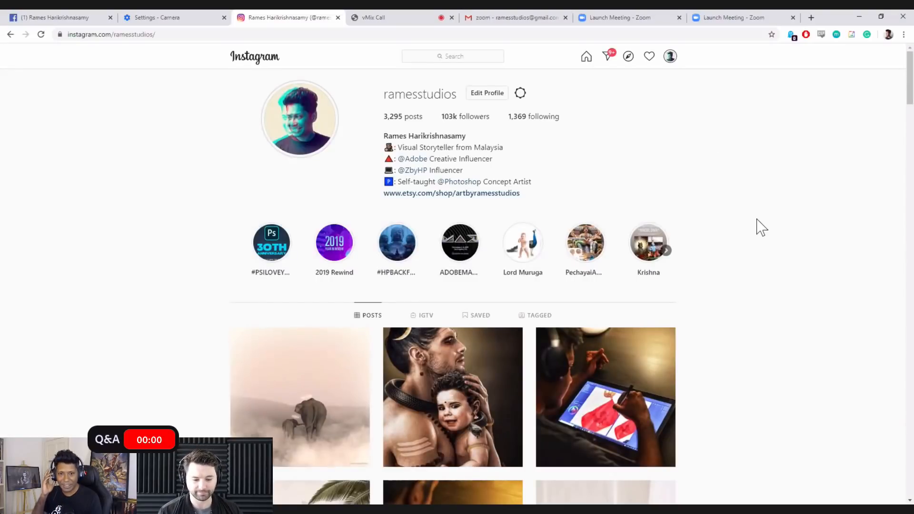
# Look through the recent posts on the Instagram profile and view the artwork of two elephants in the mist.
pyautogui.scroll(-1, 760, 227)
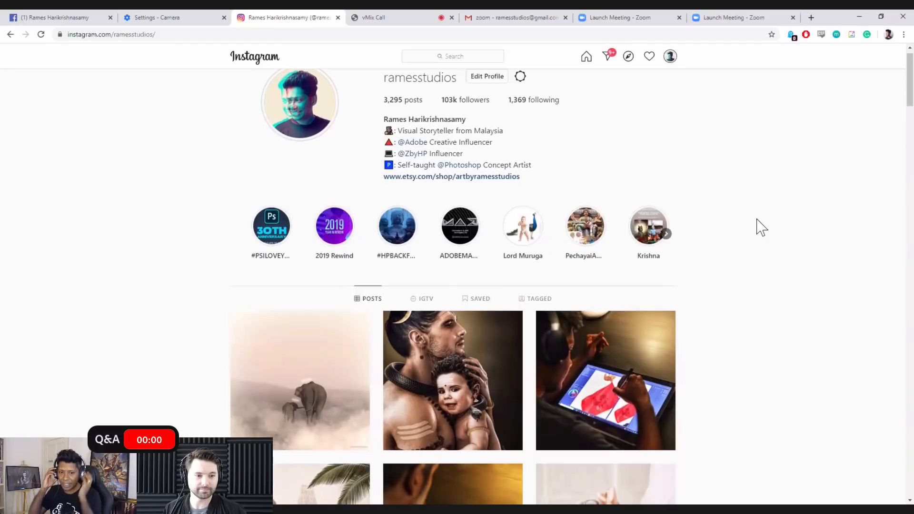
pyautogui.scroll(-3, 761, 228)
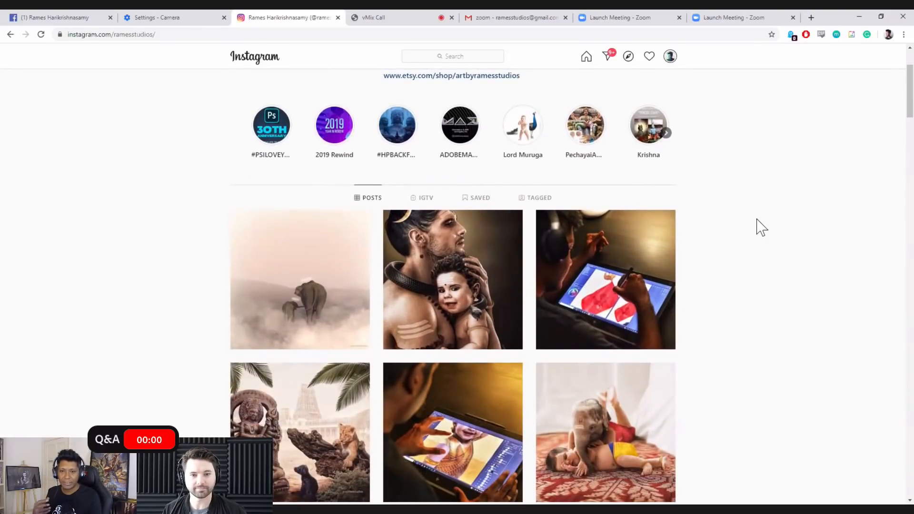
pyautogui.scroll(1, 761, 228)
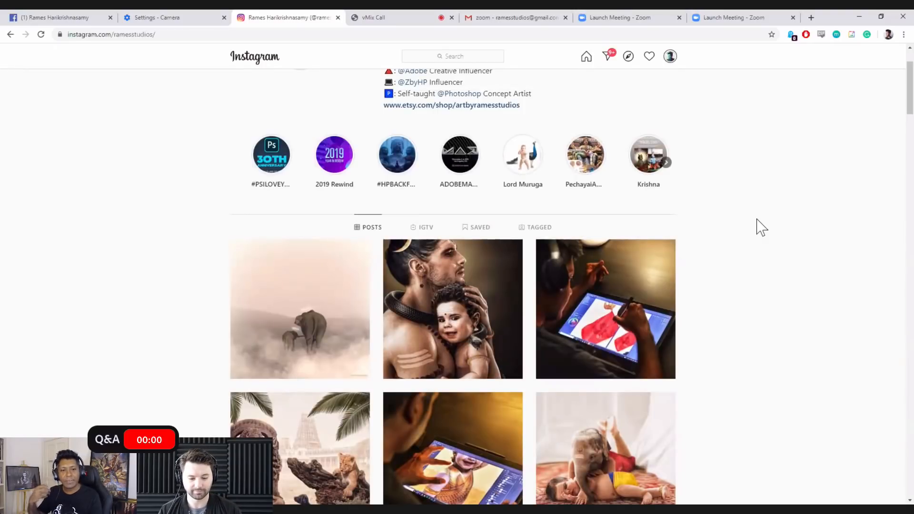
pyautogui.scroll(-2, 761, 227)
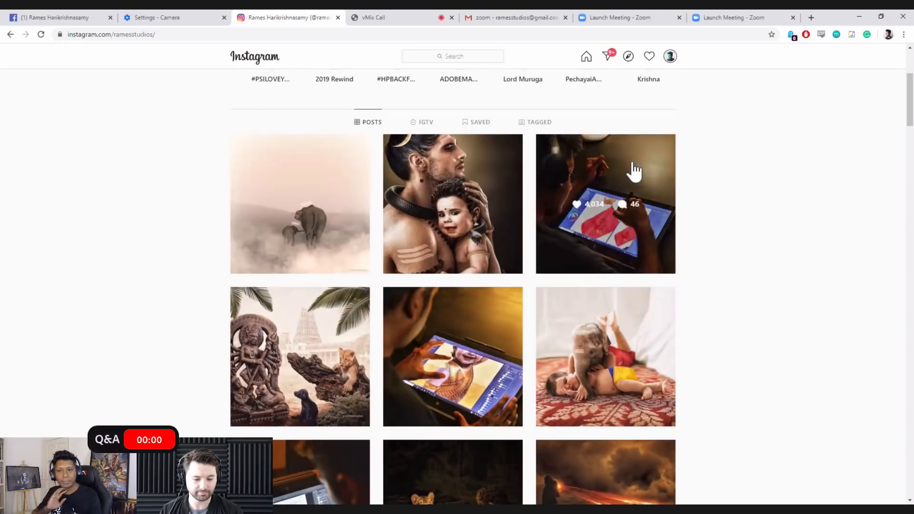
pyautogui.click(329, 170)
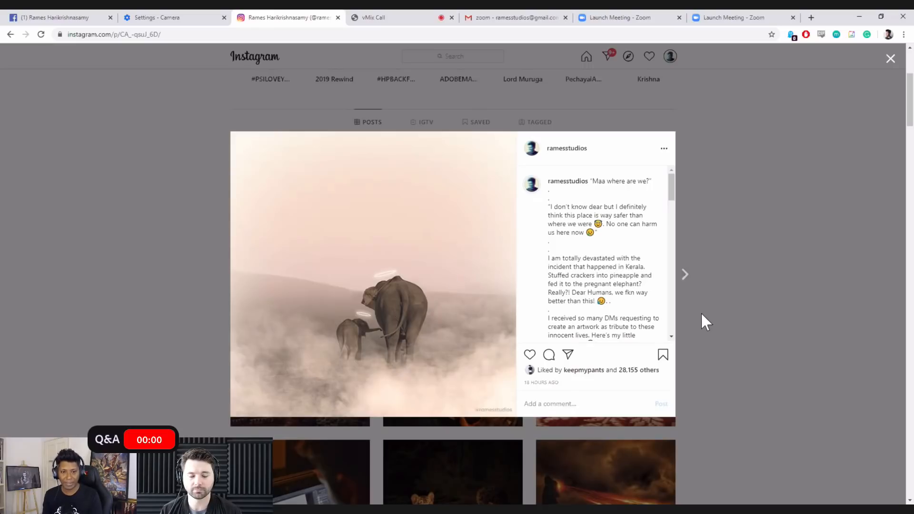
pyautogui.click(722, 303)
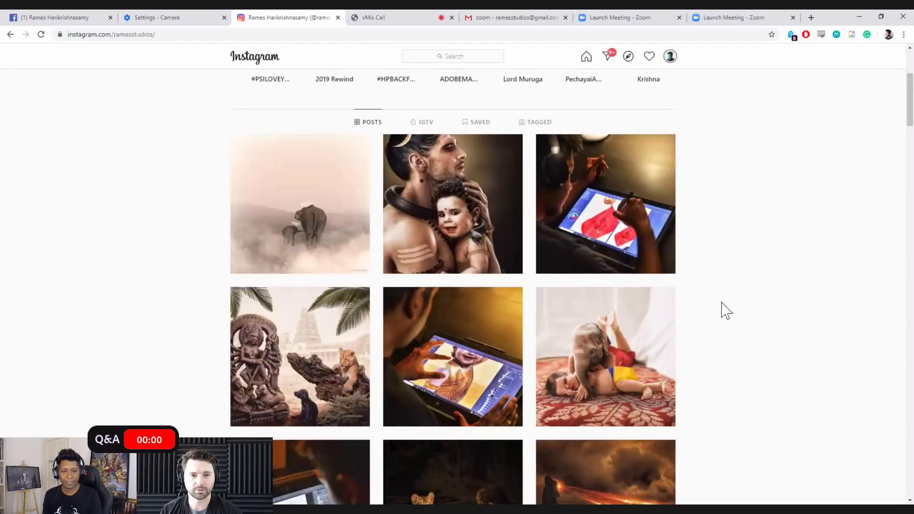
# Browse the older posts and view the artwork of a girl crowning a masked doctor, returning to the start of the profile.
pyautogui.scroll(-5, 722, 304)
pyautogui.scroll(-8, 721, 303)
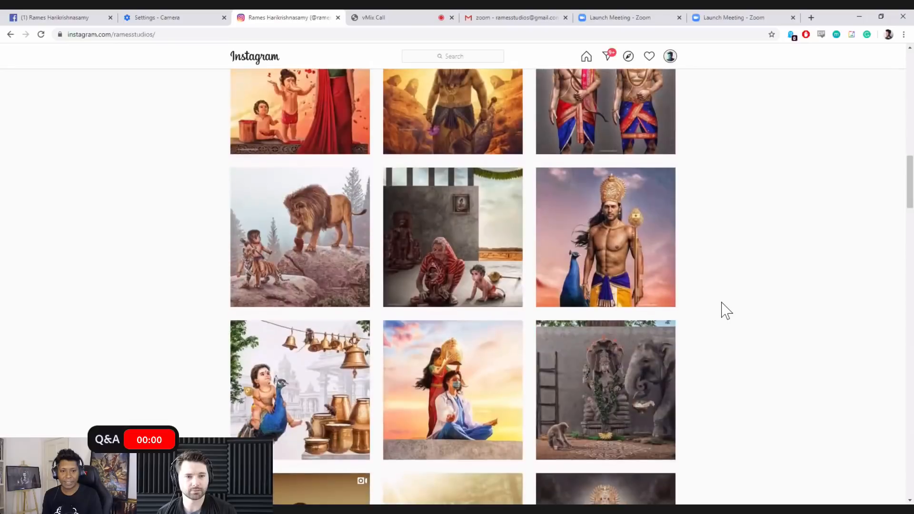
pyautogui.scroll(-3, 724, 310)
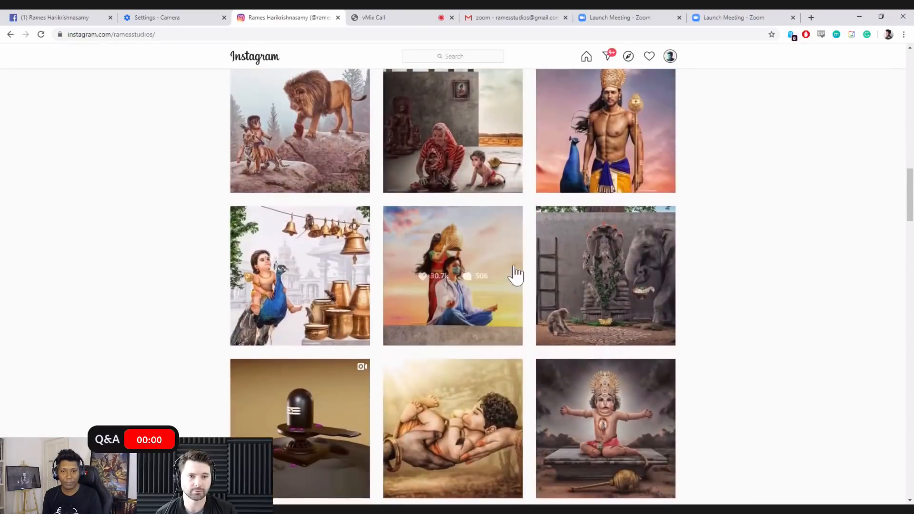
pyautogui.click(497, 286)
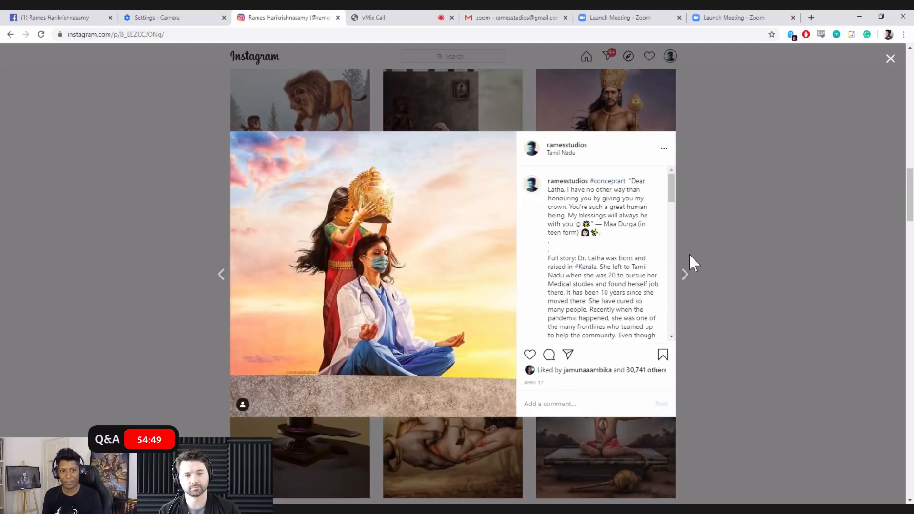
pyautogui.click(707, 252)
pyautogui.scroll(-5, 709, 259)
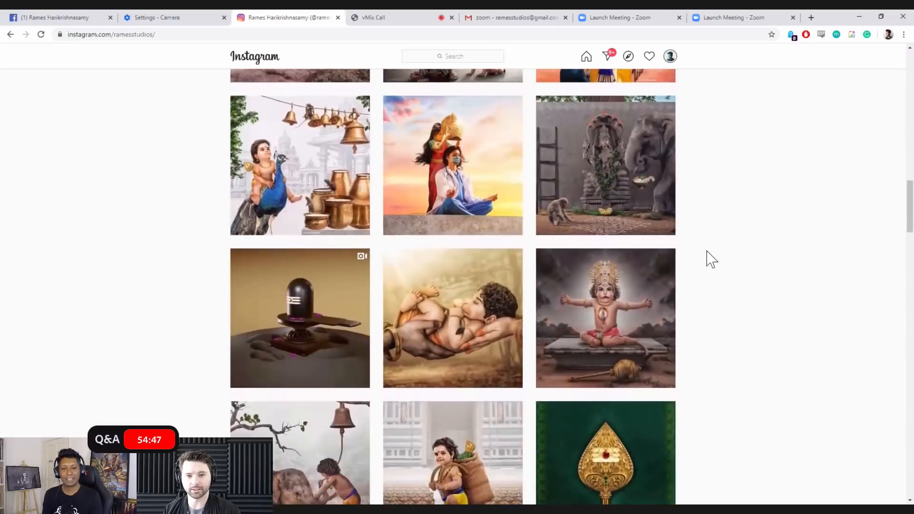
pyautogui.scroll(3, 709, 260)
pyautogui.scroll(12, 711, 259)
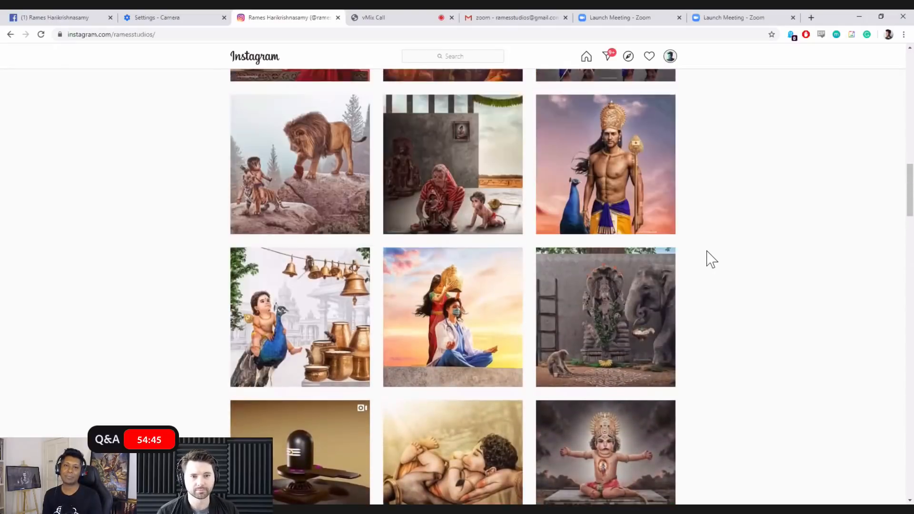
pyautogui.scroll(10, 711, 259)
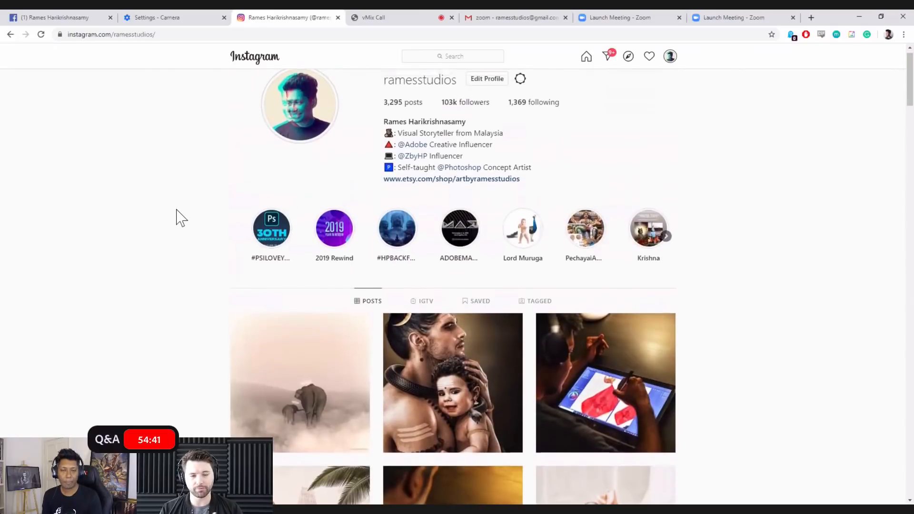
pyautogui.scroll(1, 176, 209)
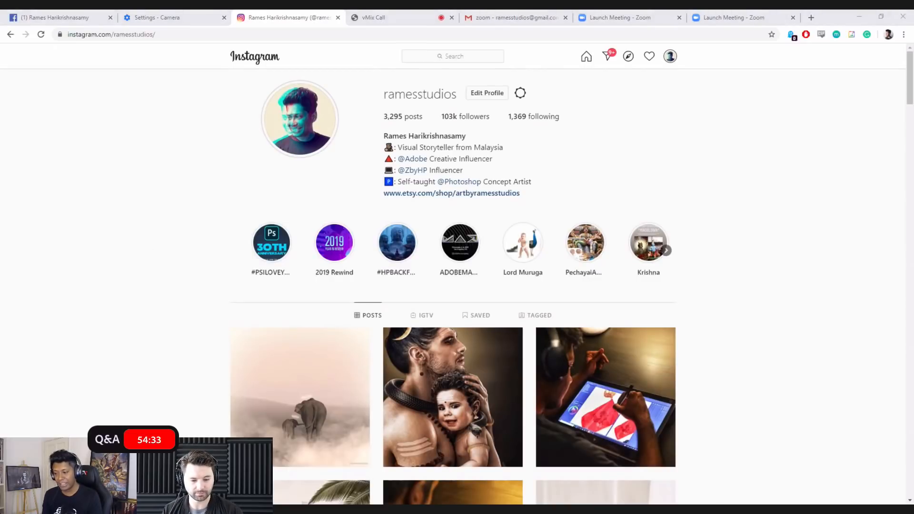
# Switch to Photoshop and place the stok graphic across the lower part of the canvas, scaled to about 58.7%.
pyautogui.hotkey('alt', 'Tab')
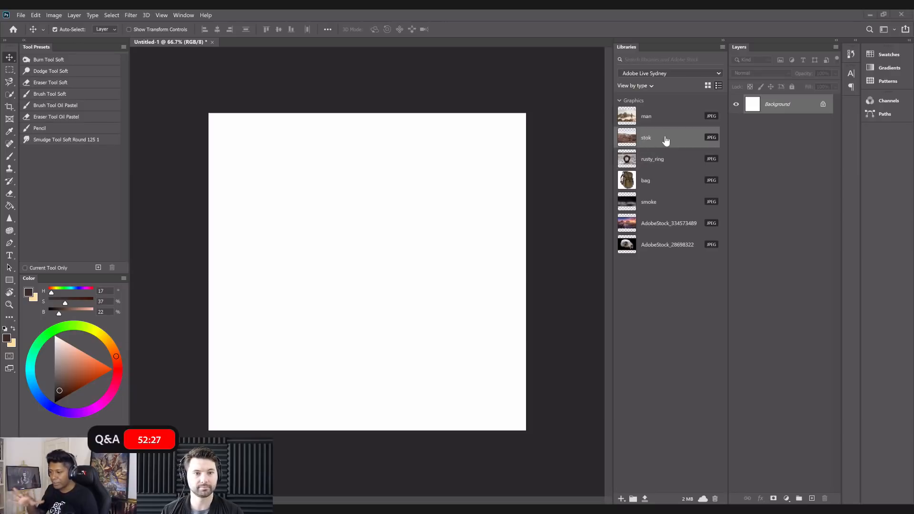
pyautogui.moveTo(665, 140); pyautogui.dragTo(391, 217)
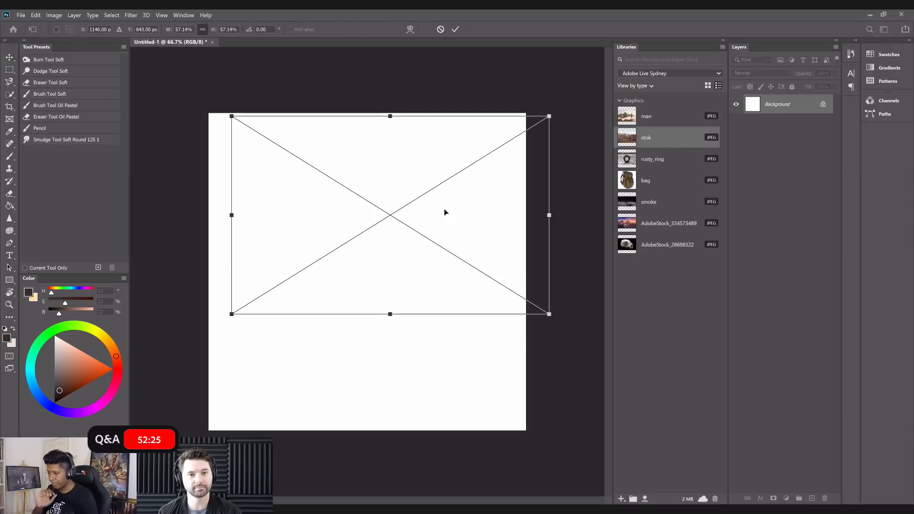
pyautogui.moveTo(421, 306); pyautogui.dragTo(406, 335)
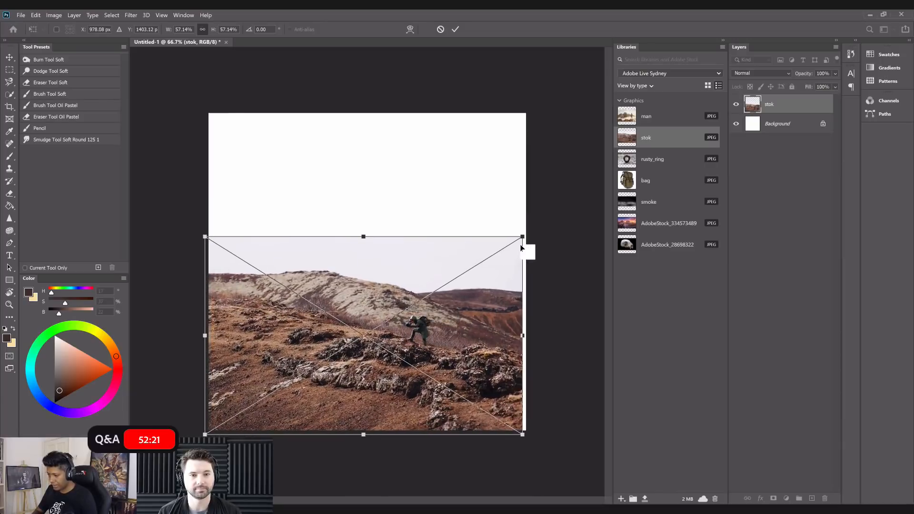
pyautogui.moveTo(522, 240); pyautogui.dragTo(526, 232)
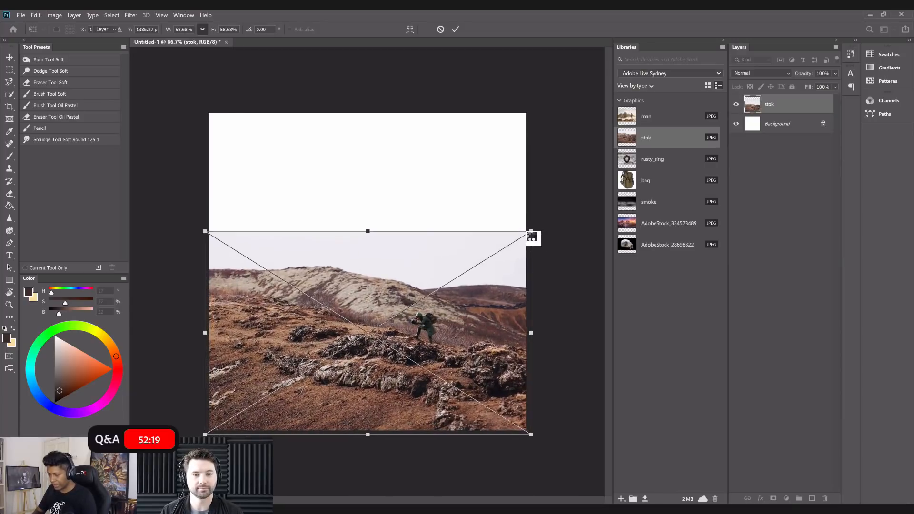
pyautogui.press('Return')
# Flip the stok landscape horizontally and lower it along the bottom of the canvas.
pyautogui.hotkey('ctrl', 't')
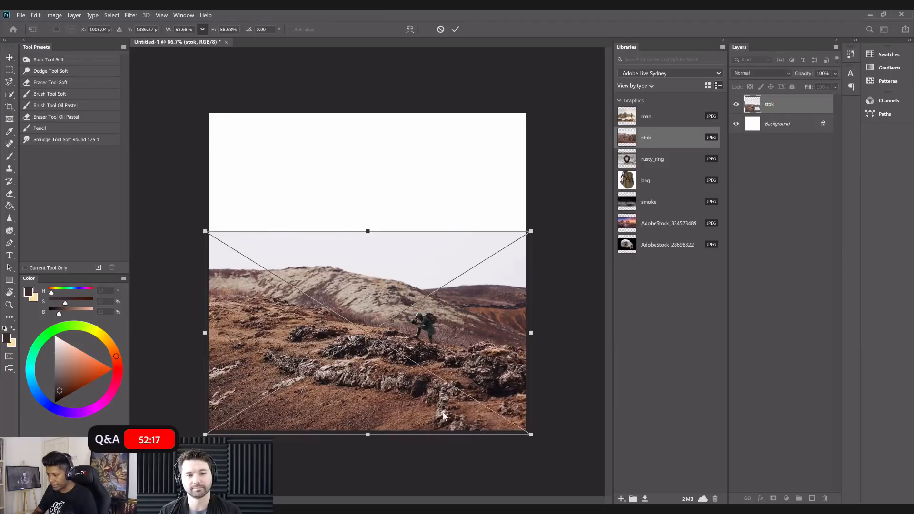
pyautogui.rightClick(411, 308)
pyautogui.click(456, 455)
pyautogui.moveTo(434, 345); pyautogui.dragTo(433, 376)
pyautogui.press('Return')
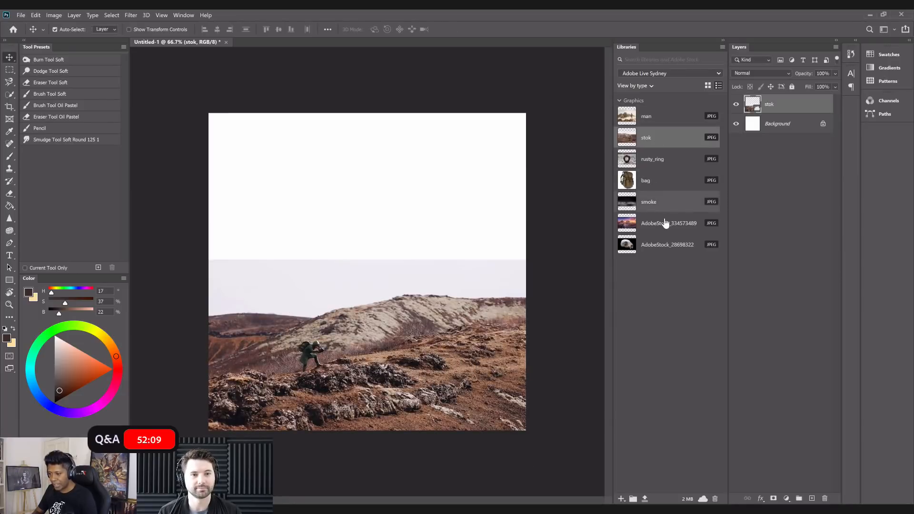
# Place the AdobeStock_334573489 sunset mountains beneath the stok layer and scale them to about 98% across the upper canvas.
pyautogui.moveTo(665, 226); pyautogui.dragTo(454, 206)
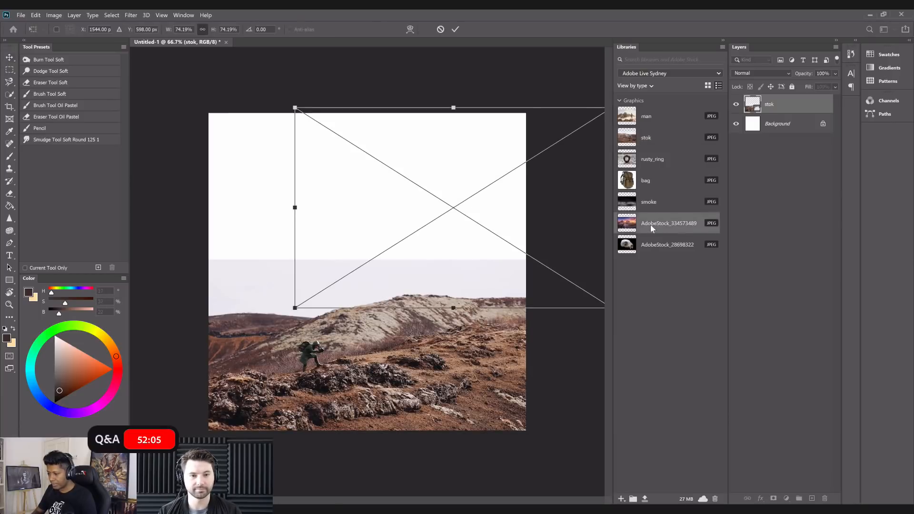
pyautogui.moveTo(787, 106); pyautogui.dragTo(785, 134)
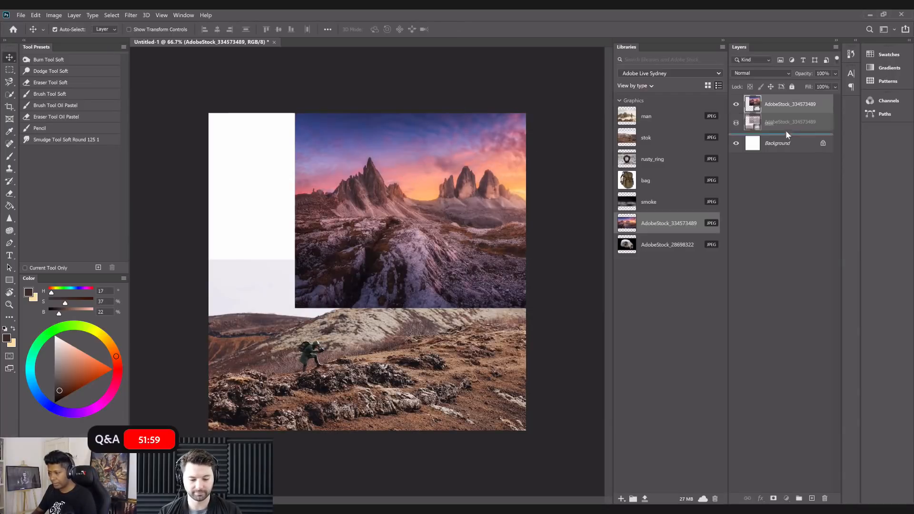
pyautogui.moveTo(465, 193); pyautogui.dragTo(369, 195)
pyautogui.hotkey('ctrl', 't')
pyautogui.moveTo(516, 309); pyautogui.dragTo(589, 415)
pyautogui.moveTo(503, 299); pyautogui.dragTo(487, 300)
pyautogui.press('Return')
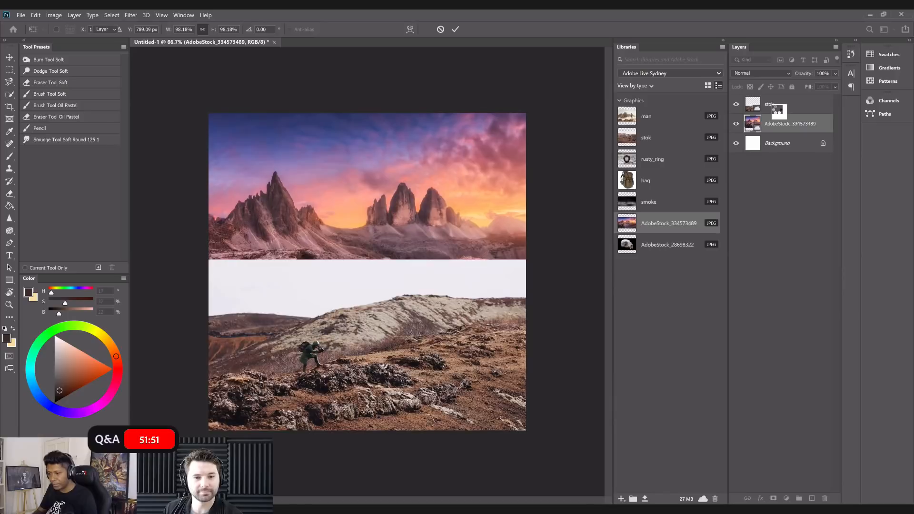
# Reduce the stok layer's opacity to 70% and shift the sunset mountains slightly left and down.
pyautogui.click(791, 107)
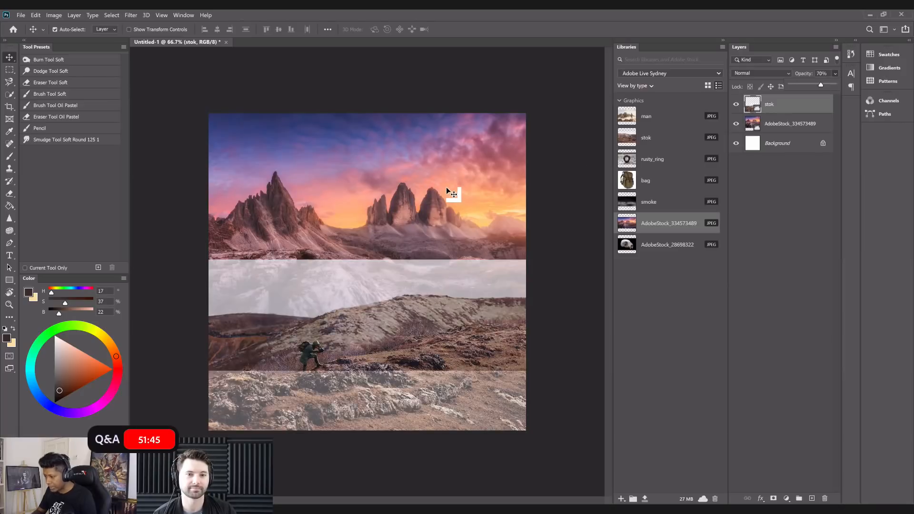
pyautogui.moveTo(446, 188); pyautogui.dragTo(432, 191)
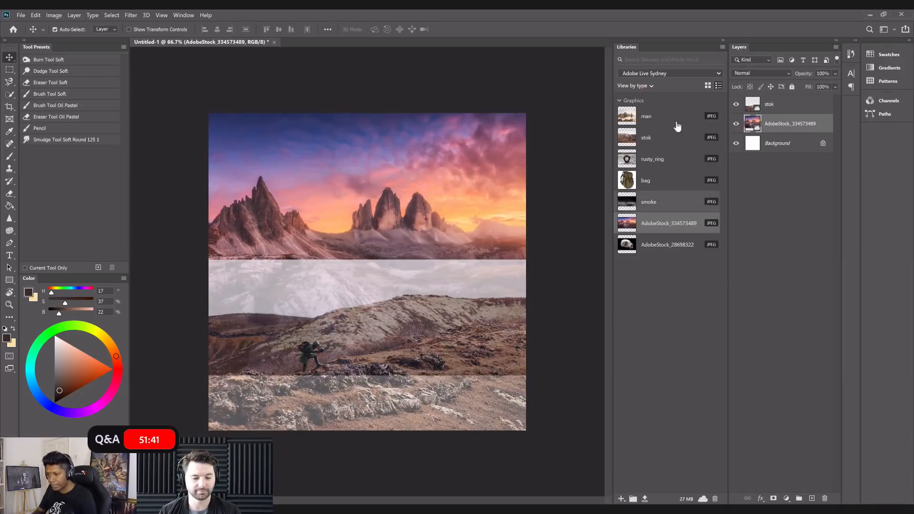
# Place the AdobeStock_28698322 skull at about 126% scale in the canvas's lower right, with its layer above stok.
pyautogui.click(667, 247)
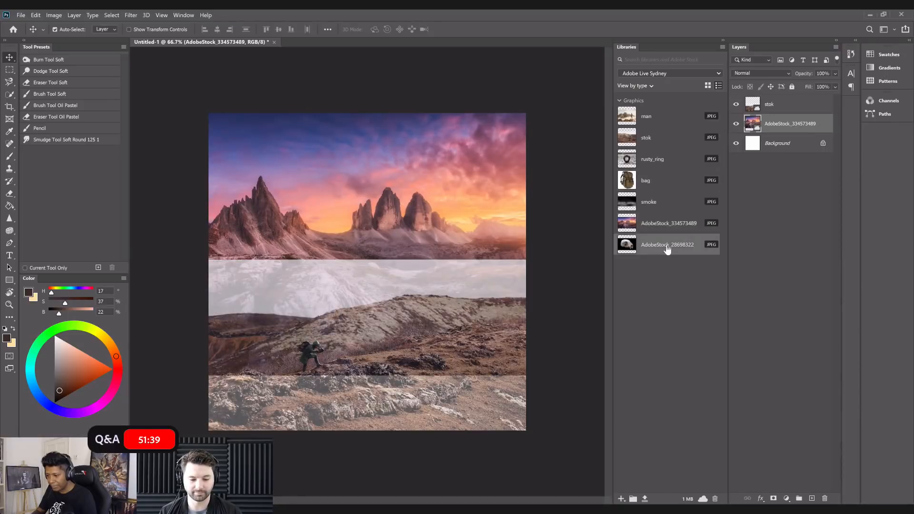
pyautogui.moveTo(668, 248); pyautogui.dragTo(469, 209)
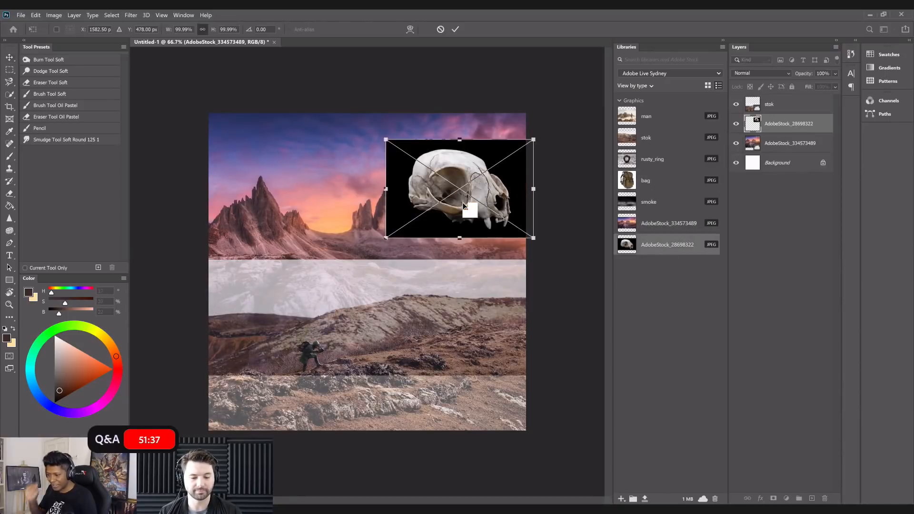
pyautogui.moveTo(536, 240); pyautogui.dragTo(574, 265)
pyautogui.moveTo(509, 221); pyautogui.dragTo(464, 247)
pyautogui.press('Return')
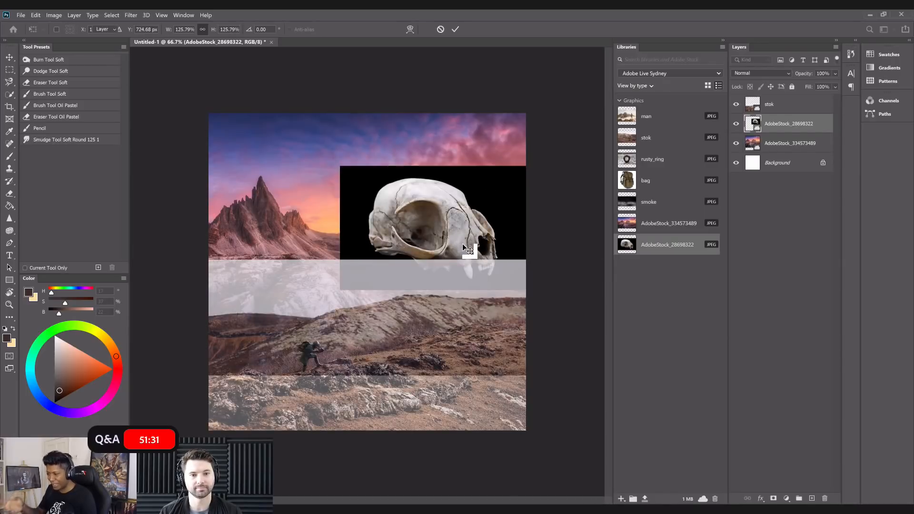
pyautogui.moveTo(761, 124); pyautogui.dragTo(775, 101)
pyautogui.moveTo(489, 316); pyautogui.dragTo(488, 352)
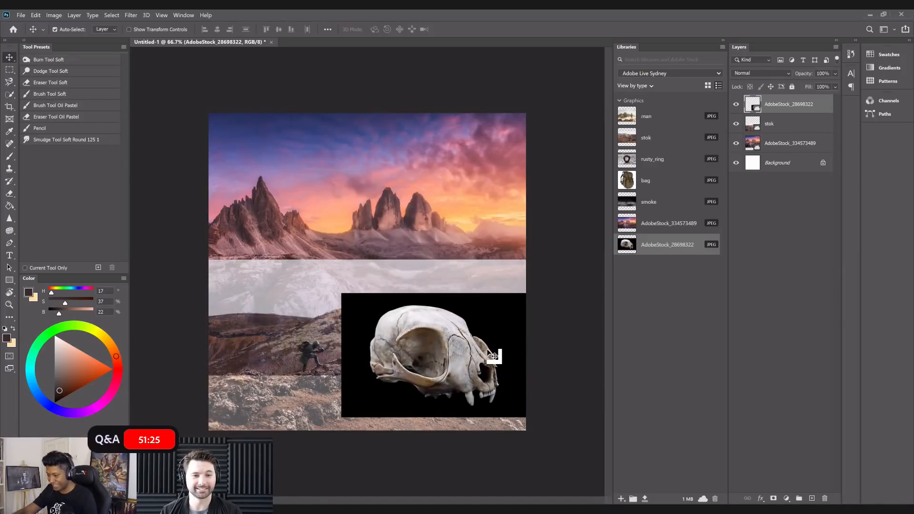
# Reduce the skull layer's opacity to 62%.
pyautogui.hotkey('ctrl', '0')
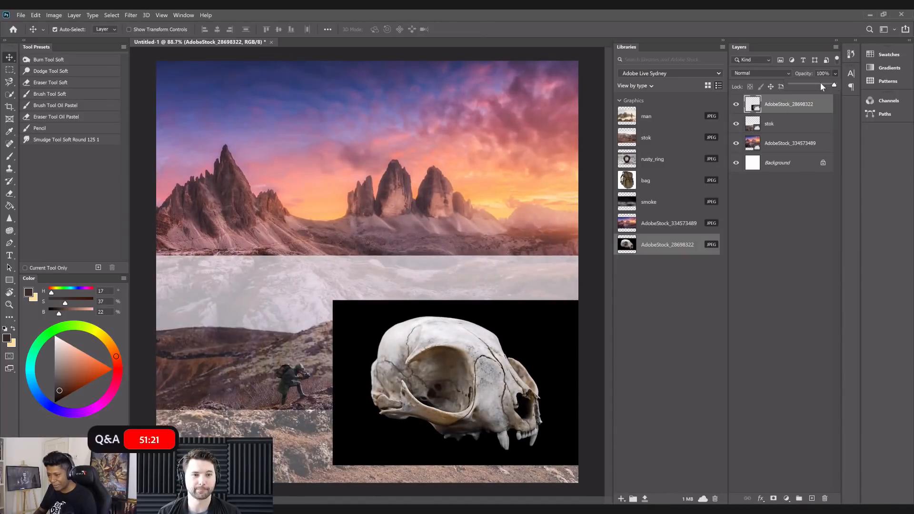
pyautogui.moveTo(817, 86); pyautogui.dragTo(815, 86)
pyautogui.press('ctrl')
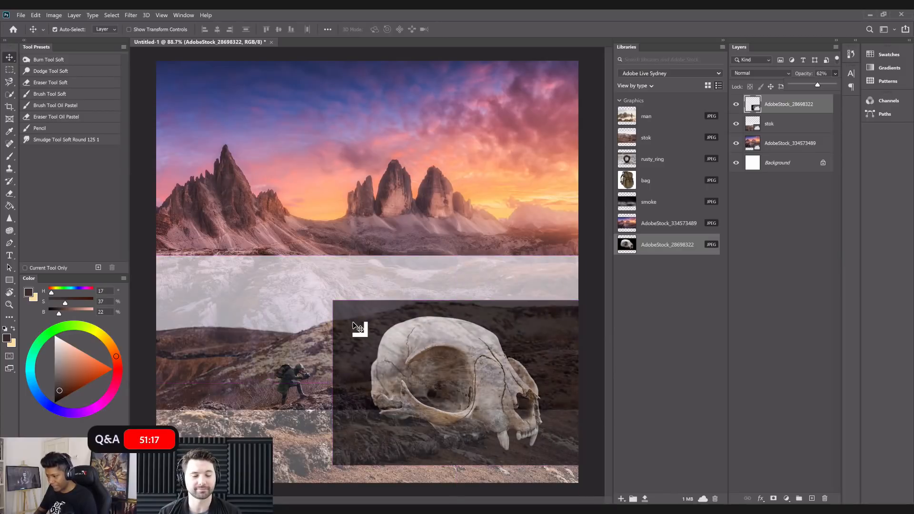
# Enlarge the skull to about 153% and reposition it over the rocky ground at the canvas's lower right.
pyautogui.hotkey('ctrl', 't')
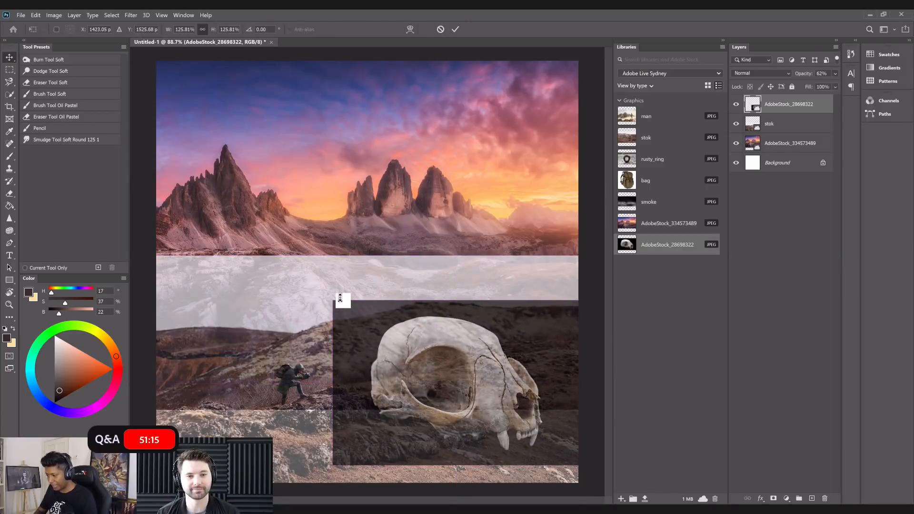
pyautogui.moveTo(321, 293); pyautogui.dragTo(280, 265)
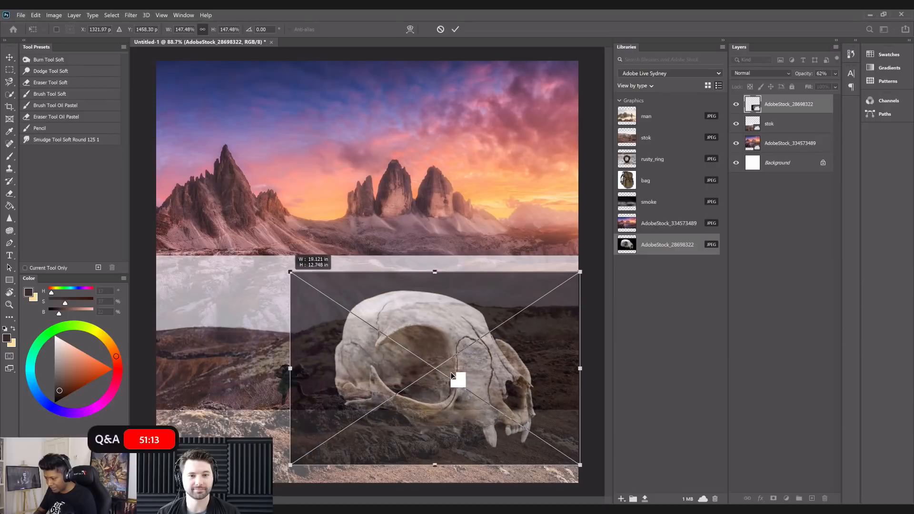
pyautogui.moveTo(479, 387); pyautogui.dragTo(507, 380)
pyautogui.moveTo(312, 269); pyautogui.dragTo(298, 260)
pyautogui.moveTo(519, 394); pyautogui.dragTo(526, 394)
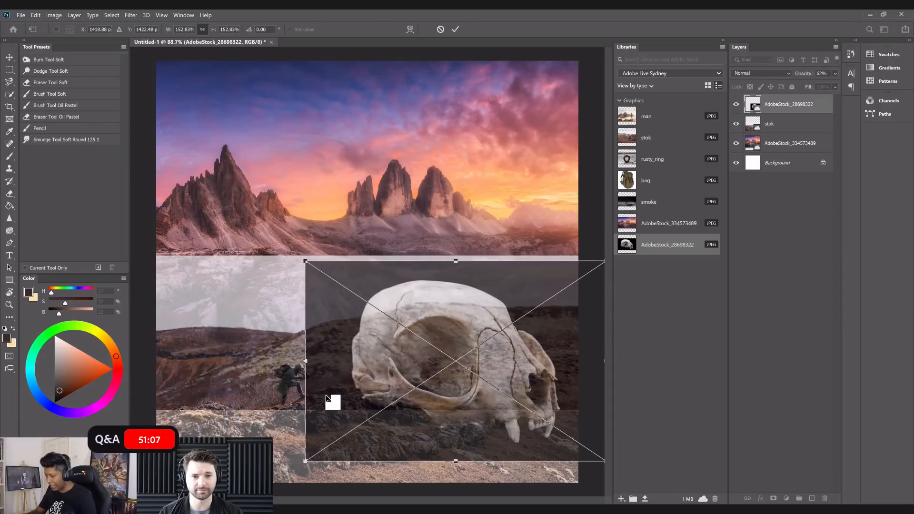
pyautogui.press('Return')
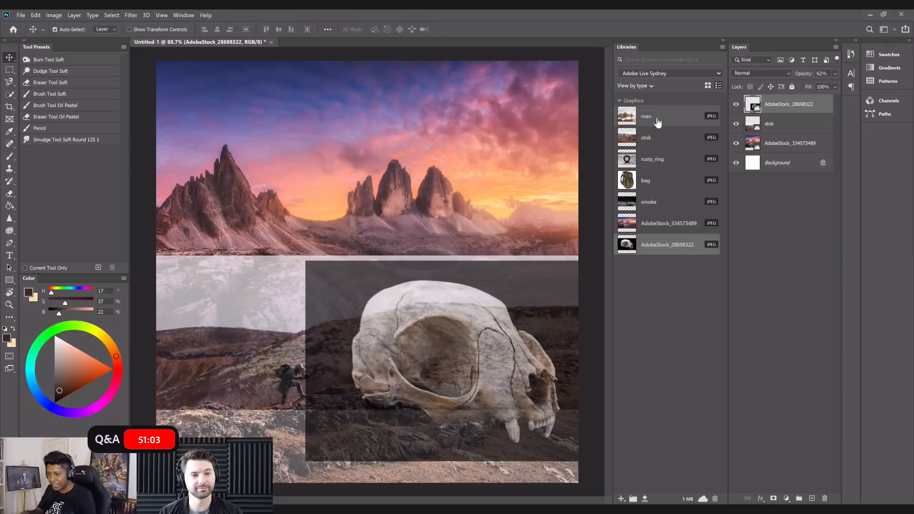
# Place the man library image at its original size and move it to the canvas's centre, overlapping the skull's top.
pyautogui.click(672, 116)
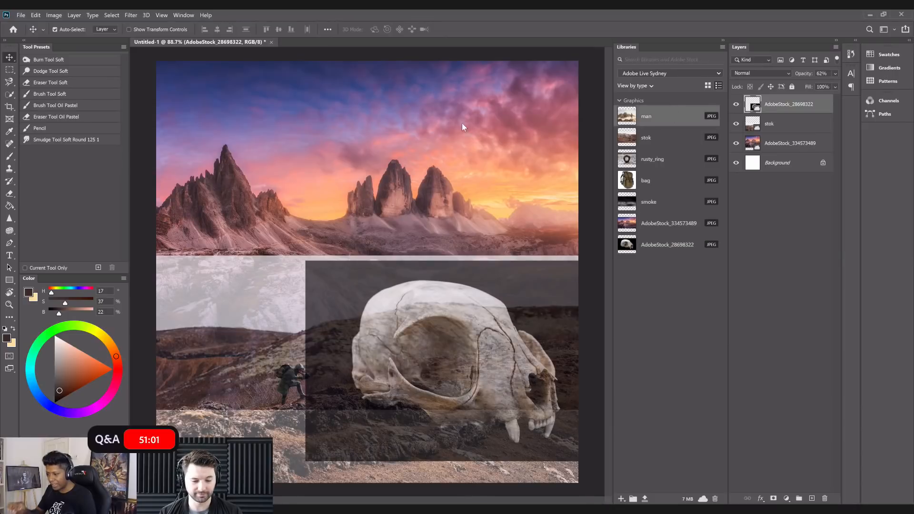
pyautogui.moveTo(461, 126); pyautogui.dragTo(464, 127)
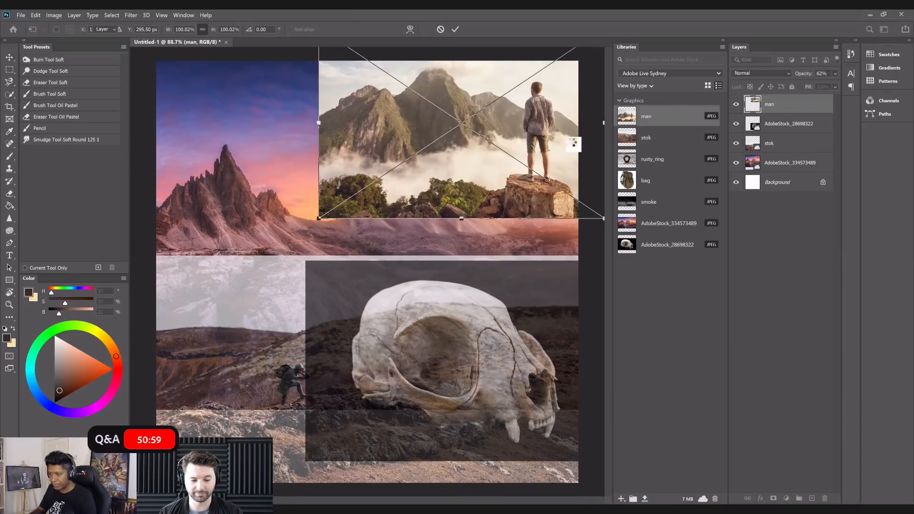
pyautogui.press('Return')
pyautogui.moveTo(531, 138); pyautogui.dragTo(422, 225)
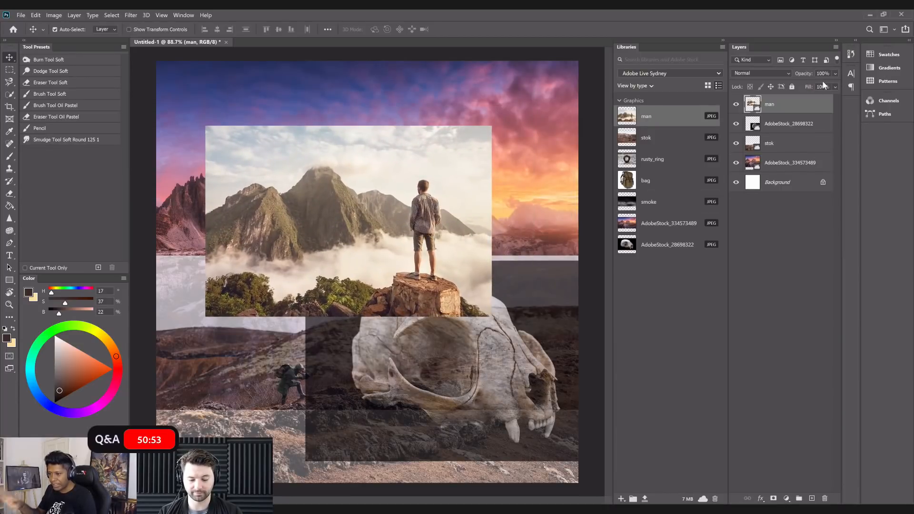
# Reduce the man layer's opacity to 60% and shift it so the man stands on top of the skull.
pyautogui.moveTo(823, 82); pyautogui.dragTo(817, 84)
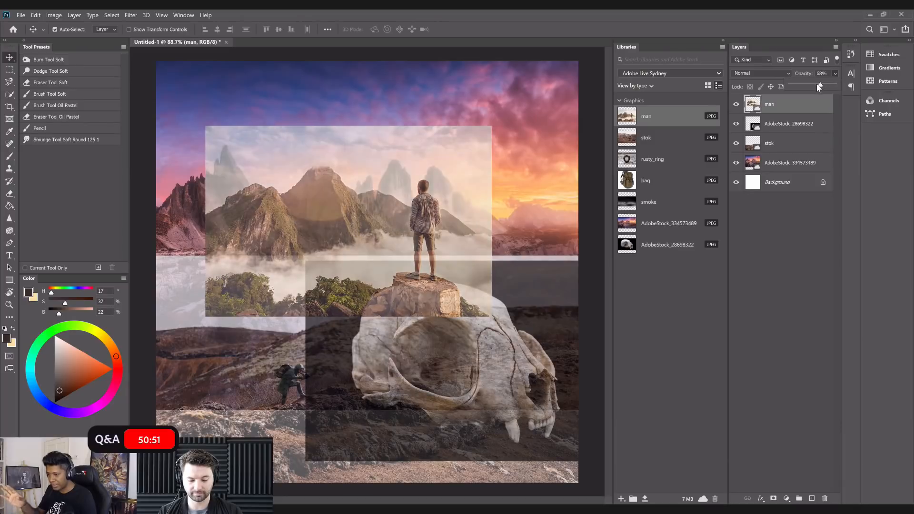
pyautogui.moveTo(427, 208); pyautogui.dragTo(443, 219)
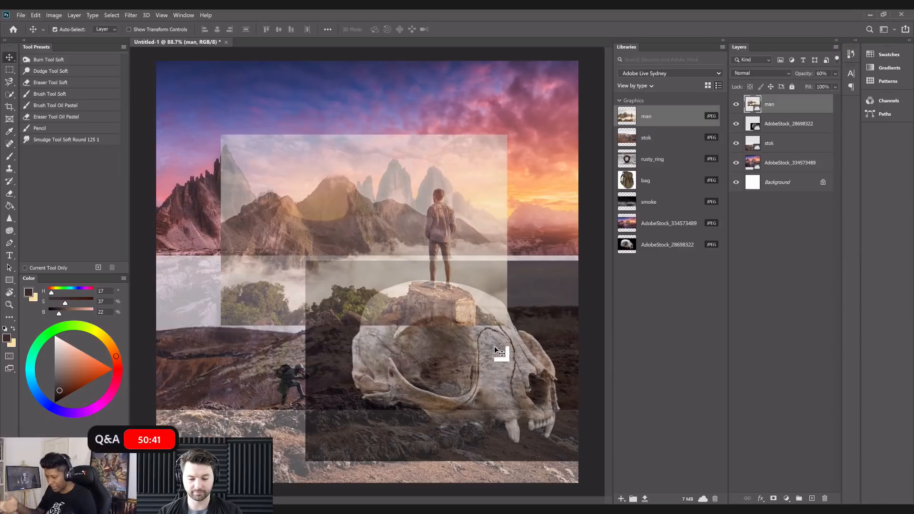
pyautogui.moveTo(458, 261); pyautogui.dragTo(460, 264)
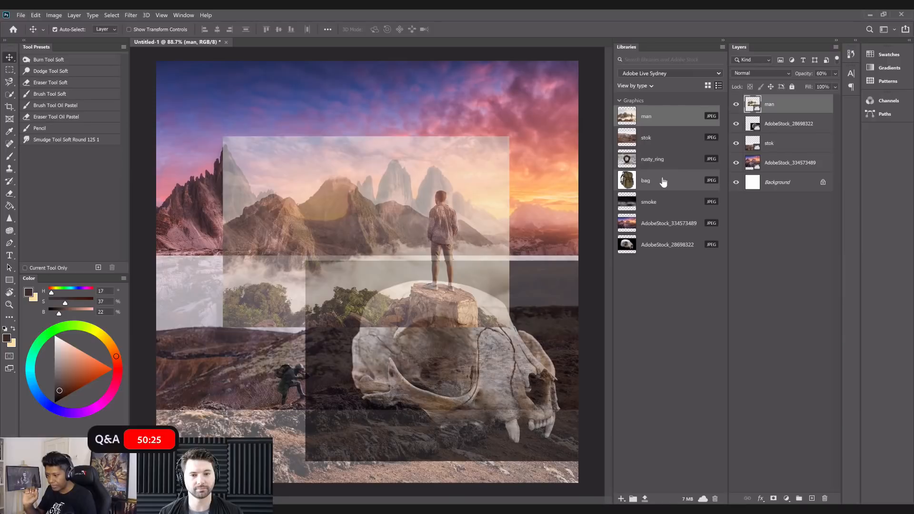
# Add the bag library image, flip it horizontally and scale it down to about 17.6% over the man's back.
pyautogui.moveTo(663, 181); pyautogui.dragTo(393, 232)
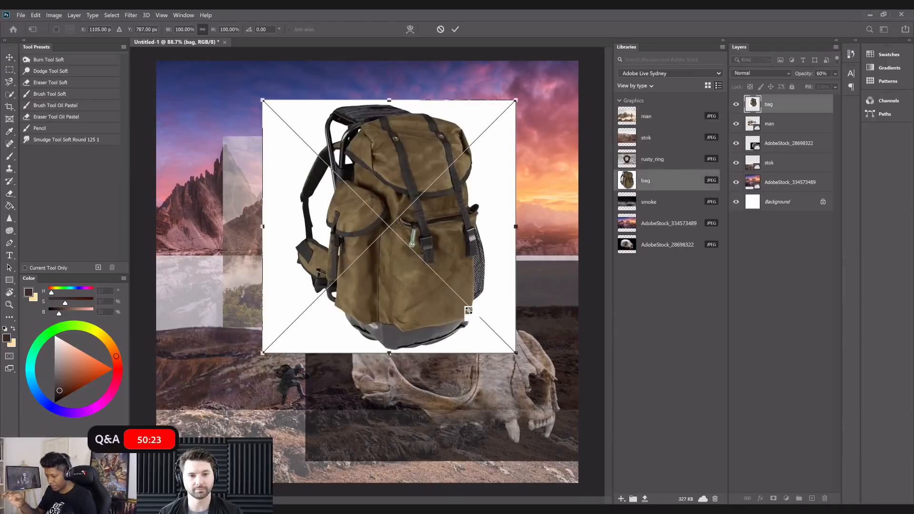
pyautogui.moveTo(513, 351); pyautogui.dragTo(408, 246)
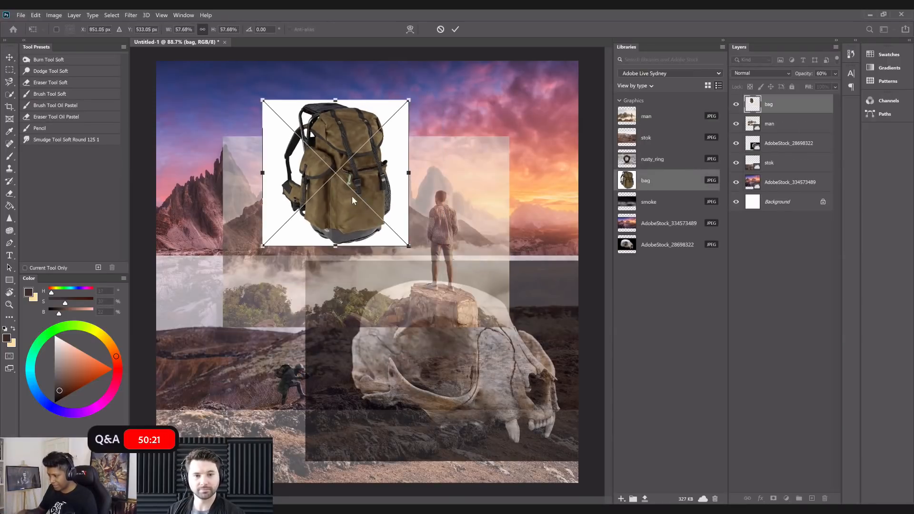
pyautogui.rightClick(352, 196)
pyautogui.click(376, 344)
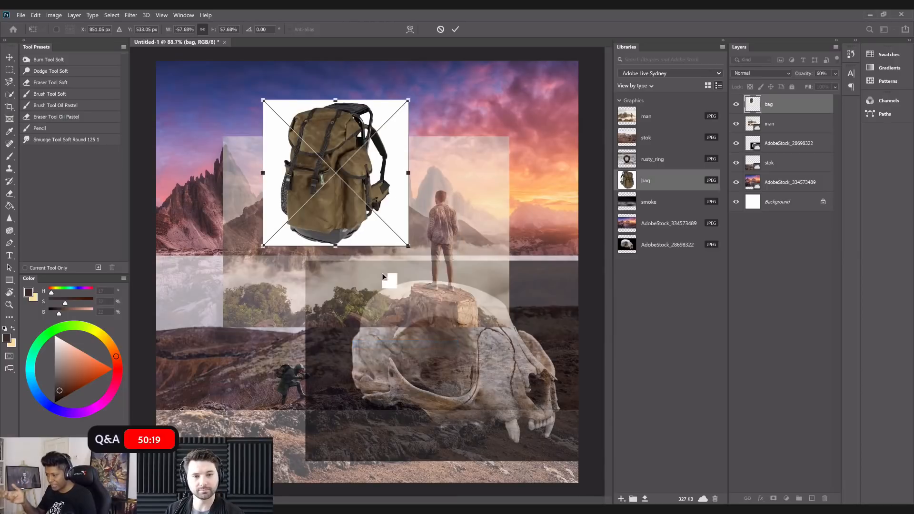
pyautogui.moveTo(386, 160); pyautogui.dragTo(388, 272)
pyautogui.moveTo(409, 213); pyautogui.dragTo(462, 230)
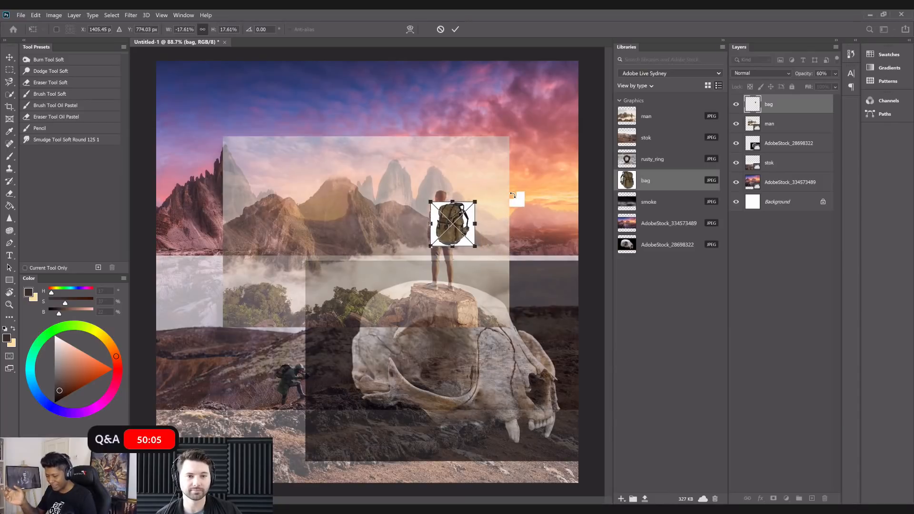
# Compare the bag's two horizontal orientations, keep it mirrored, and place it on the ground beside the back of the skull.
pyautogui.rightClick(453, 227)
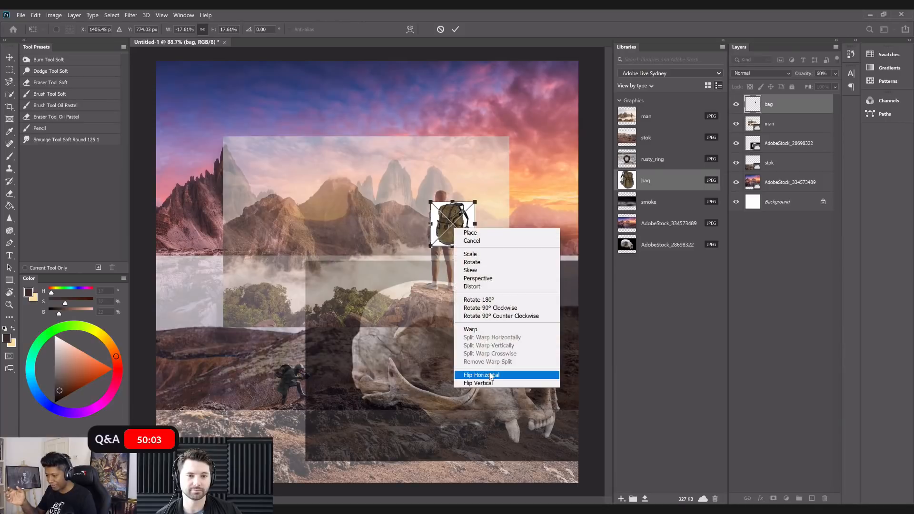
pyautogui.click(489, 373)
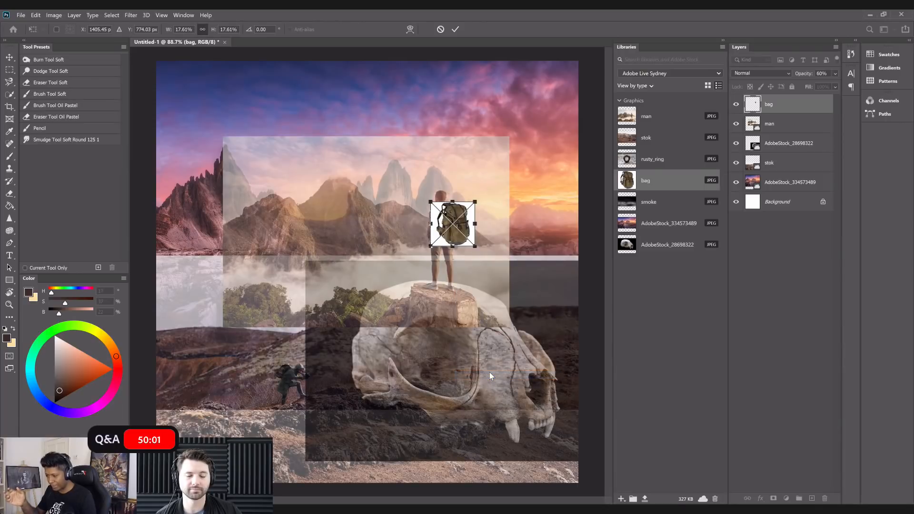
pyautogui.moveTo(361, 384); pyautogui.dragTo(367, 398)
pyautogui.rightClick(367, 399)
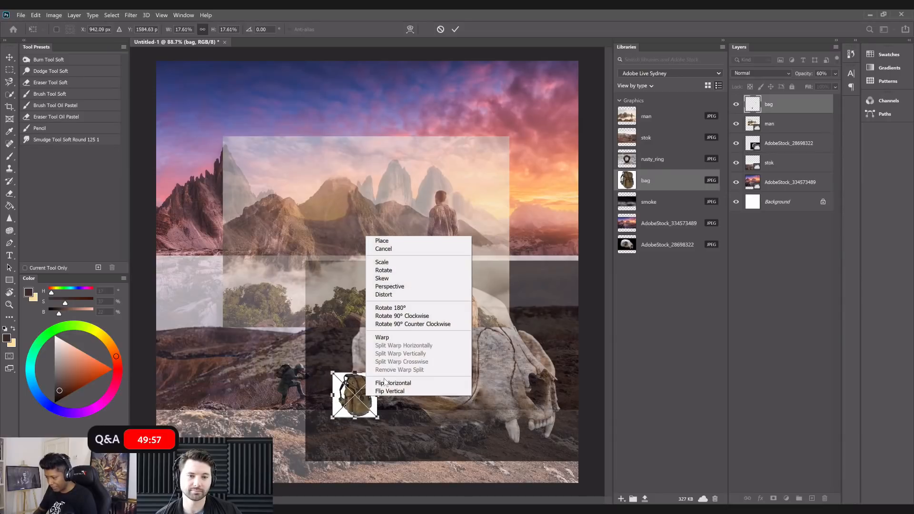
pyautogui.click(385, 383)
pyautogui.moveTo(362, 395)
pyautogui.mouseDown()
pyautogui.moveTo(381, 386)
pyautogui.moveTo(369, 393)
pyautogui.mouseUp()
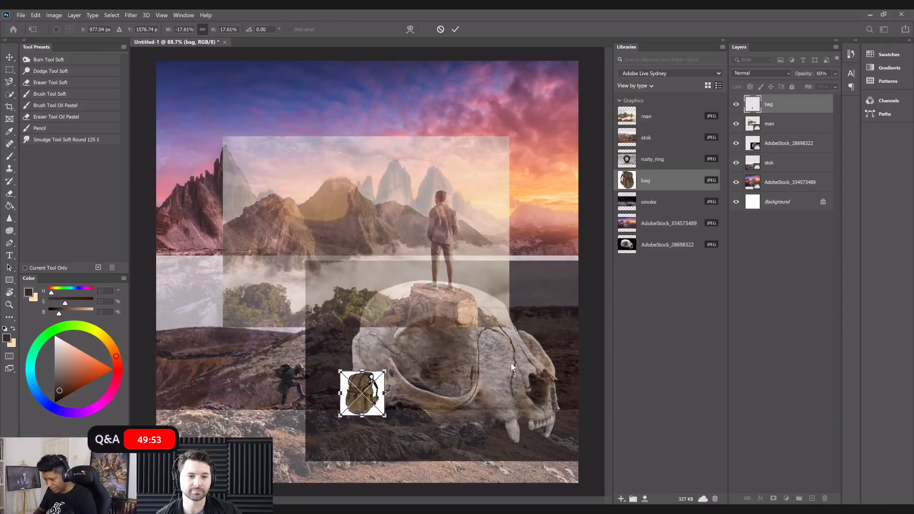
pyautogui.press('Return')
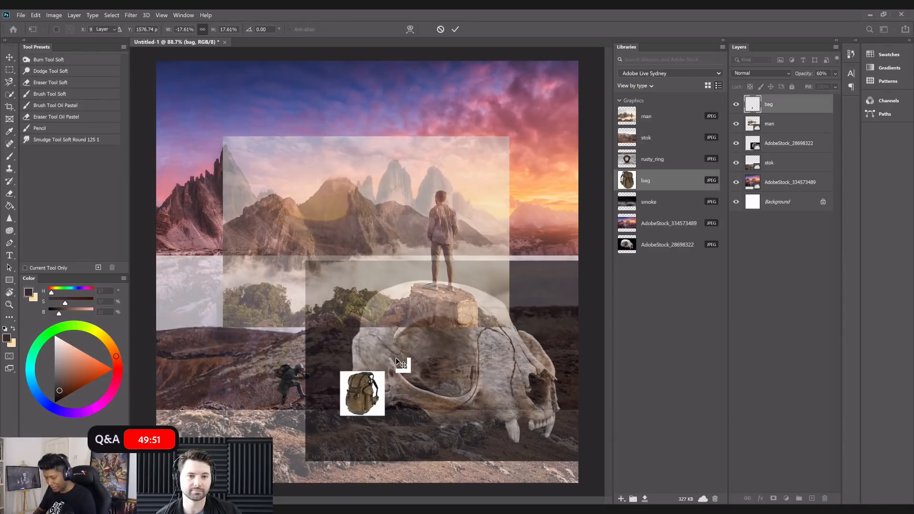
# Nudge the bag slightly up and to the right against the back of the skull.
pyautogui.hotkey('shift', 'Up')
pyautogui.hotkey('shift', 'Right')
pyautogui.hotkey('shift', 'Right')
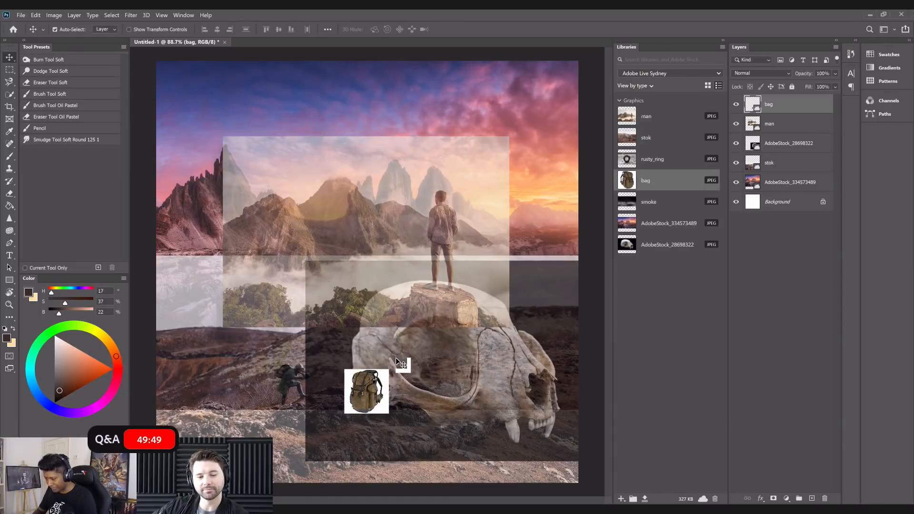
pyautogui.hotkey('shift', 'Up')
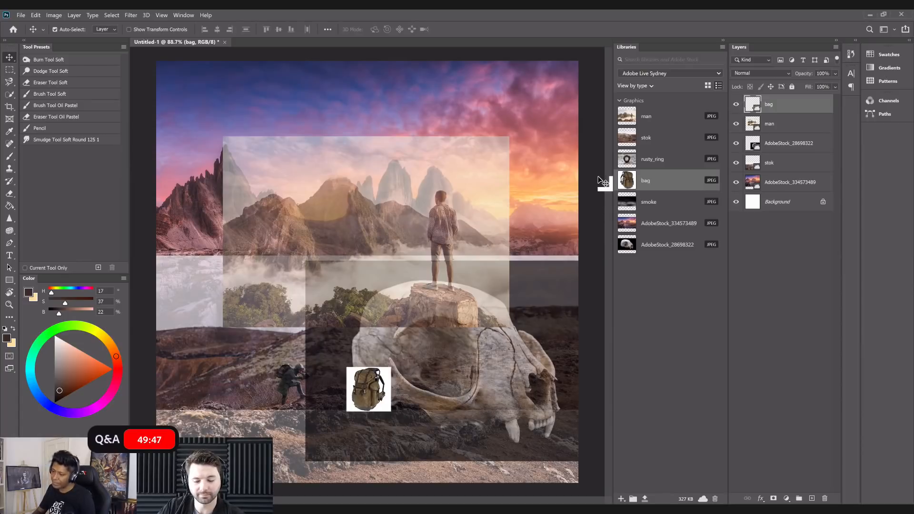
# Add the rusty_ring library image, flip it horizontally, enlarge it to about 140% and tilt it about 16° counterclockwise.
pyautogui.click(655, 160)
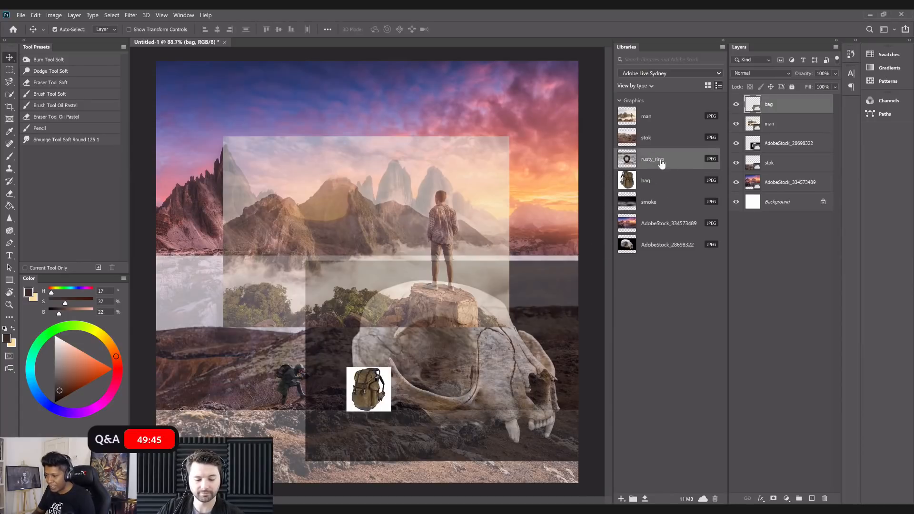
pyautogui.moveTo(368, 100); pyautogui.dragTo(364, 152)
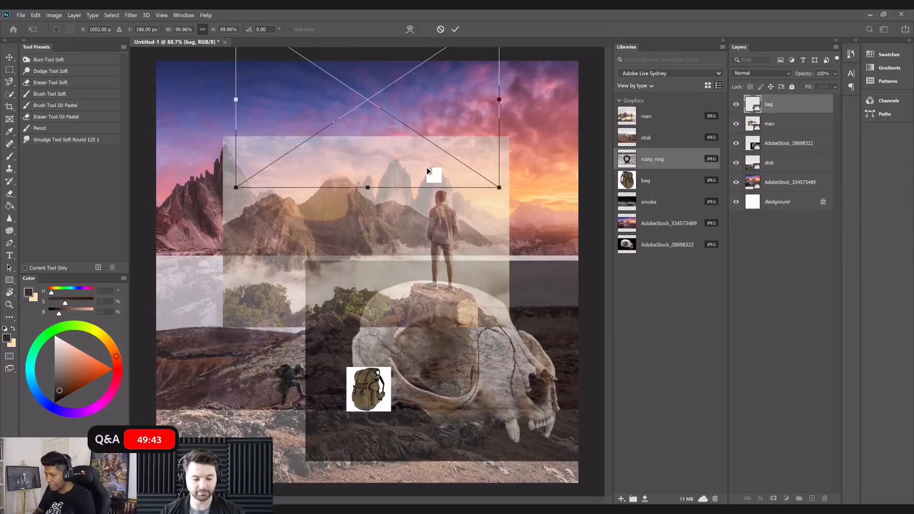
pyautogui.moveTo(430, 137); pyautogui.dragTo(430, 195)
pyautogui.rightClick(430, 196)
pyautogui.click(471, 338)
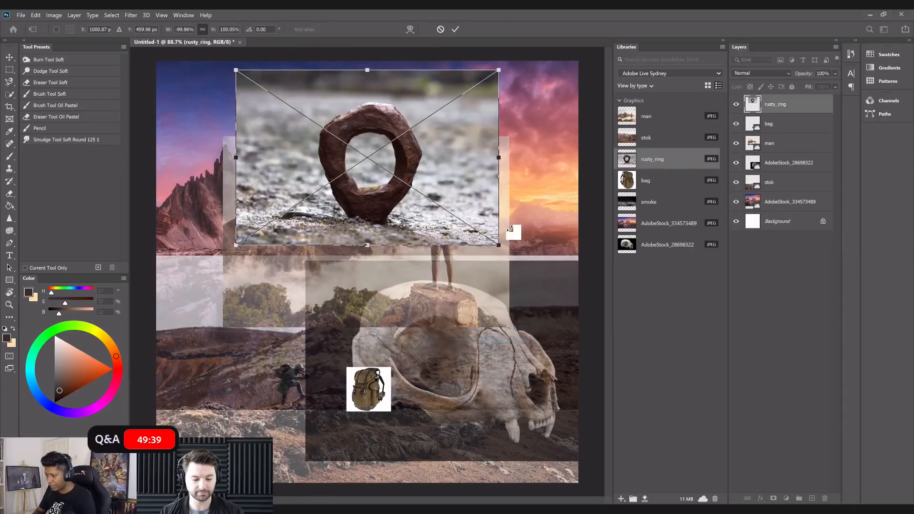
pyautogui.moveTo(498, 246); pyautogui.dragTo(590, 333)
pyautogui.moveTo(229, 318); pyautogui.dragTo(815, 67)
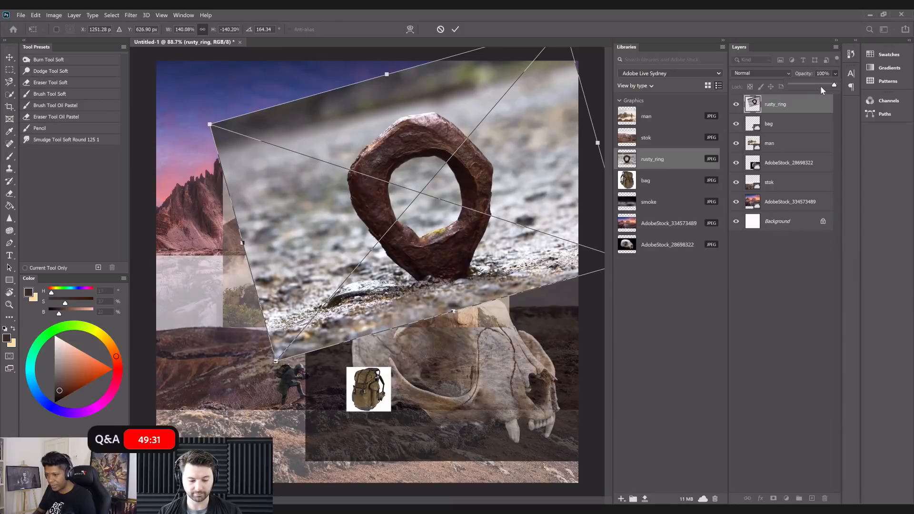
# Position the ring over the canvas's upper left and reduce its layer opacity to 25%.
pyautogui.click(820, 85)
pyautogui.moveTo(353, 205); pyautogui.dragTo(223, 179)
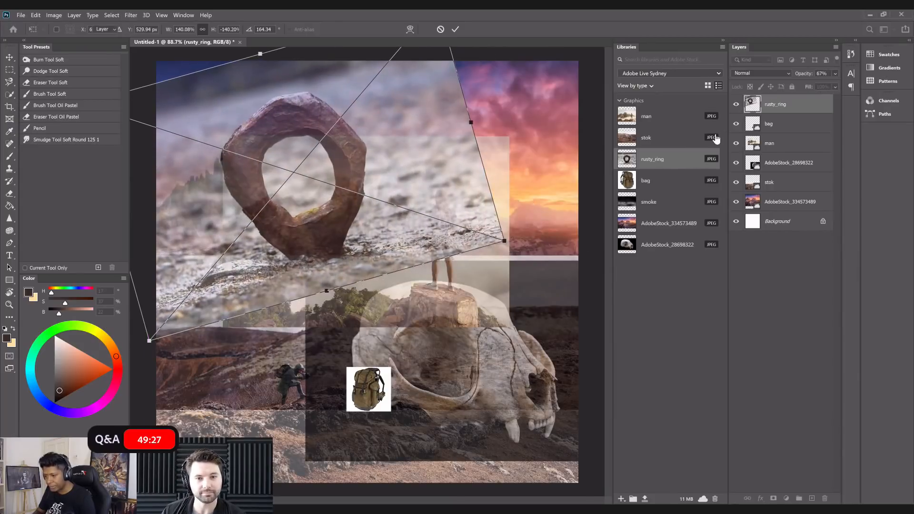
pyautogui.press('Return')
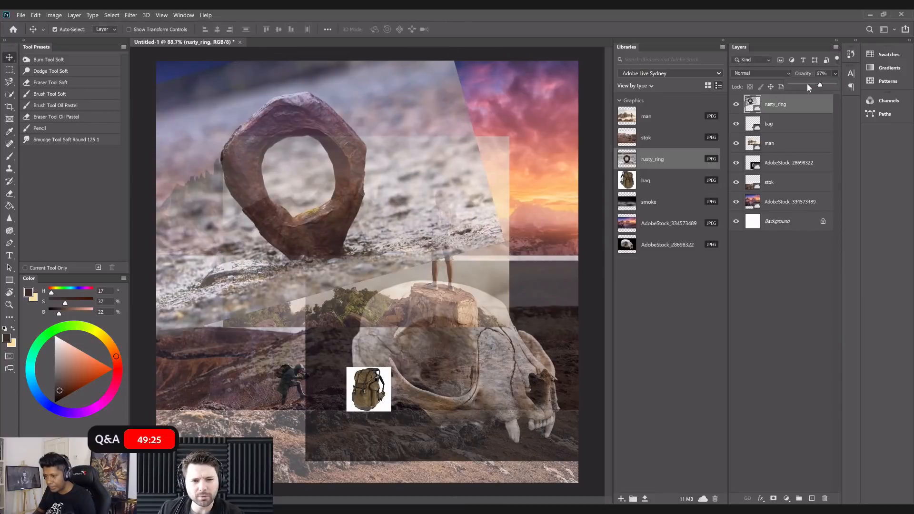
pyautogui.click(806, 84)
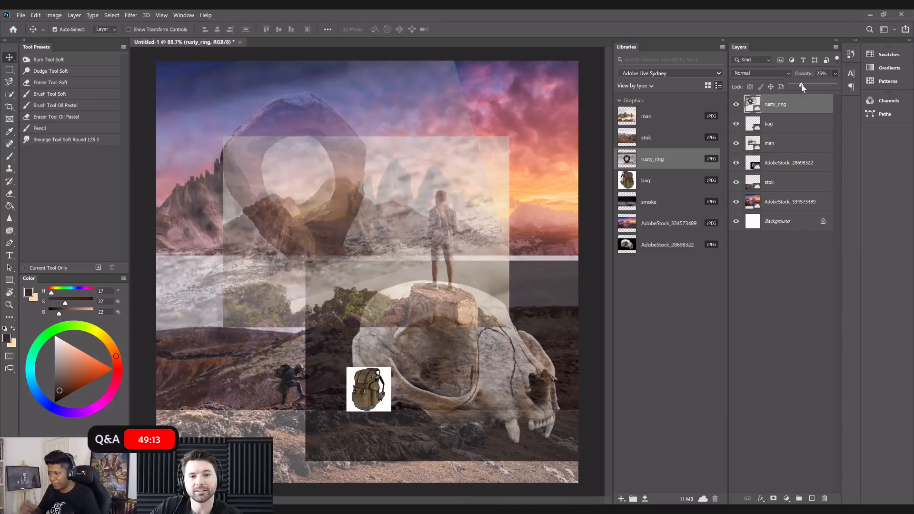
pyautogui.moveTo(321, 110); pyautogui.dragTo(308, 104)
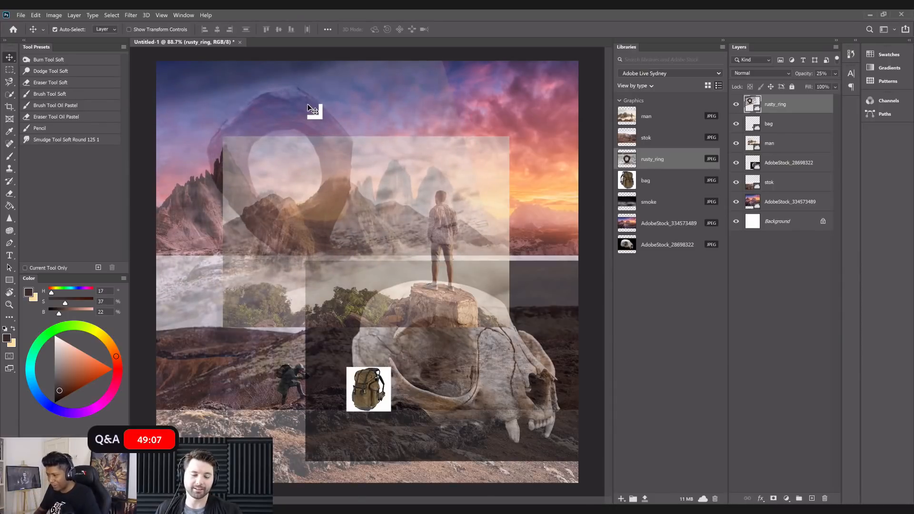
# Scale the ring down to about 126% and reposition it behind the man, over the left mountain peak.
pyautogui.hotkey('ctrl', 't')
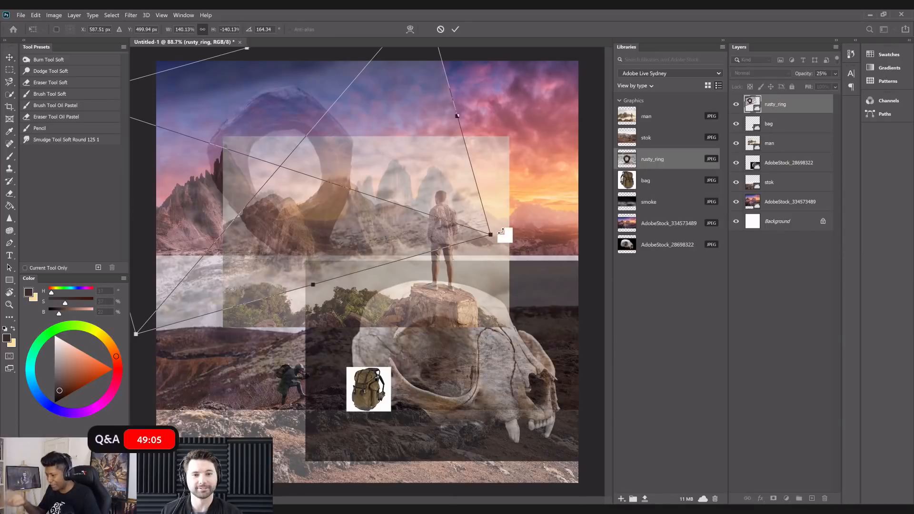
pyautogui.moveTo(491, 234); pyautogui.dragTo(437, 217)
pyautogui.moveTo(355, 194); pyautogui.dragTo(372, 205)
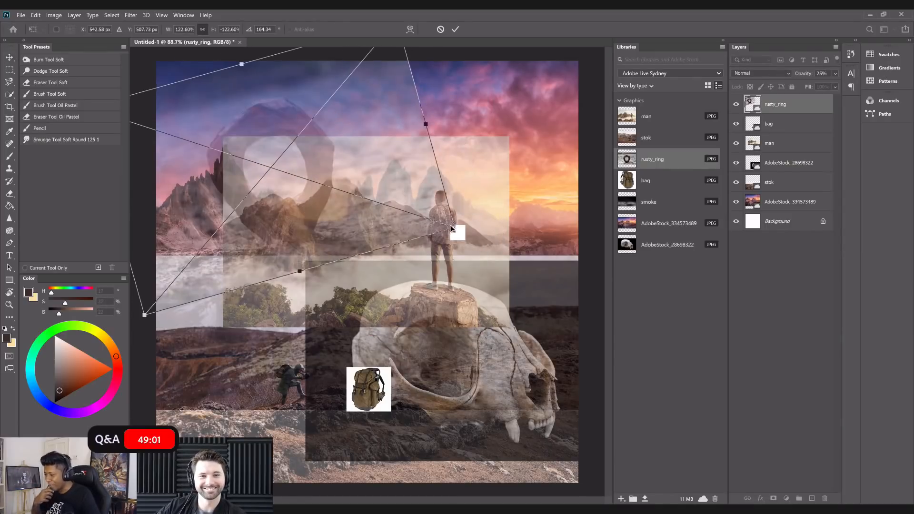
pyautogui.moveTo(454, 226)
pyautogui.mouseDown()
pyautogui.moveTo(489, 243)
pyautogui.moveTo(467, 236)
pyautogui.mouseUp()
pyautogui.moveTo(356, 205); pyautogui.dragTo(356, 201)
pyautogui.press('Return')
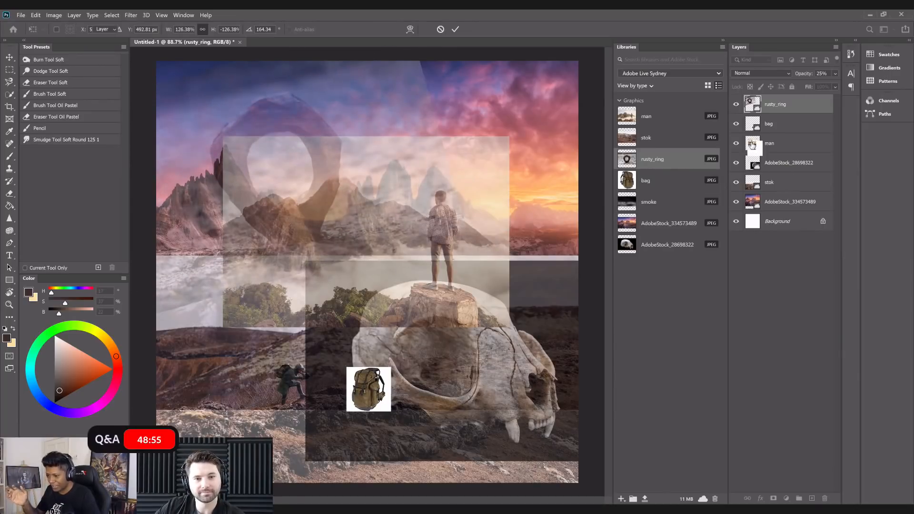
# Reduce the man layer's opacity to 24%.
pyautogui.click(784, 149)
pyautogui.click(834, 73)
pyautogui.moveTo(836, 84); pyautogui.dragTo(801, 83)
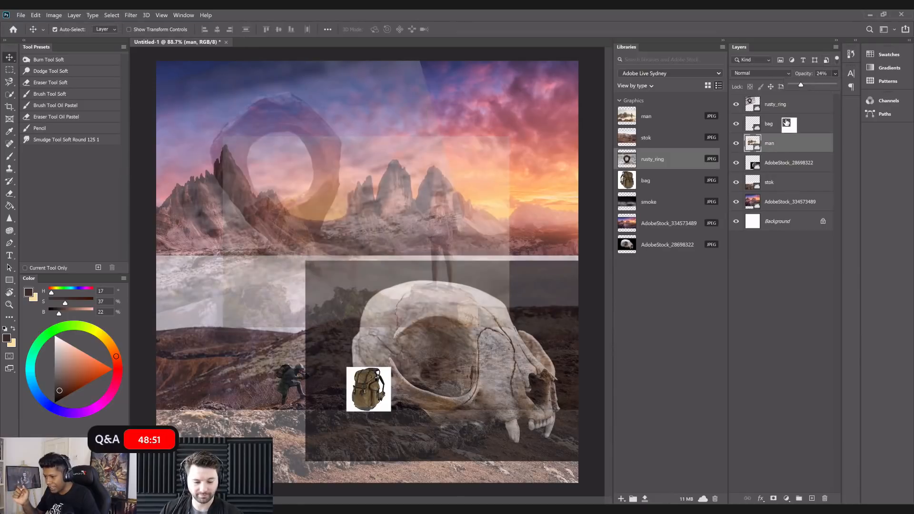
# Move the ring right between the mountain peaks and enlarge it to about 138%.
pyautogui.moveTo(306, 113); pyautogui.dragTo(328, 109)
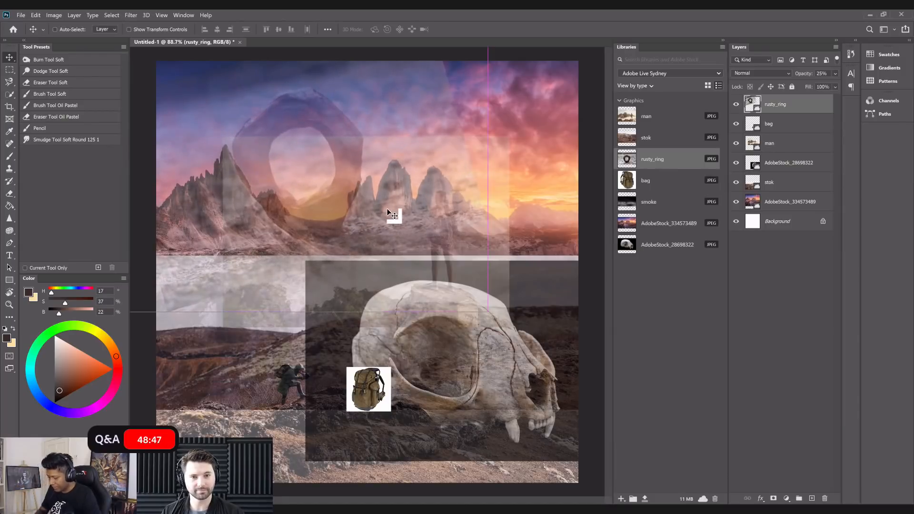
pyautogui.hotkey('ctrl', 't')
pyautogui.moveTo(491, 232); pyautogui.dragTo(513, 230)
pyautogui.moveTo(432, 189); pyautogui.dragTo(423, 179)
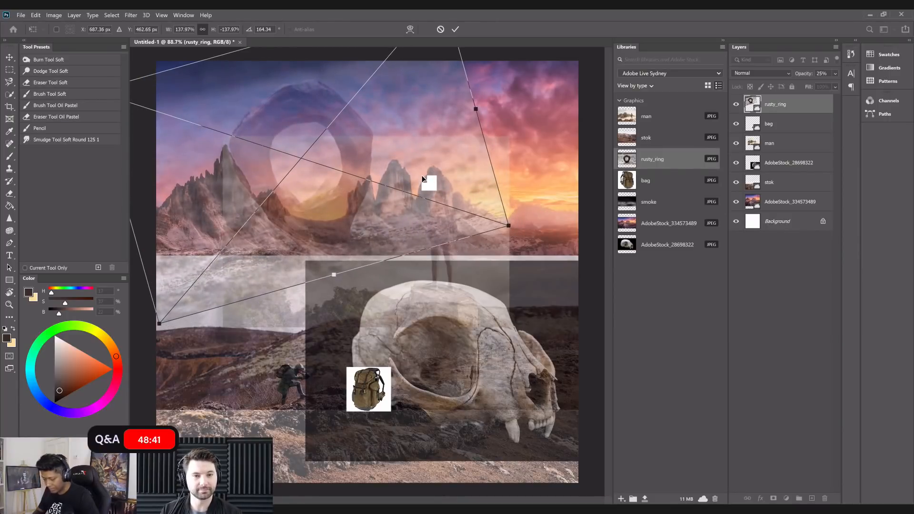
pyautogui.press('Return')
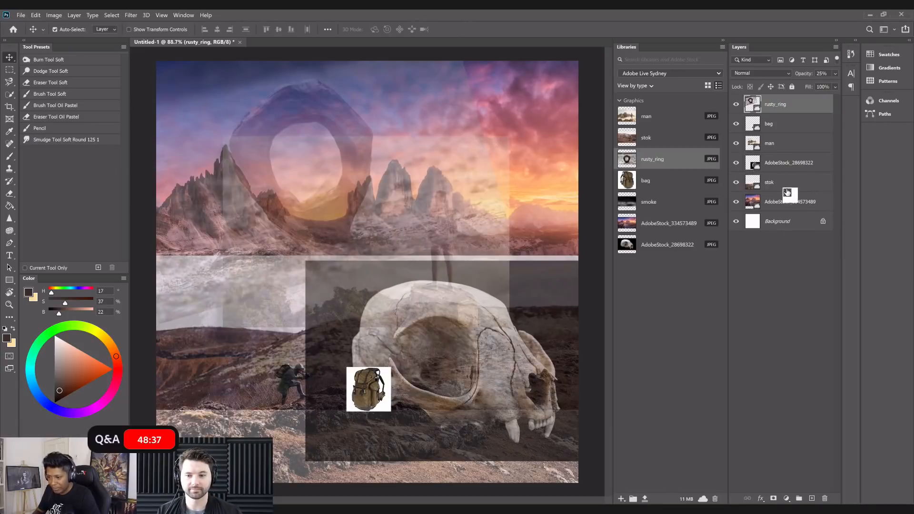
# Hide every layer except stok and Background, and set the stok layer's opacity to 100%.
pyautogui.click(737, 105)
pyautogui.moveTo(738, 109); pyautogui.dragTo(739, 188)
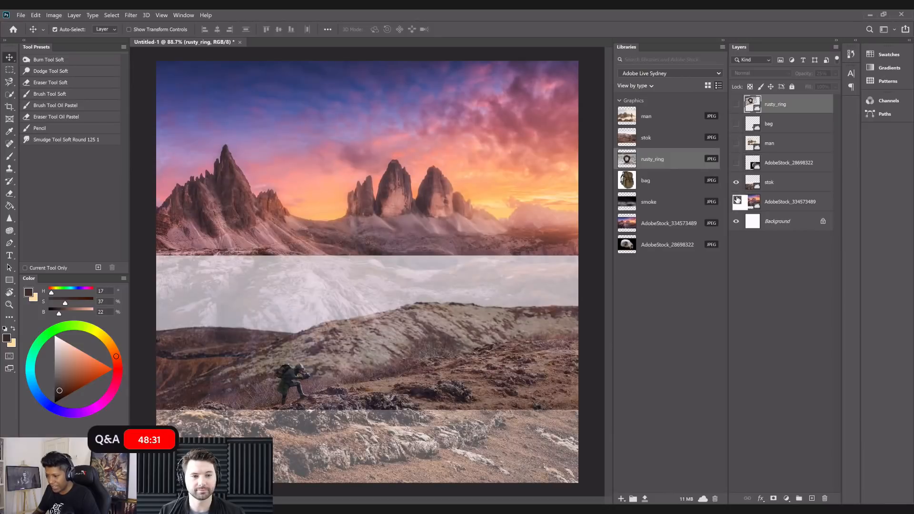
pyautogui.click(737, 199)
pyautogui.click(787, 187)
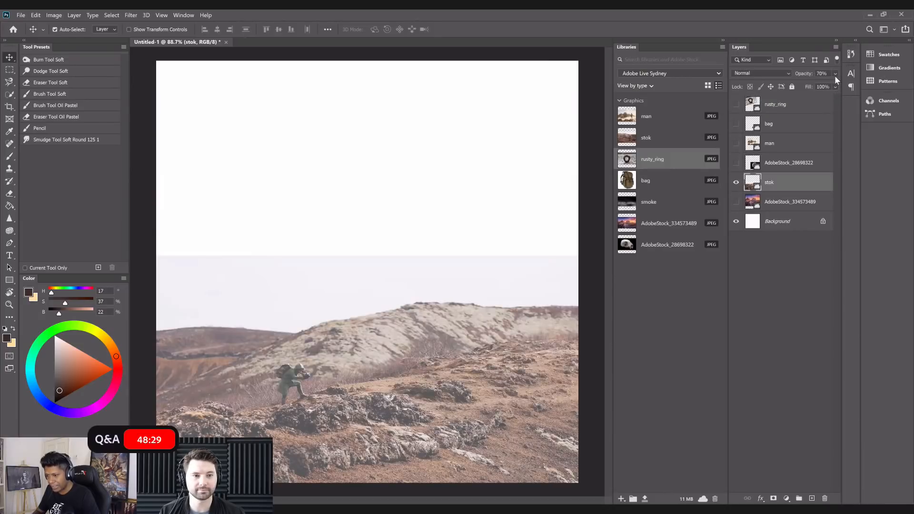
pyautogui.moveTo(835, 74); pyautogui.dragTo(861, 85)
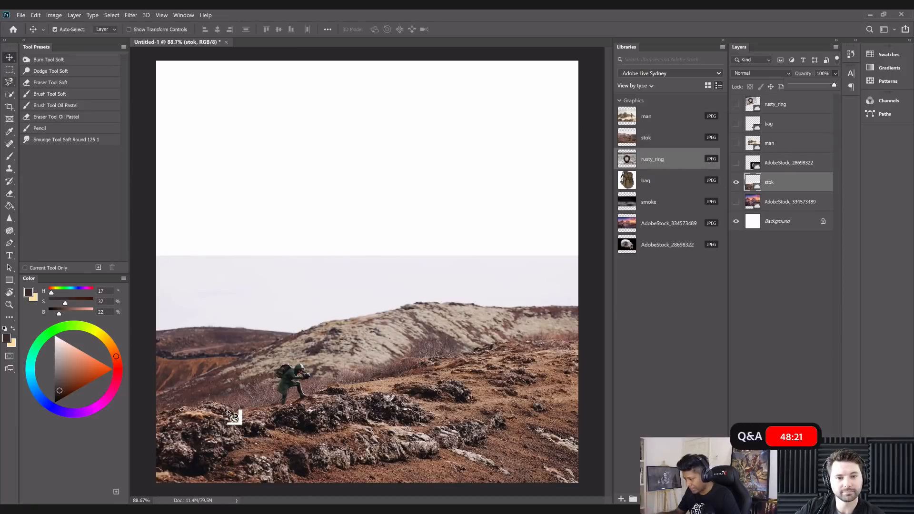
# Trace the rocky foreground ridge of the stok layer with the Magnetic Lasso and close the selection around the ground.
pyautogui.press('l')
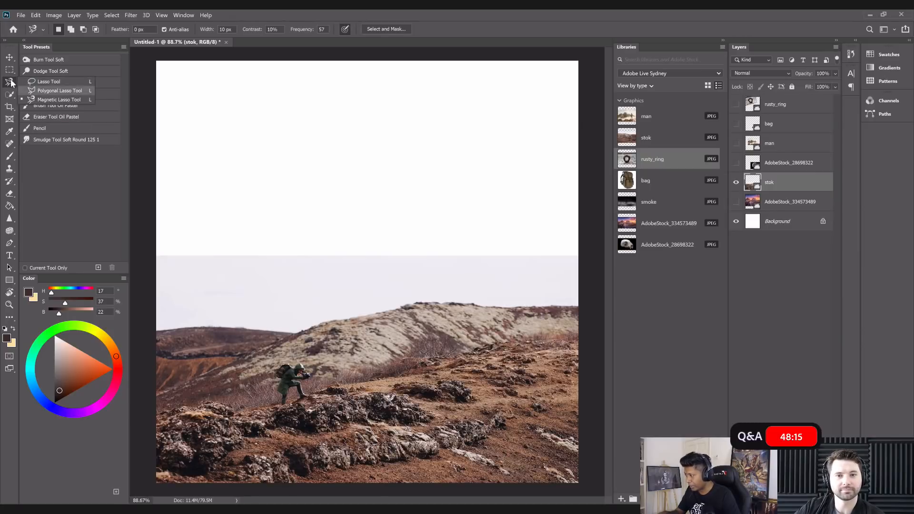
pyautogui.click(54, 91)
pyautogui.hotkey('shift', 'l')
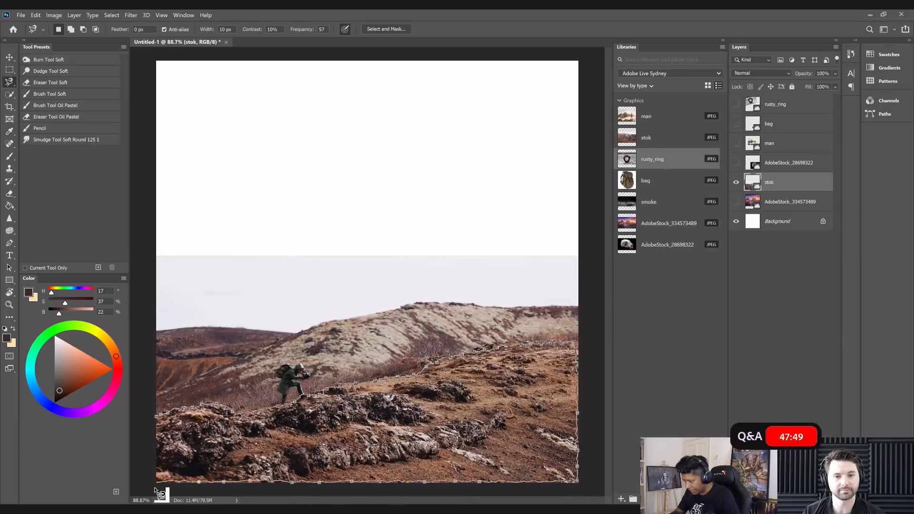
pyautogui.click(161, 419)
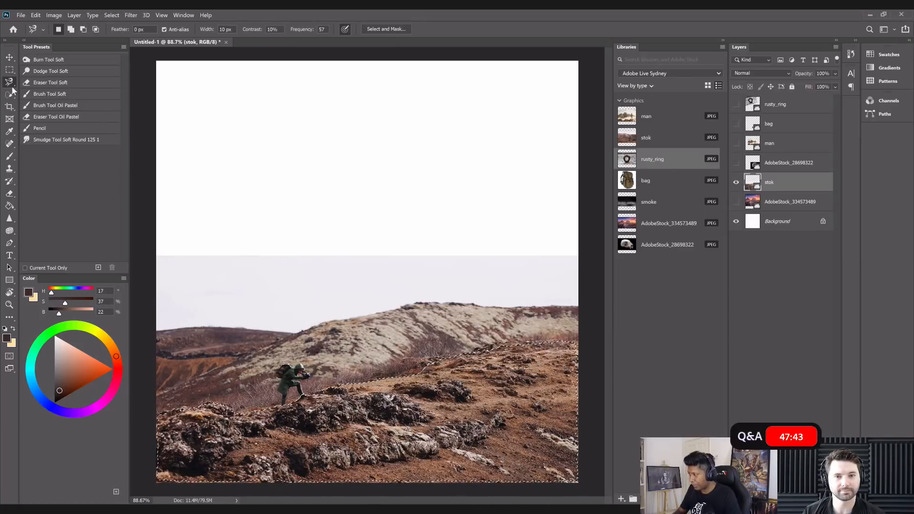
# Add the outer canvas edges of the foreground to the selection with the Polygonal Lasso, and mask the stok layer with it.
pyautogui.hotkey('shift', 'l')
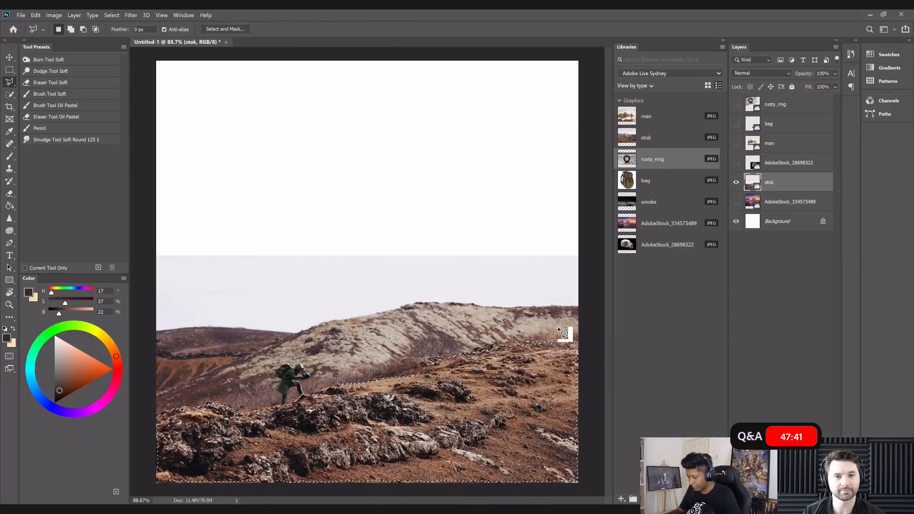
pyautogui.click(568, 342)
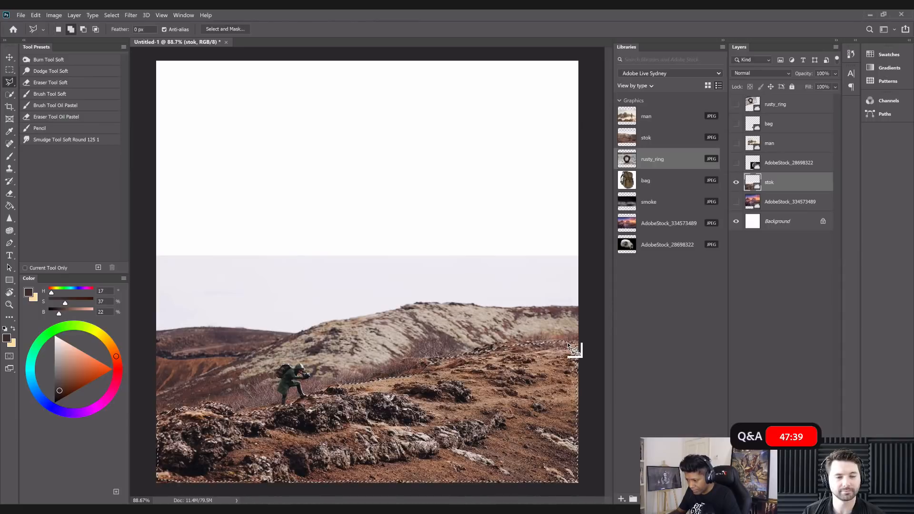
pyautogui.click(583, 337)
pyautogui.click(584, 489)
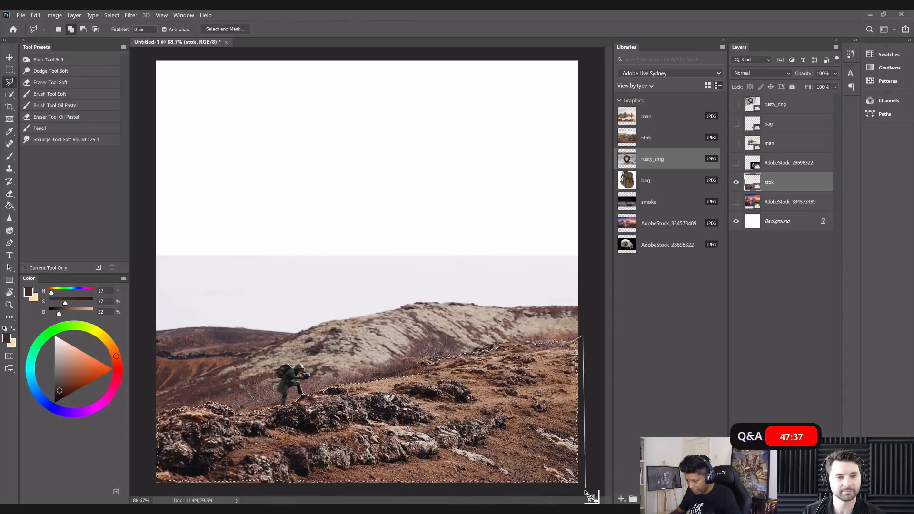
pyautogui.click(266, 494)
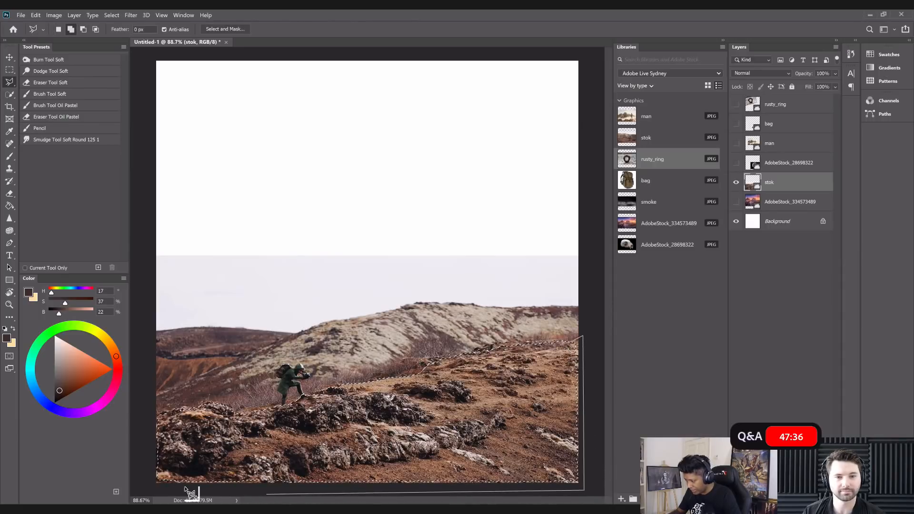
pyautogui.click(139, 489)
pyautogui.click(148, 417)
pyautogui.click(162, 417)
pyautogui.click(259, 431)
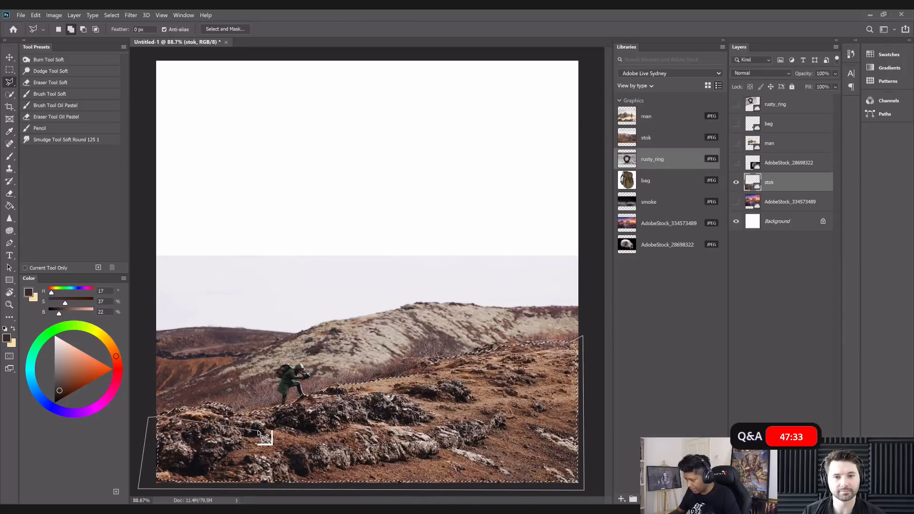
pyautogui.doubleClick(426, 421)
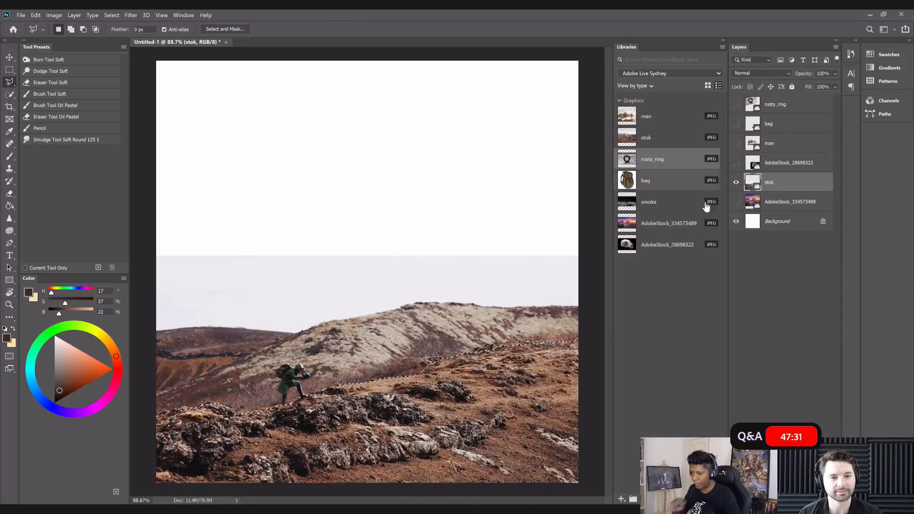
pyautogui.click(772, 499)
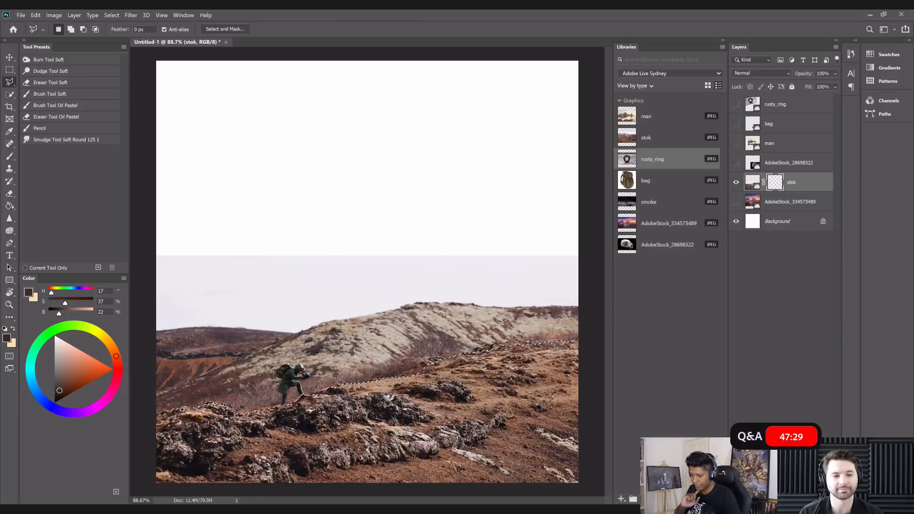
# Show the skull layer AdobeStock_28698322 and set its opacity to 100%.
pyautogui.click(737, 163)
pyautogui.click(771, 164)
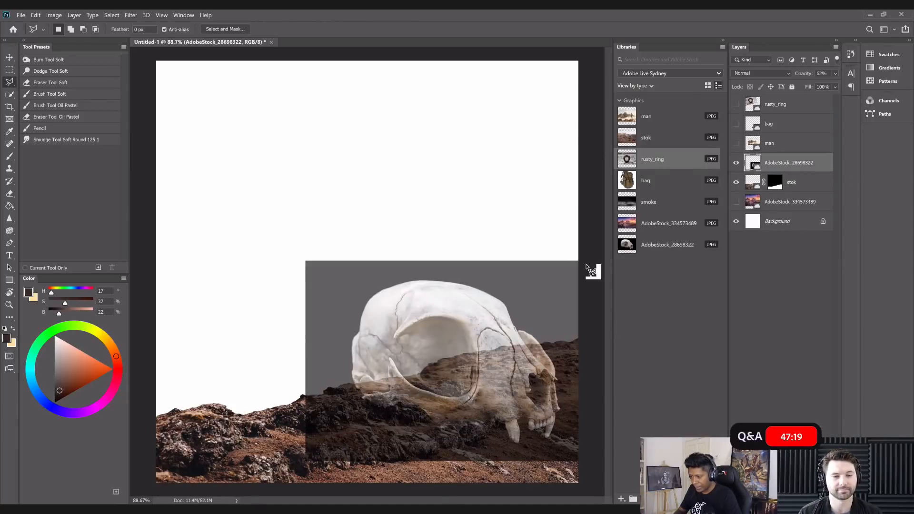
pyautogui.click(834, 74)
pyautogui.moveTo(866, 97); pyautogui.dragTo(471, 177)
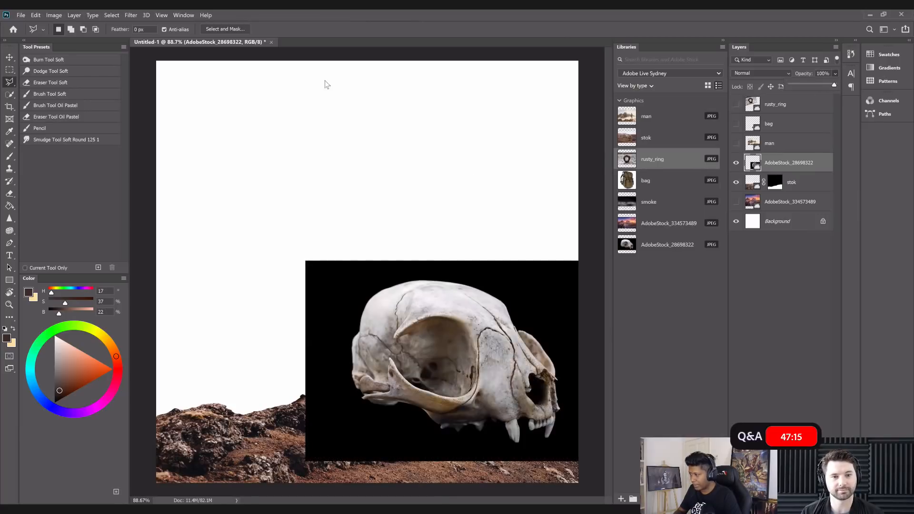
# Select the skull and add a layer mask from the selection to remove its black background.
pyautogui.press('w')
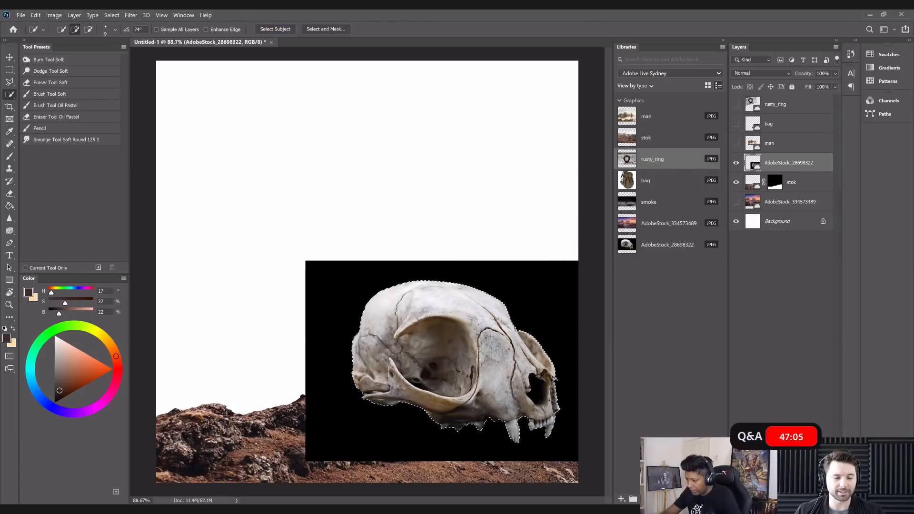
pyautogui.scroll(5, 490, 336)
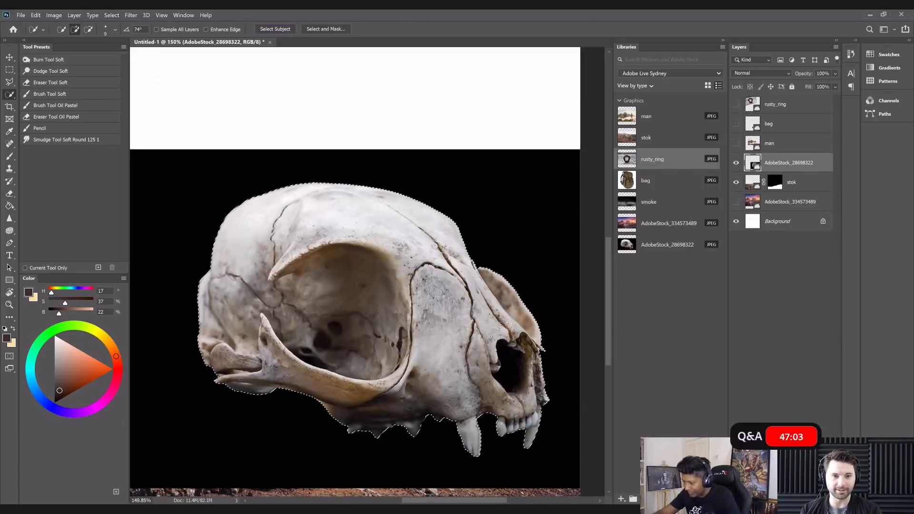
pyautogui.hotkey('ctrl', '0')
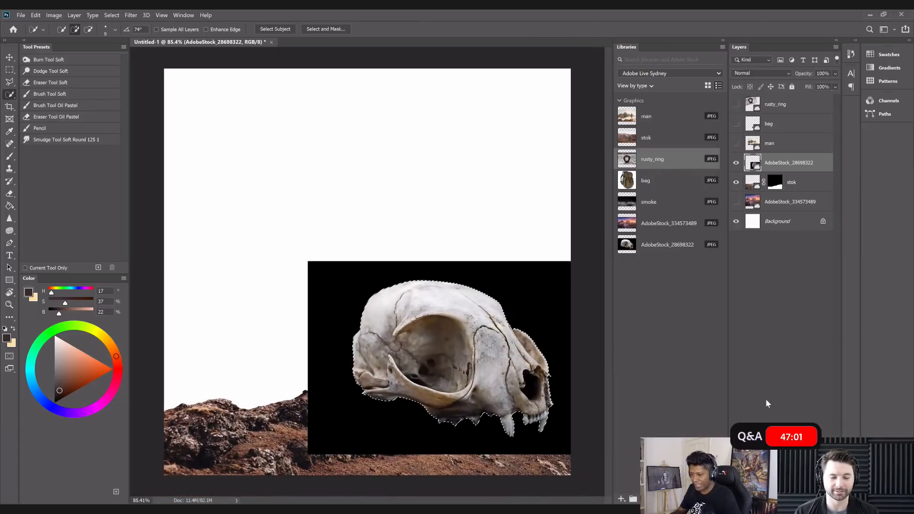
pyautogui.click(772, 498)
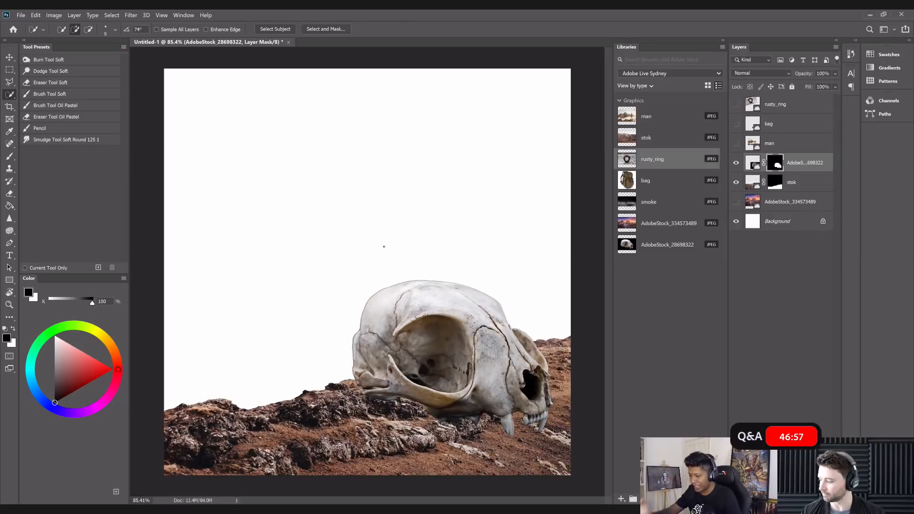
# Shrink the skull's layer mask with the Minimum filter, using a radius of 2 pixels and preserving squareness.
pyautogui.scroll(3, 384, 246)
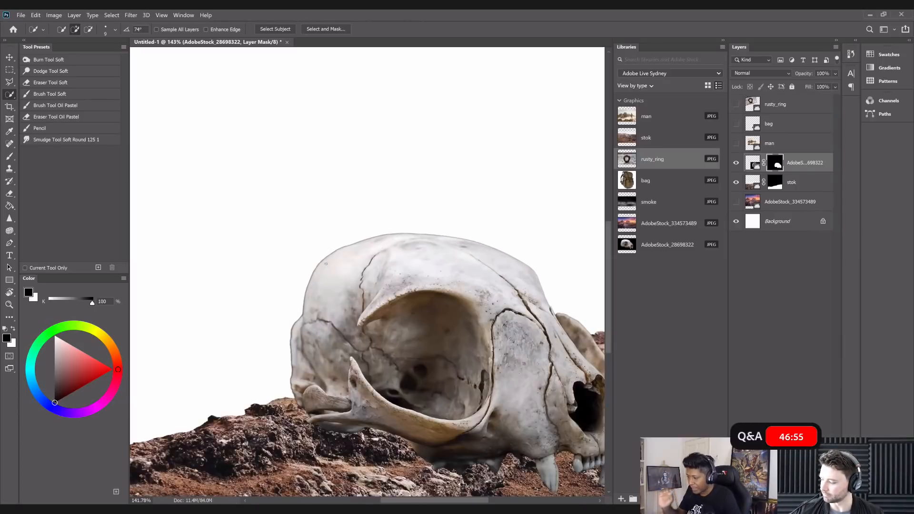
pyautogui.scroll(-1, 297, 213)
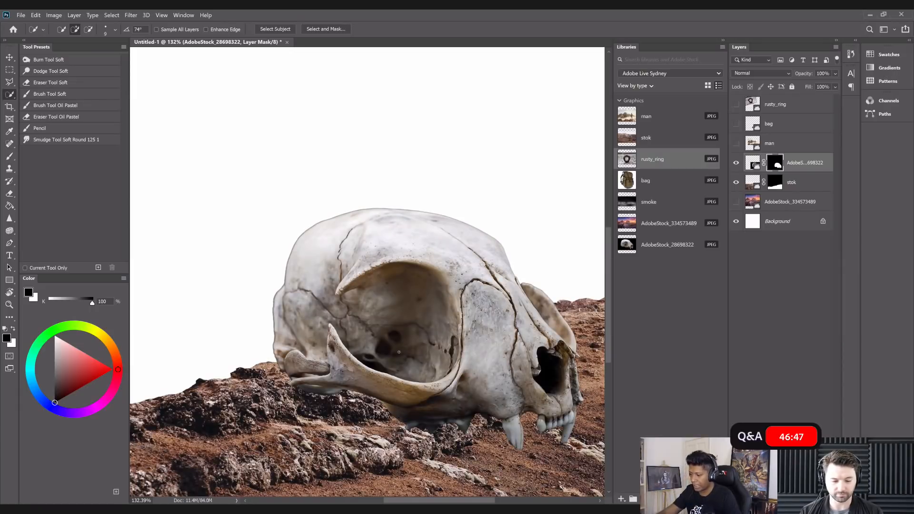
pyautogui.scroll(-3, 424, 214)
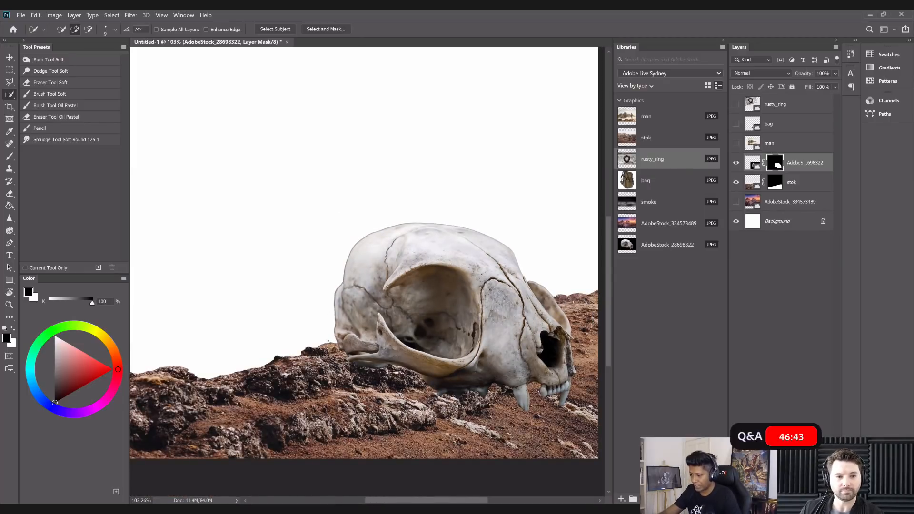
pyautogui.moveTo(342, 333); pyautogui.dragTo(304, 362)
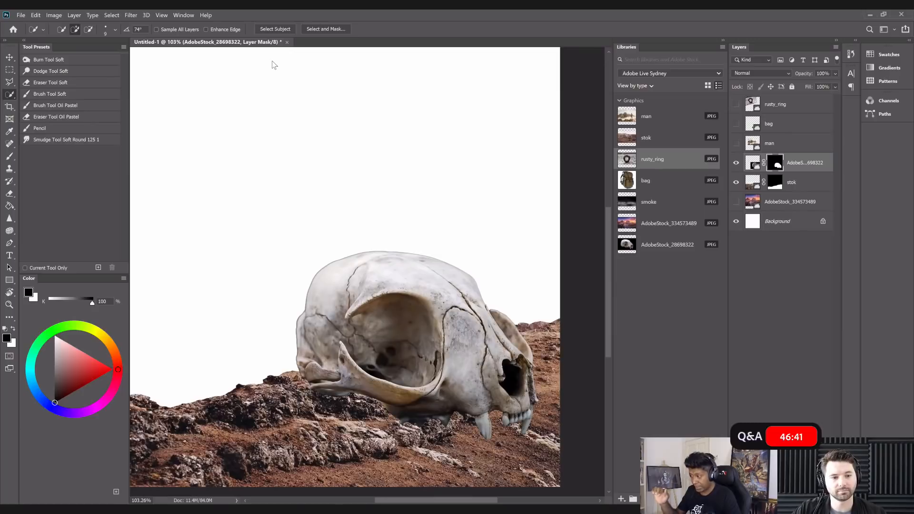
pyautogui.click(131, 16)
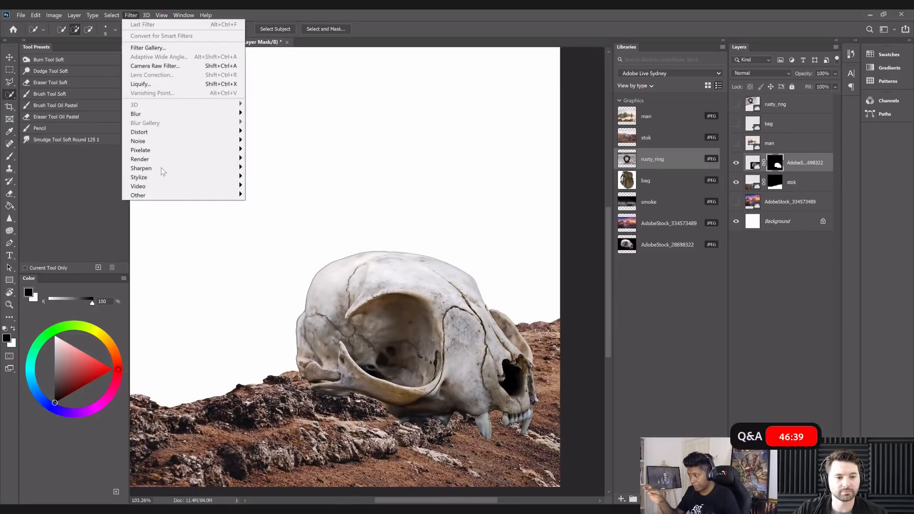
pyautogui.moveTo(164, 195)
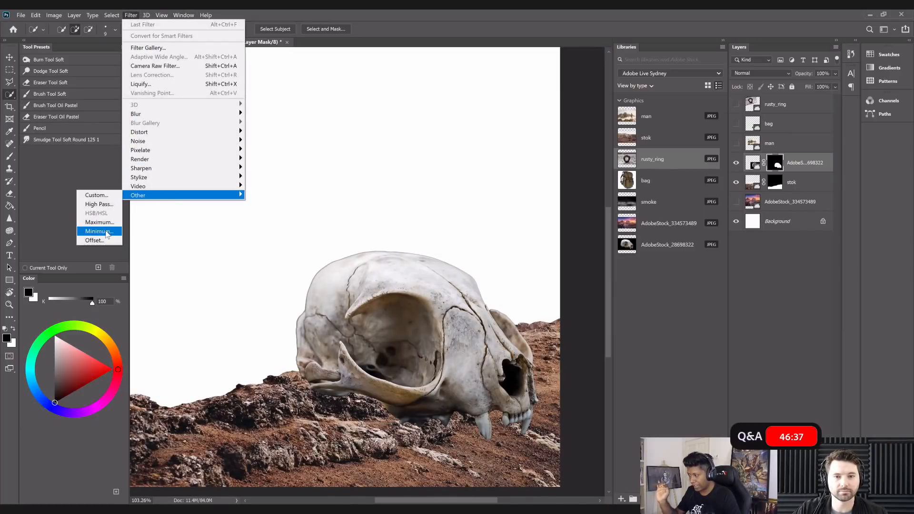
pyautogui.click(104, 231)
pyautogui.moveTo(455, 102); pyautogui.dragTo(588, 207)
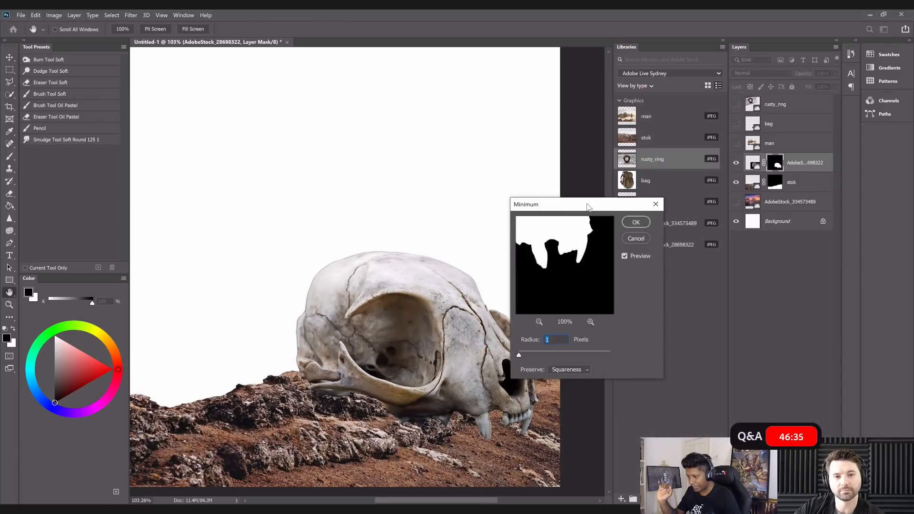
pyautogui.moveTo(520, 357); pyautogui.dragTo(516, 357)
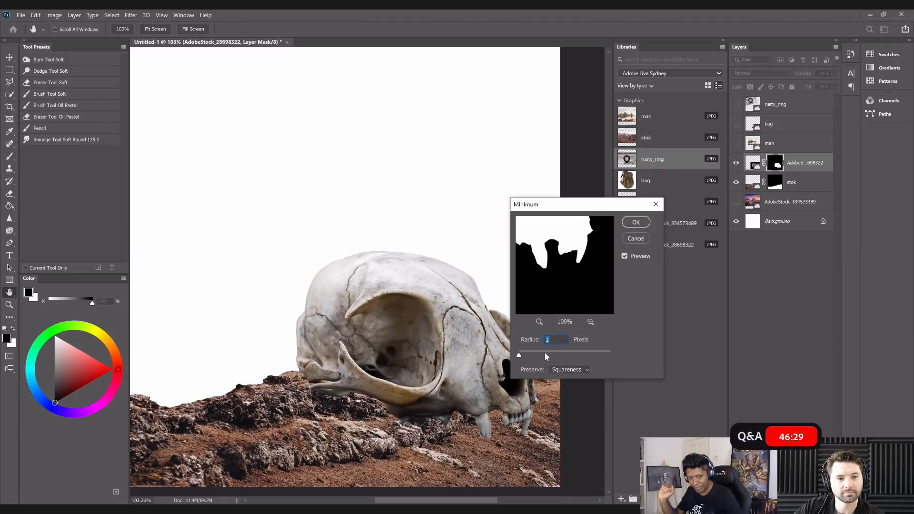
pyautogui.click(647, 257)
pyautogui.click(646, 259)
pyautogui.moveTo(552, 341); pyautogui.dragTo(462, 332)
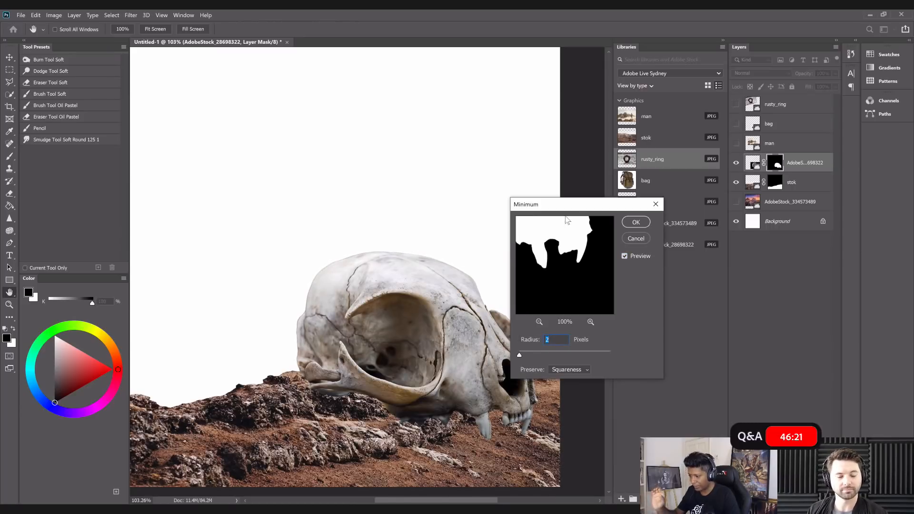
pyautogui.click(635, 224)
pyautogui.press('w')
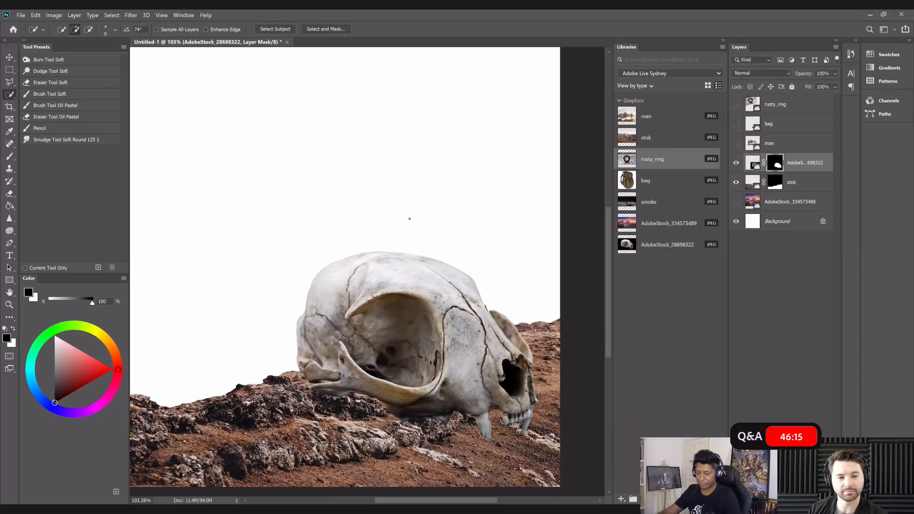
pyautogui.scroll(-2, 579, 395)
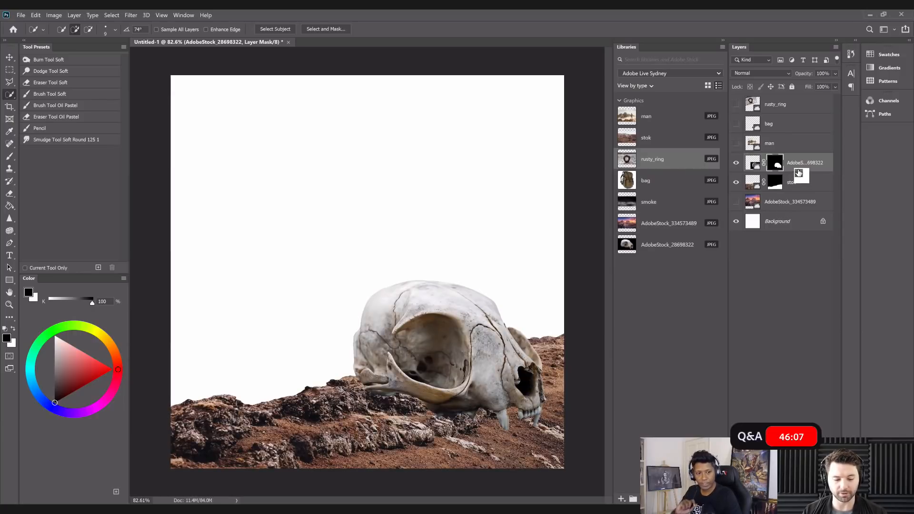
pyautogui.moveTo(798, 172); pyautogui.dragTo(802, 173)
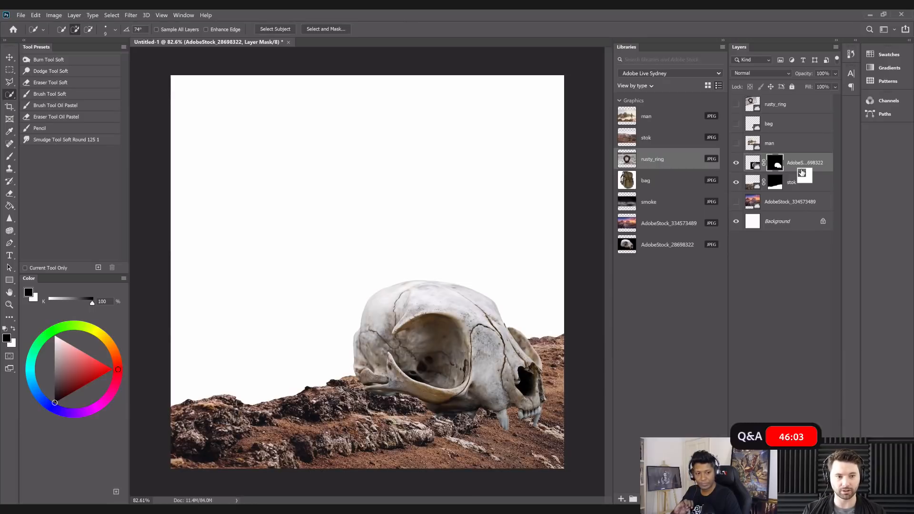
pyautogui.moveTo(802, 173); pyautogui.dragTo(751, 241)
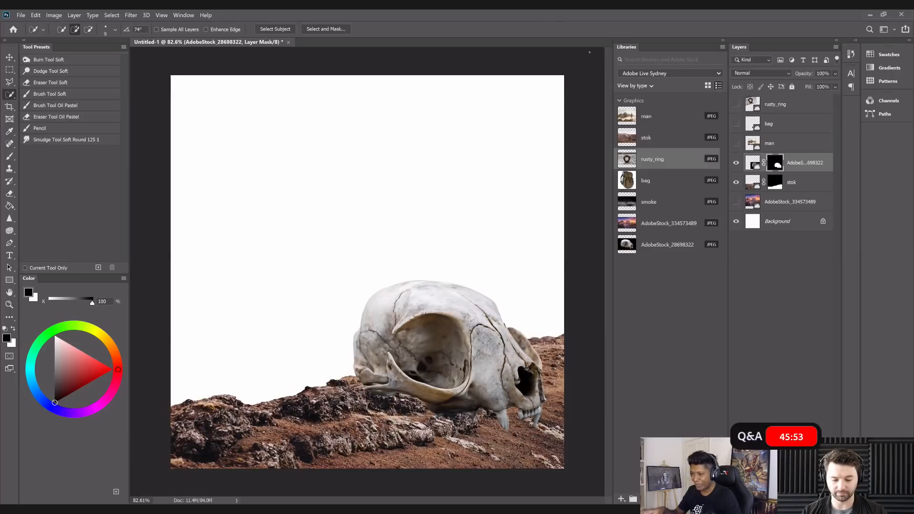
# Search Adobe Stock for "skull", view the images, and return to the Adobe Live Sydney library.
pyautogui.click(640, 59)
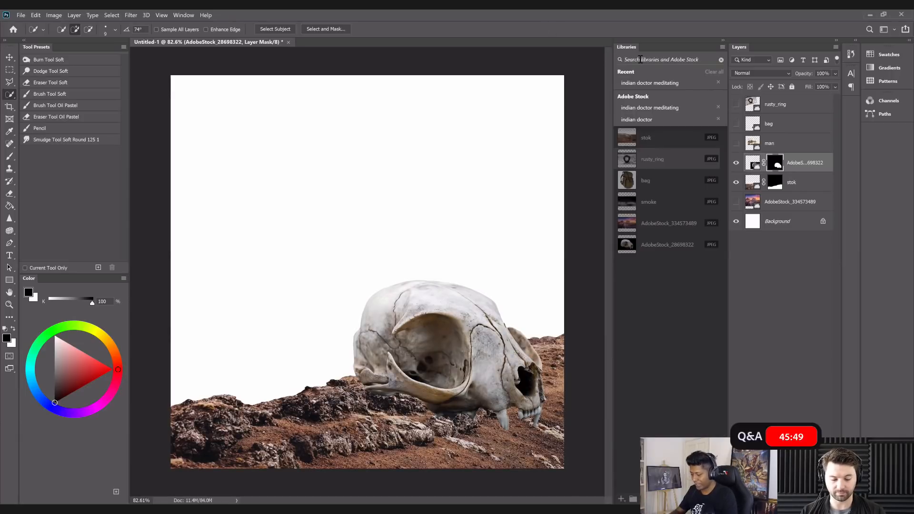
pyautogui.write('skull')
pyautogui.press('Return')
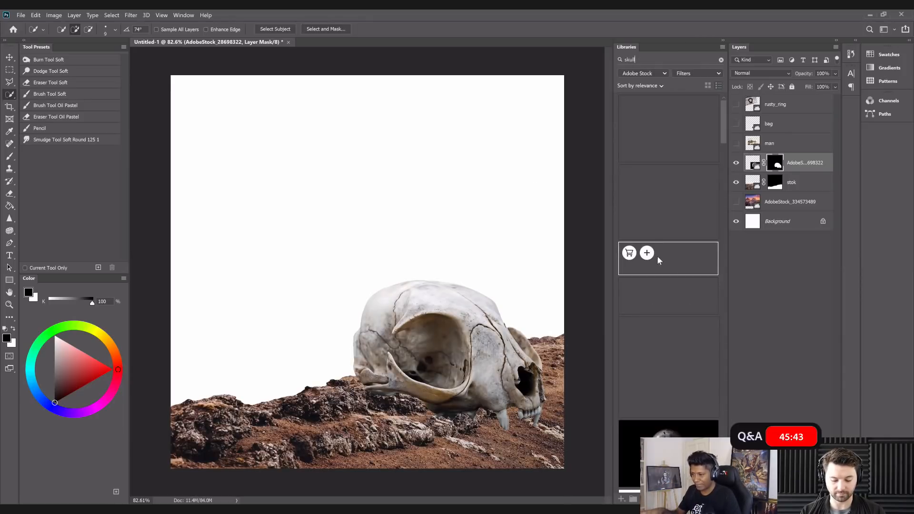
pyautogui.moveTo(673, 156)
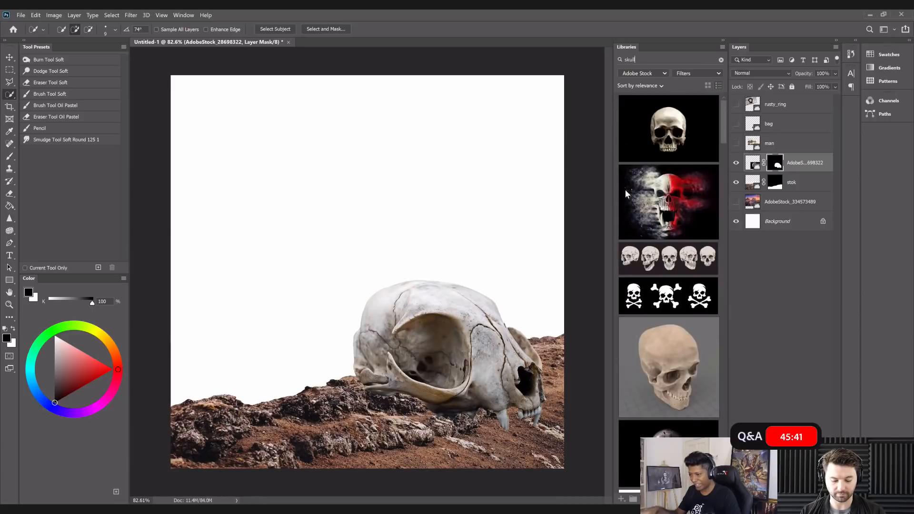
pyautogui.click(665, 74)
pyautogui.click(664, 96)
pyautogui.click(721, 60)
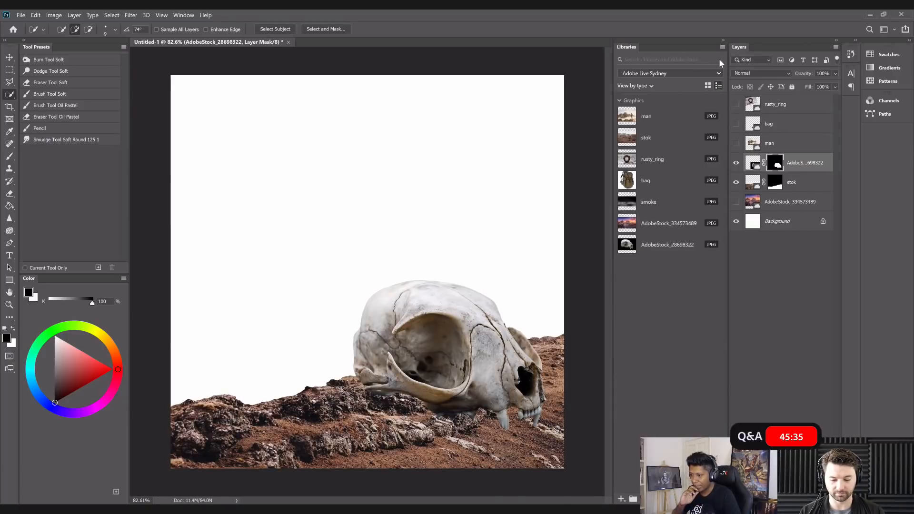
# Make the man layer visible above the skull.
pyautogui.moveTo(818, 160); pyautogui.dragTo(789, 216)
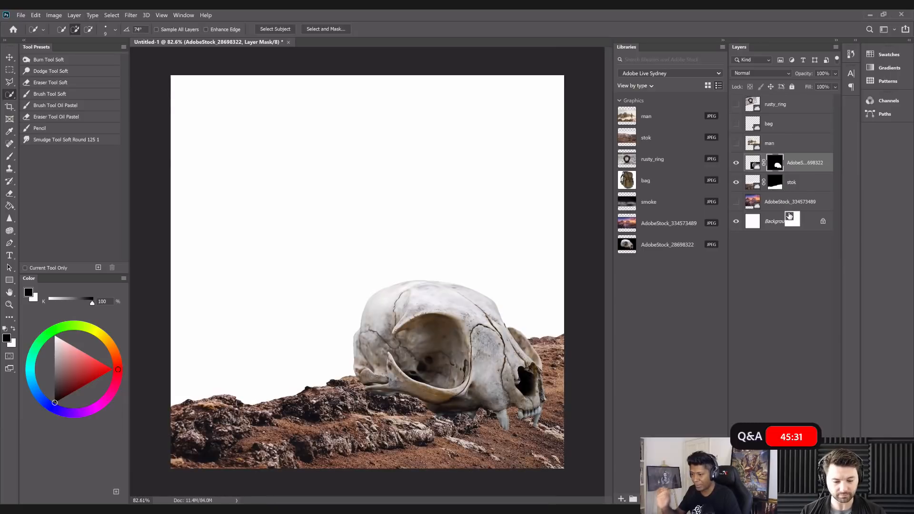
pyautogui.moveTo(789, 216); pyautogui.dragTo(738, 147)
pyautogui.click(737, 146)
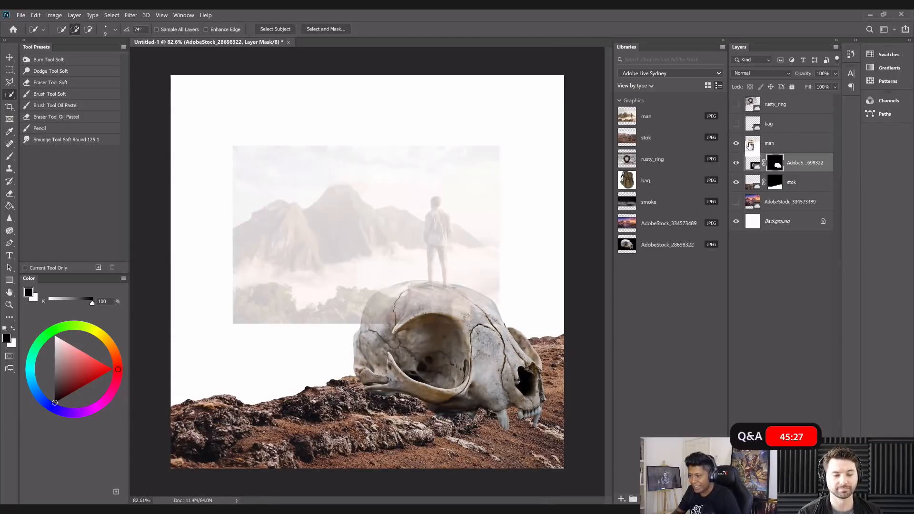
# Move the man layer so his feet rest on top of the skull, and restore its opacity to 100%.
pyautogui.click(784, 144)
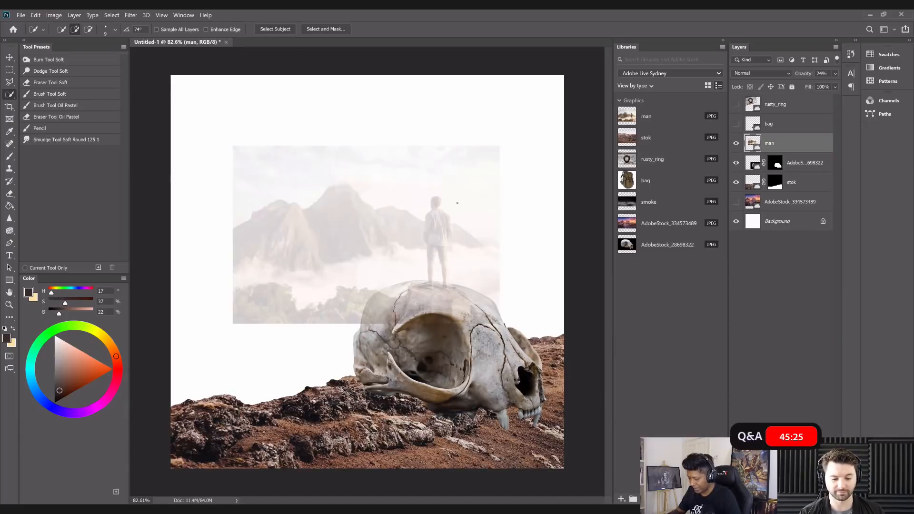
pyautogui.press('v')
pyautogui.moveTo(456, 202); pyautogui.dragTo(446, 199)
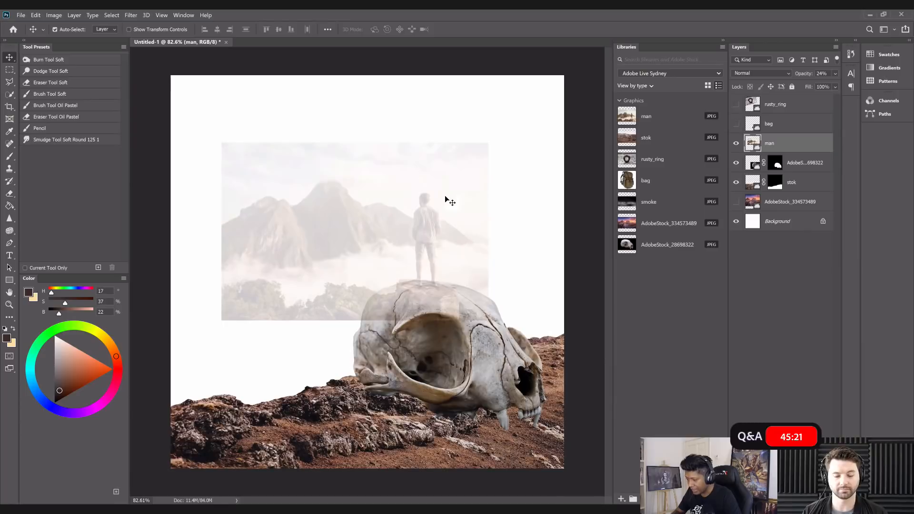
pyautogui.scroll(3, 445, 195)
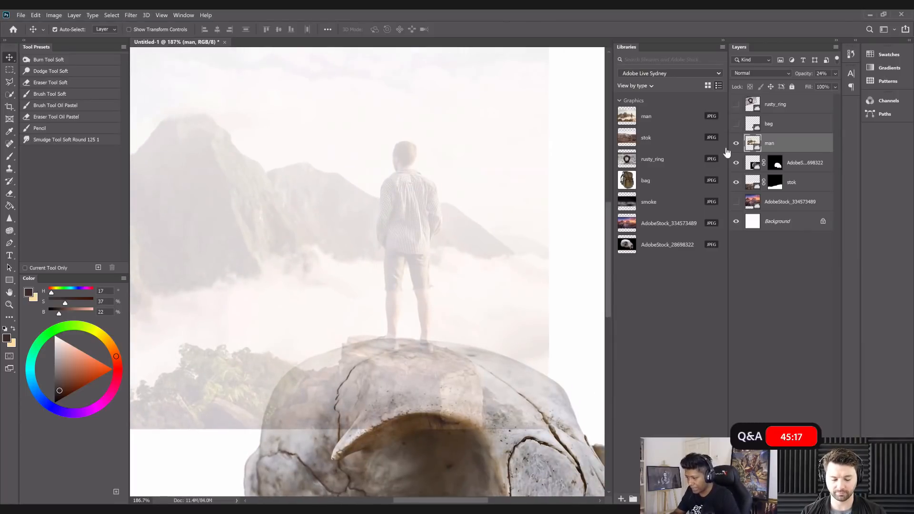
pyautogui.moveTo(834, 73); pyautogui.dragTo(847, 90)
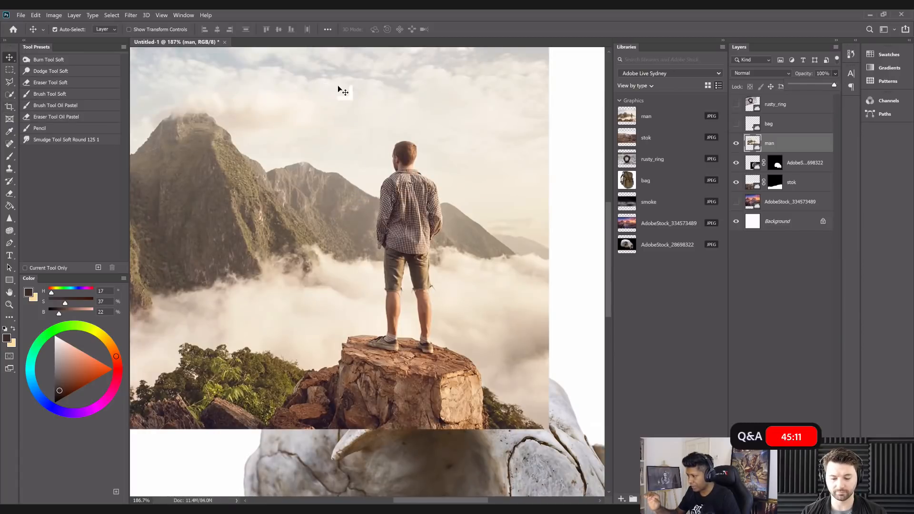
# Select the man's figure and subtract the excess cloud area beside the right side of his shorts with the Polygonal Lasso.
pyautogui.click(10, 93)
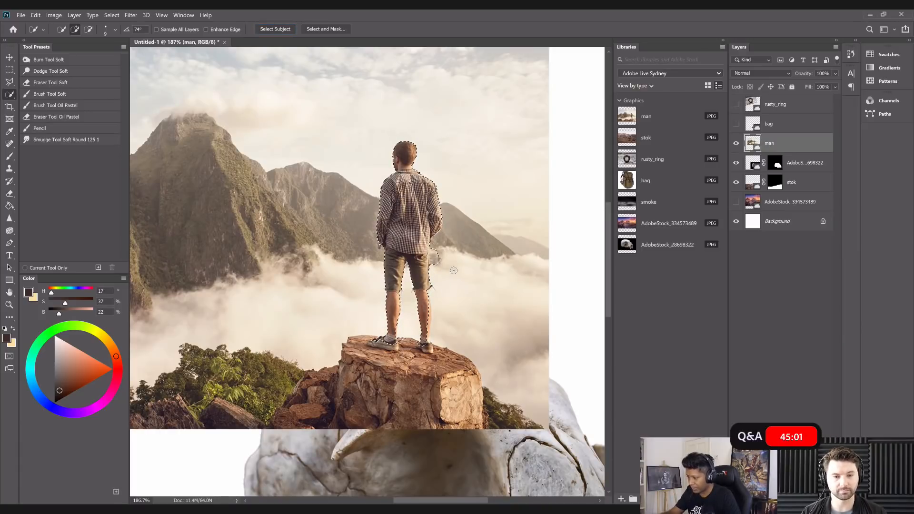
pyautogui.scroll(3, 453, 270)
pyautogui.press('l')
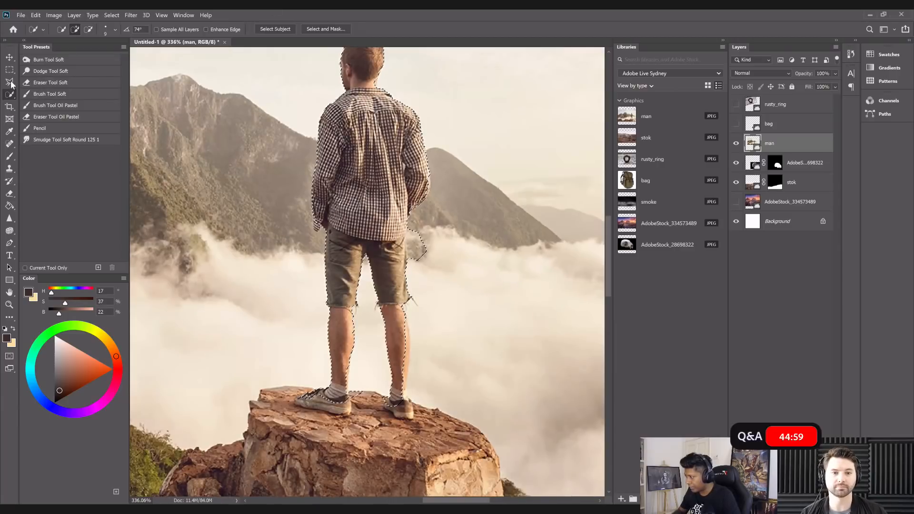
pyautogui.keyDown('alt'); pyautogui.click(422, 222); pyautogui.keyUp('alt')
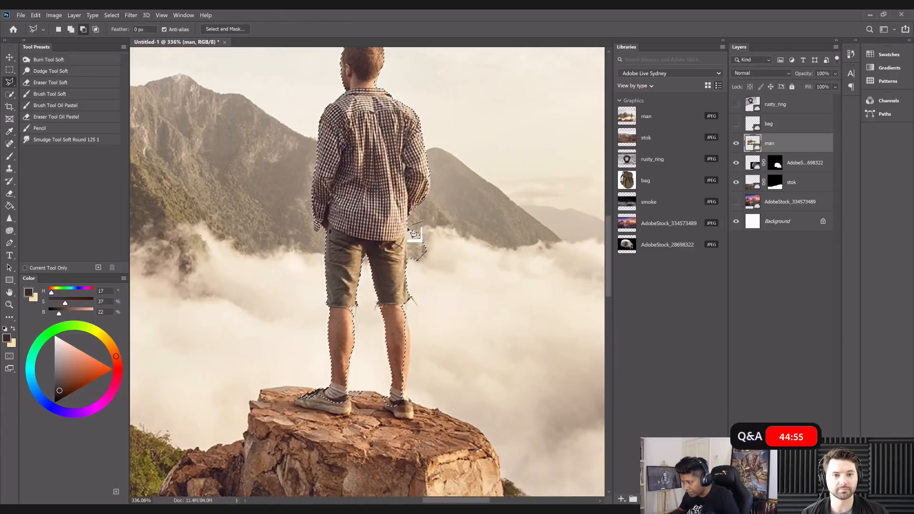
pyautogui.click(406, 230)
pyautogui.click(407, 269)
pyautogui.doubleClick(475, 288)
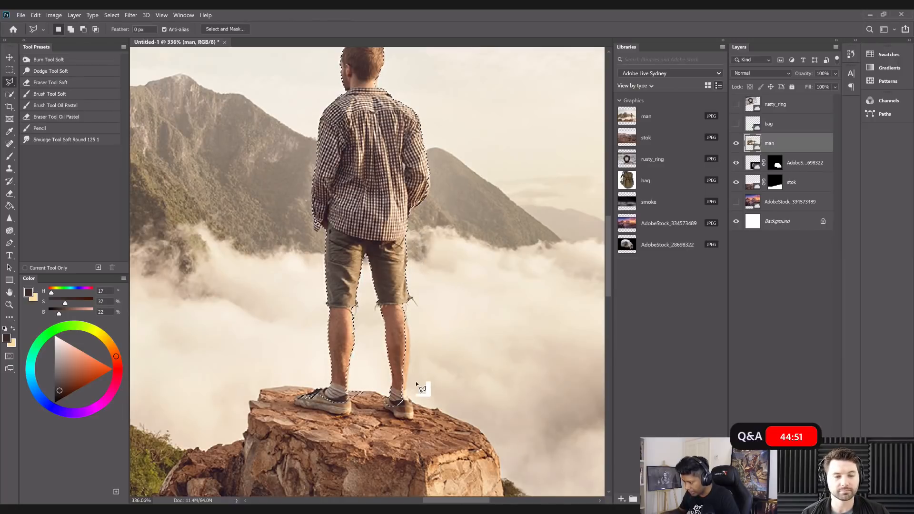
# Add the missing outer edge of the man's right lower leg to the selection.
pyautogui.keyDown('shift'); pyautogui.click(387, 403); pyautogui.keyUp('shift')
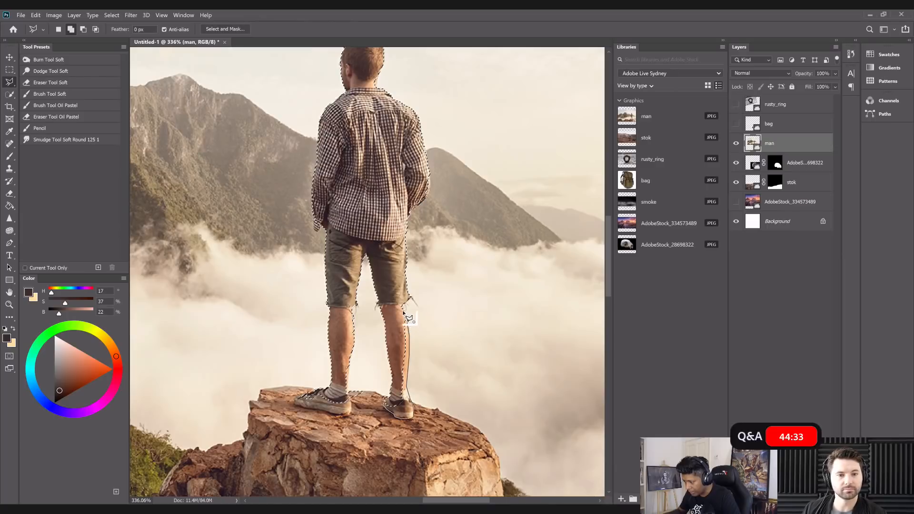
pyautogui.click(394, 300)
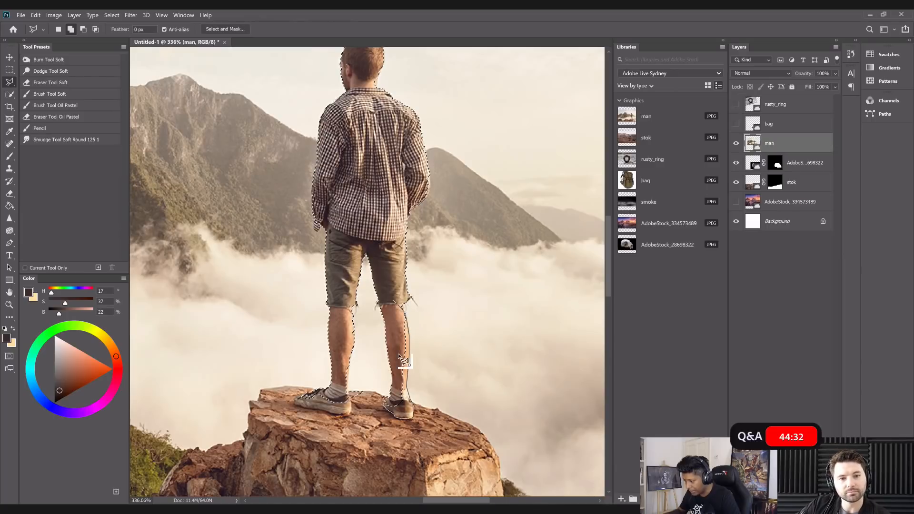
pyautogui.click(391, 399)
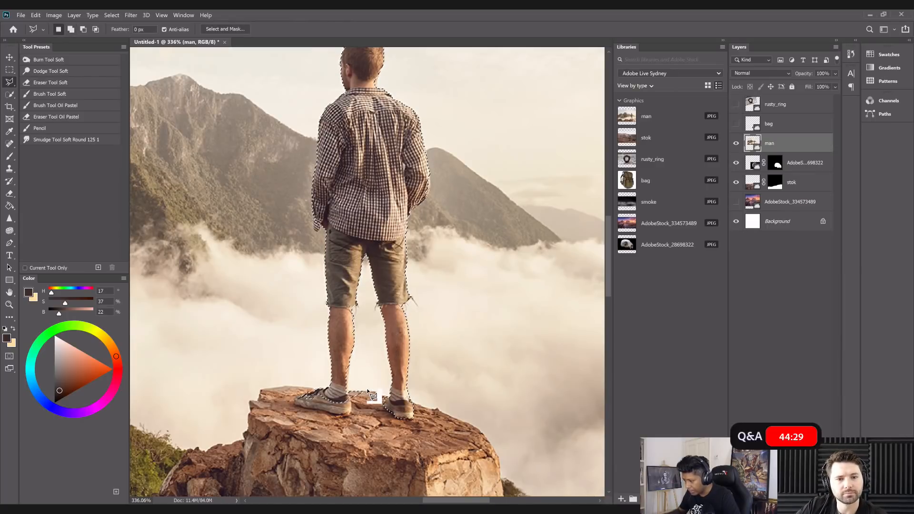
# Add the missing parts of the man's left shoe, ankle and lower leg to the selection.
pyautogui.press('shift')
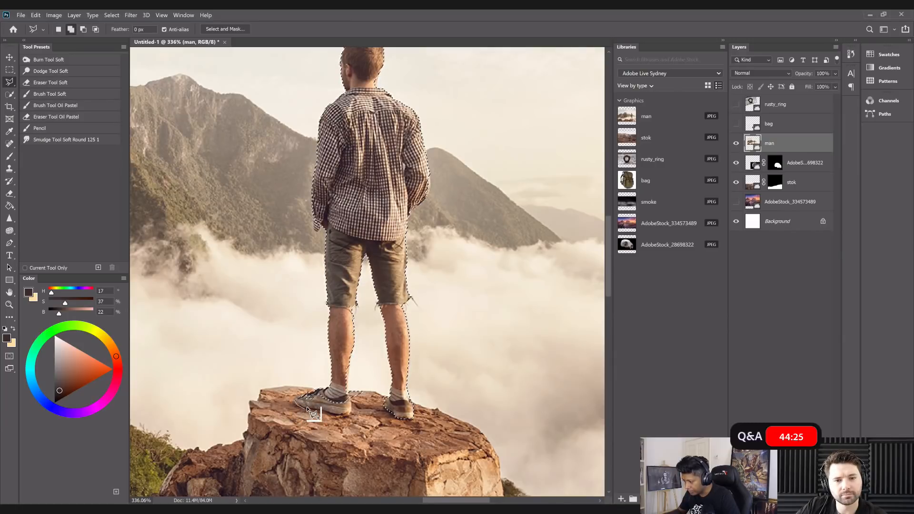
pyautogui.doubleClick(339, 419)
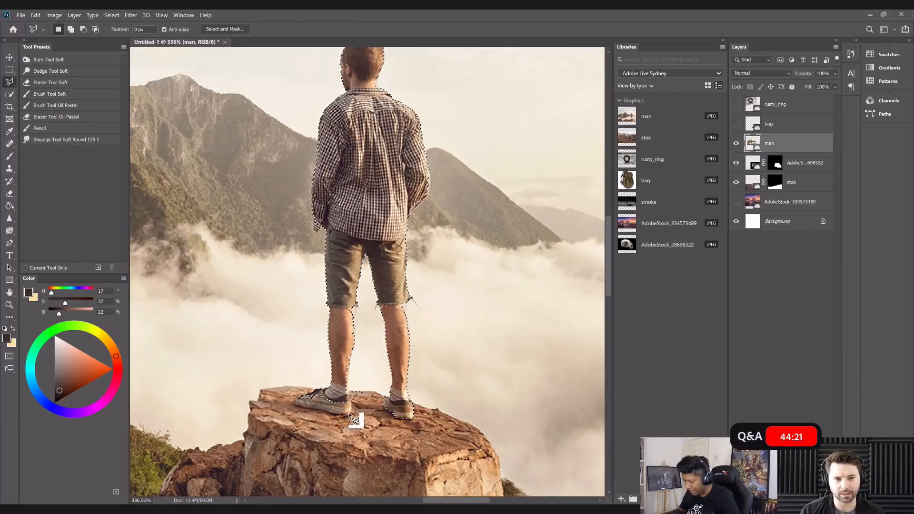
pyautogui.press('shift')
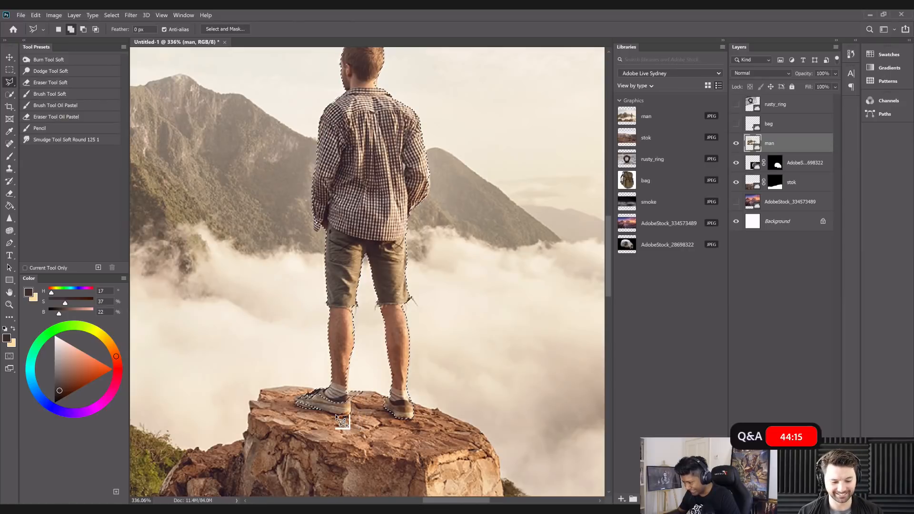
pyautogui.click(294, 401)
pyautogui.click(297, 398)
pyautogui.click(312, 392)
pyautogui.click(324, 390)
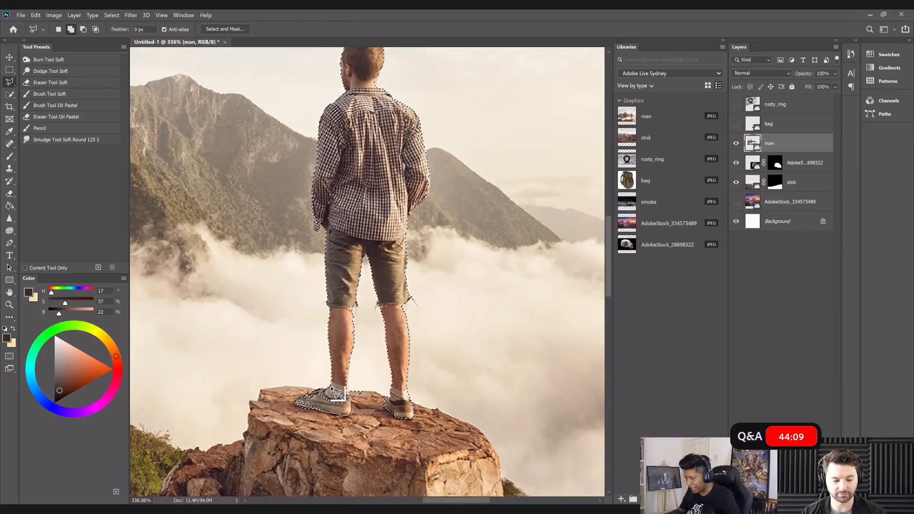
pyautogui.click(337, 383)
pyautogui.click(352, 324)
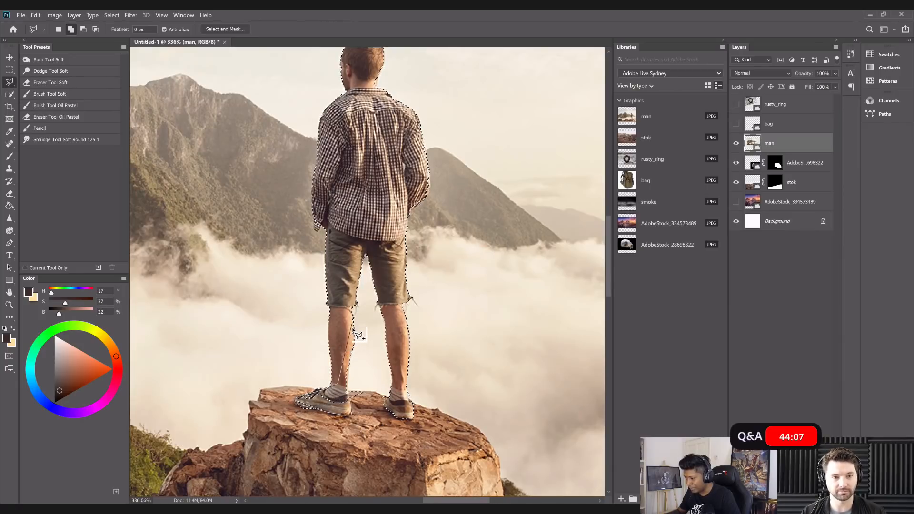
pyautogui.click(351, 359)
pyautogui.click(347, 379)
pyautogui.click(355, 404)
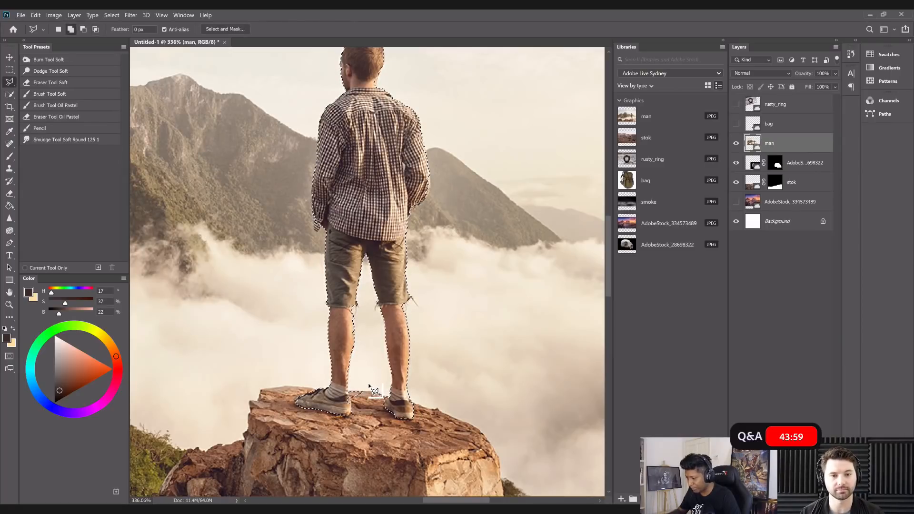
# Subtract the rock patch between the man's feet from the selection and add back the heel of his left shoe.
pyautogui.keyDown('alt'); pyautogui.click(368, 383); pyautogui.keyUp('alt')
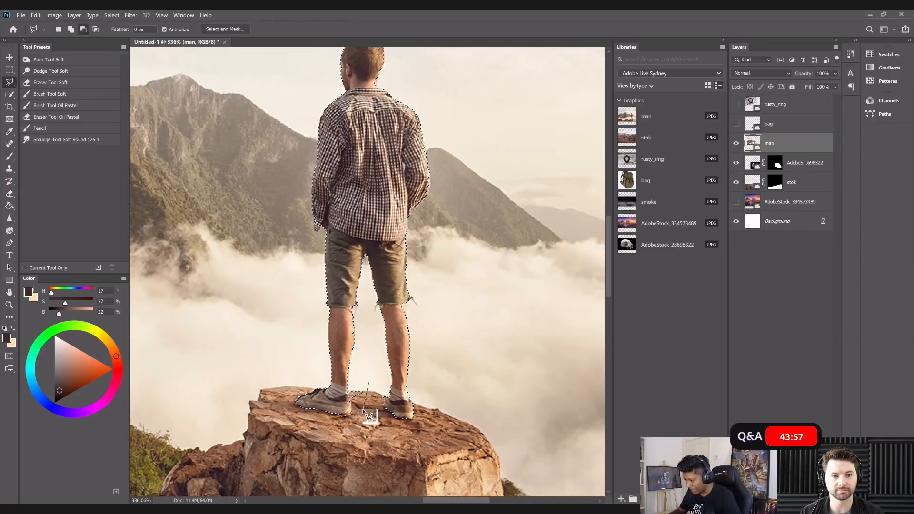
pyautogui.click(348, 390)
pyautogui.doubleClick(353, 379)
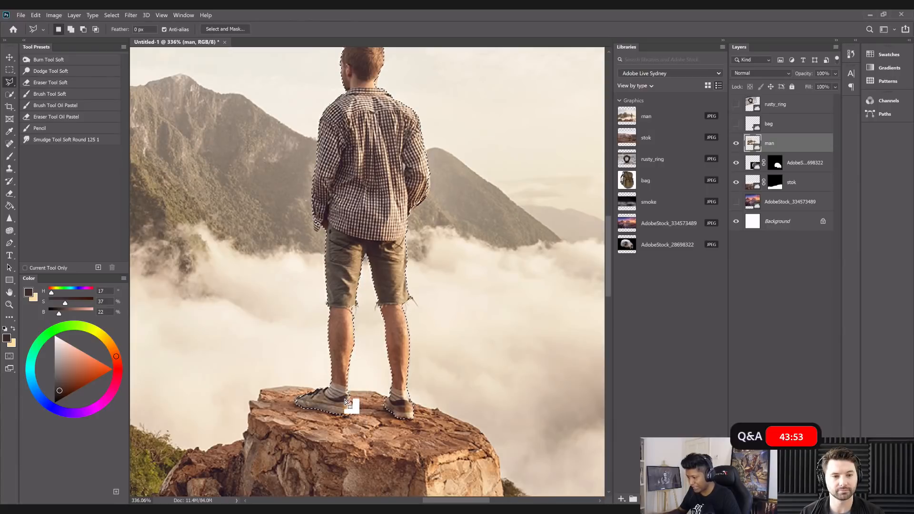
pyautogui.keyDown('shift'); pyautogui.click(342, 399); pyautogui.keyUp('shift')
pyautogui.click(349, 394)
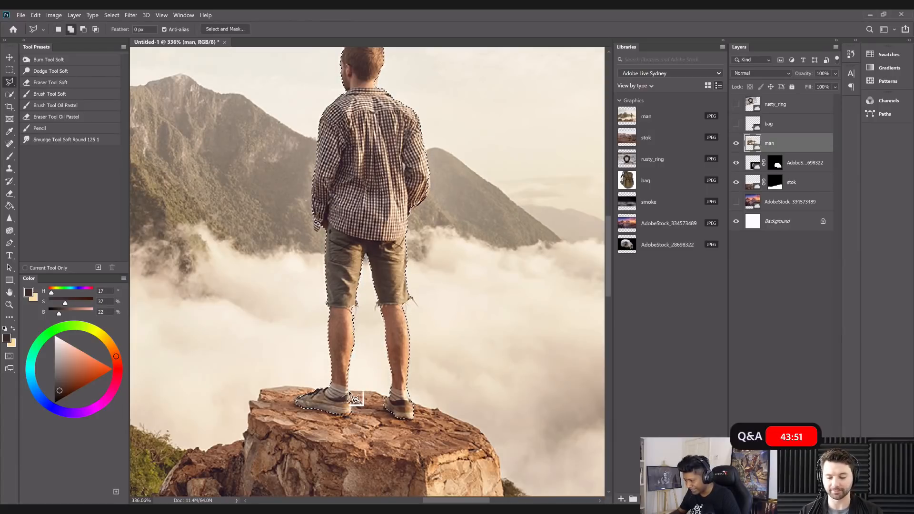
pyautogui.doubleClick(333, 403)
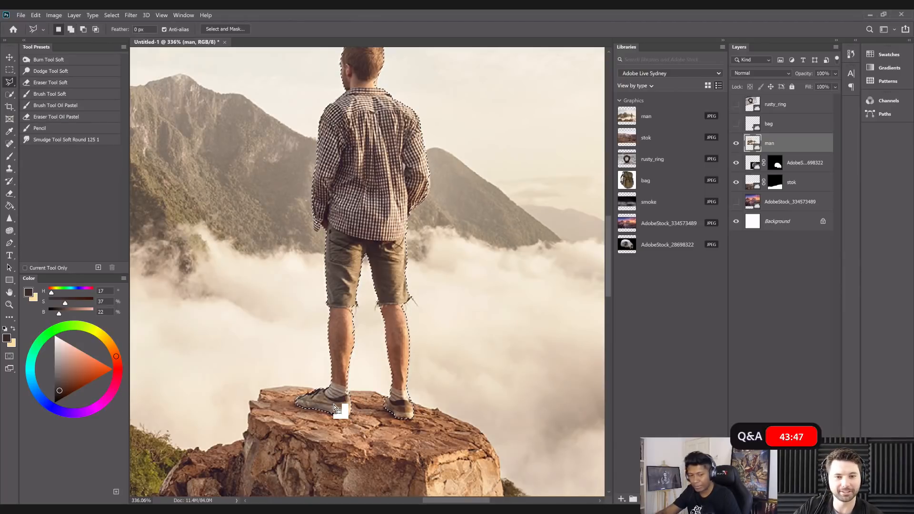
# Subtract the small background gap between the man's right arm and torso from the selection.
pyautogui.scroll(3, 333, 408)
pyautogui.scroll(1, 404, 264)
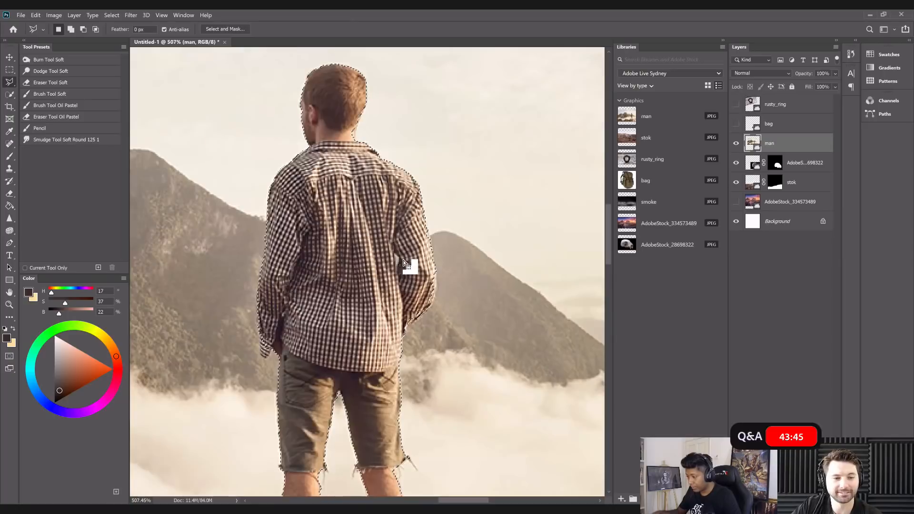
pyautogui.keyDown('alt'); pyautogui.click(396, 253); pyautogui.keyUp('alt')
pyautogui.click(399, 259)
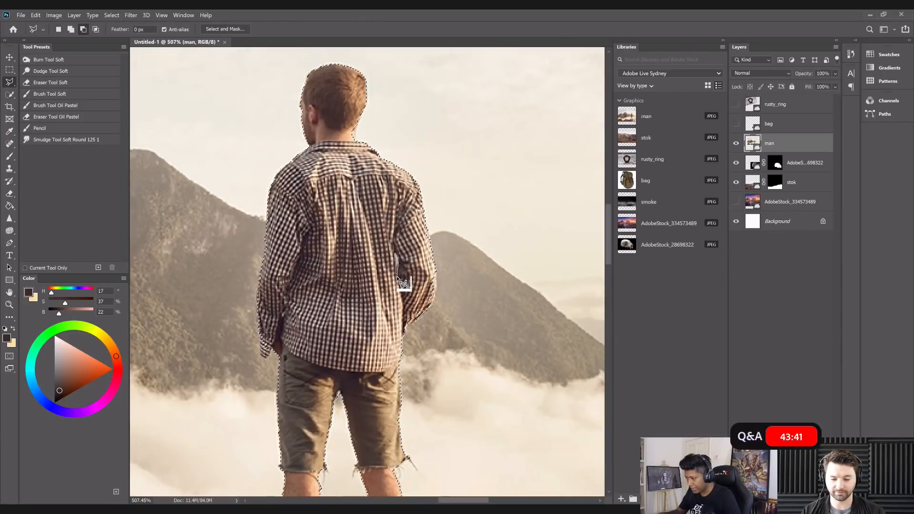
pyautogui.click(398, 275)
pyautogui.click(394, 259)
pyautogui.click(396, 254)
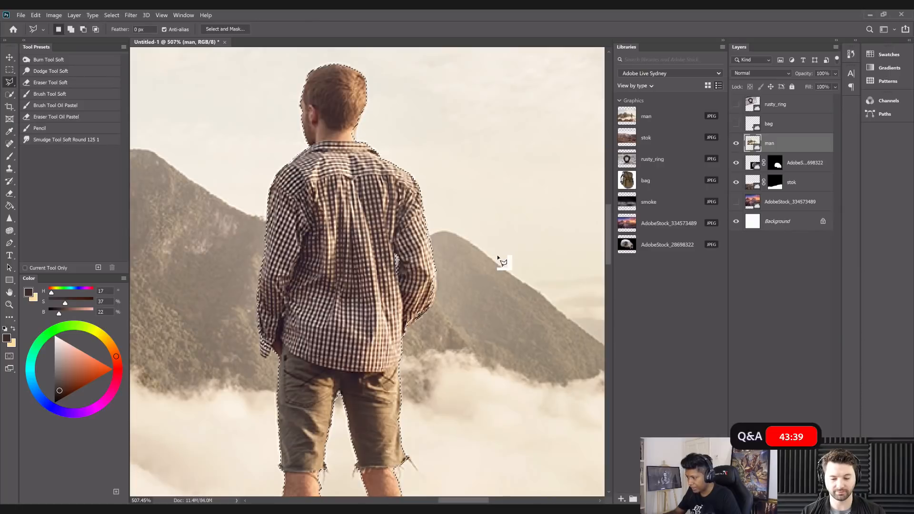
# Add the missing right edge of the man's neck to the selection.
pyautogui.scroll(-2, 497, 256)
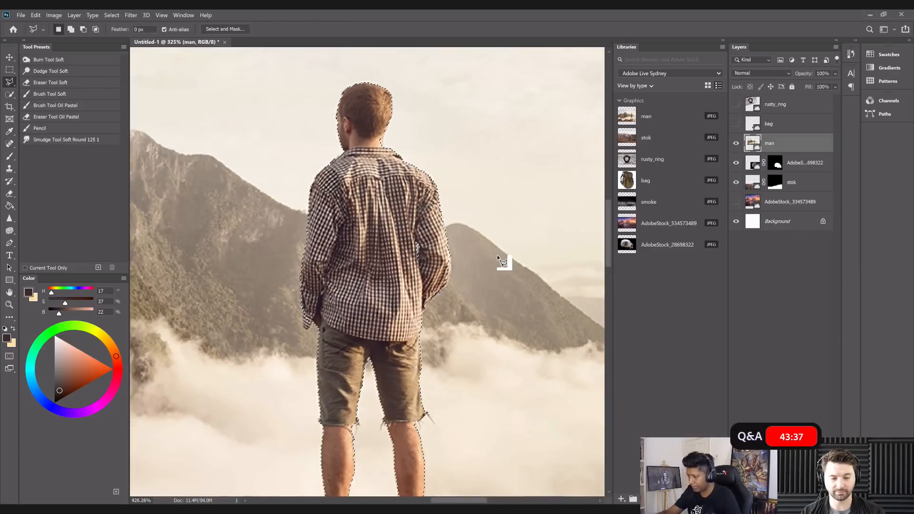
pyautogui.scroll(5, 497, 256)
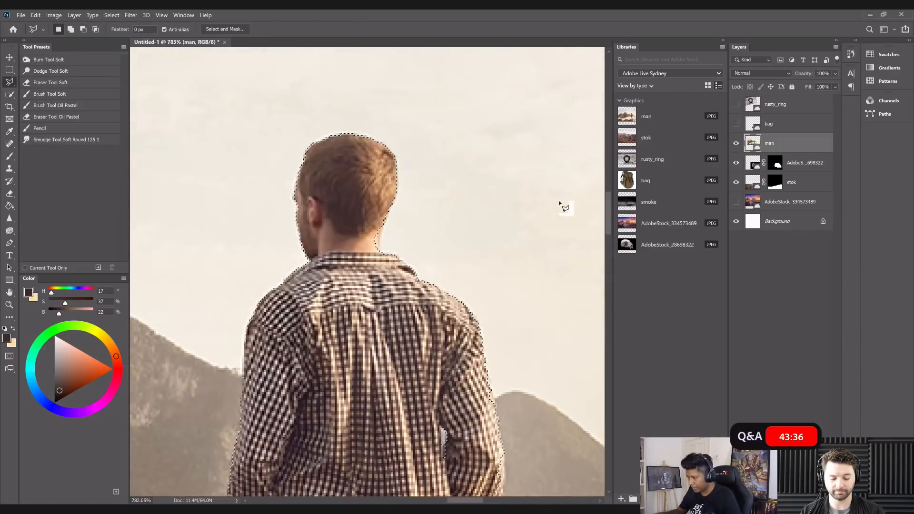
pyautogui.press('shift')
pyautogui.click(382, 219)
pyautogui.click(381, 255)
pyautogui.click(350, 248)
pyautogui.doubleClick(359, 195)
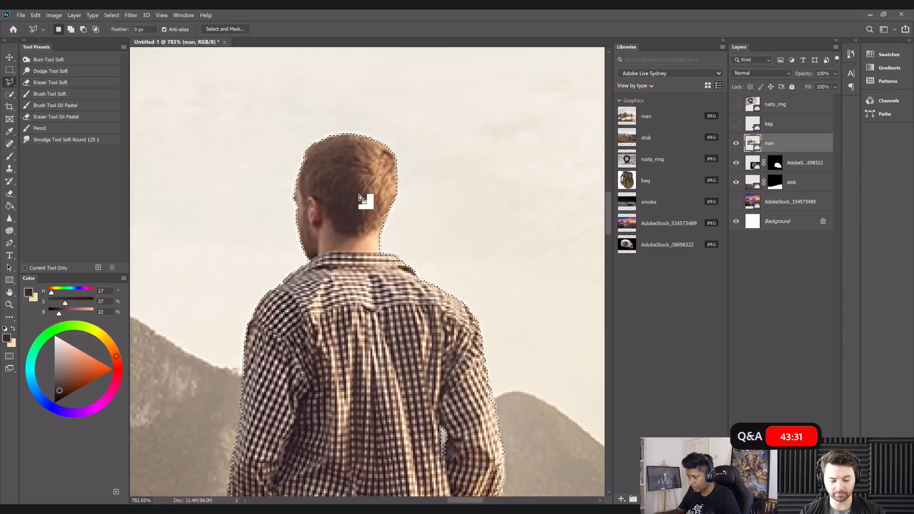
# Add a layer mask to the man layer from the selection to hide his mountain background.
pyautogui.scroll(-5, 359, 195)
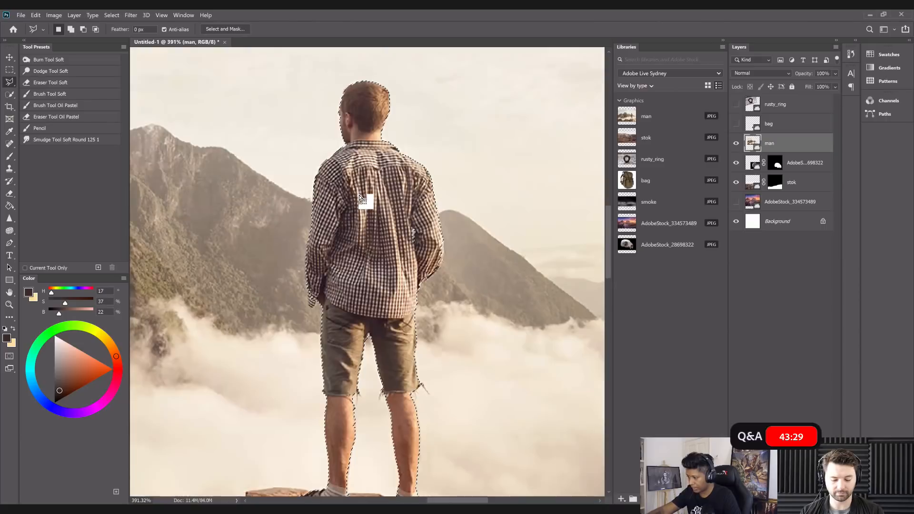
pyautogui.scroll(2, 359, 195)
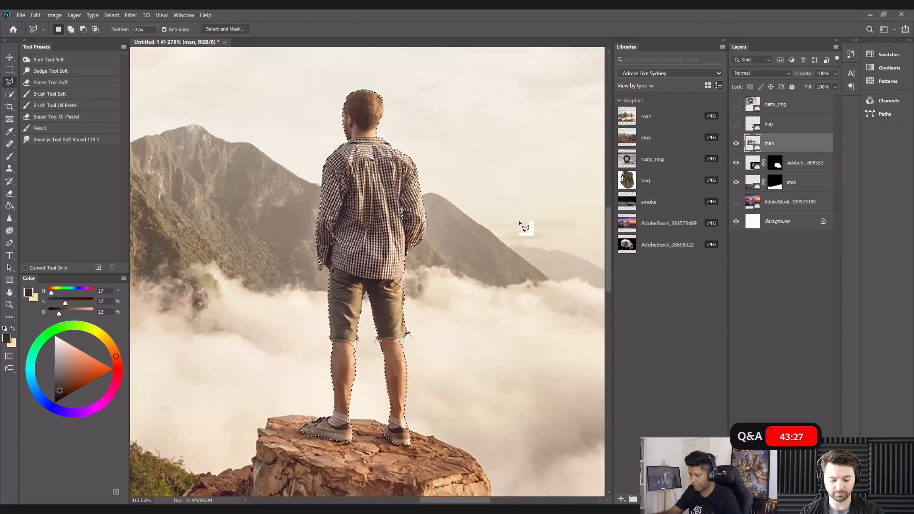
pyautogui.scroll(-3, 367, 272)
pyautogui.click(772, 499)
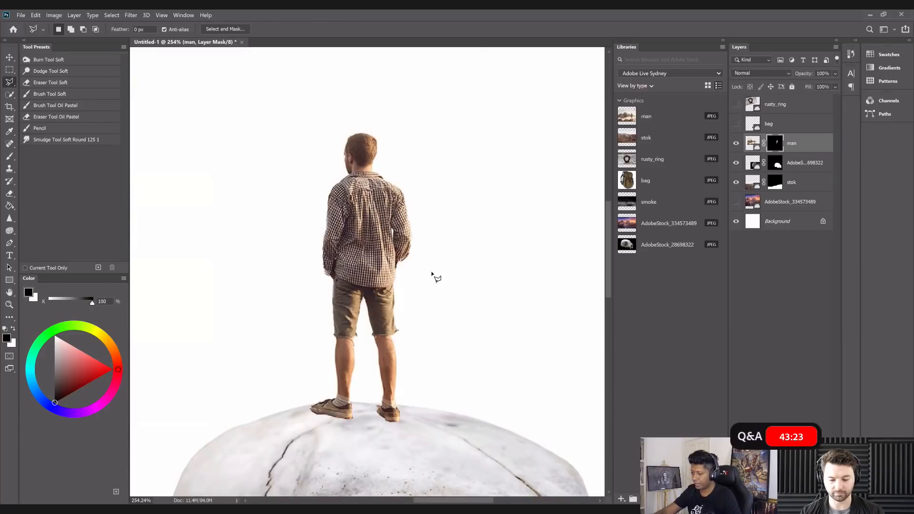
# Nudge the masked man slightly to adjust his standing position on top of the skull.
pyautogui.scroll(-3, 433, 275)
pyautogui.scroll(-2, 375, 249)
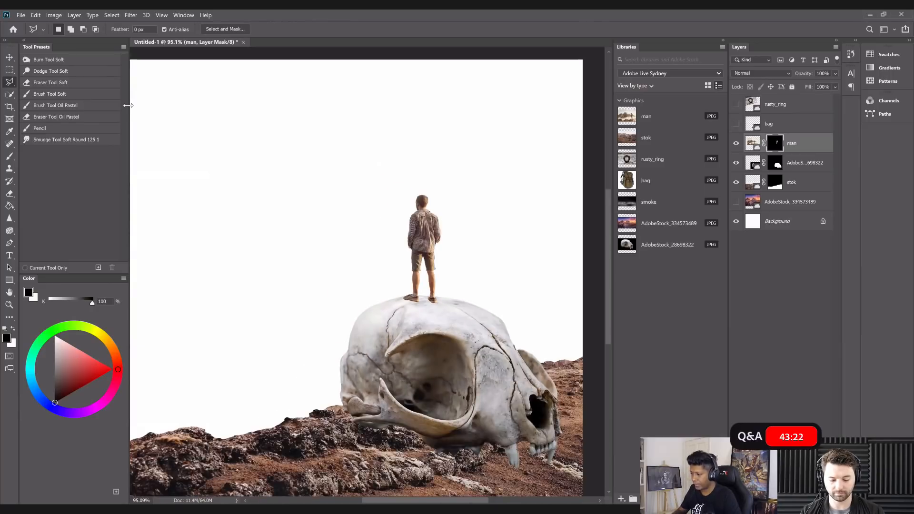
pyautogui.click(9, 58)
pyautogui.moveTo(425, 220); pyautogui.dragTo(427, 219)
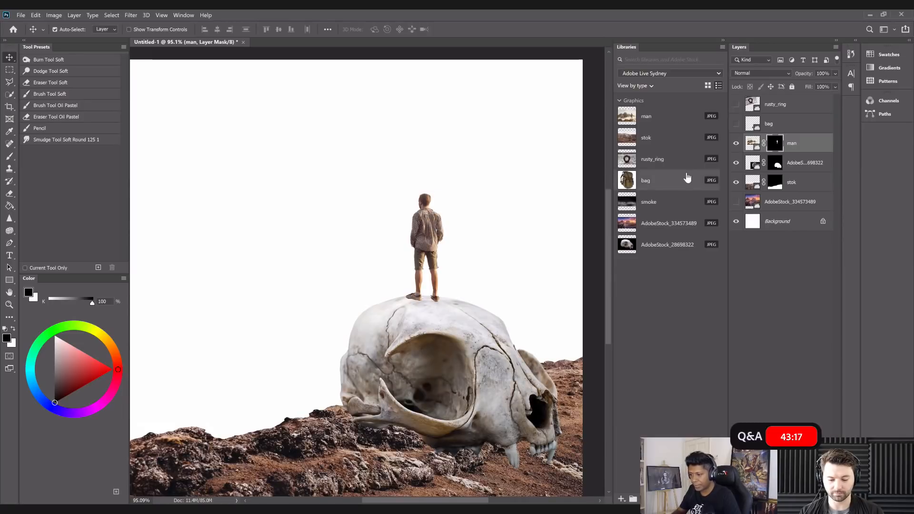
# Show the bag layer and move the backpack slightly up and left beside the skull's jaw.
pyautogui.click(735, 123)
pyautogui.click(789, 127)
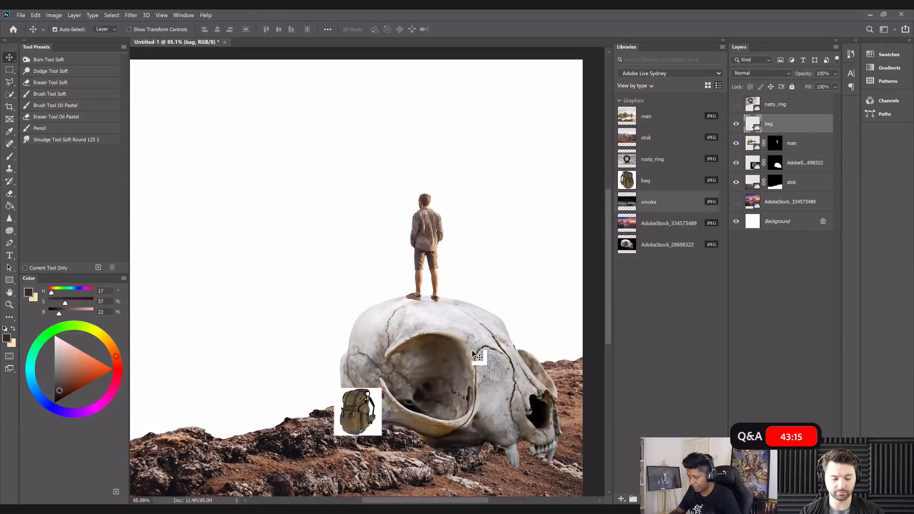
pyautogui.moveTo(361, 407); pyautogui.dragTo(354, 401)
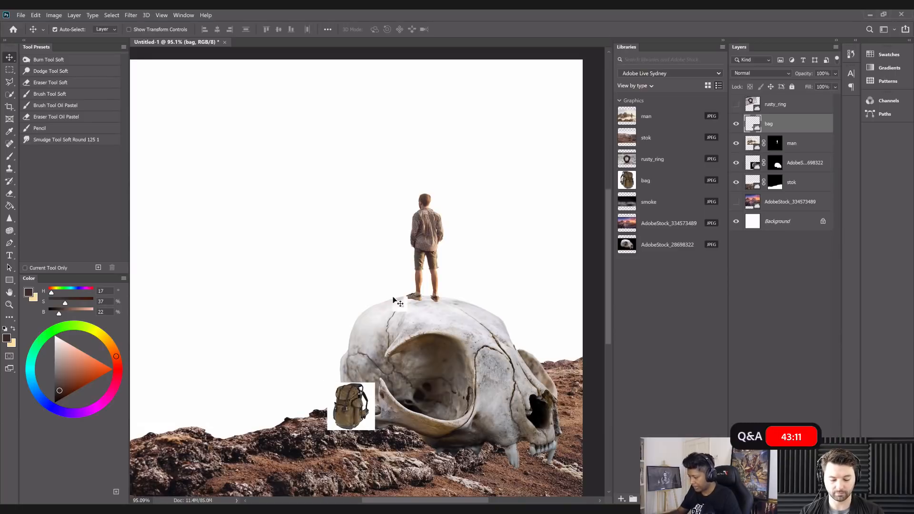
# Select the backpack as the subject and add a layer mask to the bag layer to hide its white background.
pyautogui.scroll(6, 395, 300)
pyautogui.press('w')
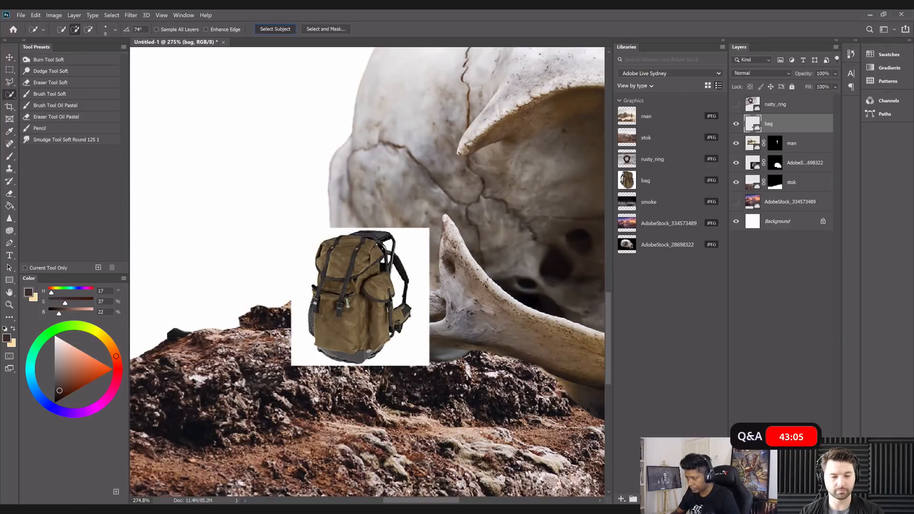
pyautogui.click(772, 499)
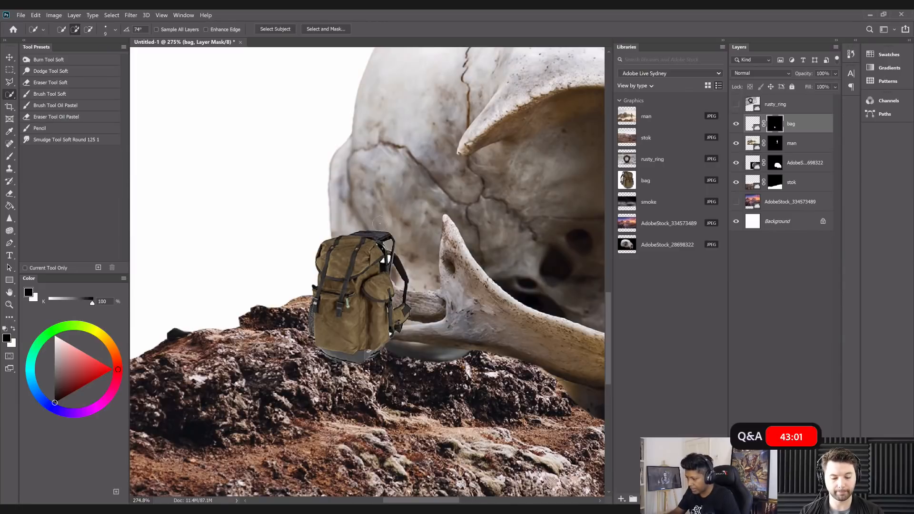
# Select the leftover white gaps inside the backpack's metal frame and near its lower strap with the Polygonal Lasso.
pyautogui.scroll(5, 380, 222)
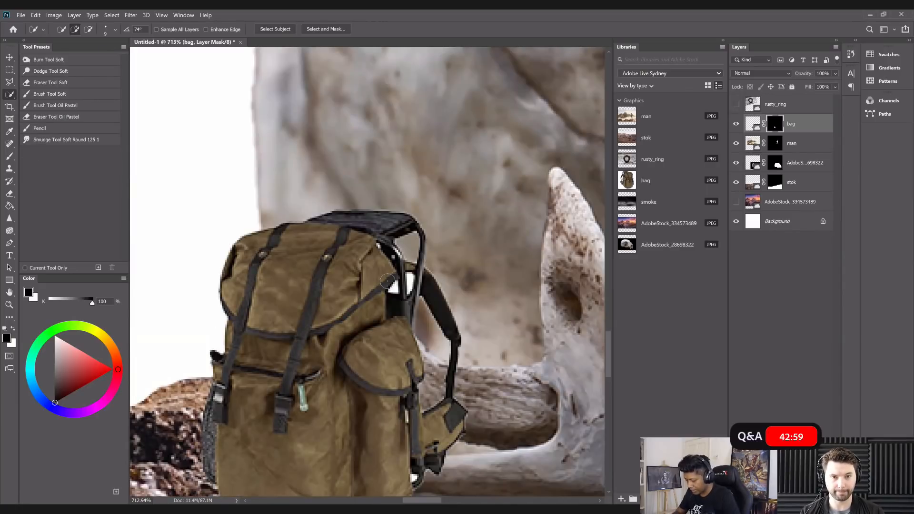
pyautogui.press('l')
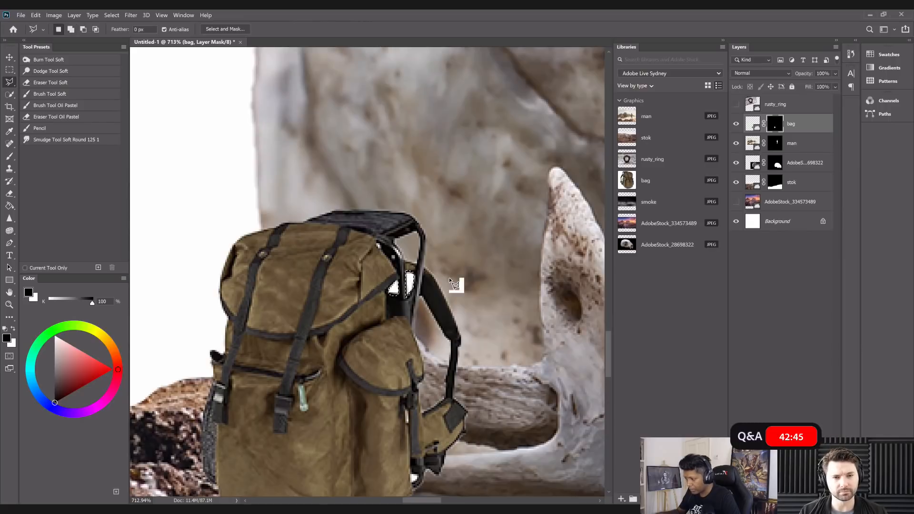
pyautogui.scroll(-3, 421, 431)
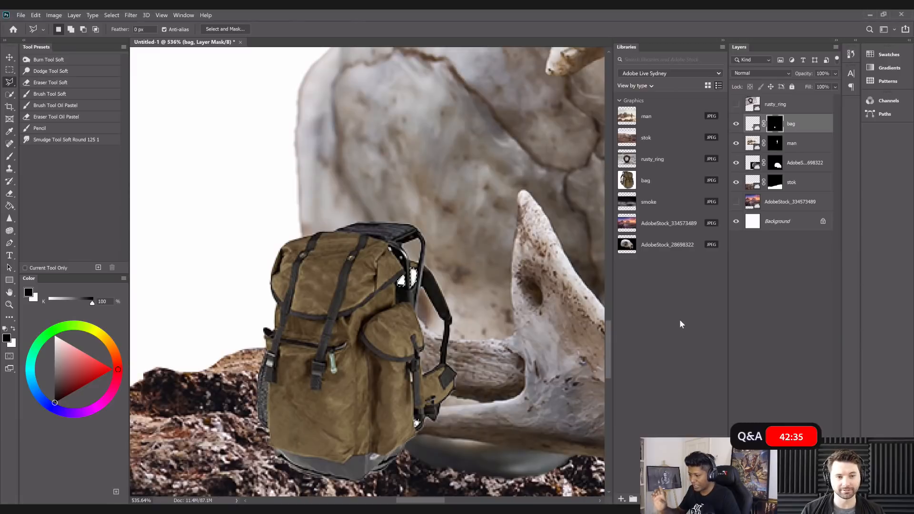
# Paint the selected gaps black on the bag's layer mask with a 35 px brush and clear the selection.
pyautogui.click(9, 156)
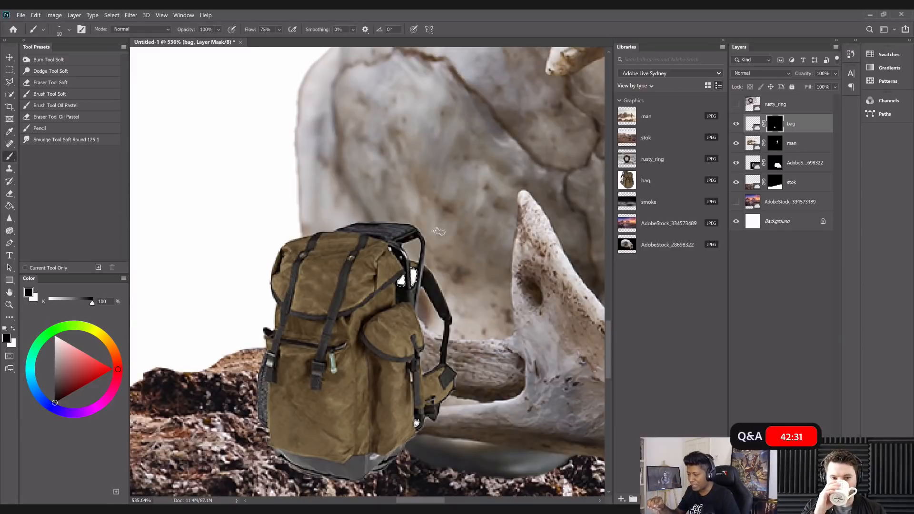
pyautogui.press(']')
pyautogui.press(']')
pyautogui.press(']')
pyautogui.press(']')
pyautogui.press(']')
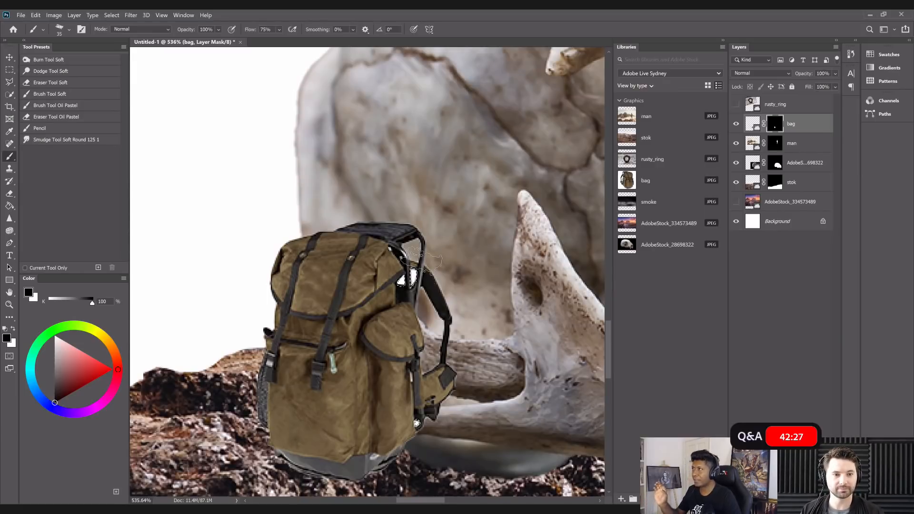
pyautogui.moveTo(412, 286); pyautogui.dragTo(407, 266)
pyautogui.moveTo(419, 407); pyautogui.dragTo(410, 437)
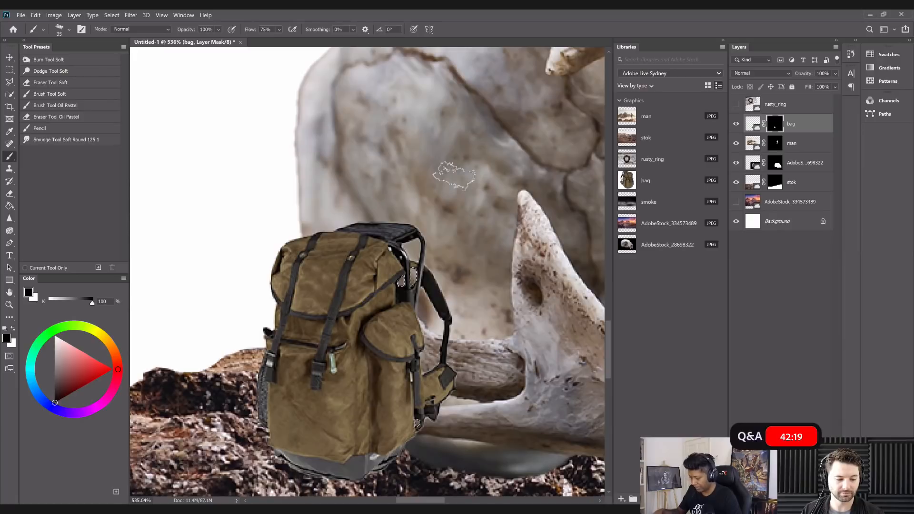
pyautogui.press('[')
pyautogui.press('[')
pyautogui.press('[')
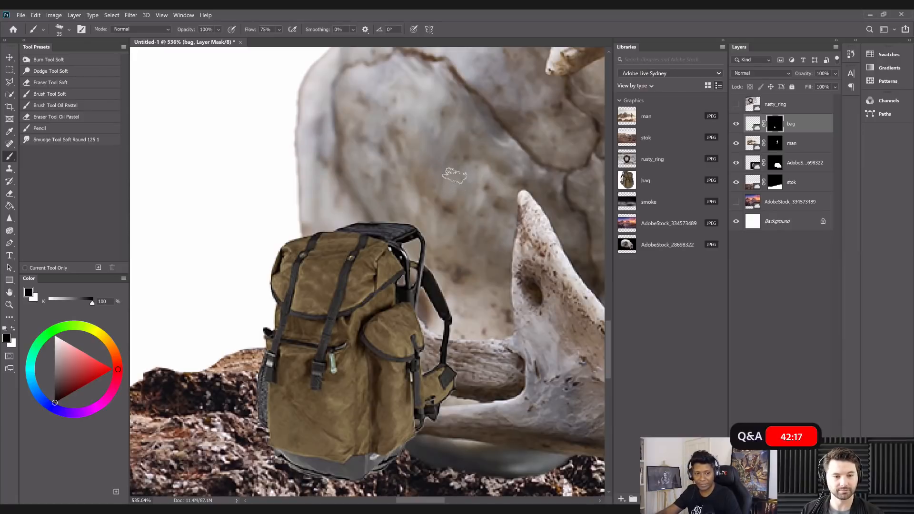
# Move the masked backpack slightly up and left so it rests on the rocks beside the skull's jaw.
pyautogui.scroll(-3, 454, 177)
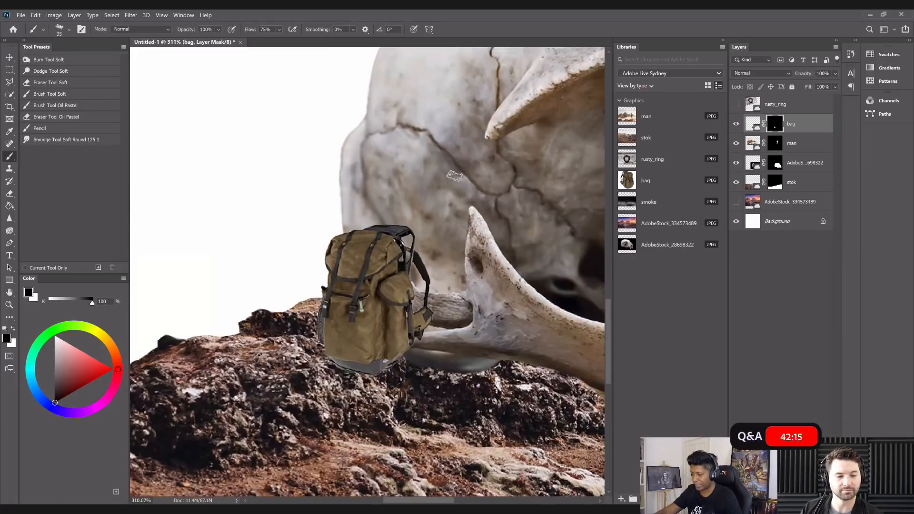
pyautogui.scroll(-2, 321, 459)
pyautogui.click(11, 58)
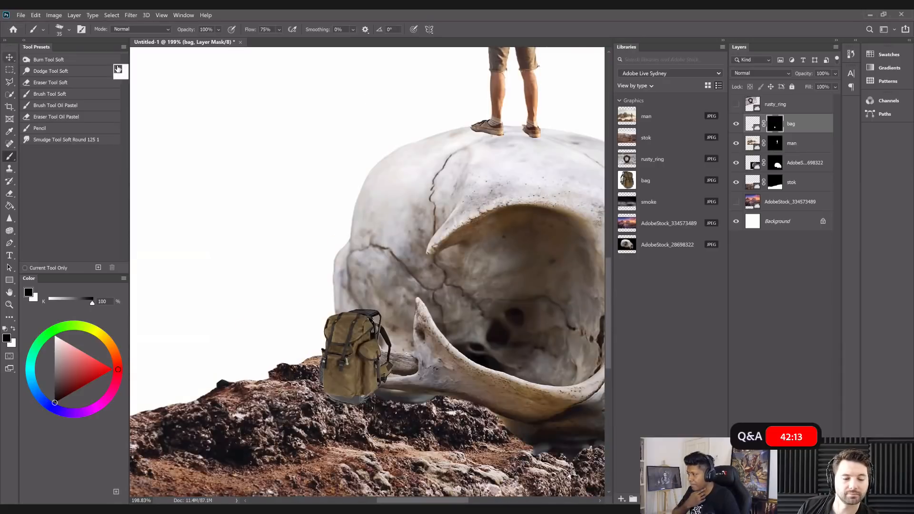
pyautogui.moveTo(363, 376); pyautogui.dragTo(351, 364)
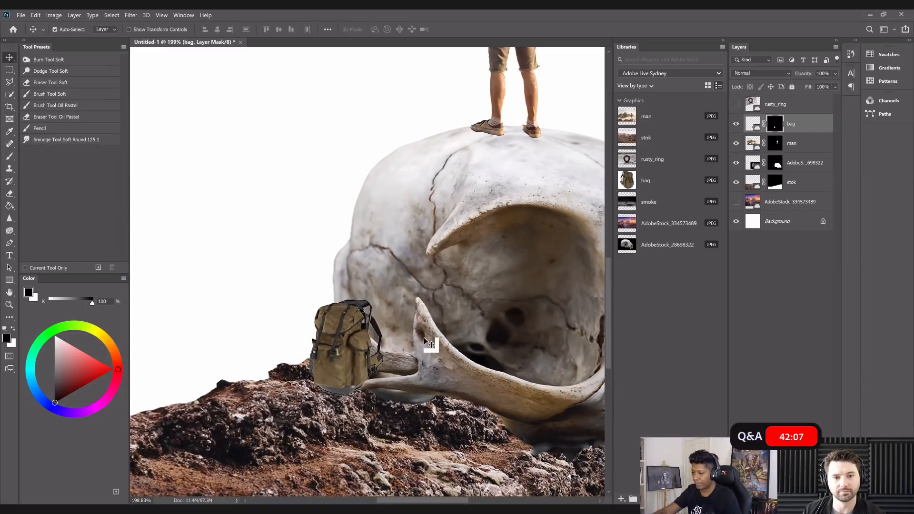
# Show and select the AdobeStock_334573489 sunset mountain layer, and display the rulers.
pyautogui.hotkey('ctrl', '0')
pyautogui.click(736, 202)
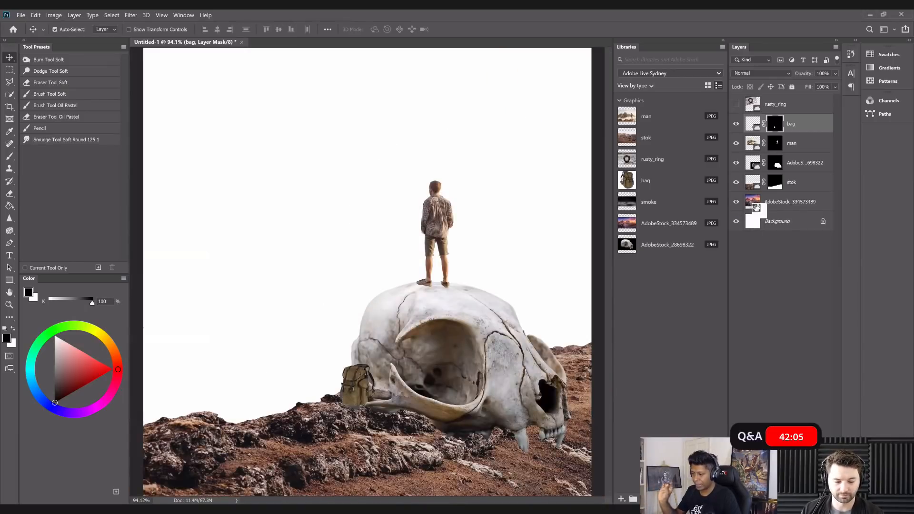
pyautogui.click(366, 215)
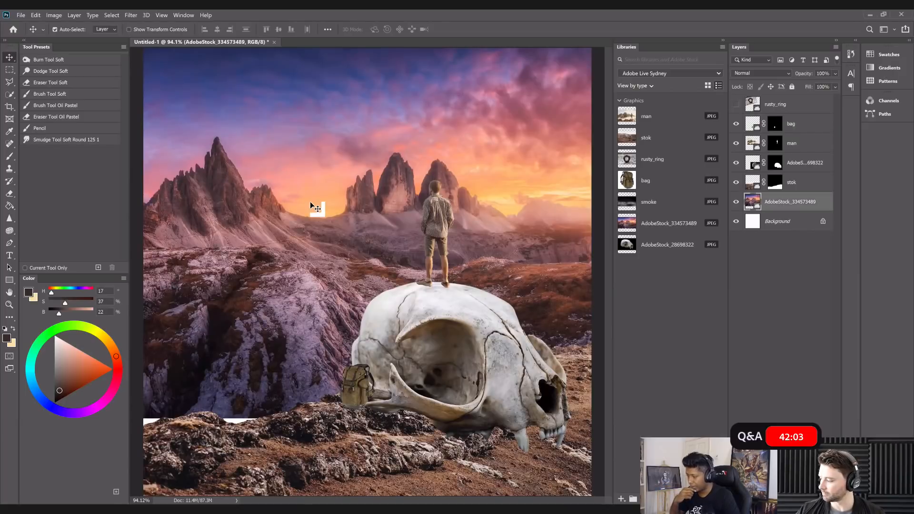
pyautogui.hotkey('ctrl', 'r')
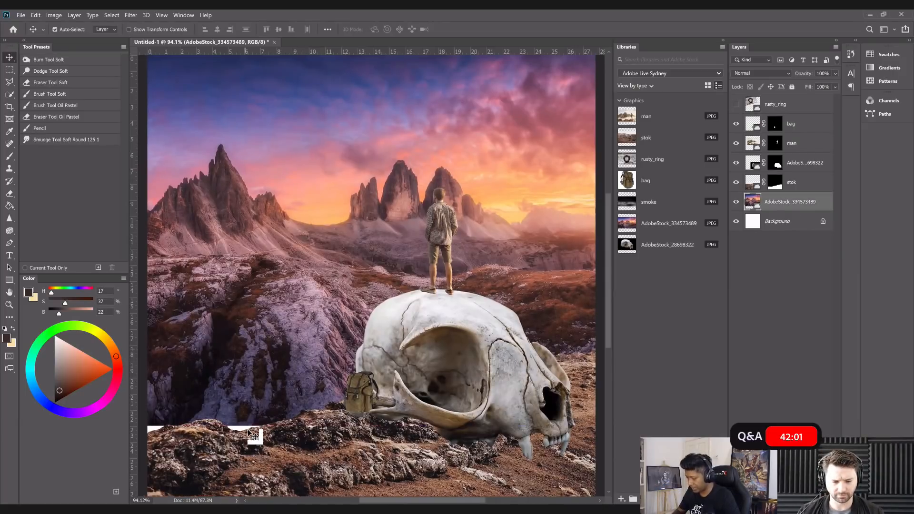
pyautogui.hotkey('ctrl', '-')
pyautogui.click(255, 370)
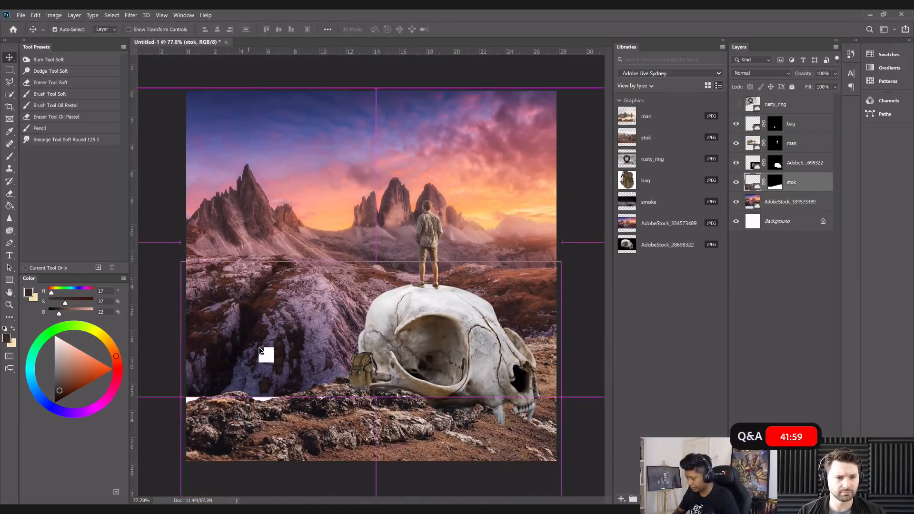
pyautogui.hotkey('ctrl', 't')
pyautogui.press('Escape')
# Scale the sunset mountain layer to 106.41% and shift it slightly right to cover the white strip behind the rocks.
pyautogui.click(802, 205)
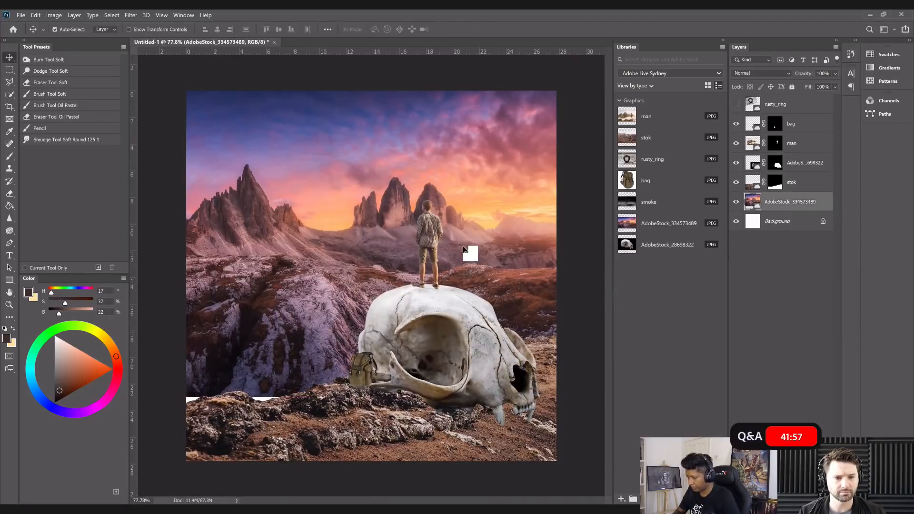
pyautogui.hotkey('ctrl', 't')
pyautogui.moveTo(481, 402); pyautogui.dragTo(483, 423)
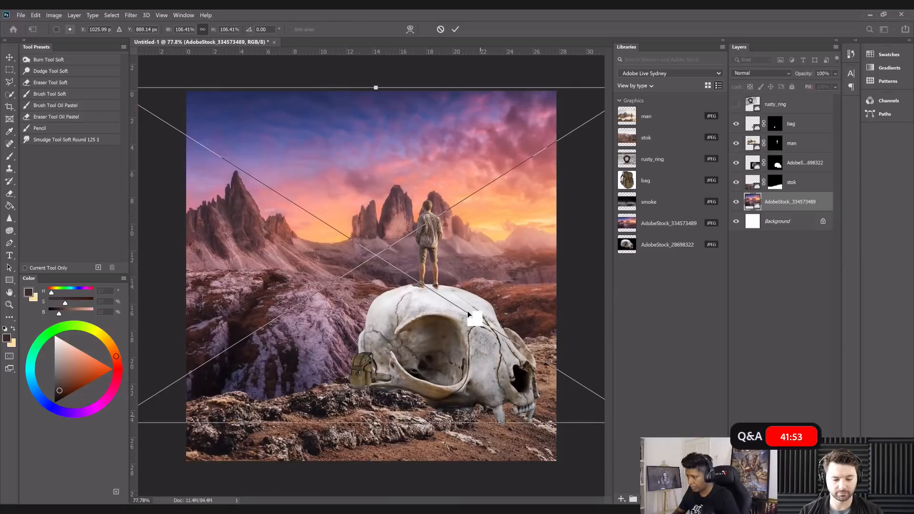
pyautogui.moveTo(470, 314); pyautogui.dragTo(477, 314)
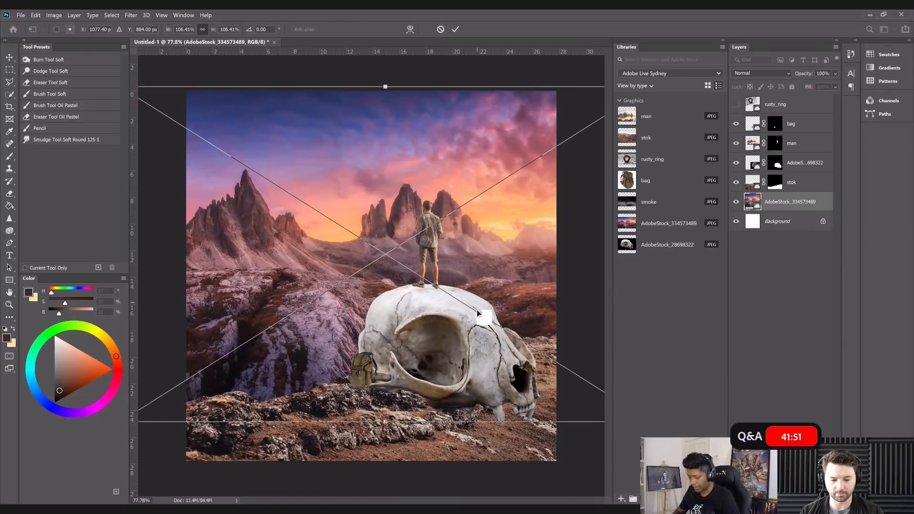
pyautogui.press('Return')
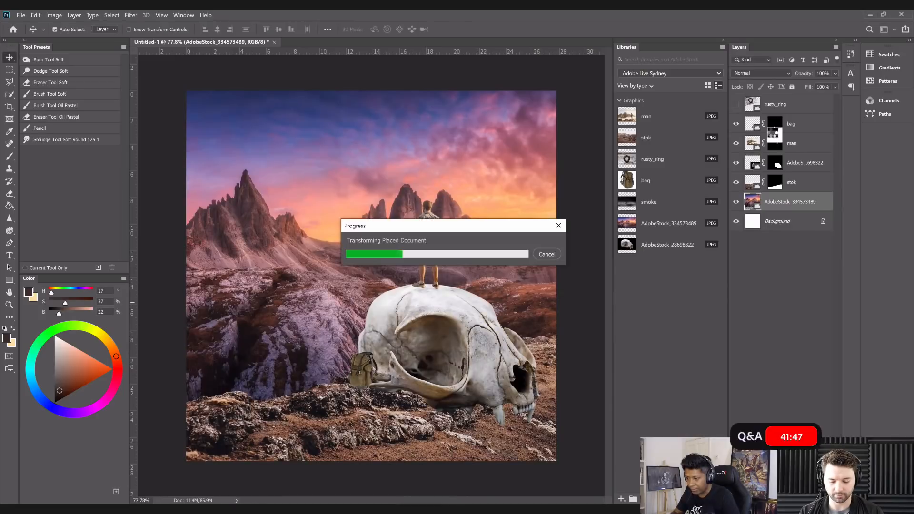
# Show the rusty_ring layer and set its opacity to 100%.
pyautogui.click(737, 105)
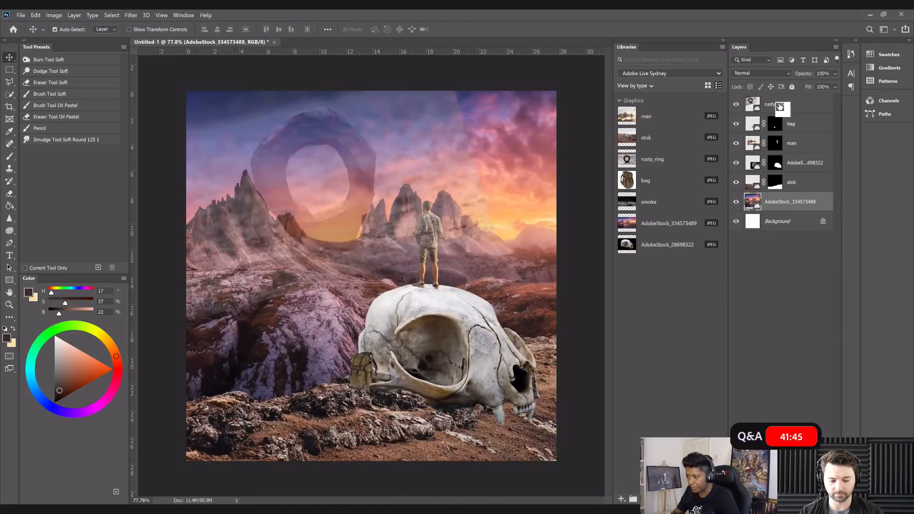
pyautogui.click(391, 182)
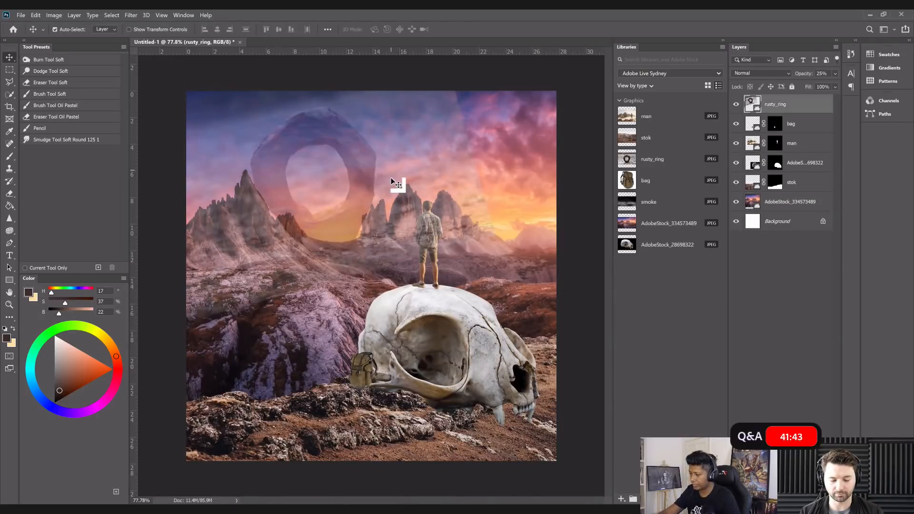
pyautogui.scroll(3, 391, 182)
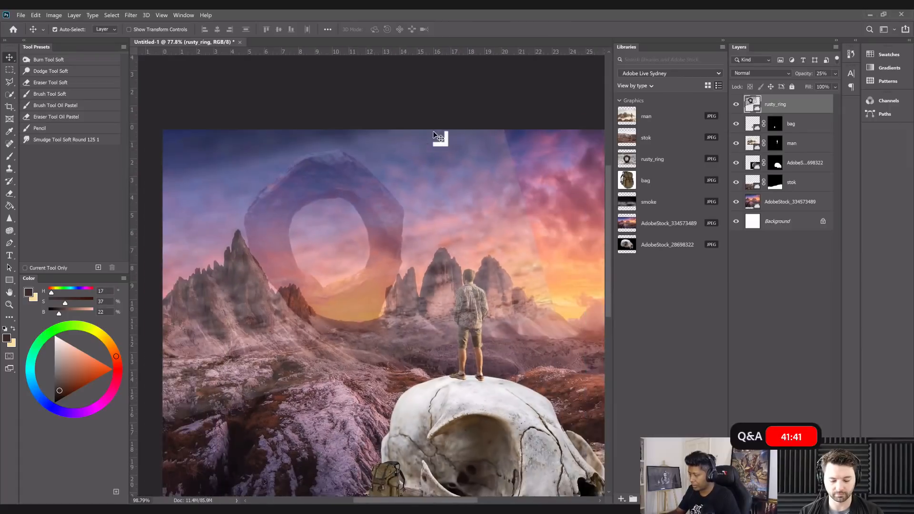
pyautogui.hotkey('ctrl', '0')
pyautogui.moveTo(834, 74); pyautogui.dragTo(853, 89)
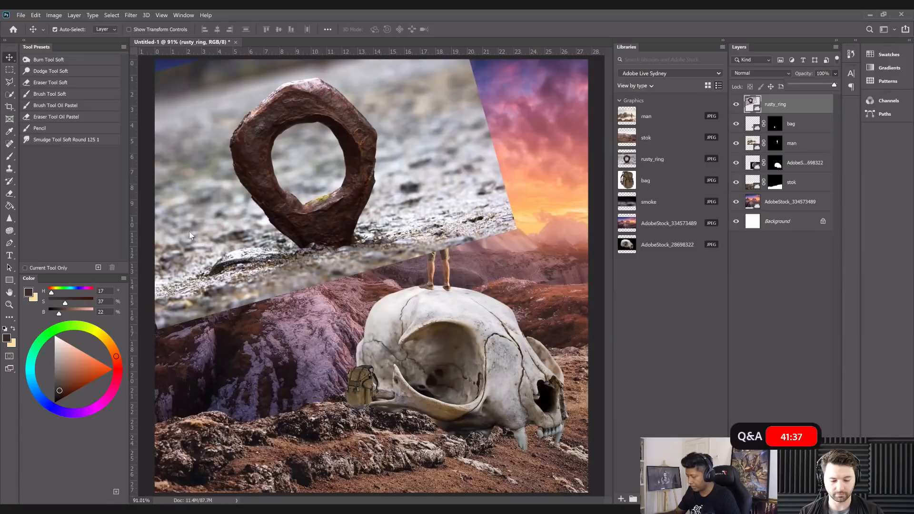
# Select the rusty ring without its inner hole using Quick Selection and add a layer mask from the selection.
pyautogui.press('w')
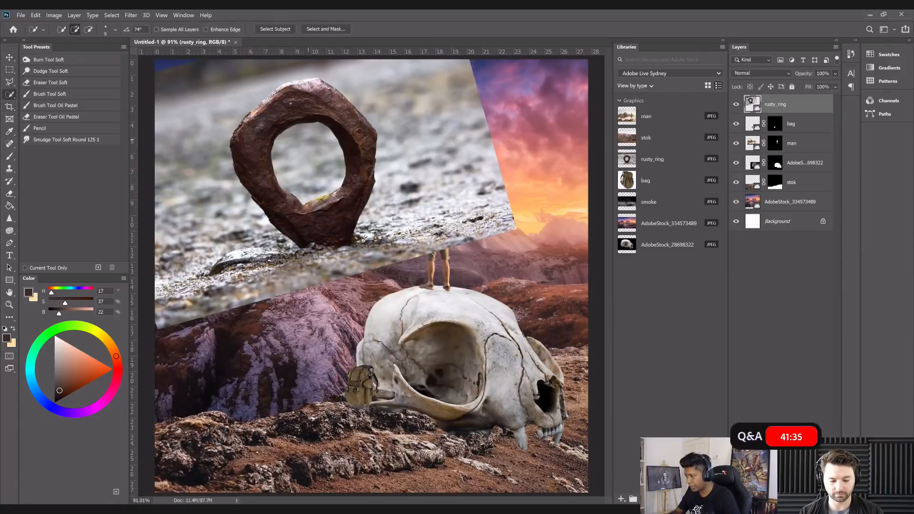
pyautogui.moveTo(349, 111)
pyautogui.mouseDown()
pyautogui.moveTo(305, 100)
pyautogui.moveTo(361, 133)
pyautogui.moveTo(323, 218)
pyautogui.moveTo(285, 200)
pyautogui.moveTo(240, 138)
pyautogui.moveTo(257, 127)
pyautogui.mouseUp()
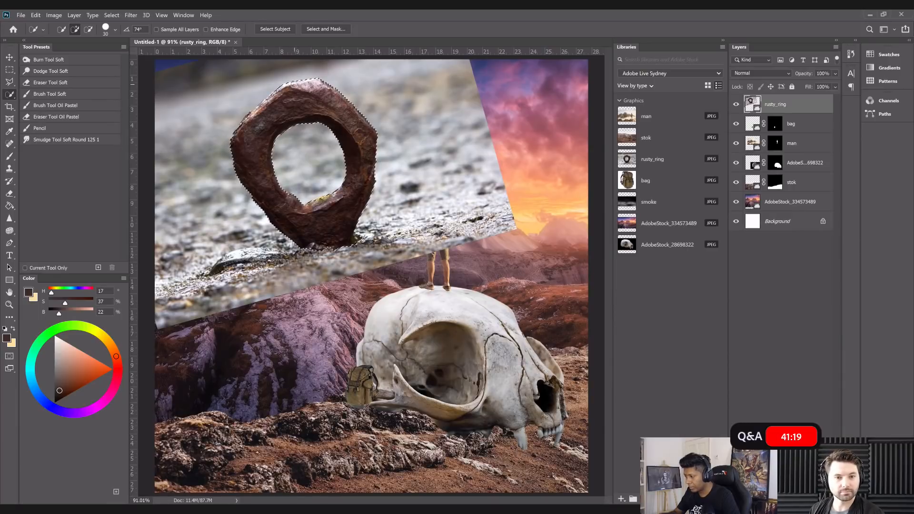
pyautogui.click(773, 499)
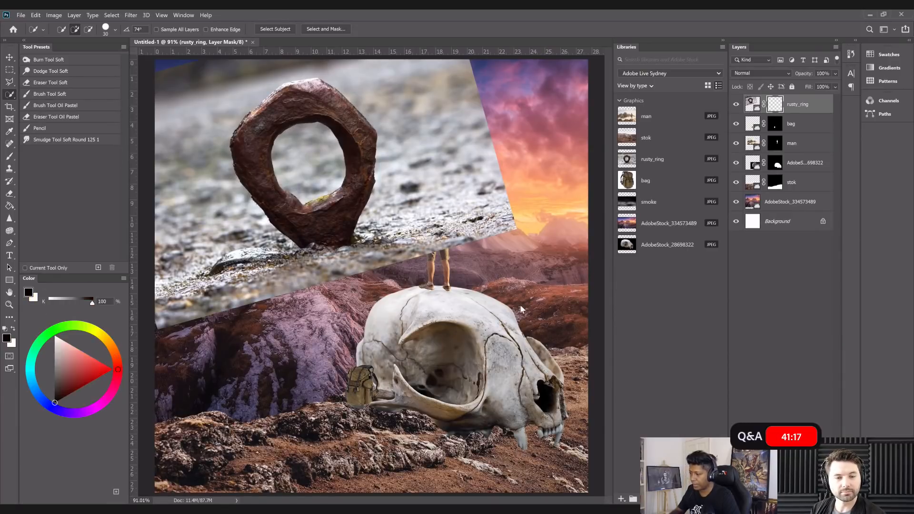
# Move the masked rusty ring slightly up and left over the mountains.
pyautogui.click(10, 57)
pyautogui.moveTo(351, 186); pyautogui.dragTo(342, 205)
pyautogui.press('ctrl')
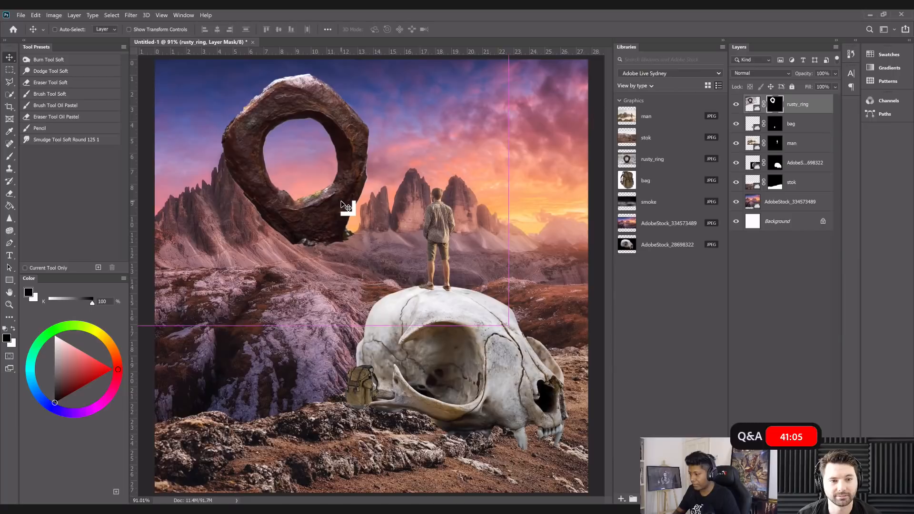
# Scale the rusty ring to about 107% and position it over the mountains beside the man.
pyautogui.press('t')
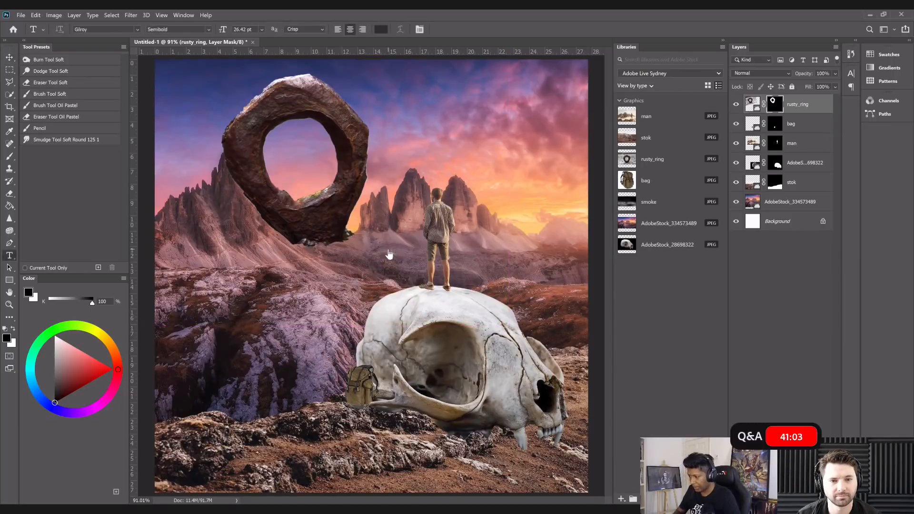
pyautogui.hotkey('ctrl', 't')
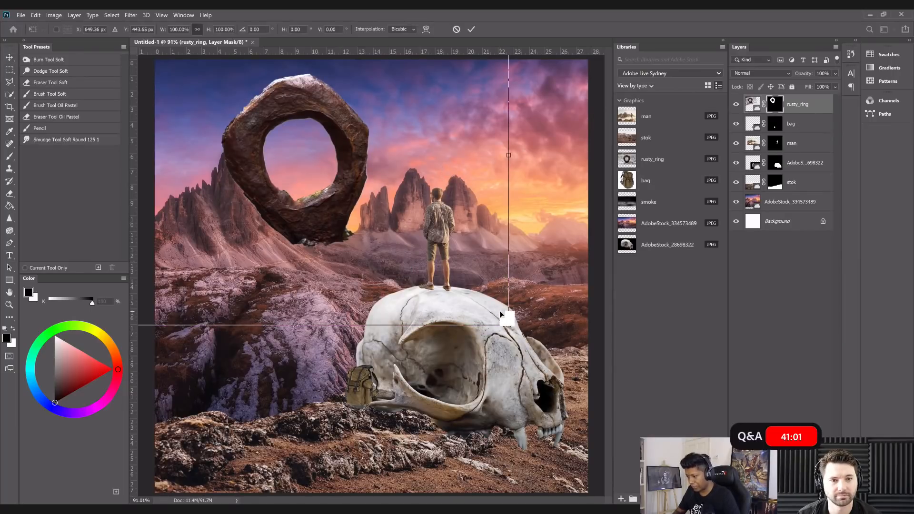
pyautogui.moveTo(518, 325); pyautogui.dragTo(538, 351)
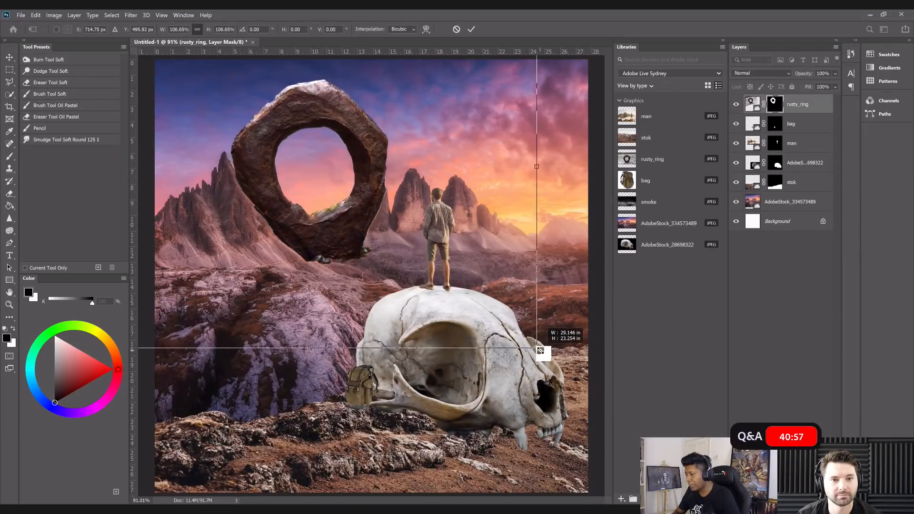
pyautogui.moveTo(493, 302); pyautogui.dragTo(489, 298)
pyautogui.press('Return')
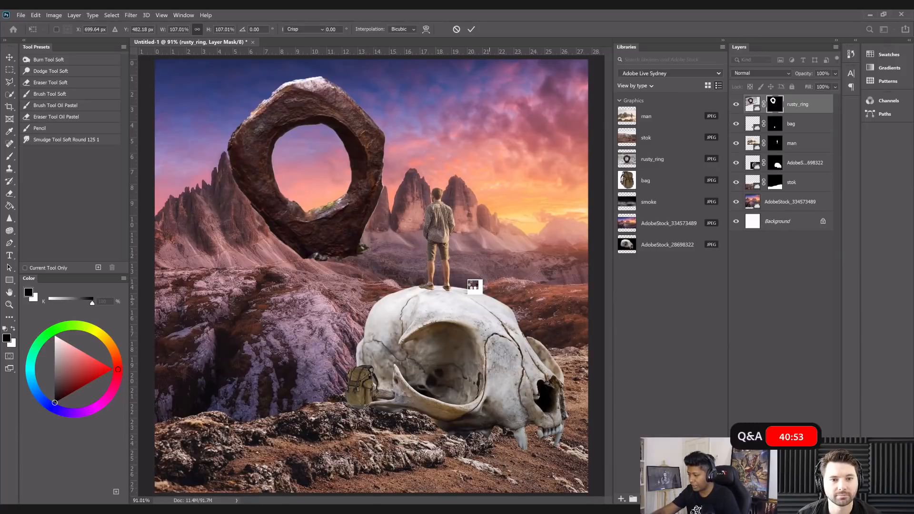
pyautogui.scroll(8, 328, 214)
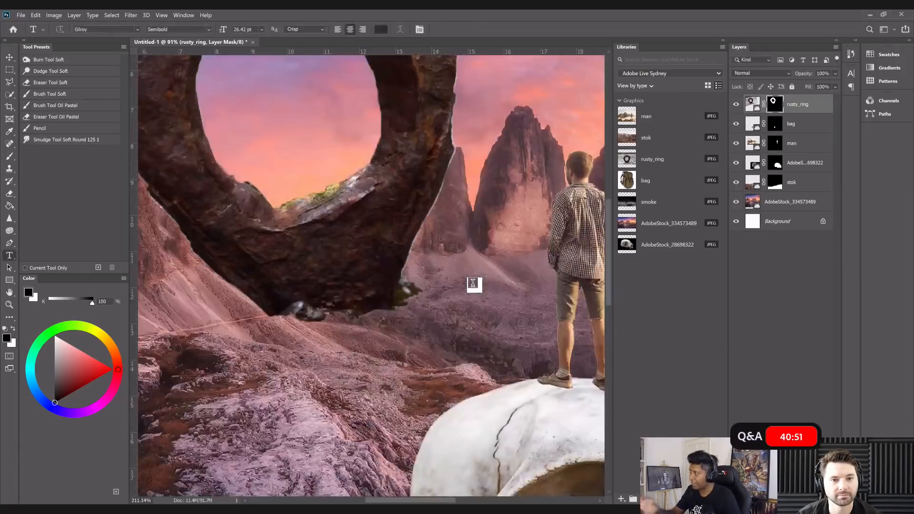
pyautogui.scroll(-3, 472, 284)
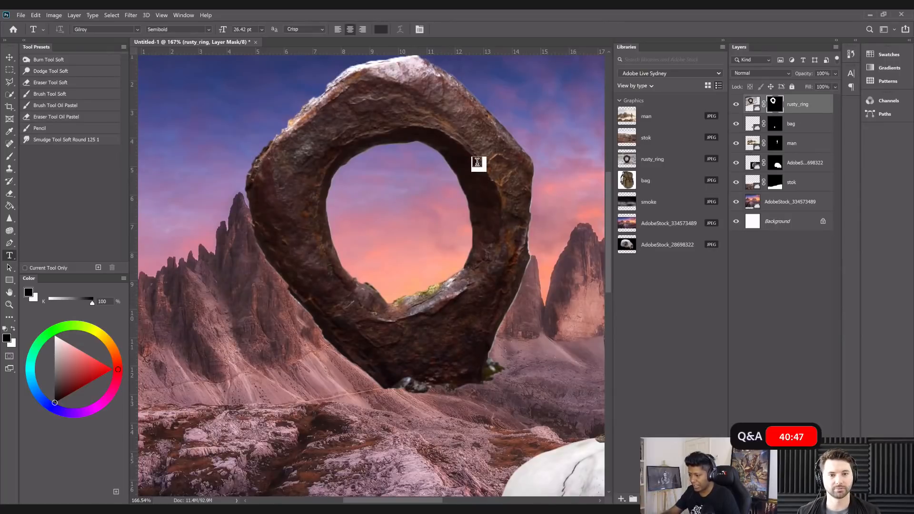
pyautogui.scroll(-10, 477, 162)
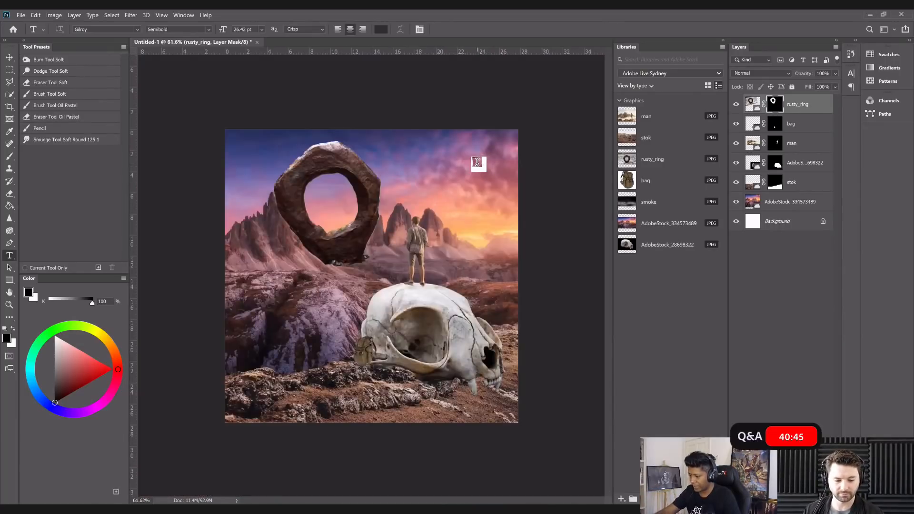
# Select the stok layer and switch its visibility off and on to check the rocky foreground.
pyautogui.hotkey('ctrl', '0')
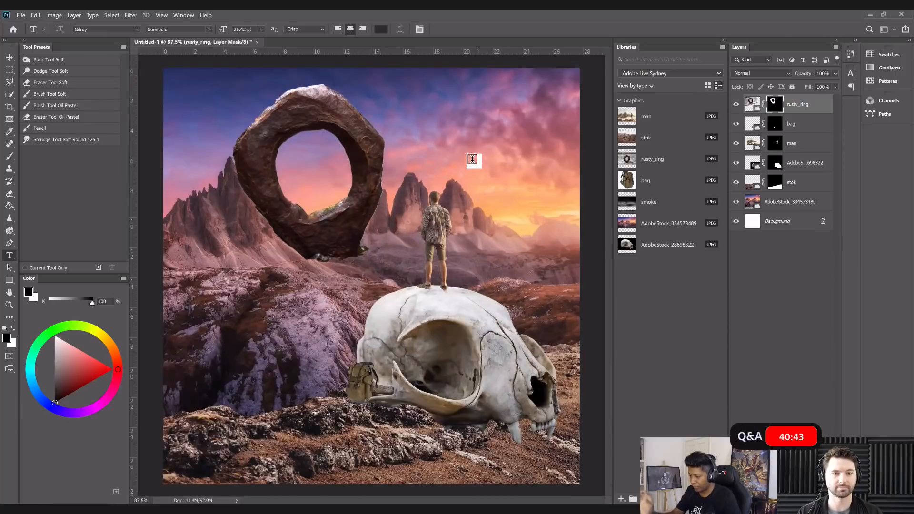
pyautogui.hotkey('ctrl', '0')
pyautogui.click(9, 58)
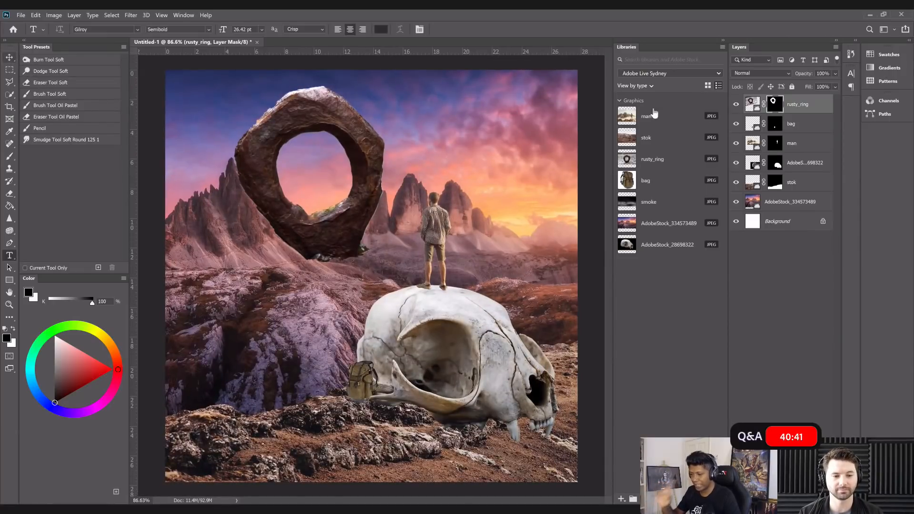
pyautogui.click(804, 189)
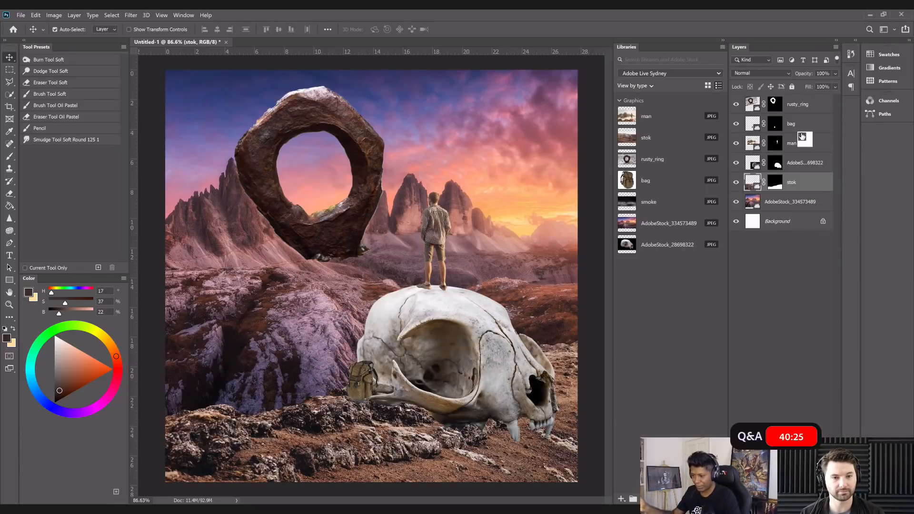
pyautogui.click(737, 183)
pyautogui.click(737, 184)
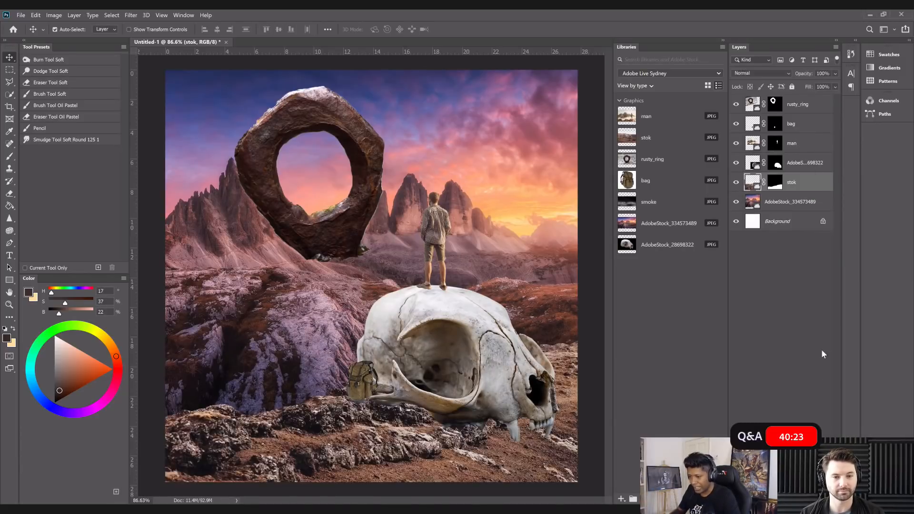
pyautogui.moveTo(816, 220); pyautogui.dragTo(817, 201)
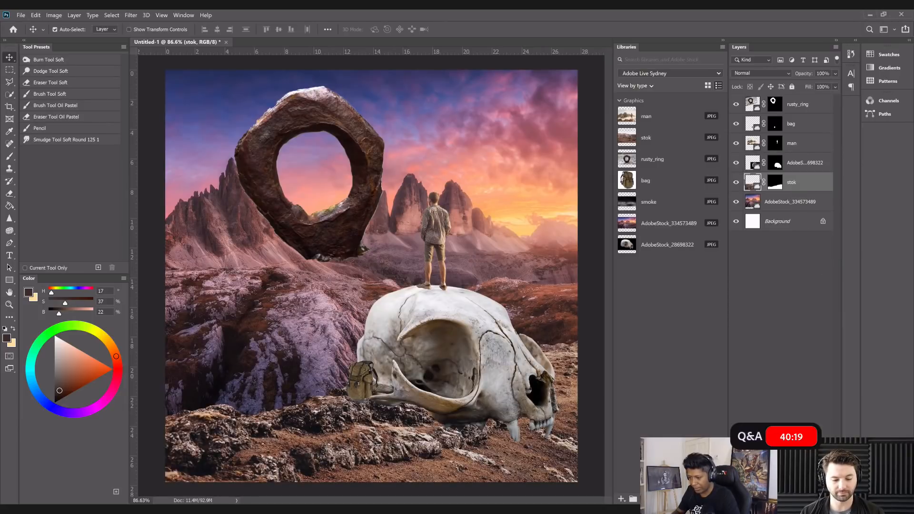
# Add a new layer above stok, clip it to the stok layer and rename it shadow.
pyautogui.click(810, 498)
pyautogui.moveTo(801, 194); pyautogui.dragTo(800, 187)
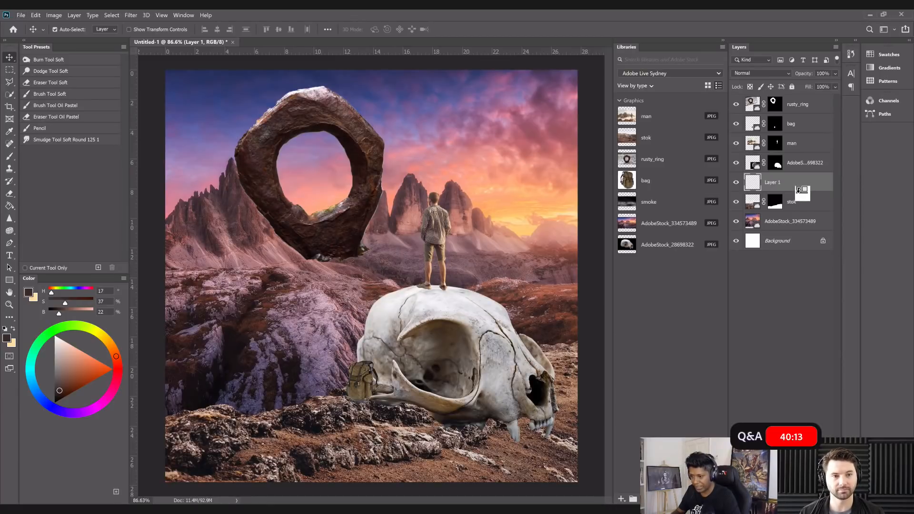
pyautogui.keyDown('alt'); pyautogui.click(800, 191); pyautogui.keyUp('alt')
pyautogui.doubleClick(784, 182)
pyautogui.write('sh')
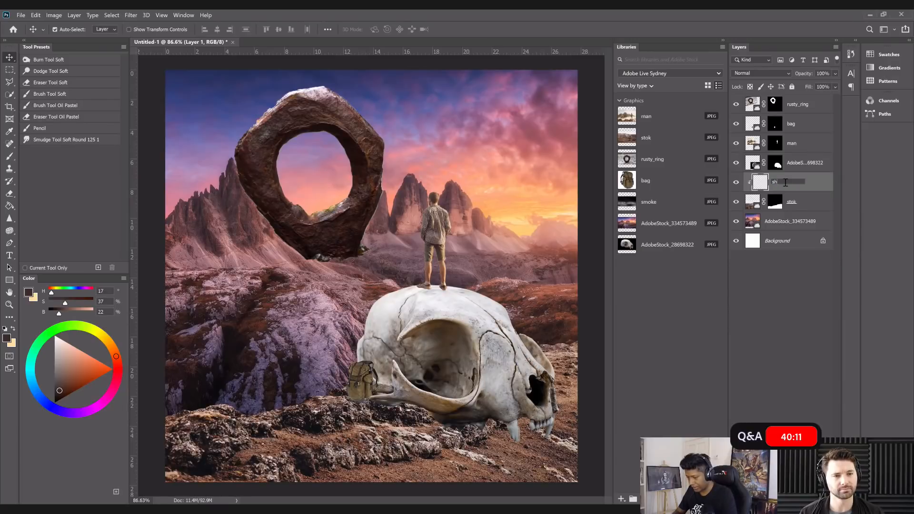
pyautogui.write('adow')
pyautogui.press('Return')
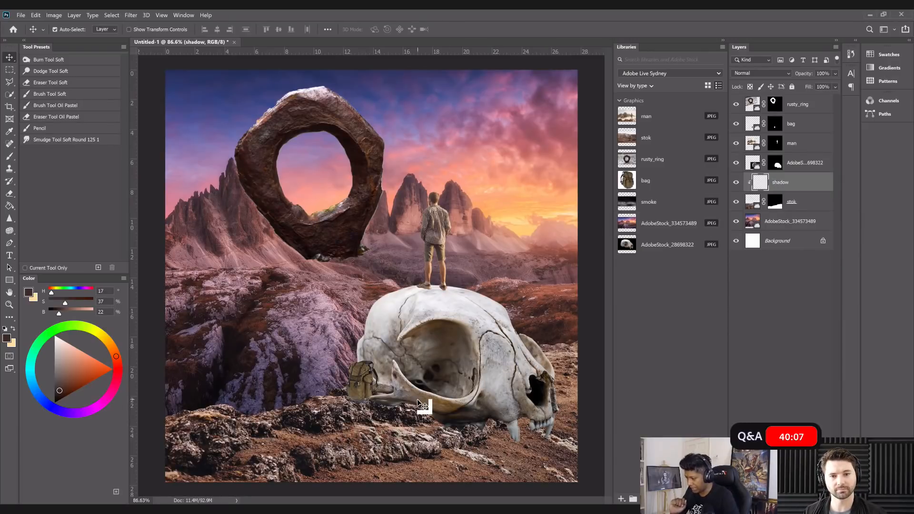
# Draw a polygonal lasso selection around the ground beneath the skull, running from the backpack past the teeth and back across the eye socket.
pyautogui.click(10, 82)
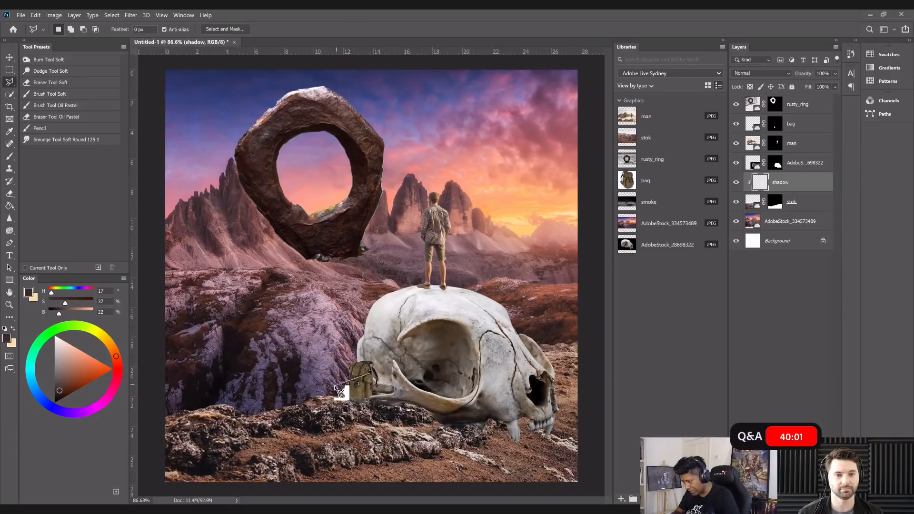
pyautogui.click(362, 376)
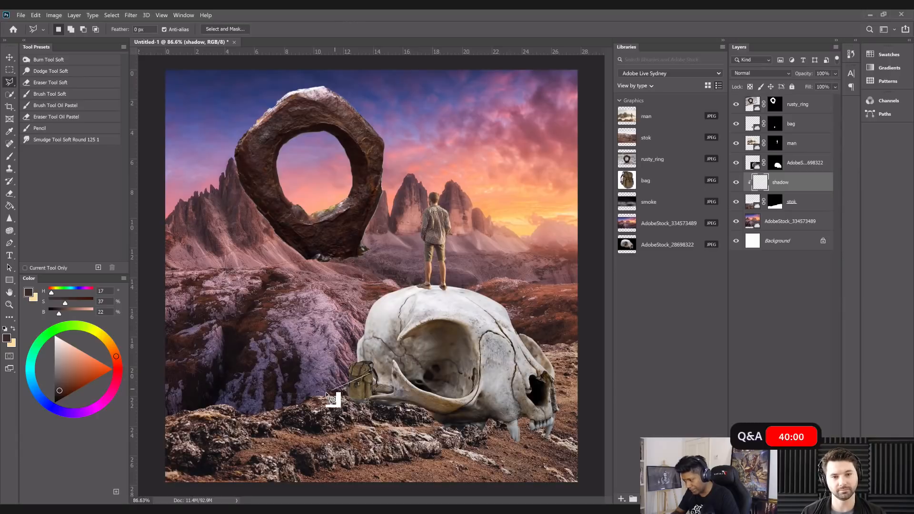
pyautogui.click(297, 416)
pyautogui.click(305, 444)
pyautogui.click(370, 481)
pyautogui.click(513, 469)
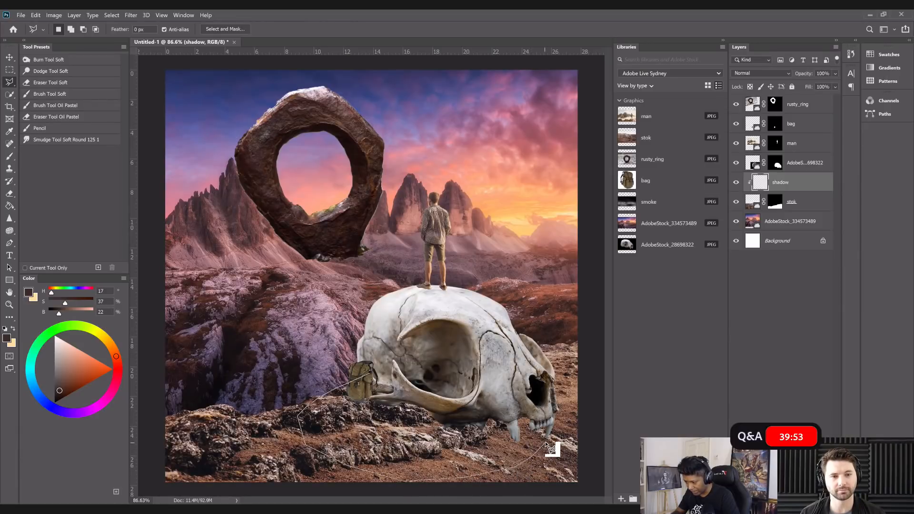
pyautogui.click(552, 417)
pyautogui.click(536, 385)
pyautogui.click(506, 368)
pyautogui.click(456, 359)
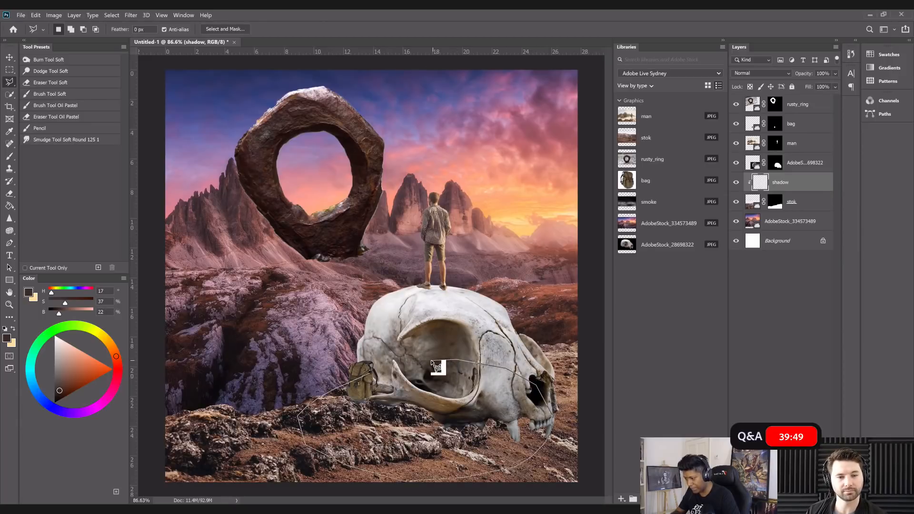
pyautogui.doubleClick(435, 366)
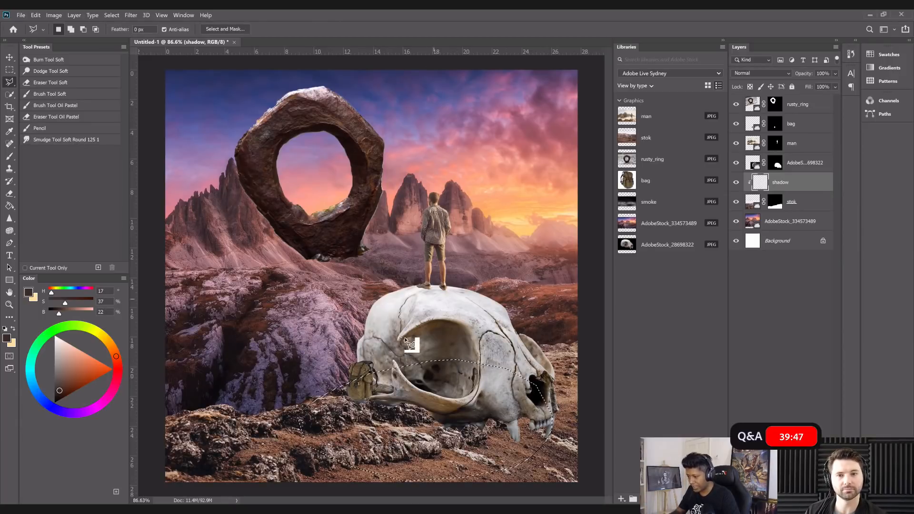
# Activate the Brush tool for the shadow layer and reset the colours to black and white.
pyautogui.press('b')
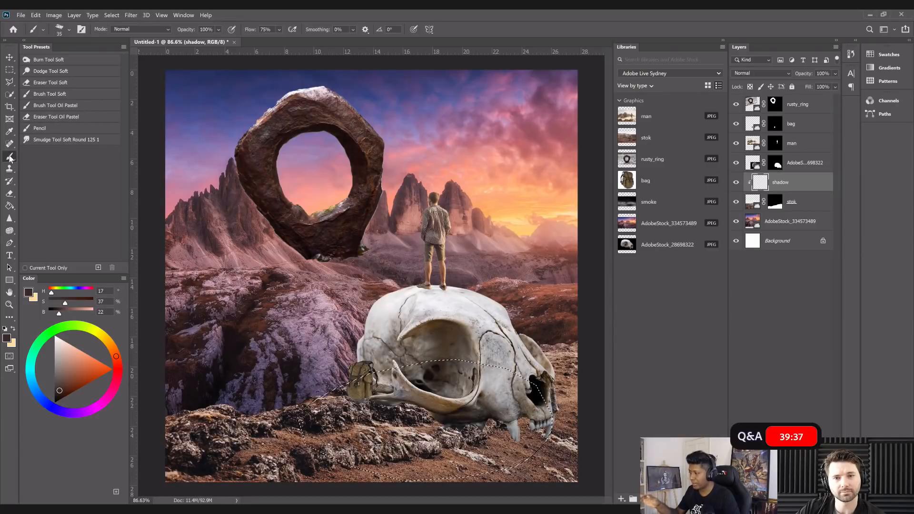
pyautogui.click(67, 30)
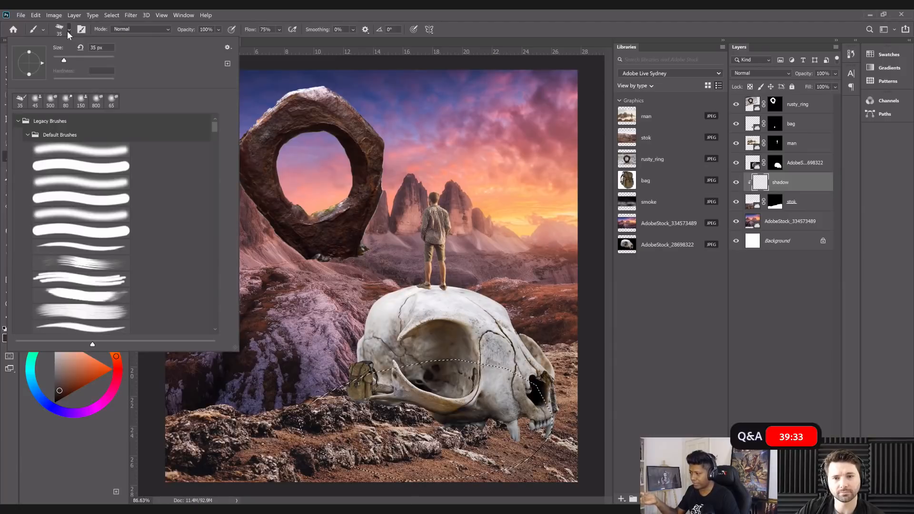
pyautogui.click(68, 30)
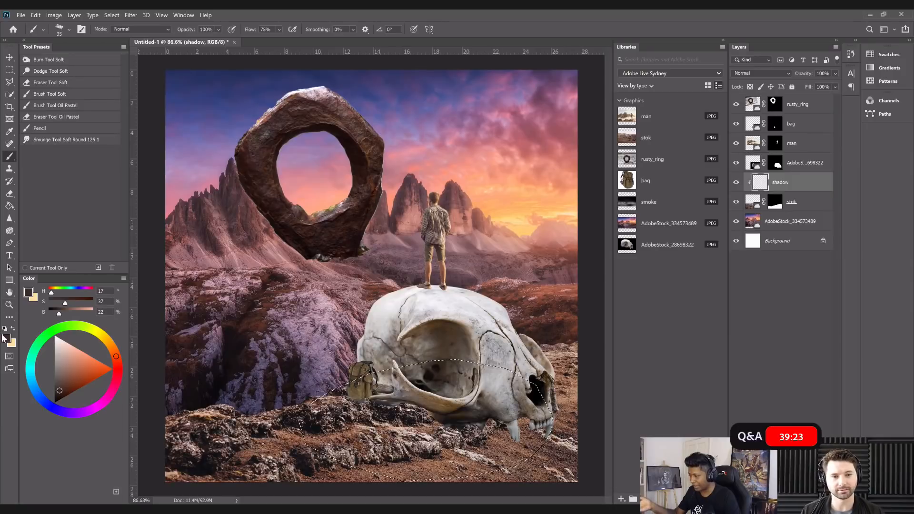
pyautogui.press('d')
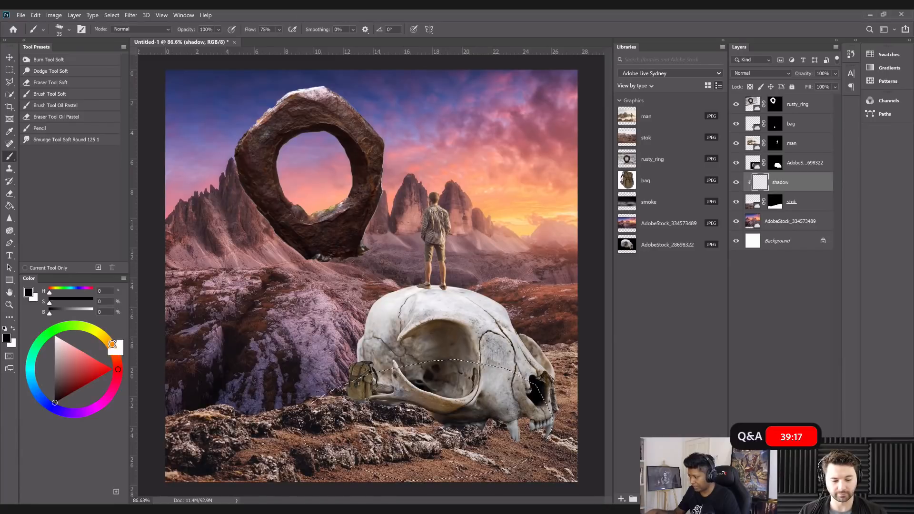
pyautogui.click(85, 378)
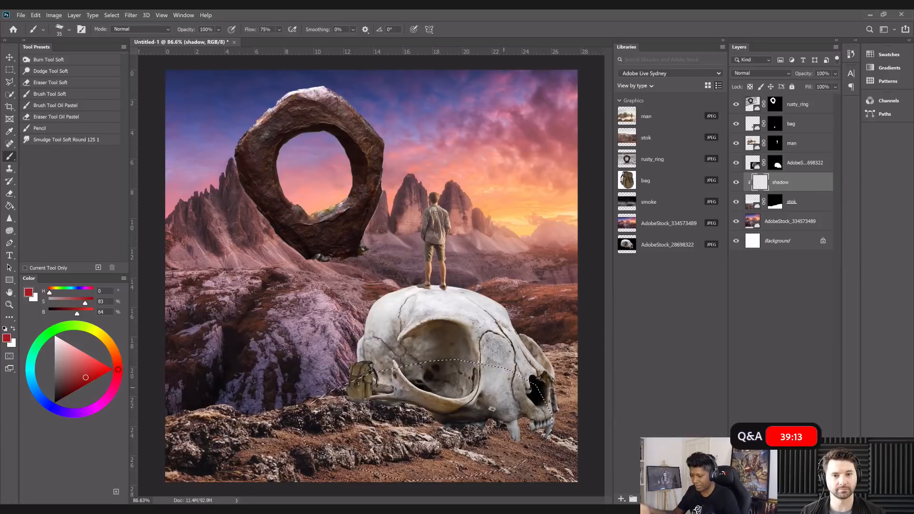
pyautogui.press(']')
pyautogui.press(']')
pyautogui.press(']')
pyautogui.press(']')
pyautogui.press(']')
pyautogui.press(']')
pyautogui.press(']')
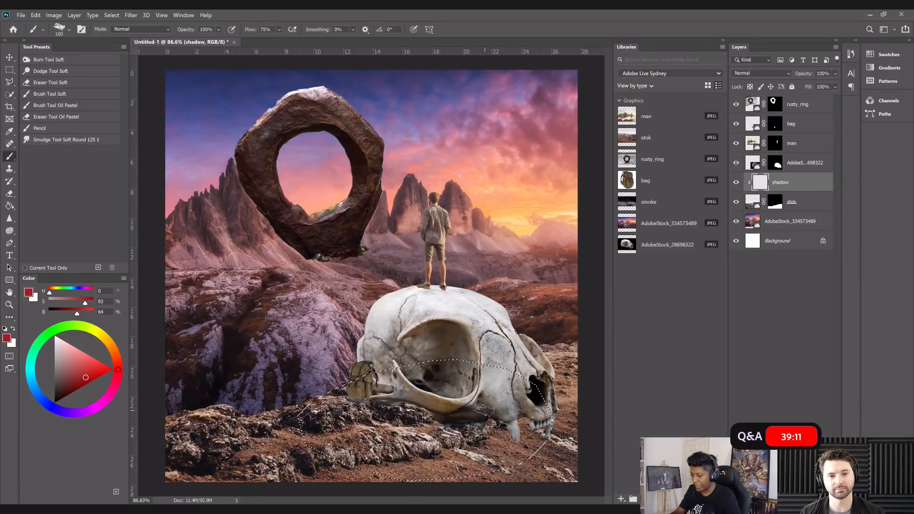
pyautogui.click(78, 384)
pyautogui.moveTo(78, 384)
pyautogui.mouseDown()
pyautogui.moveTo(48, 407)
pyautogui.moveTo(85, 369)
pyautogui.mouseUp()
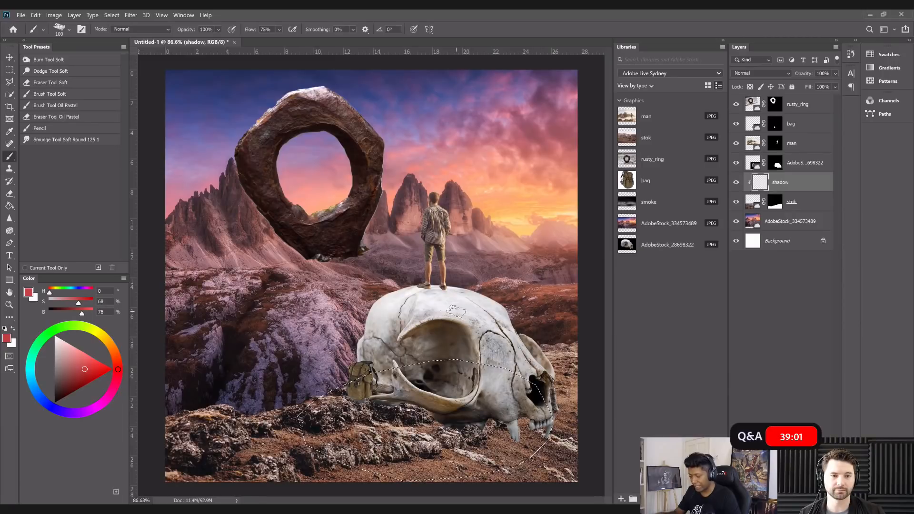
# Load the Brush Tool Soft preset with default black and paint a shadow under the skull, reducing the brush size to 400 px.
pyautogui.press('d')
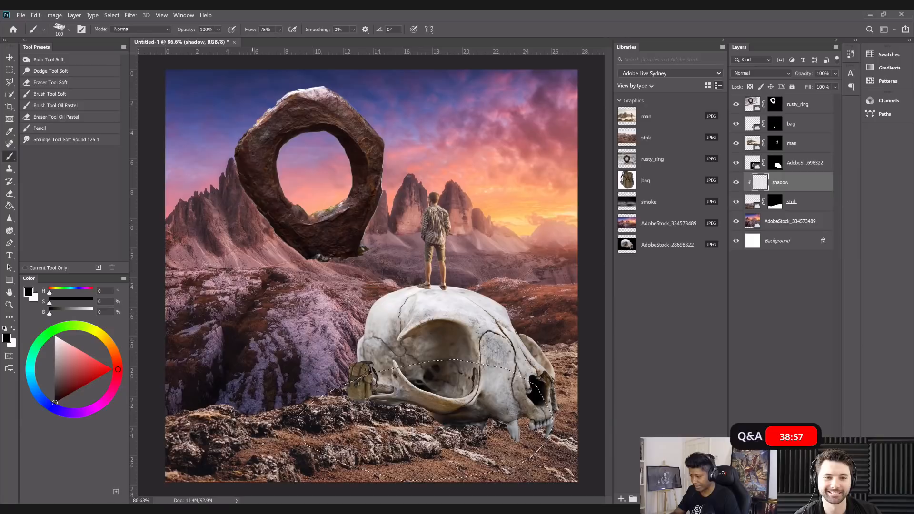
pyautogui.click(69, 95)
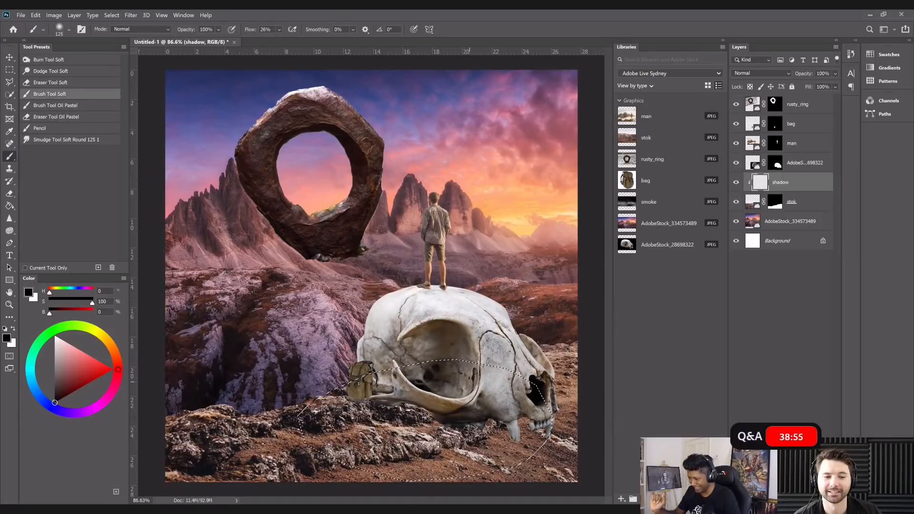
pyautogui.press(']')
pyautogui.press(']')
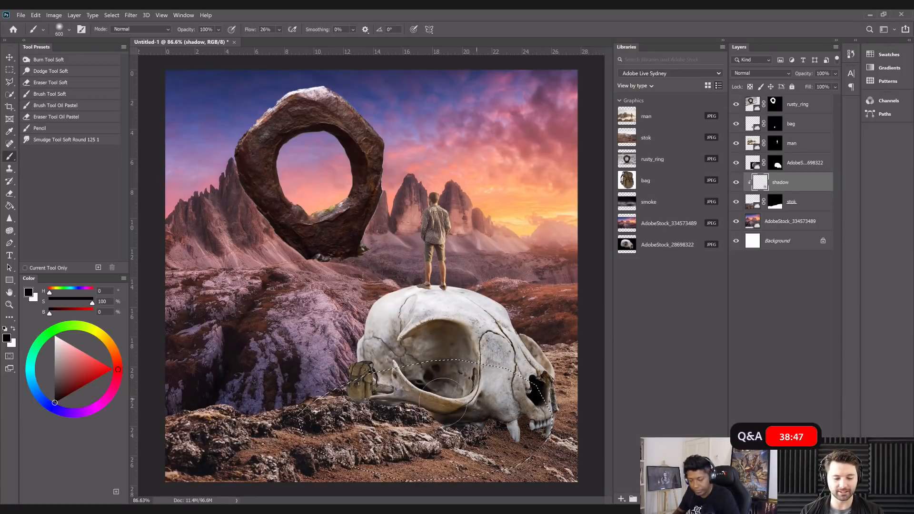
pyautogui.press('[')
pyautogui.press('[')
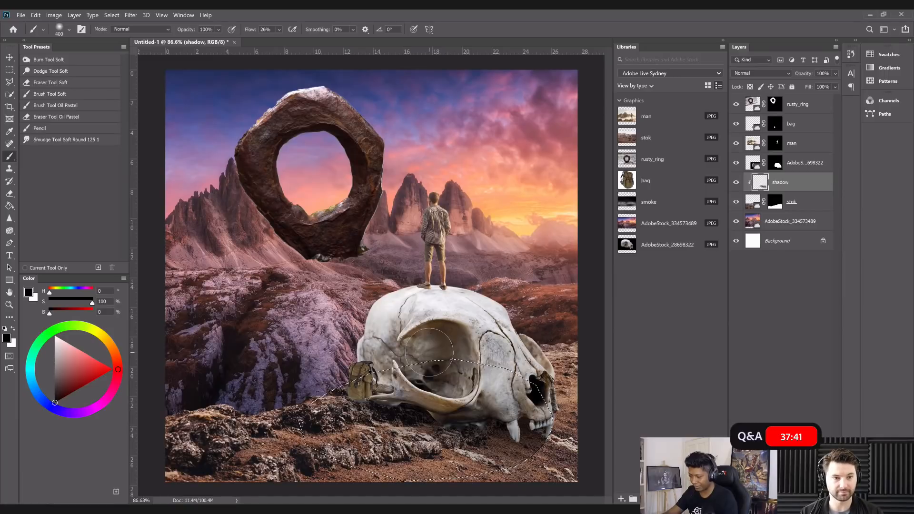
# Extend the black shadow from the skull's teeth along the ground to the backpack with a 300 px soft brush, and clear the selection.
pyautogui.scroll(3, 437, 373)
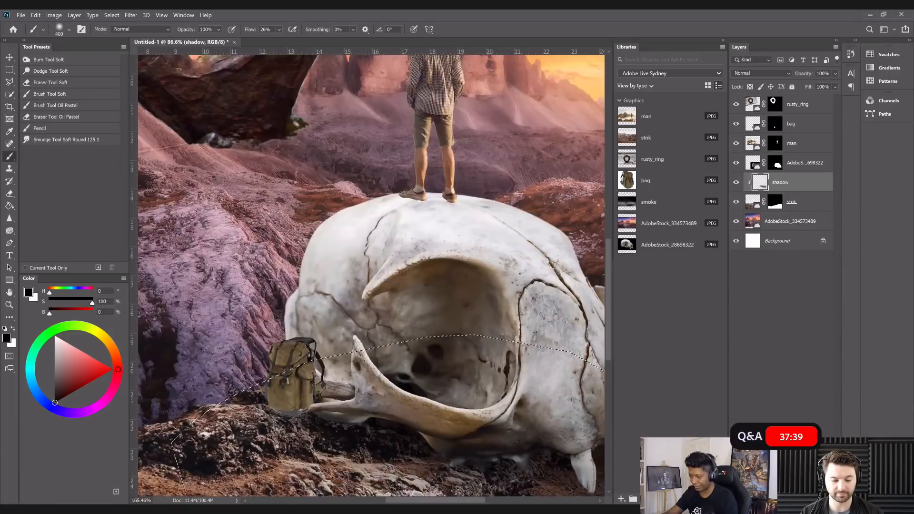
pyautogui.scroll(-1, 349, 285)
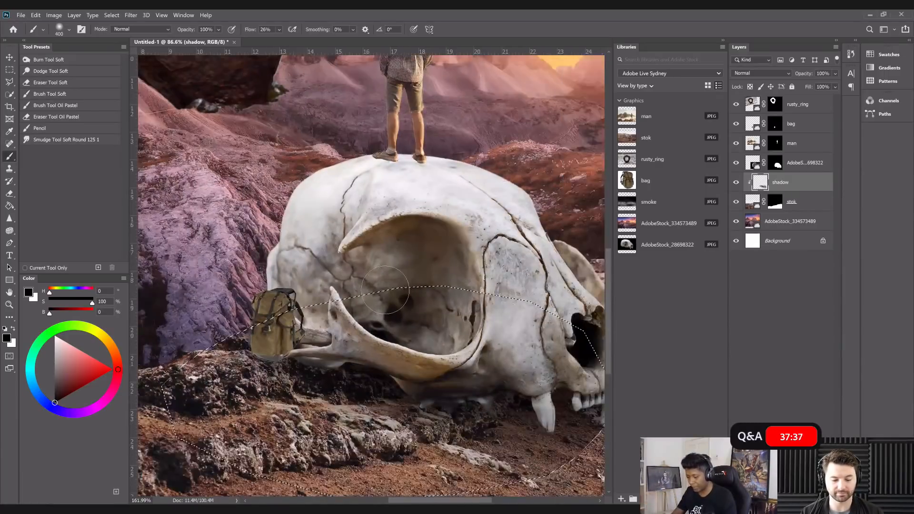
pyautogui.scroll(-3, 389, 306)
pyautogui.press('[')
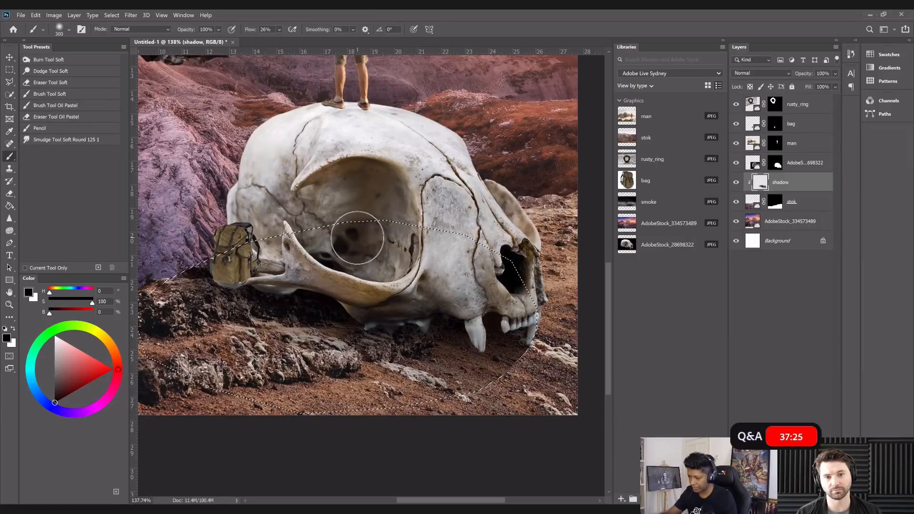
pyautogui.scroll(-2, 316, 286)
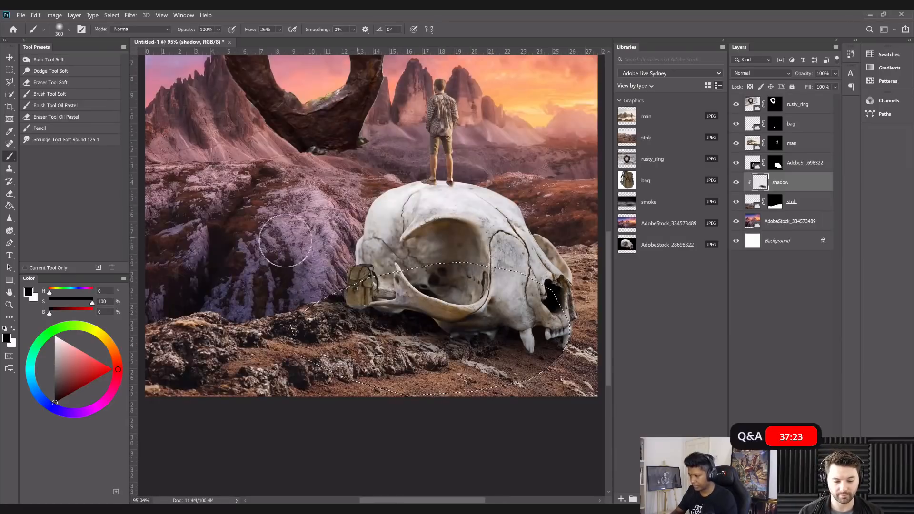
pyautogui.scroll(1, 514, 355)
pyautogui.moveTo(563, 380)
pyautogui.mouseDown()
pyautogui.moveTo(558, 359)
pyautogui.moveTo(523, 341)
pyautogui.mouseUp()
pyautogui.moveTo(484, 320)
pyautogui.mouseDown()
pyautogui.moveTo(398, 306)
pyautogui.moveTo(363, 286)
pyautogui.moveTo(337, 288)
pyautogui.mouseUp()
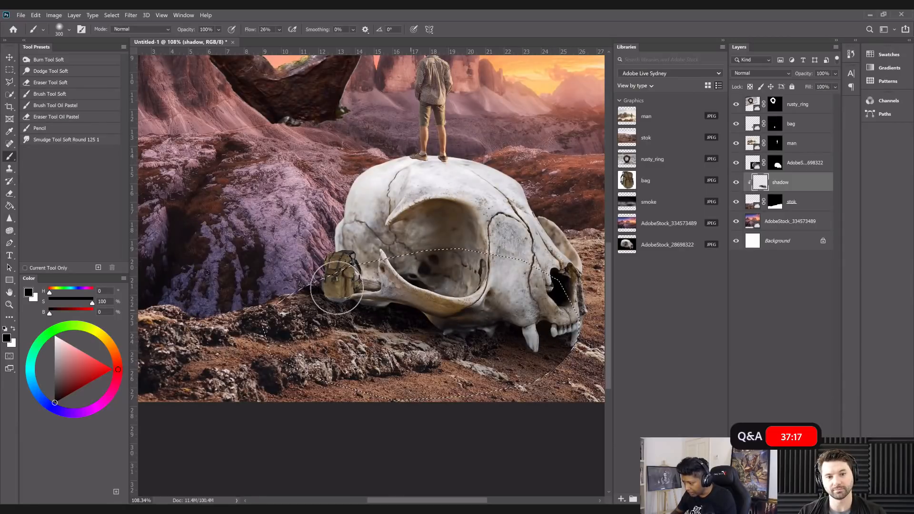
pyautogui.hotkey('ctrl', 'd')
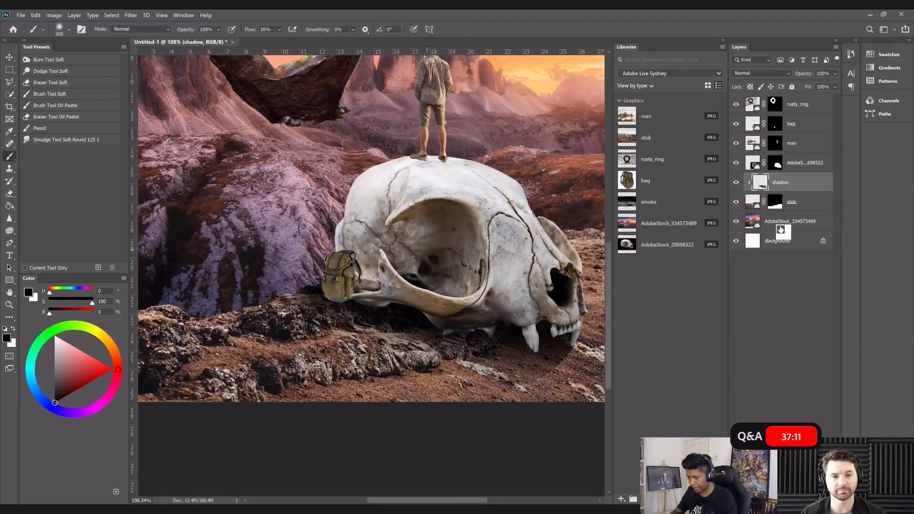
# Add a layer mask to the shadow layer and soften the shadow's hard edge near the teeth with a 150–200 px soft black brush.
pyautogui.hotkey('ctrl', '0')
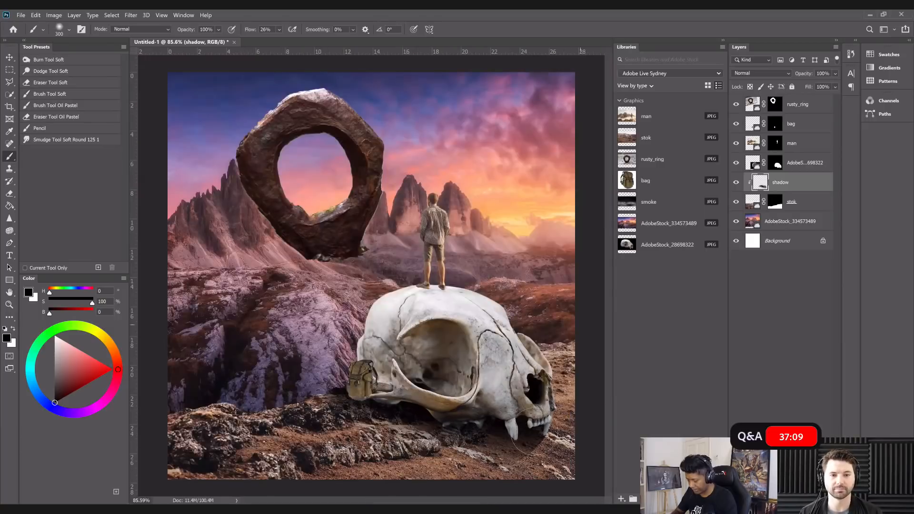
pyautogui.click(773, 499)
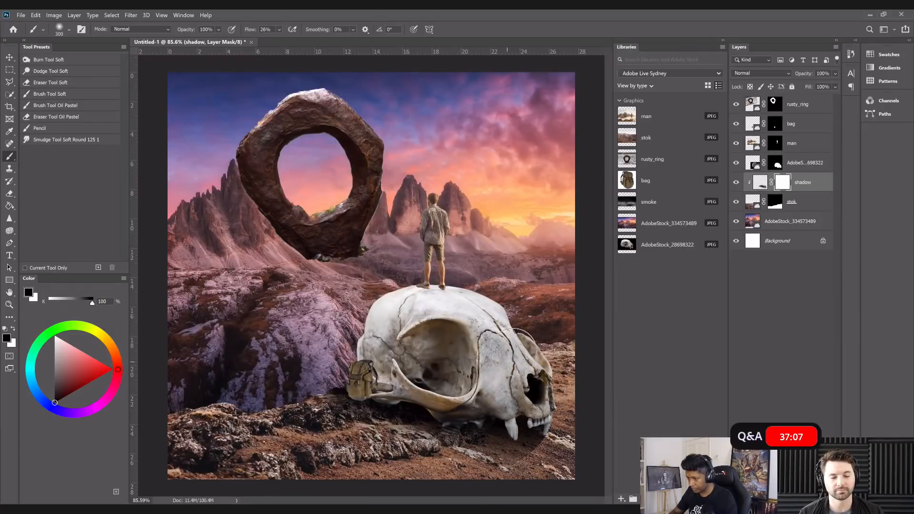
pyautogui.press('[')
pyautogui.press('[')
pyautogui.press('[')
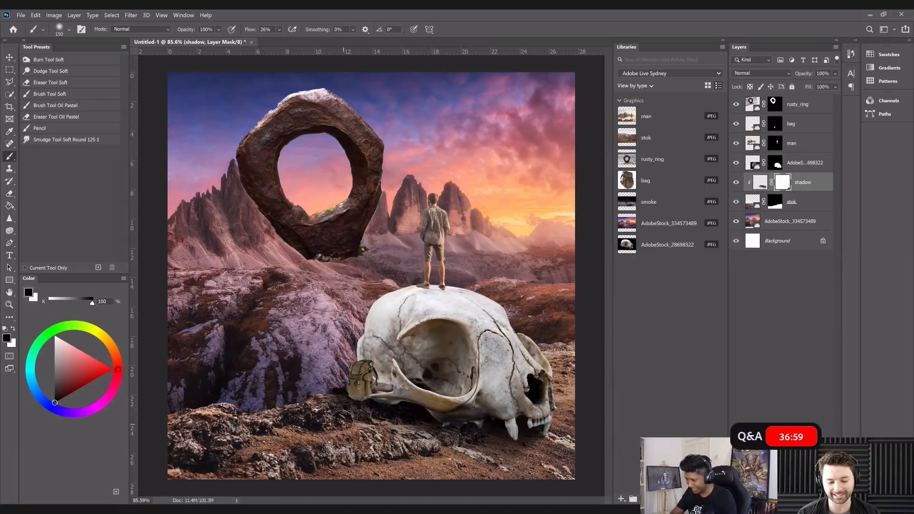
pyautogui.press(']')
pyautogui.press(']')
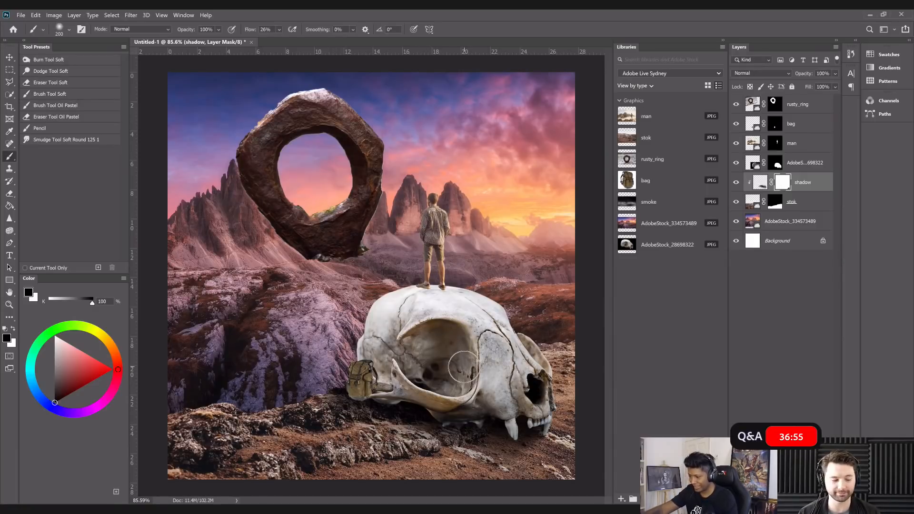
pyautogui.scroll(3, 452, 337)
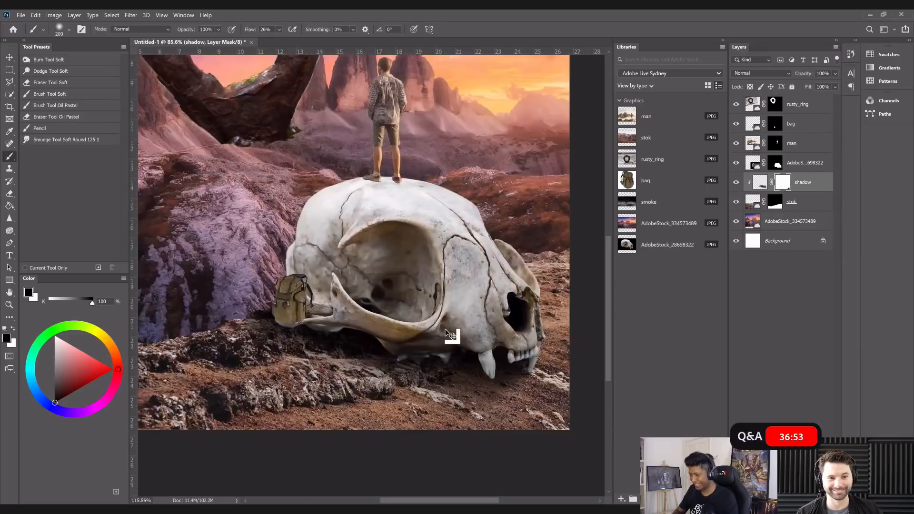
pyautogui.scroll(-1, 385, 318)
pyautogui.hotkey('ctrl', 't')
pyautogui.rightClick(385, 320)
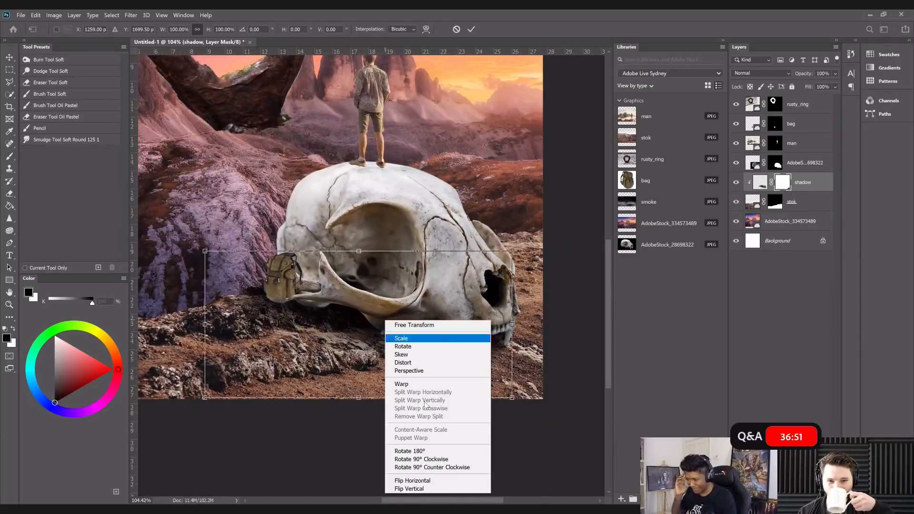
pyautogui.click(389, 300)
pyautogui.press('Escape')
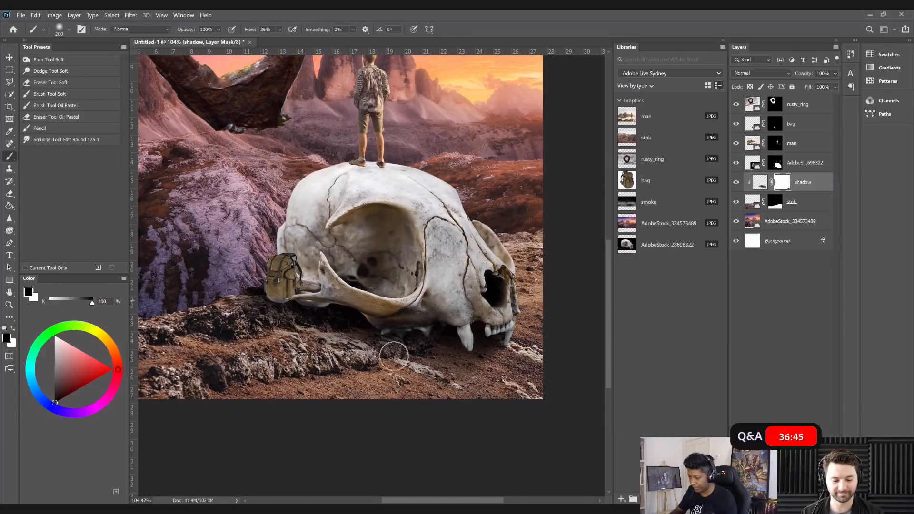
# Try to warp the ground shadow outward toward the lower left of the image, and undo the warp.
pyautogui.scroll(-2, 374, 401)
pyautogui.scroll(-1, 429, 413)
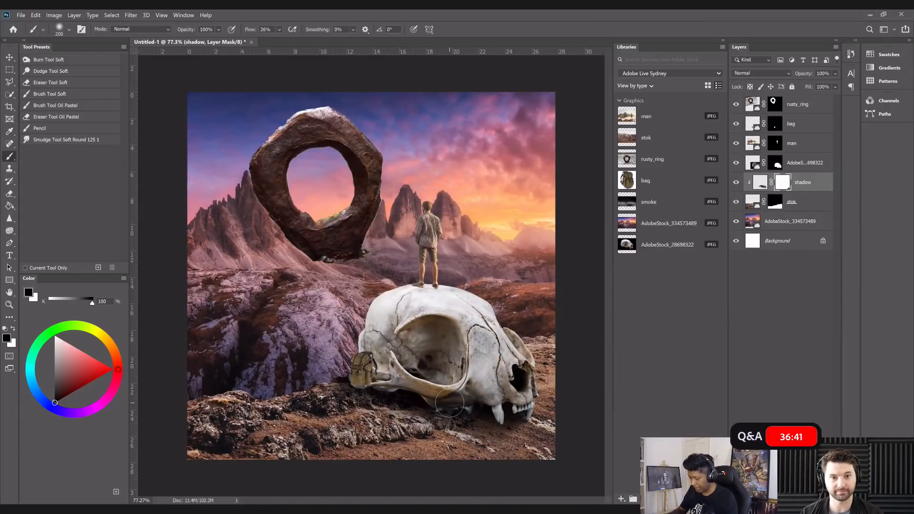
pyautogui.hotkey('ctrl', 't')
pyautogui.rightClick(426, 410)
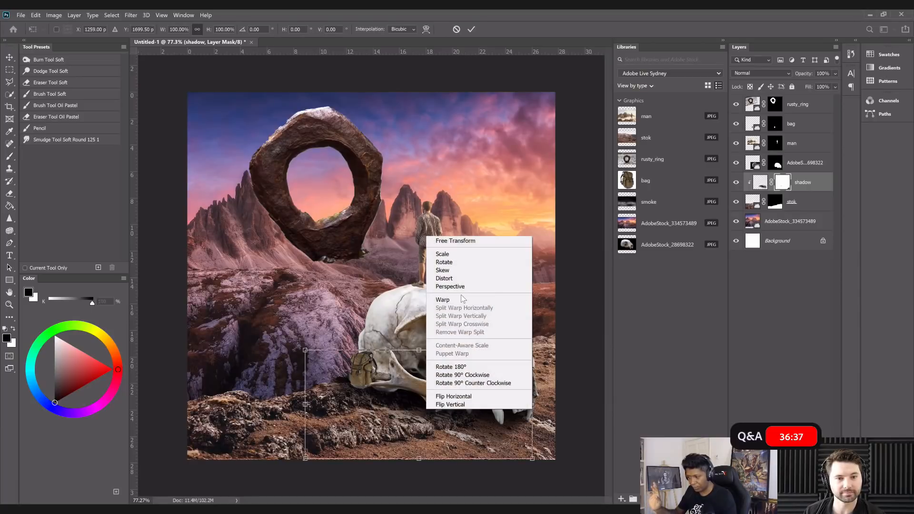
pyautogui.click(459, 300)
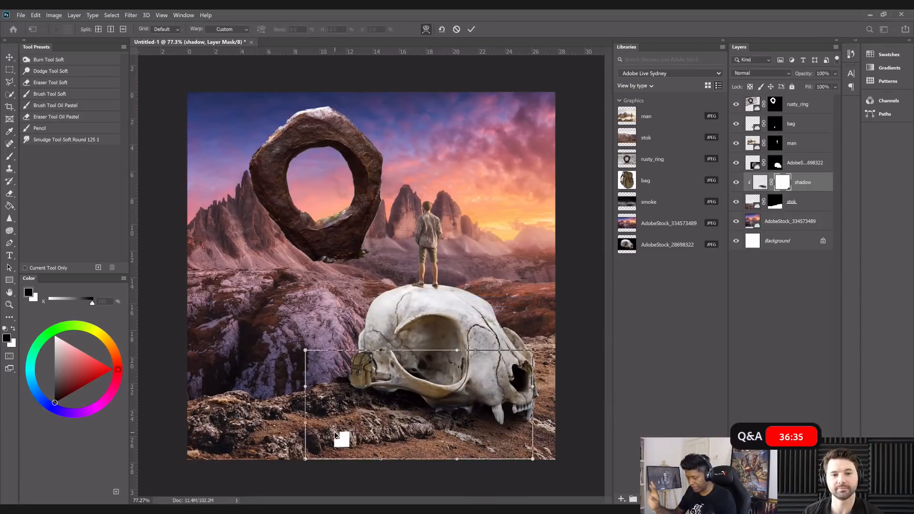
pyautogui.moveTo(304, 442); pyautogui.dragTo(241, 467)
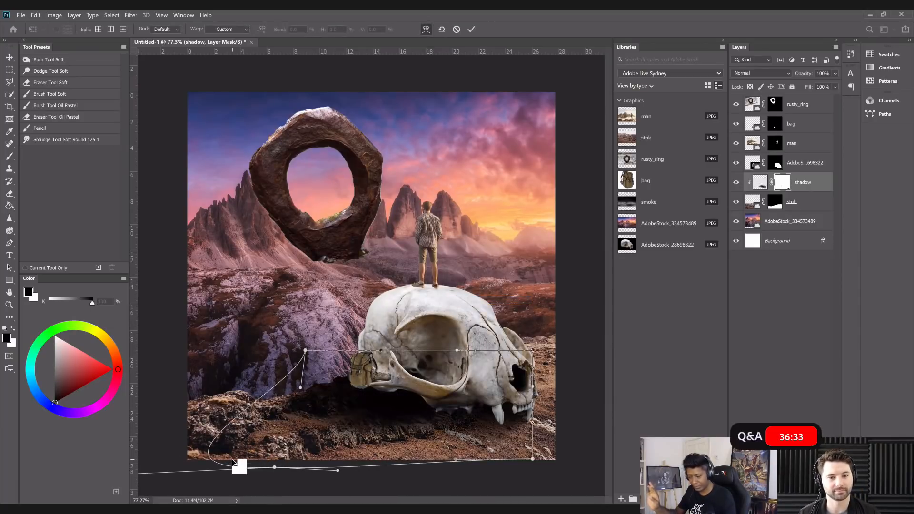
pyautogui.hotkey('ctrl', 'z')
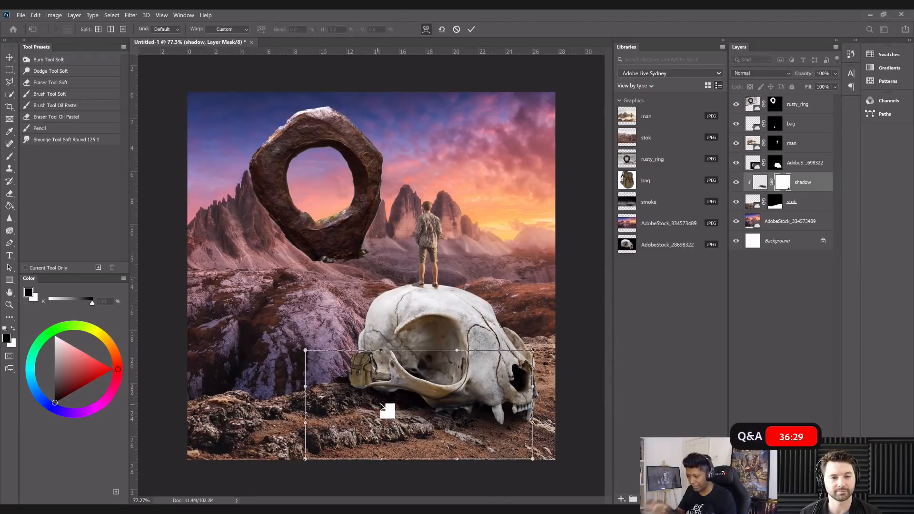
# Warp the ground shadow so it spreads left along the rocks beyond the backpack, and return to the Brush tool.
pyautogui.hotkey('ctrl', 't')
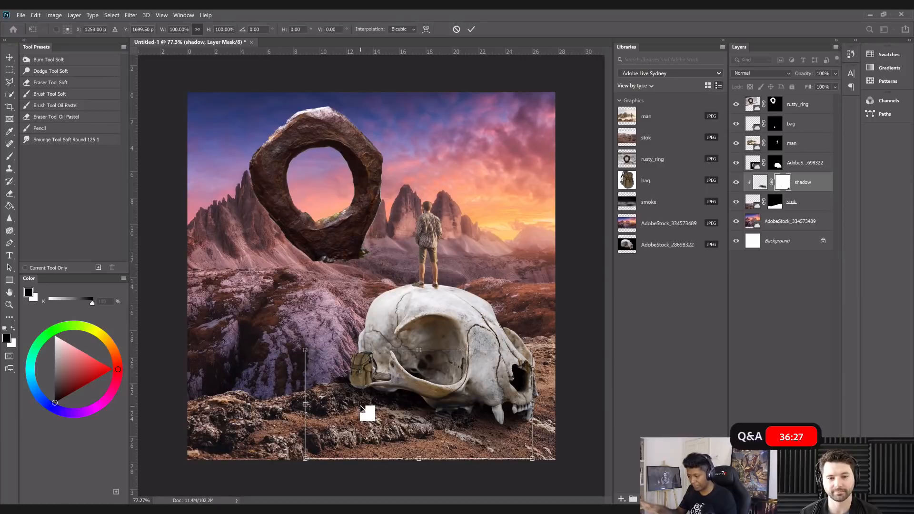
pyautogui.rightClick(360, 408)
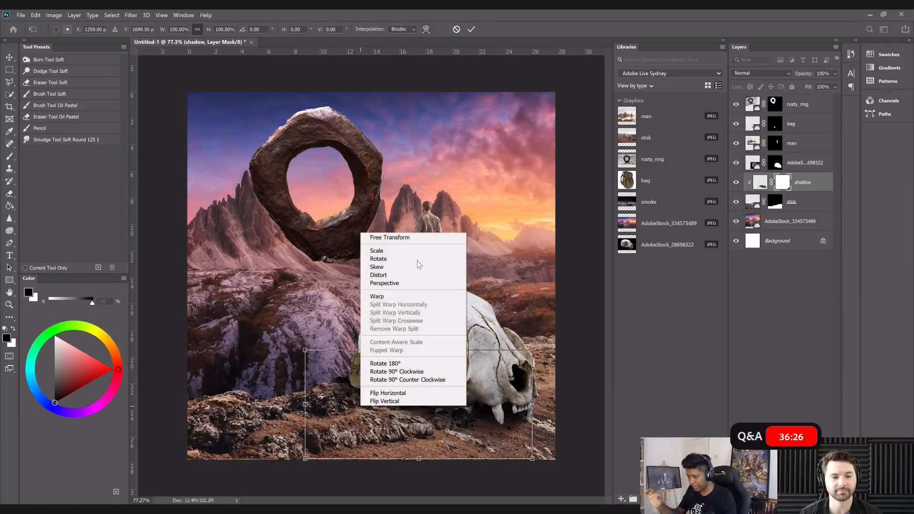
pyautogui.click(397, 297)
pyautogui.moveTo(306, 424); pyautogui.dragTo(262, 421)
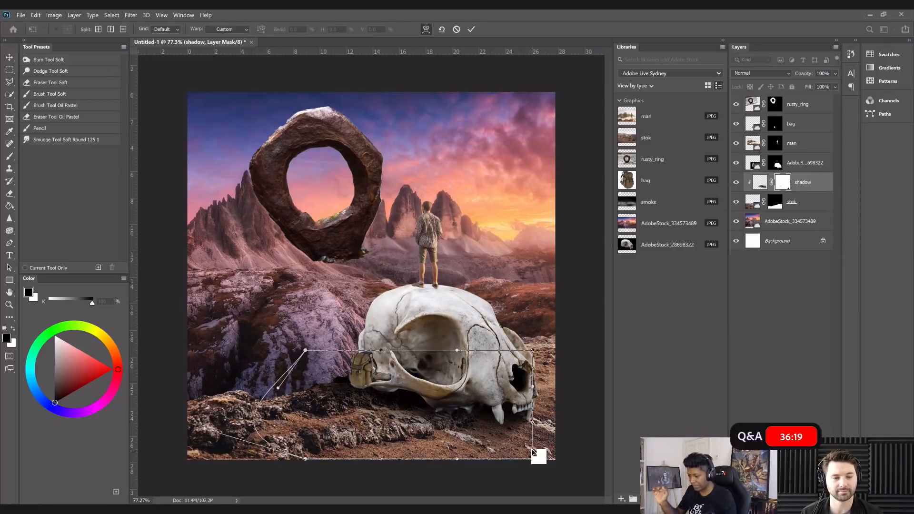
pyautogui.moveTo(532, 448); pyautogui.dragTo(529, 446)
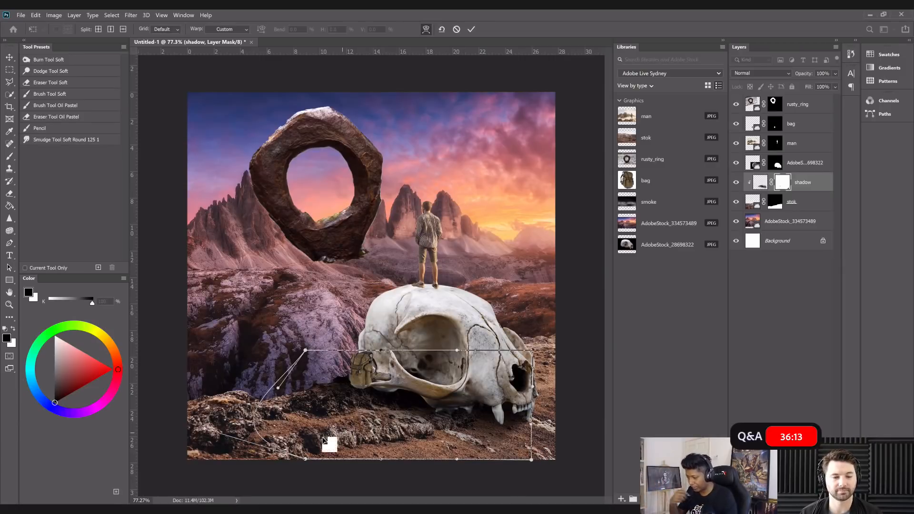
pyautogui.moveTo(279, 450); pyautogui.dragTo(286, 457)
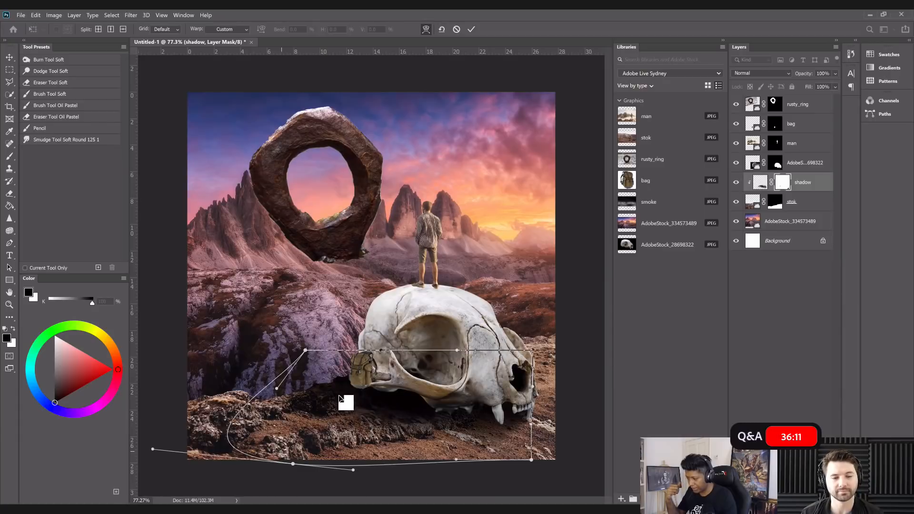
pyautogui.moveTo(340, 380); pyautogui.dragTo(357, 379)
pyautogui.press('Return')
pyautogui.press('b')
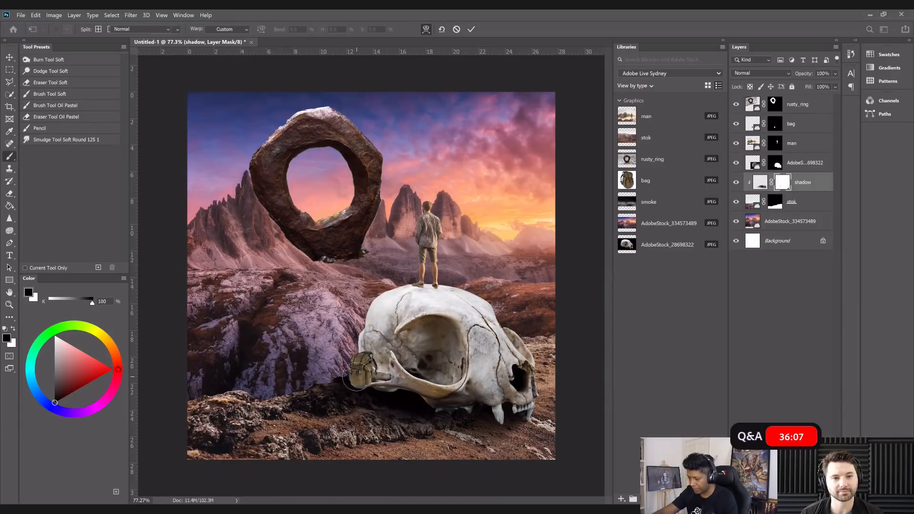
# Enlarge the soft black brush to blend the warped shadow around the backpack on its layer mask.
pyautogui.press(']')
pyautogui.press(']')
pyautogui.press(']')
pyautogui.press(']')
pyautogui.press(']')
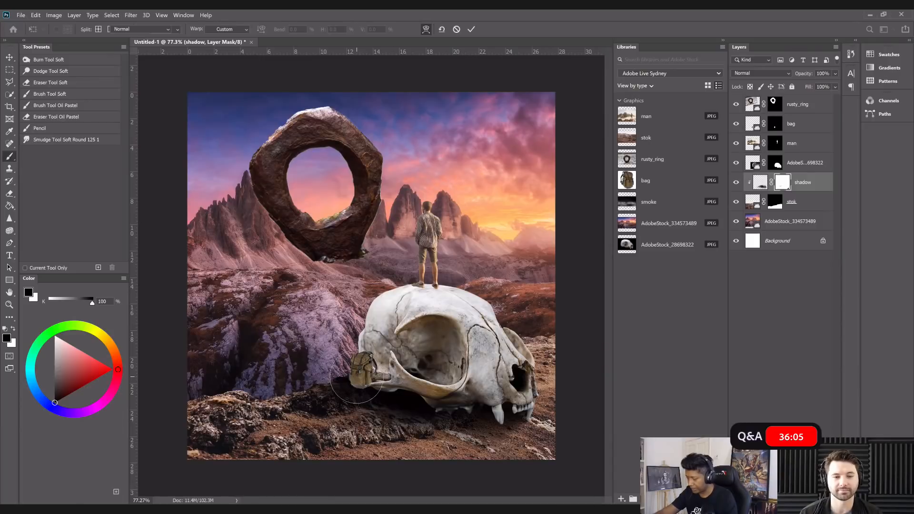
pyautogui.scroll(5, 357, 377)
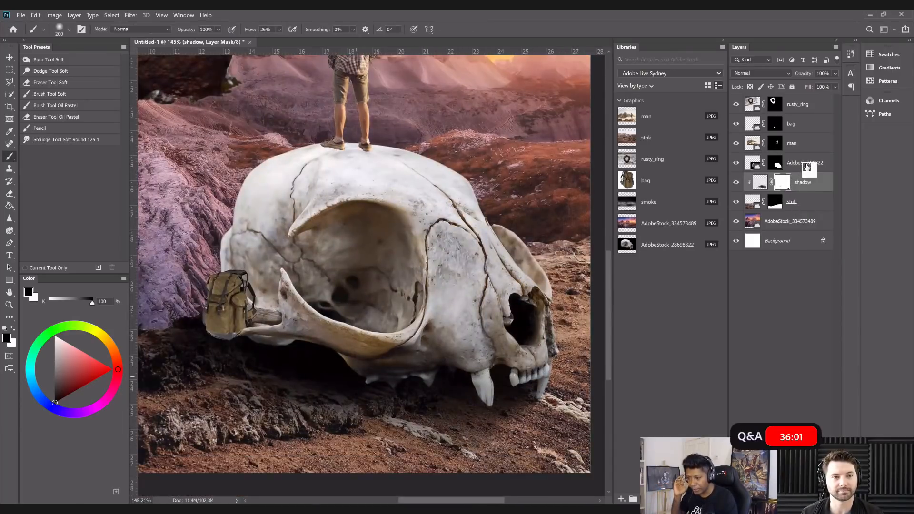
pyautogui.hotkey('ctrl', '0')
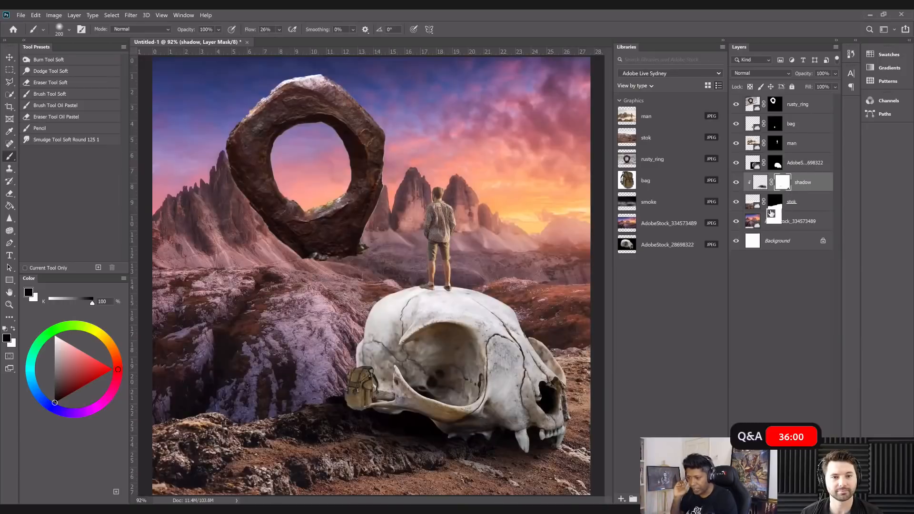
# Create a new layer named shadow clipped to the skull layer, and enlarge the brush to 400 px.
pyautogui.click(802, 163)
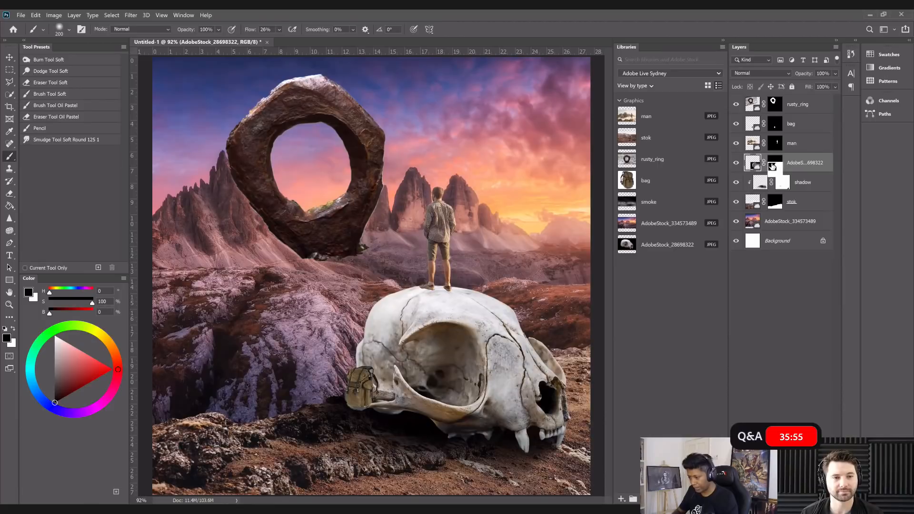
pyautogui.hotkey('ctrl', 'shift', 'alt', 'n')
pyautogui.doubleClick(772, 164)
pyautogui.write('shadow')
pyautogui.press('Return')
pyautogui.keyDown('alt'); pyautogui.click(756, 176); pyautogui.keyUp('alt')
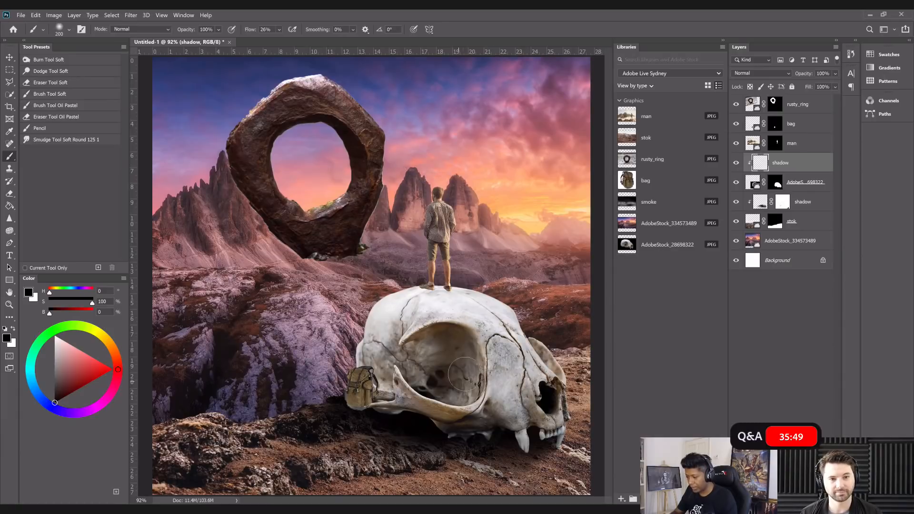
pyautogui.press(']')
pyautogui.press(']')
pyautogui.press(']')
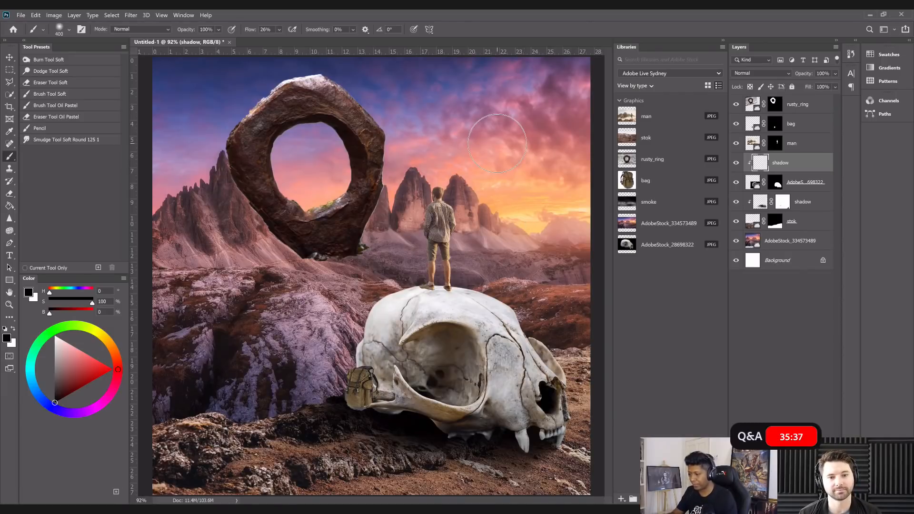
pyautogui.scroll(-1, 497, 143)
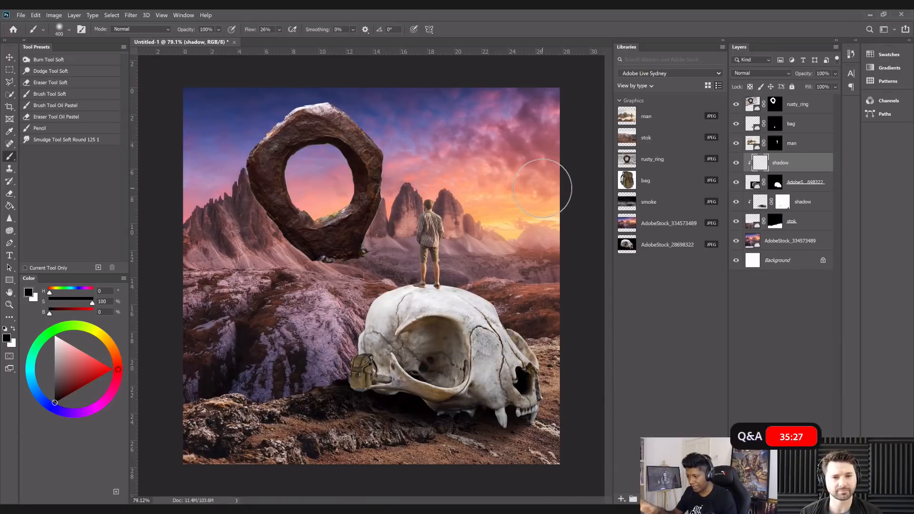
# Add a layer above rusty_ring and paint a soft yellow sun in the upper right sky.
pyautogui.moveTo(760, 165); pyautogui.dragTo(803, 114)
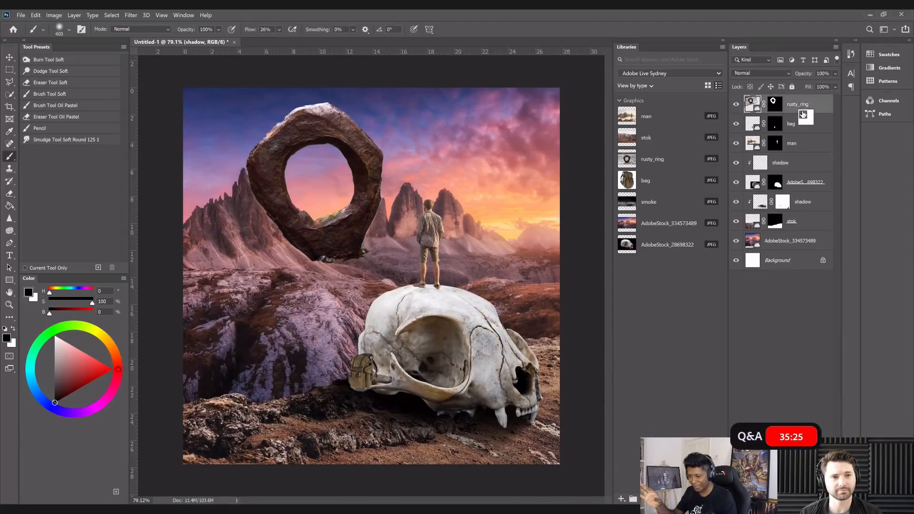
pyautogui.click(813, 498)
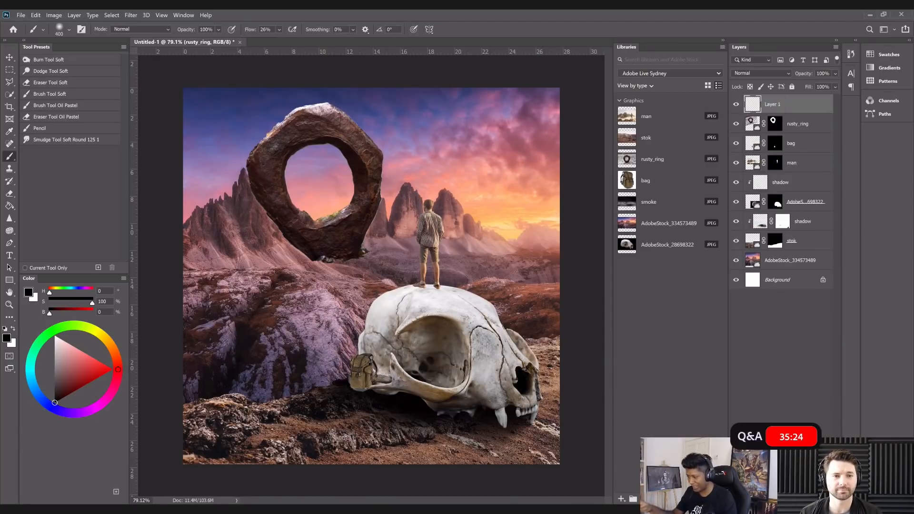
pyautogui.click(102, 337)
pyautogui.click(101, 370)
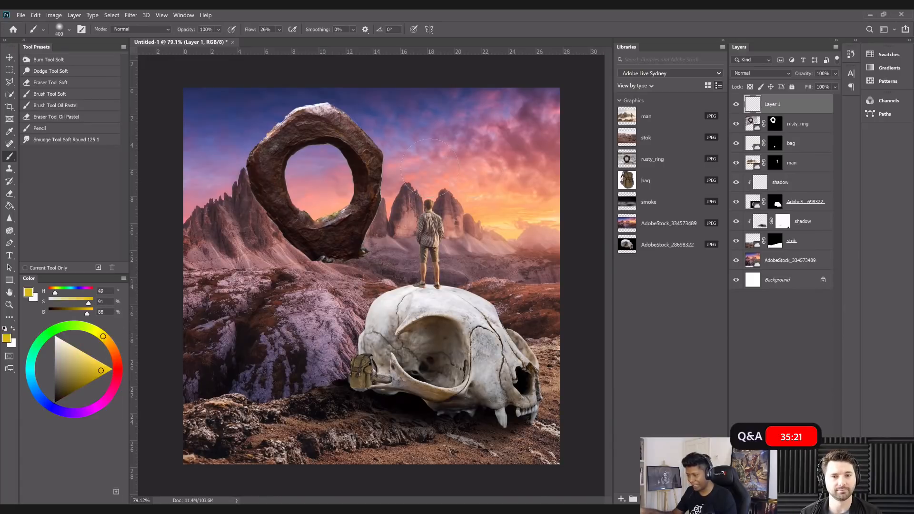
pyautogui.moveTo(530, 105); pyautogui.dragTo(524, 116)
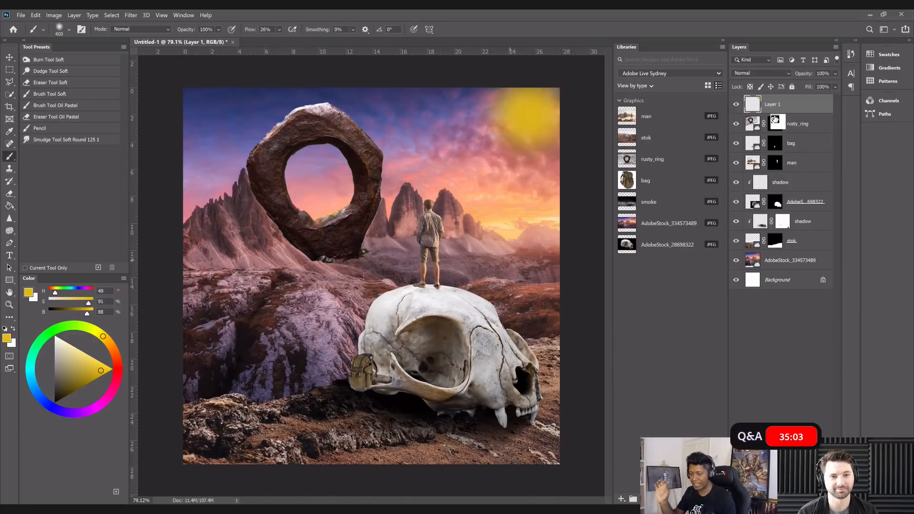
# Undo the yellow sun and its layer, going back to the skull's clipped shadow layer.
pyautogui.hotkey('ctrl', '+')
pyautogui.moveTo(774, 119); pyautogui.dragTo(789, 167)
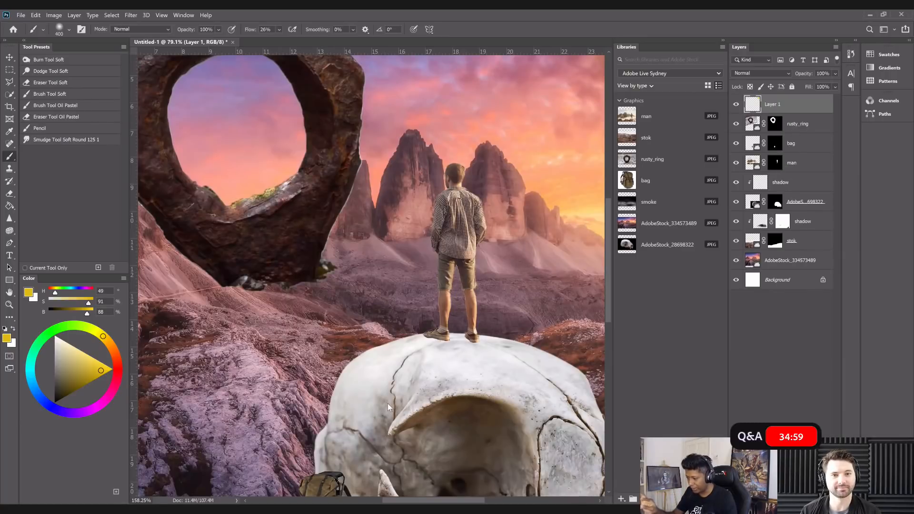
pyautogui.scroll(-3, 330, 313)
pyautogui.hotkey('ctrl', 'z')
pyautogui.hotkey('ctrl', 'z')
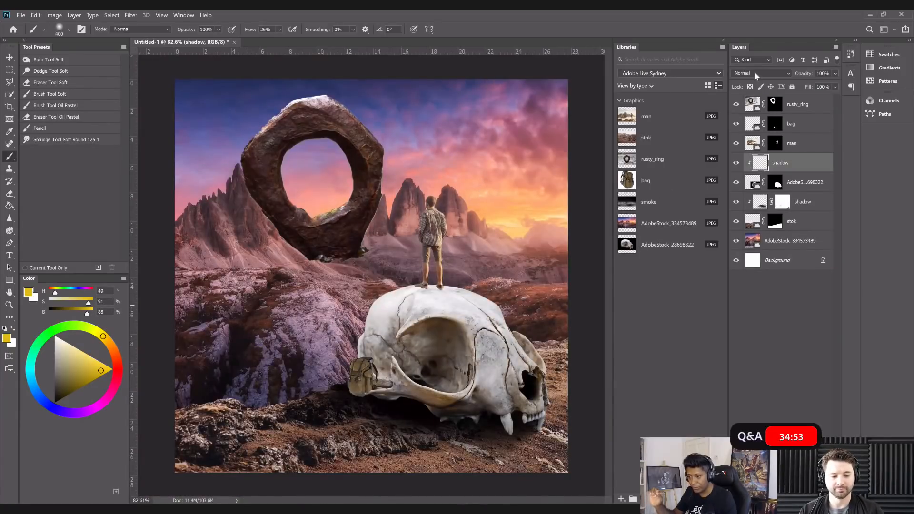
# Set the skull's shadow layer to Soft Light and shade the skull's underside with a 500 px brush in default black.
pyautogui.press('d')
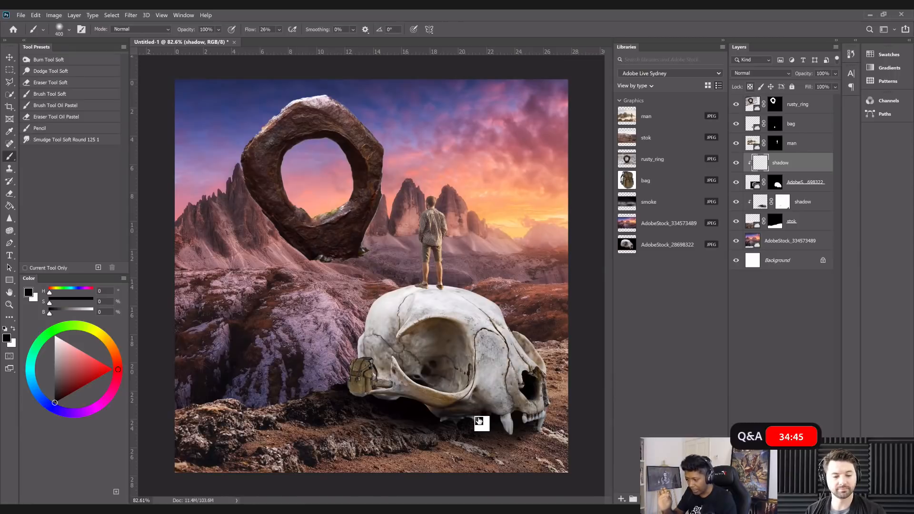
pyautogui.press(']')
pyautogui.press(']')
pyautogui.hotkey('shift', 'alt', 'f')
pyautogui.moveTo(452, 415); pyautogui.dragTo(392, 401)
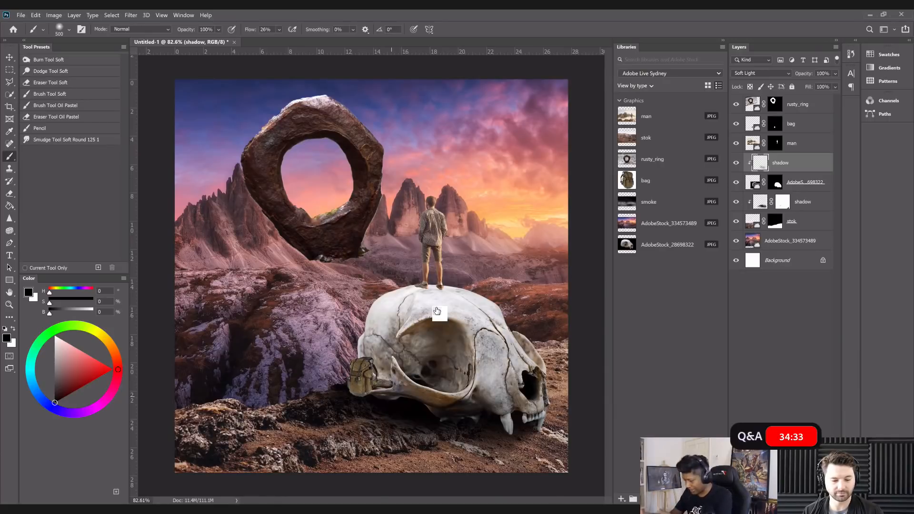
# Reduce the brush to 150 px and deepen the shading around the skull's cheek, snout and teeth on its shadow layer.
pyautogui.scroll(3, 437, 311)
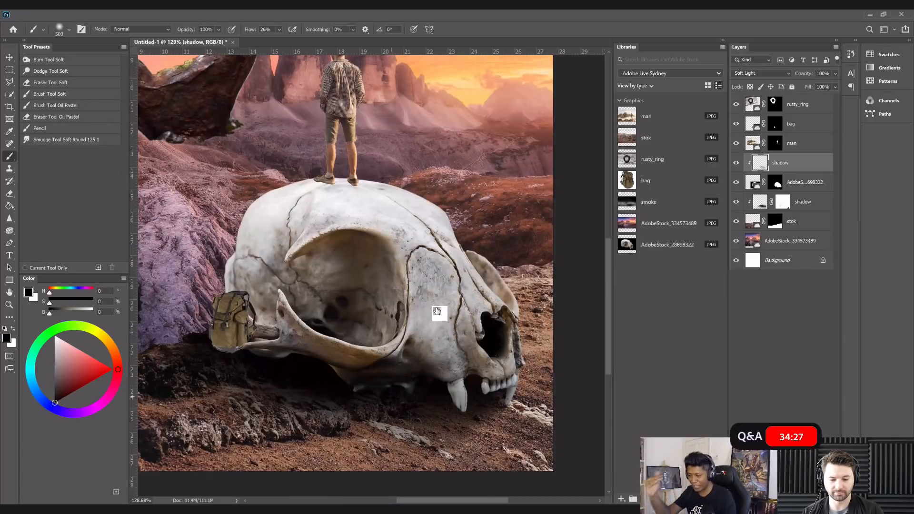
pyautogui.scroll(-3, 437, 311)
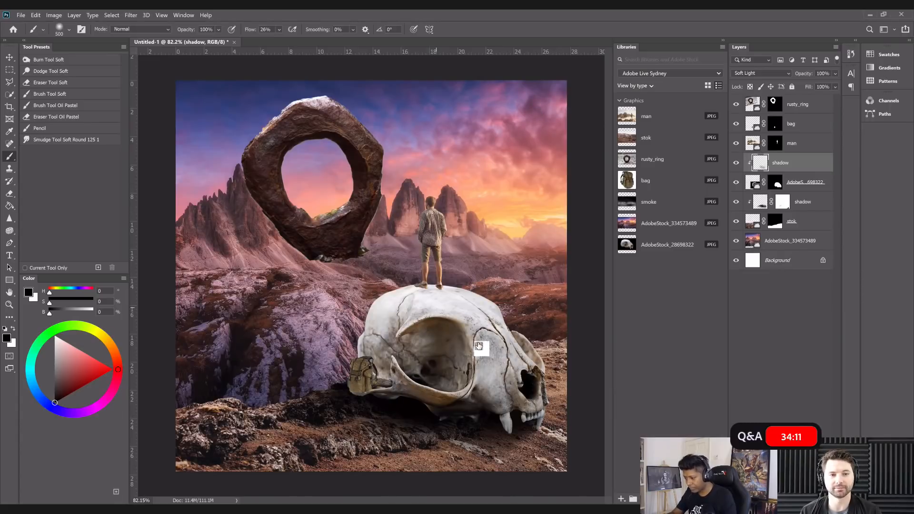
pyautogui.scroll(5, 478, 345)
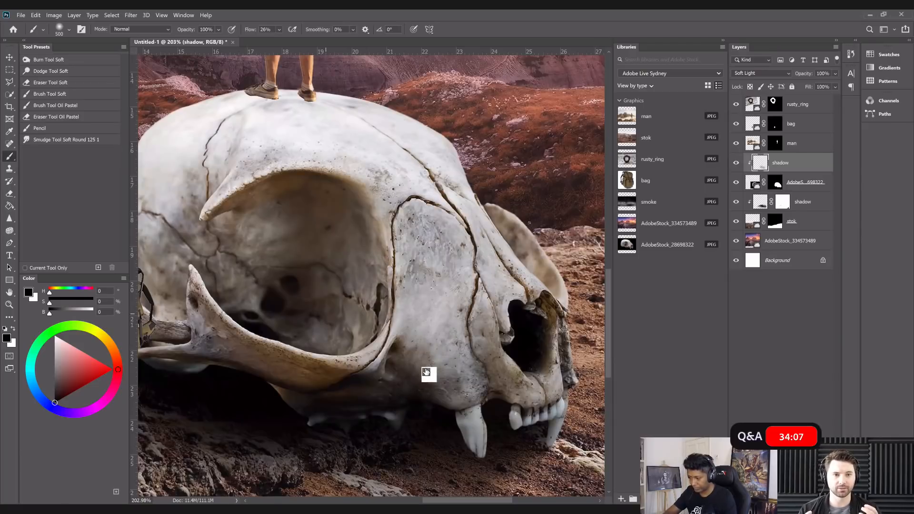
pyautogui.moveTo(426, 372); pyautogui.dragTo(446, 401)
pyautogui.press('[')
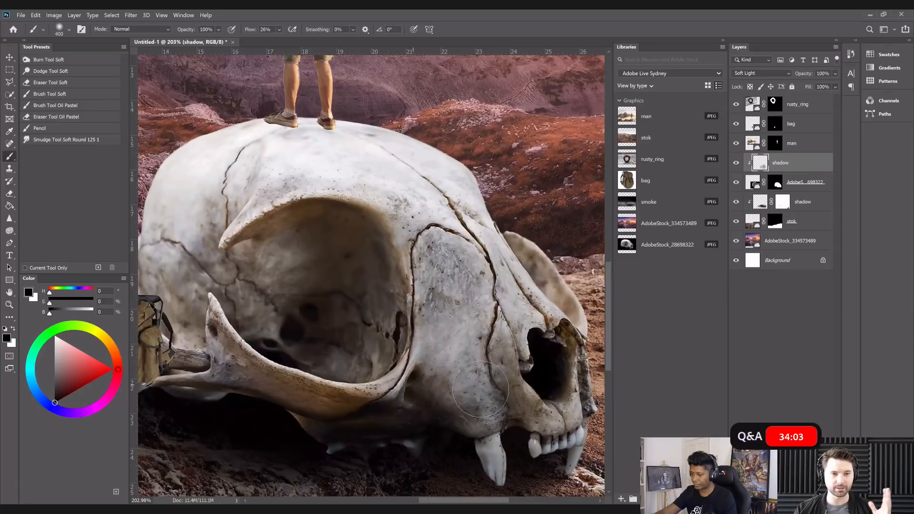
pyautogui.press('[')
pyautogui.press('[')
pyautogui.press('[')
pyautogui.press('[')
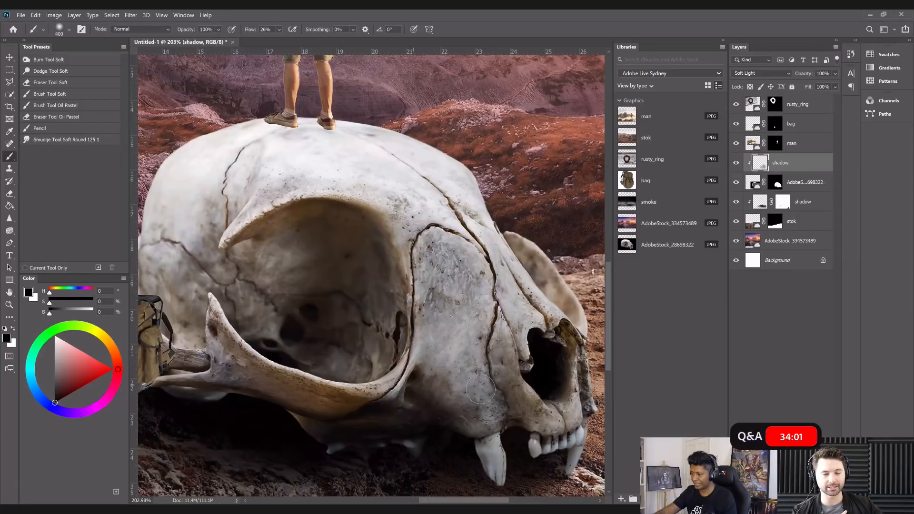
pyautogui.press('[')
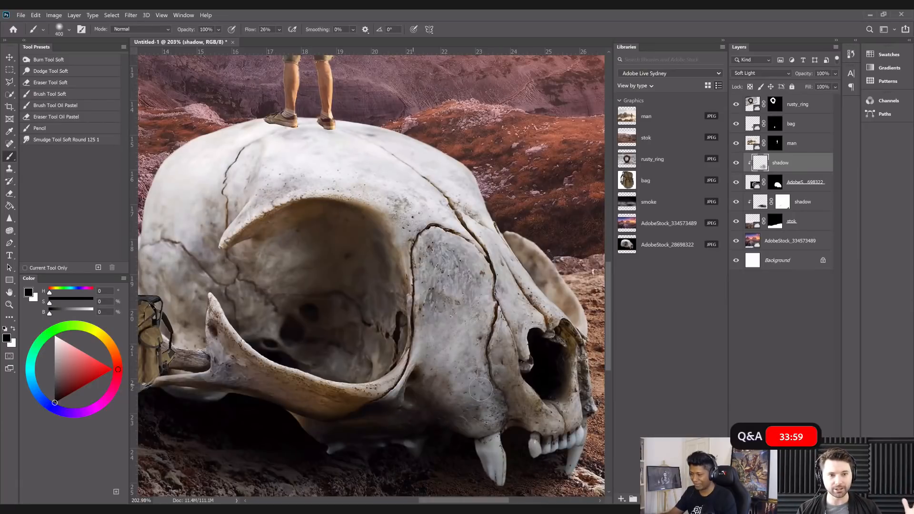
pyautogui.moveTo(480, 389); pyautogui.dragTo(426, 303)
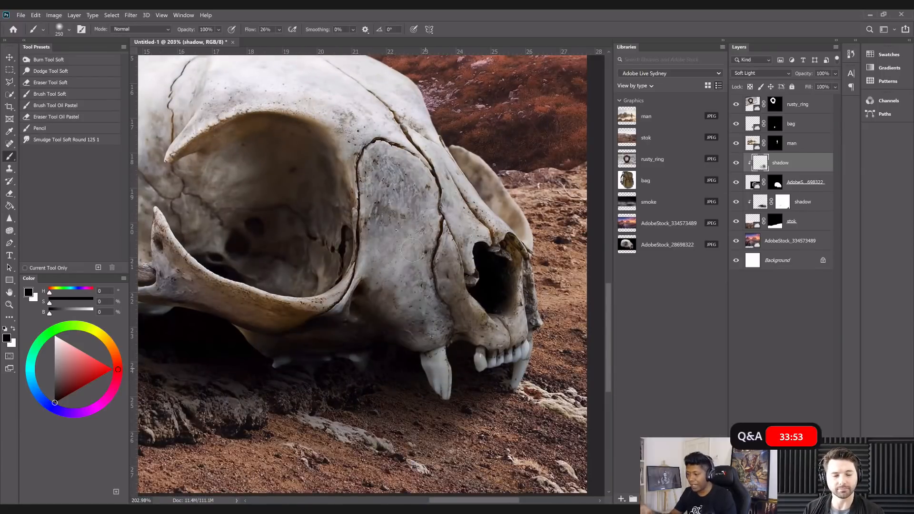
pyautogui.hotkey('ctrl', '0')
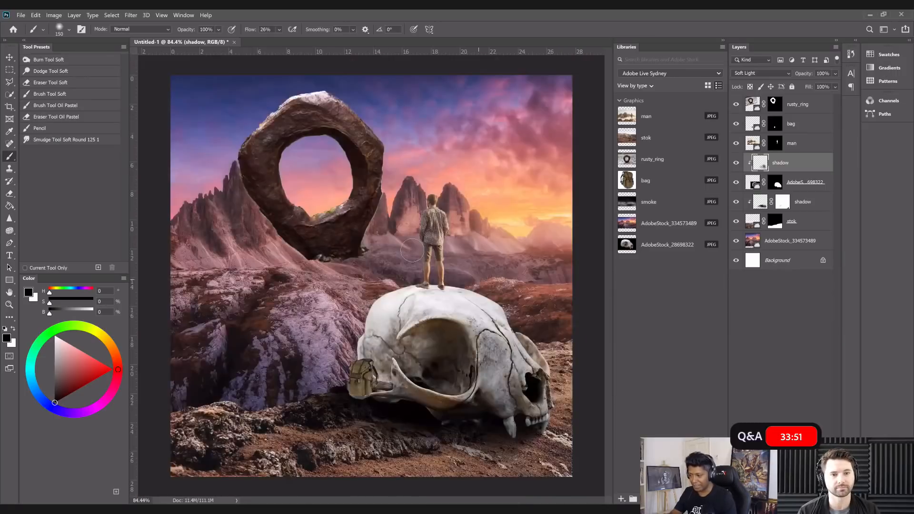
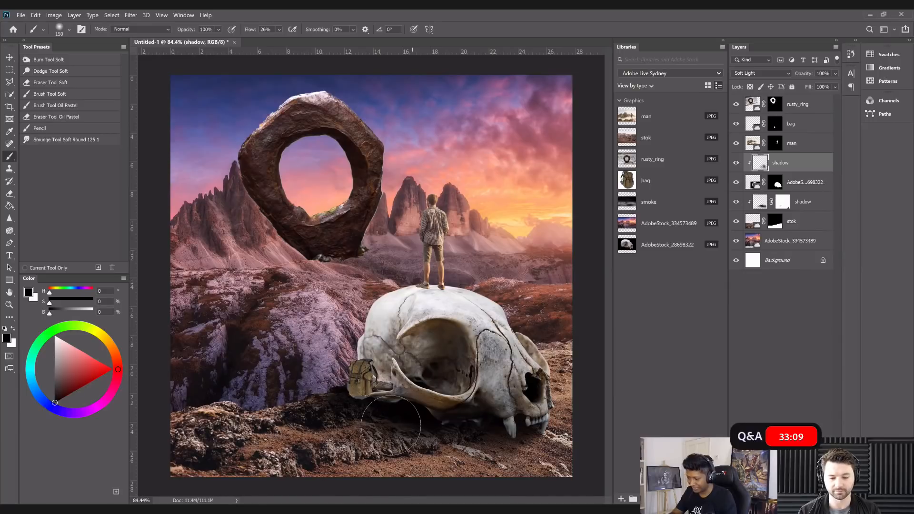
# Shade the inside of the skull's eye socket and the bone around it, varying the brush size up to 300 px.
pyautogui.scroll(5, 445, 341)
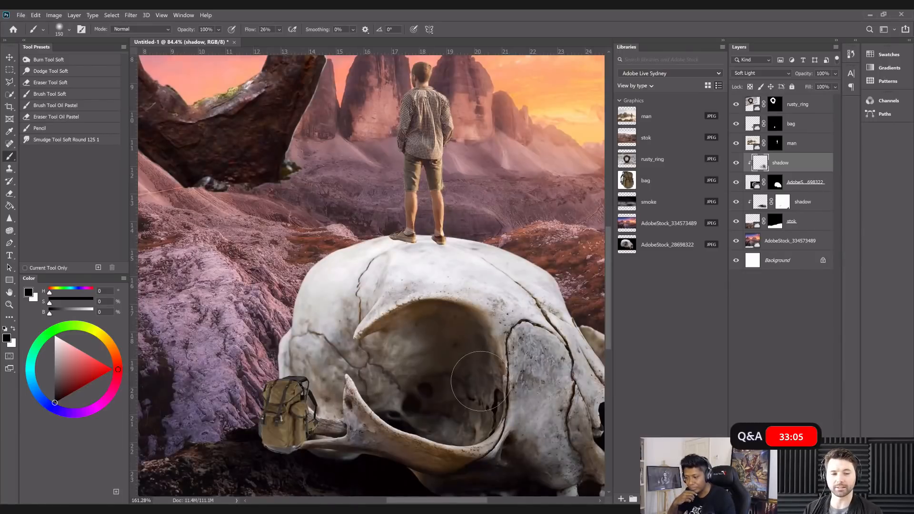
pyautogui.scroll(-1, 547, 366)
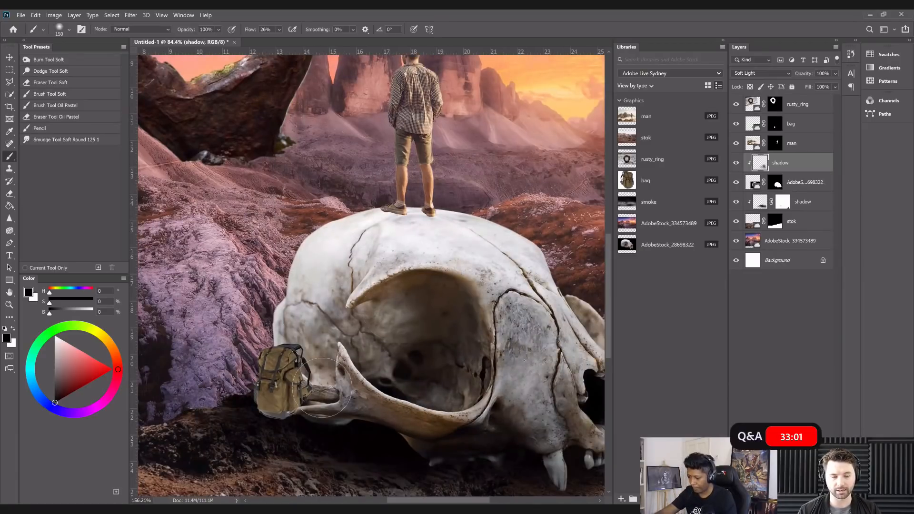
pyautogui.scroll(1, 372, 384)
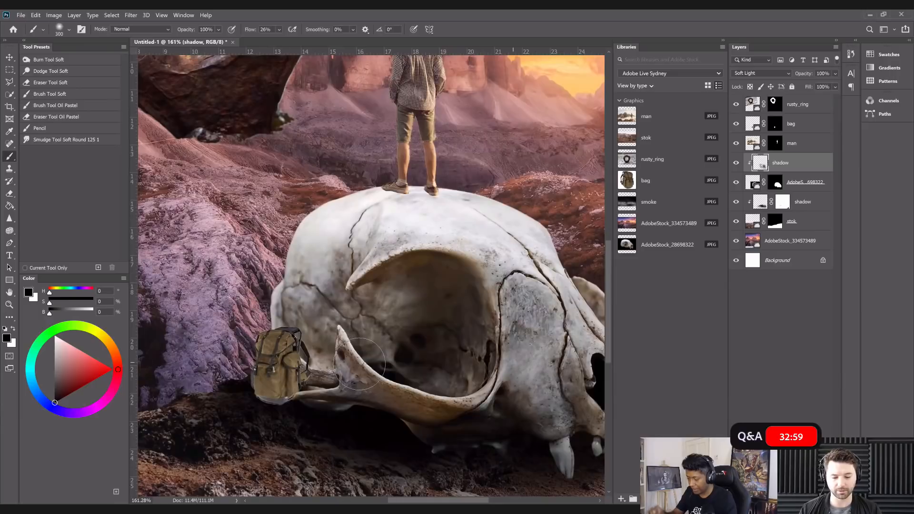
pyautogui.press('[')
pyautogui.press('[')
pyautogui.press('[')
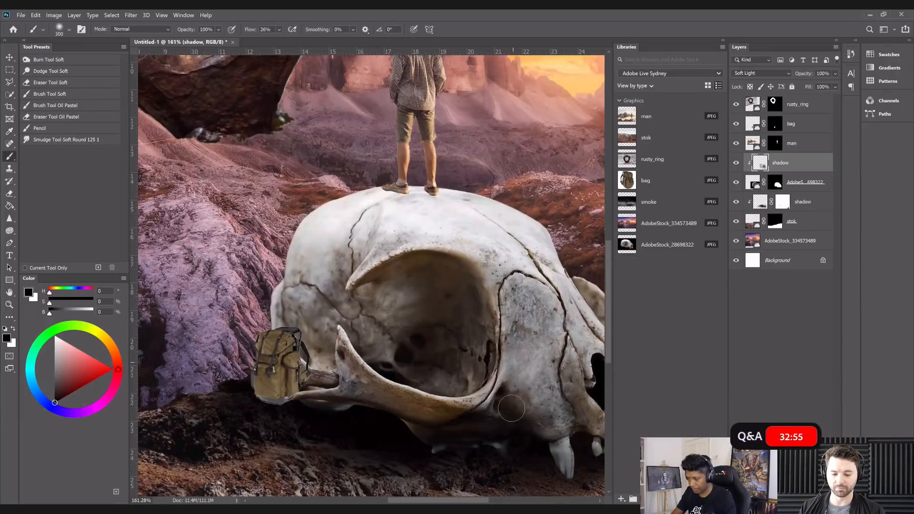
pyautogui.press(']')
pyautogui.press(']')
pyautogui.press(']')
pyautogui.press(']')
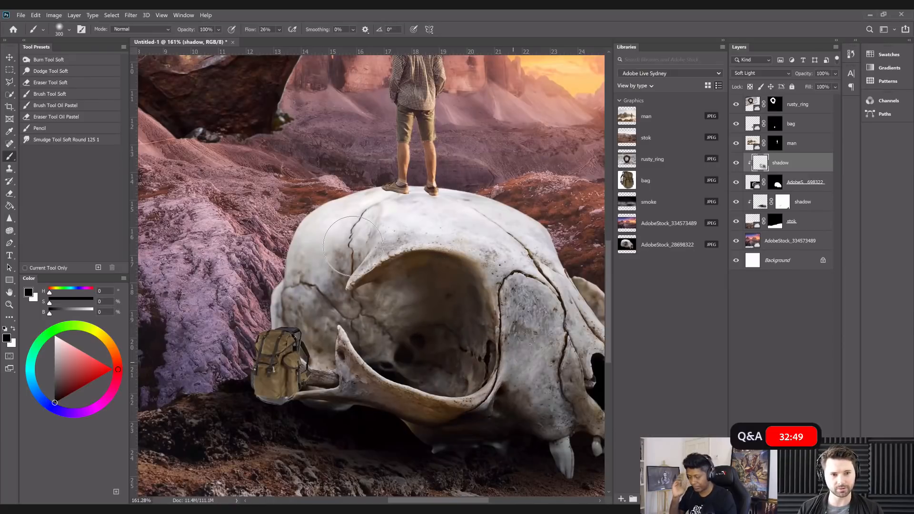
# Darken the upper part of the skull's eye socket with a 400 px brush.
pyautogui.hscroll(3, 353, 246)
pyautogui.scroll(-1, 353, 247)
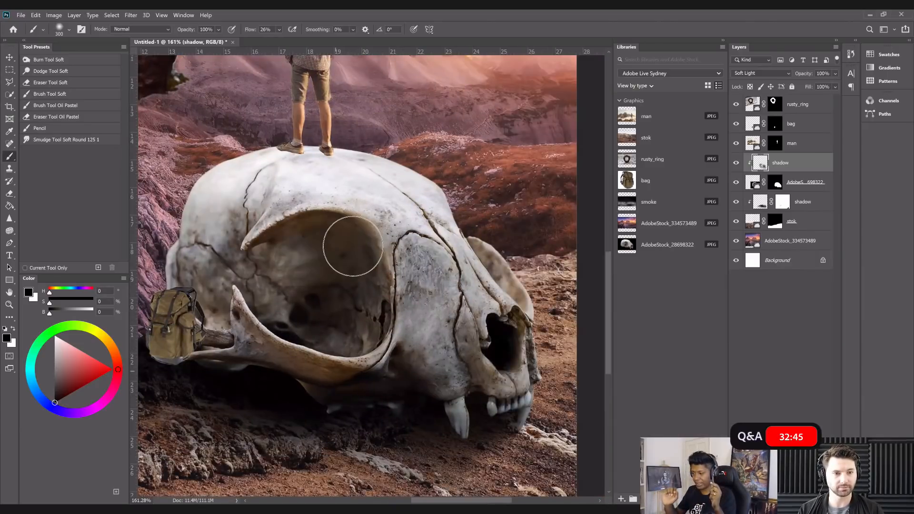
pyautogui.press(']')
pyautogui.click(353, 246)
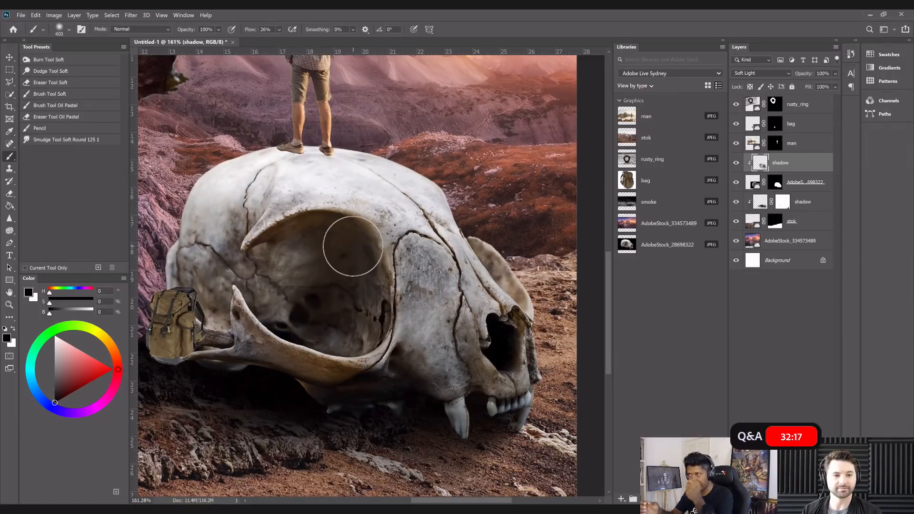
pyautogui.scroll(2, 352, 246)
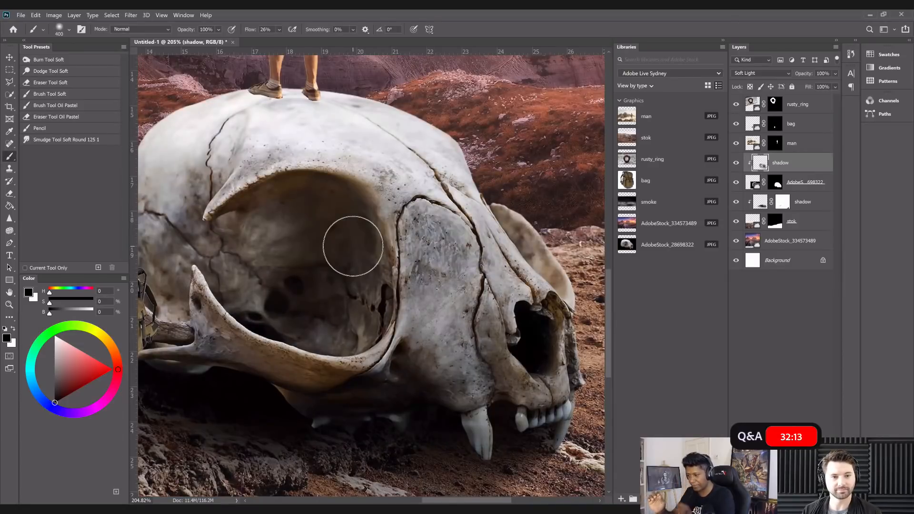
pyautogui.scroll(-1, 353, 246)
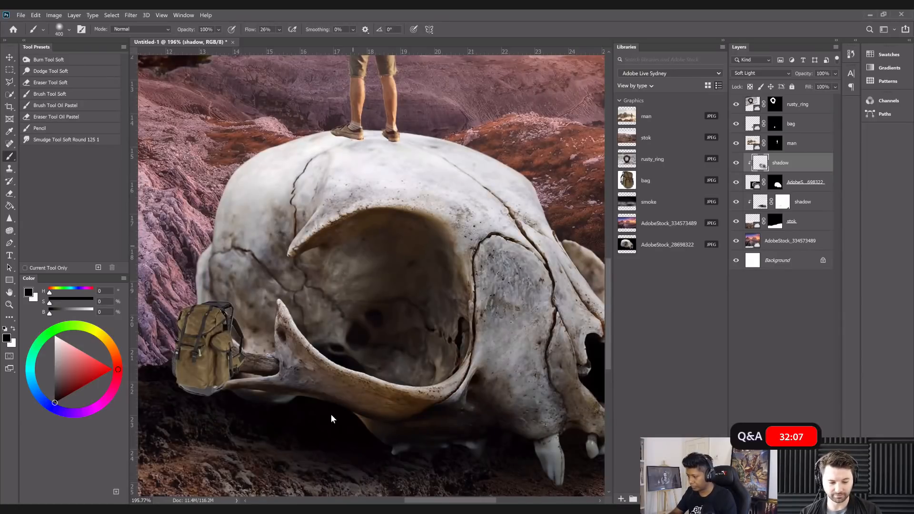
# Shade the front of the skull around the nose opening and teeth with an 80 to 125 px brush.
pyautogui.scroll(1, 392, 291)
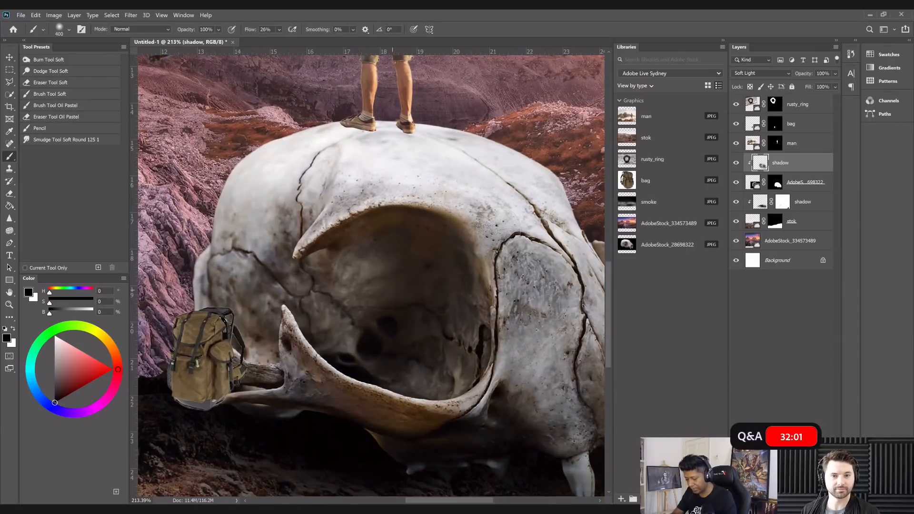
pyautogui.scroll(-1, 499, 228)
pyautogui.moveTo(595, 256); pyautogui.dragTo(470, 222)
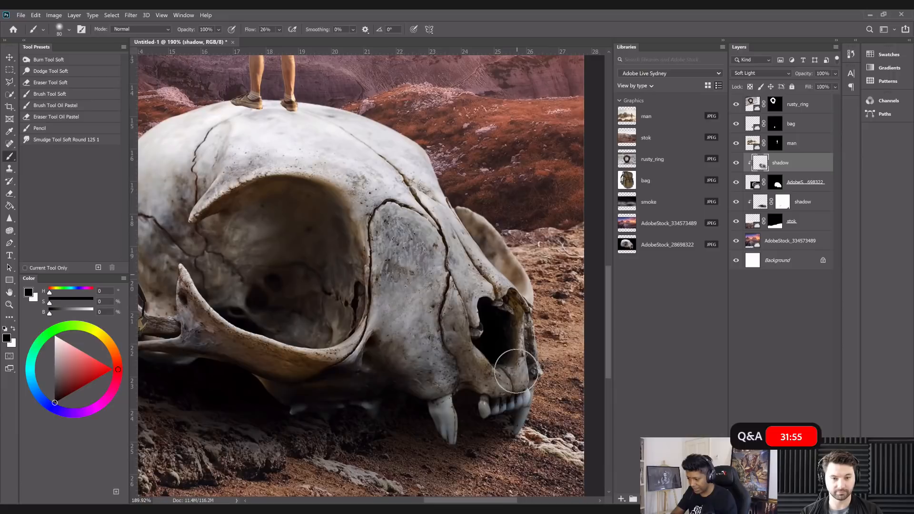
pyautogui.press(']')
pyautogui.press(']')
pyautogui.press(']')
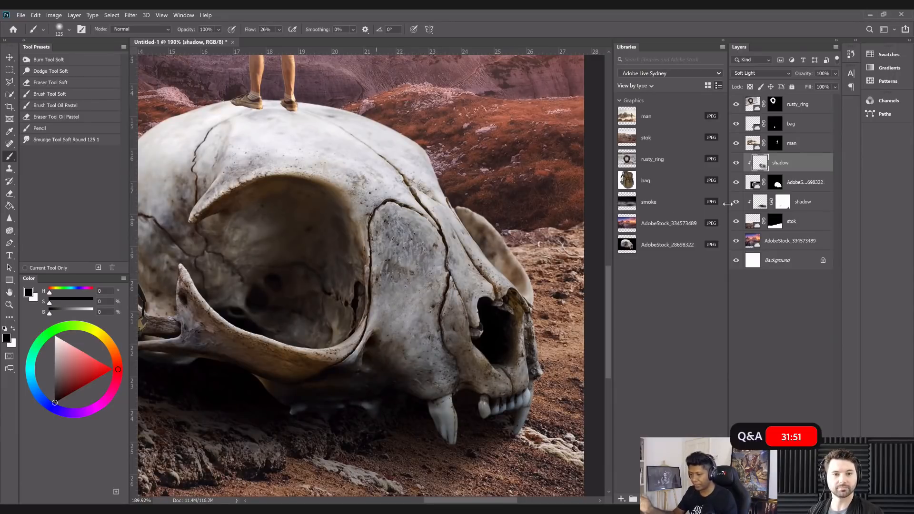
# Compare the whole composite with the skull's shadow layer hidden and shown.
pyautogui.hotkey('ctrl', '0')
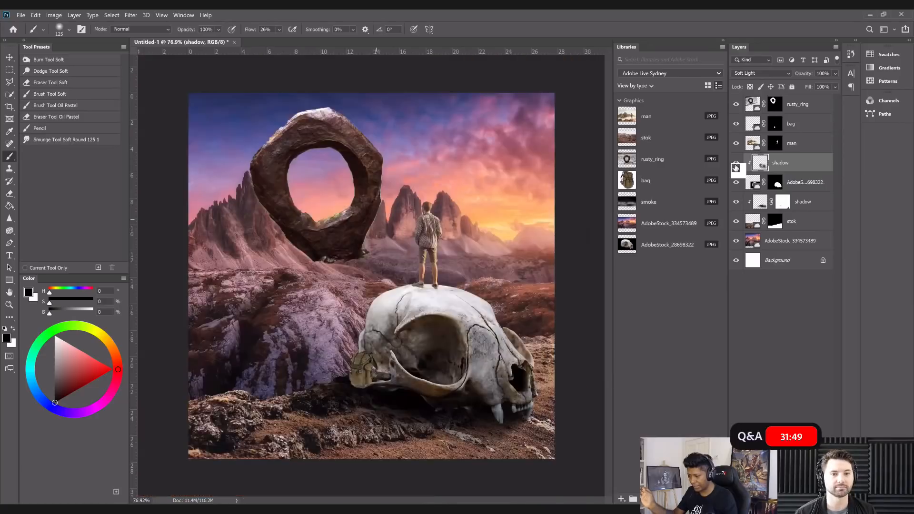
pyautogui.click(735, 164)
pyautogui.click(736, 164)
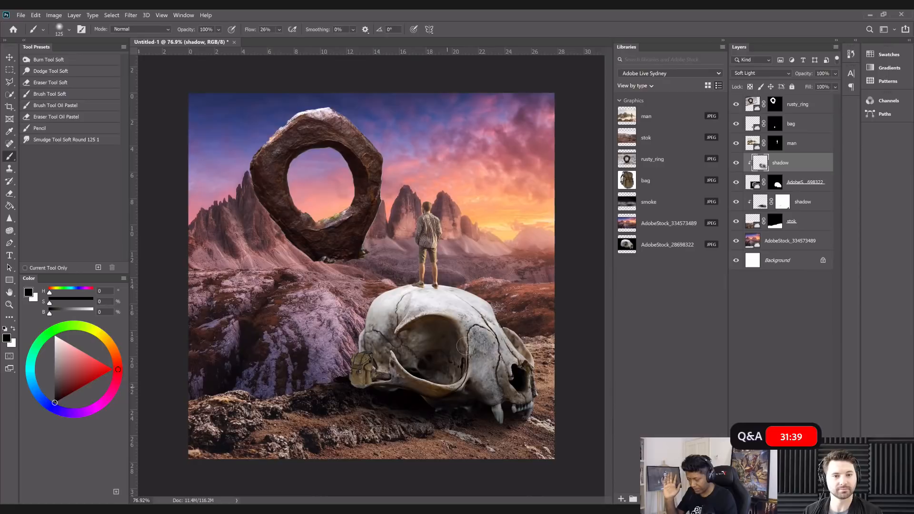
# Add a clipped layer directly above the skull layer and name it shadow.
pyautogui.click(811, 186)
pyautogui.hotkey('ctrl', 'shift', 'alt', 'n')
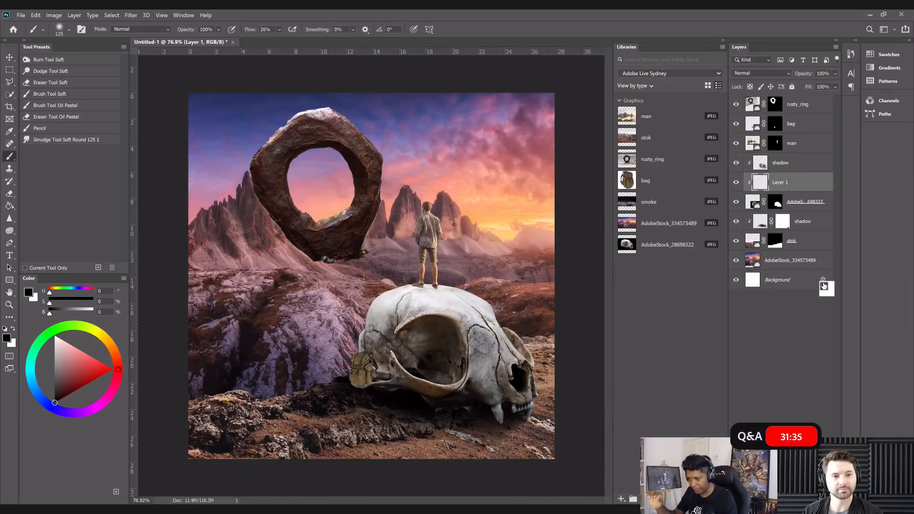
pyautogui.doubleClick(778, 182)
pyautogui.write('shadow')
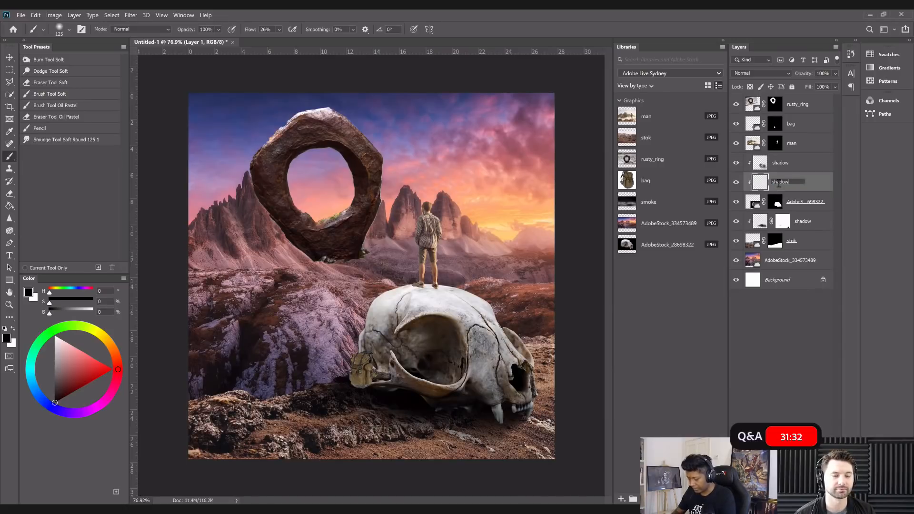
pyautogui.press('Return')
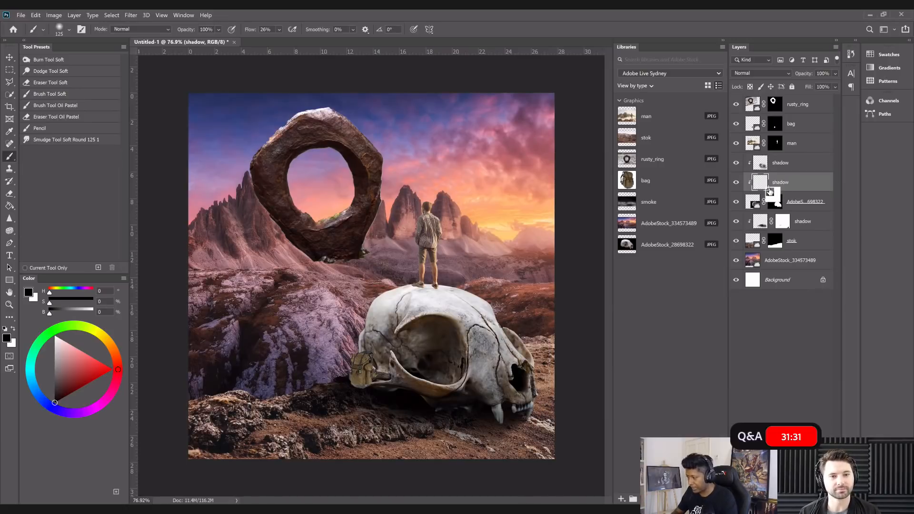
# Draw a black-to-transparent linear gradient on the new shadow layer from below the canvas diagonally up to the top of the skull.
pyautogui.click(8, 206)
pyautogui.click(6, 208)
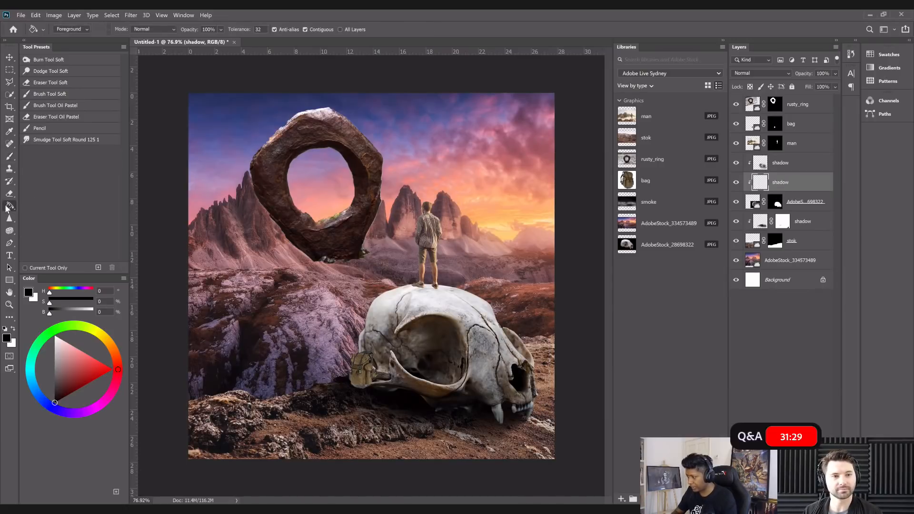
pyautogui.click(35, 208)
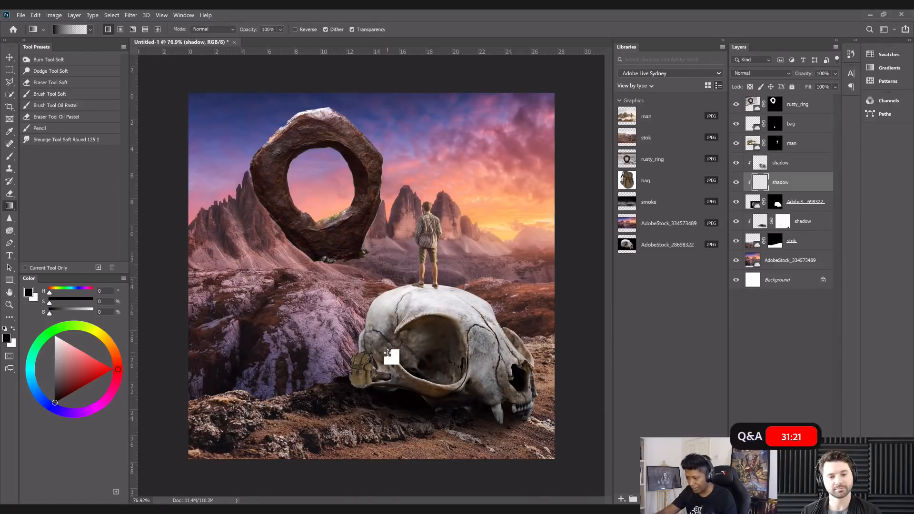
pyautogui.scroll(-3, 347, 444)
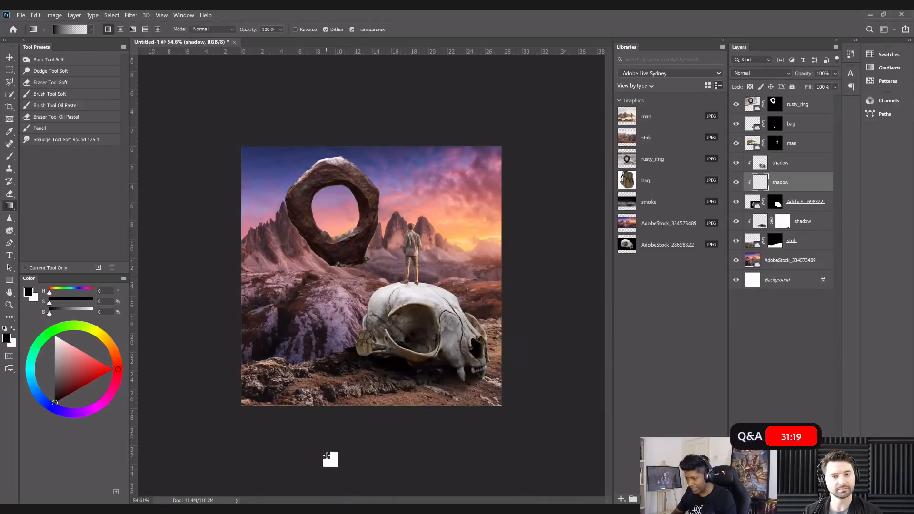
pyautogui.moveTo(326, 455); pyautogui.dragTo(434, 285)
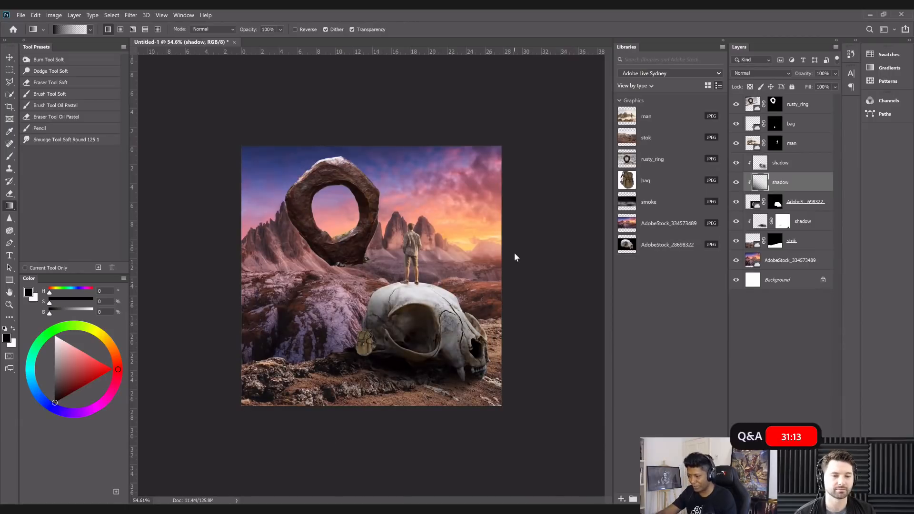
pyautogui.hotkey('ctrl', '0')
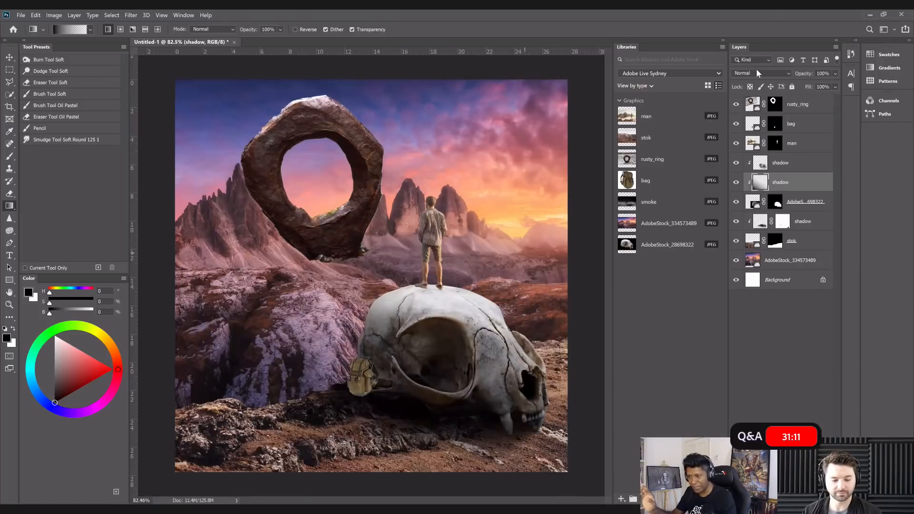
# Compare the skull with each of its two clipped shadow layers hidden and shown, at several zoom levels.
pyautogui.hotkey('ctrl', '-')
pyautogui.click(736, 165)
pyautogui.click(737, 165)
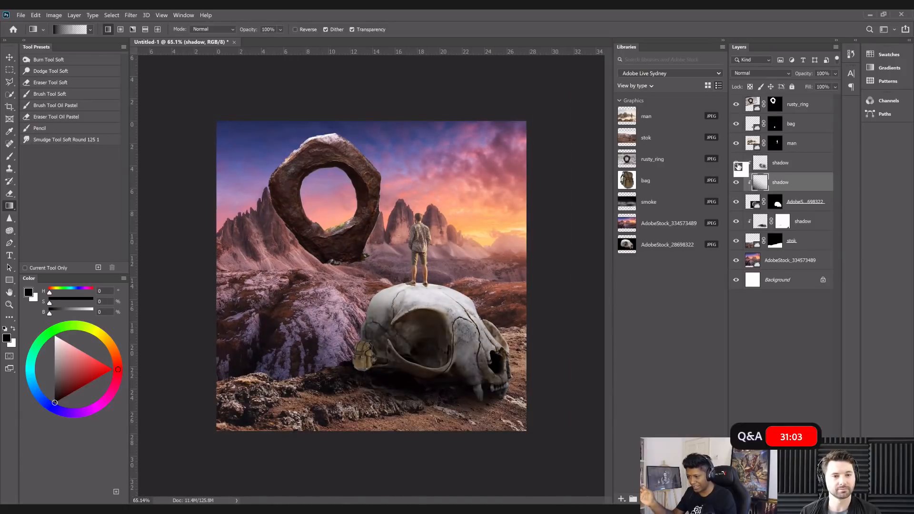
pyautogui.click(737, 186)
pyautogui.click(738, 185)
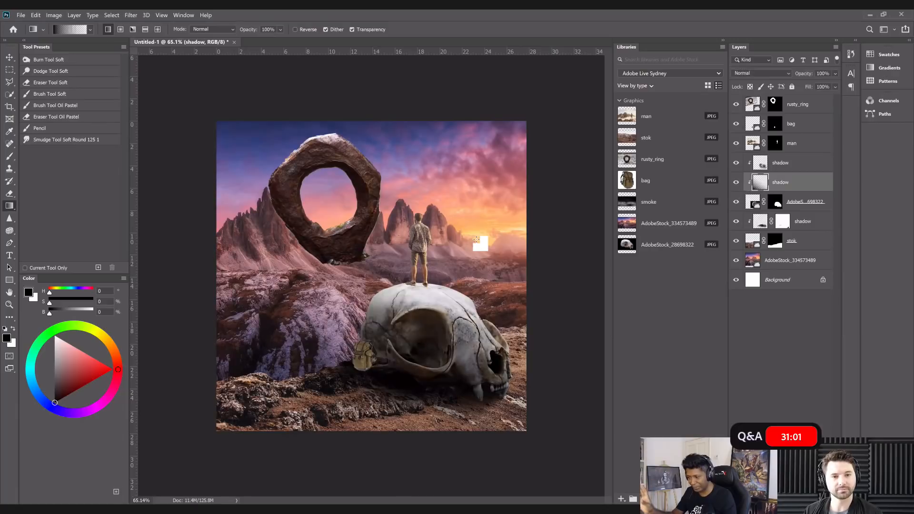
pyautogui.hotkey('ctrl', '-')
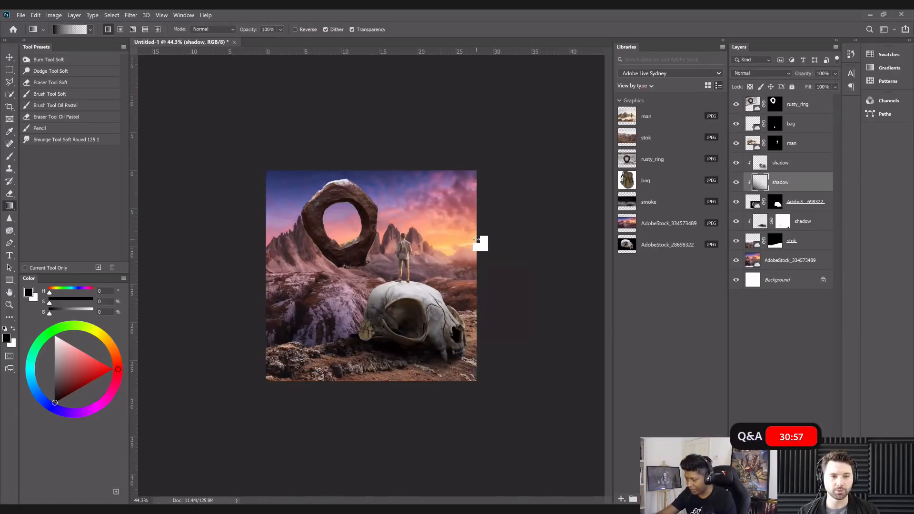
pyautogui.scroll(5, 476, 240)
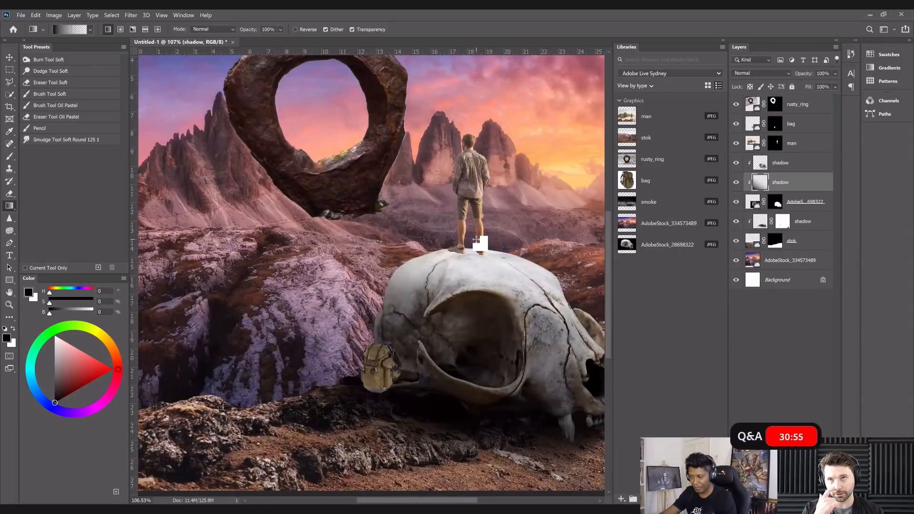
# Preview Hard Light, Linear Burn and other blend modes on the skull's upper clipped shadow layer while keeping Soft Light.
pyautogui.scroll(4, 476, 239)
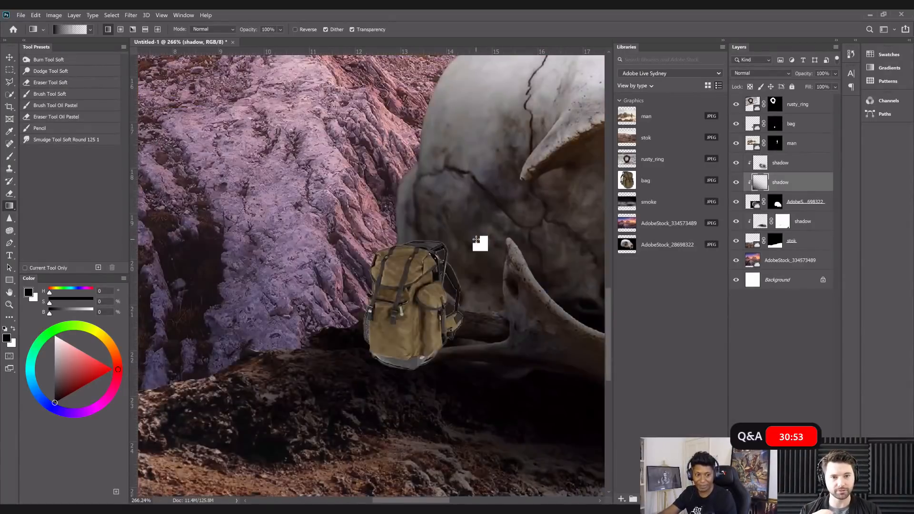
pyautogui.scroll(-3, 476, 240)
pyautogui.scroll(-2, 476, 240)
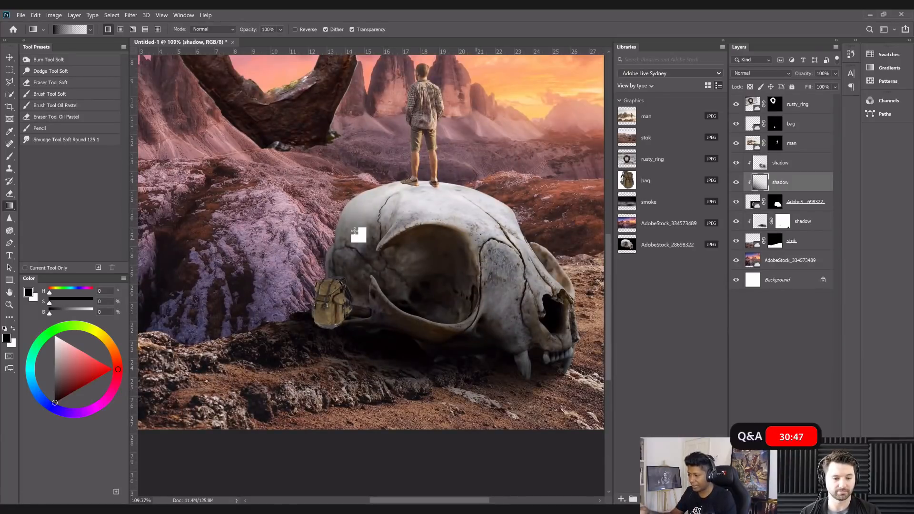
pyautogui.scroll(3, 356, 231)
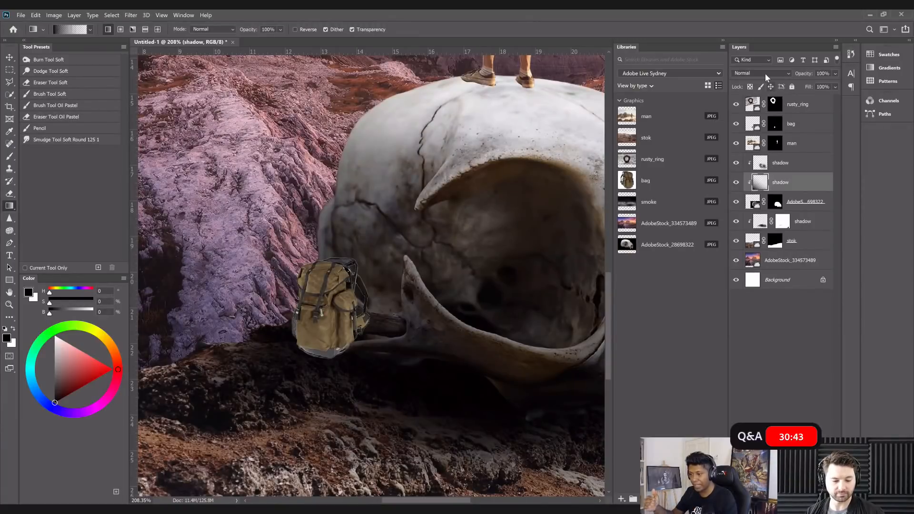
pyautogui.click(784, 167)
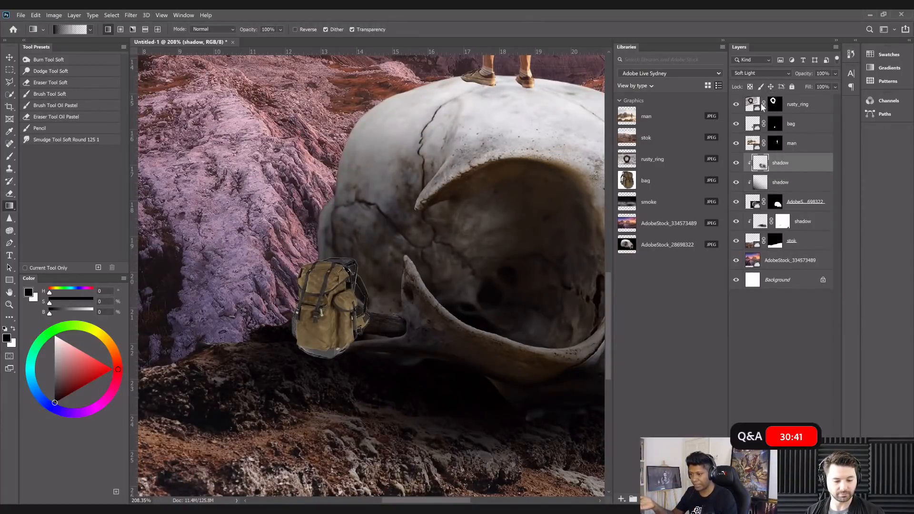
pyautogui.click(757, 72)
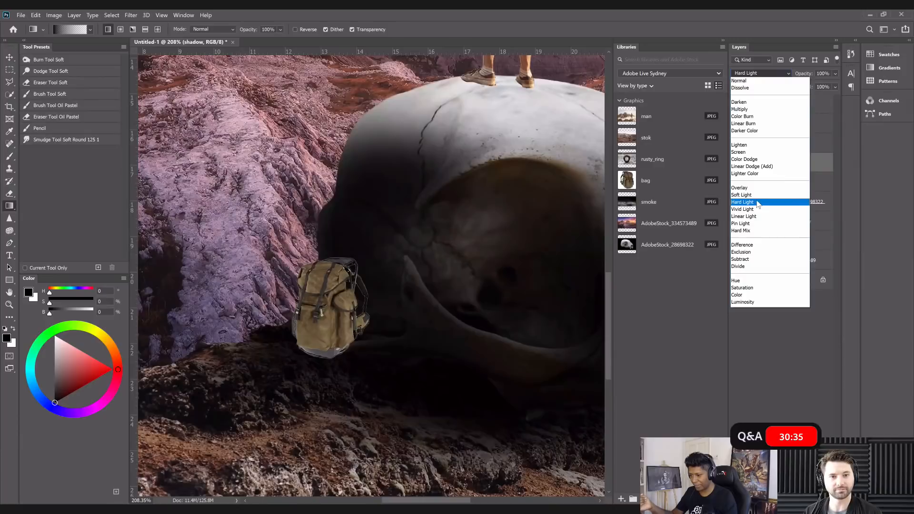
pyautogui.click(751, 195)
pyautogui.click(759, 76)
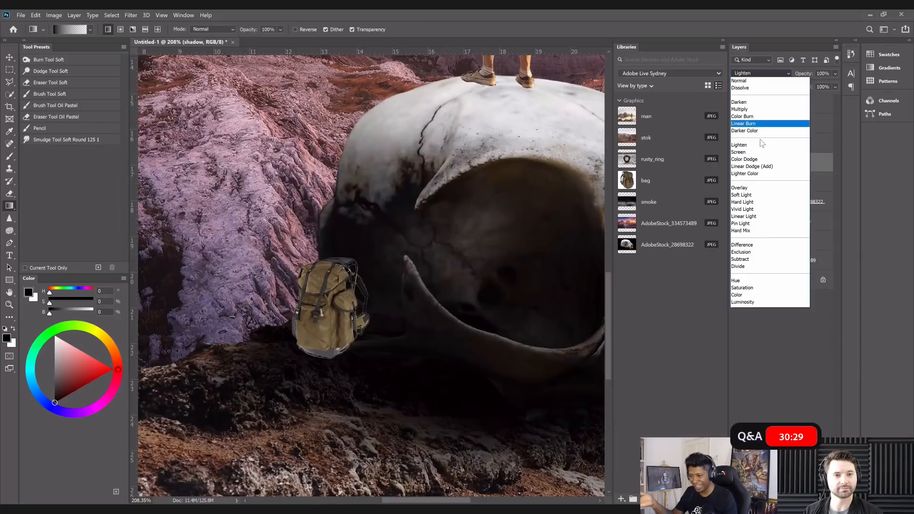
pyautogui.click(628, 225)
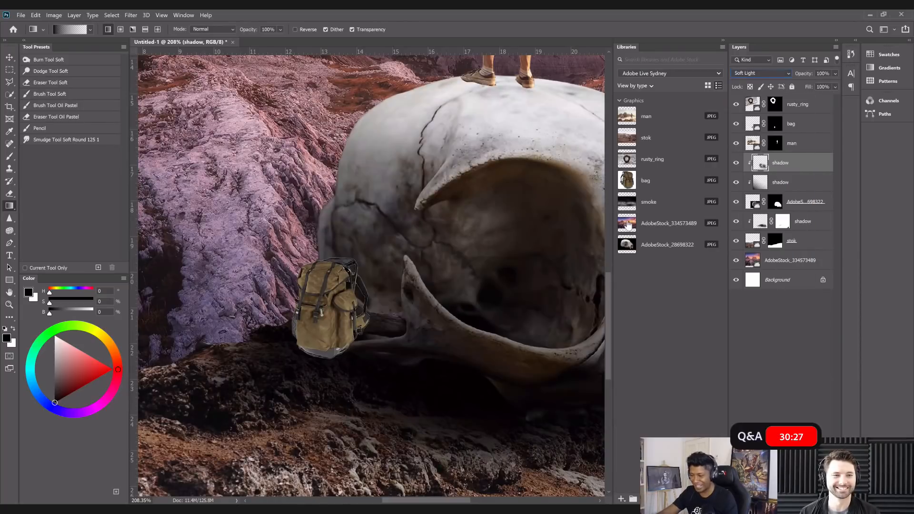
# Shrink the bag layer's mask with the Minimum filter at a 1-pixel radius, preserving Squareness, after comparing its preview on and off.
pyautogui.hotkey('ctrl', '0')
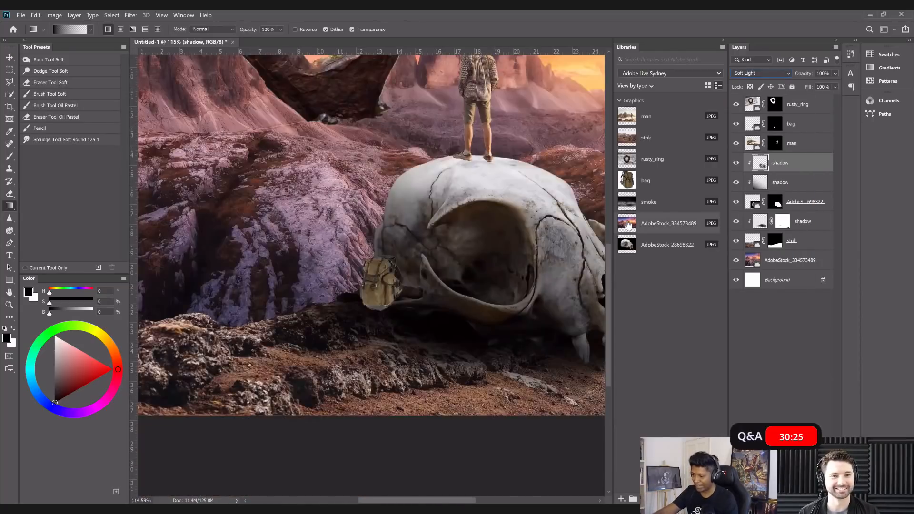
pyautogui.scroll(2, 445, 255)
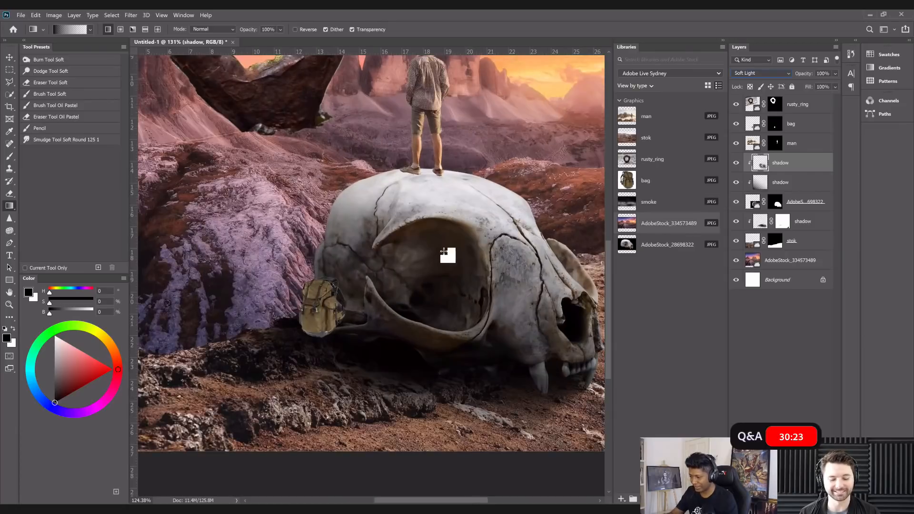
pyautogui.hotkey('ctrl', '+')
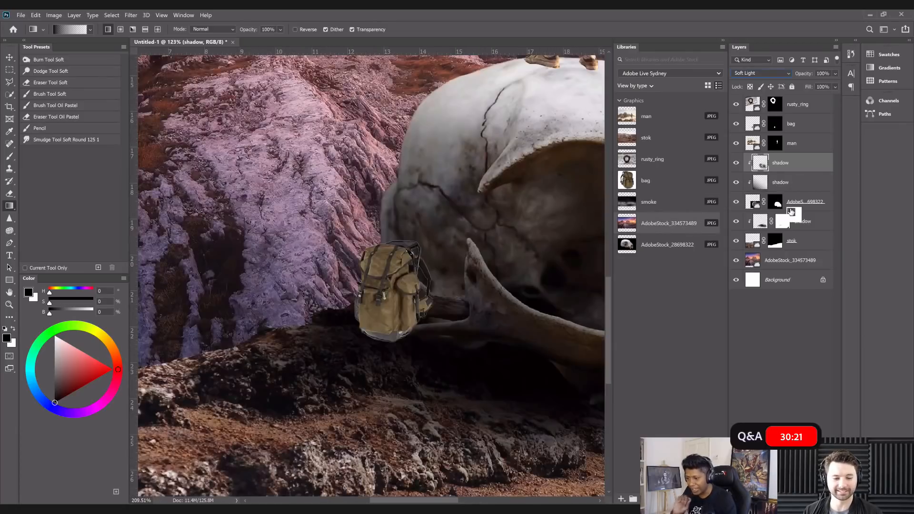
pyautogui.hotkey('ctrl', '+')
pyautogui.click(803, 129)
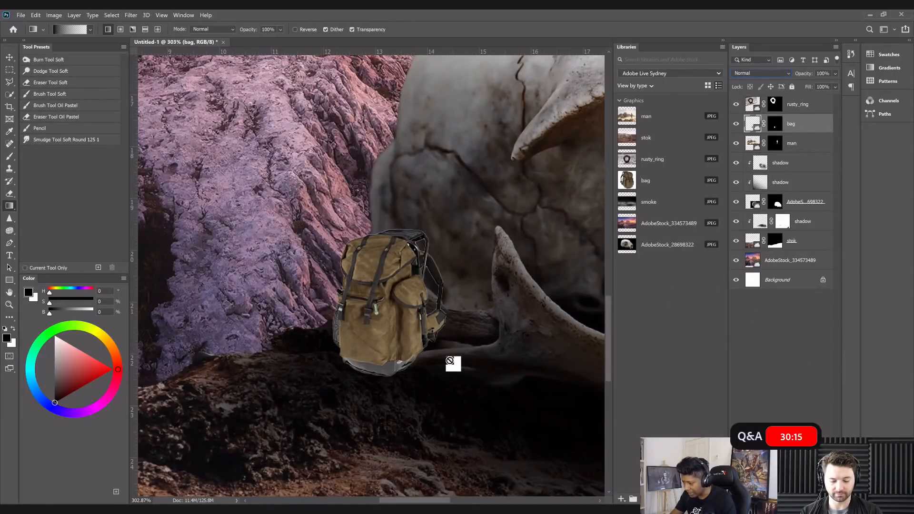
pyautogui.scroll(1, 457, 357)
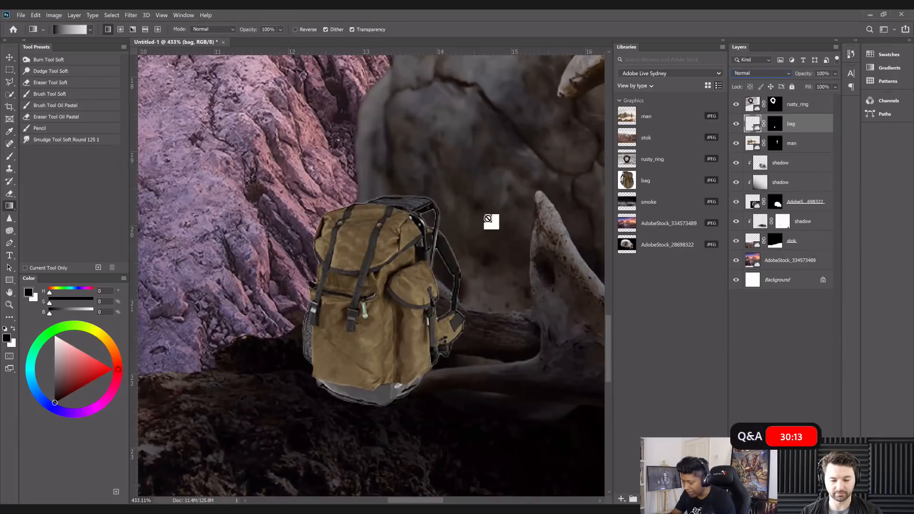
pyautogui.scroll(1, 492, 222)
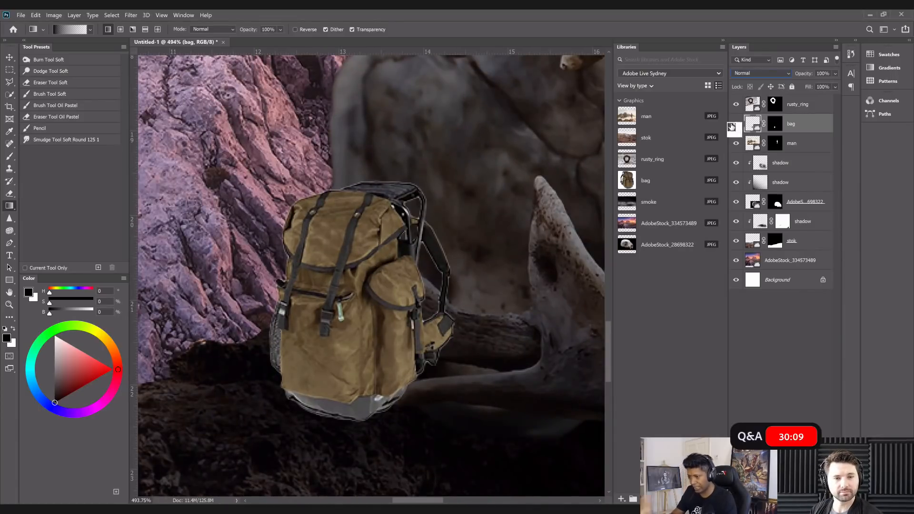
pyautogui.click(776, 124)
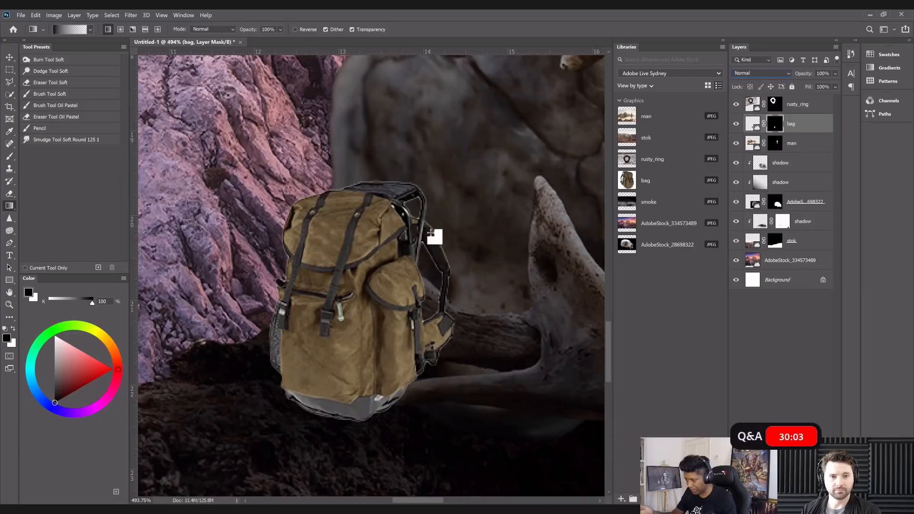
pyautogui.click(133, 15)
pyautogui.moveTo(196, 199)
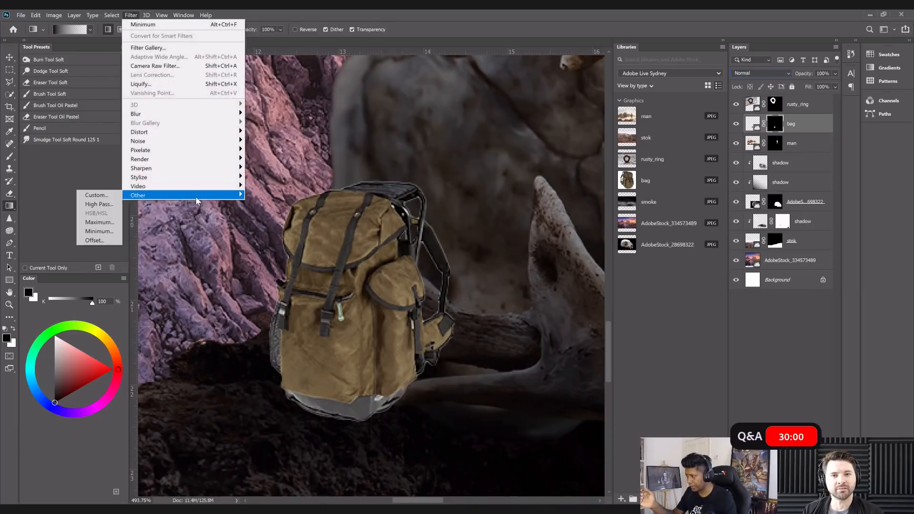
pyautogui.click(99, 231)
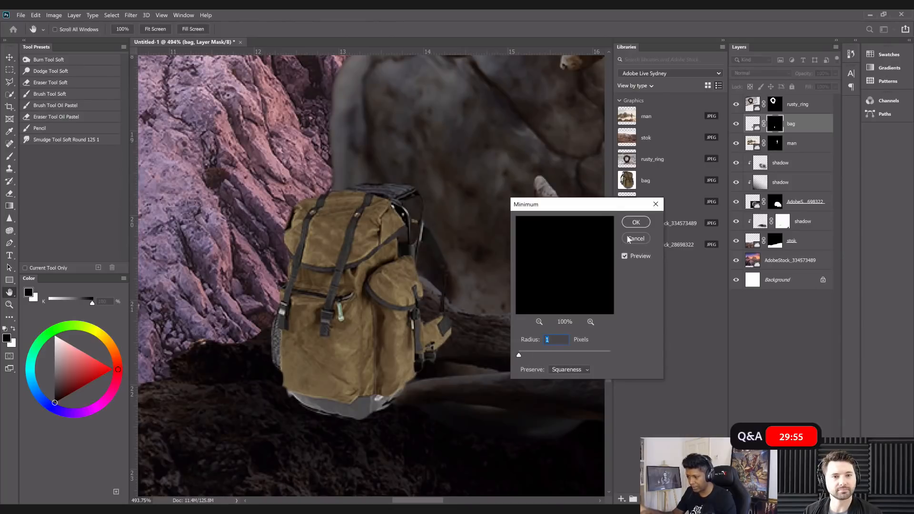
pyautogui.click(630, 260)
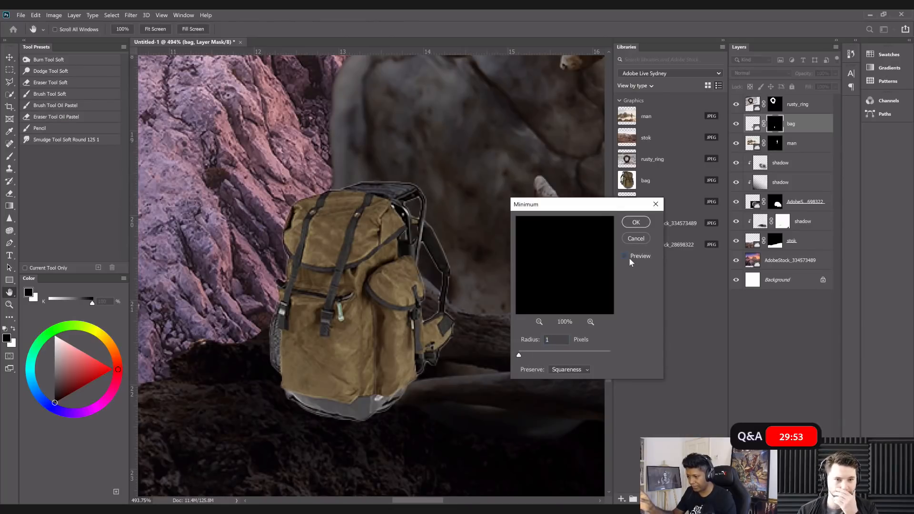
pyautogui.click(630, 262)
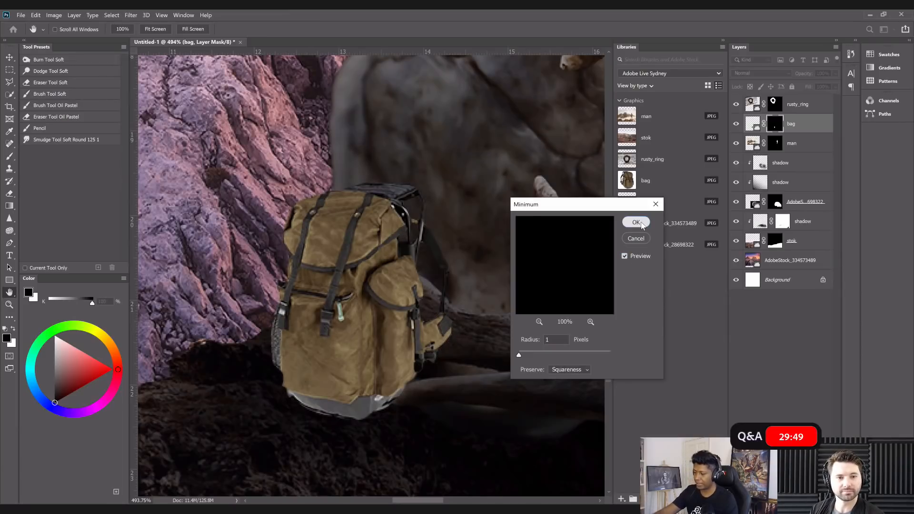
pyautogui.click(640, 225)
# Examine the backpack's edges against the skull and the ground at several zoom levels.
pyautogui.hotkey('ctrl', '-')
pyautogui.hotkey('ctrl', '-')
pyautogui.hotkey('ctrl', '-')
pyautogui.hotkey('ctrl', '-')
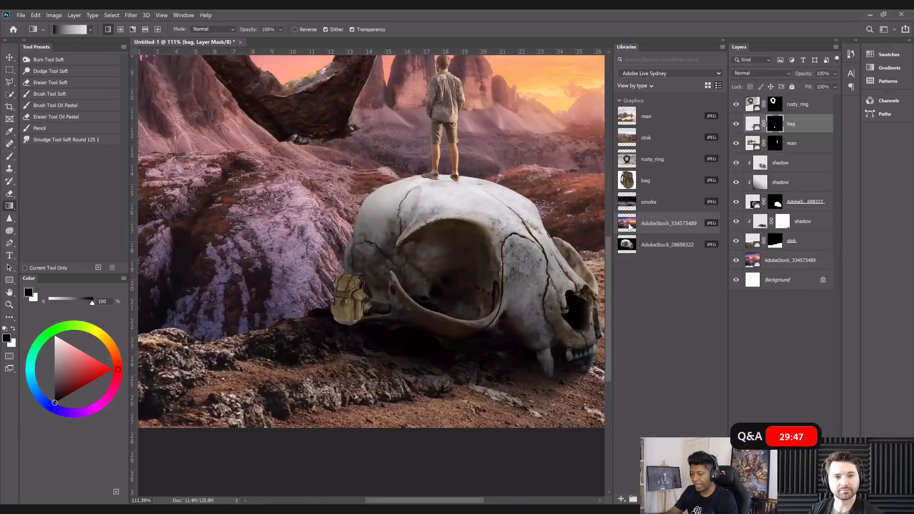
pyautogui.hotkey('ctrl', '+')
pyautogui.hotkey('ctrl', '+')
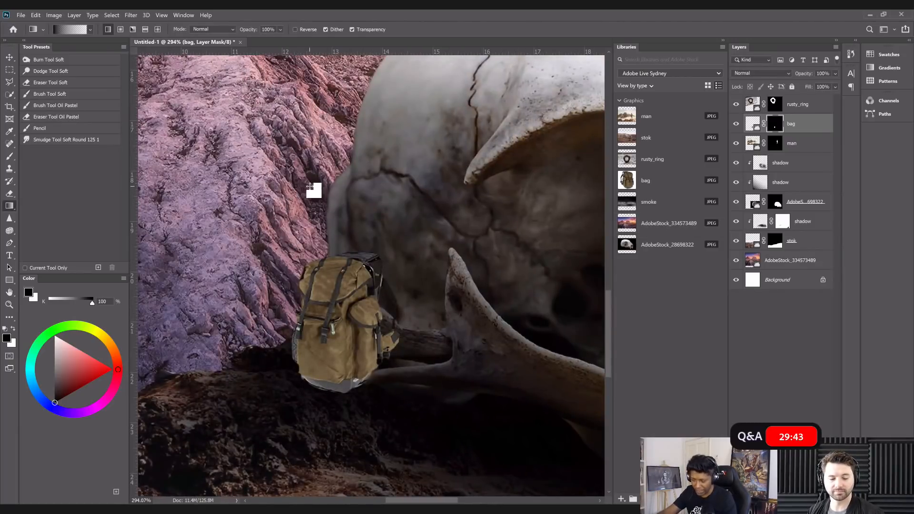
pyautogui.scroll(-2, 310, 187)
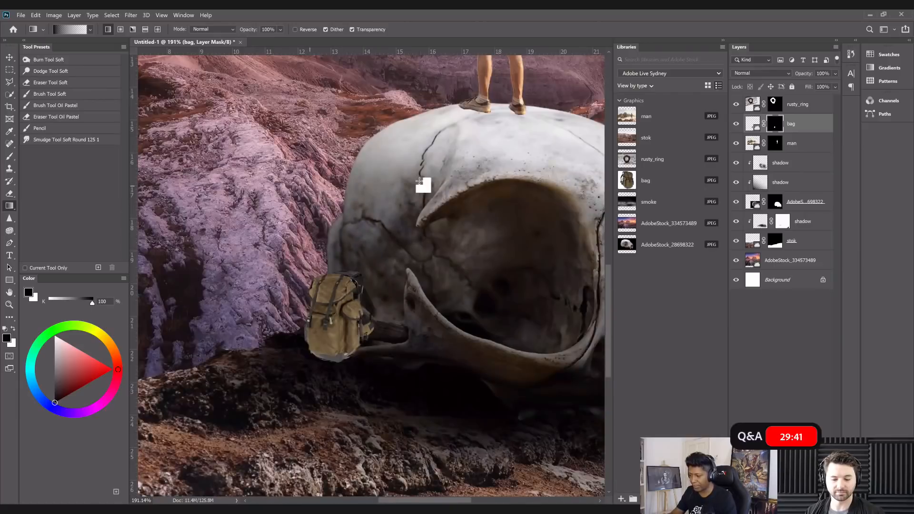
pyautogui.scroll(1, 404, 228)
pyautogui.scroll(-1, 374, 260)
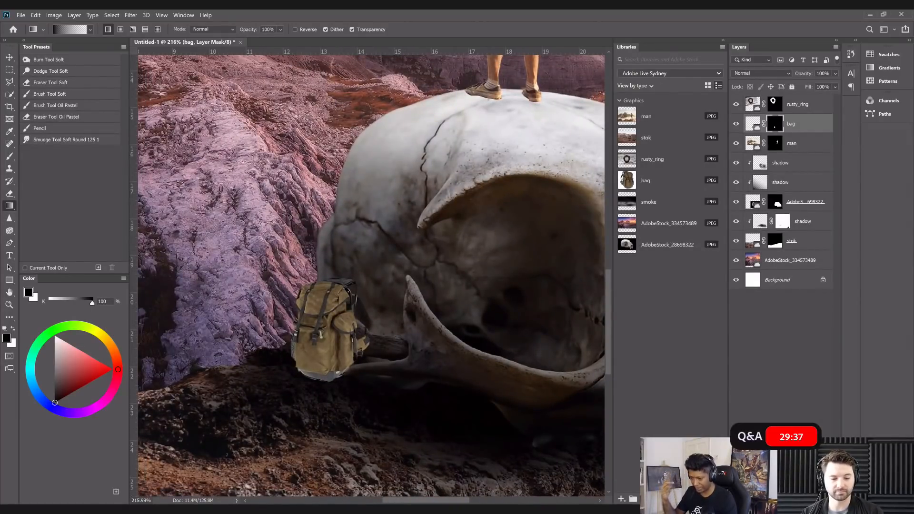
# Add a layer clipped to the bag layer and name it shadow.
pyautogui.hotkey('ctrl', 'shift', 'alt', 'n')
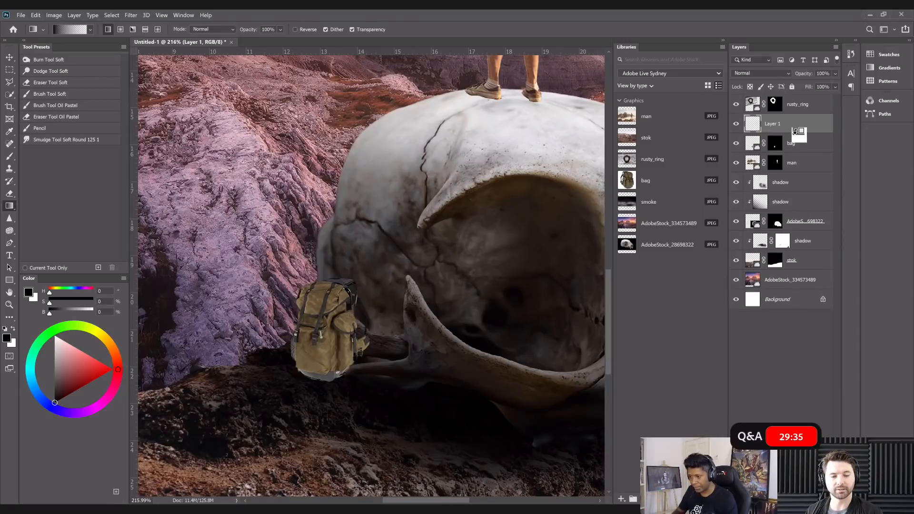
pyautogui.keyDown('alt'); pyautogui.click(795, 129); pyautogui.keyUp('alt')
pyautogui.doubleClick(783, 124)
pyautogui.write('shadow')
pyautogui.press('Return')
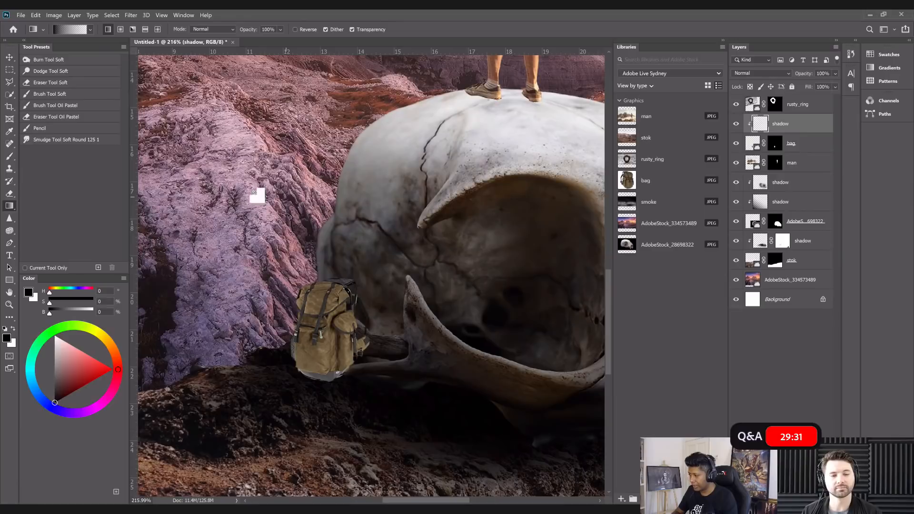
# Paint soft black shading along the backpack's base and shaded side using a brush reduced to 60 px.
pyautogui.press('b')
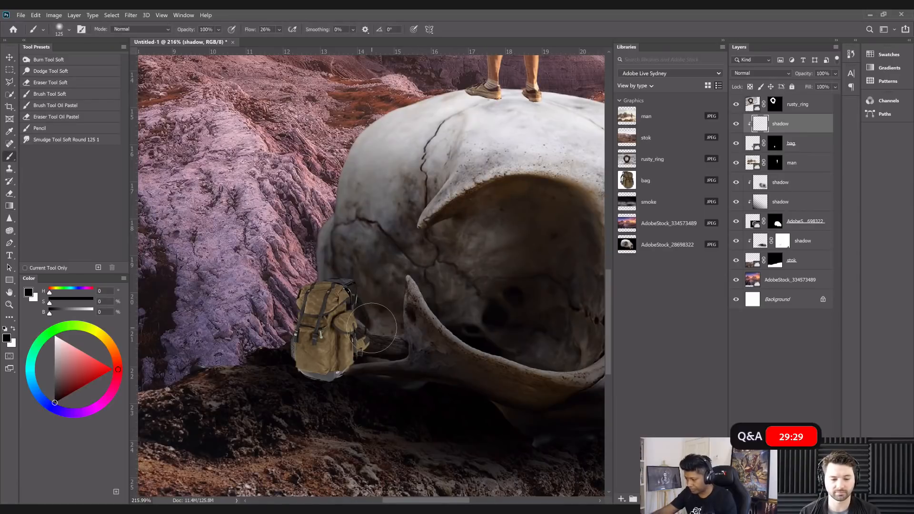
pyautogui.moveTo(306, 356); pyautogui.dragTo(344, 358)
pyautogui.press('[')
pyautogui.press('[')
pyautogui.press('[')
pyautogui.press('[')
pyautogui.press('[')
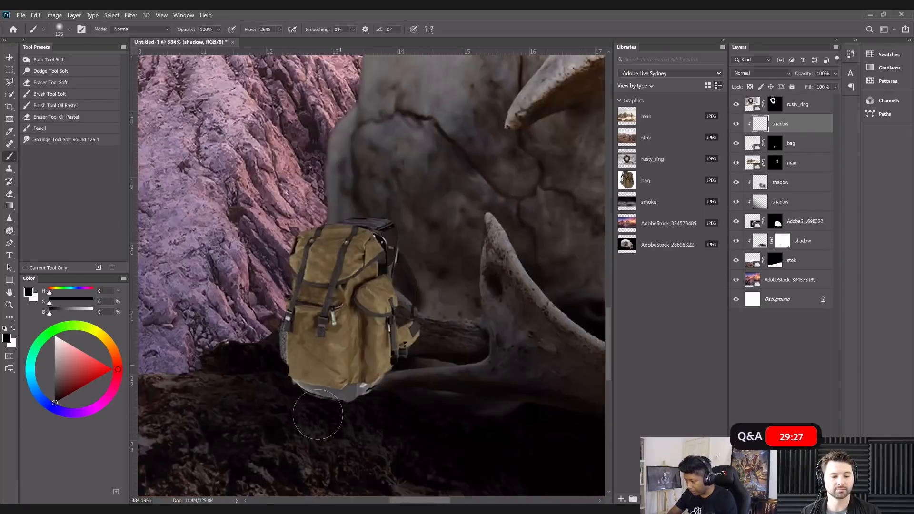
pyautogui.moveTo(300, 405)
pyautogui.mouseDown()
pyautogui.moveTo(339, 417)
pyautogui.moveTo(385, 407)
pyautogui.moveTo(440, 375)
pyautogui.moveTo(411, 389)
pyautogui.moveTo(445, 342)
pyautogui.mouseUp()
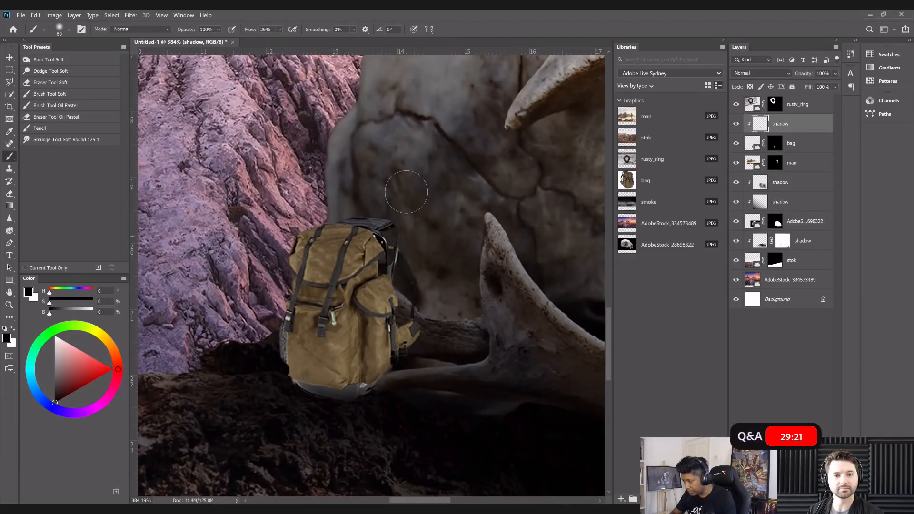
# Deepen the shading around the backpack's lower edges and side pocket using a soft black brush enlarged to 100 px.
pyautogui.press('[')
pyautogui.press(']')
pyautogui.press(']')
pyautogui.press(']')
pyautogui.press(']')
pyautogui.press(']')
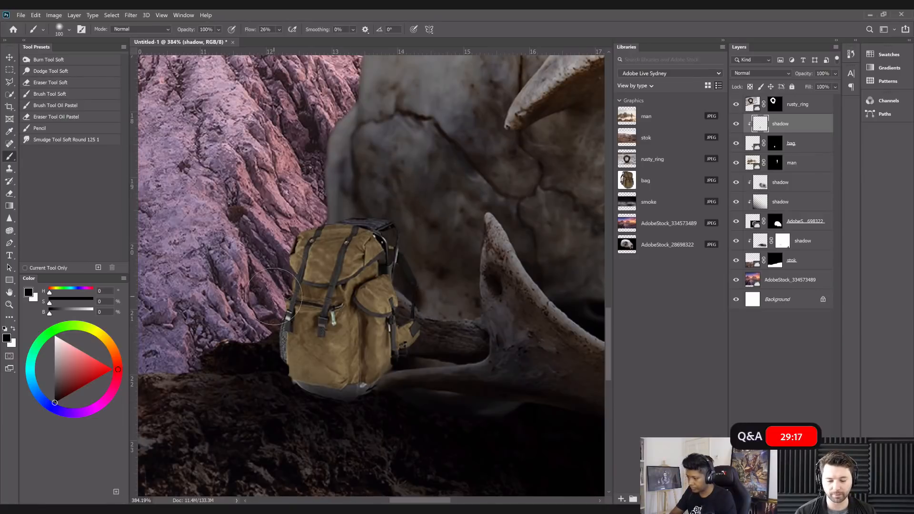
pyautogui.moveTo(262, 363)
pyautogui.mouseDown()
pyautogui.moveTo(267, 390)
pyautogui.moveTo(308, 432)
pyautogui.mouseUp()
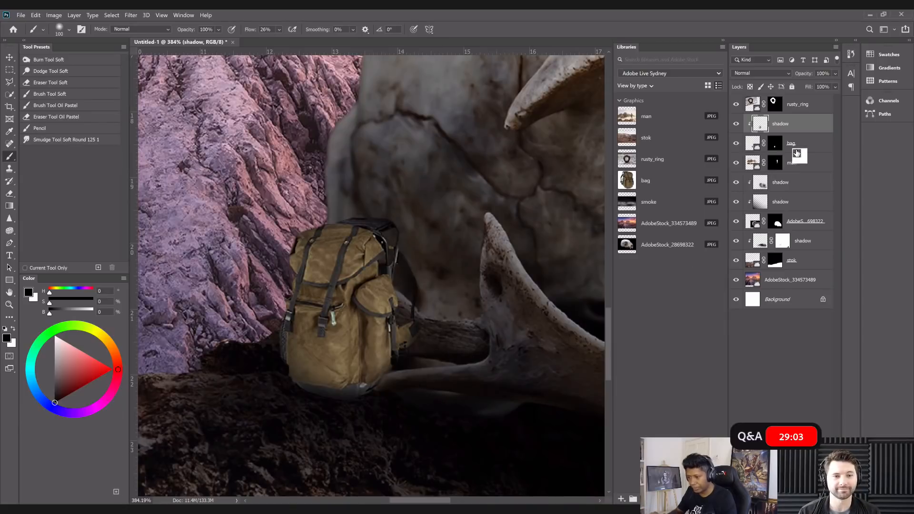
# Add a second clipped layer directly above the bag layer and name it shadow.
pyautogui.click(800, 145)
pyautogui.click(814, 499)
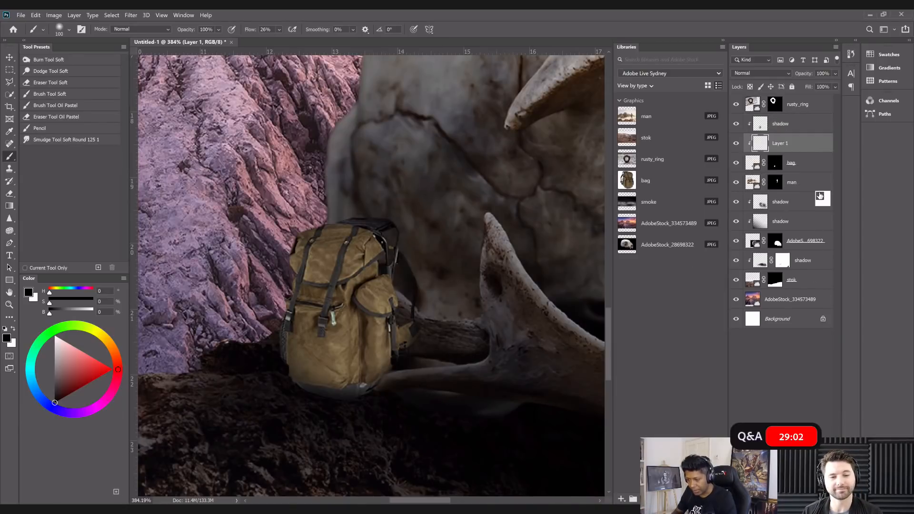
pyautogui.doubleClick(781, 143)
pyautogui.write('shadow')
pyautogui.press('Return')
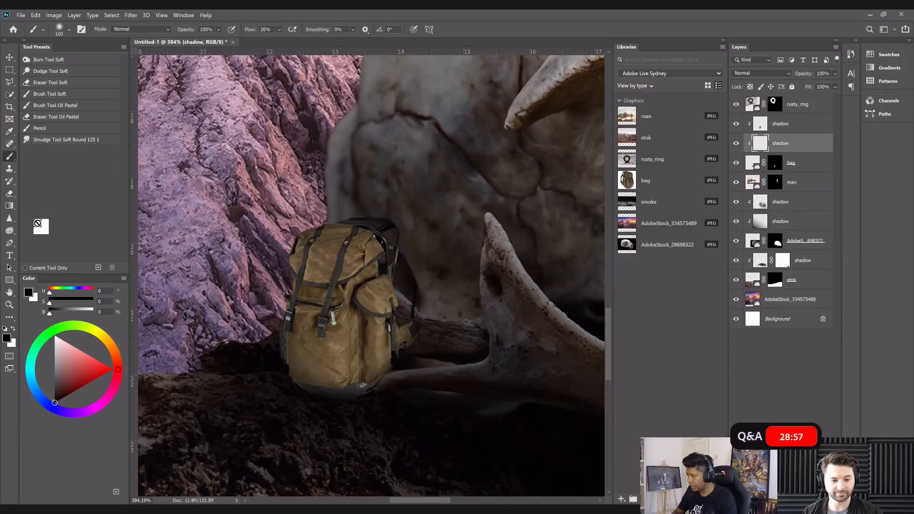
# Draw a black-to-transparent linear gradient on the new shadow layer clipped to the backpack.
pyautogui.click(10, 205)
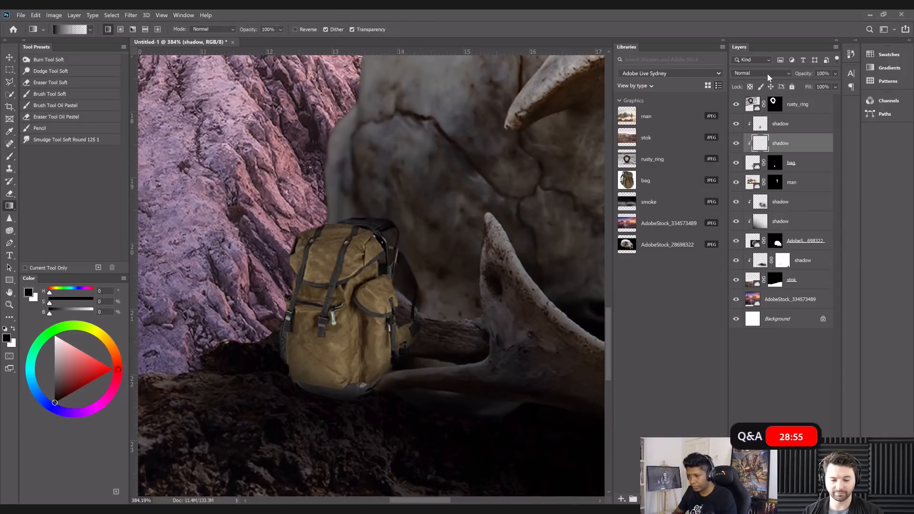
pyautogui.scroll(-1, 401, 285)
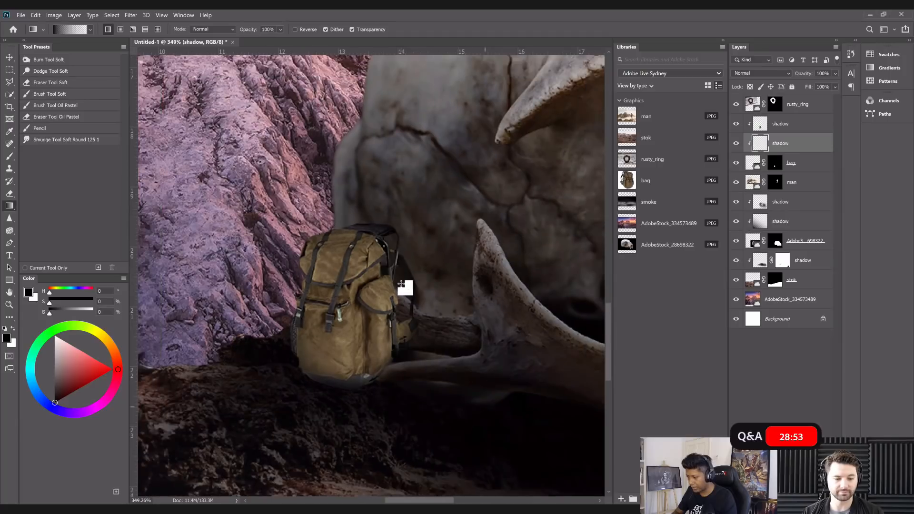
pyautogui.scroll(-3, 370, 438)
pyautogui.scroll(-3, 380, 255)
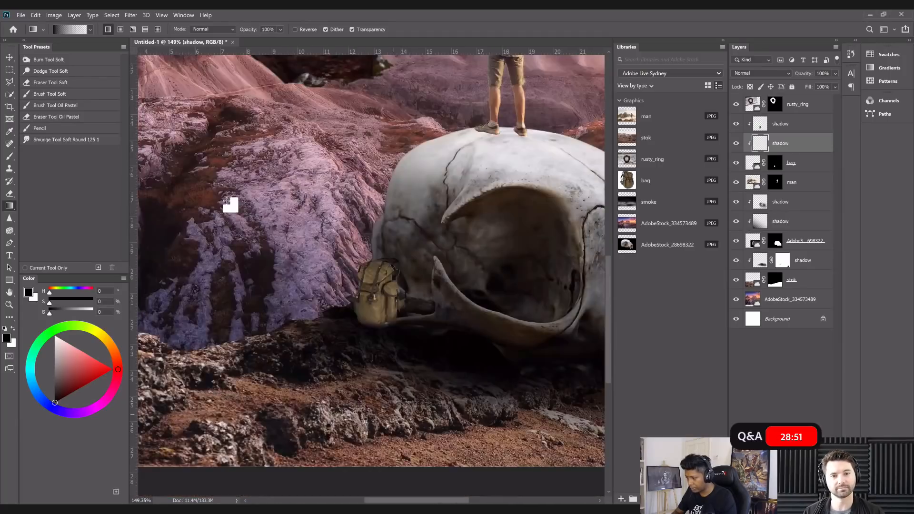
pyautogui.click(9, 57)
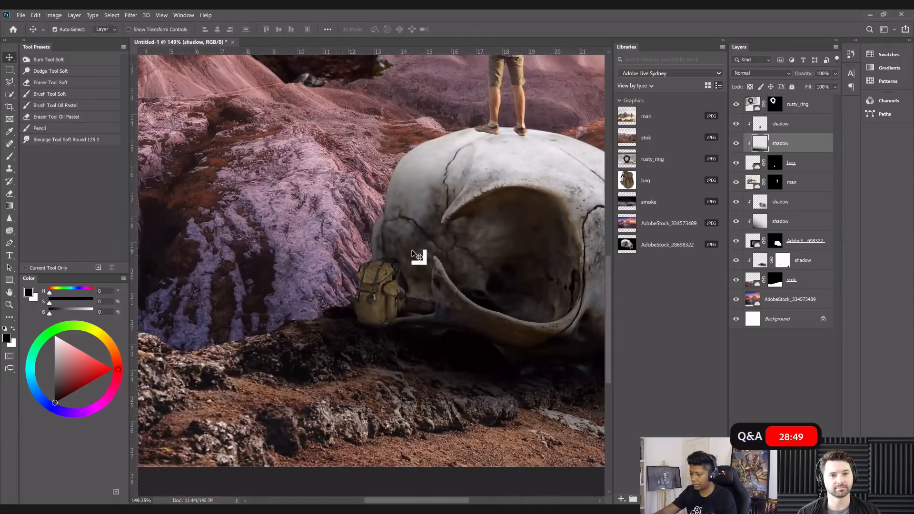
# Compare the backpack with its upper shadow layer hidden and shown, and examine its shading both up close and in the full composition.
pyautogui.hotkey('ctrl', '0')
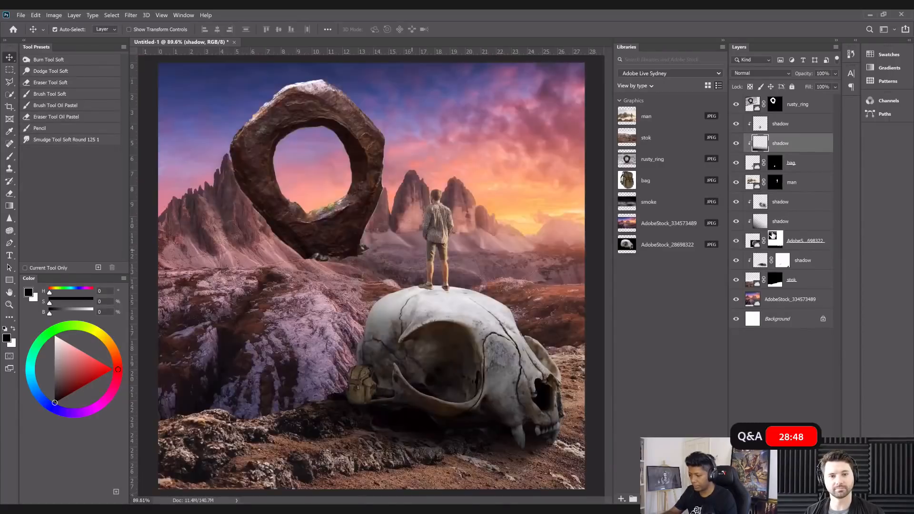
pyautogui.keyDown('alt'); pyautogui.click(760, 149); pyautogui.keyUp('alt')
pyautogui.click(735, 124)
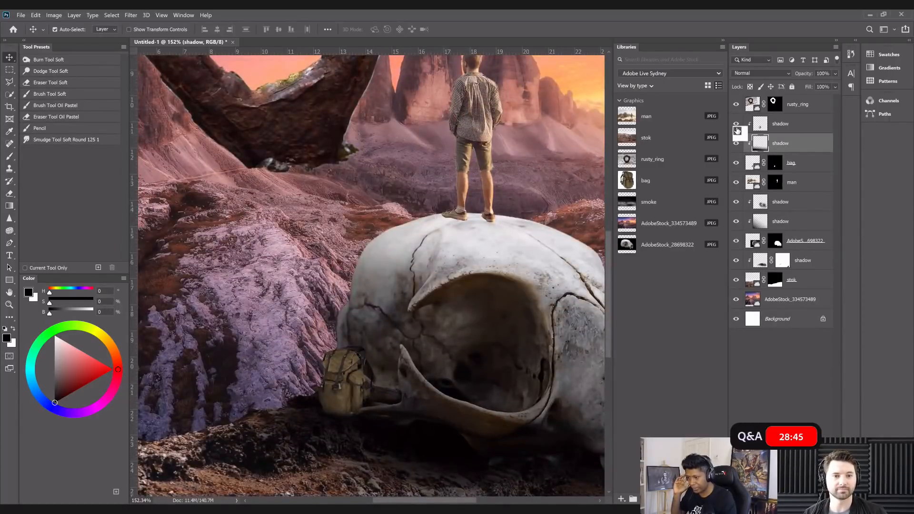
pyautogui.click(736, 123)
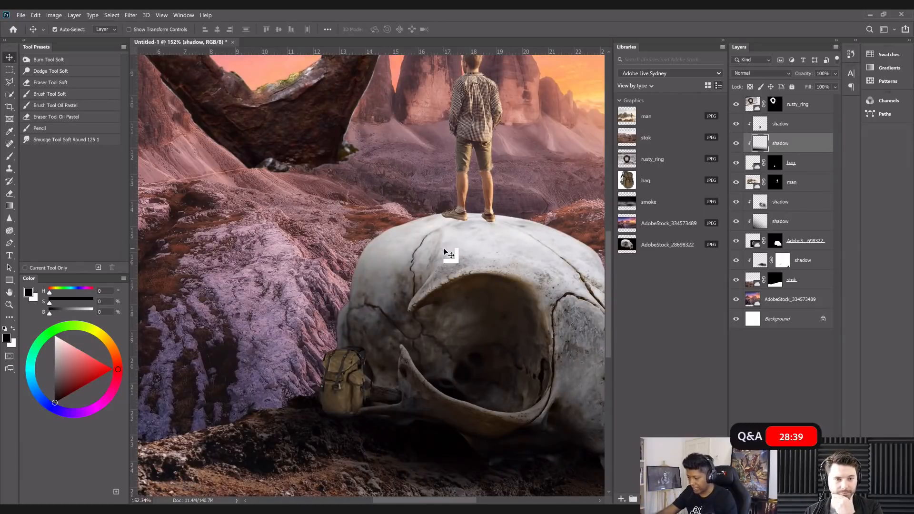
pyautogui.scroll(4, 443, 249)
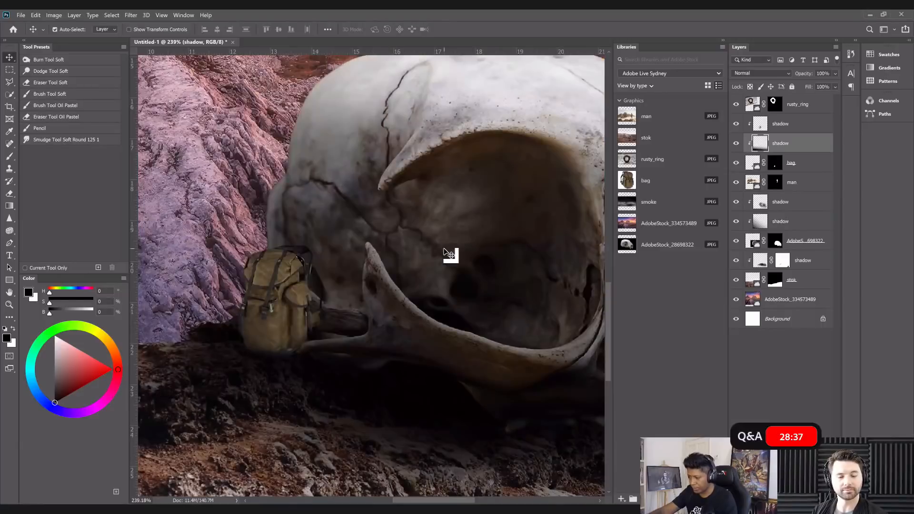
pyautogui.scroll(-2, 443, 249)
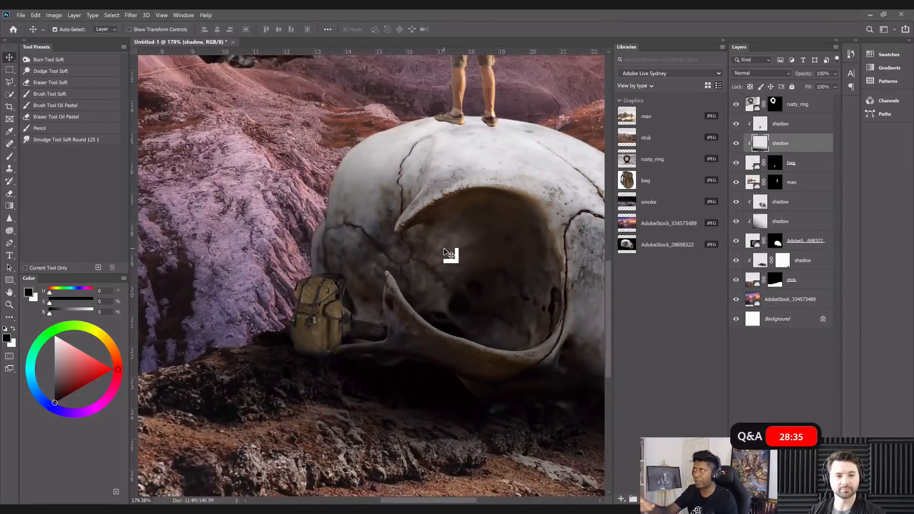
pyautogui.scroll(-2, 444, 252)
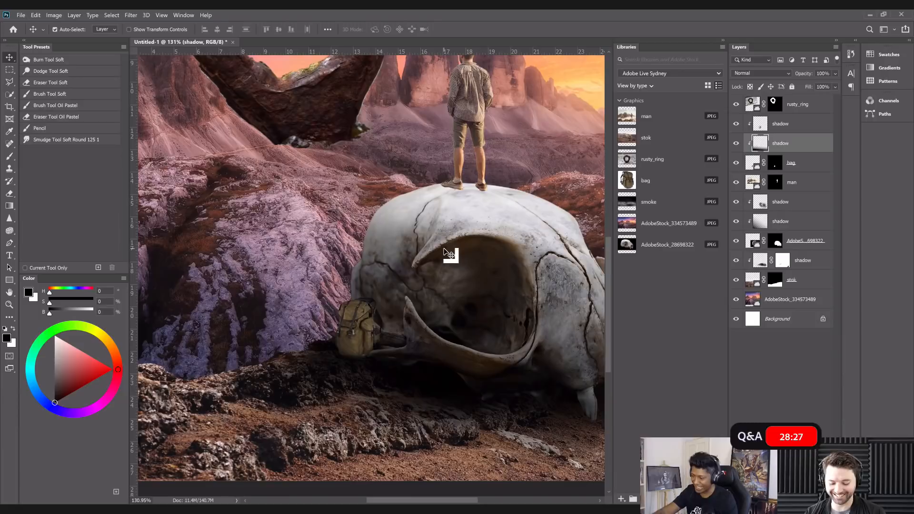
pyautogui.hotkey('ctrl', '0')
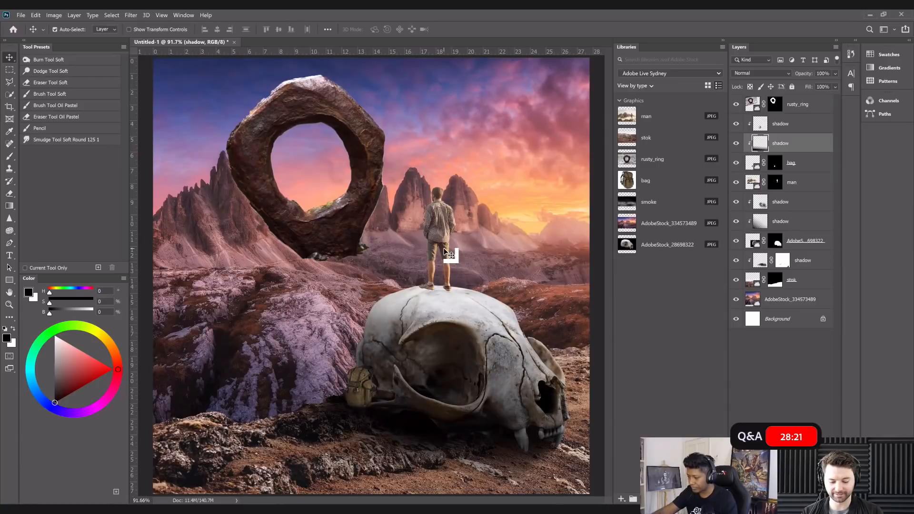
pyautogui.scroll(8, 444, 249)
pyautogui.scroll(-1, 444, 248)
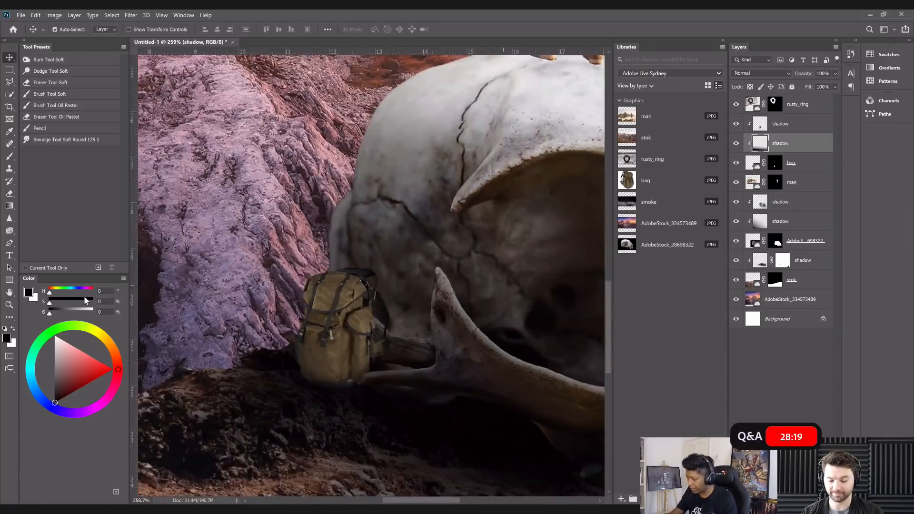
pyautogui.click(9, 293)
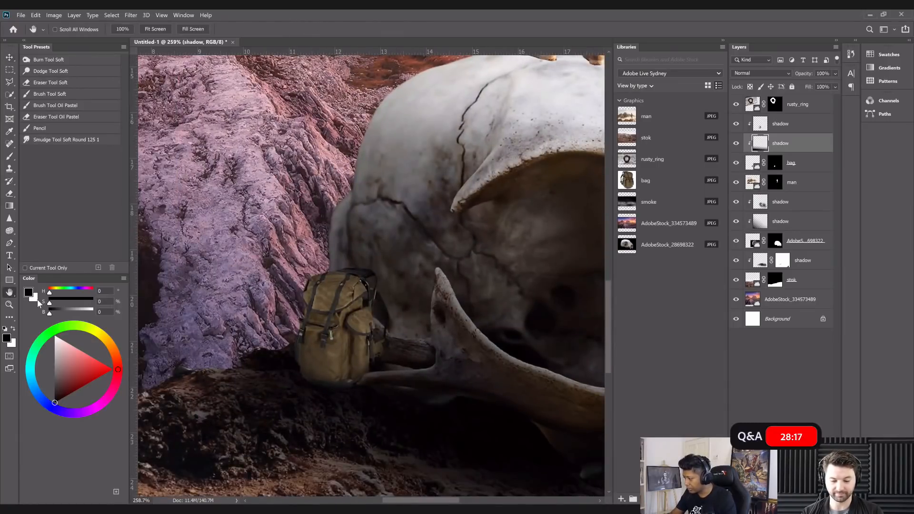
pyautogui.hotkey('ctrl', '0')
pyautogui.press('r')
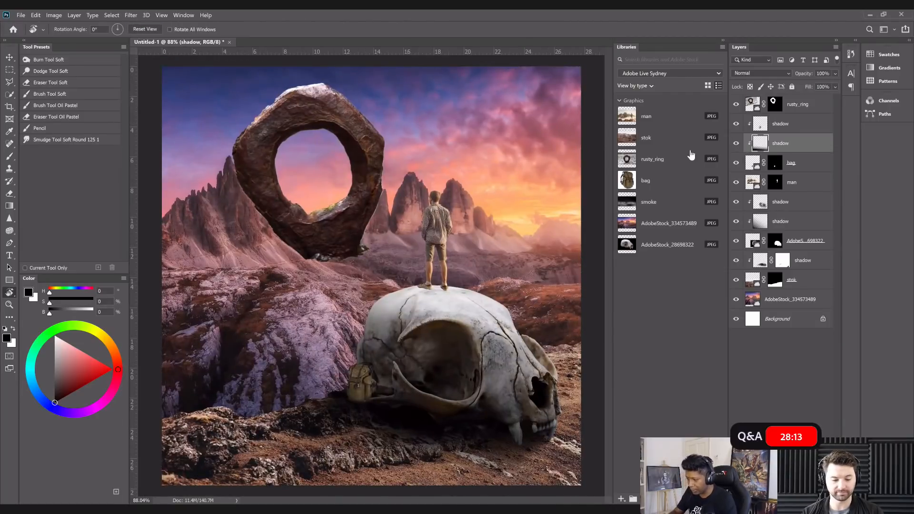
# Add a clipped layer directly above the stok ground layer and name it bag shadow.
pyautogui.scroll(6, 825, 264)
pyautogui.scroll(4, 799, 284)
pyautogui.click(799, 282)
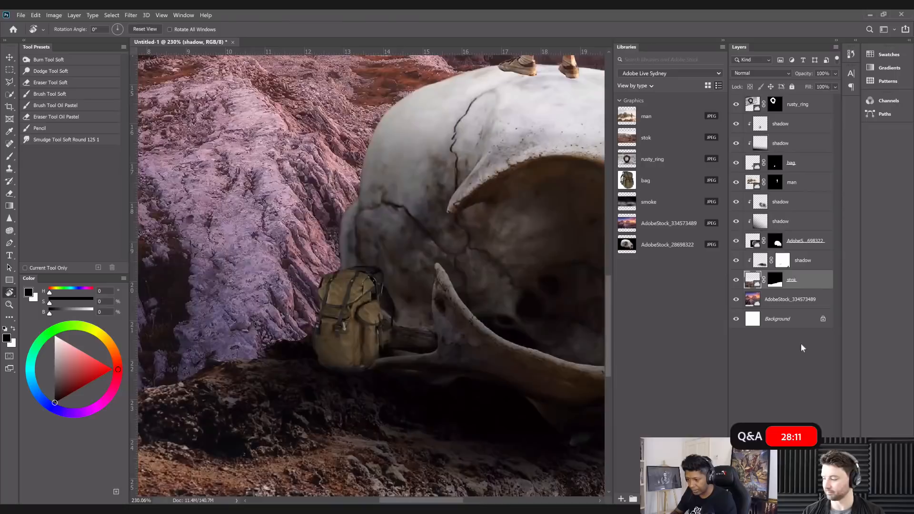
pyautogui.click(815, 499)
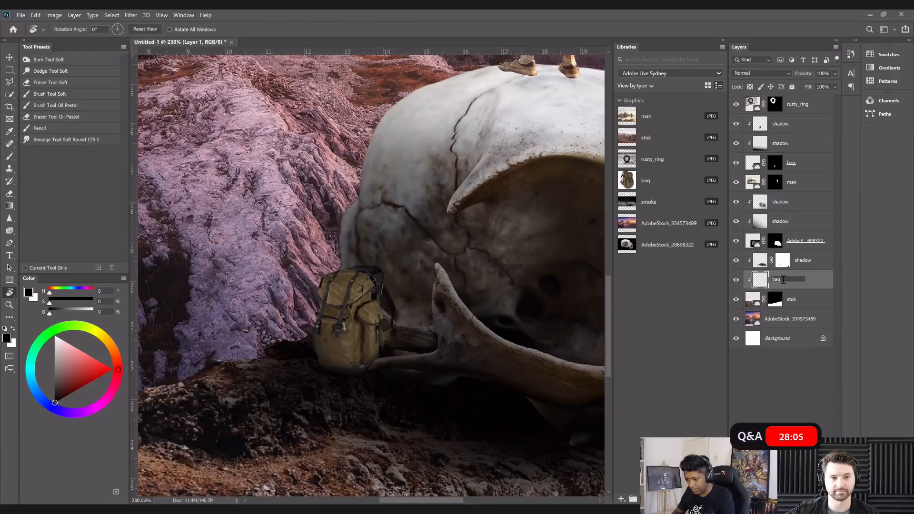
pyautogui.write('dow')
pyautogui.press('Return')
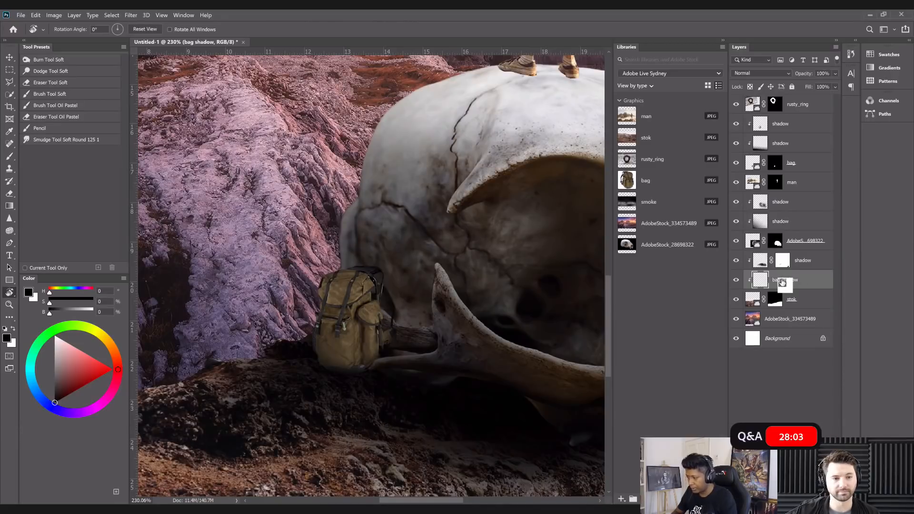
# Paint a soft black contact shadow on the ground beneath the backpack using a brush reduced to 60 px.
pyautogui.press('b')
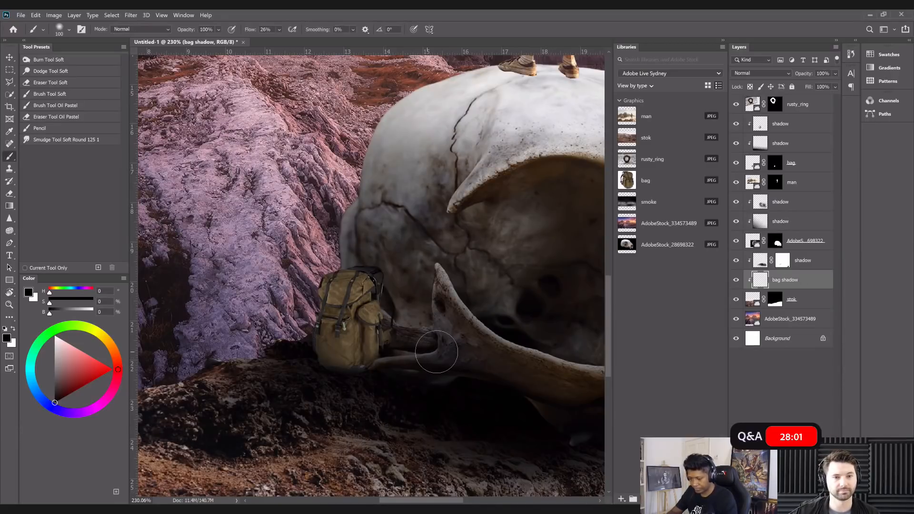
pyautogui.press('[')
pyautogui.press('[')
pyautogui.press('[')
pyautogui.press('[')
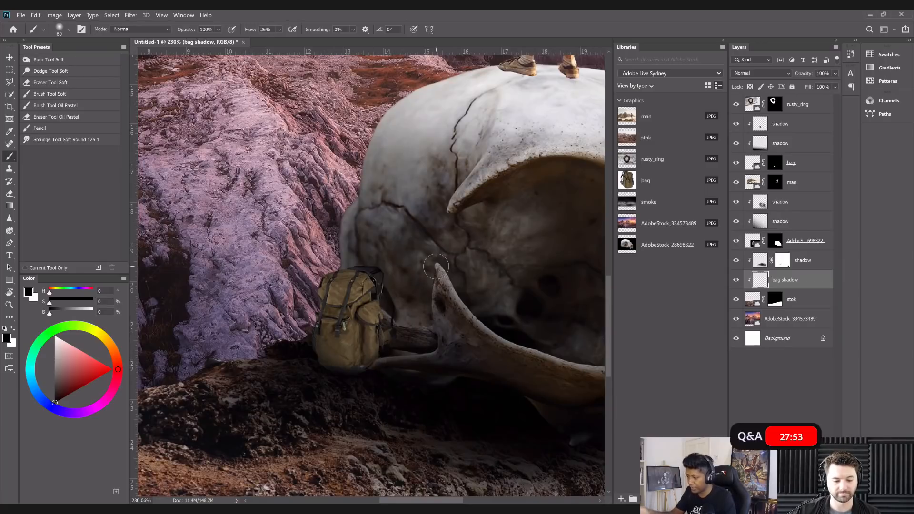
# Add a clipped layer directly above the skull layer and paint a soft black shadow on the skull around the backpack's upper edge.
pyautogui.moveTo(781, 260); pyautogui.dragTo(805, 243)
pyautogui.click(811, 500)
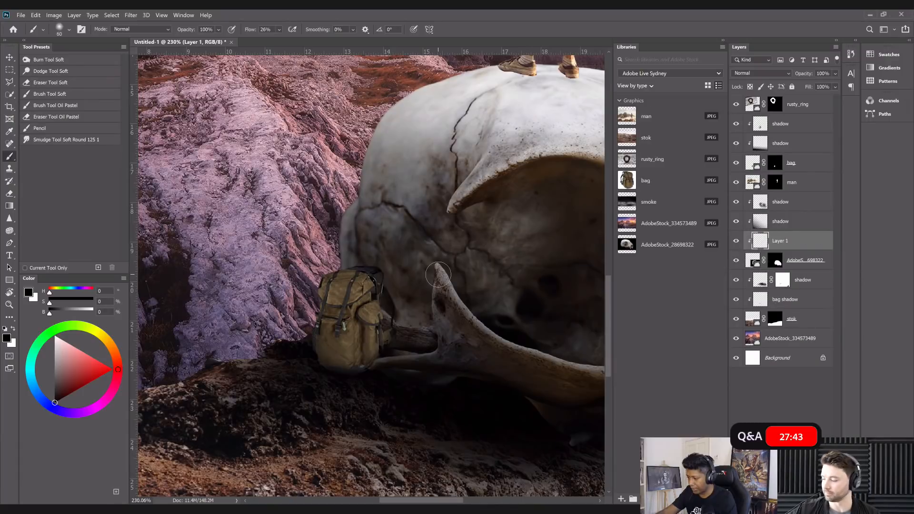
pyautogui.press(']')
pyautogui.press(']')
pyautogui.moveTo(476, 296); pyautogui.dragTo(590, 281)
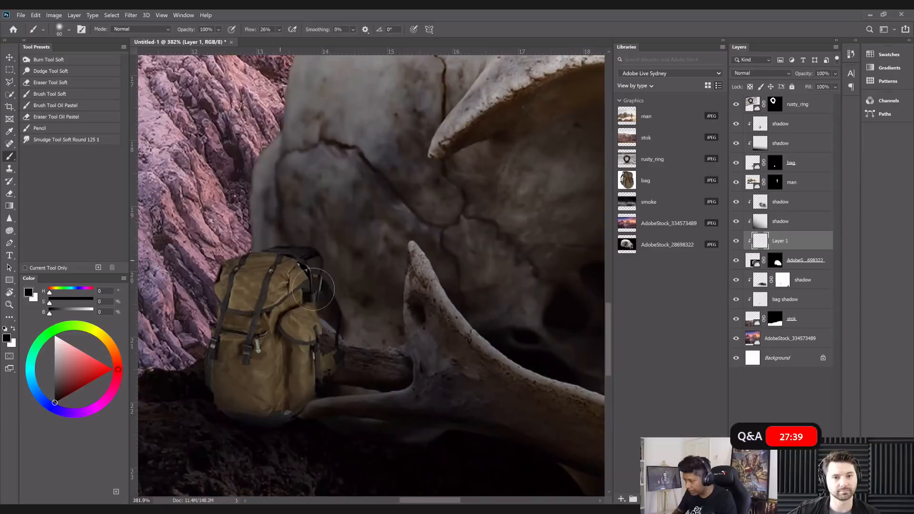
pyautogui.press('p')
pyautogui.moveTo(280, 261); pyautogui.dragTo(297, 265)
pyautogui.hotkey('ctrl', 'z')
pyautogui.press('b')
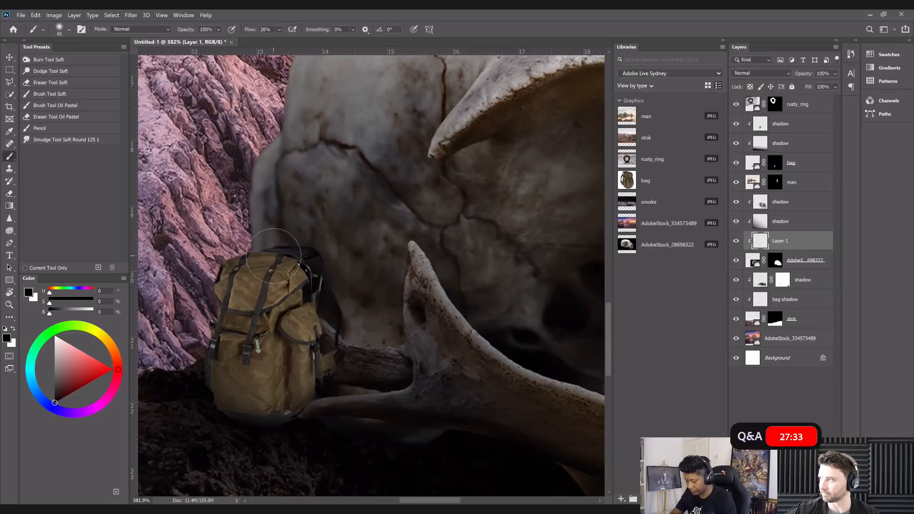
pyautogui.moveTo(294, 314); pyautogui.dragTo(307, 310)
# Darken the narrow skull areas around the backpack's frame and straps using a soft black brush reduced to 10 px.
pyautogui.press('[')
pyautogui.press('[')
pyautogui.press('[')
pyautogui.press('[')
pyautogui.press('[')
pyautogui.press('[')
pyautogui.press('[')
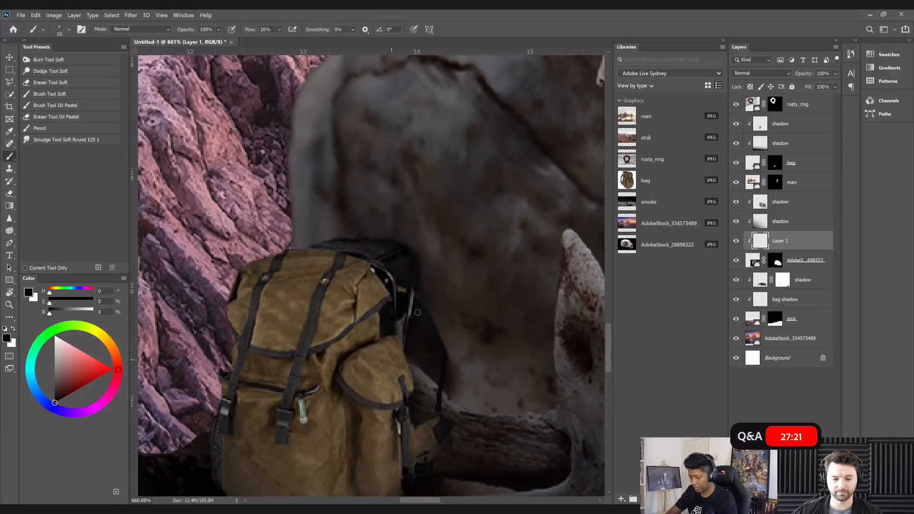
# Lower the brush flow to 14% and build up a broader, fainter shadow around the backpack using a brush enlarged to 200 px.
pyautogui.scroll(-7, 417, 313)
pyautogui.press(']')
pyautogui.press(']')
pyautogui.press(']')
pyautogui.scroll(1, 417, 312)
pyautogui.press(']')
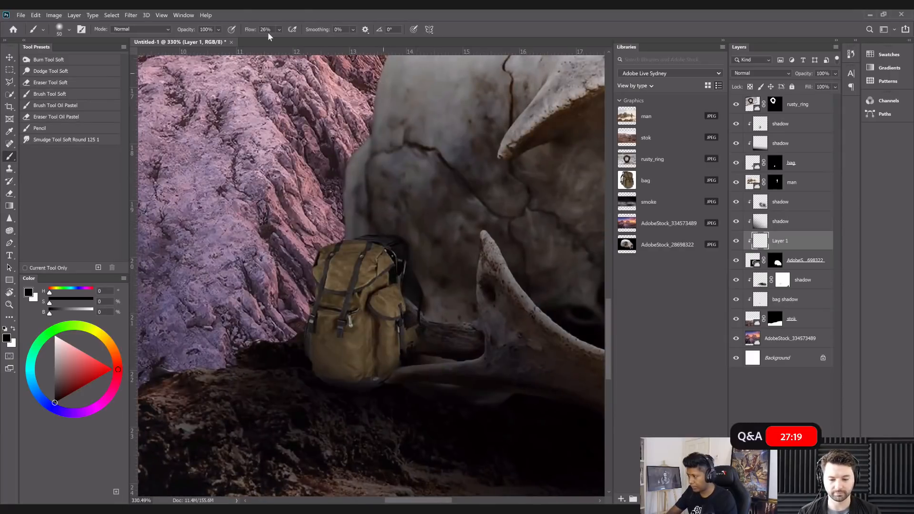
pyautogui.click(280, 30)
pyautogui.click(282, 41)
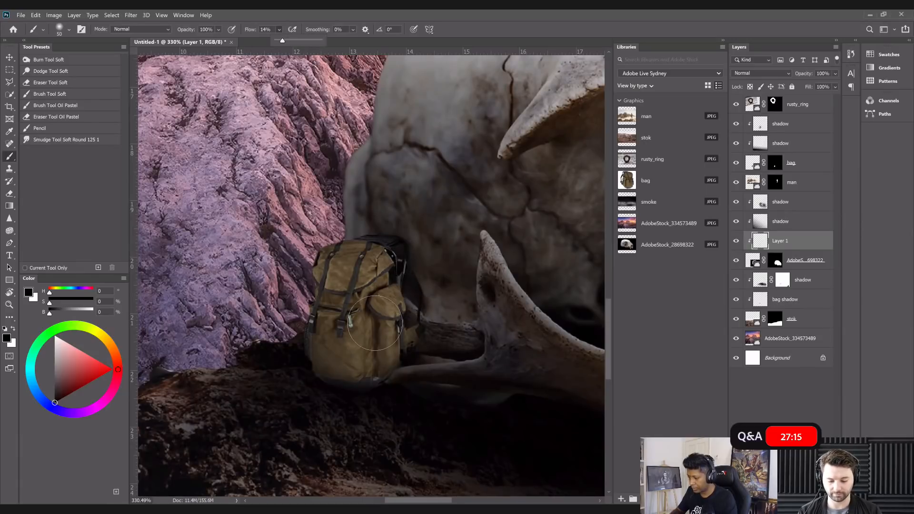
pyautogui.click(366, 343)
pyautogui.moveTo(362, 279); pyautogui.dragTo(340, 377)
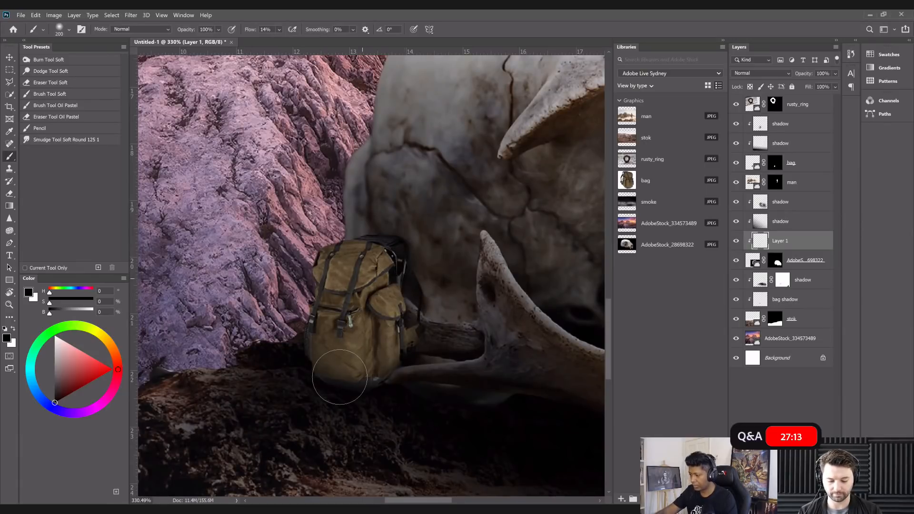
pyautogui.press('[')
pyautogui.press('[')
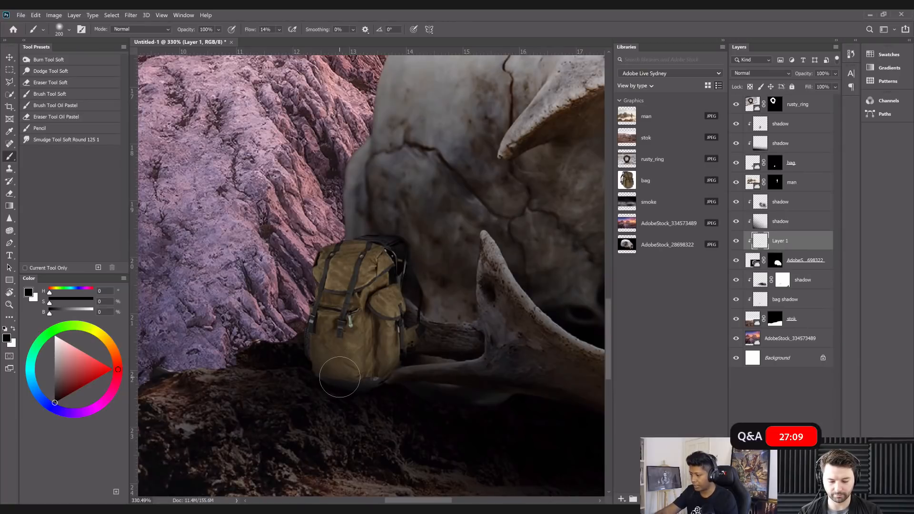
pyautogui.scroll(-5, 339, 377)
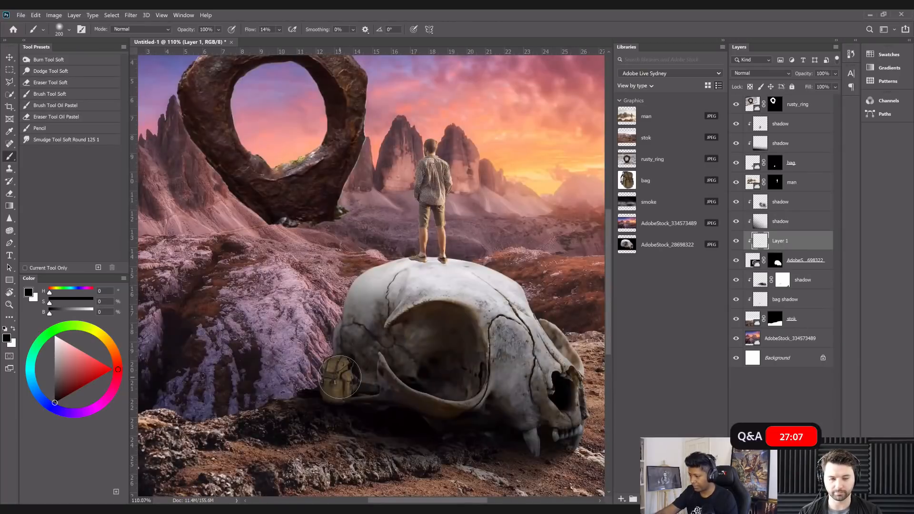
pyautogui.scroll(3, 340, 376)
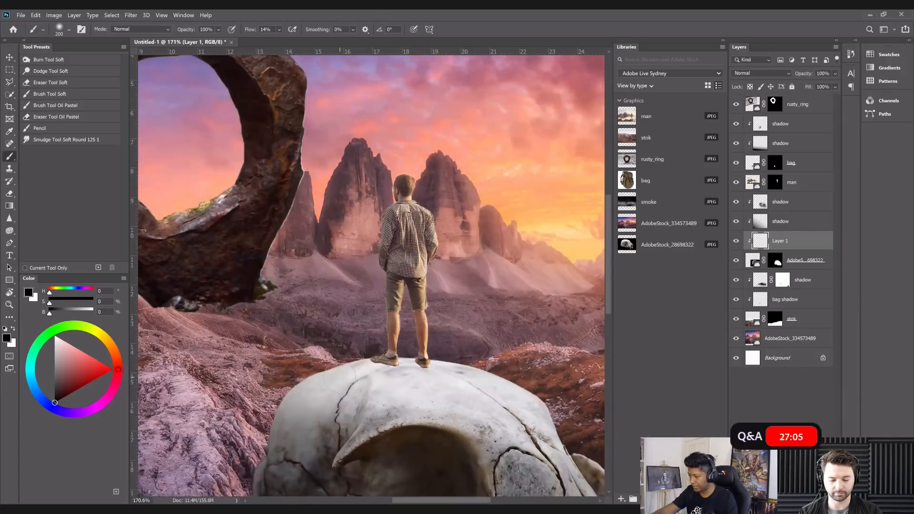
pyautogui.scroll(-3, 339, 376)
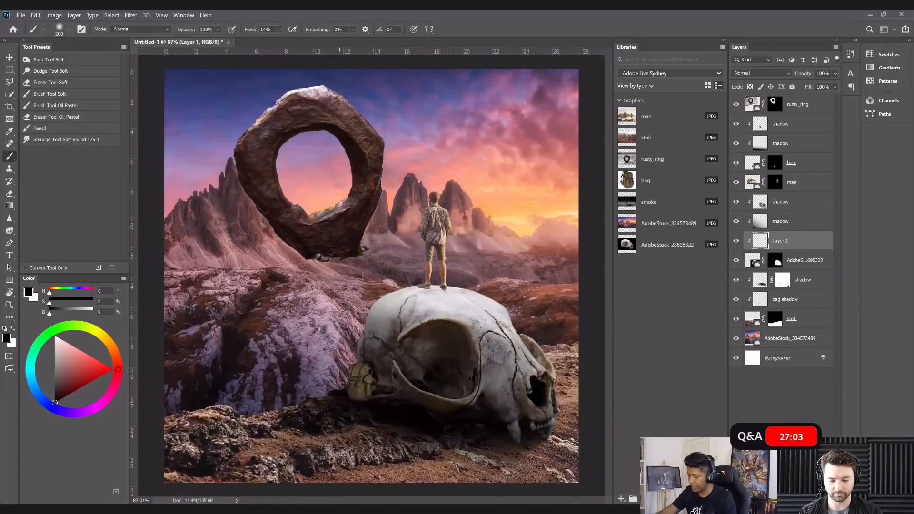
pyautogui.scroll(2, 339, 329)
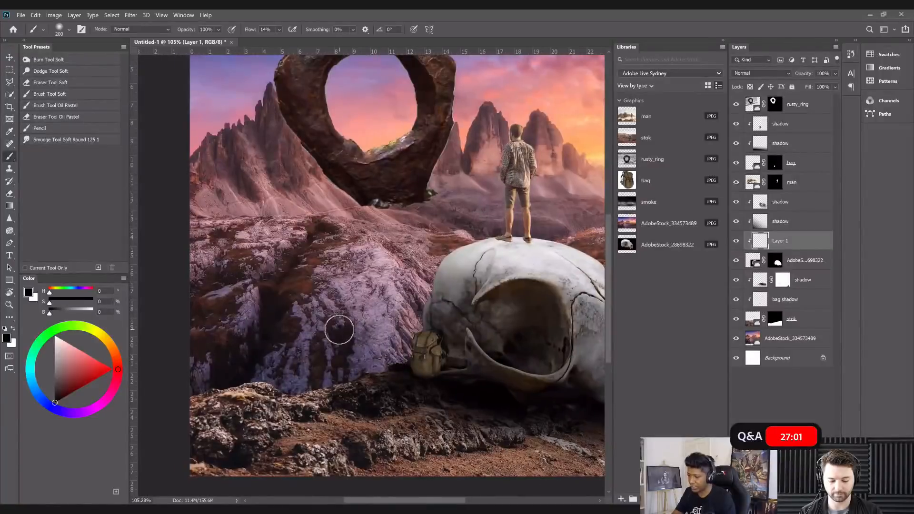
# Add a new layer named shade directly above the AdobeStock_334573489 landscape layer.
pyautogui.scroll(-4, 445, 198)
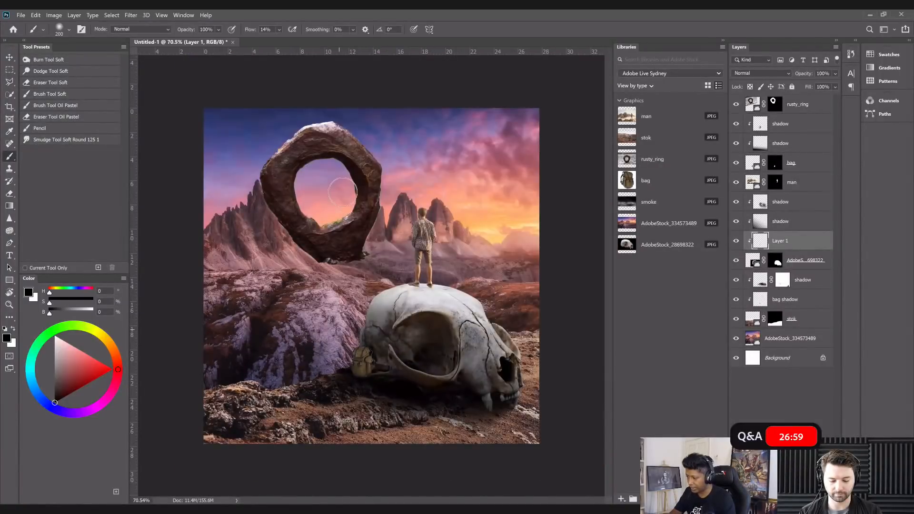
pyautogui.scroll(1, 286, 212)
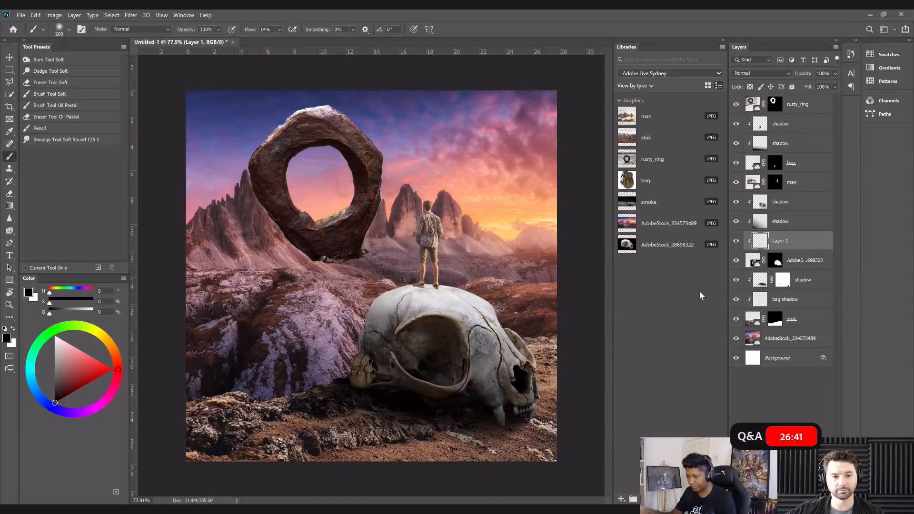
pyautogui.moveTo(782, 279); pyautogui.dragTo(791, 342)
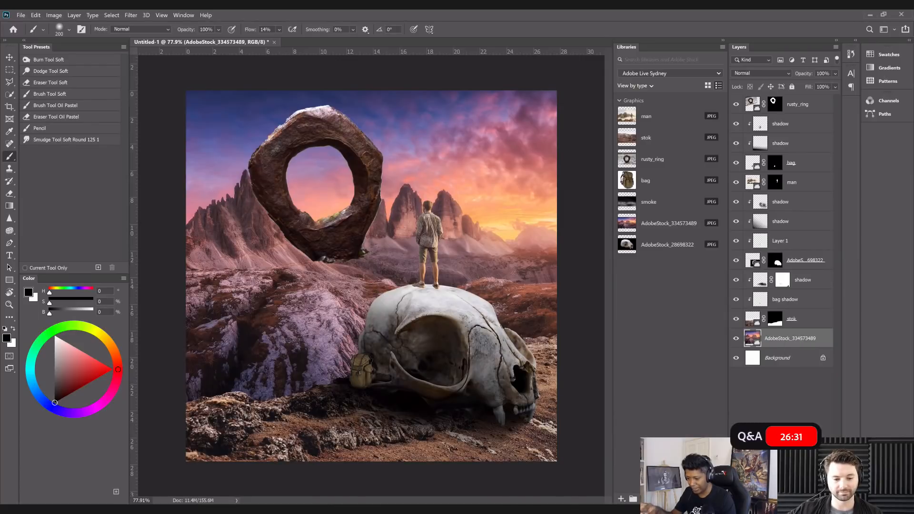
pyautogui.click(812, 498)
pyautogui.doubleClick(772, 339)
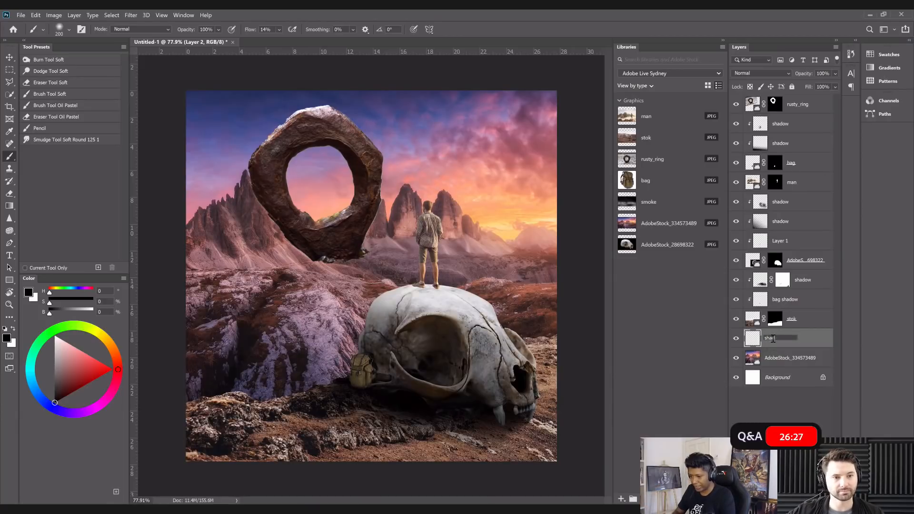
pyautogui.press('Return')
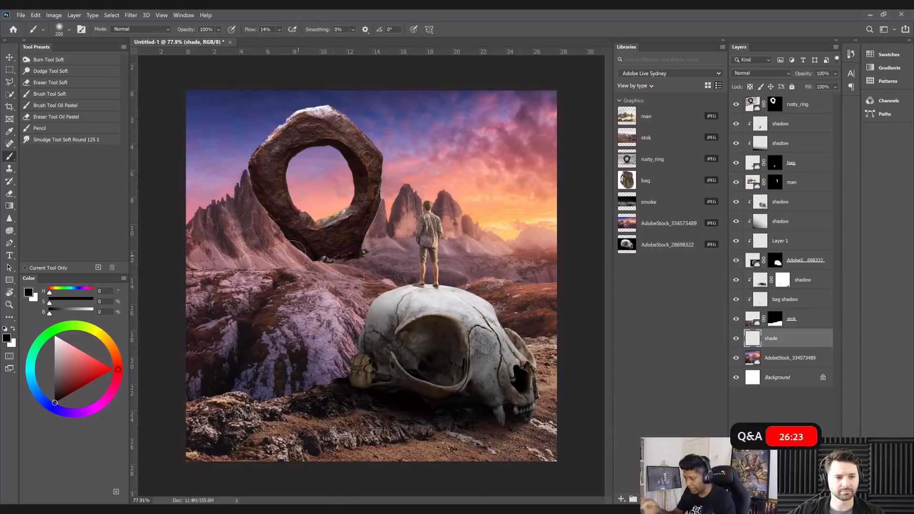
# Sample a salmon-orange tone from the sunset sky and fill the shade layer with a gradient running from below the canvas upward past the horizon.
pyautogui.press('i')
pyautogui.moveTo(296, 251)
pyautogui.mouseDown()
pyautogui.moveTo(381, 253)
pyautogui.moveTo(469, 238)
pyautogui.moveTo(482, 200)
pyautogui.moveTo(465, 205)
pyautogui.moveTo(462, 217)
pyautogui.mouseUp()
pyautogui.press('b')
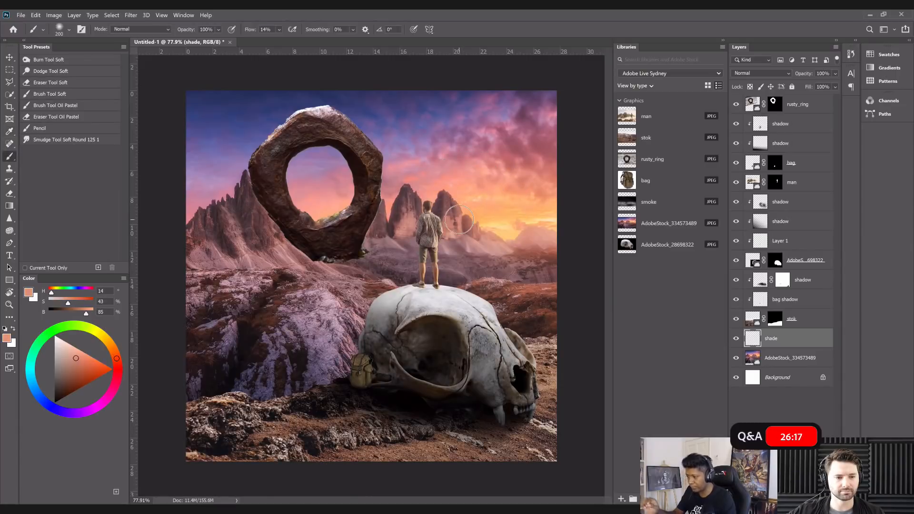
pyautogui.press('g')
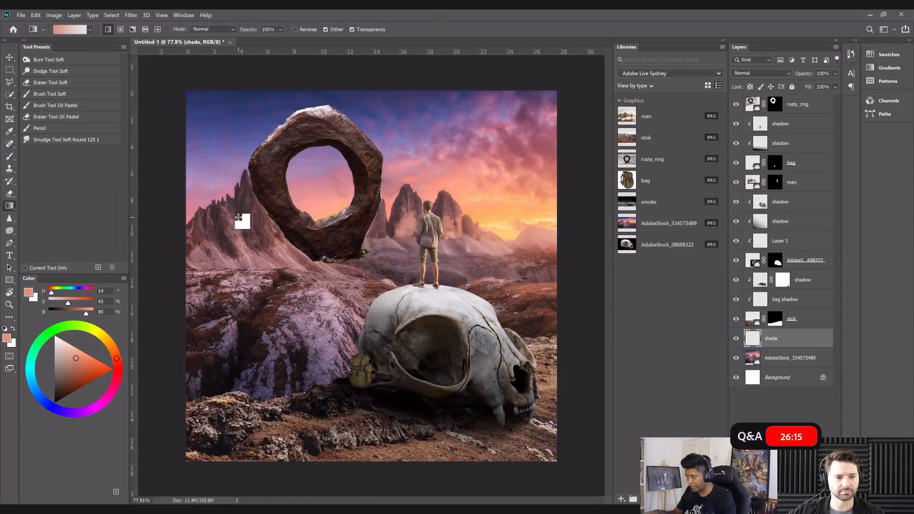
pyautogui.scroll(-2, 239, 219)
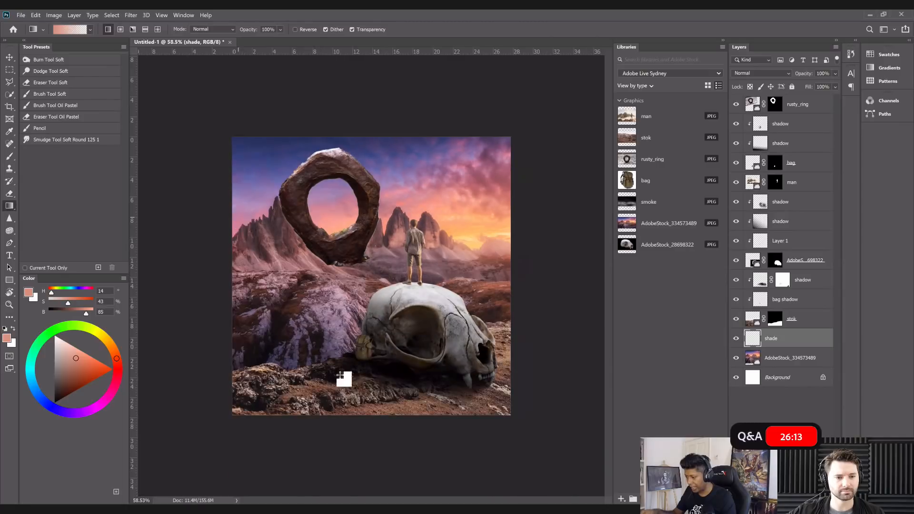
pyautogui.scroll(-2, 339, 419)
pyautogui.moveTo(336, 429); pyautogui.dragTo(335, 235)
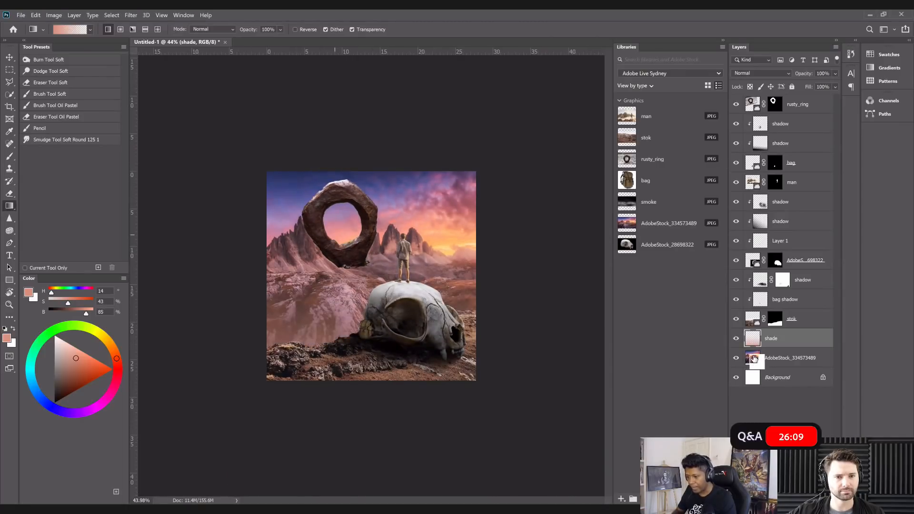
# Compare the image with the shade layer hidden and shown, and reduce that layer's opacity to 66%.
pyautogui.hotkey('ctrl', '0')
pyautogui.click(737, 339)
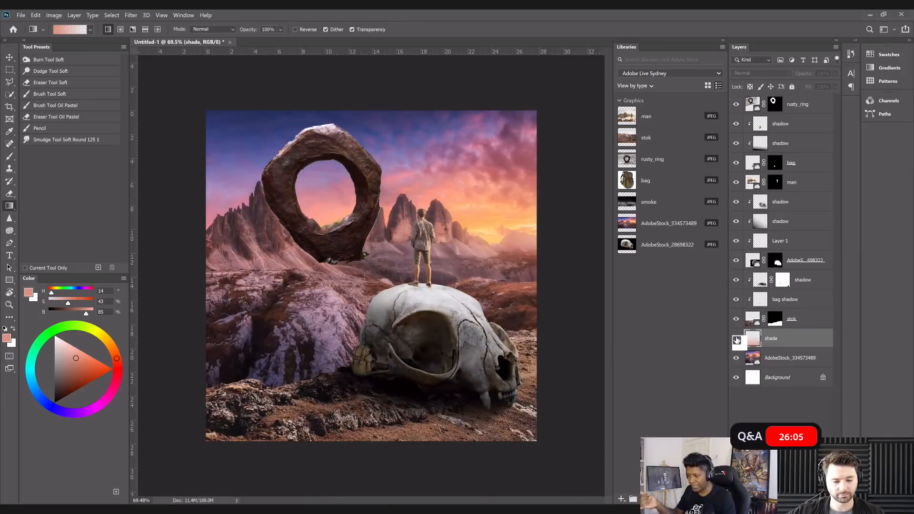
pyautogui.click(736, 338)
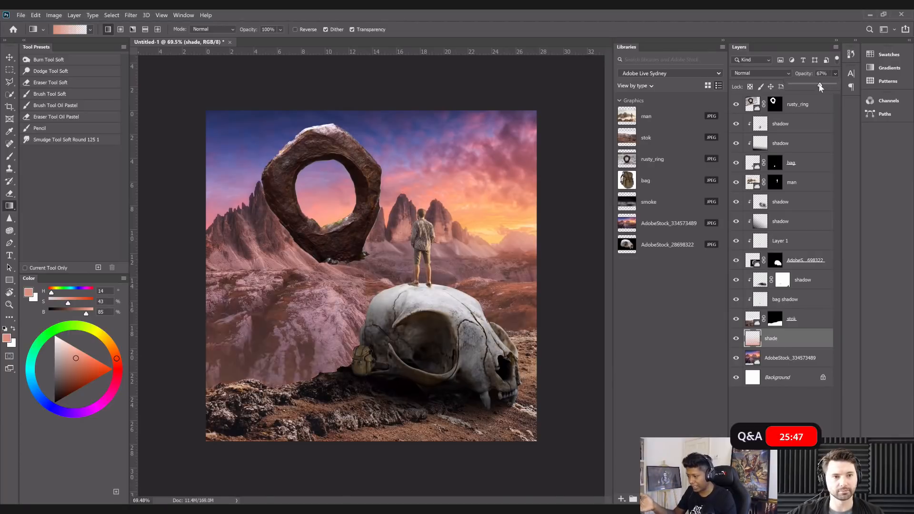
pyautogui.moveTo(819, 87); pyautogui.dragTo(820, 87)
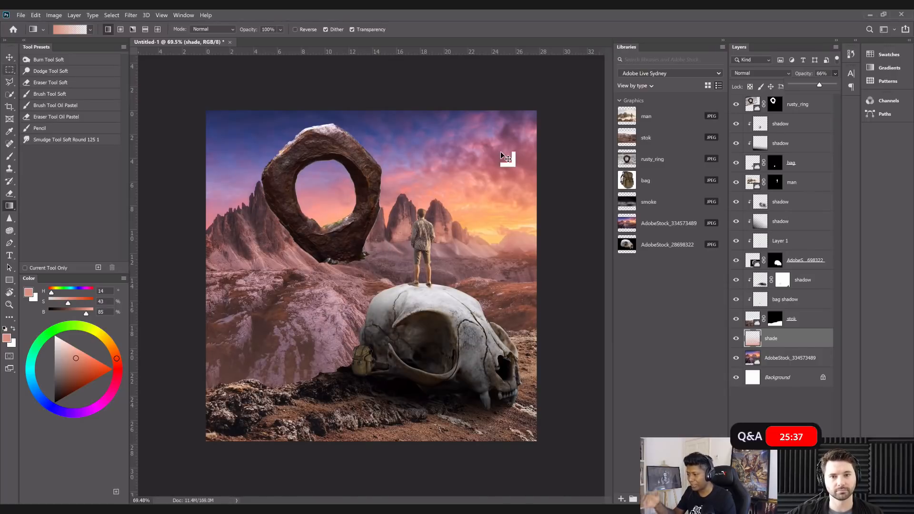
# Place the smoke library graphic above the shade layer and move it over the valley beside the skull.
pyautogui.press('v')
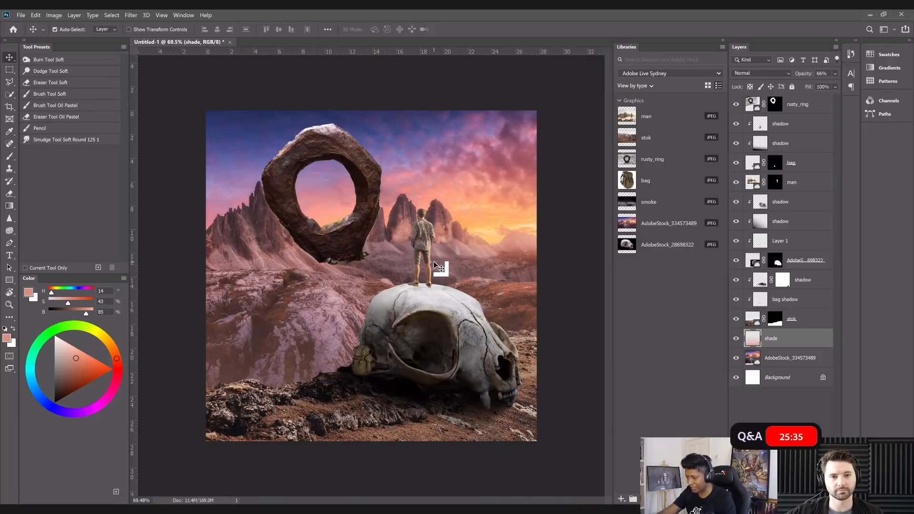
pyautogui.hotkey('ctrl', '-')
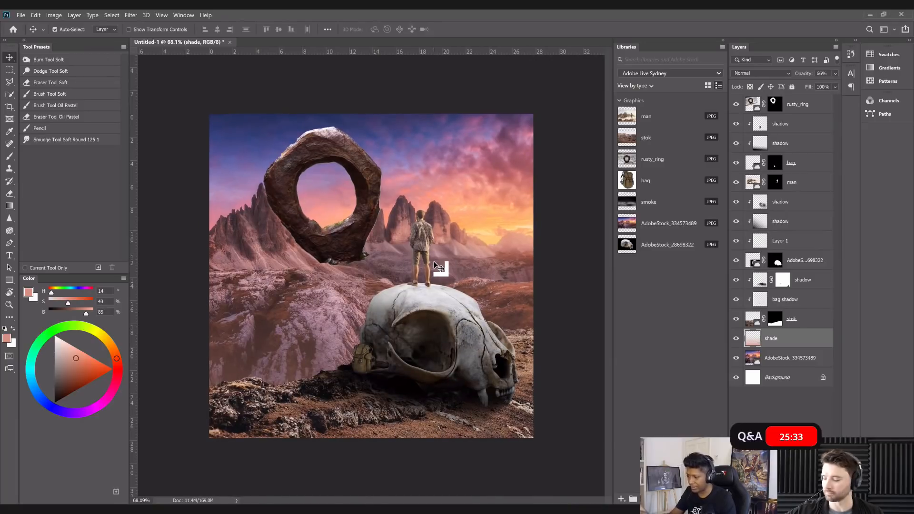
pyautogui.scroll(3, 505, 288)
pyautogui.scroll(-1, 489, 241)
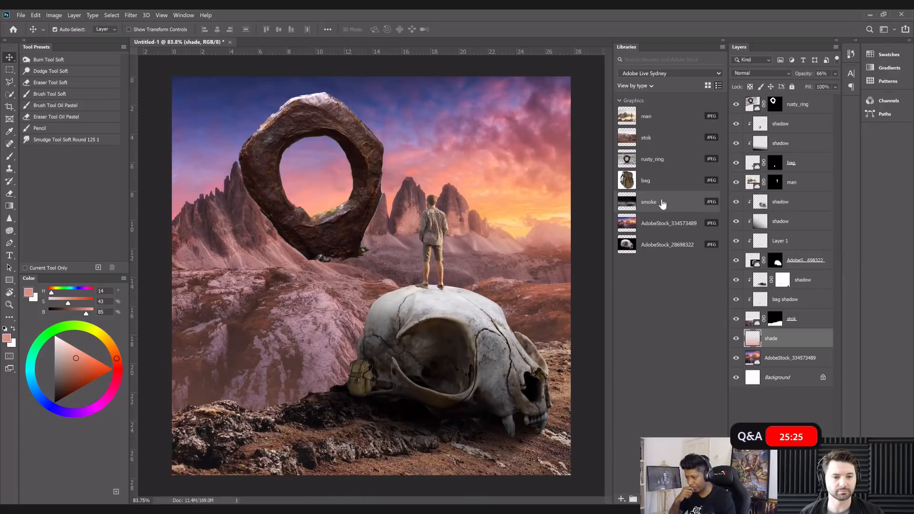
pyautogui.moveTo(396, 222); pyautogui.dragTo(396, 223)
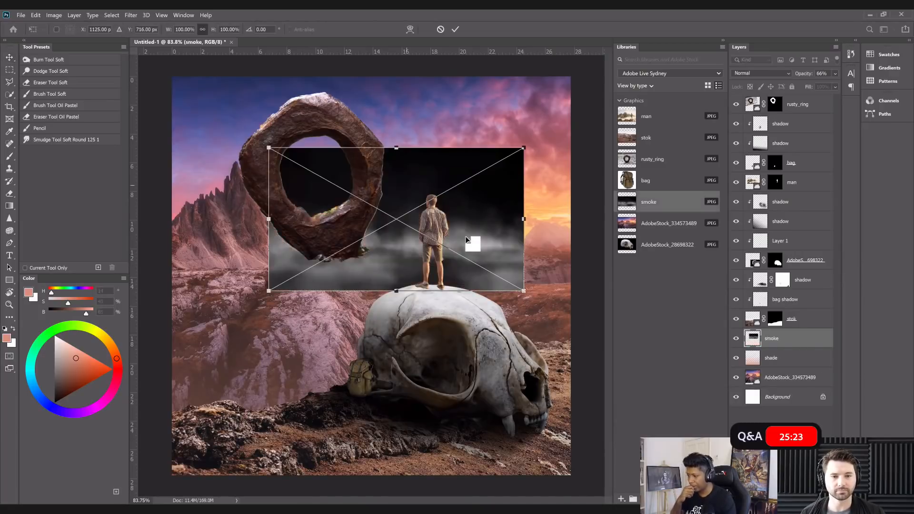
pyautogui.moveTo(427, 171); pyautogui.dragTo(440, 207)
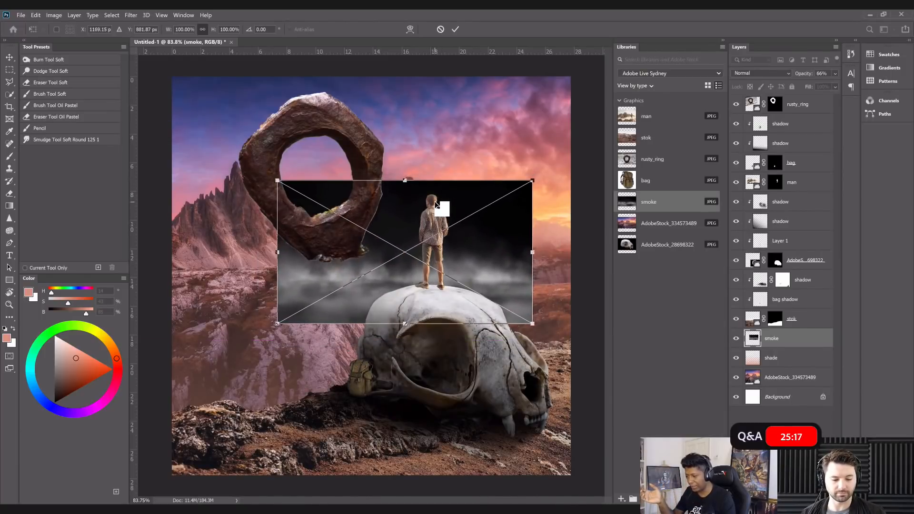
pyautogui.press('Return')
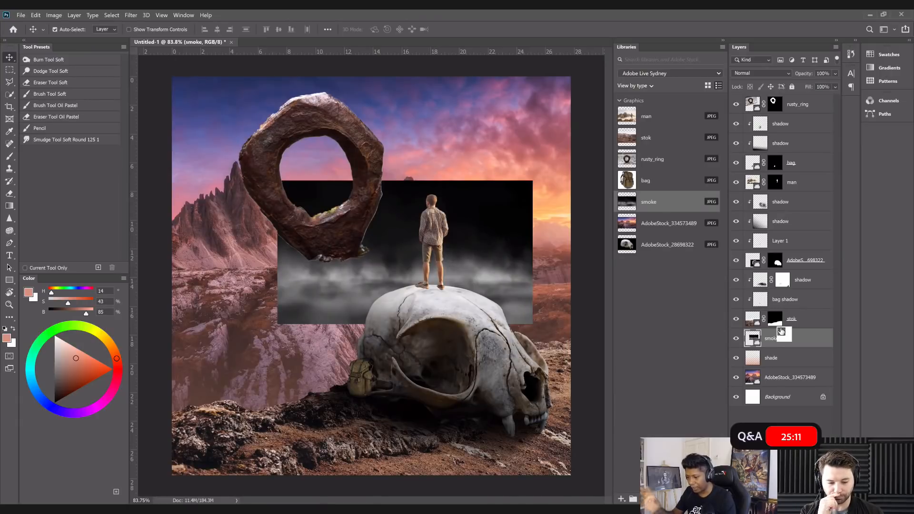
pyautogui.moveTo(785, 343); pyautogui.dragTo(393, 321)
pyautogui.press('ctrl')
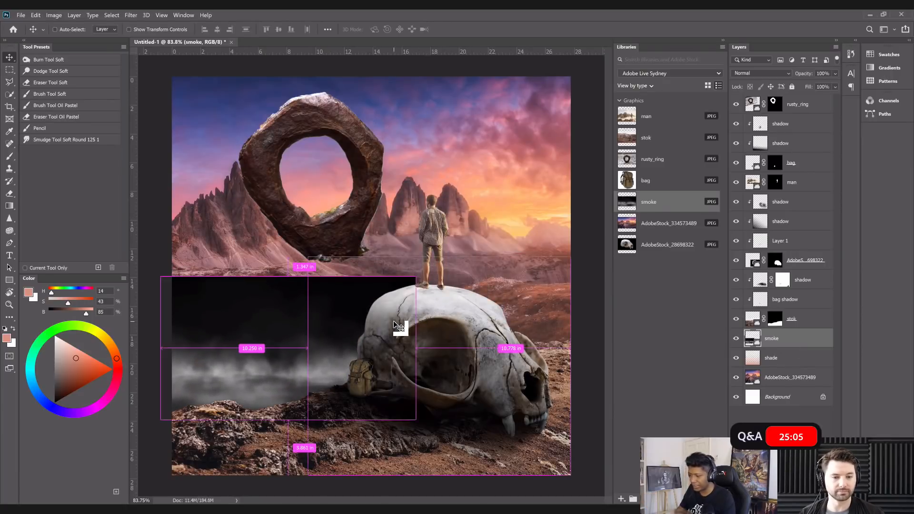
pyautogui.press('ctrl')
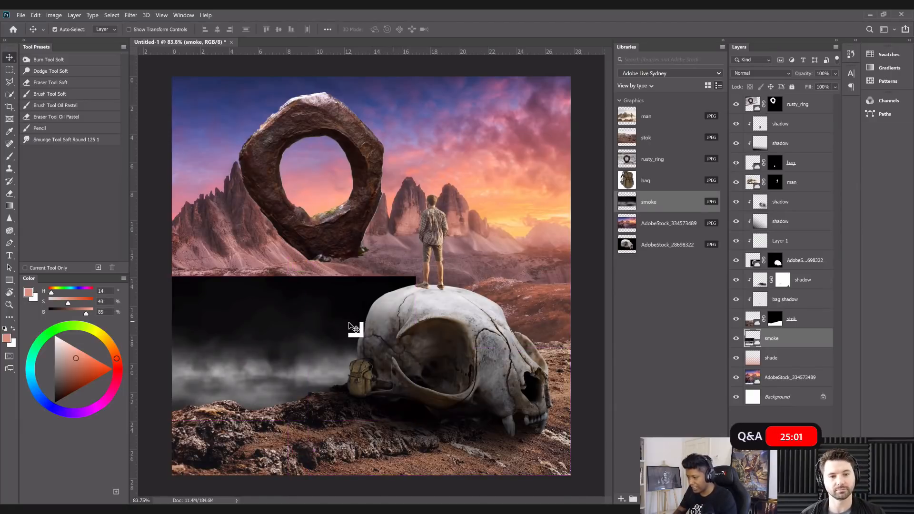
# Distort the smoke image so it spans the full canvas width, pull its lower-left corner down, and shift it slightly up.
pyautogui.hotkey('ctrl', 't')
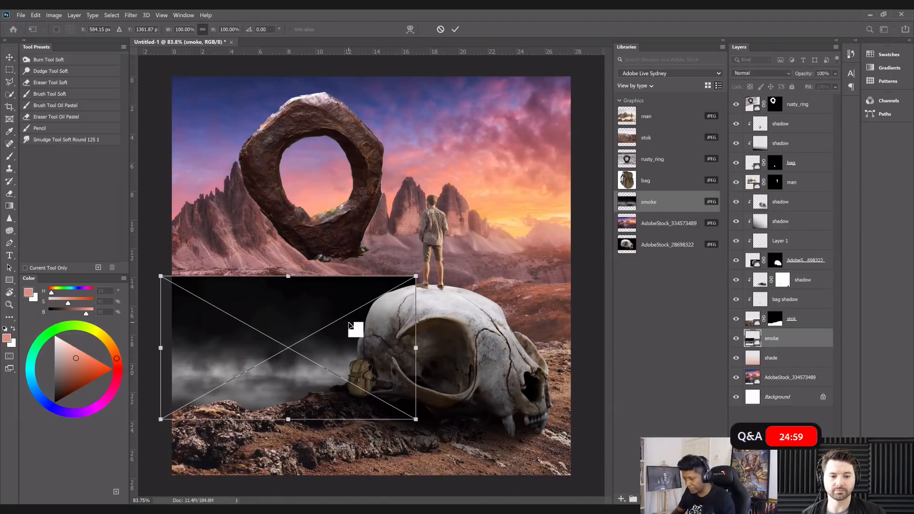
pyautogui.rightClick(349, 326)
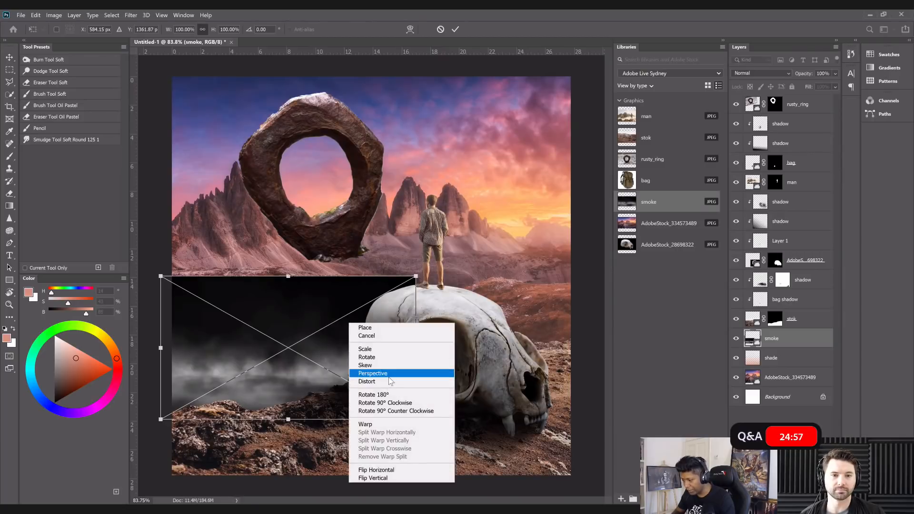
pyautogui.click(388, 382)
pyautogui.moveTo(418, 348); pyautogui.dragTo(589, 341)
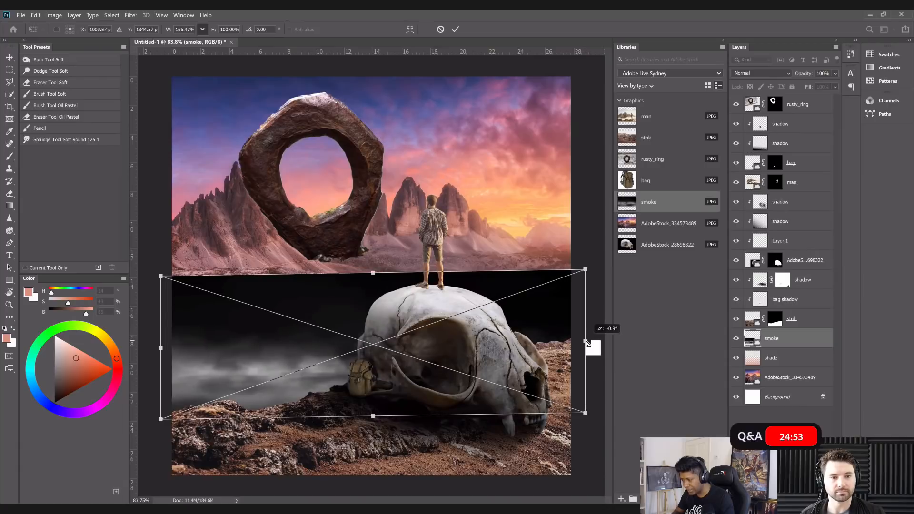
pyautogui.moveTo(161, 420); pyautogui.dragTo(165, 448)
pyautogui.moveTo(476, 317); pyautogui.dragTo(470, 301)
pyautogui.press('Return')
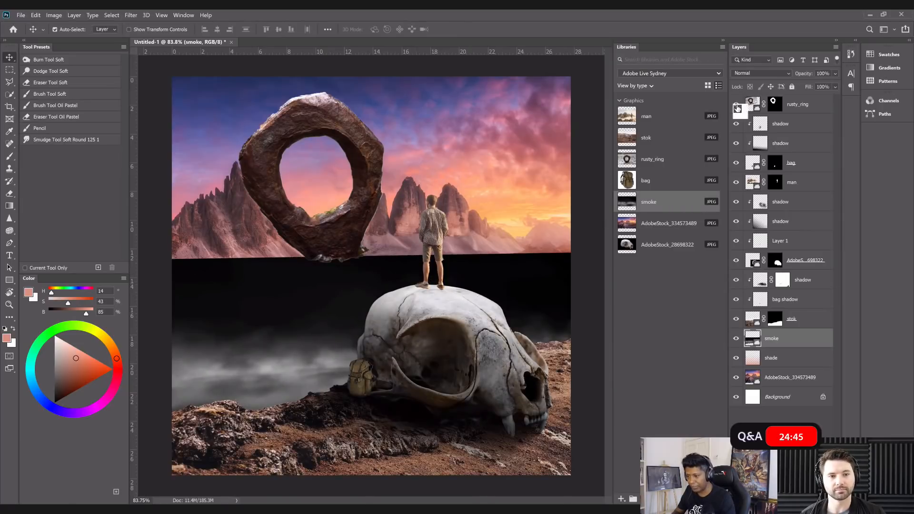
# Set the smoke layer's blend mode to Screen and compare the image with the layer hidden and shown.
pyautogui.click(761, 71)
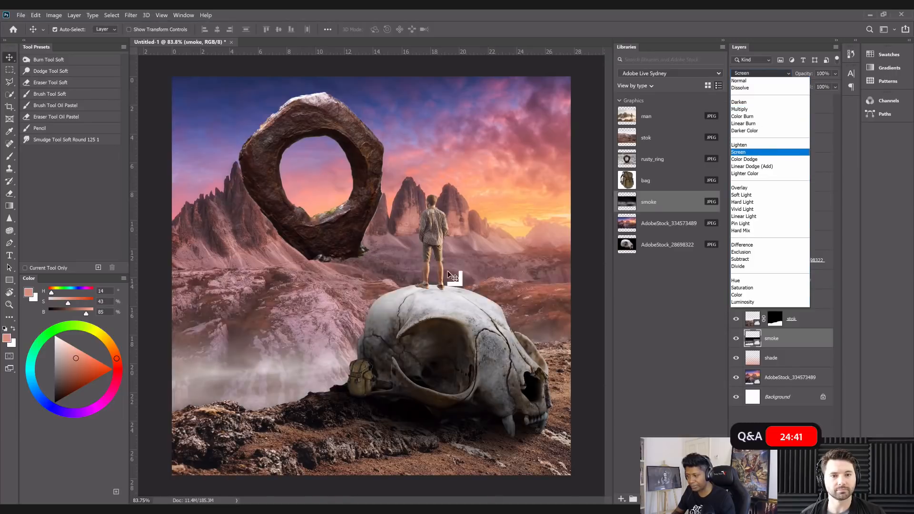
pyautogui.click(762, 152)
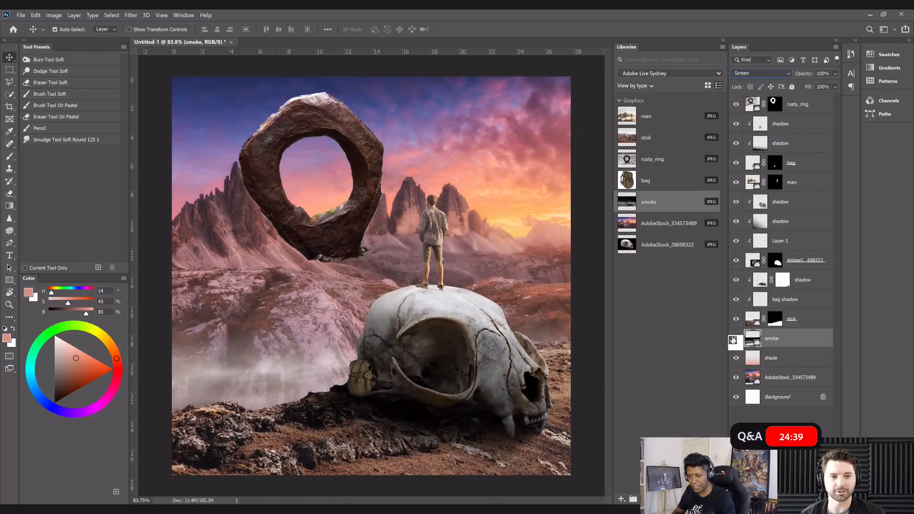
pyautogui.click(735, 338)
pyautogui.click(735, 339)
# Widen the smoke slightly and warp its lower-left corner and right side outward past the canvas edges.
pyautogui.hotkey('ctrl', 't')
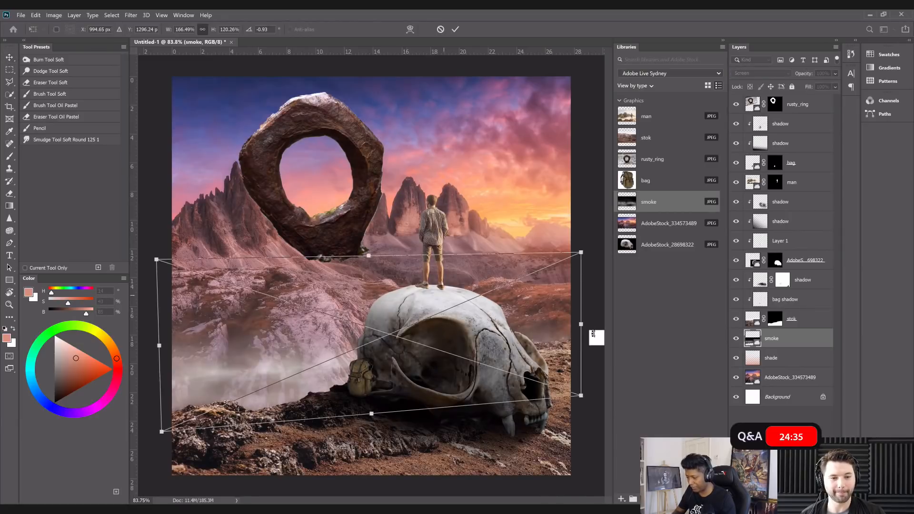
pyautogui.moveTo(585, 325); pyautogui.dragTo(595, 324)
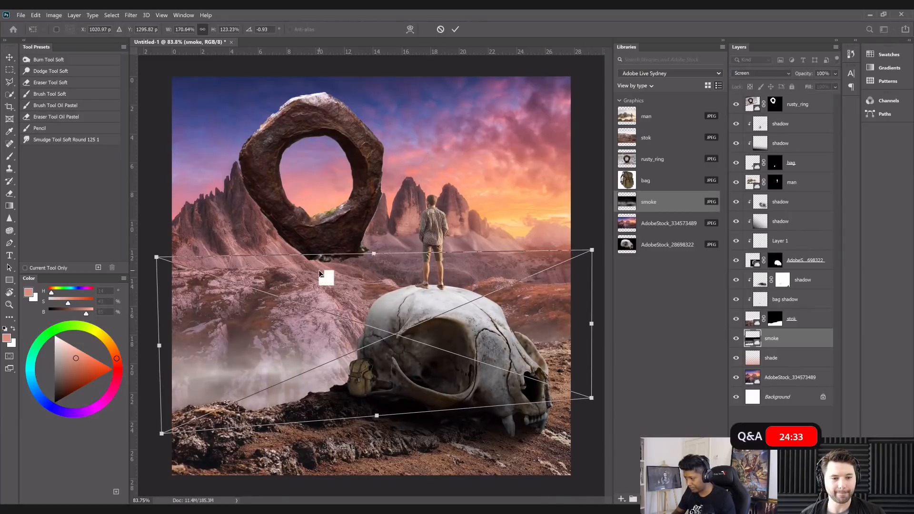
pyautogui.rightClick(333, 279)
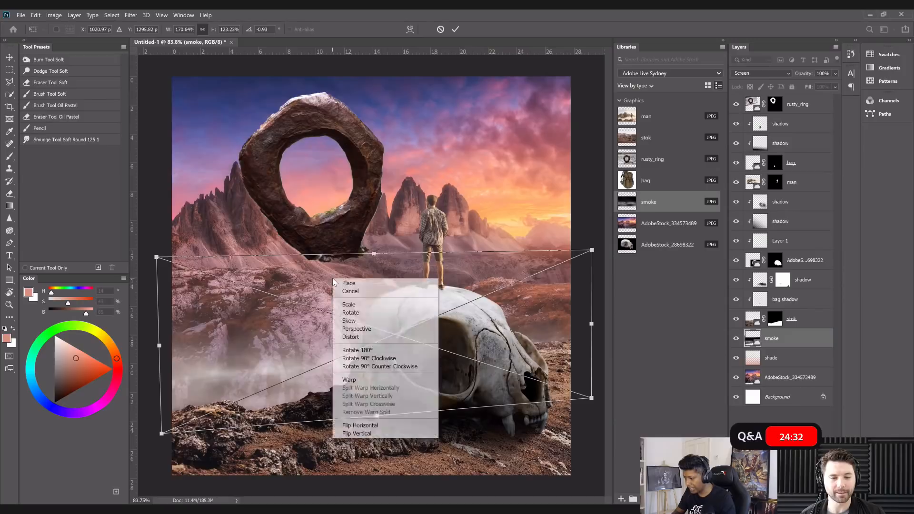
pyautogui.click(373, 380)
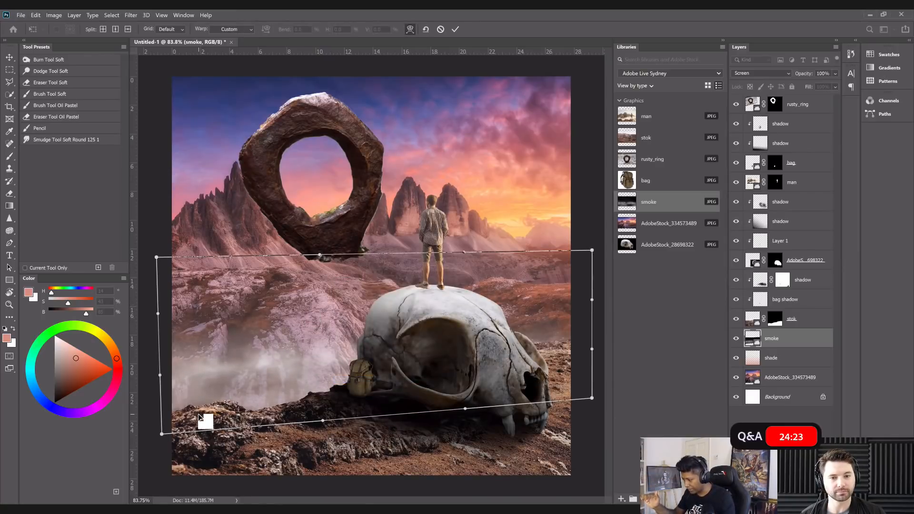
pyautogui.moveTo(199, 414); pyautogui.dragTo(177, 435)
pyautogui.moveTo(570, 305); pyautogui.dragTo(576, 316)
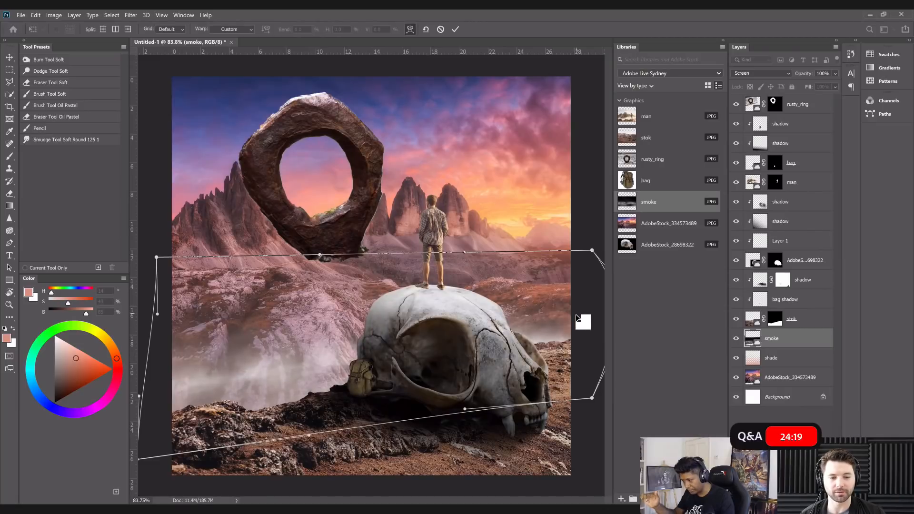
pyautogui.moveTo(532, 276); pyautogui.dragTo(539, 270)
pyautogui.press('Return')
pyautogui.press('v')
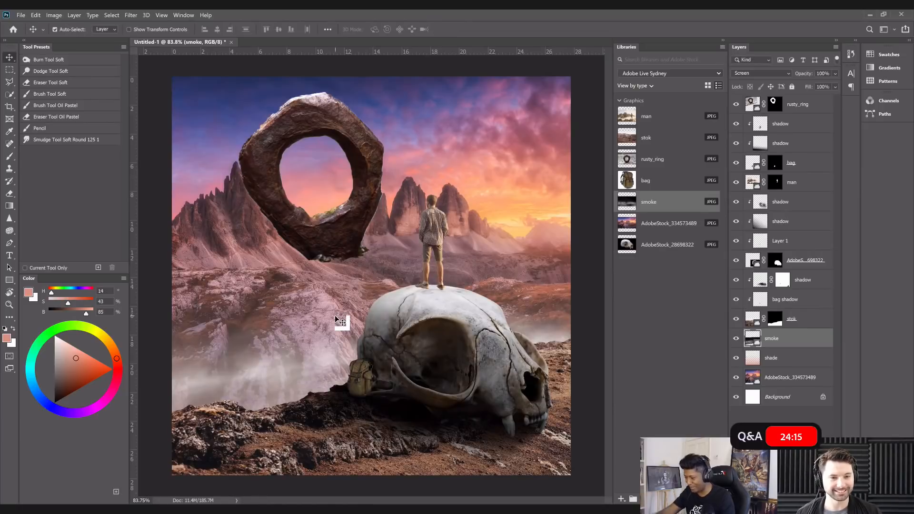
# Warp the smoke layer again over the valley behind the skull and apply the transform.
pyautogui.hotkey('ctrl', 't')
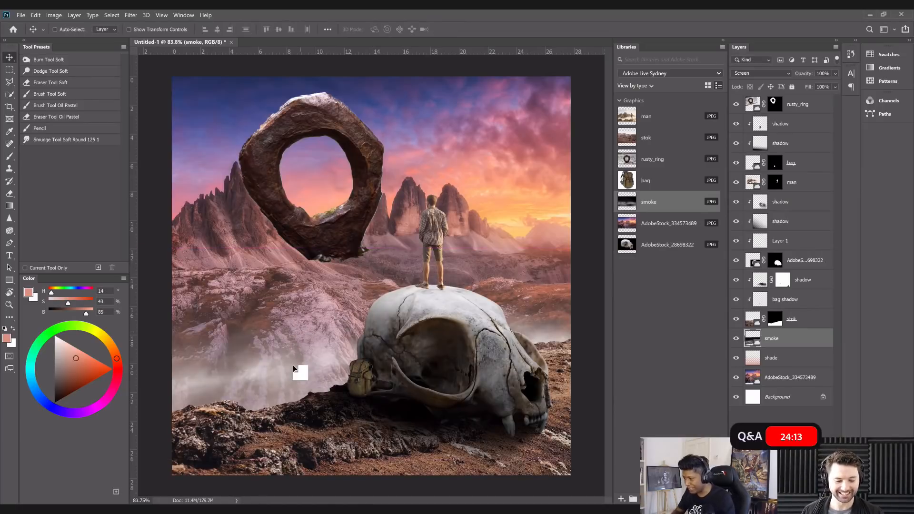
pyautogui.rightClick(289, 376)
pyautogui.click(297, 417)
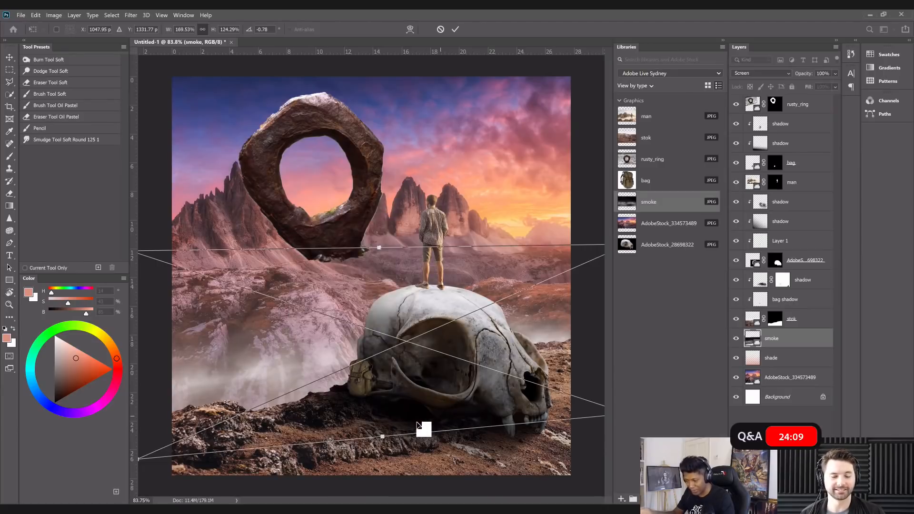
pyautogui.rightClick(335, 366)
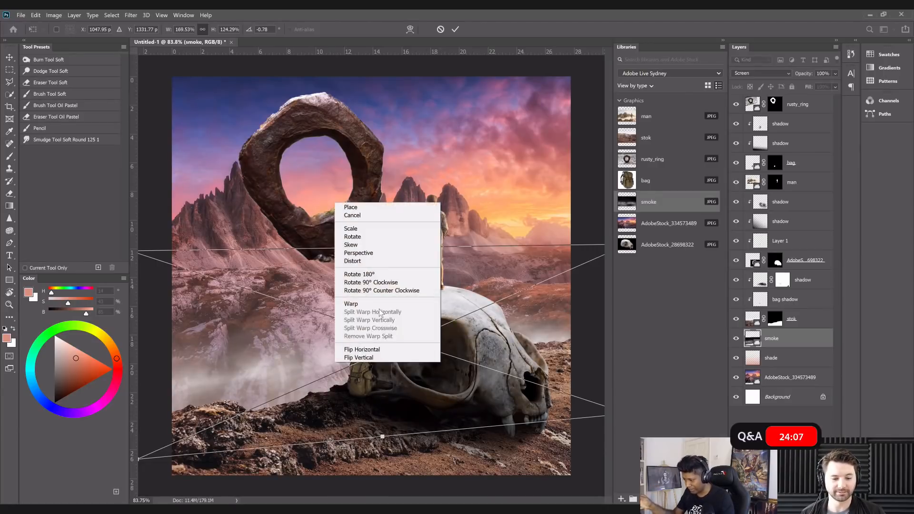
pyautogui.click(338, 303)
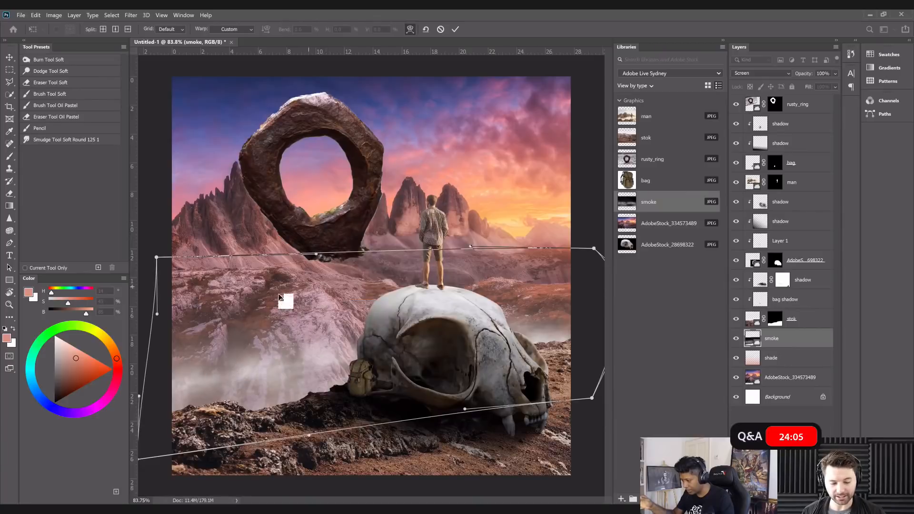
pyautogui.press('Return')
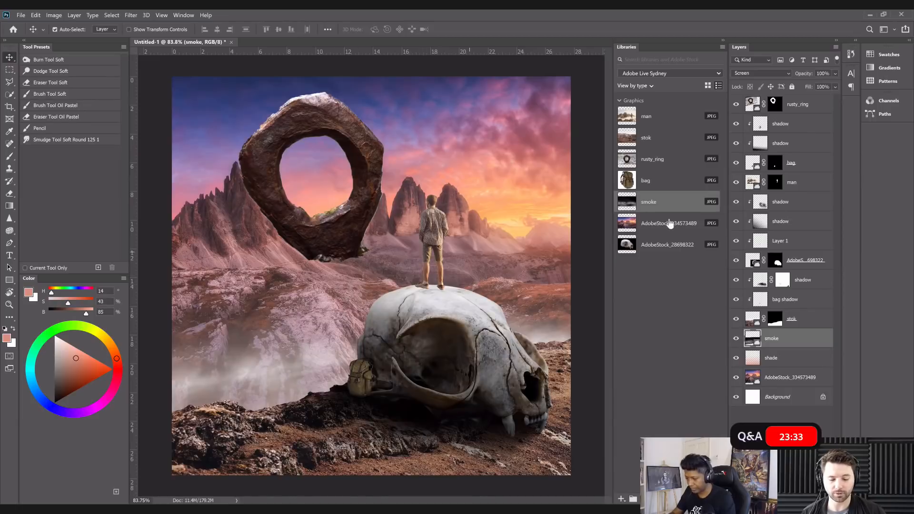
# Lower the smoke layer's opacity to 88% and check the haze across the composition.
pyautogui.click(835, 74)
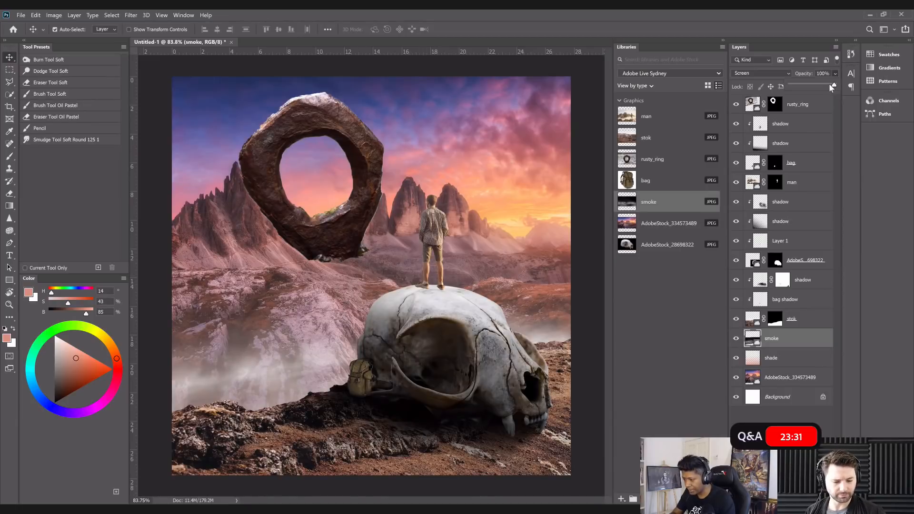
pyautogui.moveTo(835, 86); pyautogui.dragTo(829, 86)
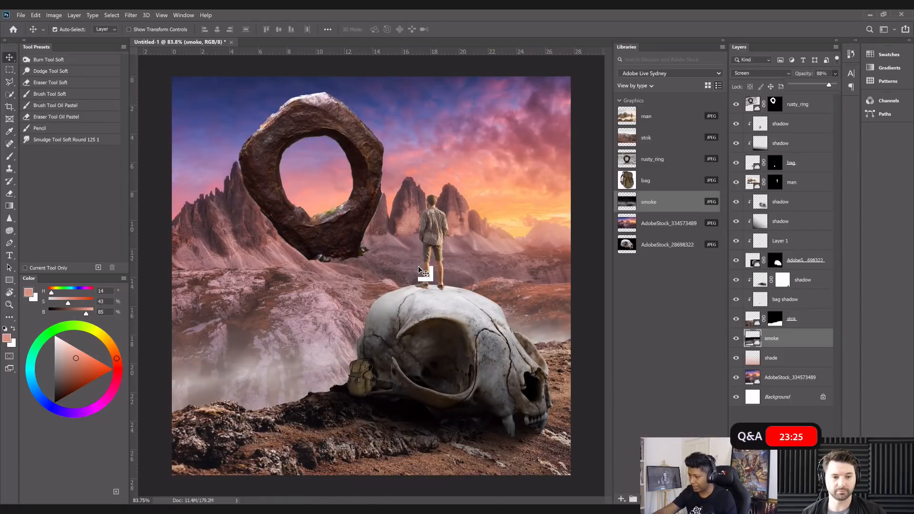
pyautogui.scroll(4, 418, 267)
pyautogui.scroll(-5, 792, 341)
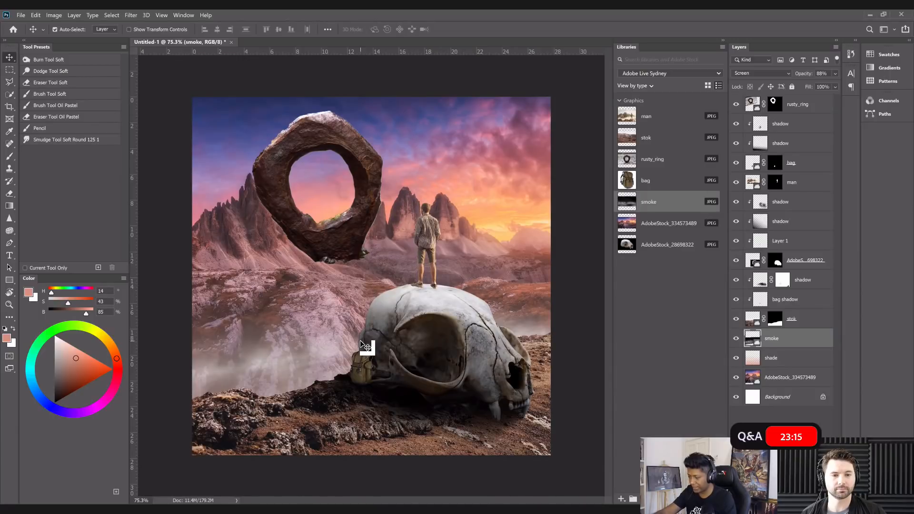
# Add a new layer above the man, clip it to the man layer and name it "shadow".
pyautogui.scroll(5, 400, 285)
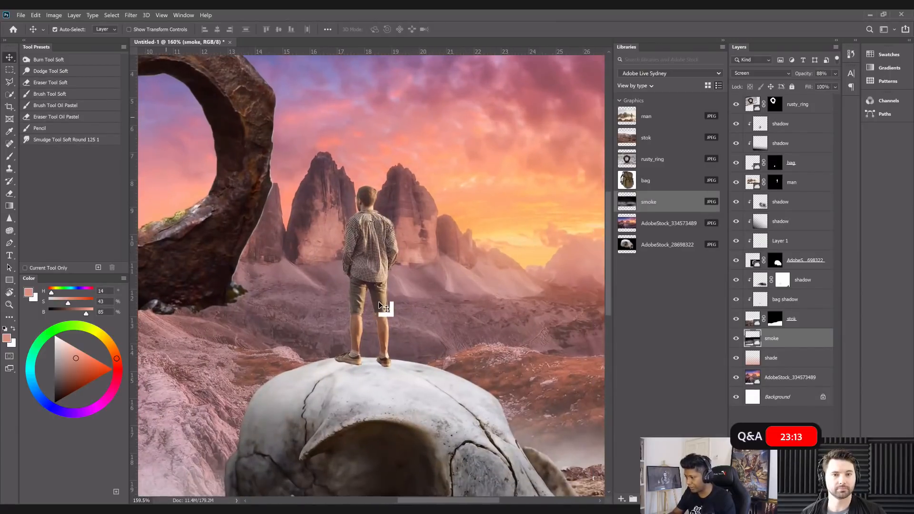
pyautogui.click(809, 187)
pyautogui.click(813, 499)
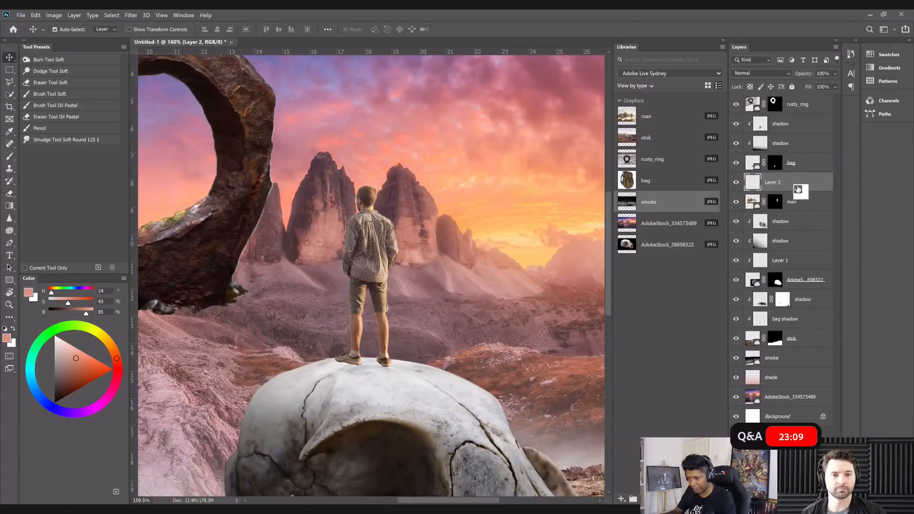
pyautogui.keyDown('alt'); pyautogui.click(795, 191); pyautogui.keyUp('alt')
pyautogui.doubleClick(783, 182)
pyautogui.write('shadow')
pyautogui.press('Return')
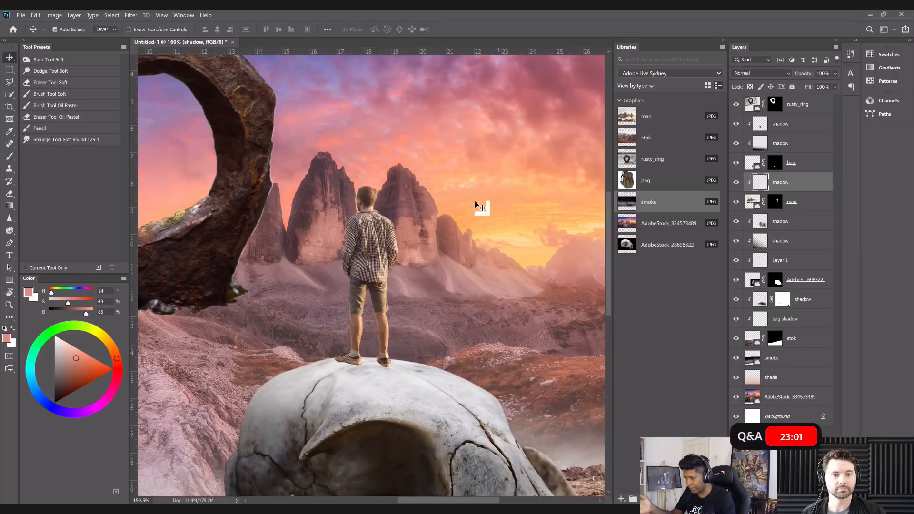
# Ready the Brush tool with default black and set the new shadow layer's blend mode to Soft Light.
pyautogui.scroll(2, 478, 208)
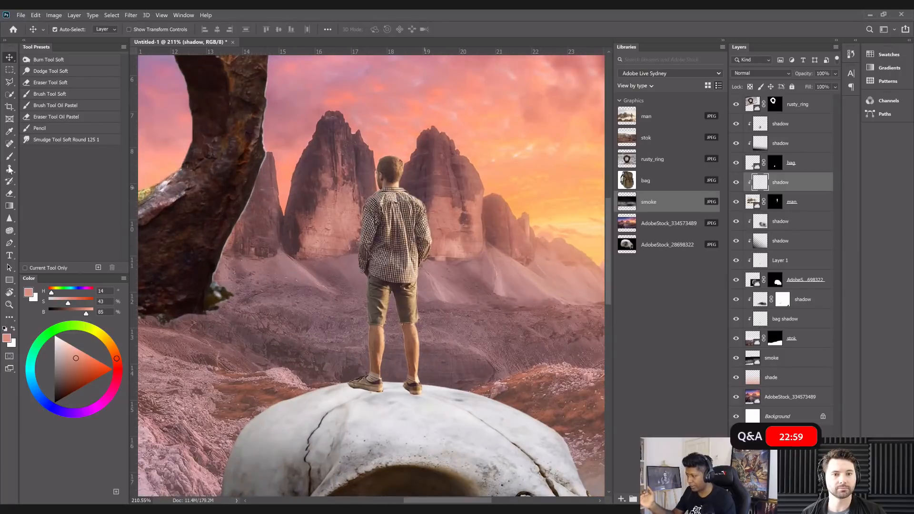
pyautogui.press('b')
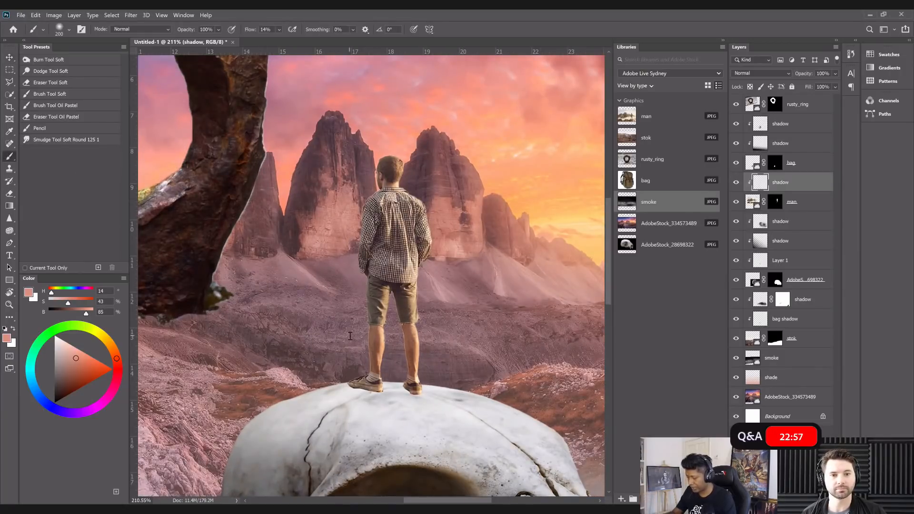
pyautogui.press('d')
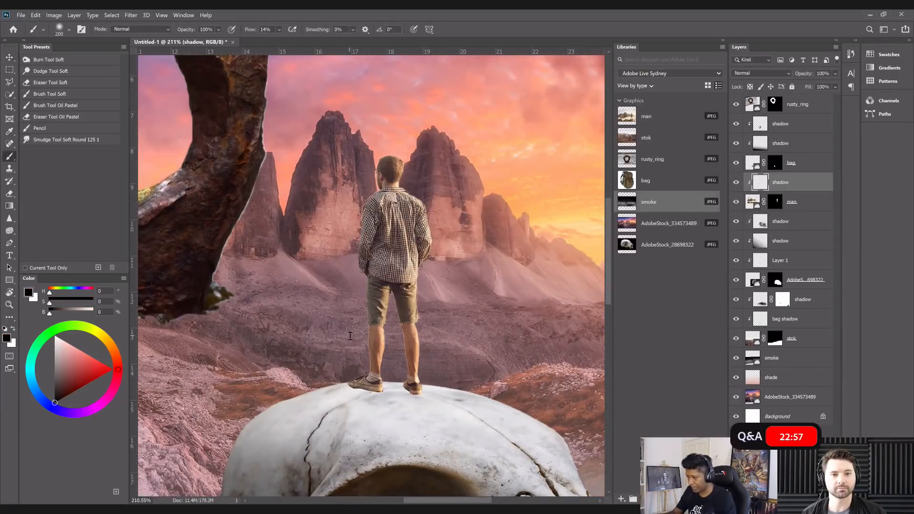
pyautogui.click(771, 72)
pyautogui.click(757, 186)
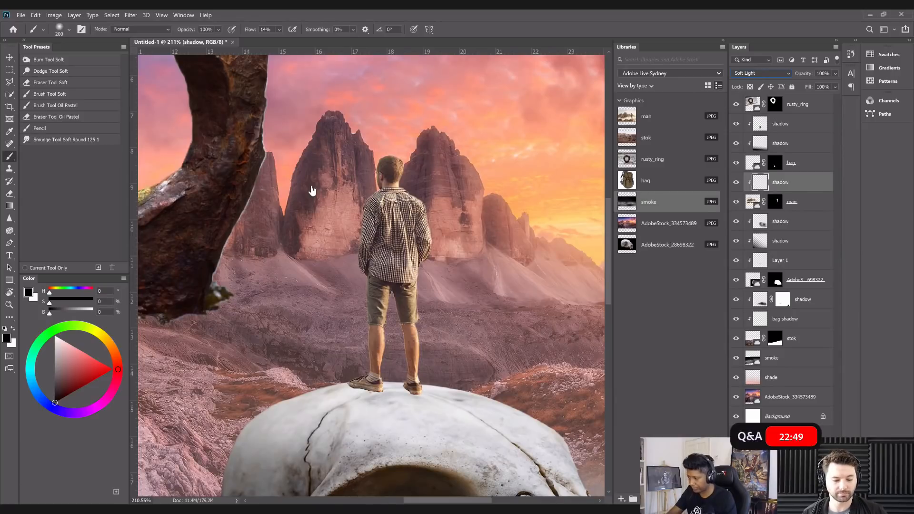
# Reduce the soft brush to 100 px and paint light black shading over the man's body.
pyautogui.scroll(3, 362, 192)
pyautogui.press('[')
pyautogui.press('[')
pyautogui.press('[')
pyautogui.press('[')
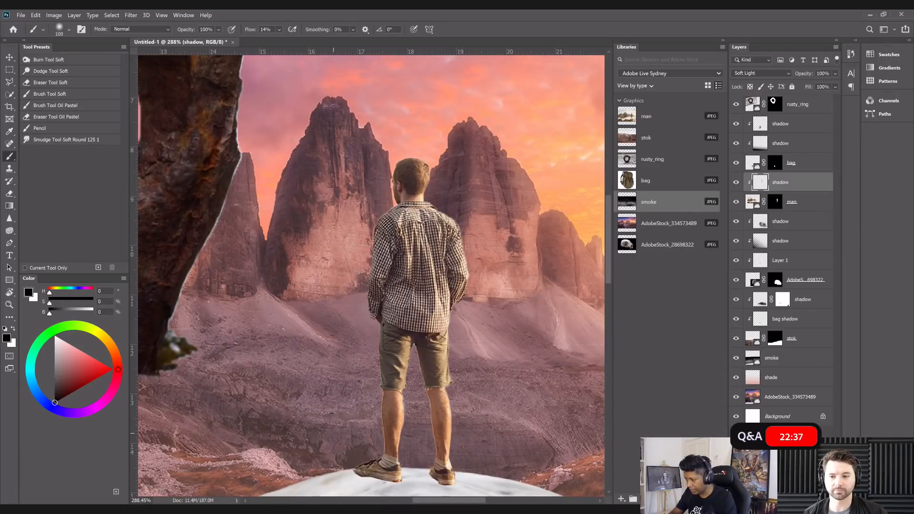
# Shade the man's shorts and legs with progressively smaller brushes, going down to 25 px.
pyautogui.scroll(3, 378, 399)
pyautogui.press('[')
pyautogui.press('[')
pyautogui.press('[')
pyautogui.press('[')
pyautogui.press('[')
pyautogui.press('[')
pyautogui.press('[')
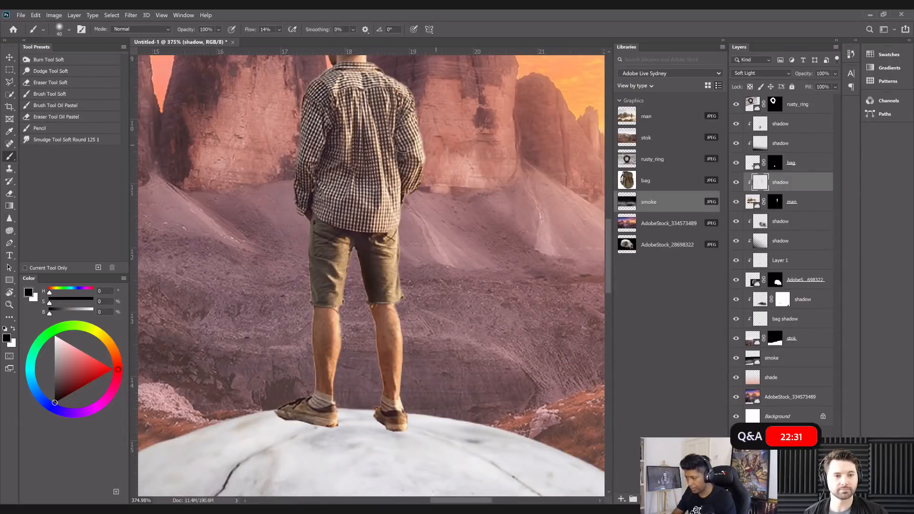
pyautogui.press('[')
pyautogui.press('[')
pyautogui.press('[')
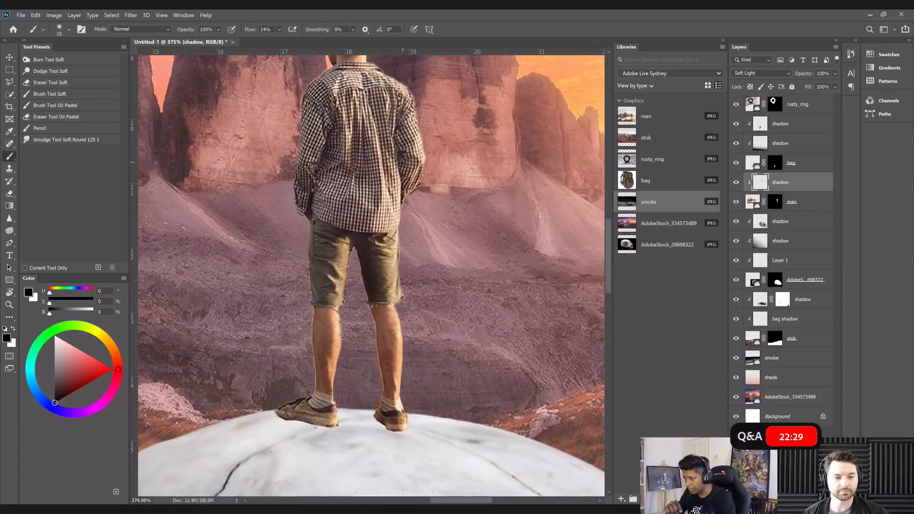
# Enlarge the brush to 50 px, continue the soft shading on the man and check it at several zoom levels.
pyautogui.press(']')
pyautogui.press(']')
pyautogui.press(']')
pyautogui.press(']')
pyautogui.press(']')
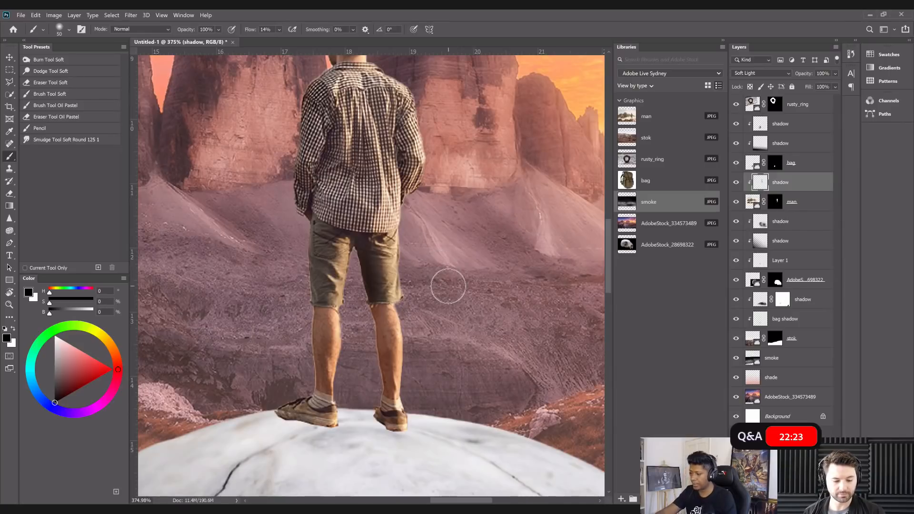
pyautogui.press('[')
pyautogui.press('[')
pyautogui.press('[')
pyautogui.press('[')
pyautogui.press('[')
pyautogui.press('[')
pyautogui.press('[')
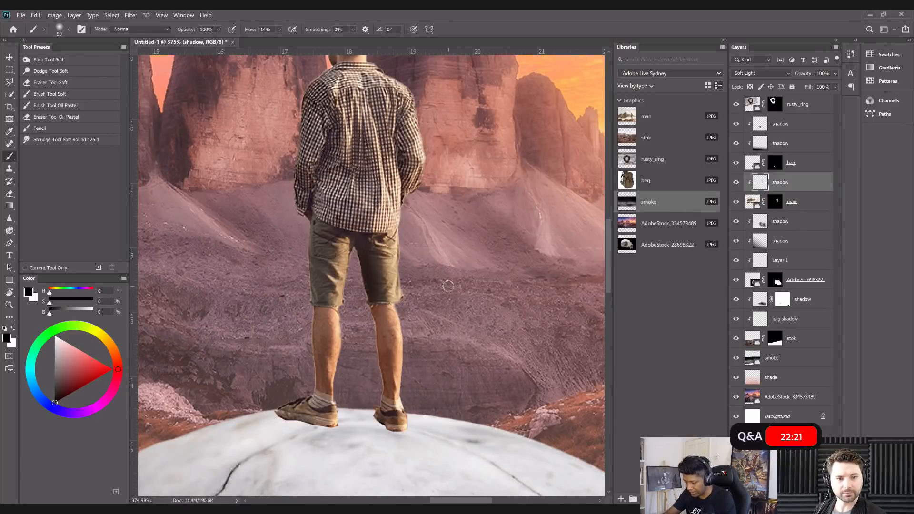
pyautogui.hotkey('ctrl', '0')
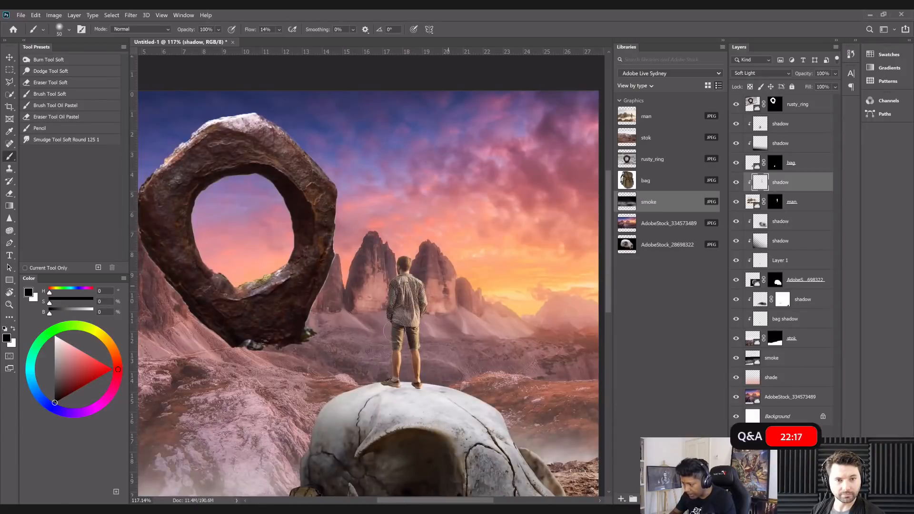
pyautogui.scroll(5, 382, 291)
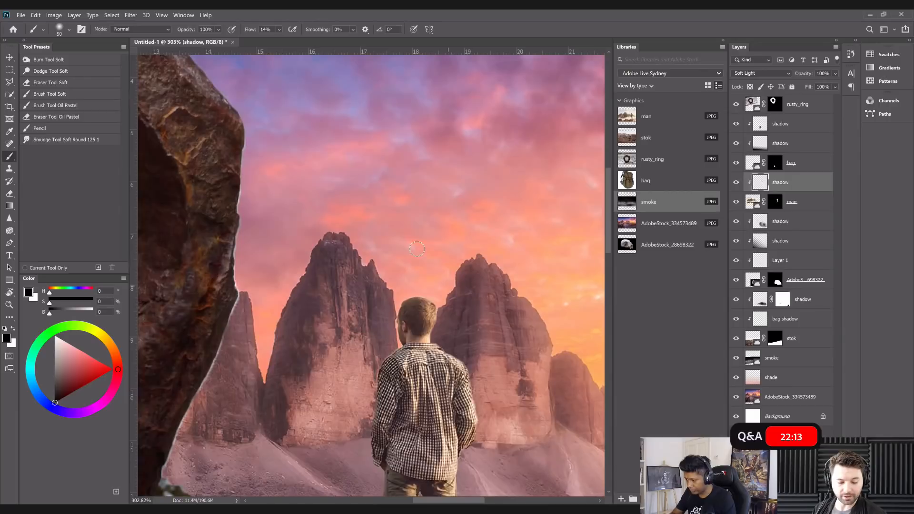
pyautogui.scroll(-3, 416, 248)
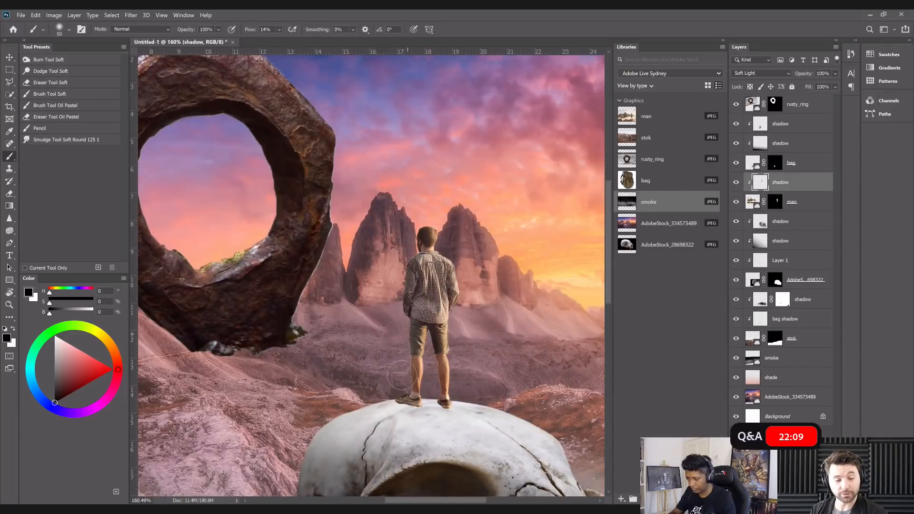
# Enlarge the brush to 100 px, deepen the man's soft shading and review the whole composite.
pyautogui.press(']')
pyautogui.press(']')
pyautogui.press(']')
pyautogui.press(']')
pyautogui.press(']')
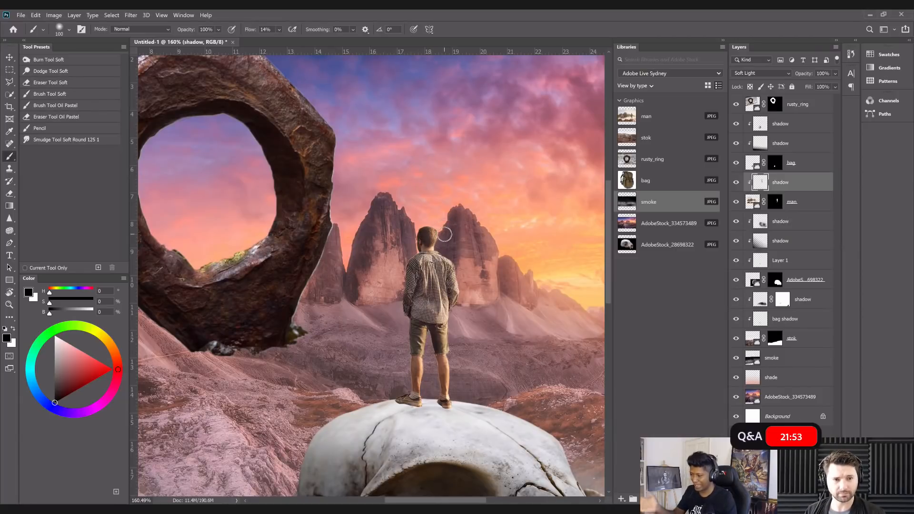
pyautogui.scroll(-3, 445, 234)
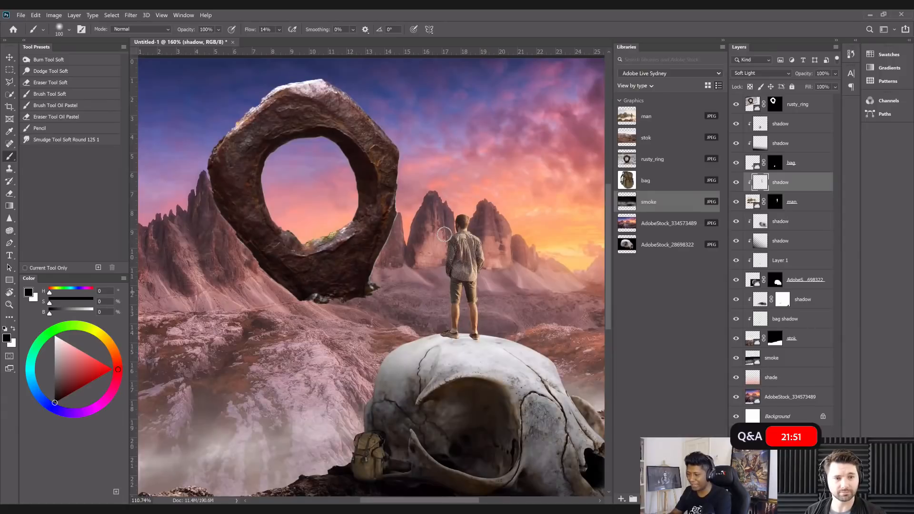
pyautogui.scroll(-2, 444, 234)
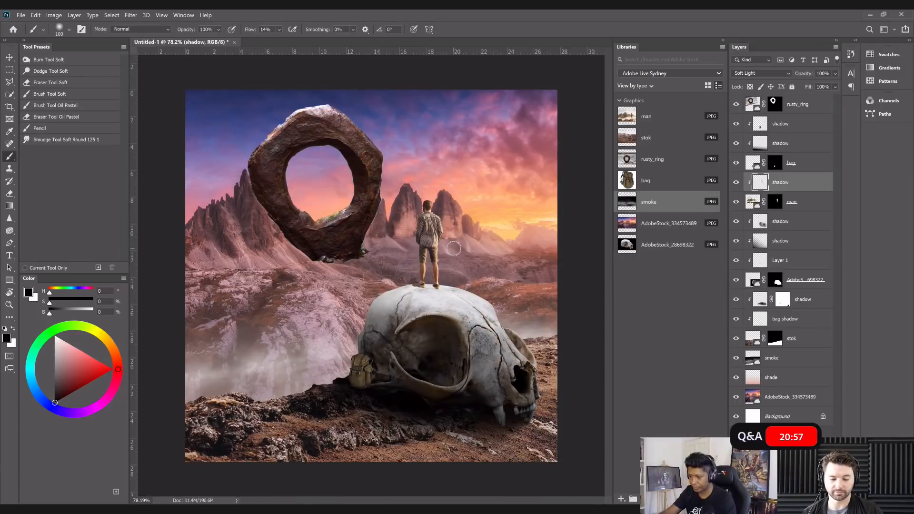
# Add a second clipped layer directly above the man layer and name it "shadow".
pyautogui.scroll(5, 415, 214)
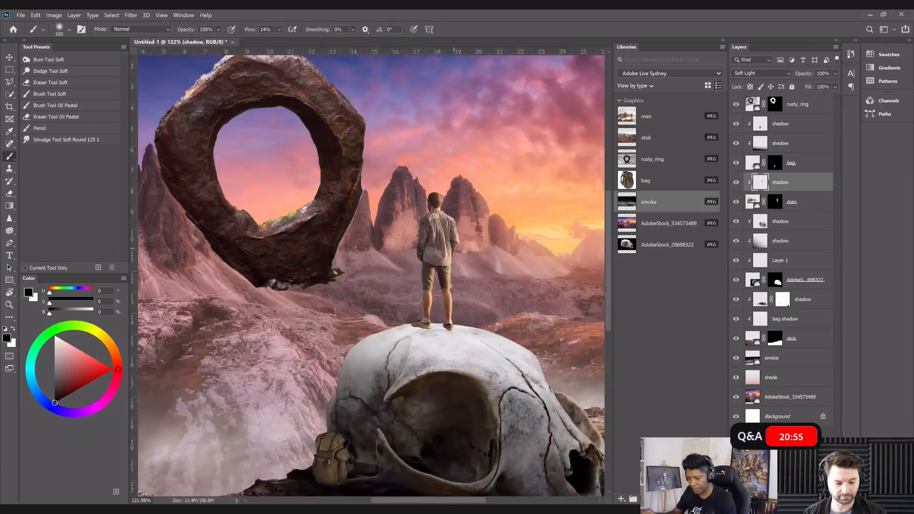
pyautogui.click(800, 202)
pyautogui.hotkey('ctrl', 'shift', 'alt', 'n')
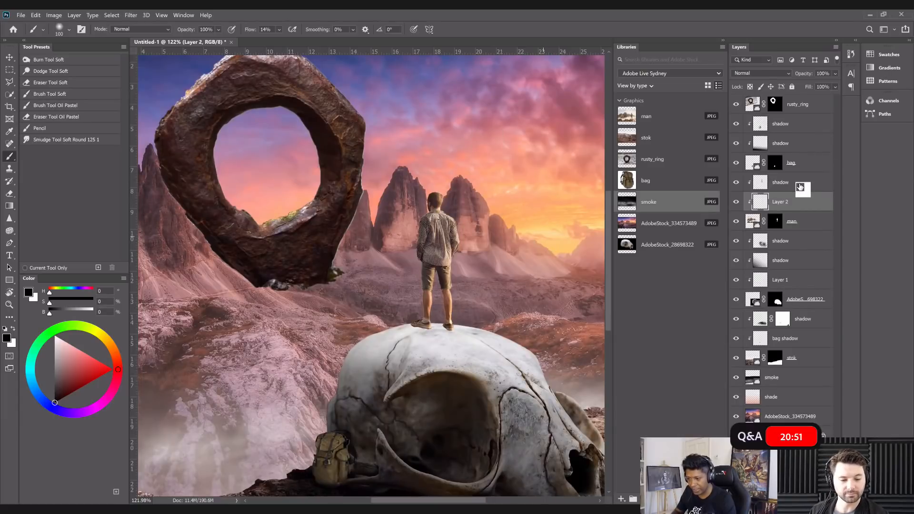
pyautogui.scroll(4, 483, 217)
pyautogui.hotkey('alt', ']')
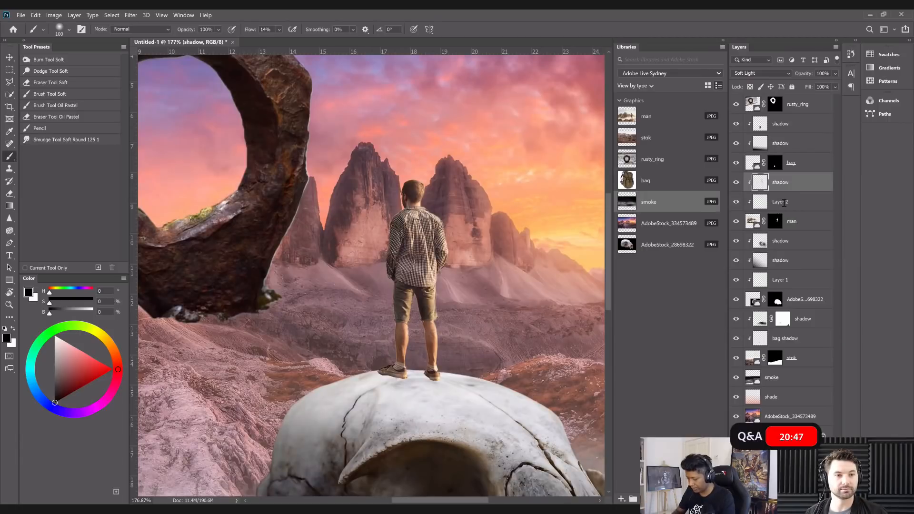
pyautogui.doubleClick(784, 202)
pyautogui.write('shadow')
pyautogui.press('Return')
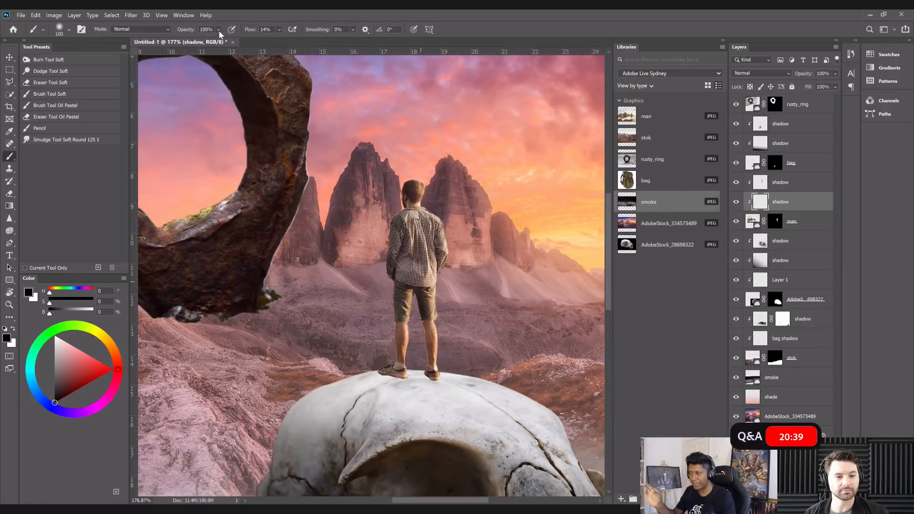
# Set the brush flow to 28% and its size to 70 px, and paint black shading along the man's left side.
pyautogui.scroll(3, 221, 32)
pyautogui.moveTo(279, 30); pyautogui.dragTo(294, 41)
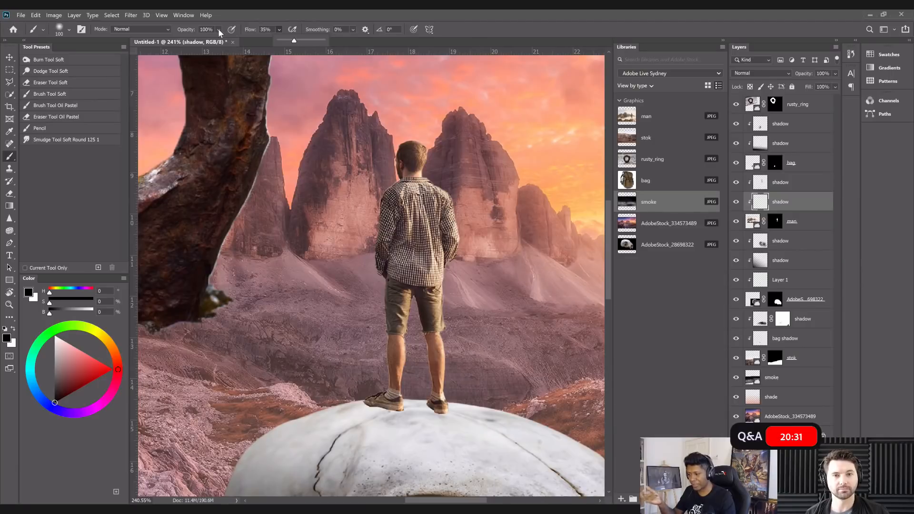
pyautogui.moveTo(292, 41); pyautogui.dragTo(289, 41)
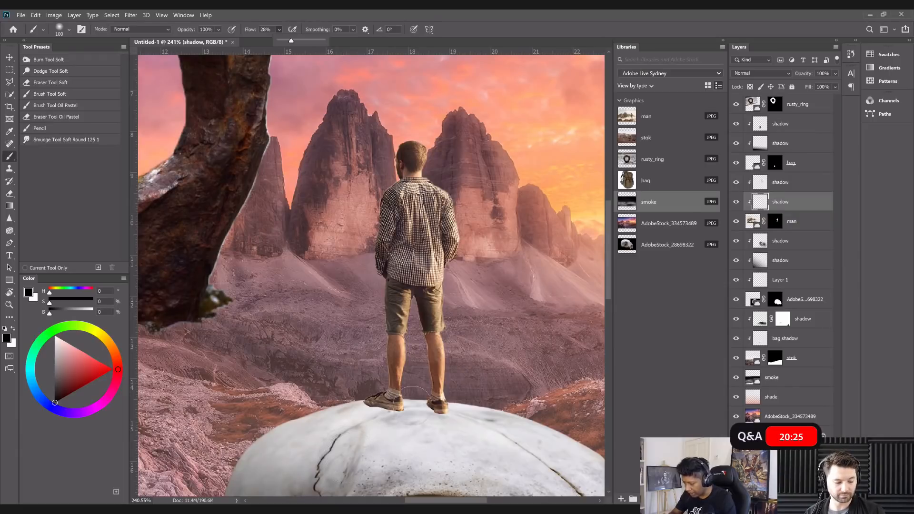
pyautogui.scroll(1, 382, 379)
pyautogui.press('[')
pyautogui.press('[')
pyautogui.press('[')
pyautogui.moveTo(381, 364)
pyautogui.mouseDown()
pyautogui.moveTo(377, 282)
pyautogui.moveTo(358, 241)
pyautogui.moveTo(367, 161)
pyautogui.moveTo(400, 88)
pyautogui.mouseUp()
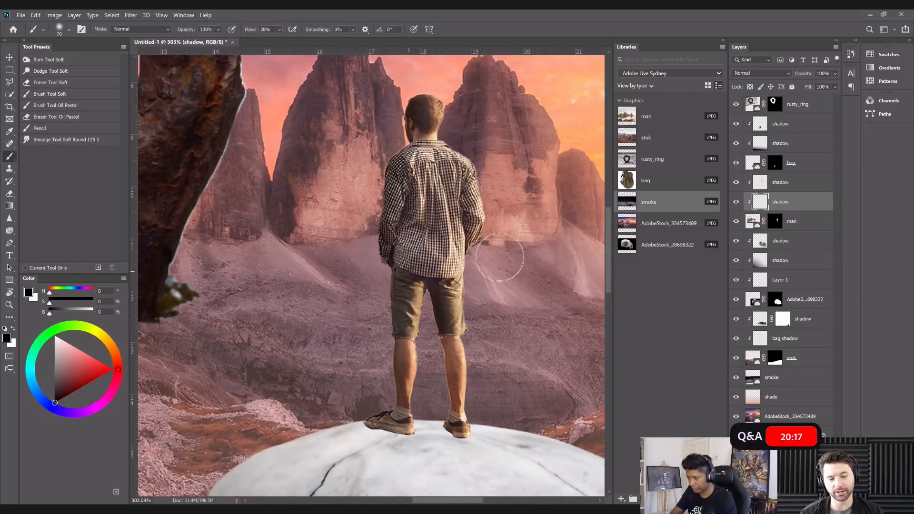
# Set the brush flow to 22% and its size to 45 px, and darken the man's shorts and legs.
pyautogui.click(286, 42)
pyautogui.press('[')
pyautogui.press('[')
pyautogui.press('[')
pyautogui.scroll(2, 404, 264)
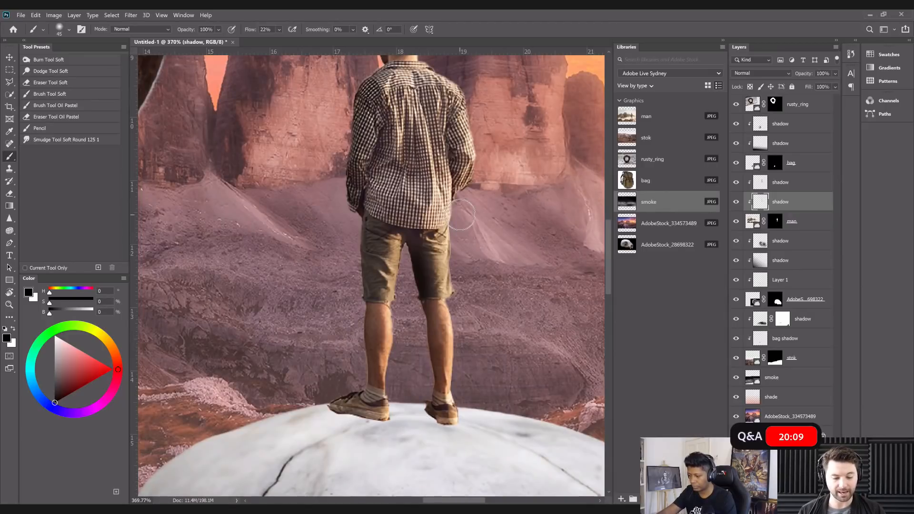
pyautogui.scroll(-3, 473, 108)
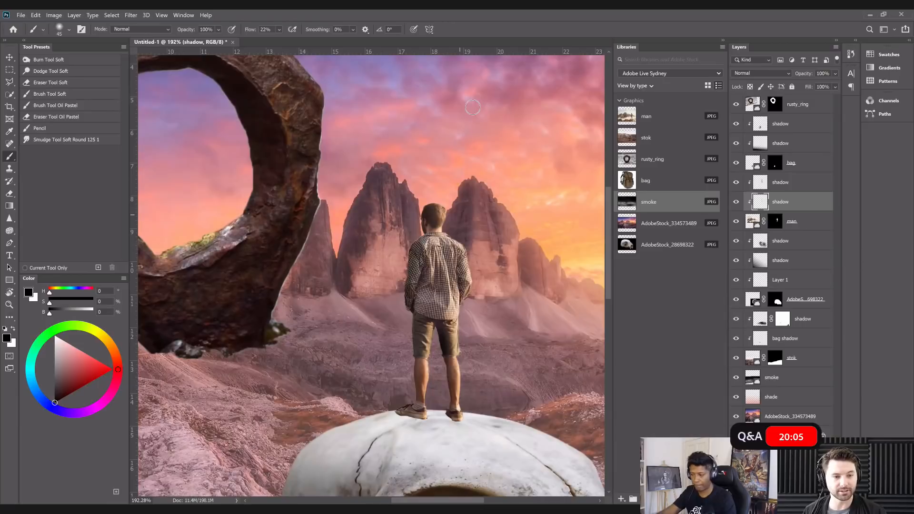
# Examine the man's shading and his contact with the skull, both close up and within the whole composite.
pyautogui.scroll(2, 473, 107)
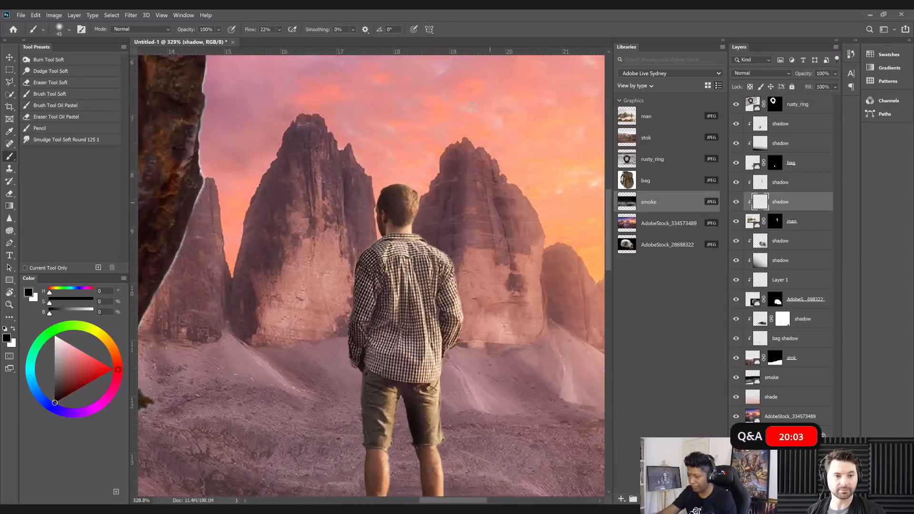
pyautogui.scroll(-2, 473, 107)
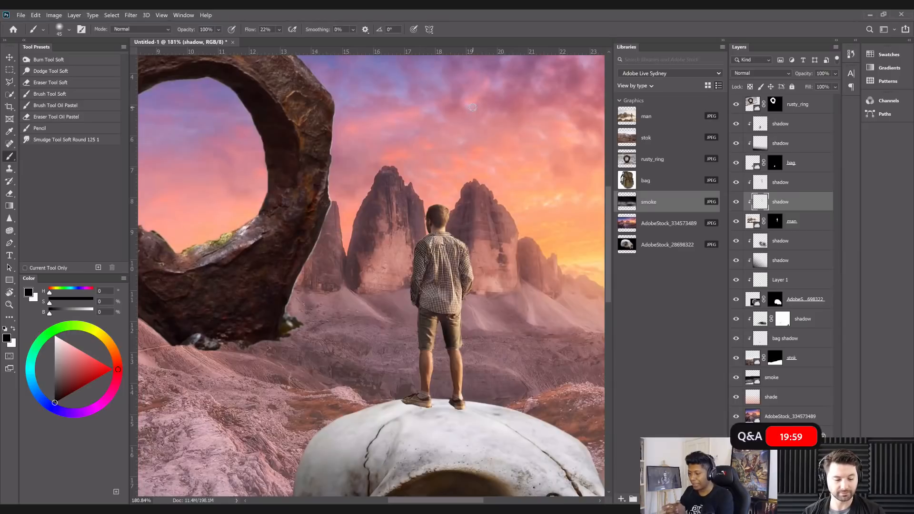
pyautogui.scroll(-2, 472, 108)
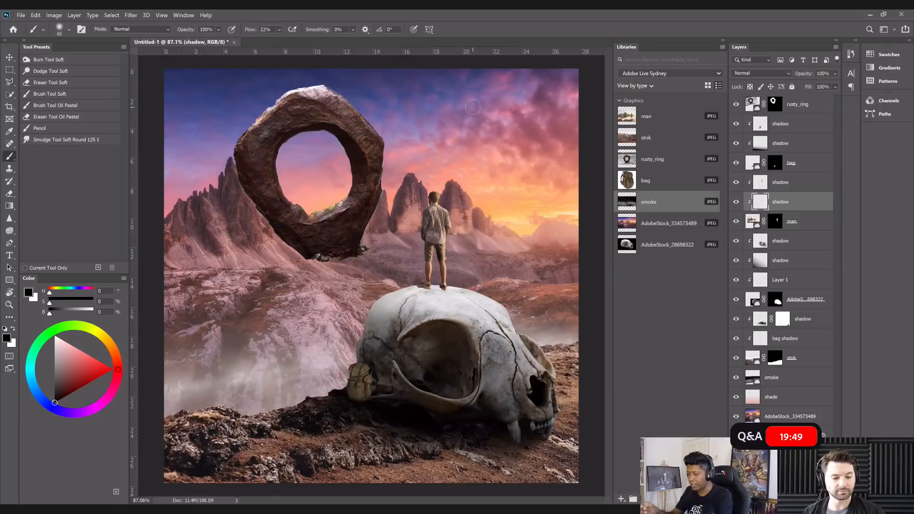
pyautogui.scroll(4, 473, 107)
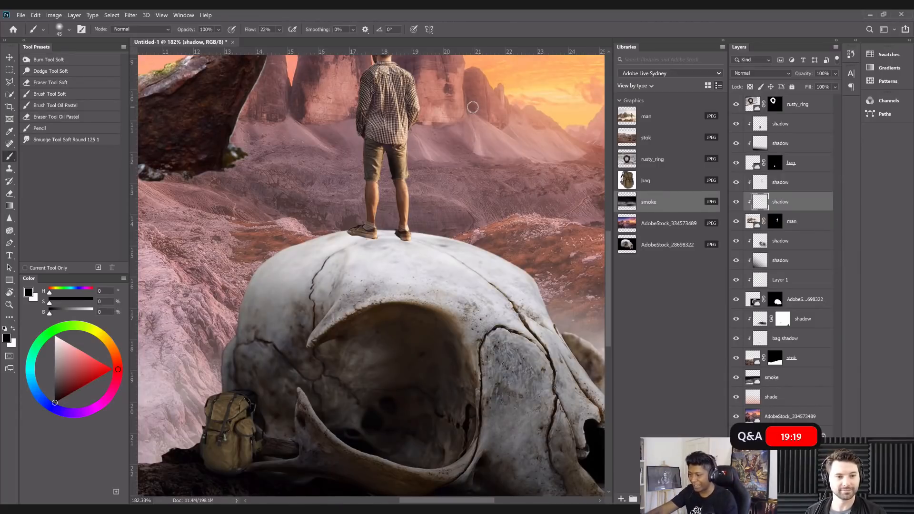
pyautogui.scroll(-3, 473, 107)
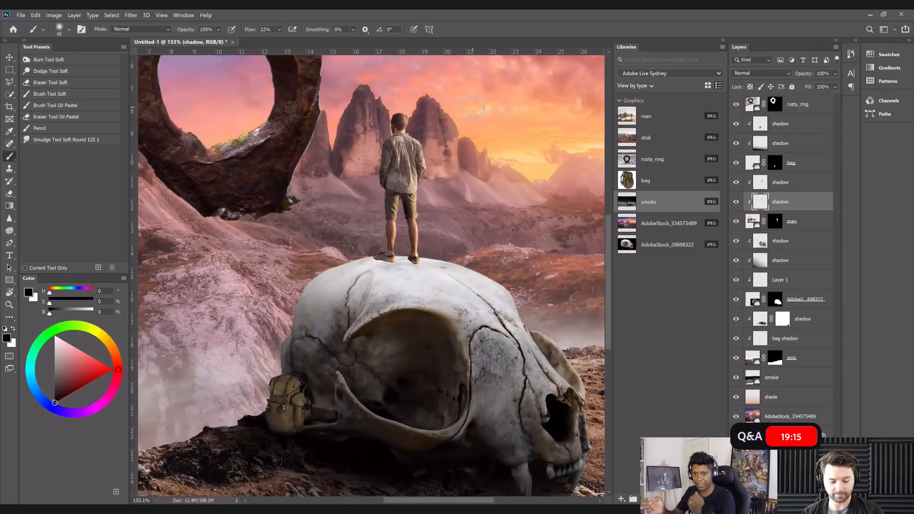
pyautogui.scroll(3, 473, 107)
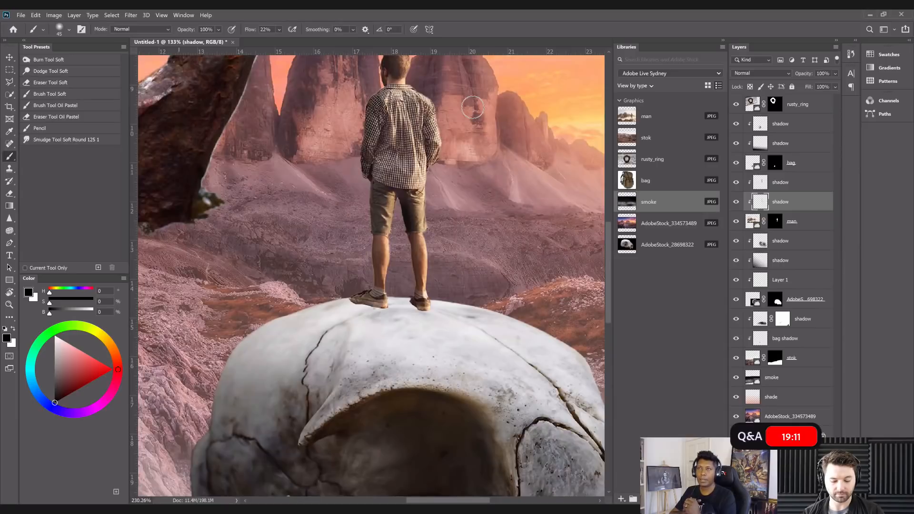
pyautogui.scroll(1, 472, 107)
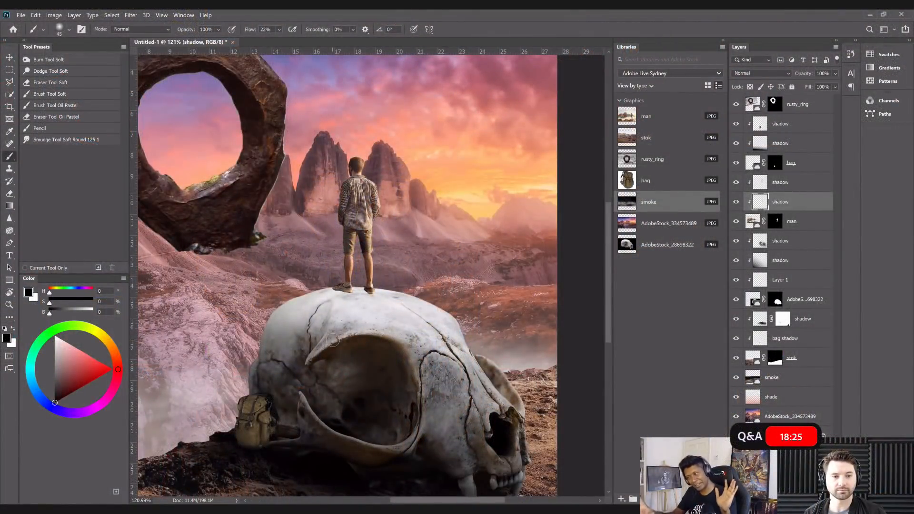
pyautogui.scroll(3, 333, 340)
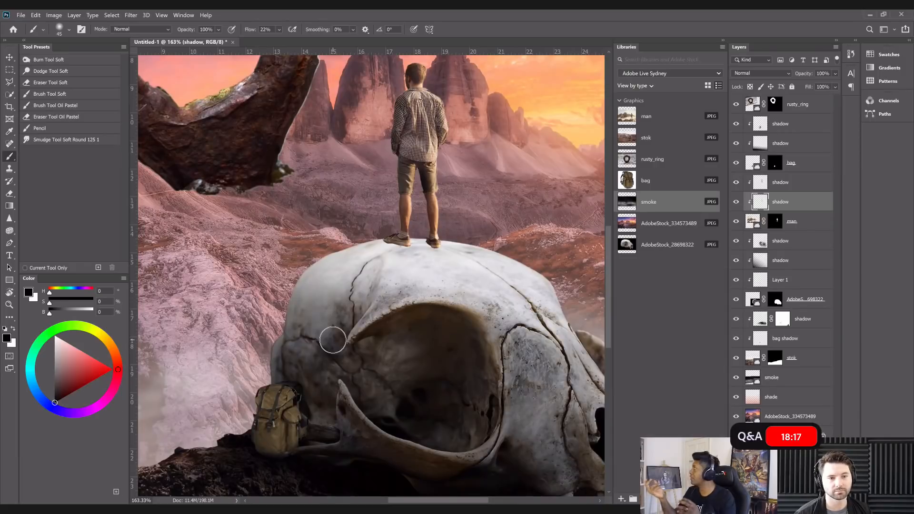
pyautogui.scroll(3, 333, 340)
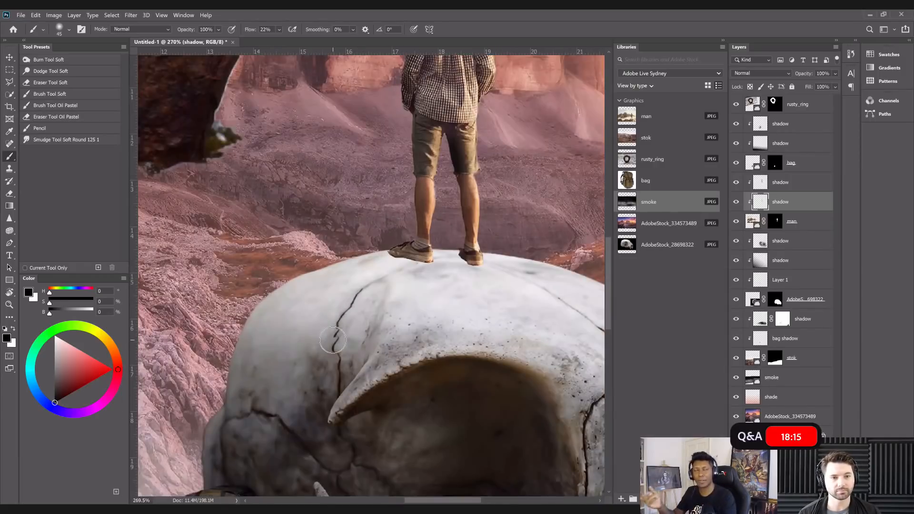
pyautogui.scroll(1, 333, 340)
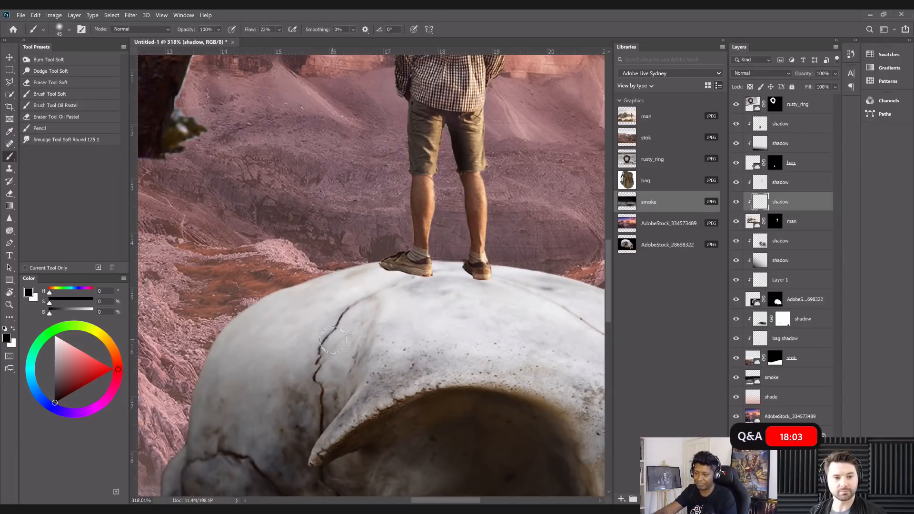
# Lower the opacity of the man's selected shadow layer to 65%.
pyautogui.hotkey('ctrl', '-')
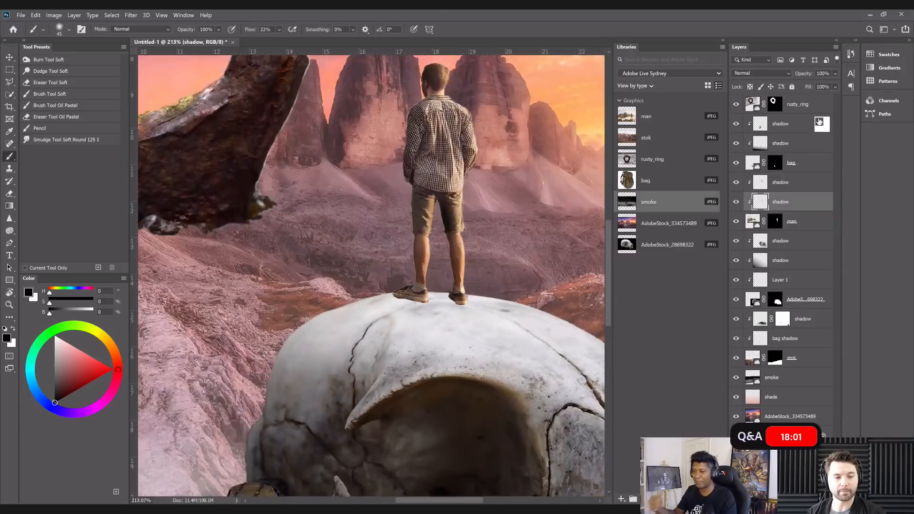
pyautogui.hotkey('ctrl', '-')
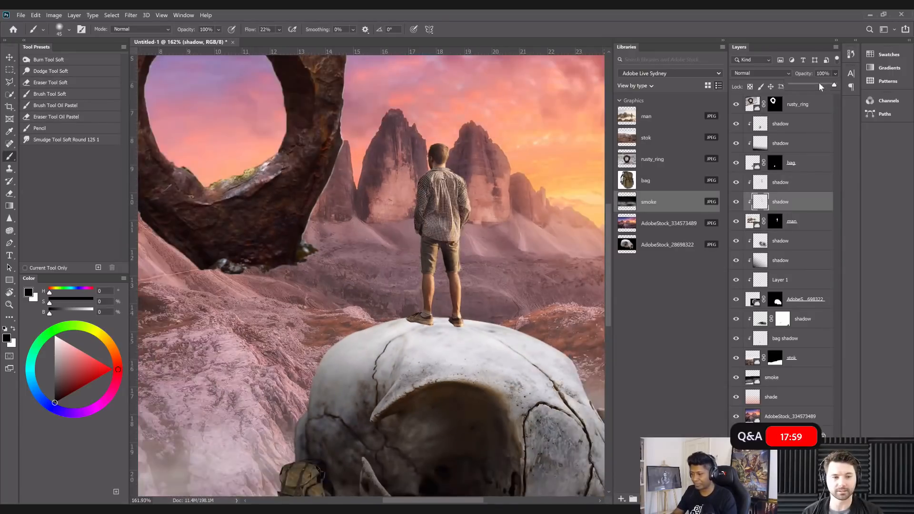
pyautogui.click(819, 84)
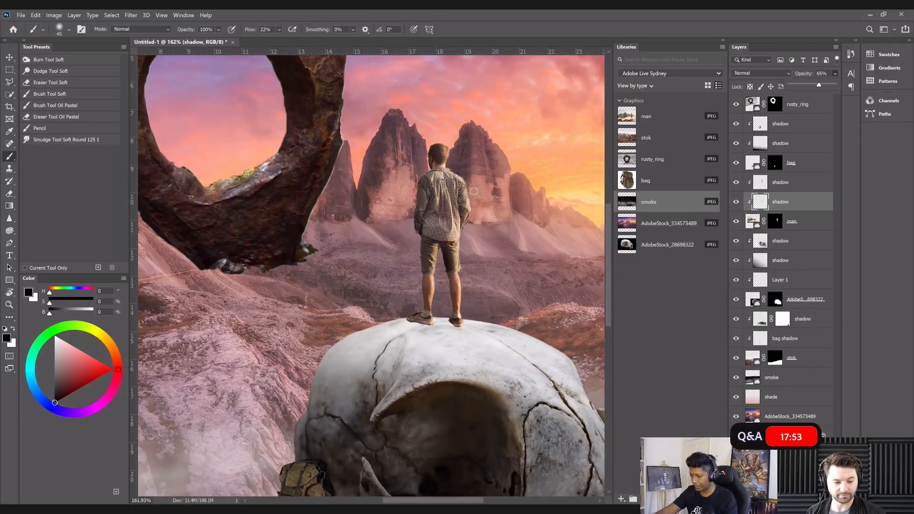
# Examine the whole composite for how the ring, man, skull and bag match the sunset scene.
pyautogui.scroll(2, 474, 191)
pyautogui.hotkey('ctrl', '0')
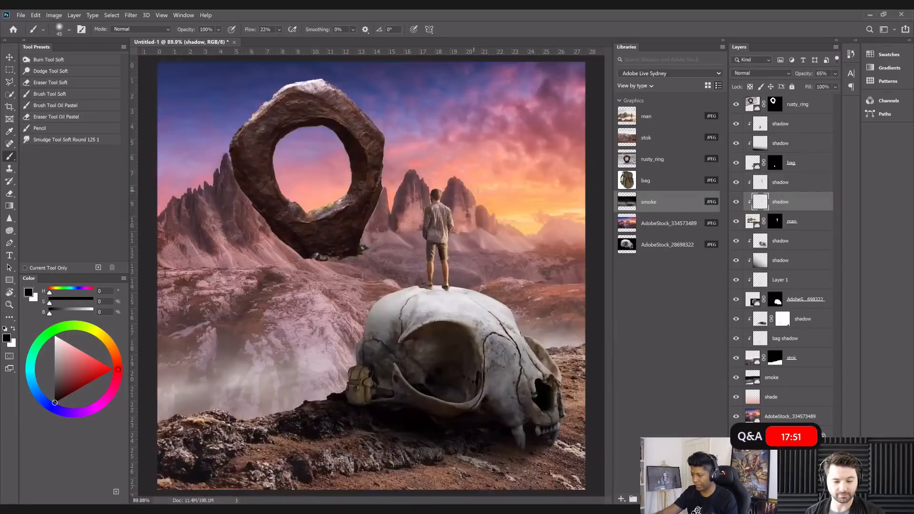
pyautogui.scroll(1, 474, 190)
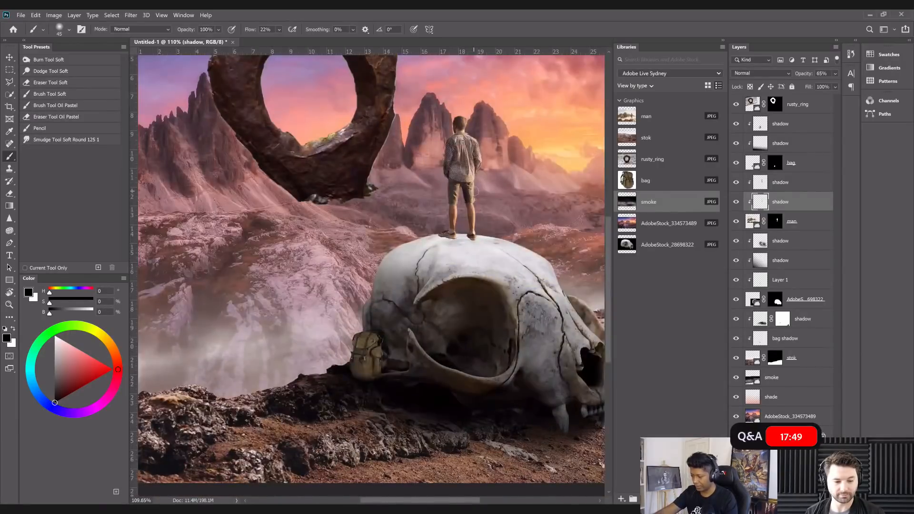
pyautogui.scroll(1, 474, 191)
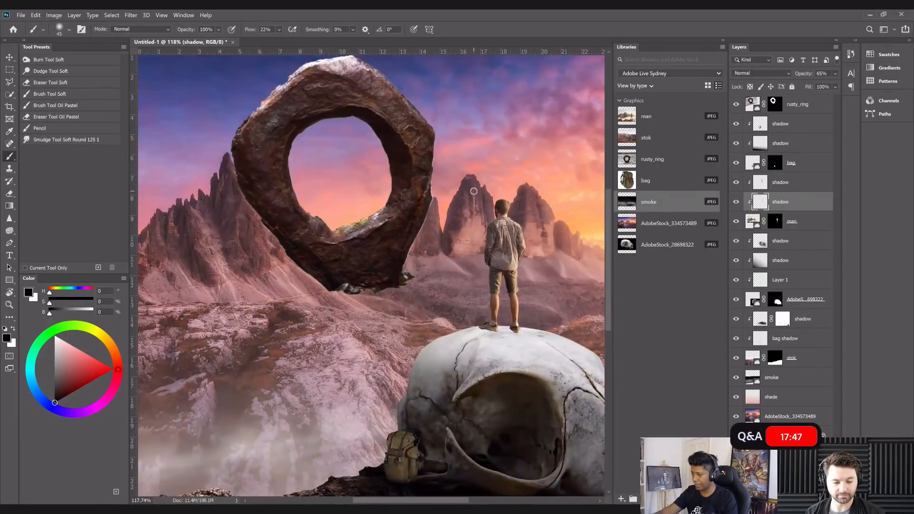
pyautogui.scroll(-3, 473, 190)
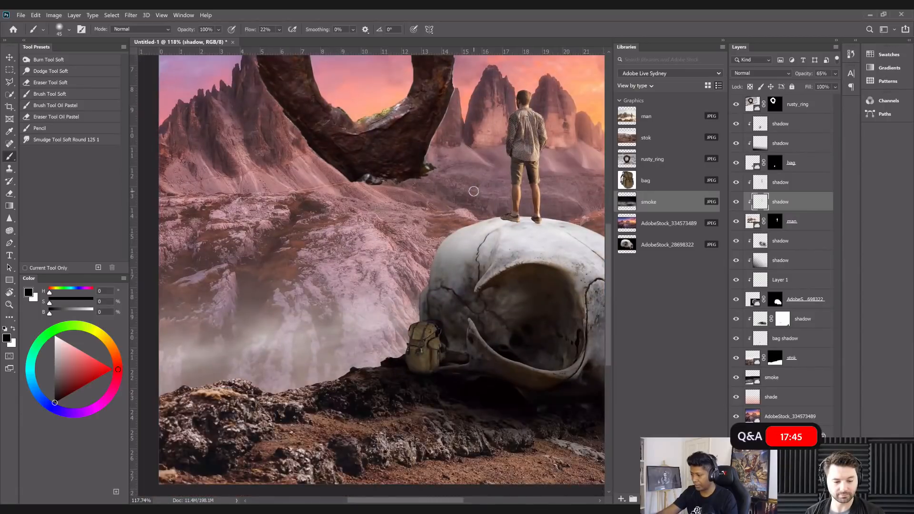
pyautogui.scroll(-1, 473, 190)
pyautogui.scroll(-3, 473, 191)
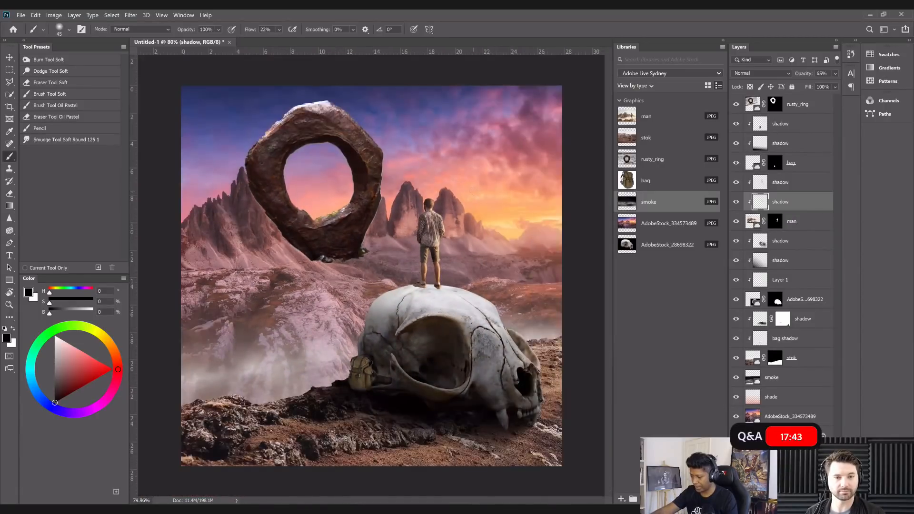
pyautogui.scroll(3, 474, 190)
pyautogui.scroll(1, 473, 191)
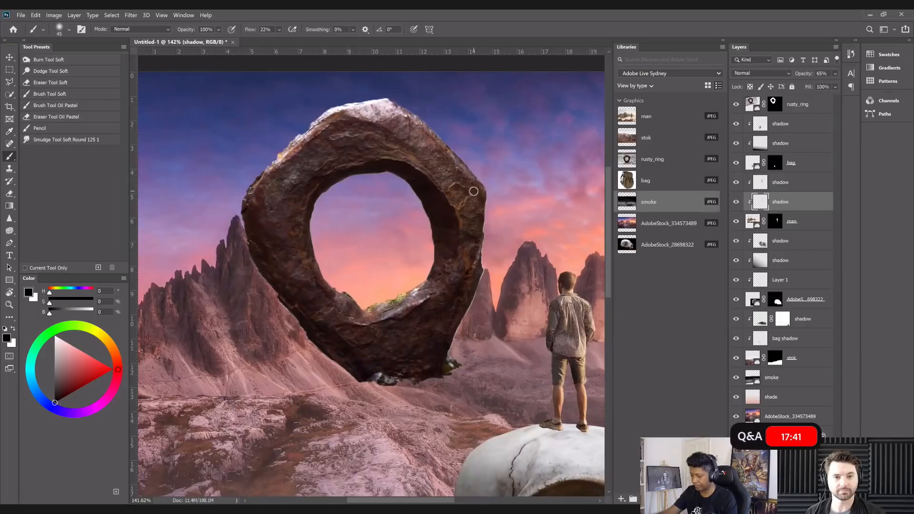
pyautogui.scroll(-2, 391, 182)
pyautogui.scroll(1, 456, 160)
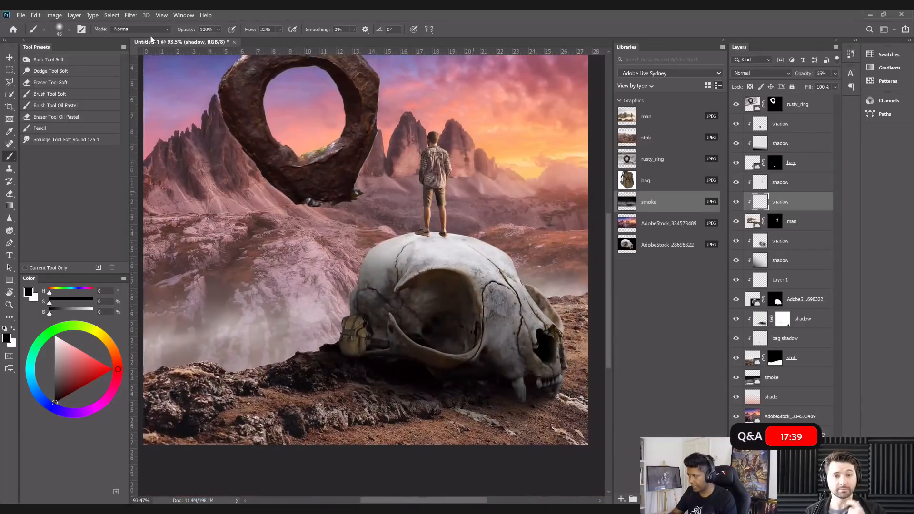
pyautogui.scroll(1, 474, 216)
# Add a Color Balance adjustment layer clipped to the skull layer and move its settings clear of the skull.
pyautogui.press('v')
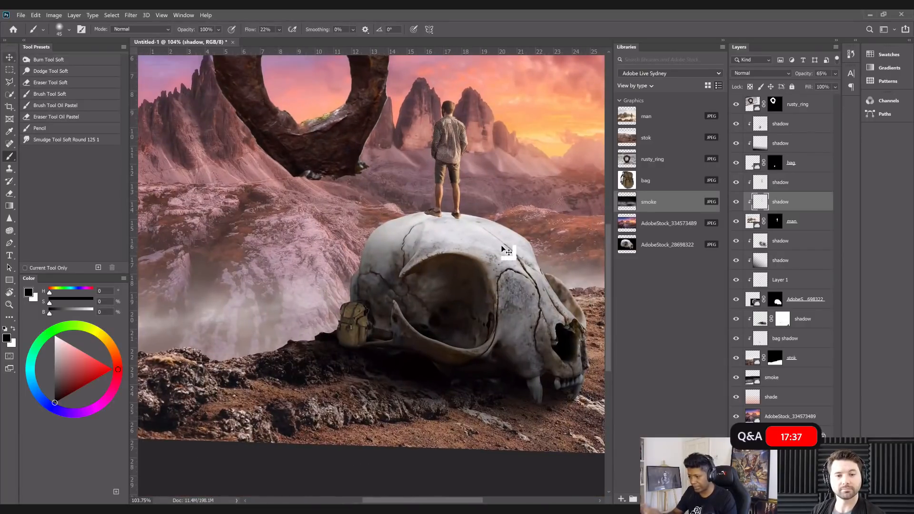
pyautogui.click(804, 302)
pyautogui.moveTo(784, 312); pyautogui.dragTo(784, 315)
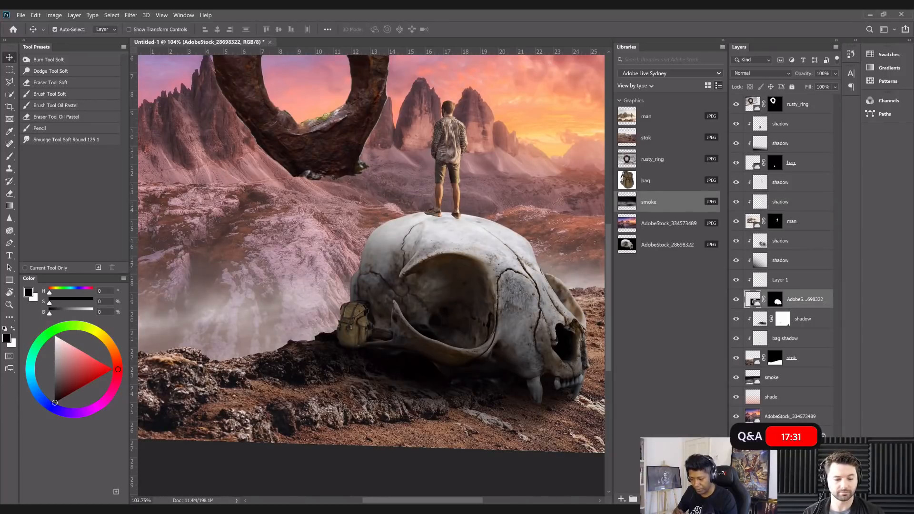
pyautogui.click(784, 499)
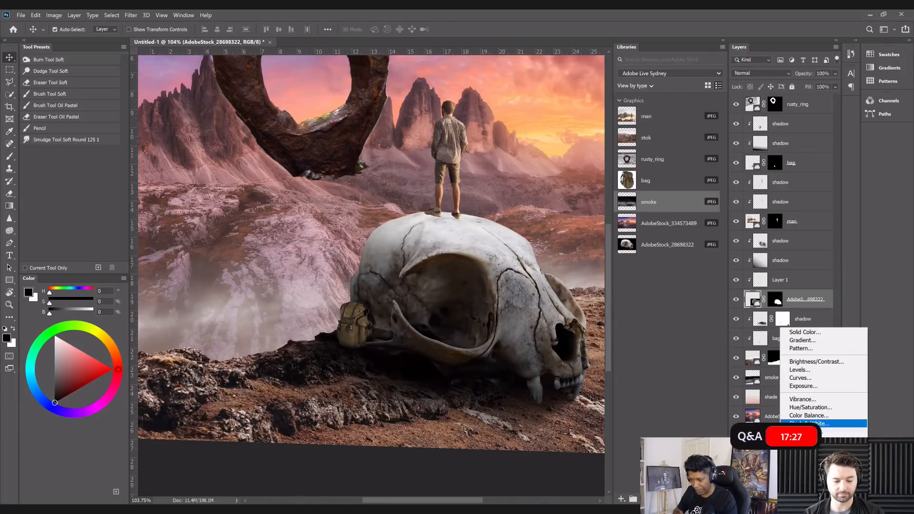
pyautogui.click(809, 414)
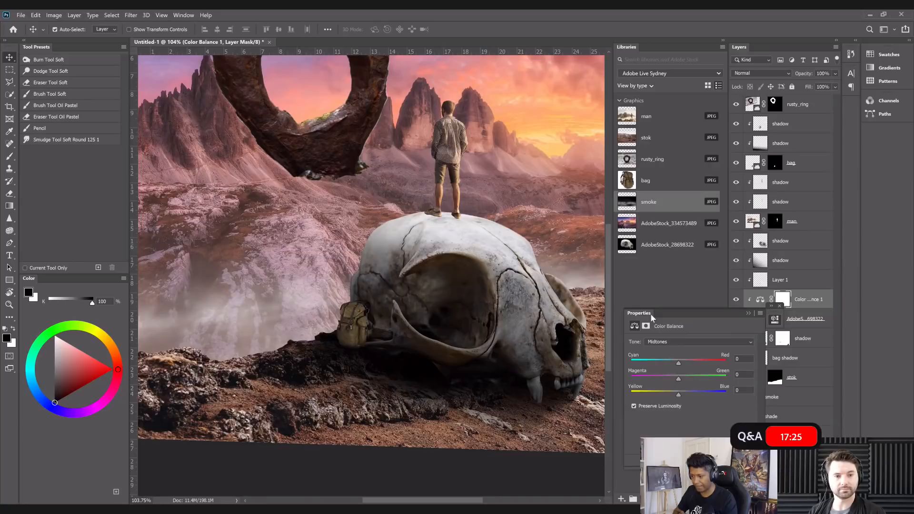
pyautogui.moveTo(638, 313); pyautogui.dragTo(176, 151)
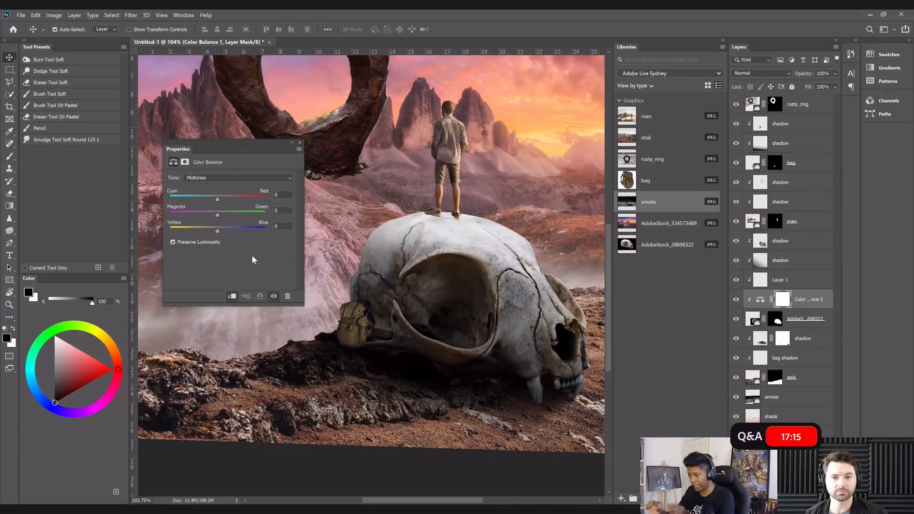
# Set the skull's midtones to Cyan-Red +15 and Yellow-Blue -21, and compare the skull with and without the adjustment.
pyautogui.moveTo(218, 232); pyautogui.dragTo(208, 231)
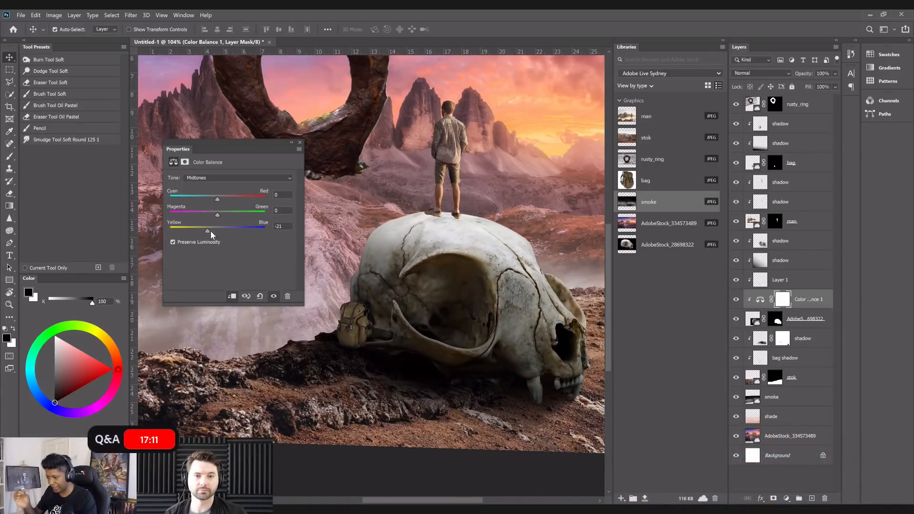
pyautogui.click(224, 199)
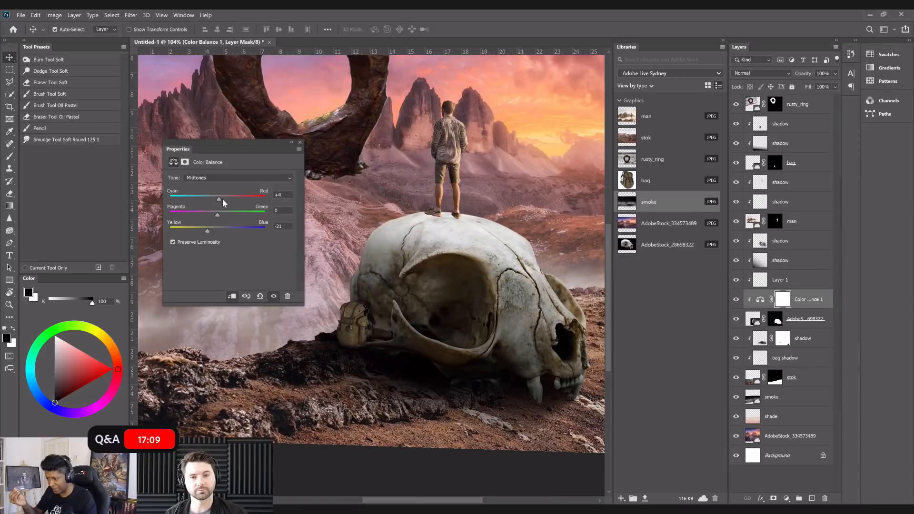
pyautogui.moveTo(224, 202); pyautogui.dragTo(223, 202)
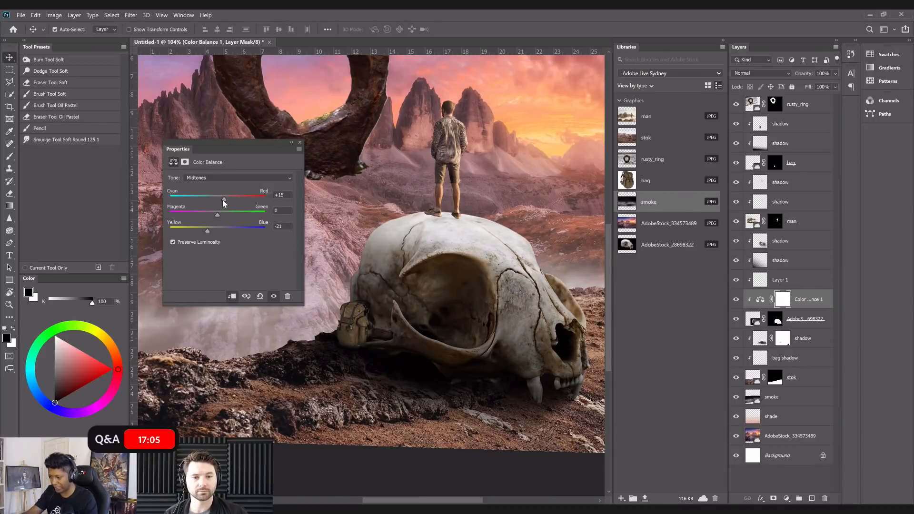
pyautogui.scroll(2, 547, 277)
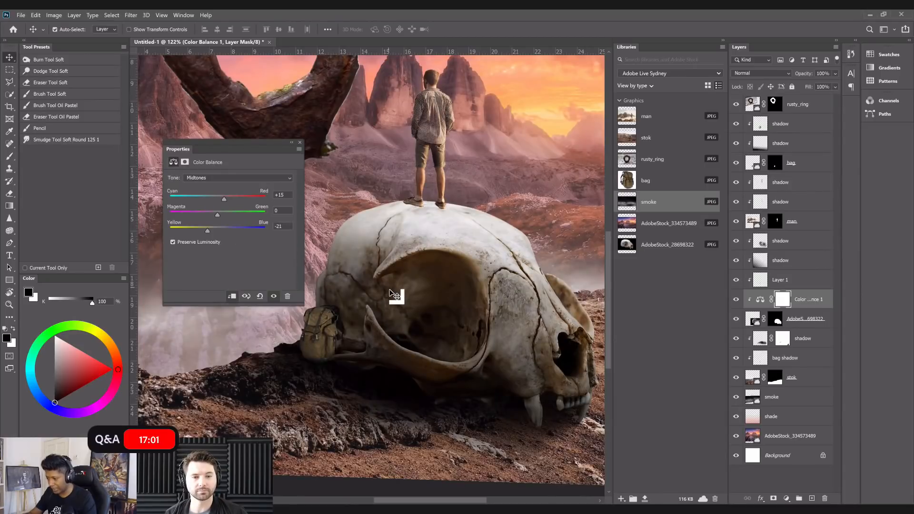
pyautogui.click(299, 143)
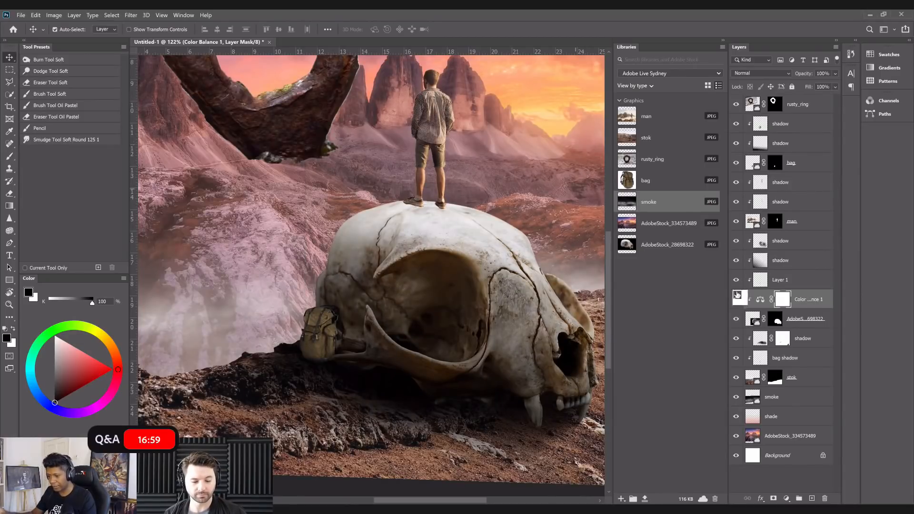
pyautogui.click(738, 304)
pyautogui.click(738, 303)
pyautogui.click(738, 304)
pyautogui.click(738, 303)
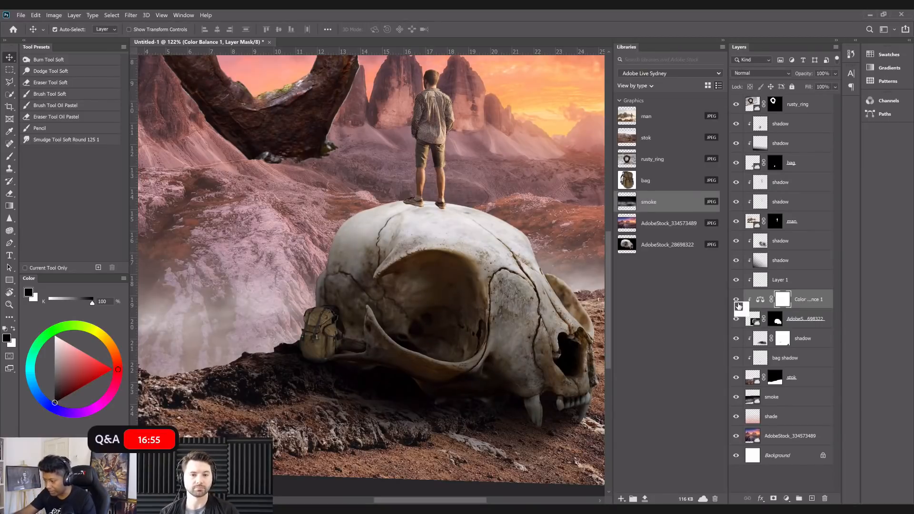
# Add a Color Balance adjustment layer clipped to the bag and set its midtones to Cyan-Red +22 and Yellow-Blue -7.
pyautogui.scroll(2, 466, 306)
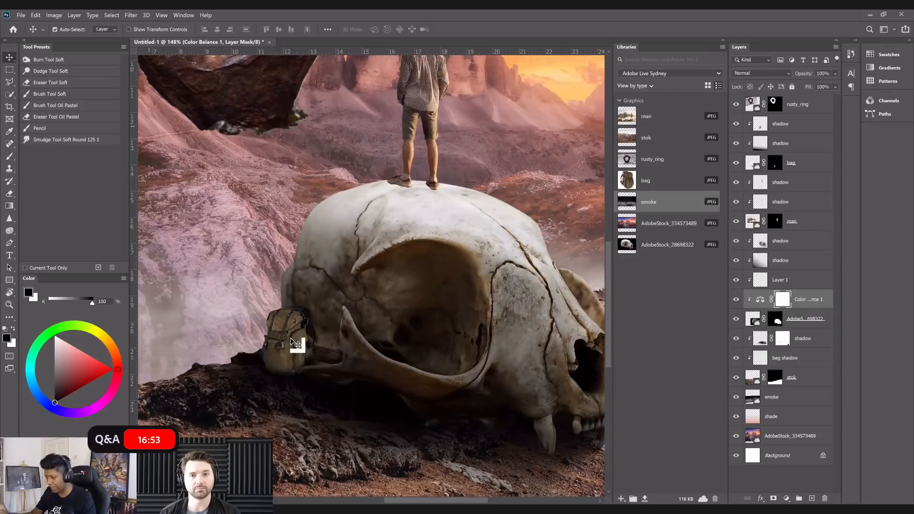
pyautogui.moveTo(780, 143); pyautogui.dragTo(799, 173)
pyautogui.click(786, 498)
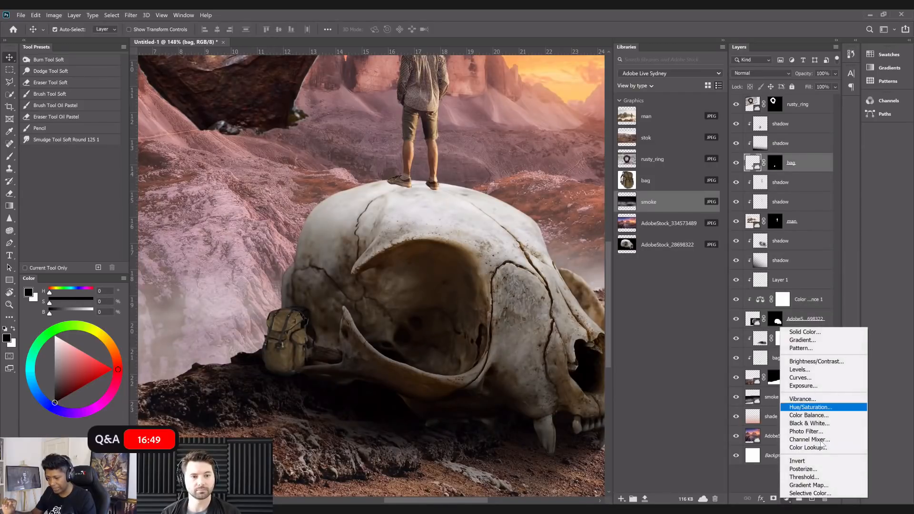
pyautogui.click(820, 415)
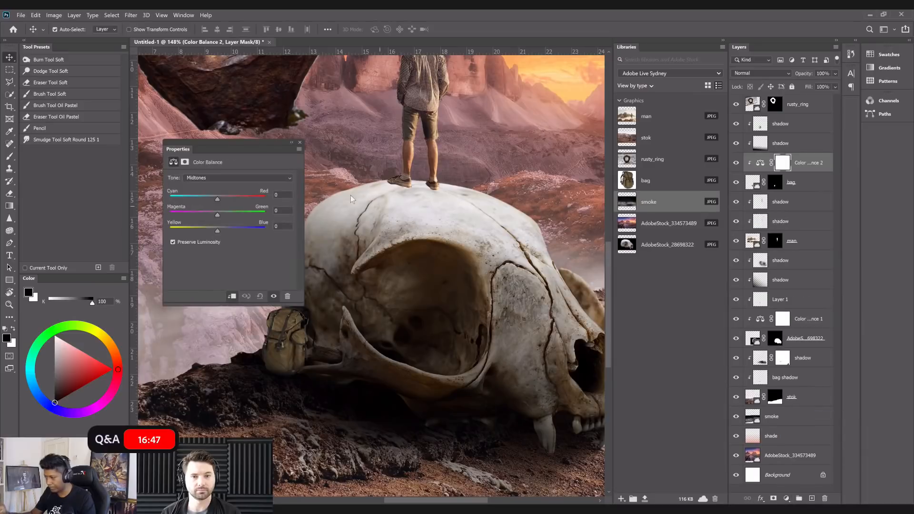
pyautogui.moveTo(274, 142); pyautogui.dragTo(470, 97)
pyautogui.moveTo(412, 184); pyautogui.dragTo(427, 153)
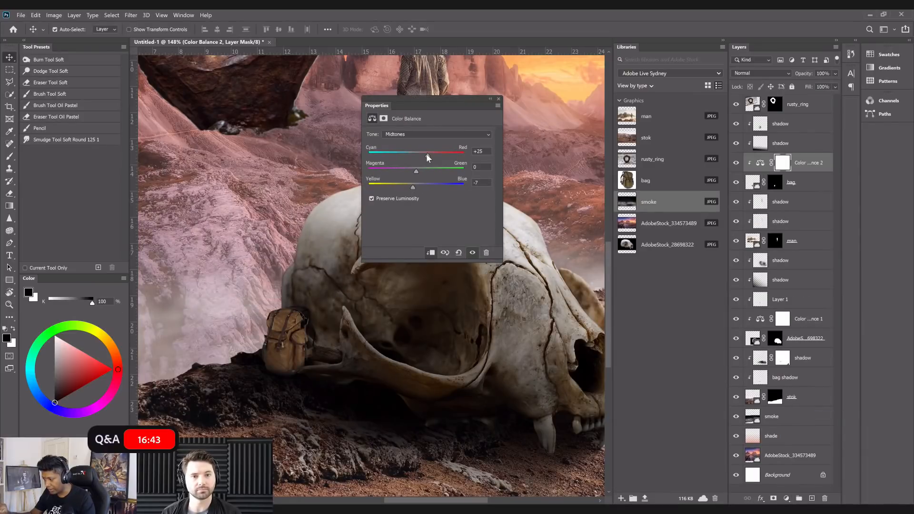
pyautogui.moveTo(427, 154); pyautogui.dragTo(426, 153)
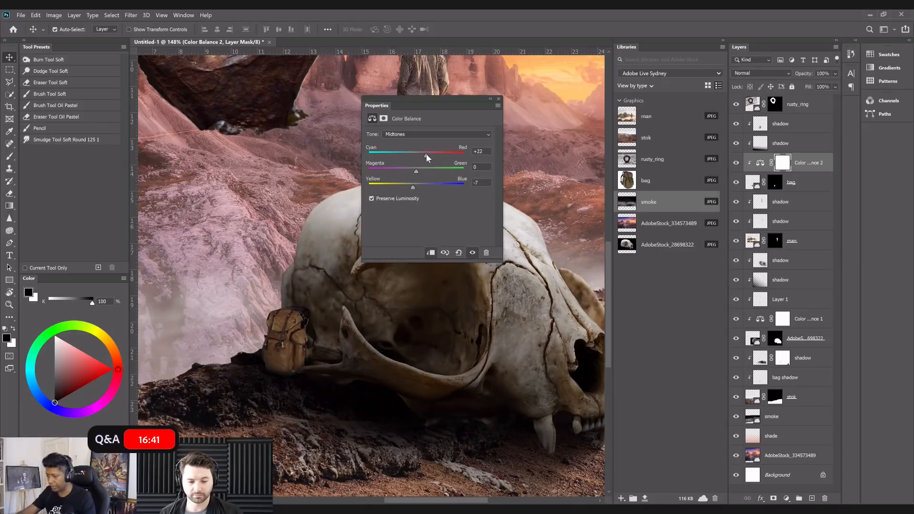
# Add a Color Balance adjustment layer clipped to the stok ground layer.
pyautogui.scroll(-2, 426, 153)
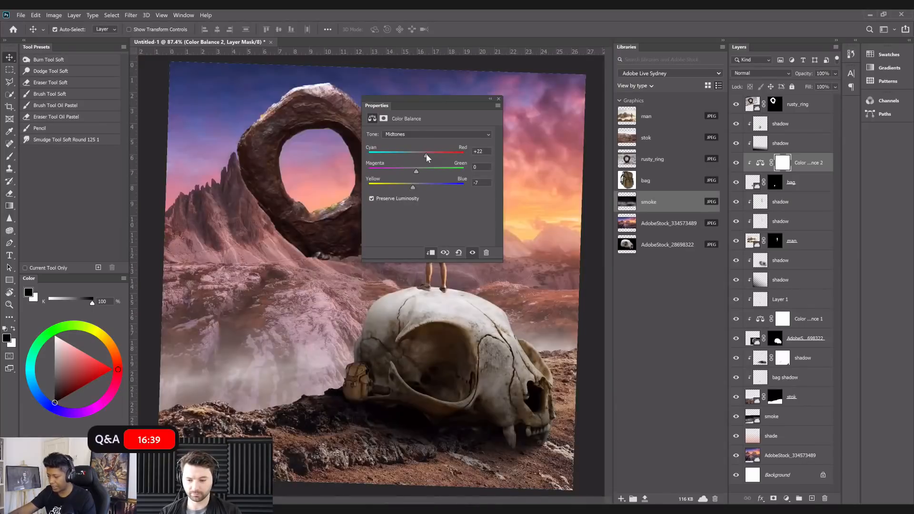
pyautogui.scroll(1, 426, 153)
pyautogui.scroll(-3, 380, 175)
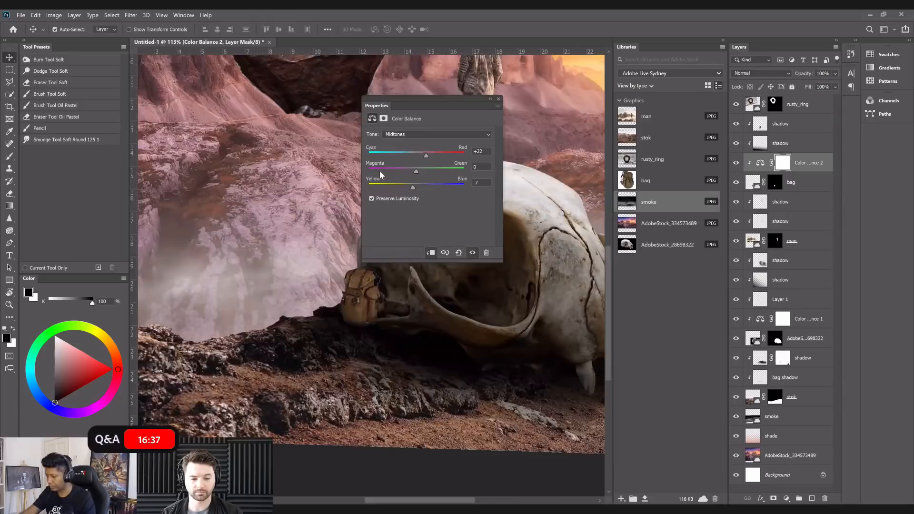
pyautogui.scroll(-2, 379, 175)
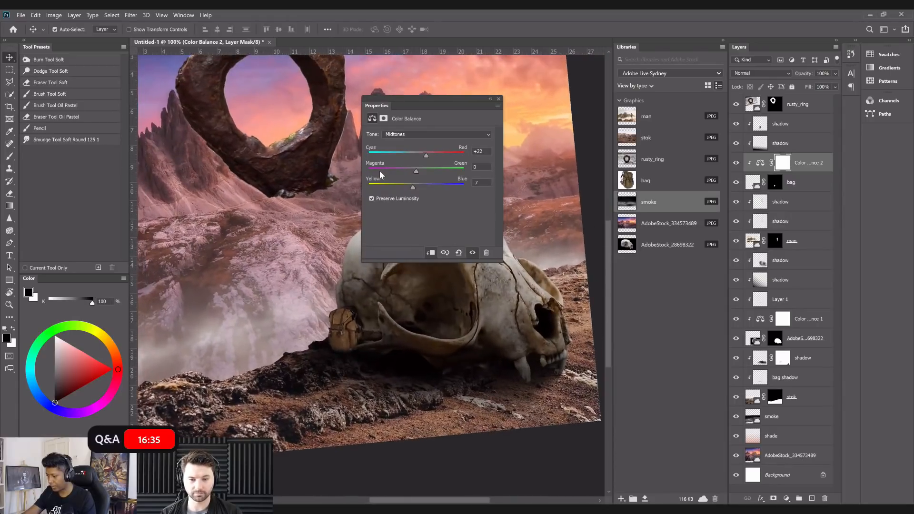
pyautogui.scroll(2, 380, 175)
pyautogui.click(441, 418)
pyautogui.click(806, 399)
pyautogui.click(786, 498)
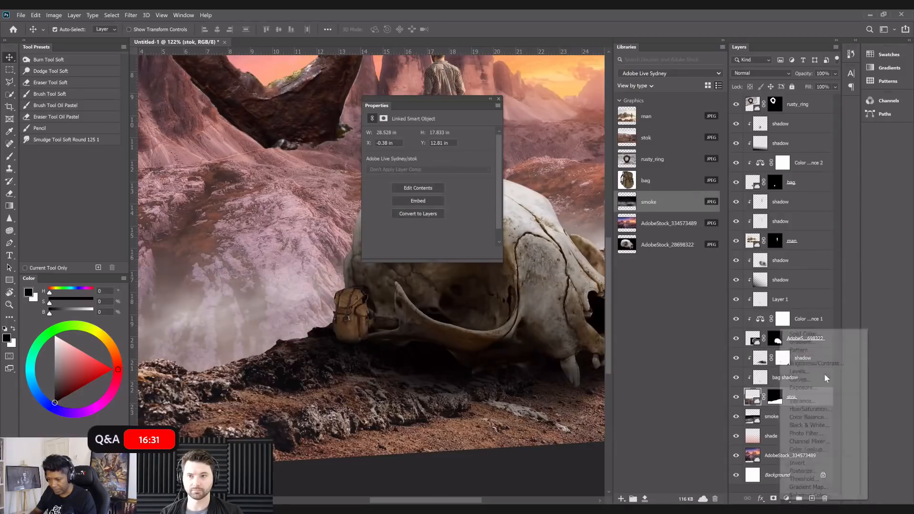
pyautogui.click(808, 417)
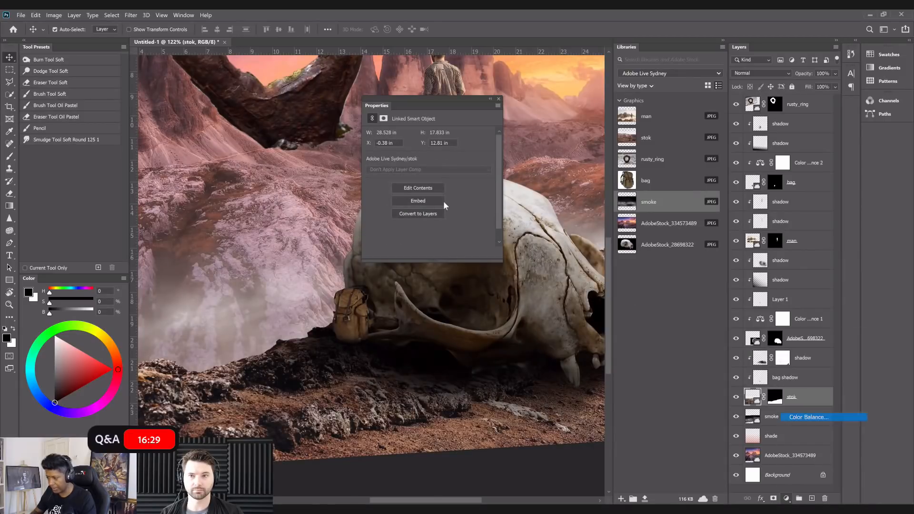
# Set the ground's midtones to Cyan-Red +12 and Yellow-Blue -4, and close the adjustment settings.
pyautogui.click(417, 153)
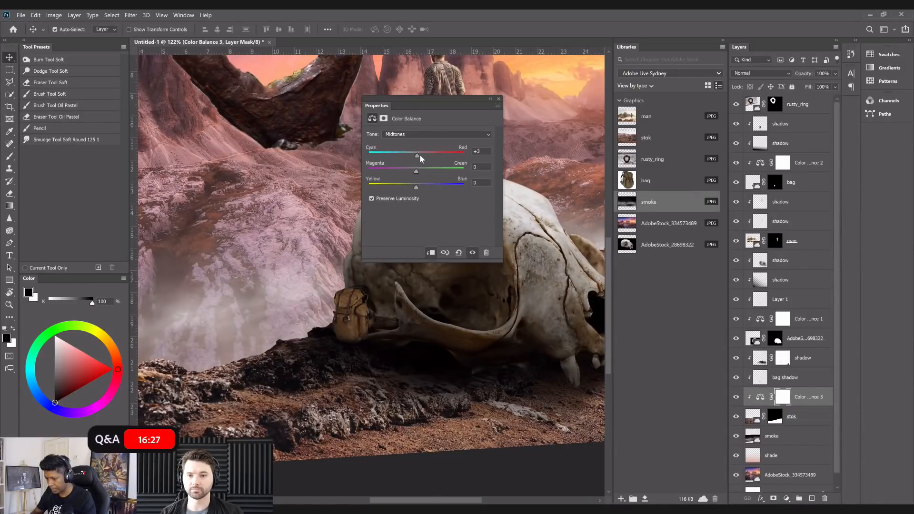
pyautogui.click(421, 156)
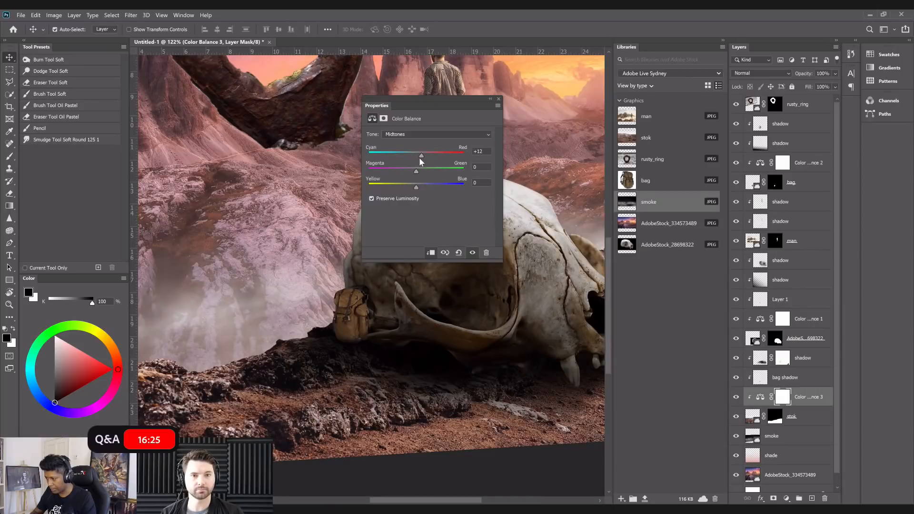
pyautogui.click(410, 186)
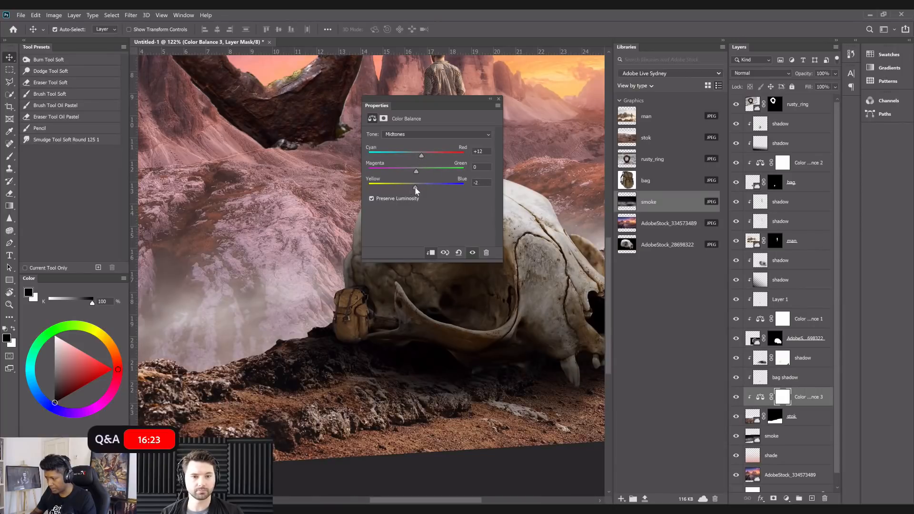
pyautogui.click(414, 188)
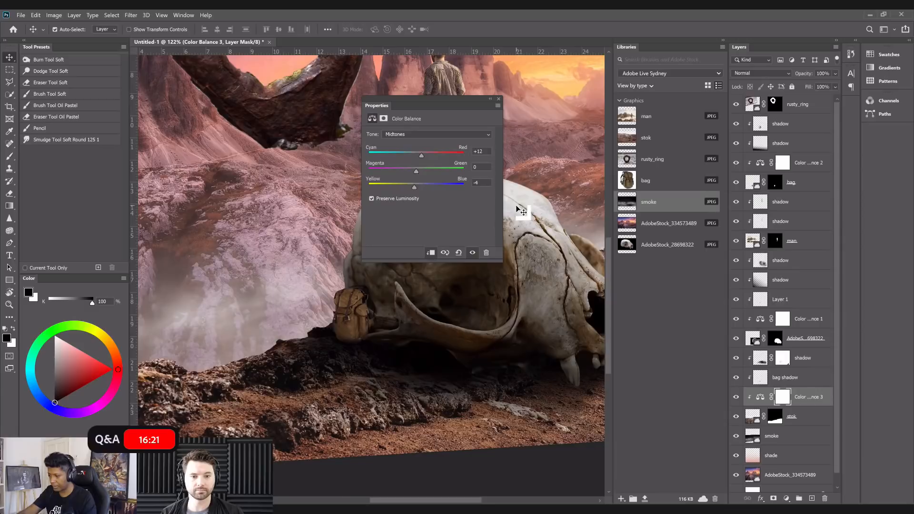
pyautogui.click(500, 98)
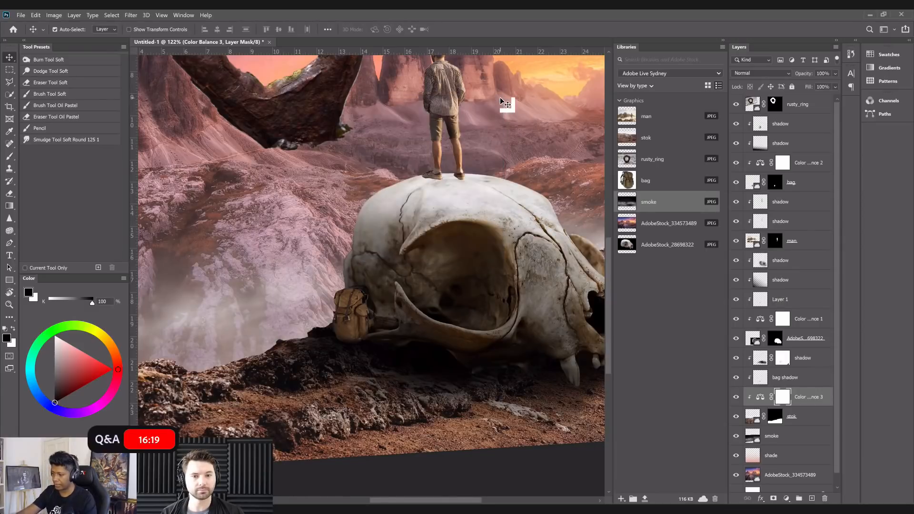
# Fit the whole composite in view and reset the canvas view rotation to 0°.
pyautogui.hotkey('ctrl', '0')
pyautogui.press('r')
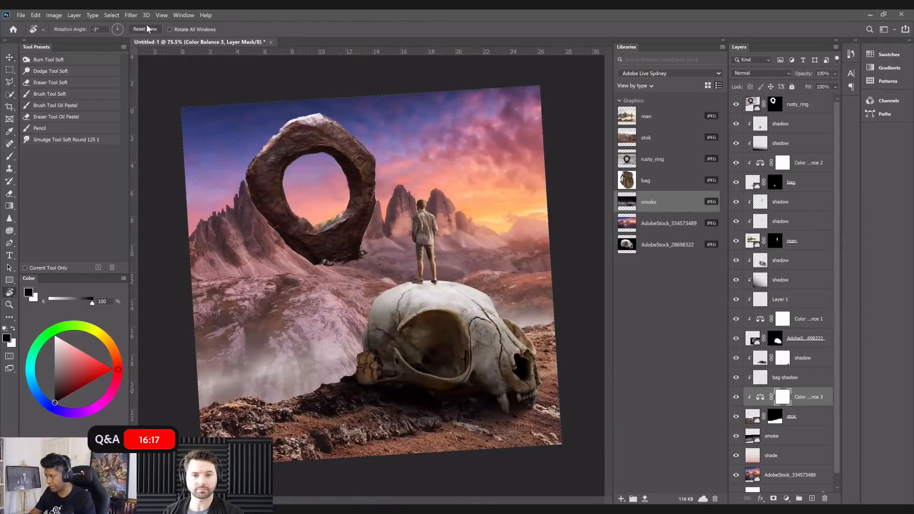
pyautogui.click(147, 28)
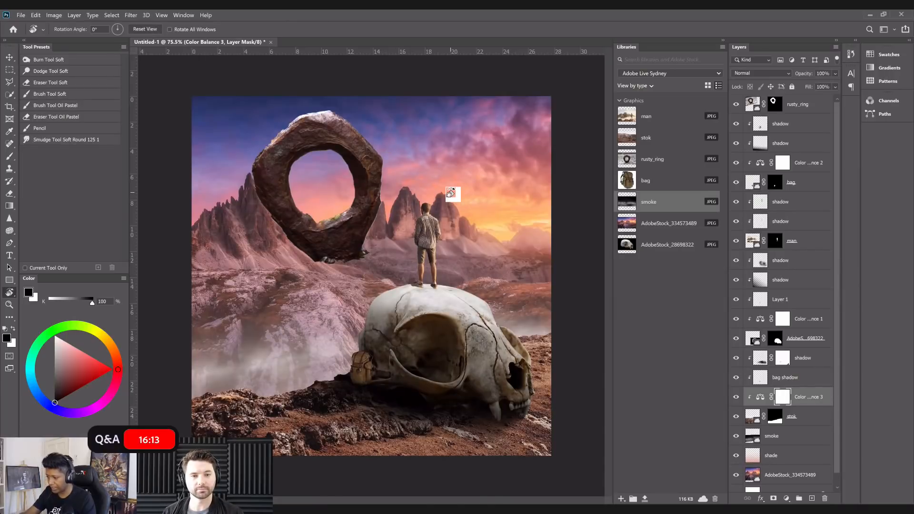
# Add a new empty layer directly above the man layer, clipped to the man.
pyautogui.scroll(3, 450, 193)
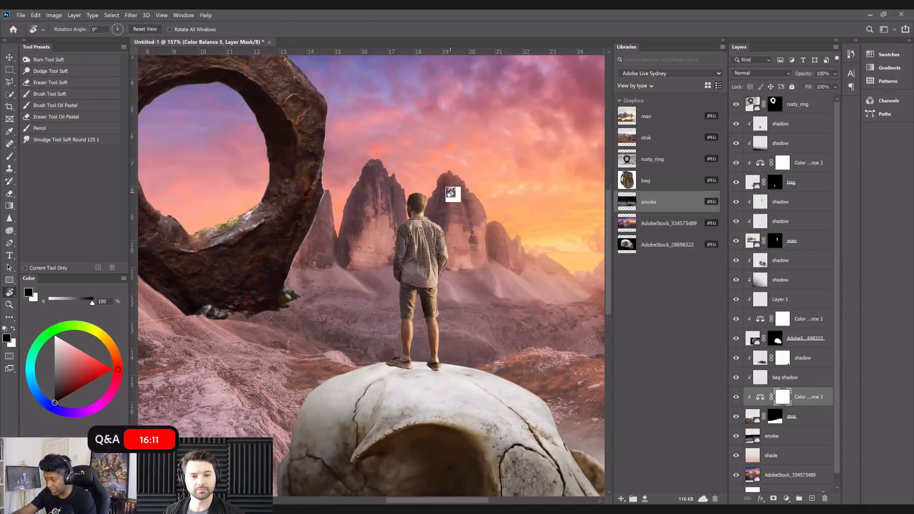
pyautogui.scroll(-1, 450, 192)
pyautogui.scroll(2, 450, 193)
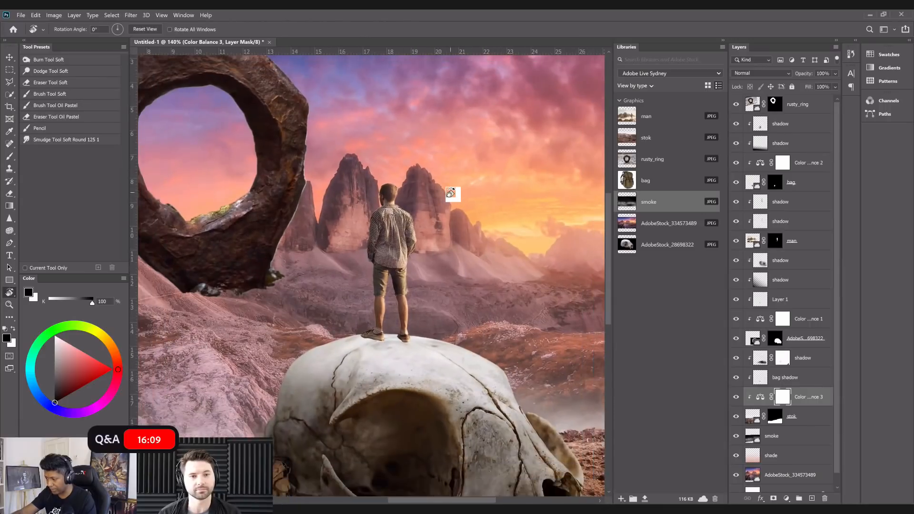
pyautogui.scroll(-3, 407, 280)
pyautogui.scroll(1, 442, 374)
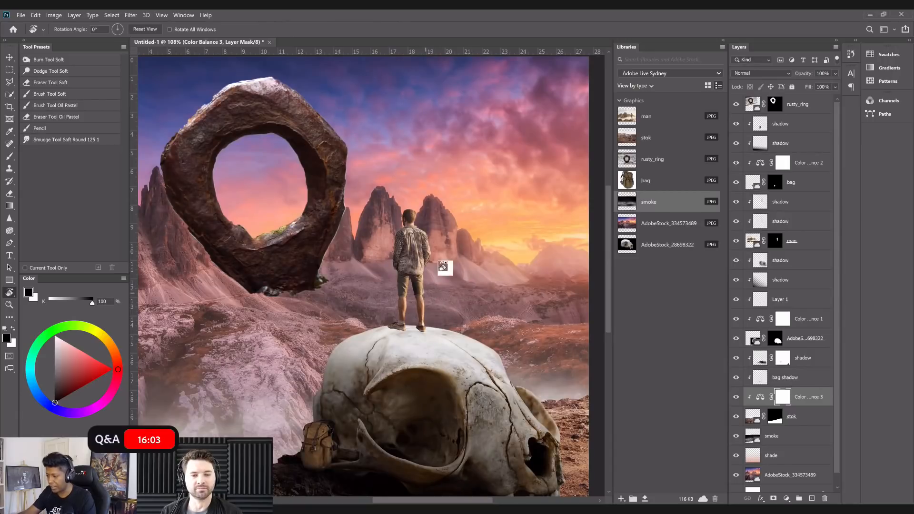
pyautogui.scroll(2, 439, 253)
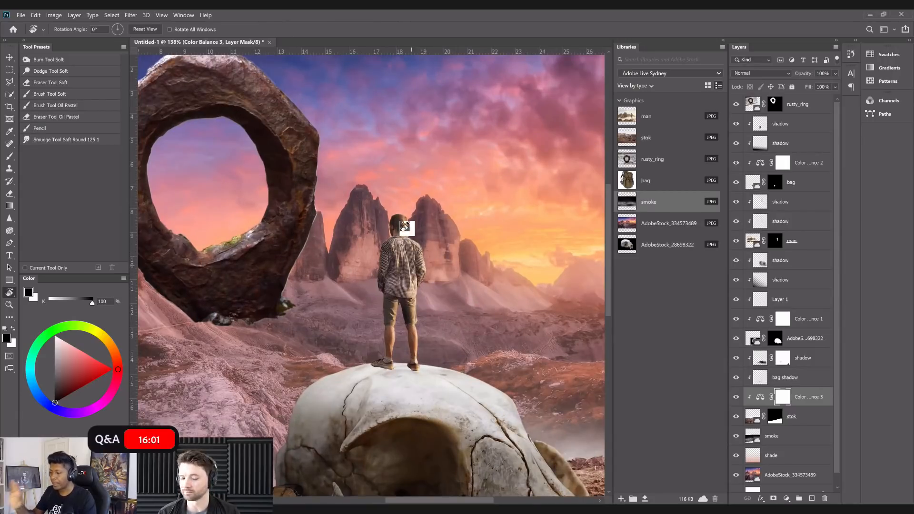
pyautogui.click(9, 58)
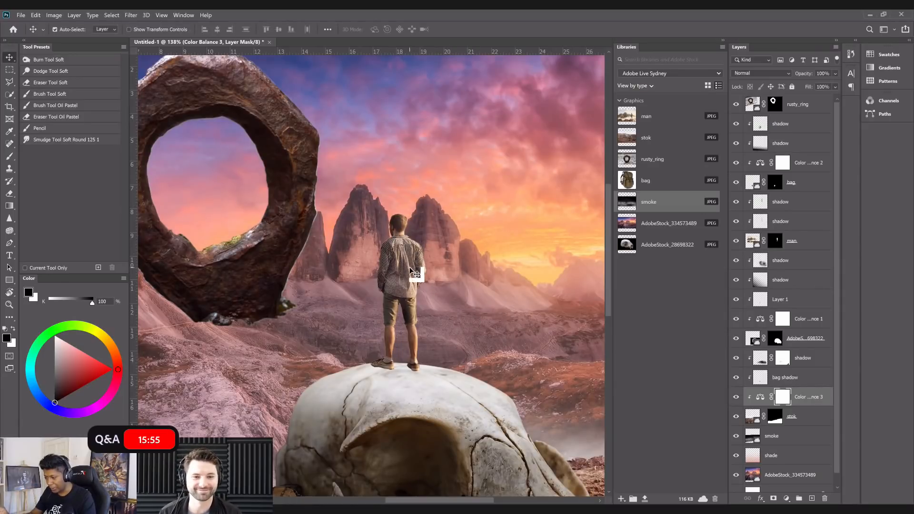
pyautogui.moveTo(789, 247); pyautogui.dragTo(809, 498)
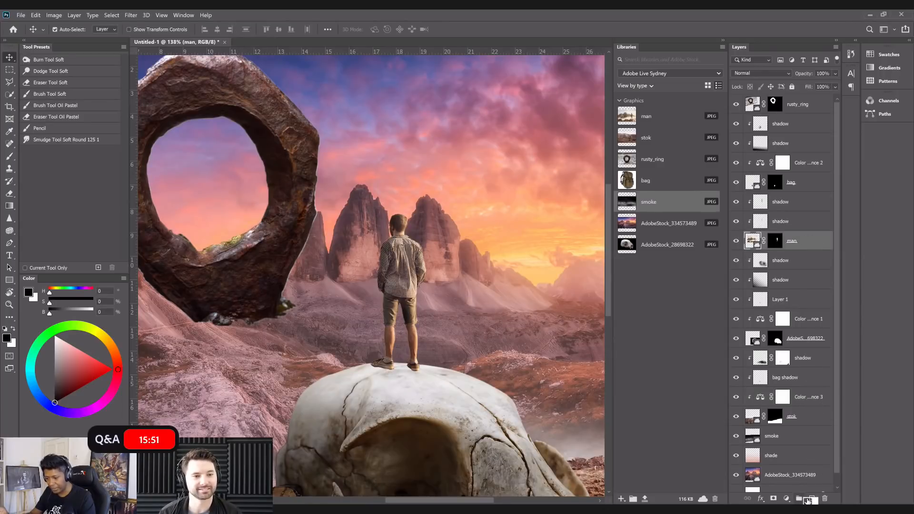
pyautogui.click(812, 498)
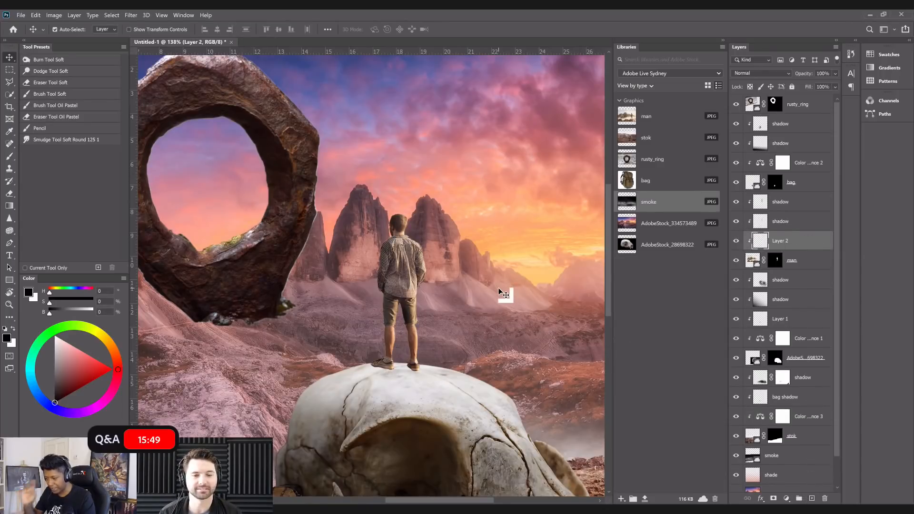
# Sample a light orange from the sunset background as the foreground color, at H 21, S 49, B 100.
pyautogui.press('i')
pyautogui.click(499, 288)
pyautogui.moveTo(502, 284); pyautogui.dragTo(465, 223)
pyautogui.press('v')
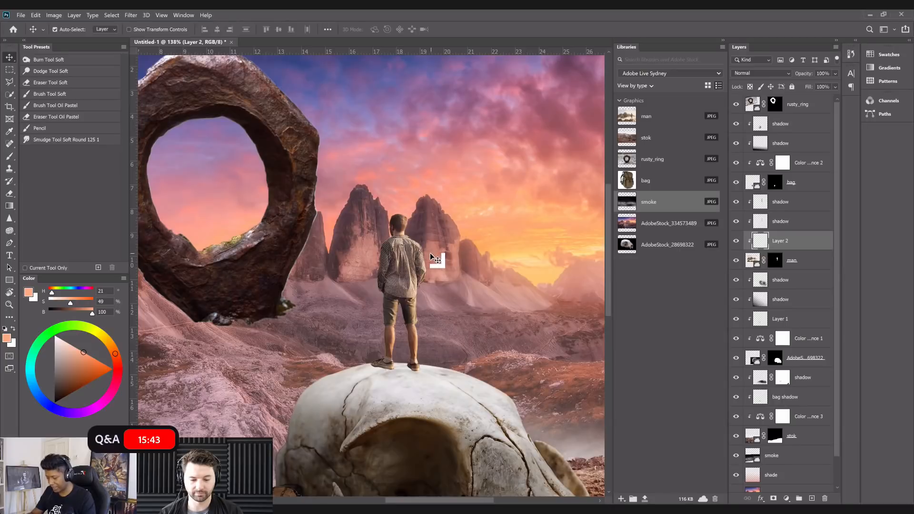
# Fill the new clipped layer over the man with the light orange using the Paint Bucket, and lower its opacity to 5%.
pyautogui.click(9, 206)
pyautogui.rightClick(9, 208)
pyautogui.click(46, 215)
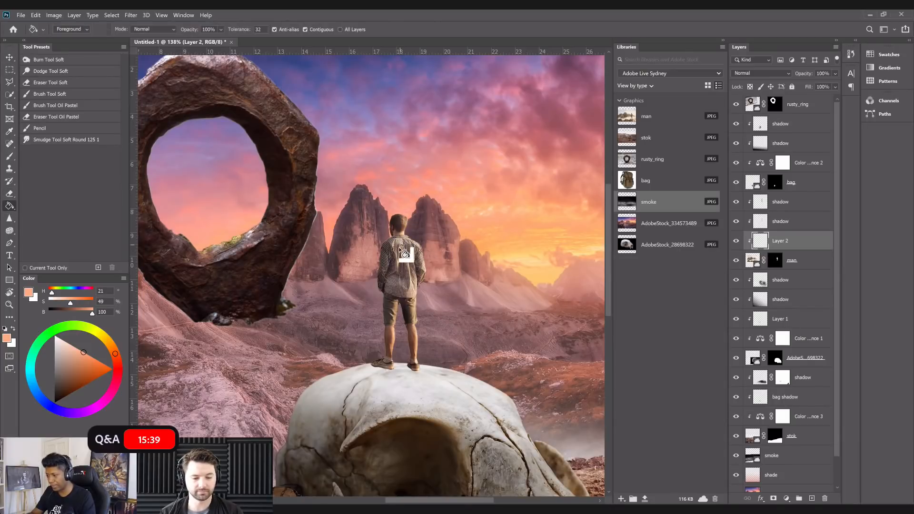
pyautogui.click(404, 254)
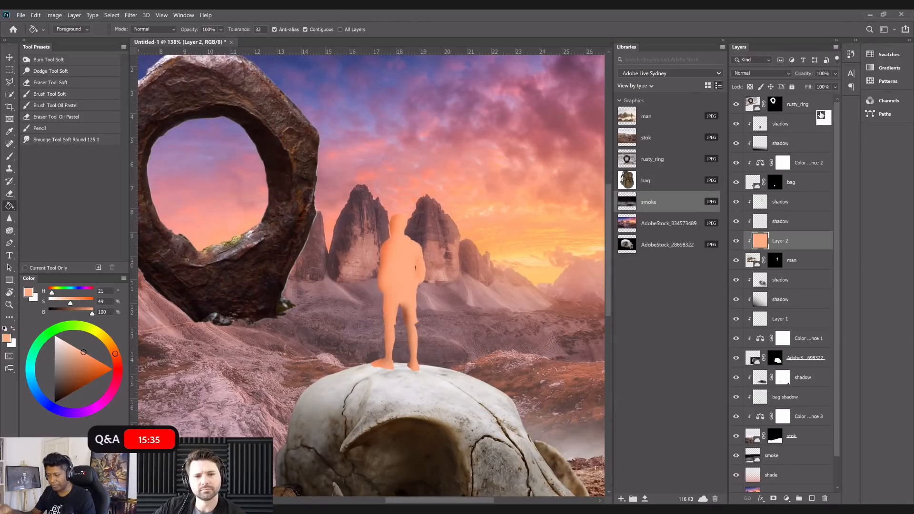
pyautogui.click(835, 74)
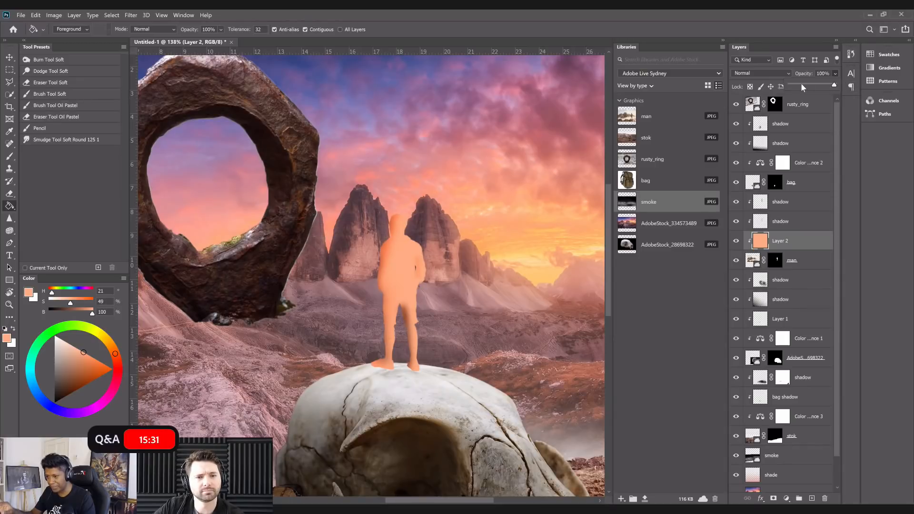
pyautogui.moveTo(814, 85); pyautogui.dragTo(792, 85)
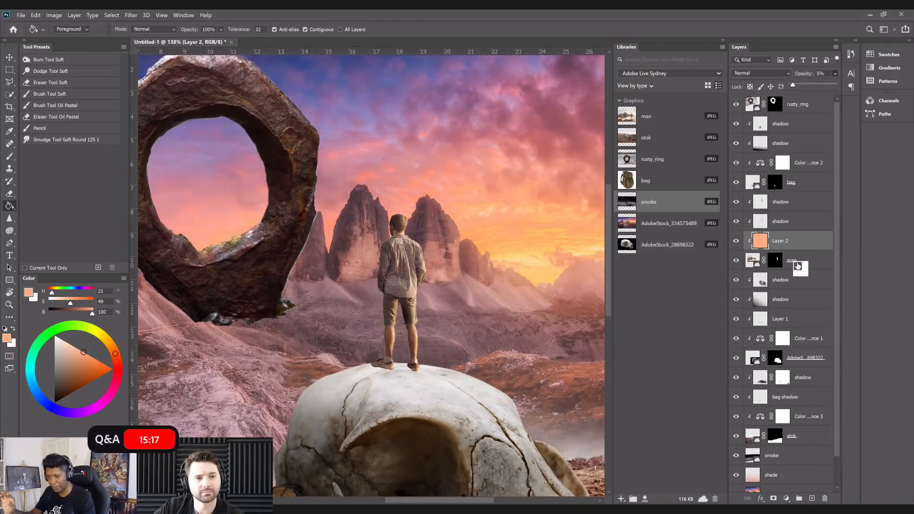
pyautogui.click(794, 265)
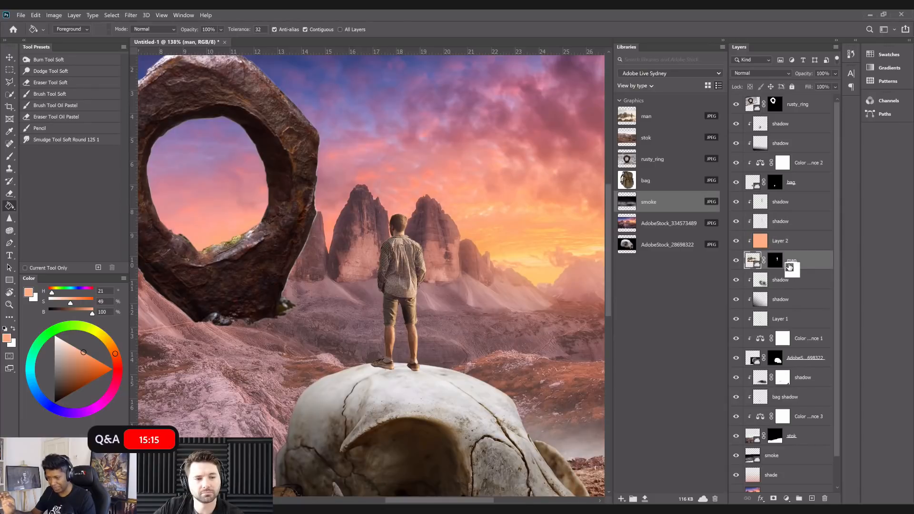
pyautogui.click(786, 499)
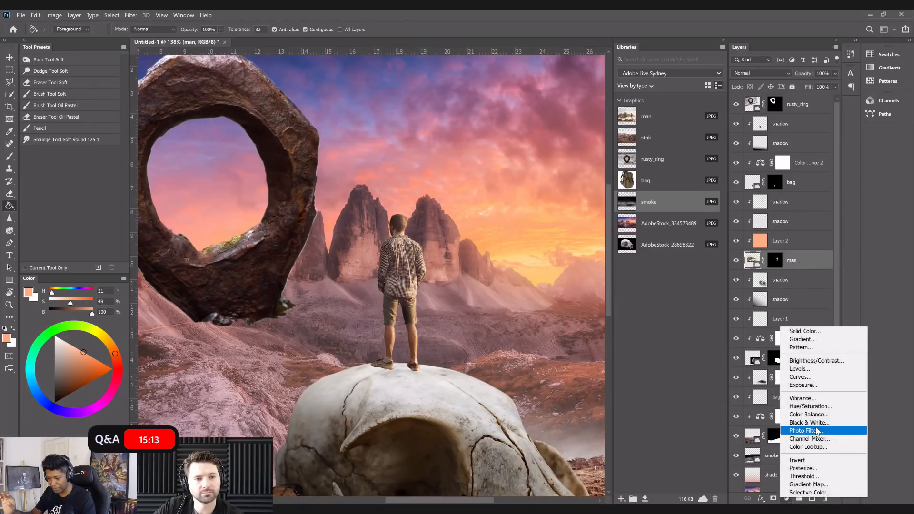
pyautogui.click(816, 275)
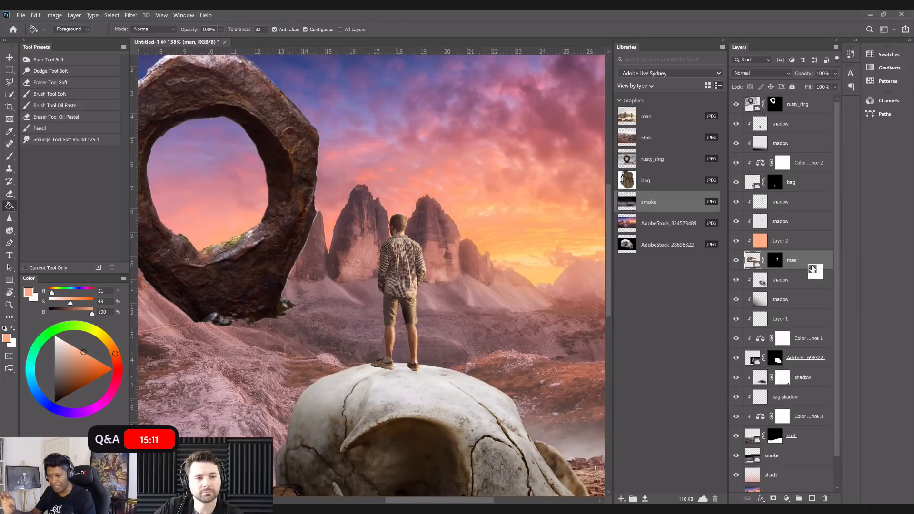
pyautogui.click(790, 241)
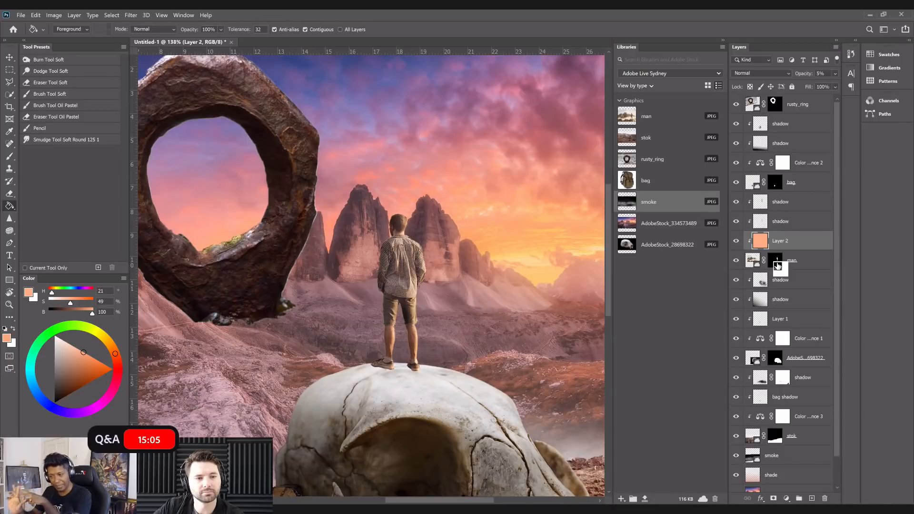
pyautogui.moveTo(777, 266); pyautogui.dragTo(431, 338)
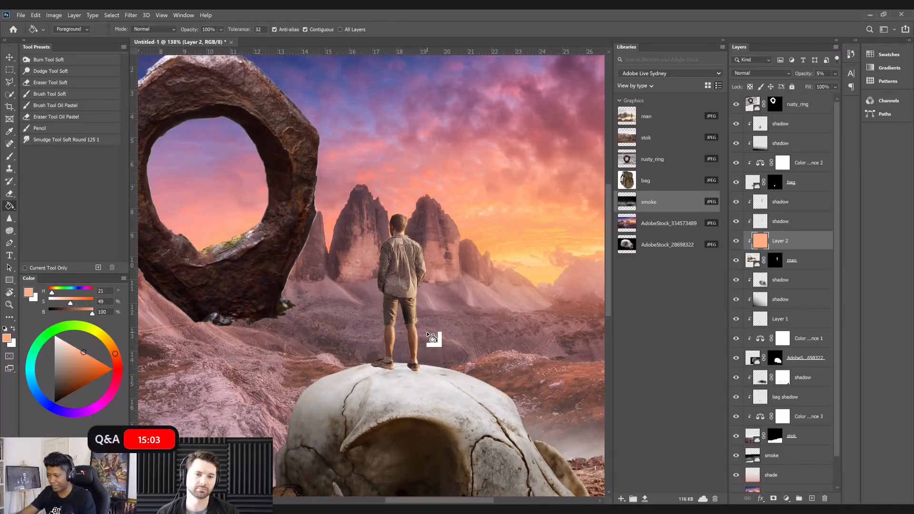
pyautogui.scroll(-2, 426, 331)
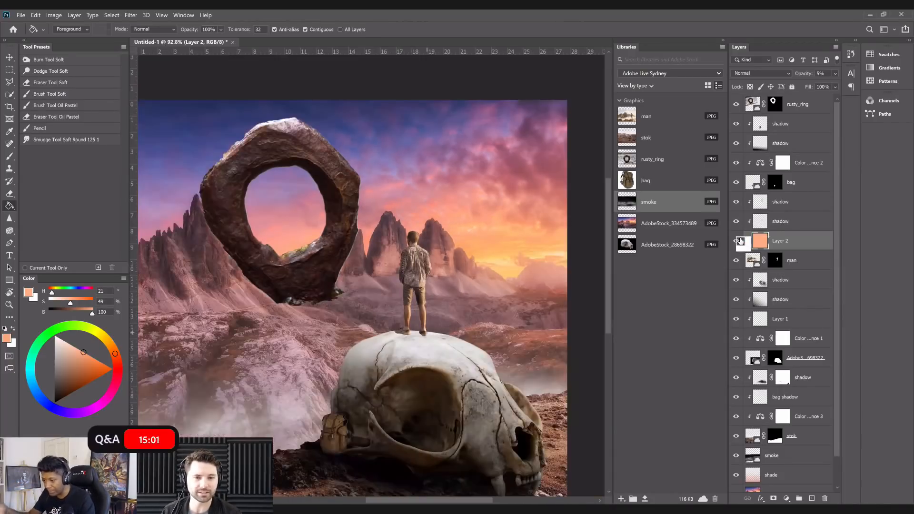
pyautogui.scroll(3, 736, 244)
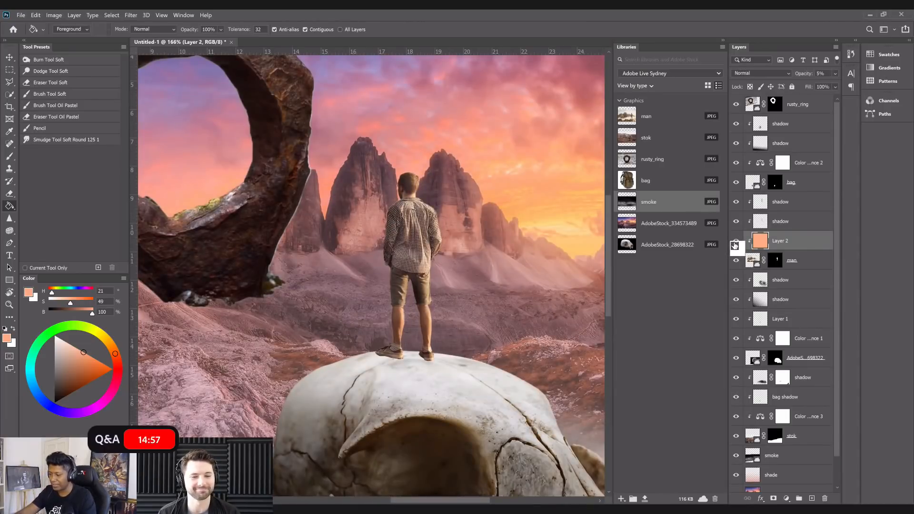
pyautogui.scroll(-2, 735, 246)
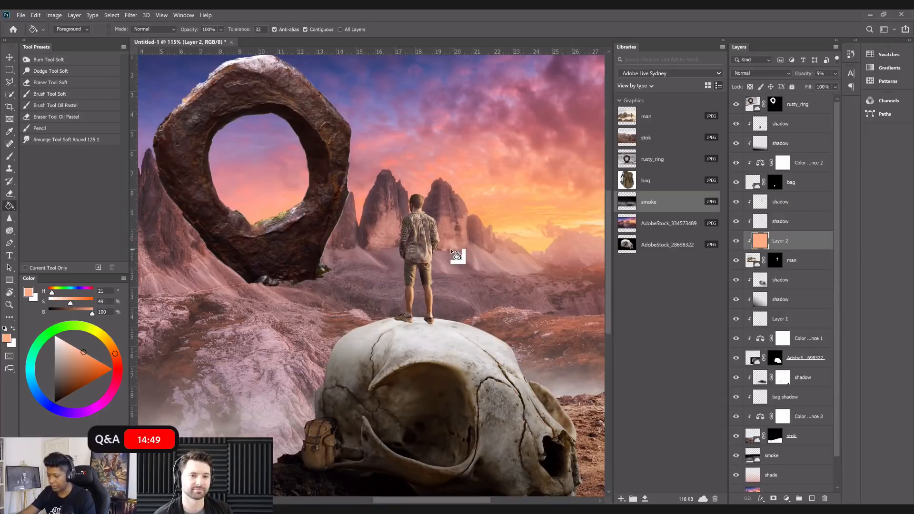
pyautogui.scroll(-2, 451, 250)
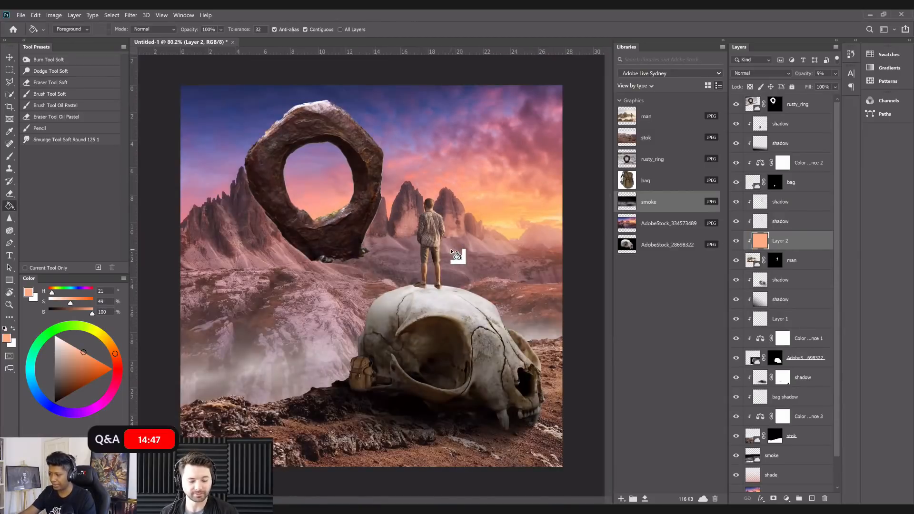
pyautogui.scroll(3, 451, 248)
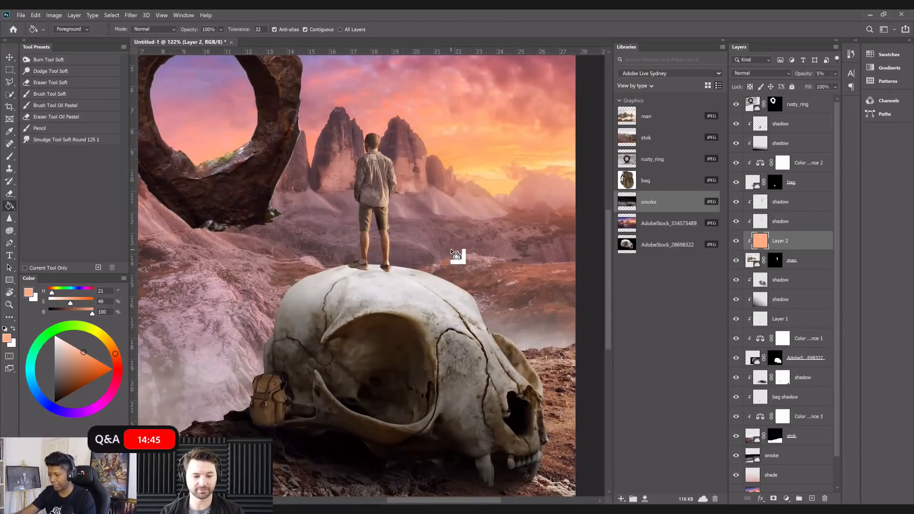
pyautogui.scroll(-3, 455, 254)
pyautogui.scroll(2, 451, 251)
# Add a new empty layer above the skull's topmost shadow layer, clip it to the skull, and name it "sunlight".
pyautogui.press('v')
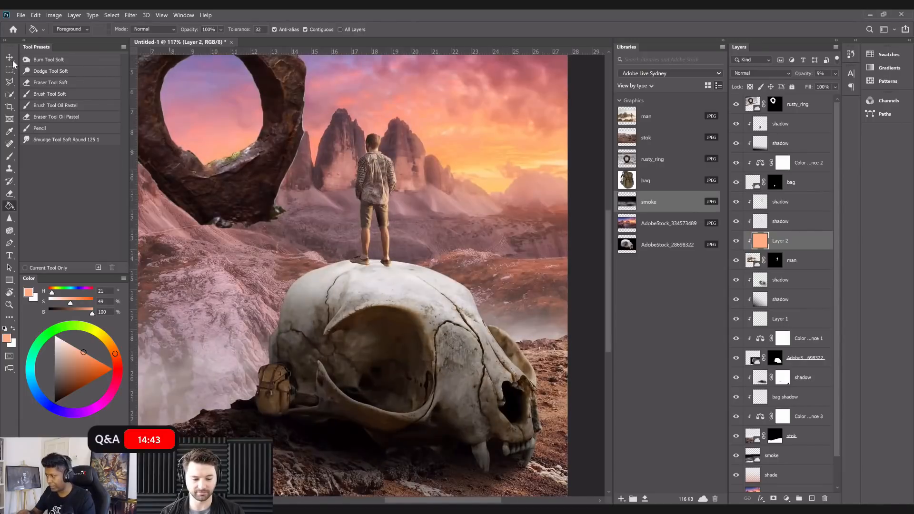
pyautogui.moveTo(783, 280); pyautogui.dragTo(822, 478)
pyautogui.click(812, 498)
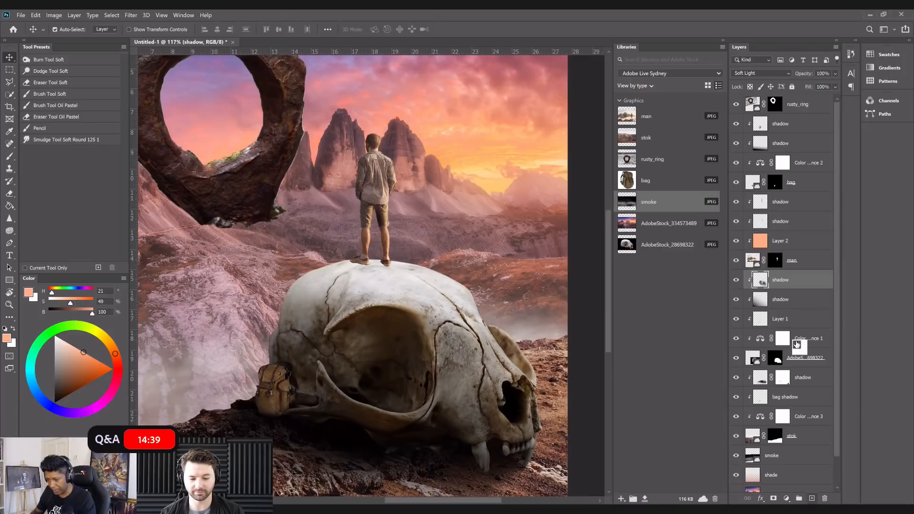
pyautogui.keyDown('alt'); pyautogui.click(791, 289); pyautogui.keyUp('alt')
pyautogui.doubleClick(780, 280)
pyautogui.write('sunlight')
pyautogui.press('Return')
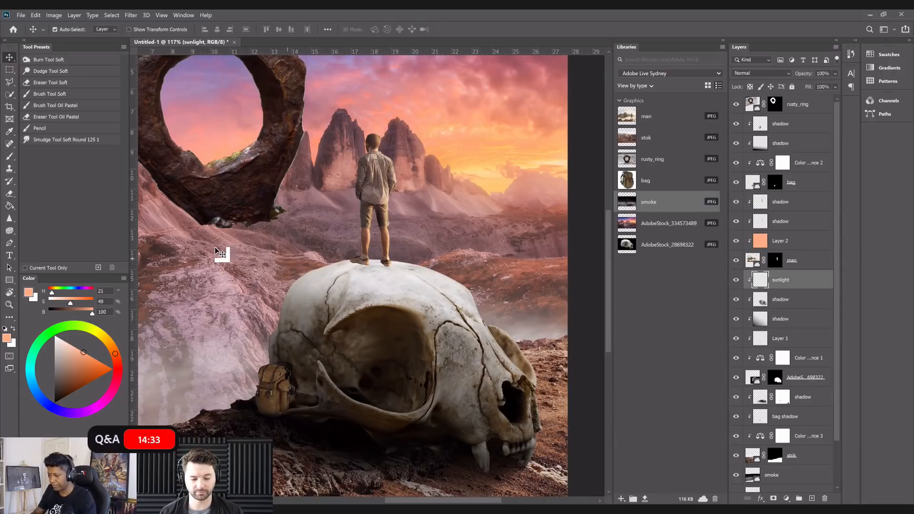
# Activate the Brush at size 500 and set the foreground color to a light yellow, H 46, S 49, B 100.
pyautogui.press('b')
pyautogui.press(']')
pyautogui.press(']')
pyautogui.press(']')
pyautogui.press(']')
pyautogui.press(']')
pyautogui.press(']')
pyautogui.press(']')
pyautogui.press(']')
pyautogui.press(']')
pyautogui.press(']')
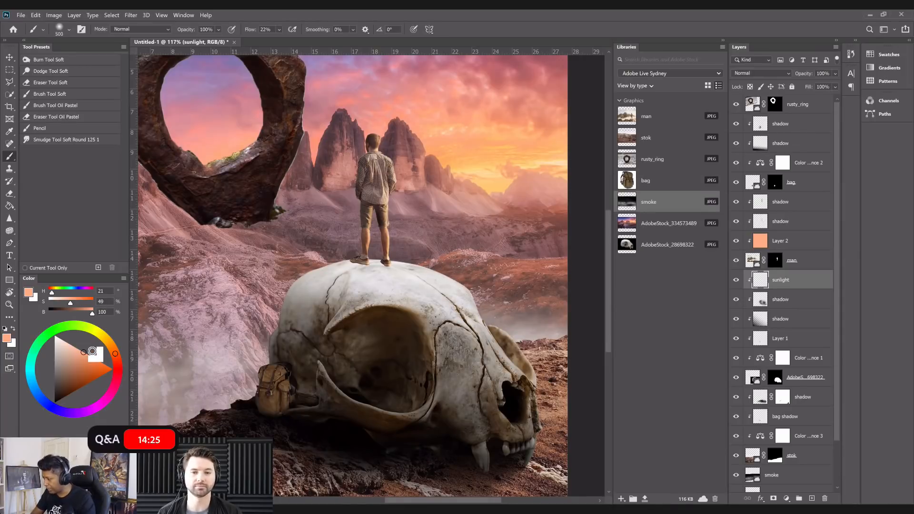
pyautogui.click(103, 339)
pyautogui.moveTo(102, 340); pyautogui.dragTo(103, 341)
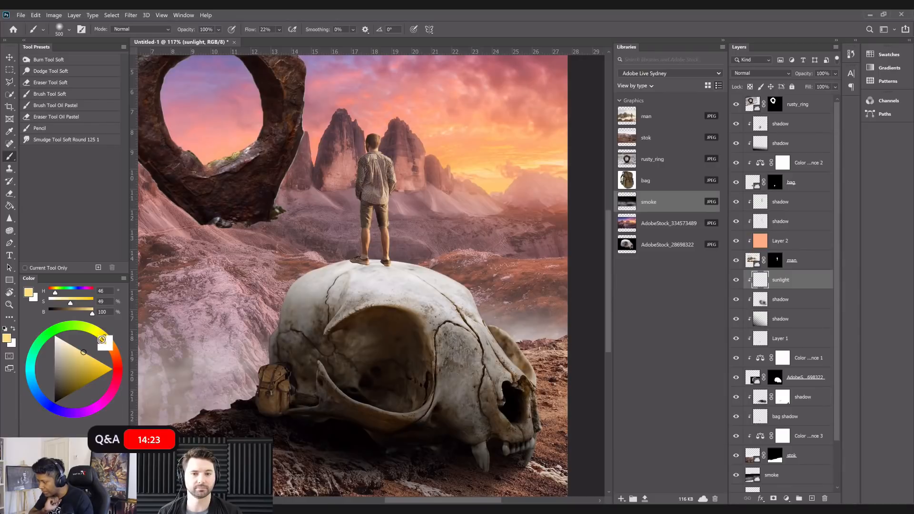
# Set the sunlight layer to Soft Light and paint yellow light over the skull with a soft brush between 250 and 400 in size.
pyautogui.click(777, 74)
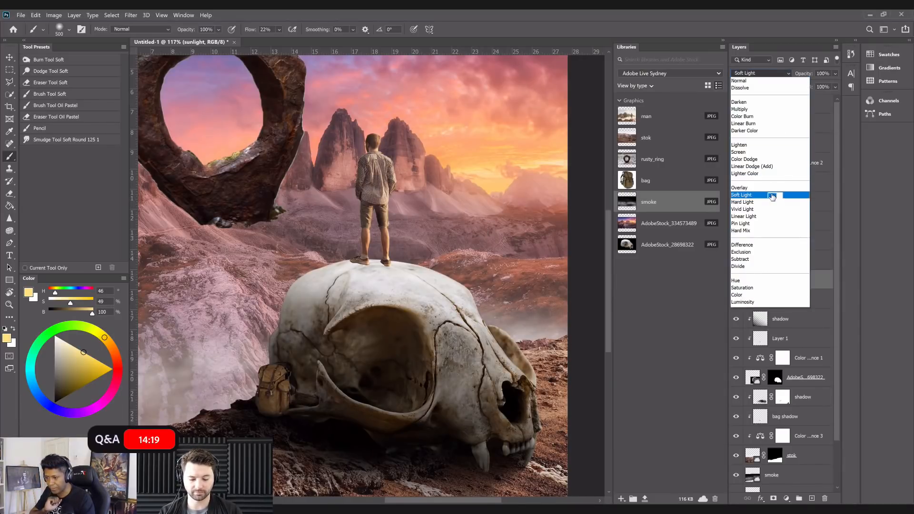
pyautogui.click(772, 196)
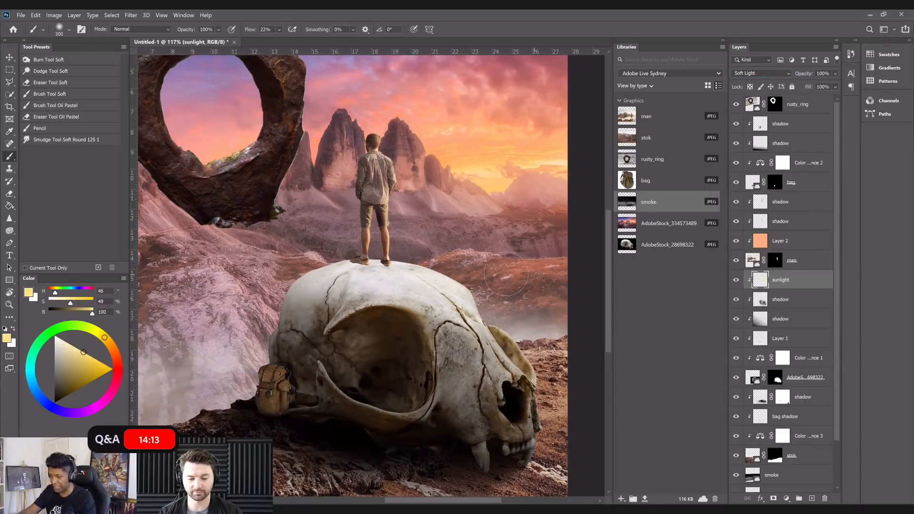
pyautogui.scroll(-3, 496, 268)
pyautogui.press(']')
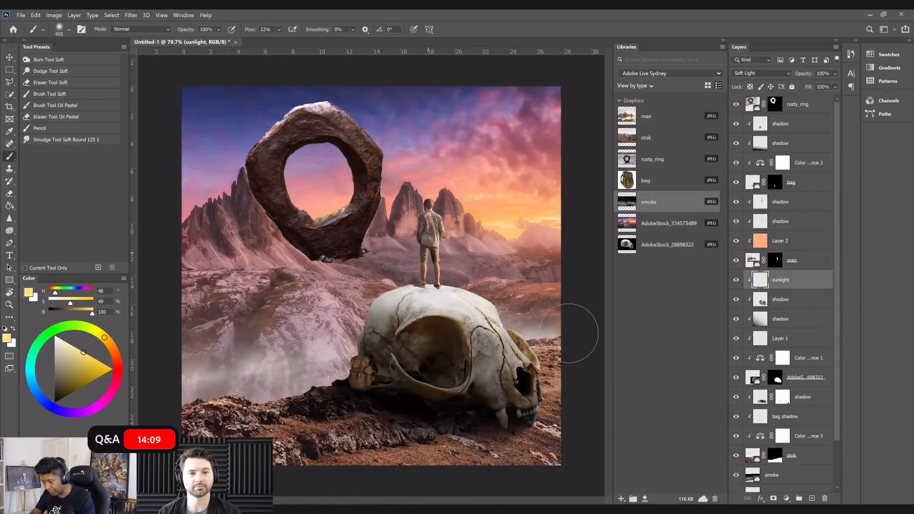
pyautogui.press('[')
pyautogui.press('[')
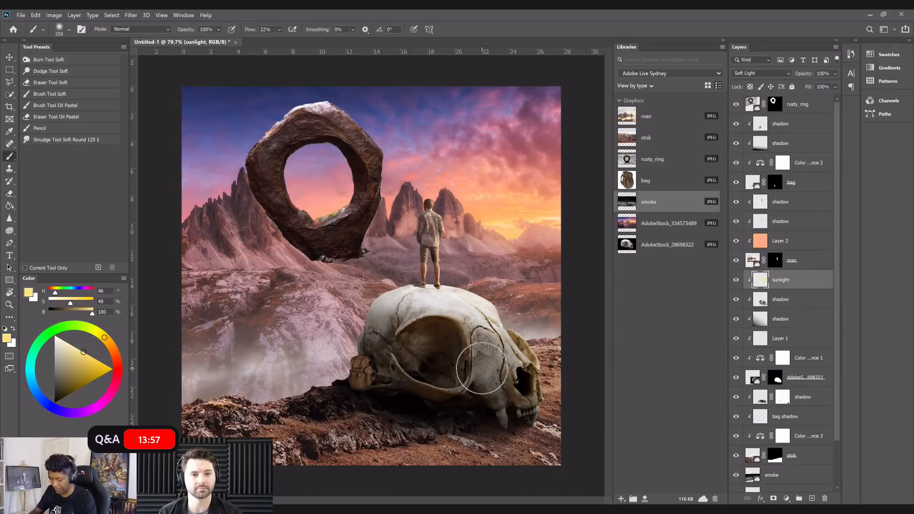
pyautogui.scroll(3, 481, 368)
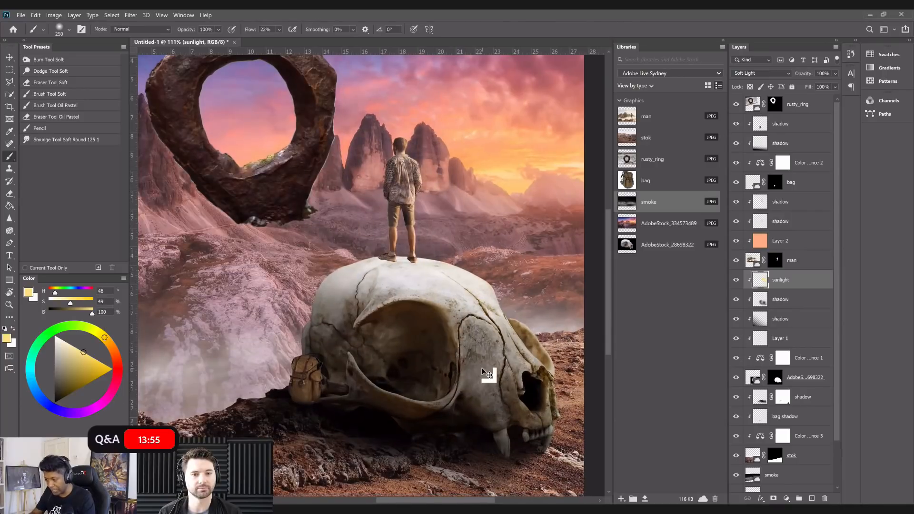
# Apply Color Balance to the sunlight layer, setting the midtones' Cyan–Red level to +76.
pyautogui.hotkey('ctrl', 'b')
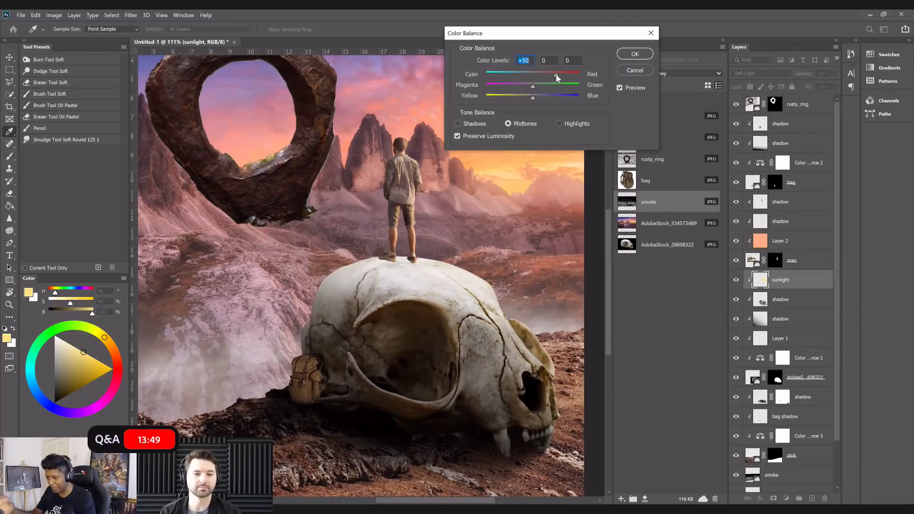
pyautogui.moveTo(553, 76); pyautogui.dragTo(569, 74)
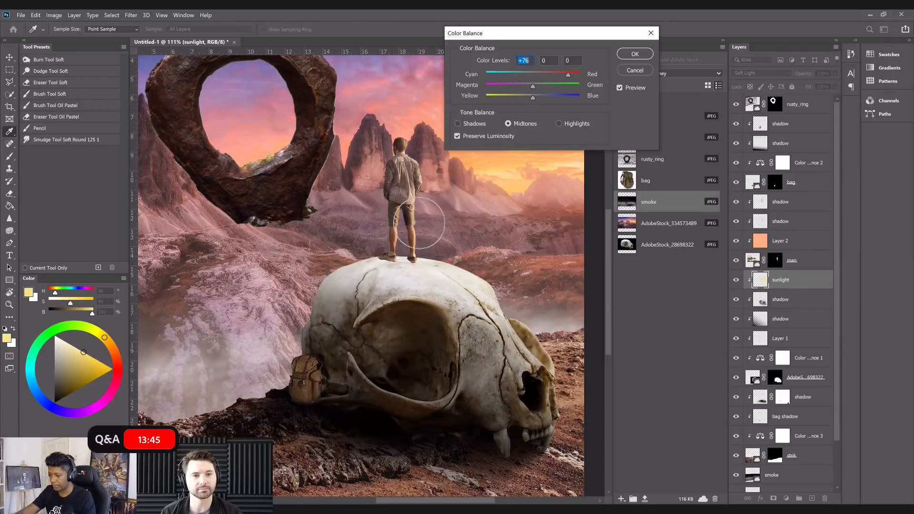
pyautogui.hotkey('ctrl', '0')
pyautogui.press('Return')
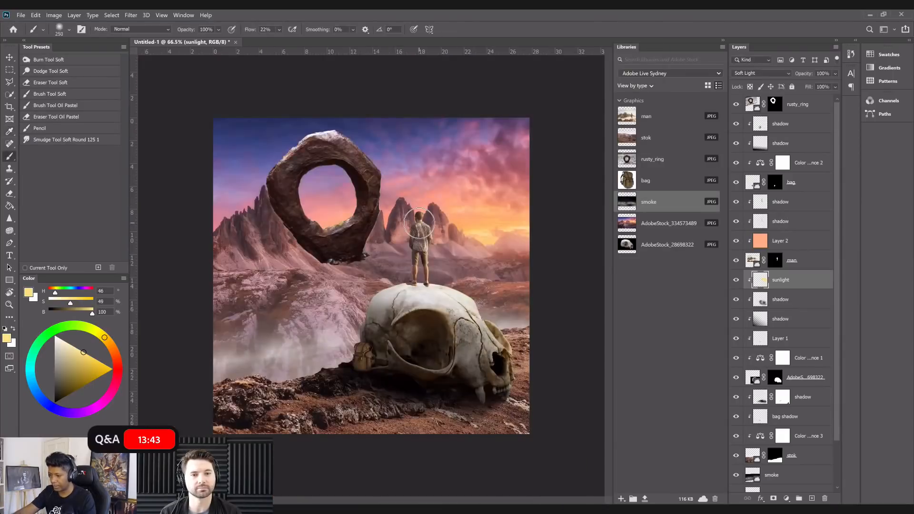
# On the skull's shadow layer just below sunlight, paint black over the eye socket area with a brush of size 400.
pyautogui.scroll(4, 402, 244)
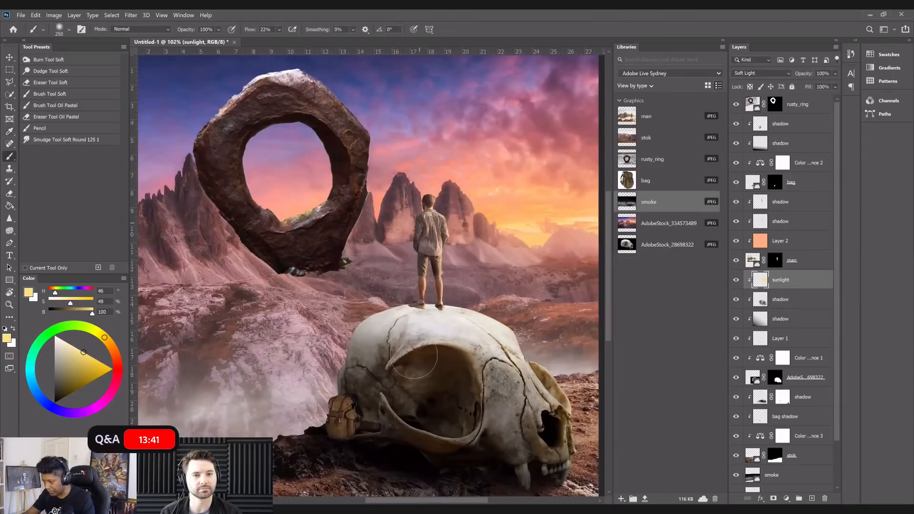
pyautogui.moveTo(413, 355); pyautogui.dragTo(395, 328)
pyautogui.hotkey('alt', '[')
pyautogui.press('d')
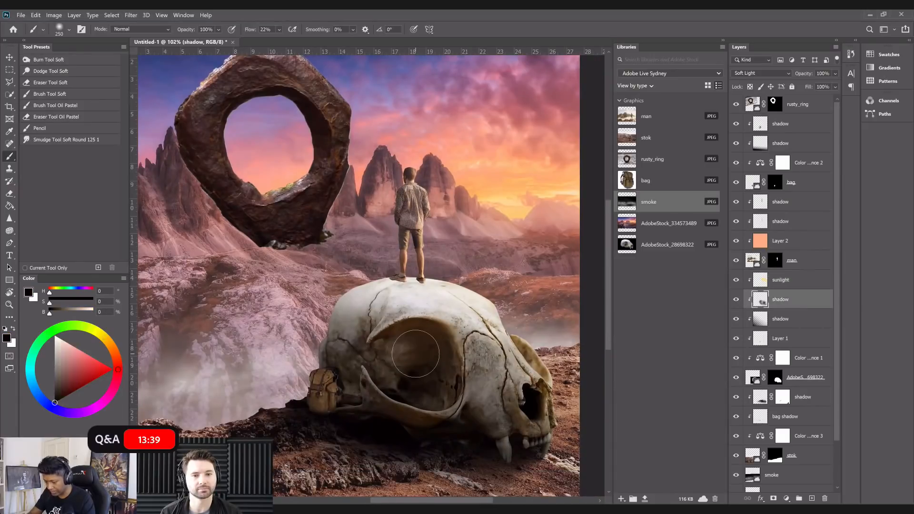
pyautogui.press(']')
pyautogui.press(']')
pyautogui.moveTo(395, 360)
pyautogui.mouseDown()
pyautogui.moveTo(427, 362)
pyautogui.moveTo(444, 390)
pyautogui.moveTo(477, 397)
pyautogui.moveTo(329, 343)
pyautogui.mouseUp()
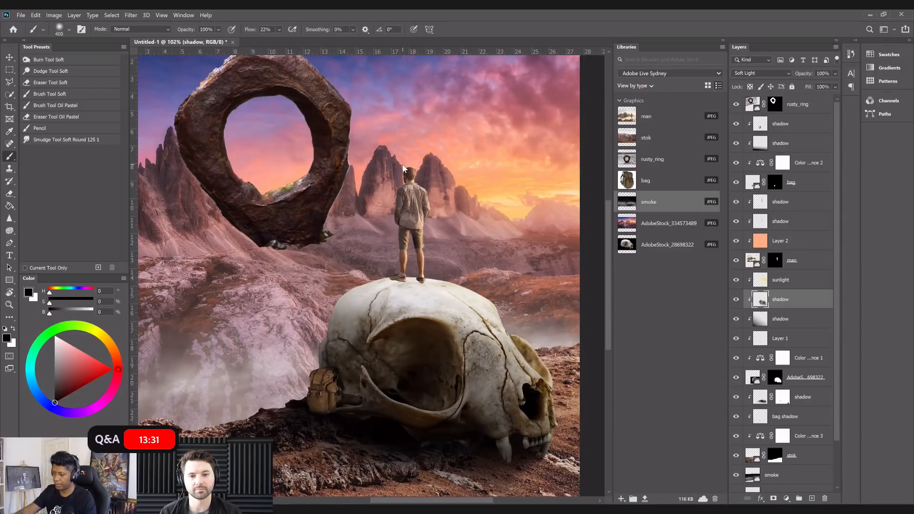
pyautogui.hotkey('ctrl', '-')
pyautogui.scroll(2, 402, 164)
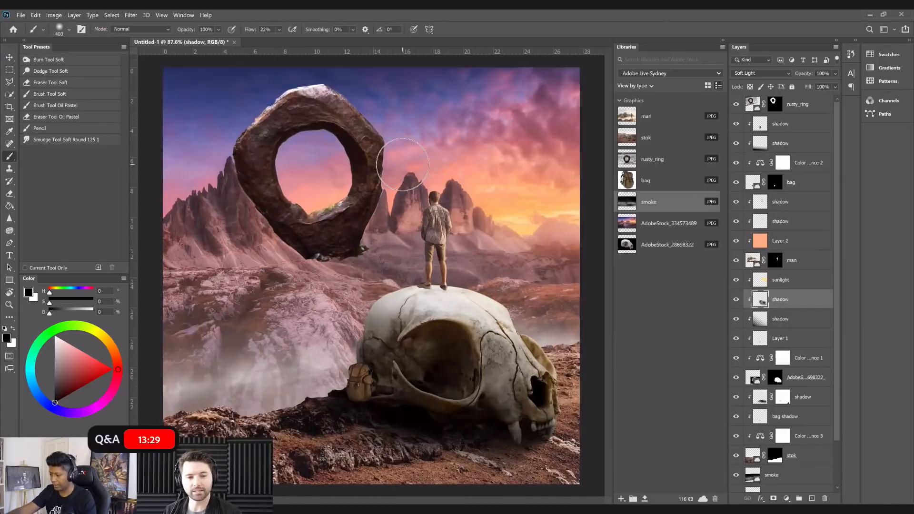
pyautogui.scroll(-2, 402, 164)
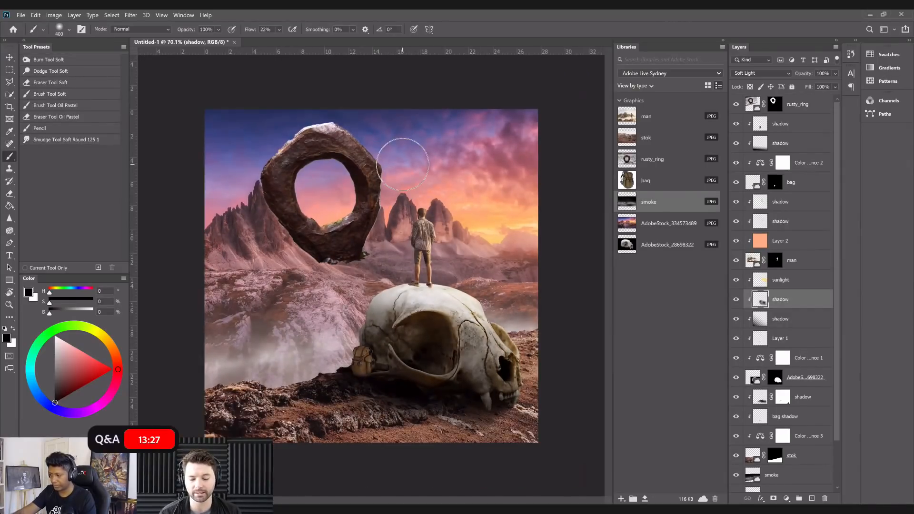
# Check the floating ring with its layer hidden and shown, and activate the rusty_ring layer mask and the Brush tool.
pyautogui.scroll(3, 316, 126)
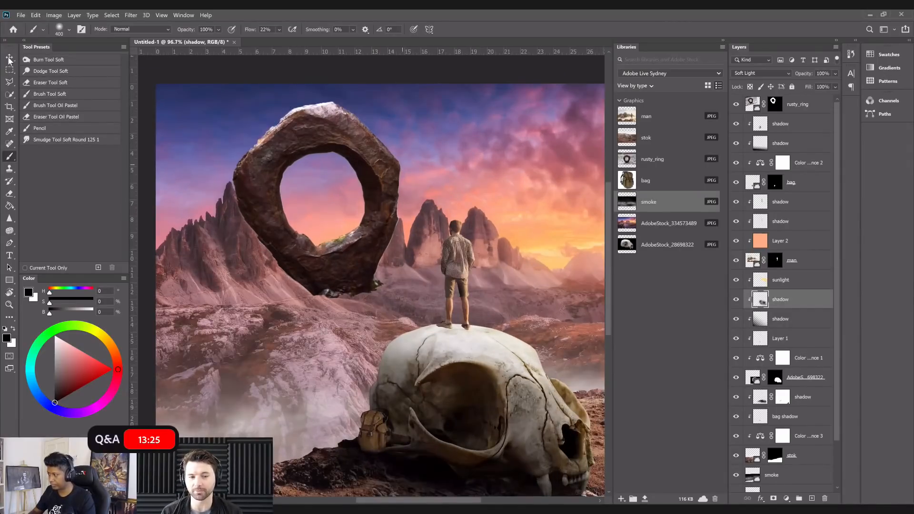
pyautogui.scroll(2, 266, 122)
pyautogui.press('v')
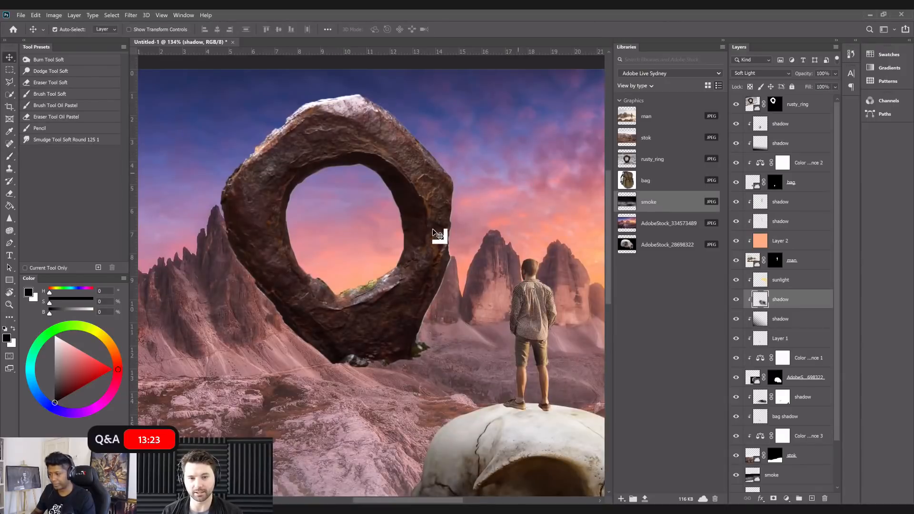
pyautogui.click(754, 105)
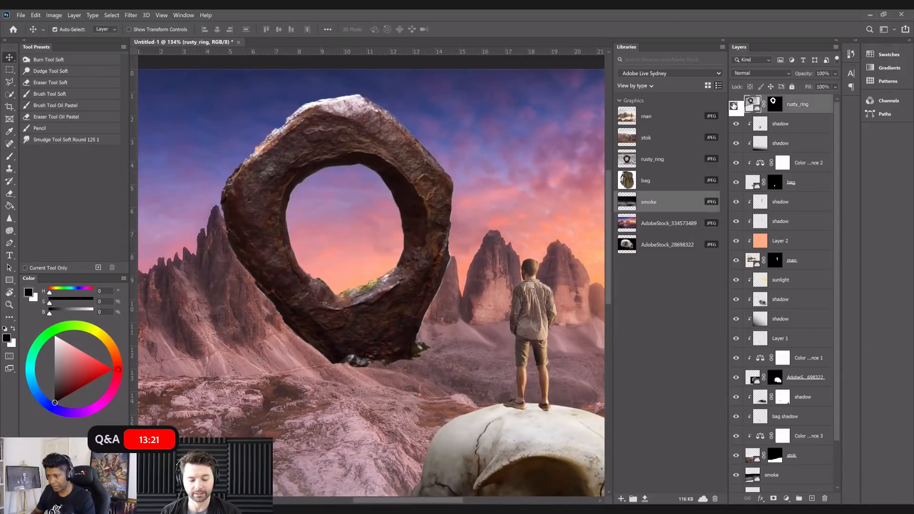
pyautogui.click(735, 104)
pyautogui.click(736, 104)
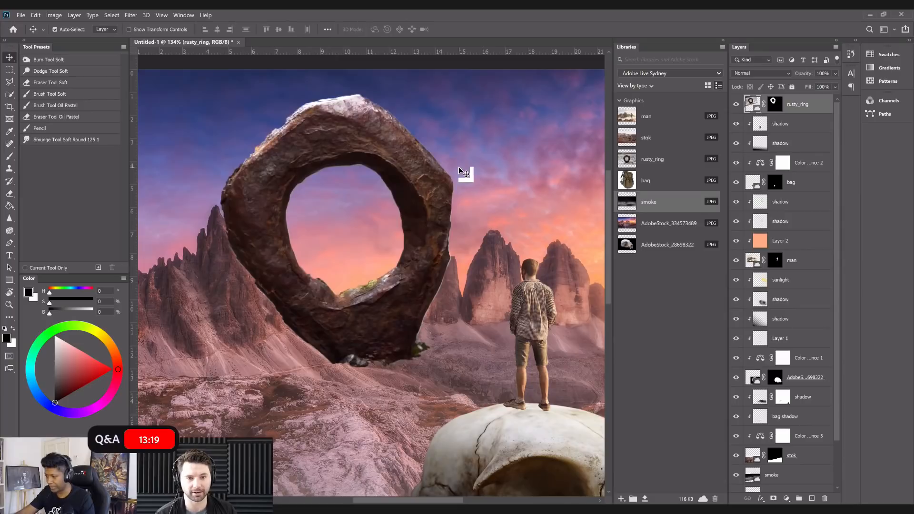
pyautogui.scroll(2, 458, 167)
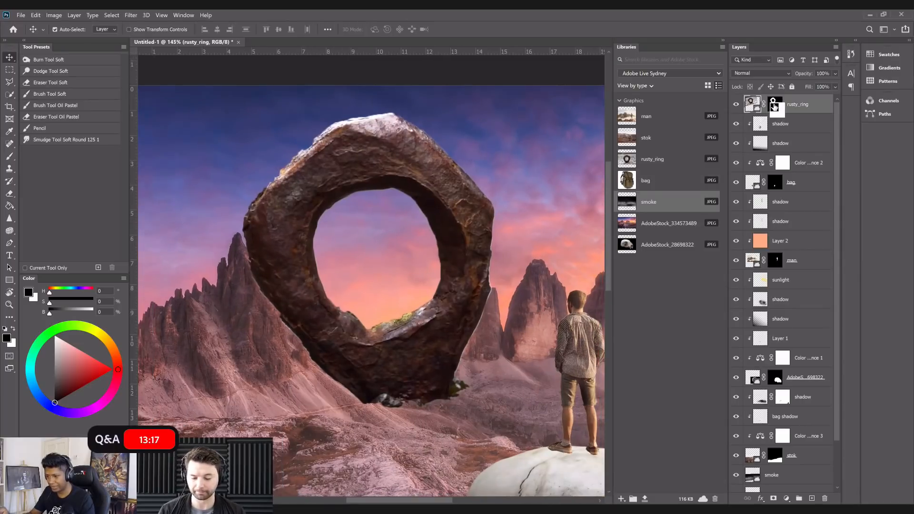
pyautogui.click(774, 105)
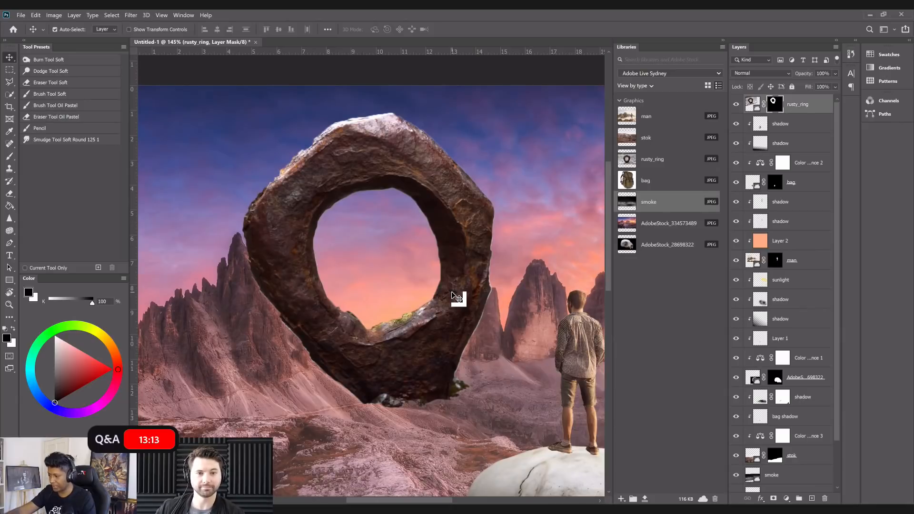
pyautogui.hotkey('ctrl', '0')
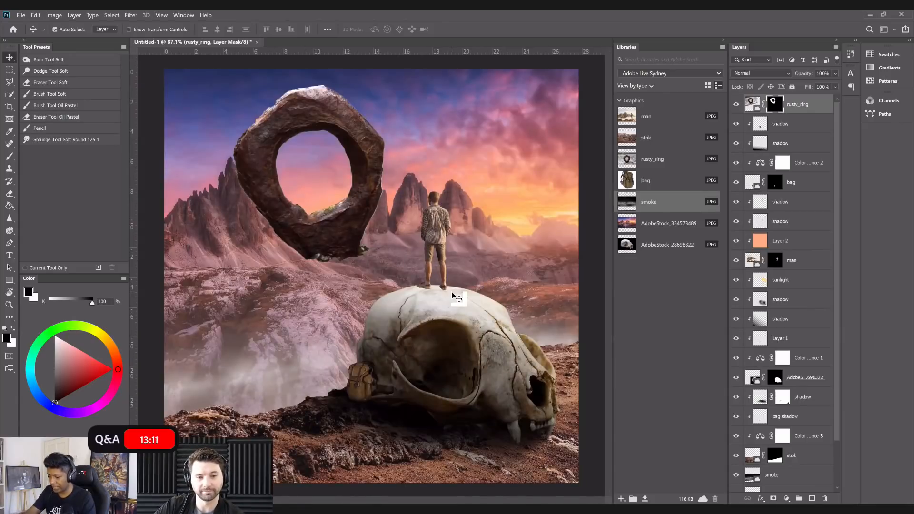
pyautogui.scroll(7, 451, 292)
pyautogui.click(9, 156)
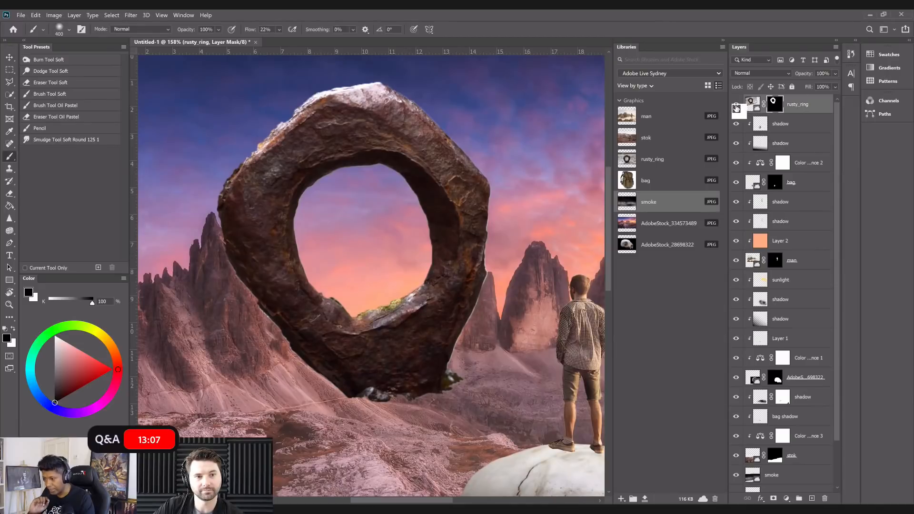
# Compare the scene with and without the ring, and lower the rusty_ring layer's opacity to 72%.
pyautogui.click(736, 105)
pyautogui.click(736, 105)
pyautogui.click(736, 105)
pyautogui.click(736, 106)
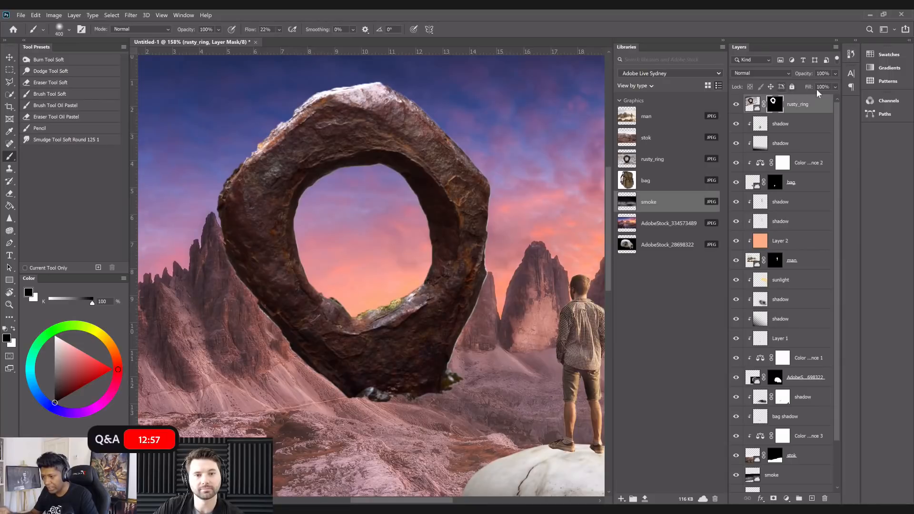
pyautogui.click(835, 74)
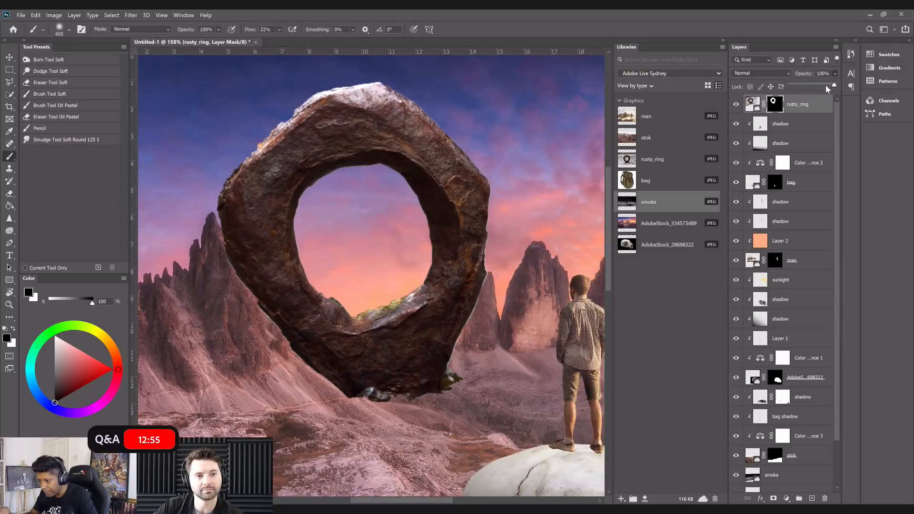
pyautogui.moveTo(826, 88); pyautogui.dragTo(823, 87)
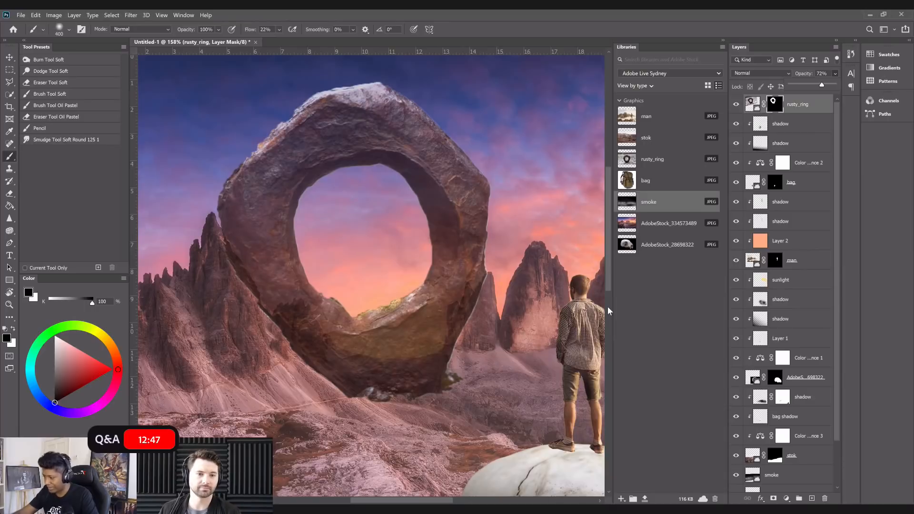
# Free-transform the floating ring to about 102.49% of its size and nudge it slightly up and toward the left-hand peaks.
pyautogui.scroll(1, 370, 230)
pyautogui.hotkey('ctrl', 't')
pyautogui.scroll(-1, 258, 311)
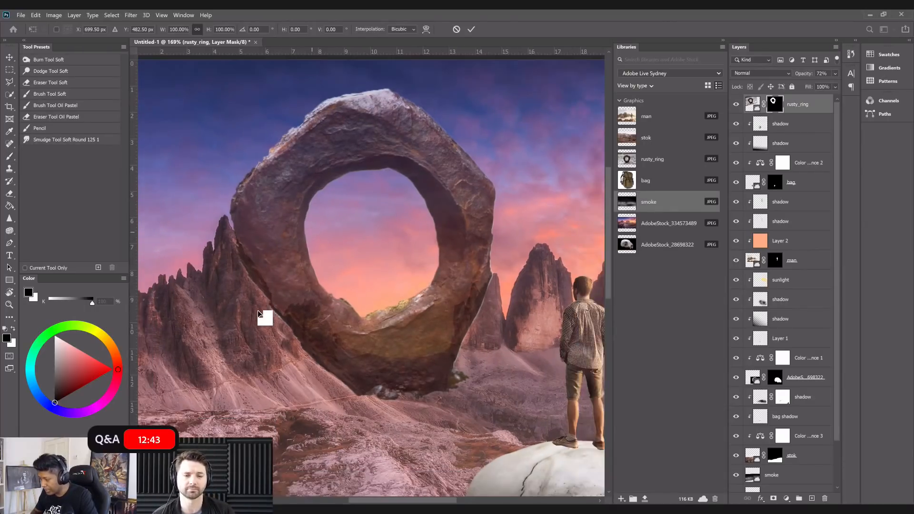
pyautogui.scroll(-2, 258, 312)
pyautogui.scroll(-2, 258, 314)
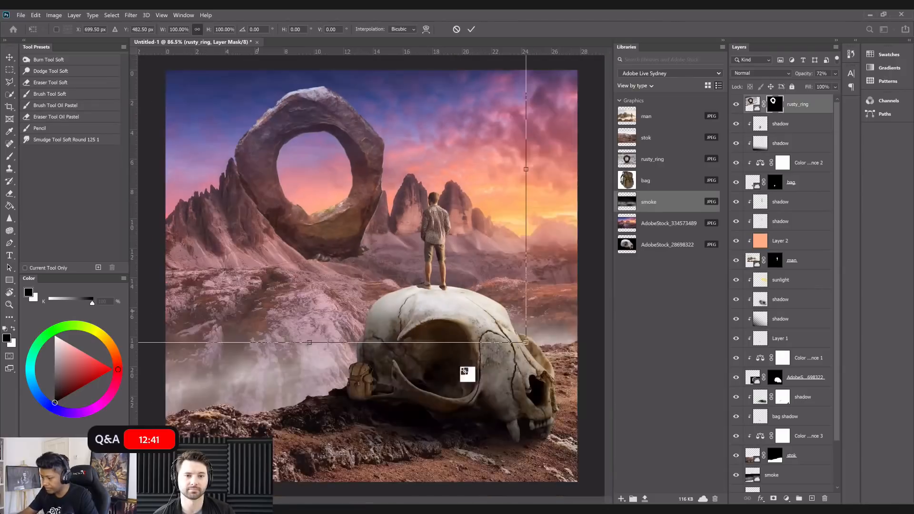
pyautogui.moveTo(527, 343); pyautogui.dragTo(538, 352)
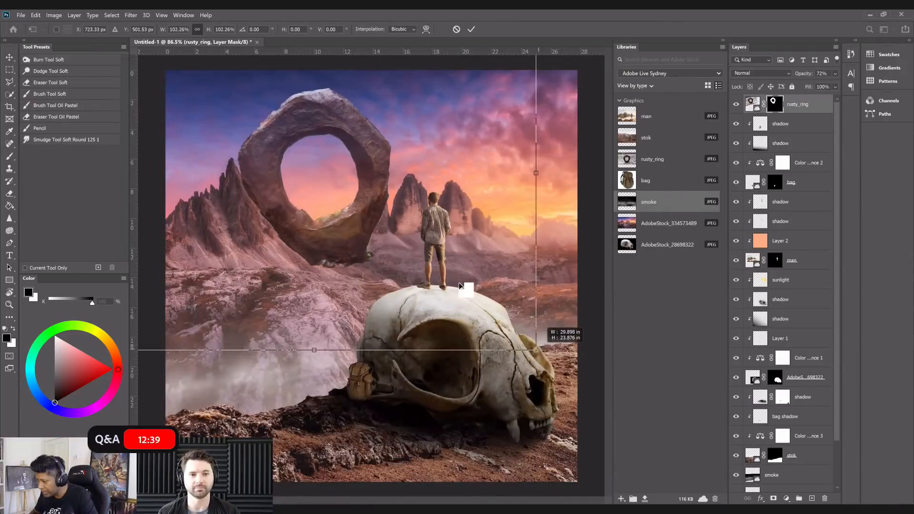
pyautogui.moveTo(458, 284); pyautogui.dragTo(454, 281)
pyautogui.press('Return')
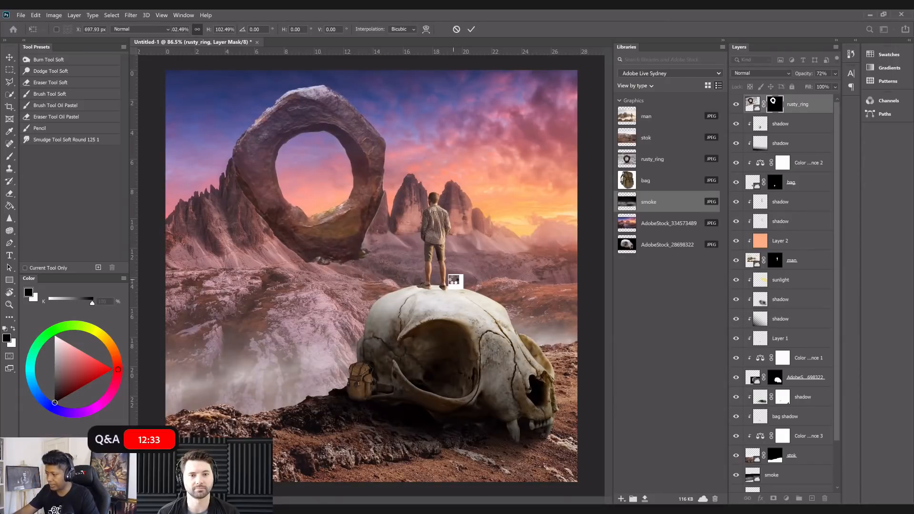
pyautogui.scroll(3, 354, 199)
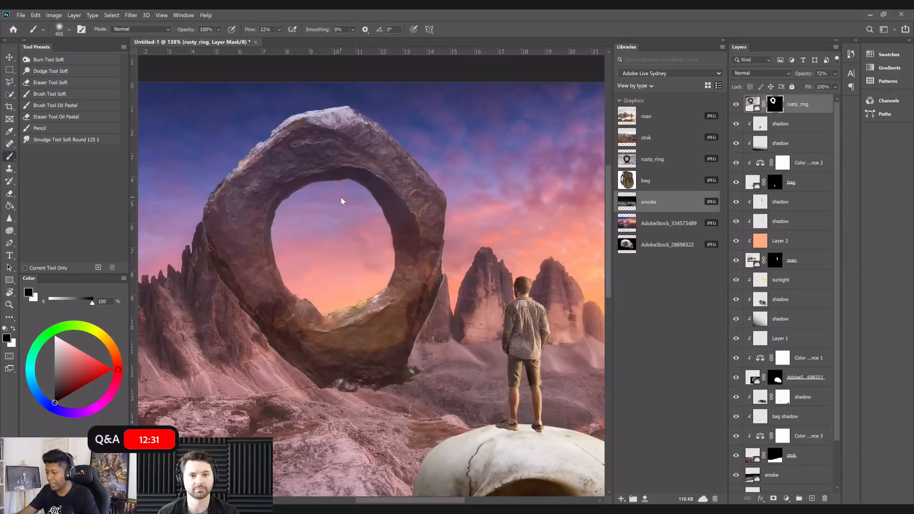
pyautogui.scroll(-3, 340, 197)
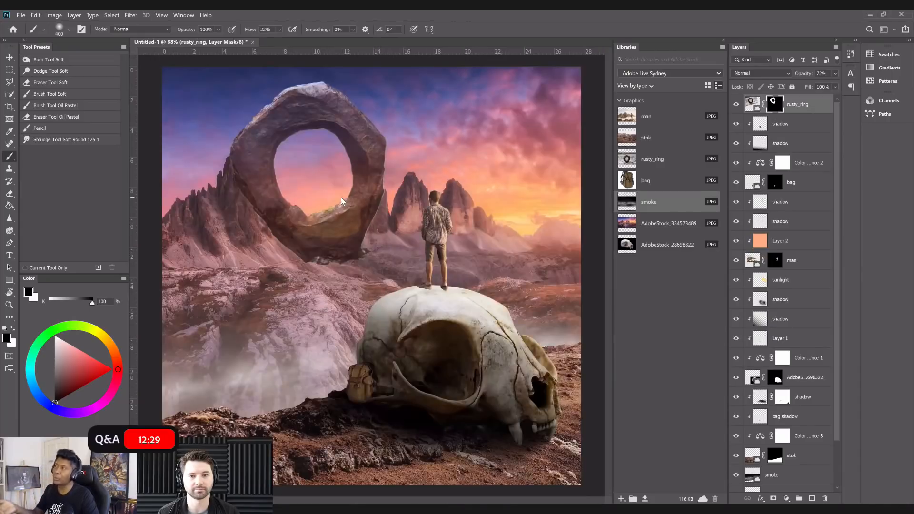
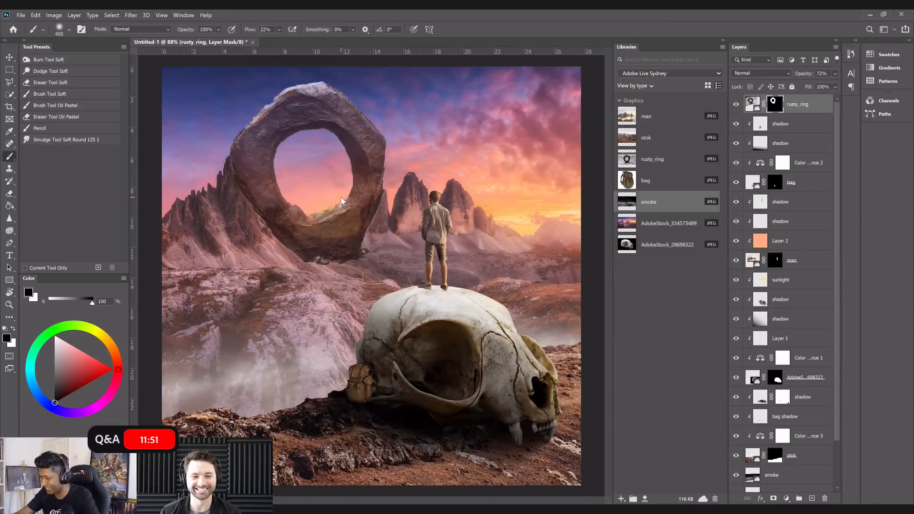
pyautogui.hotkey('ctrl', '+')
pyautogui.hotkey('ctrl', '+')
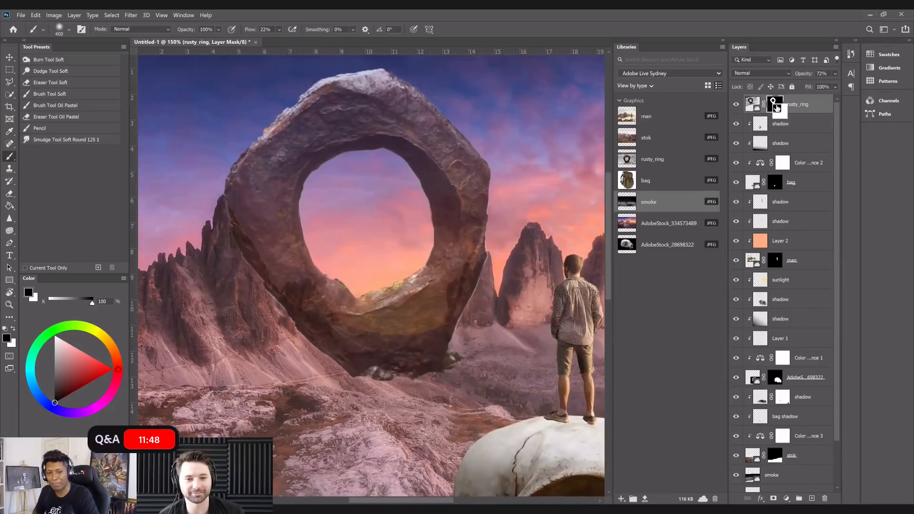
pyautogui.moveTo(777, 108)
pyautogui.mouseDown()
pyautogui.moveTo(434, 184)
pyautogui.moveTo(403, 271)
pyautogui.mouseUp()
pyautogui.press('[')
pyautogui.press('[')
pyautogui.press('[')
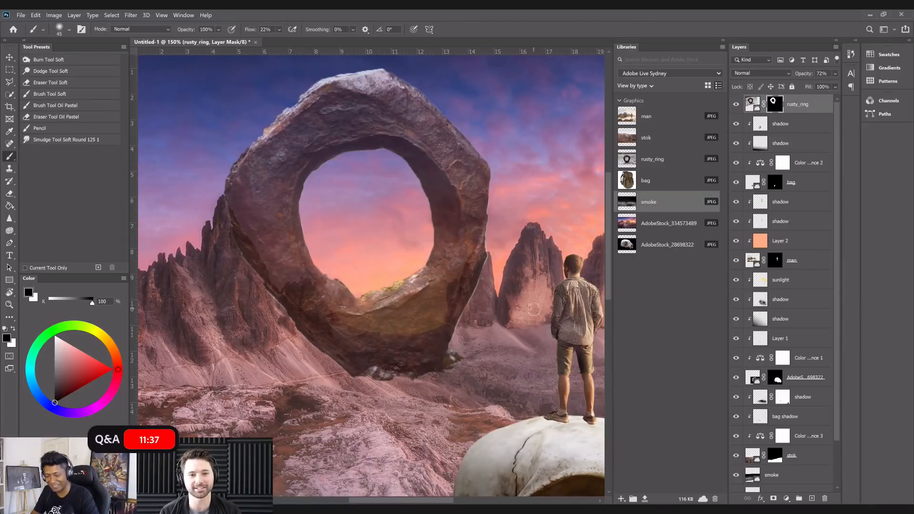
pyautogui.press('[')
pyautogui.press('[')
pyautogui.press('[')
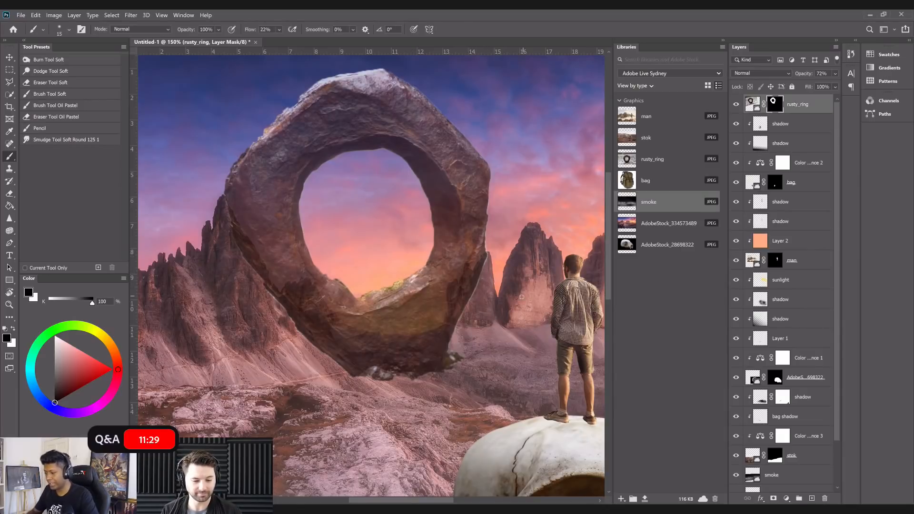
pyautogui.scroll(-1, 706, 175)
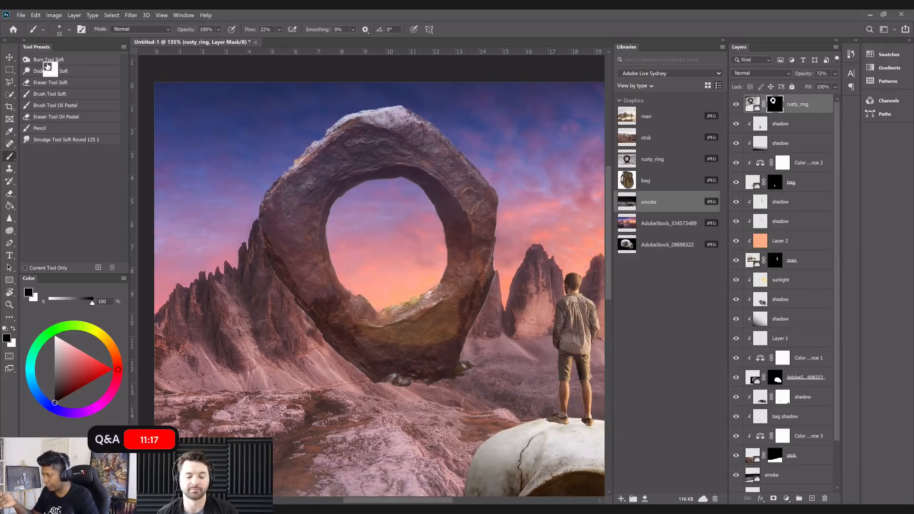
pyautogui.click(11, 231)
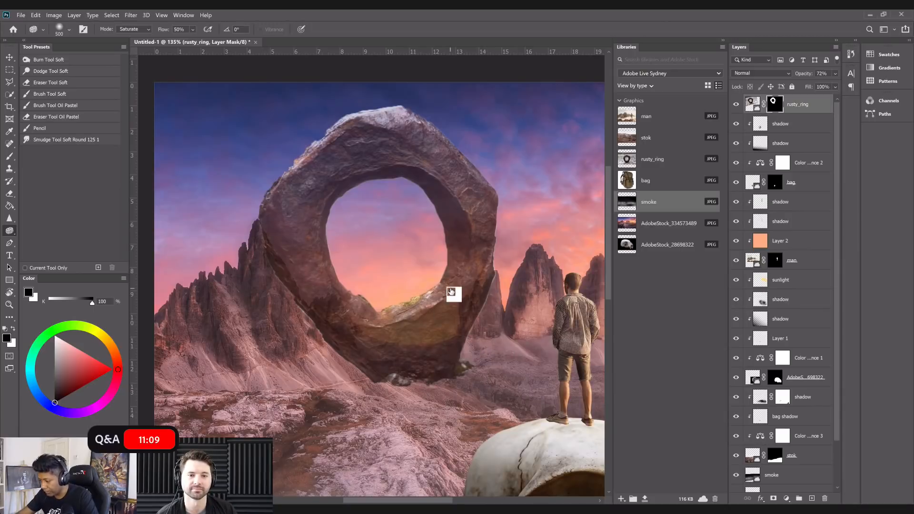
pyautogui.scroll(3, 428, 393)
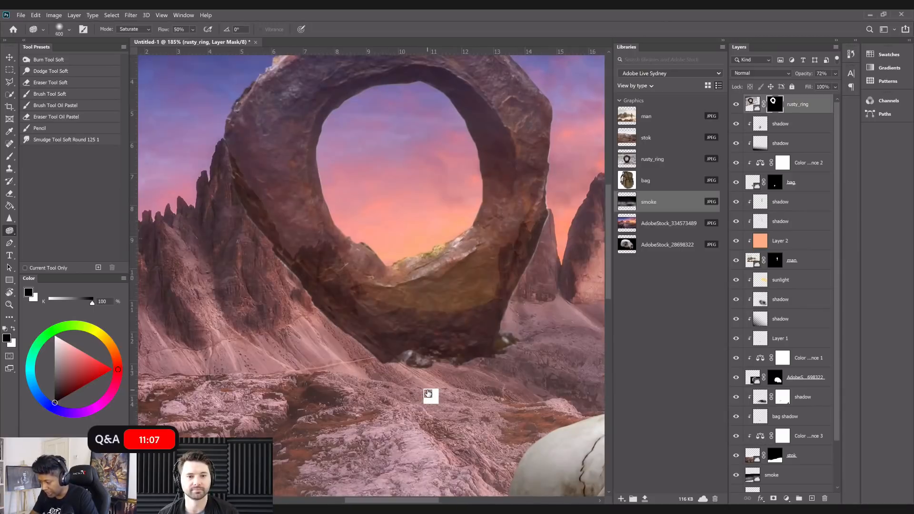
pyautogui.press('[')
pyautogui.press('[')
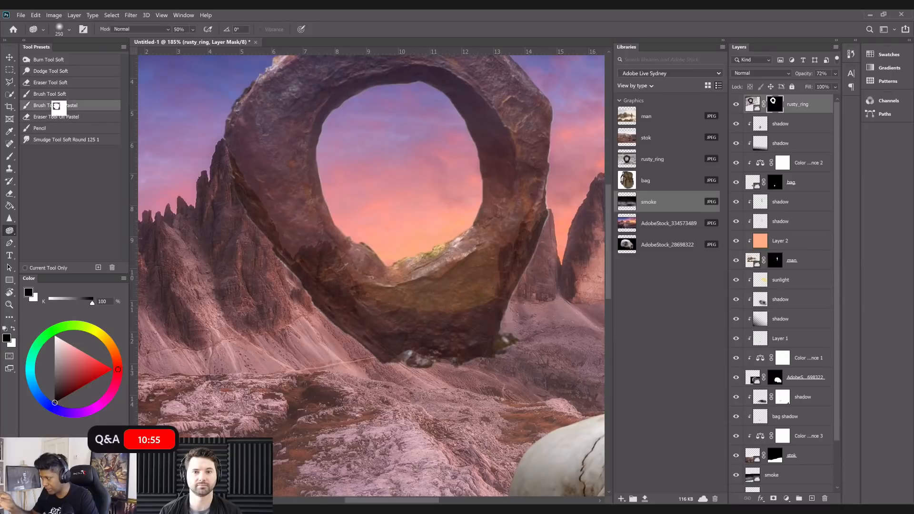
# Load the Brush Tool Oil Pastel preset and set the brush to size 90 with 48% flow.
pyautogui.click(59, 105)
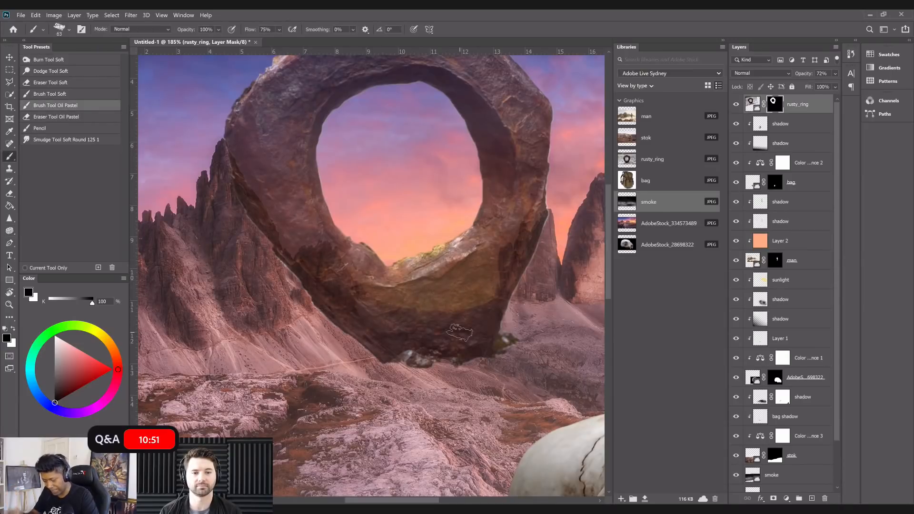
pyautogui.press(']')
pyautogui.press(']')
pyautogui.press(']')
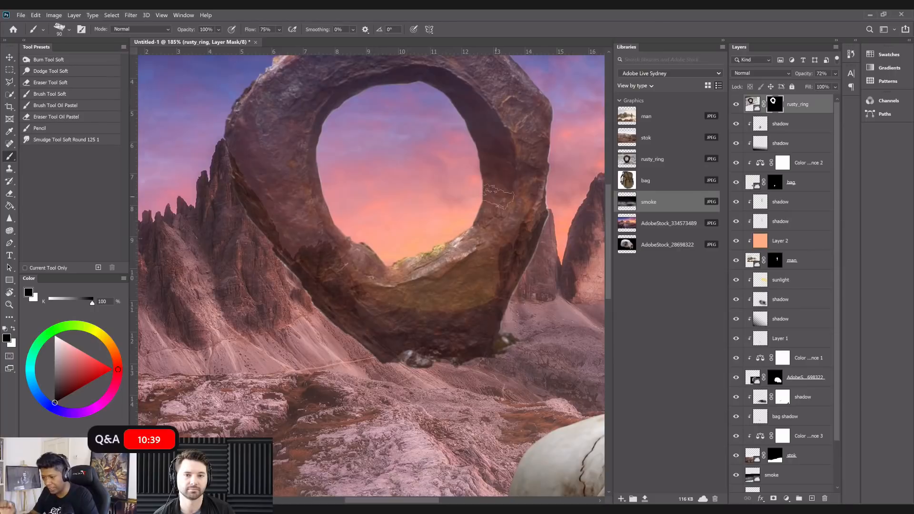
pyautogui.click(279, 29)
pyautogui.click(286, 40)
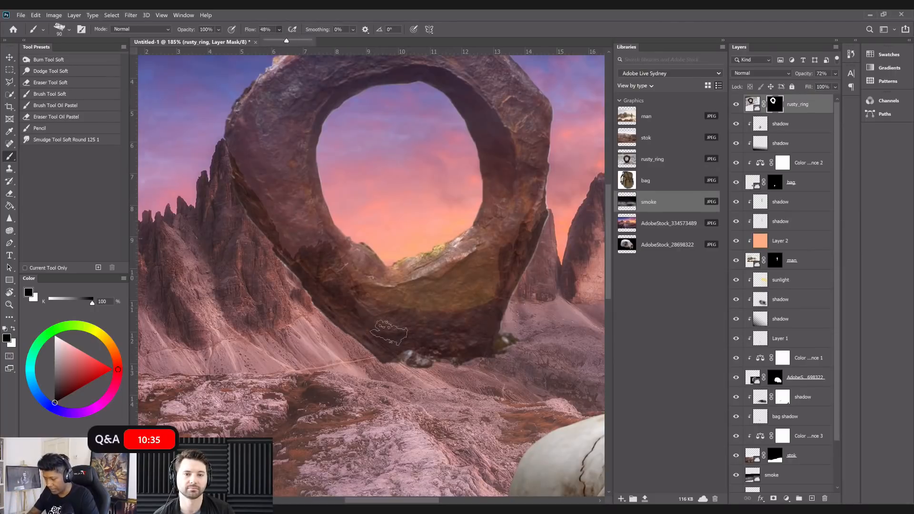
# Paint black on the rusty_ring mask along the ring's base to hide the loose rocks, using brush sizes 125 to 175 and 35% flow.
pyautogui.press(']')
pyautogui.press(']')
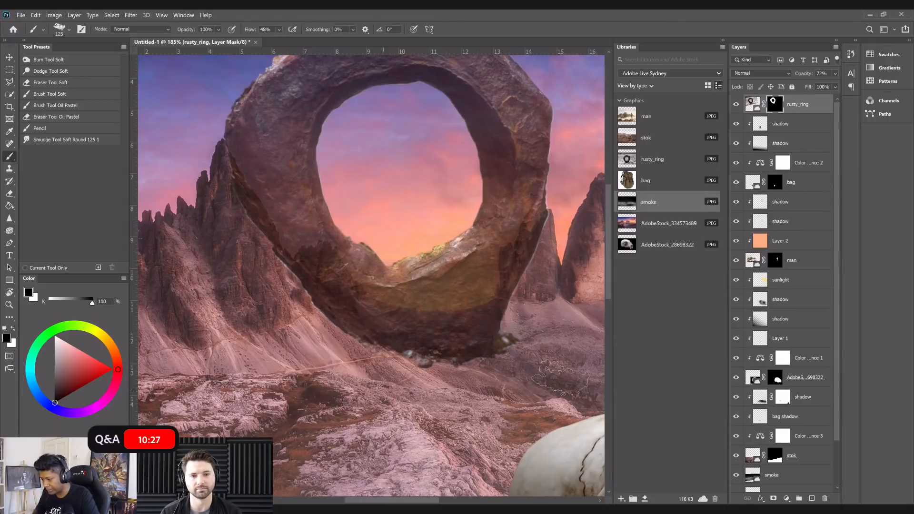
pyautogui.scroll(1, 510, 361)
pyautogui.press(']')
pyautogui.press(']')
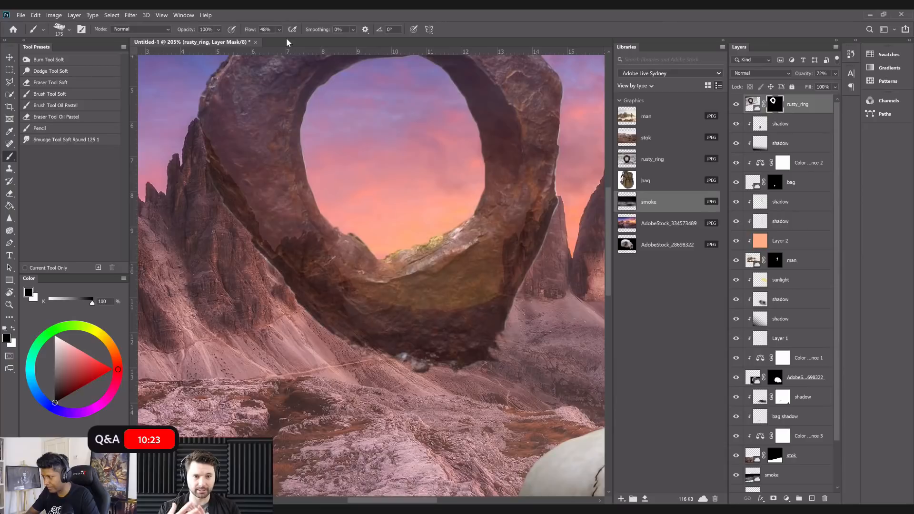
pyautogui.press('[')
pyautogui.press('[')
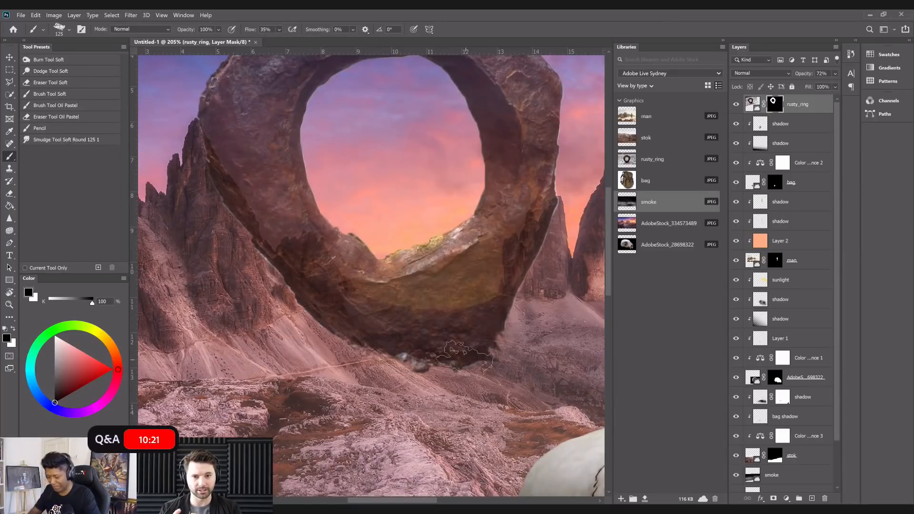
pyautogui.click(504, 368)
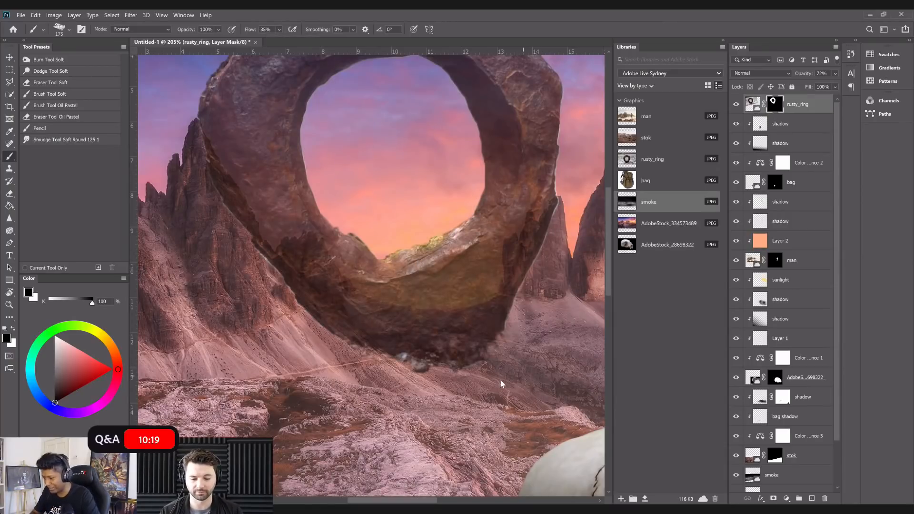
pyautogui.moveTo(495, 387); pyautogui.dragTo(440, 383)
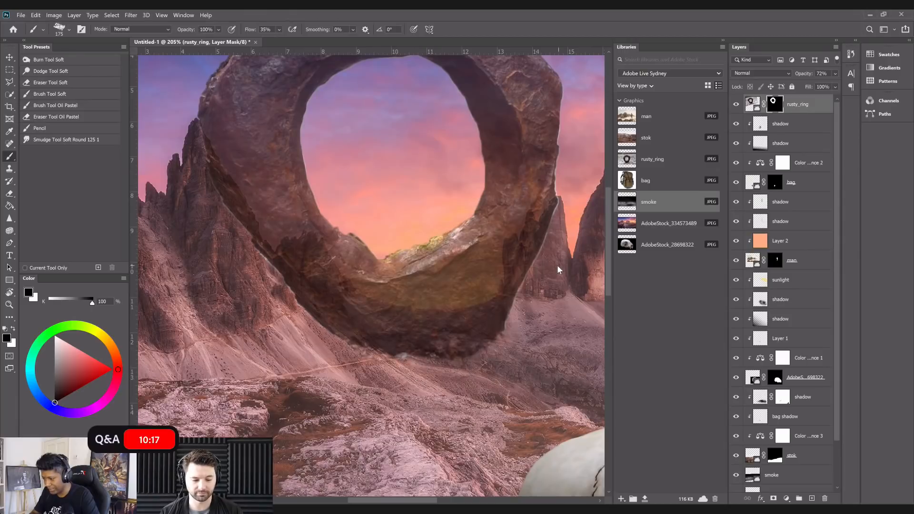
# Roughen the ring's lower right edge beside the mountain slope on the rusty_ring mask, reducing the brush to size 70.
pyautogui.press('[')
pyautogui.press('[')
pyautogui.press('[')
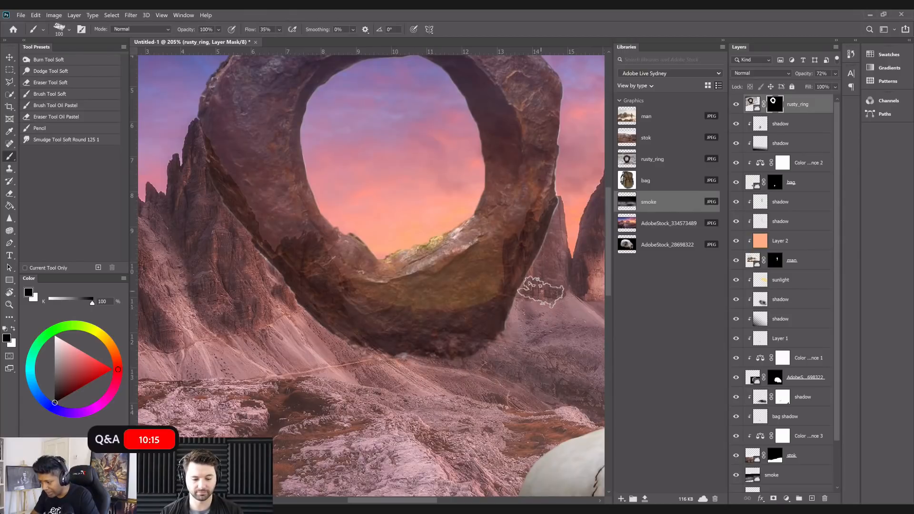
pyautogui.press('[')
pyautogui.press('[')
pyautogui.press('[')
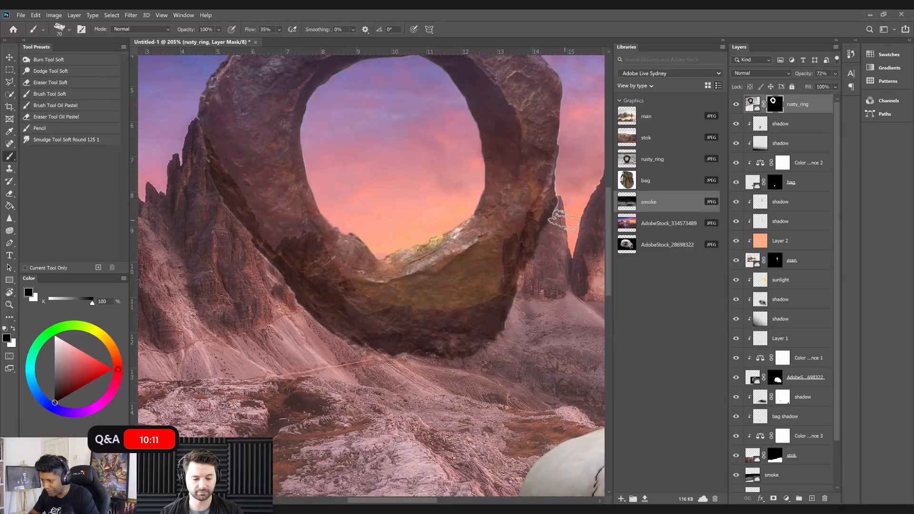
# Mask the ring's right edge where it meets the pointed peak, working with brush sizes from 10 up to 60.
pyautogui.scroll(3, 504, 259)
pyautogui.press('[')
pyautogui.press('[')
pyautogui.press('[')
pyautogui.press('[')
pyautogui.press('[')
pyautogui.press('[')
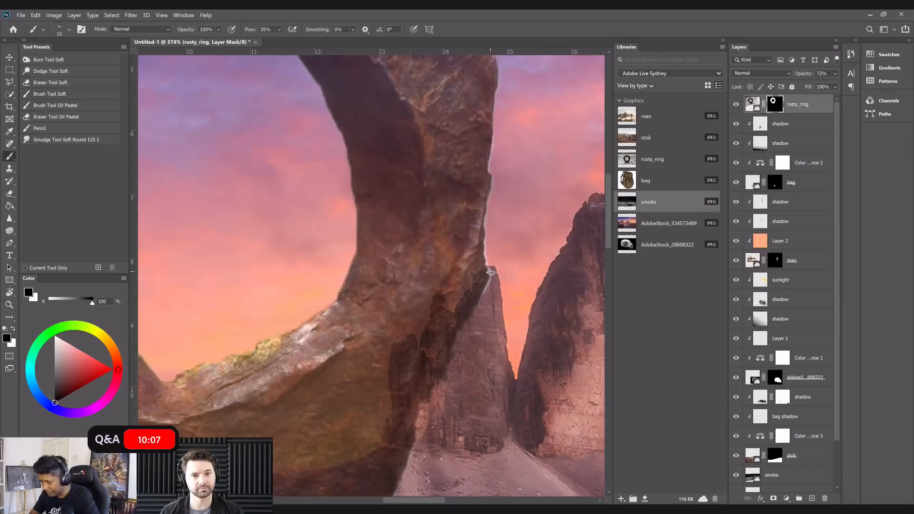
pyautogui.press(']')
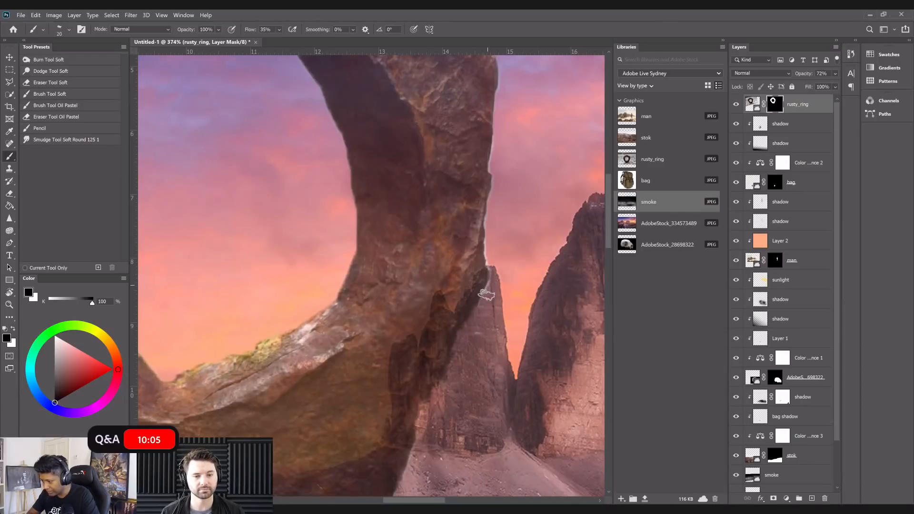
pyautogui.press(']')
pyautogui.press(']')
pyautogui.press(']')
pyautogui.press(']')
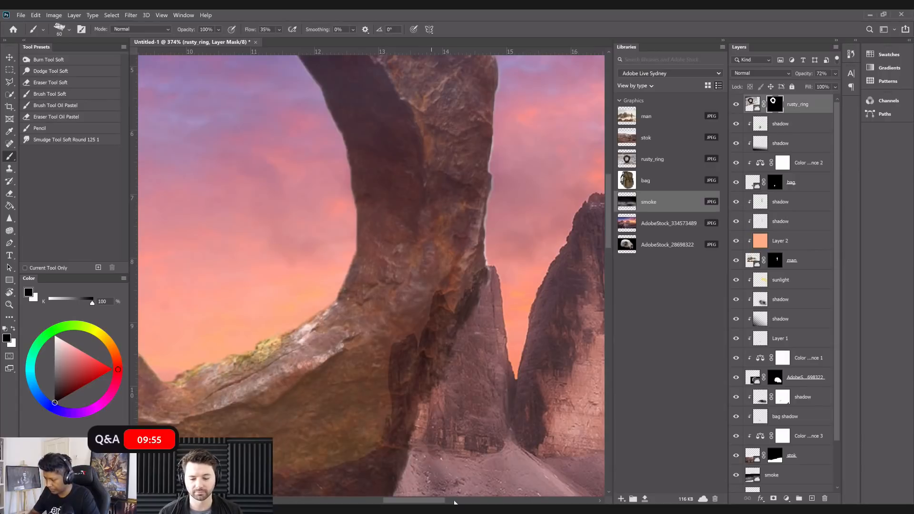
# Blend the ring's left edge into the jagged spires by painting black on its mask with brush sizes between 45 and 80.
pyautogui.scroll(-3, 348, 415)
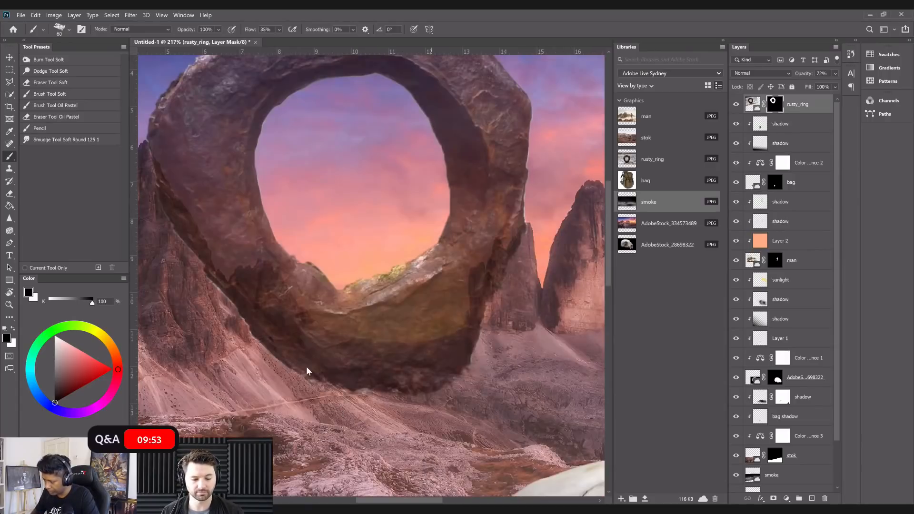
pyautogui.scroll(1, 329, 395)
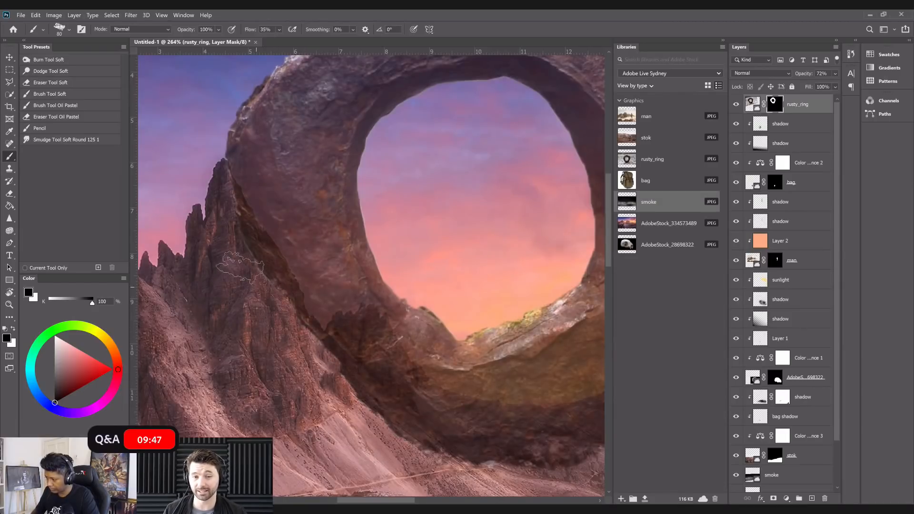
pyautogui.press('[')
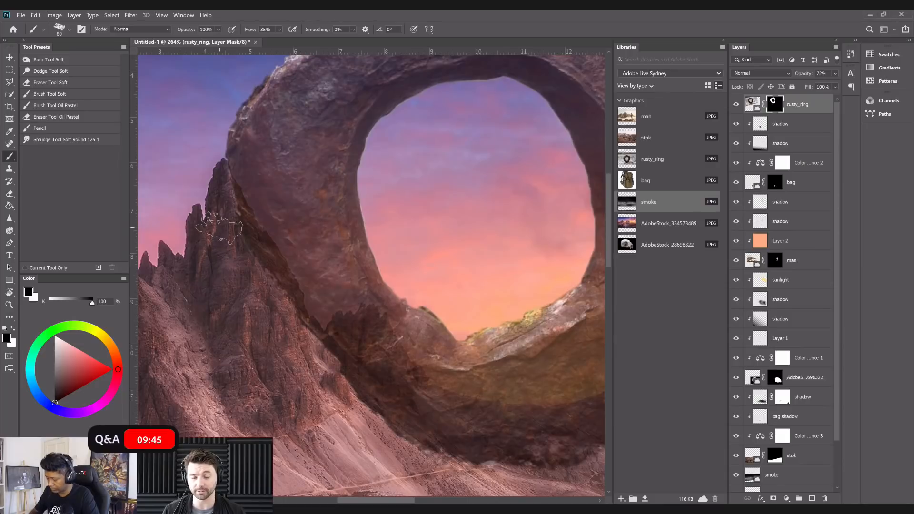
pyautogui.press('[')
pyautogui.press('[')
pyautogui.press('[')
pyautogui.press('[')
pyautogui.press('[')
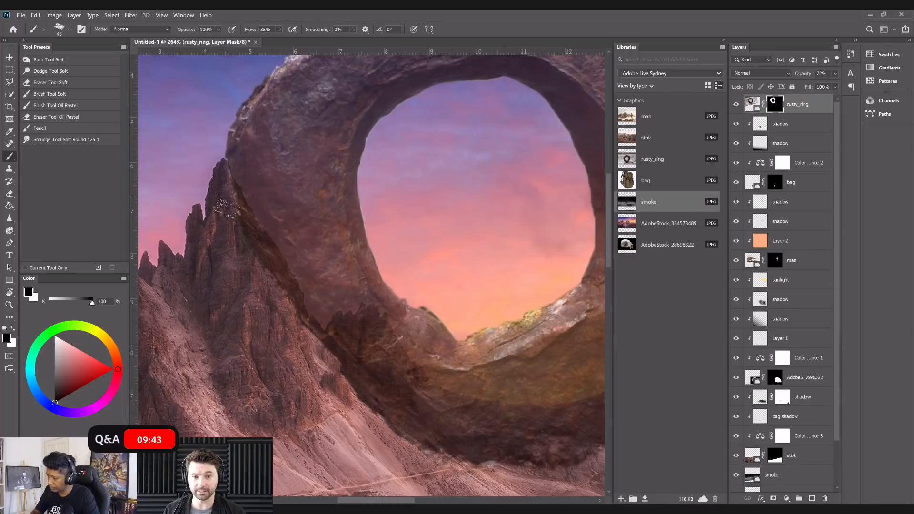
pyautogui.press(']')
pyautogui.press(']')
pyautogui.press(']')
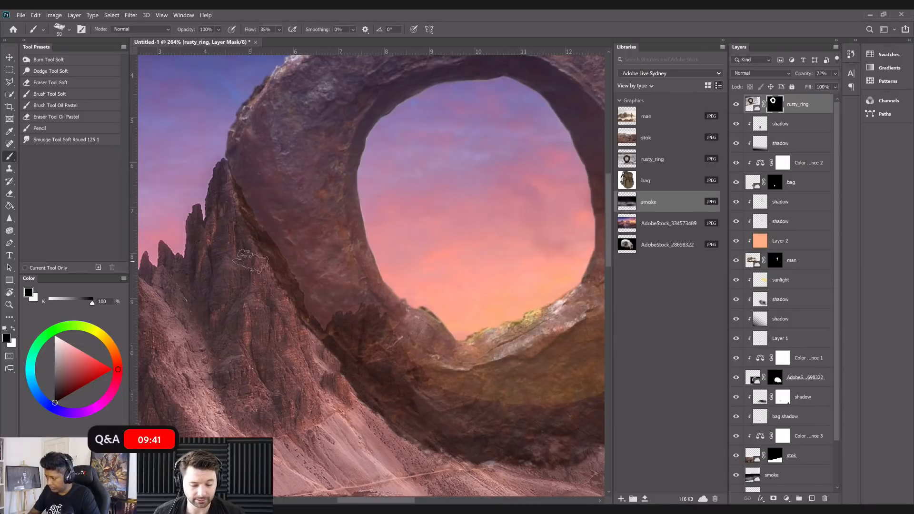
pyautogui.press(']')
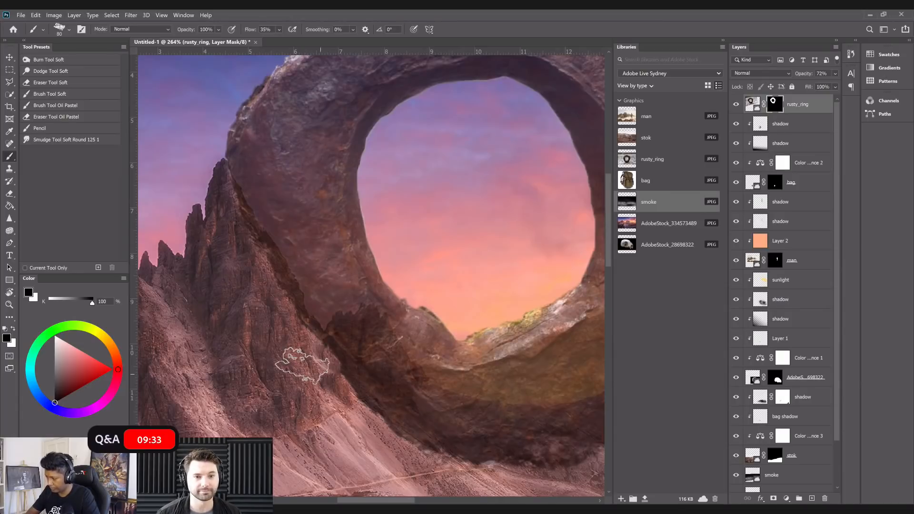
# Paint black on the rusty_ring mask along the ring's lower edge where it meets the slope, using brush sizes 90 to 150 at 35% flow.
pyautogui.moveTo(246, 305); pyautogui.dragTo(194, 233)
pyautogui.press(']')
pyautogui.press(']')
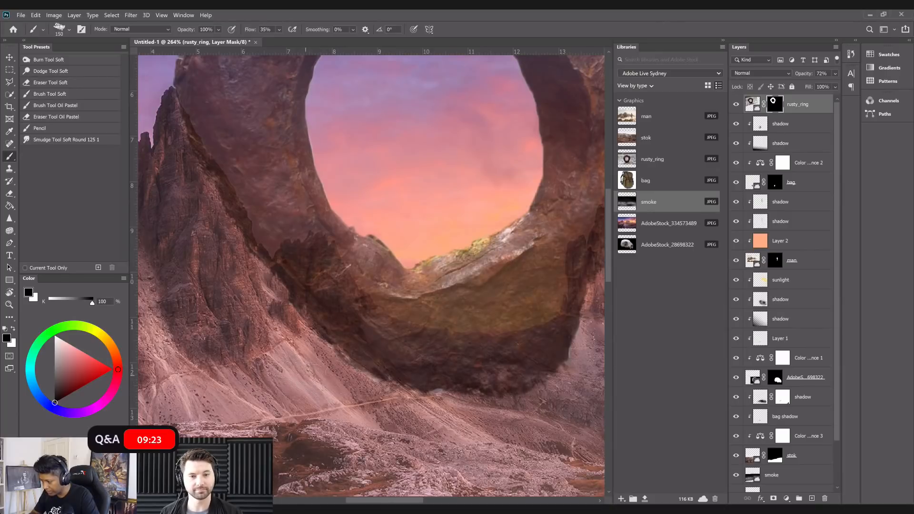
pyautogui.press('[')
pyautogui.press('[')
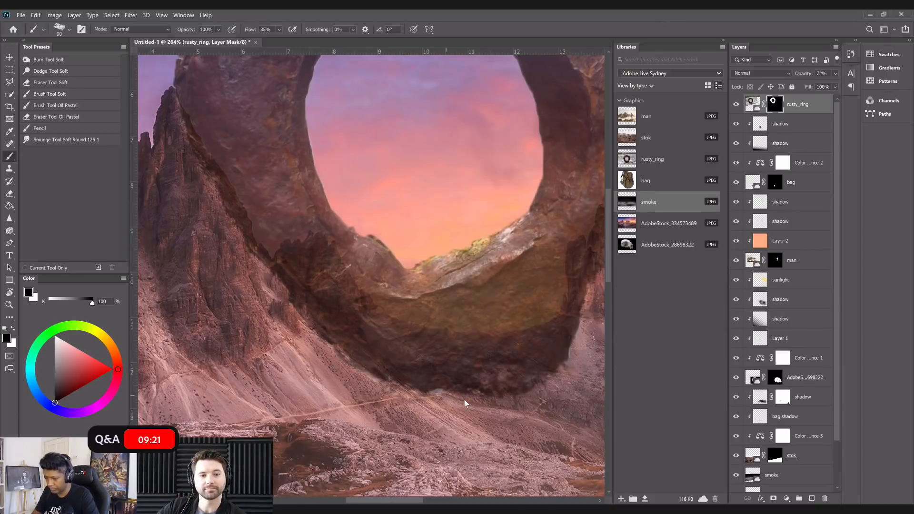
pyautogui.press(']')
pyautogui.press(']')
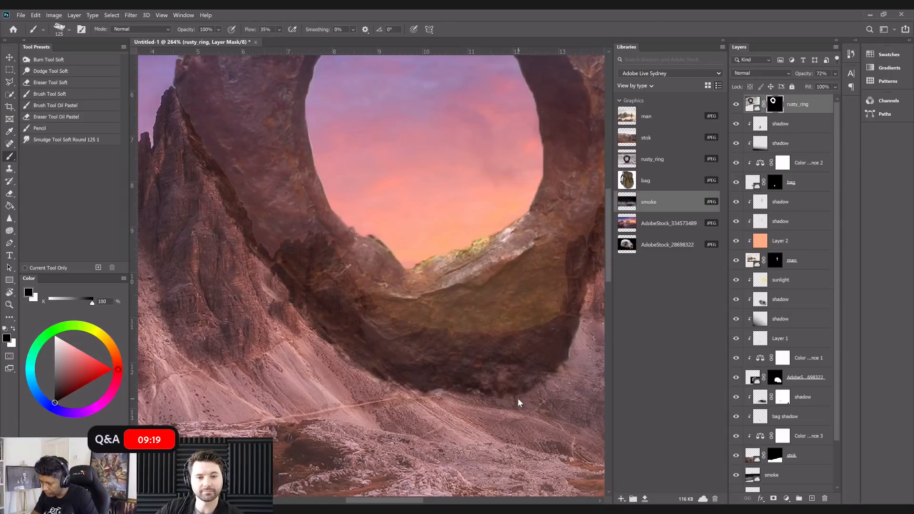
pyautogui.press('[')
pyautogui.press('[')
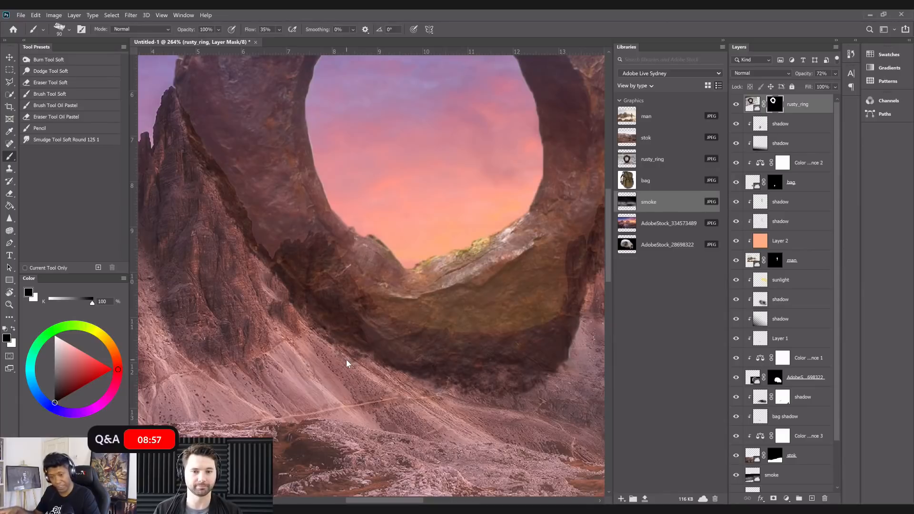
pyautogui.click(69, 30)
pyautogui.moveTo(215, 123); pyautogui.dragTo(217, 153)
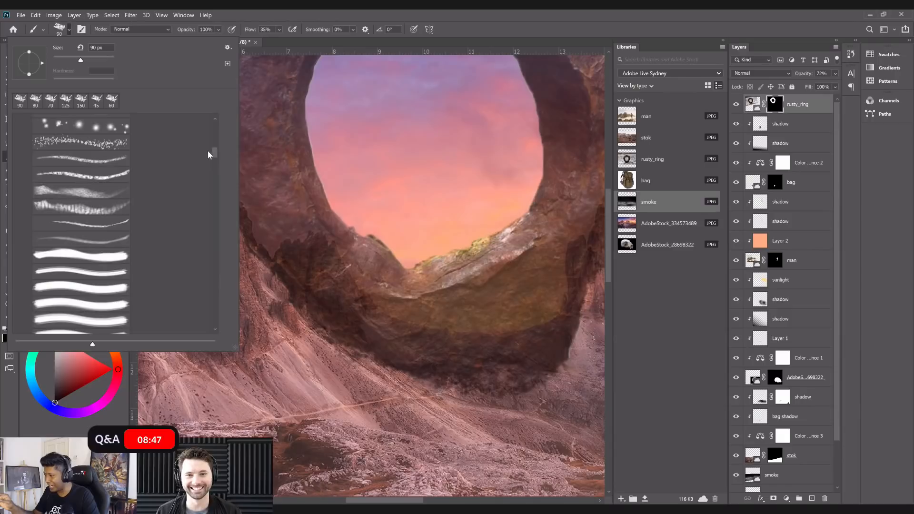
pyautogui.moveTo(215, 153); pyautogui.dragTo(213, 175)
pyautogui.scroll(-1, 214, 175)
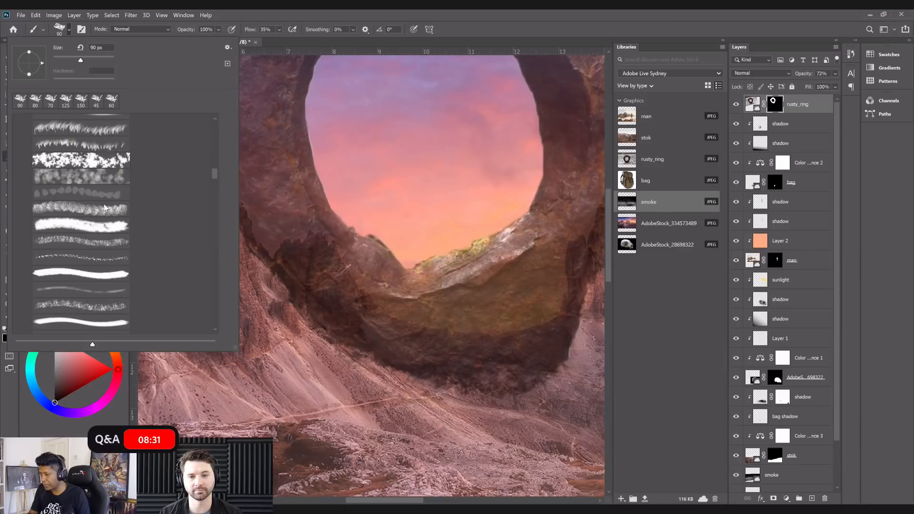
pyautogui.click(99, 133)
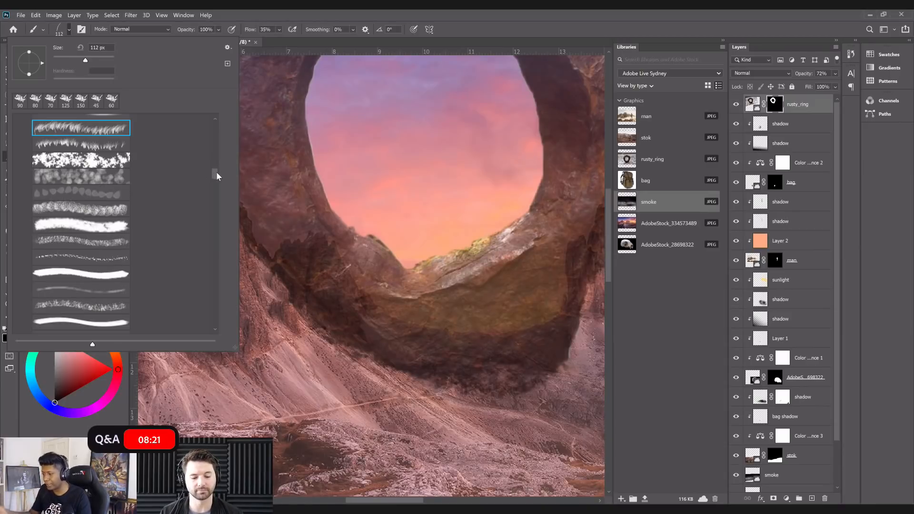
pyautogui.moveTo(216, 175)
pyautogui.mouseDown()
pyautogui.moveTo(215, 186)
pyautogui.moveTo(218, 113)
pyautogui.mouseUp()
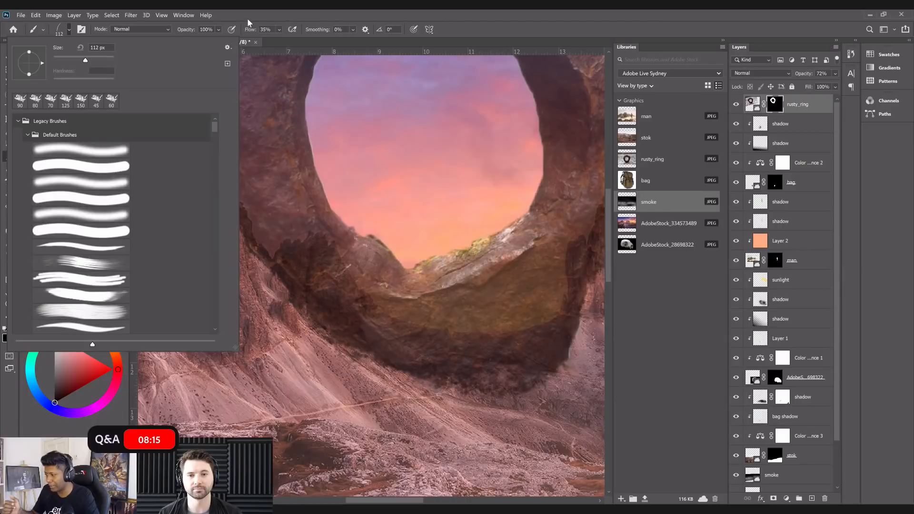
pyautogui.click(486, 351)
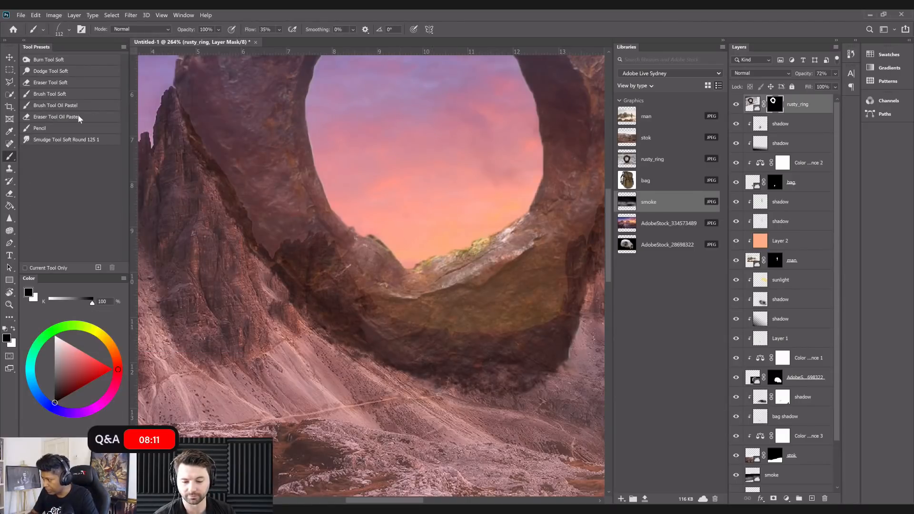
# Roughen the ring's bottom edge on its mask using the Brush Tool Oil Pastel preset, with flow set to 43% and brush sizes up to 125.
pyautogui.click(66, 105)
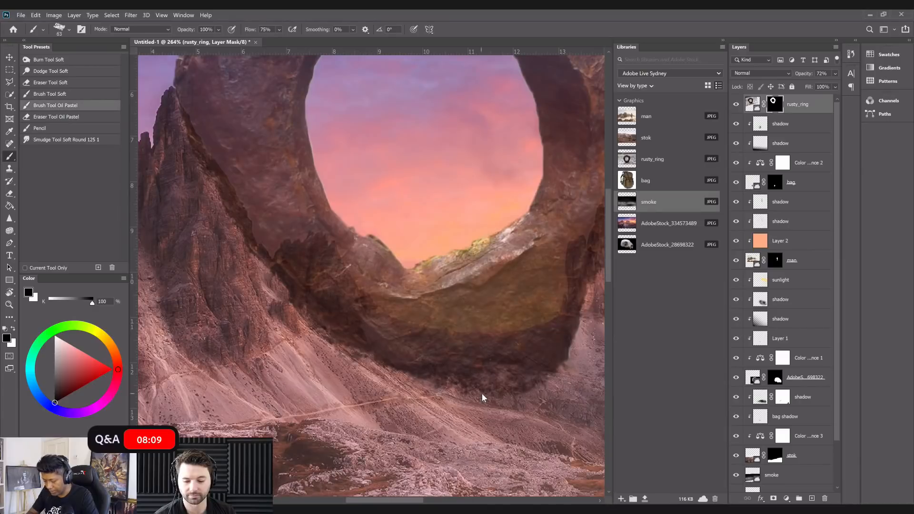
pyautogui.press(']')
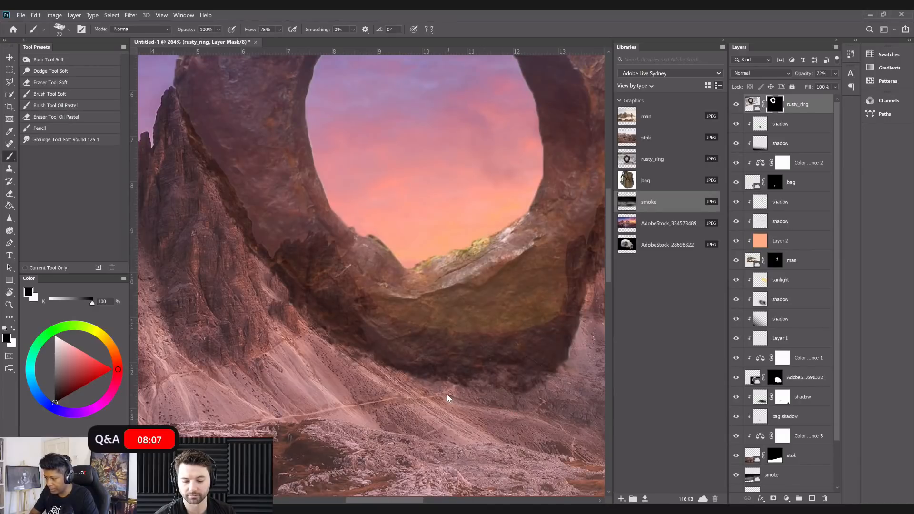
pyautogui.click(279, 29)
pyautogui.click(284, 40)
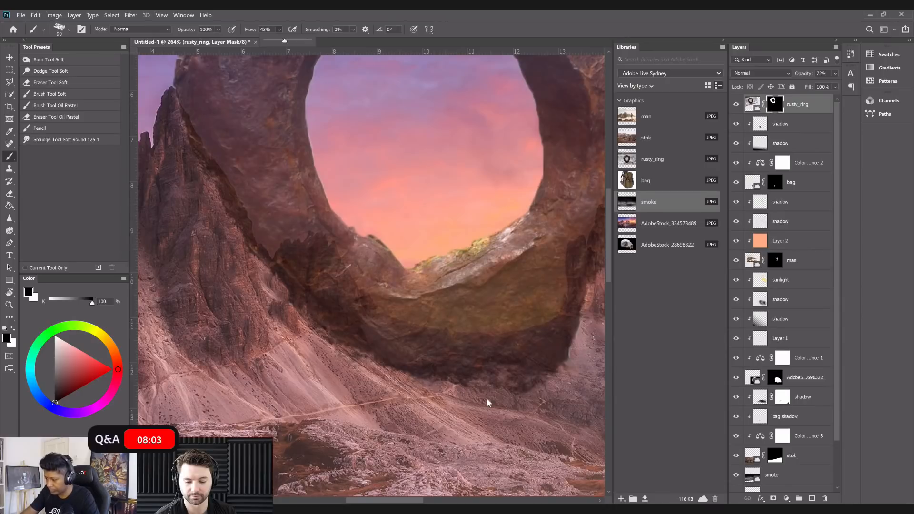
pyautogui.scroll(-1, 514, 381)
pyautogui.press(']')
pyautogui.press(']')
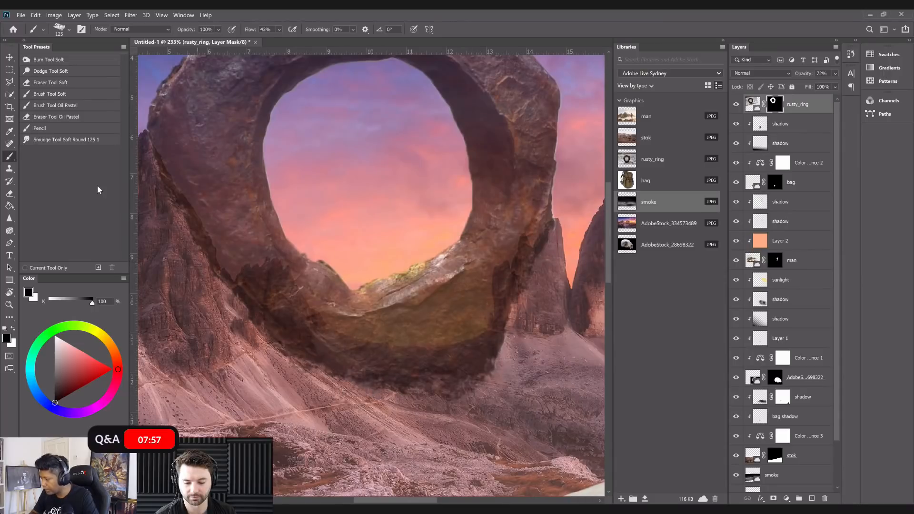
# Fade the ring's base into the slope on its mask using the Brush Tool Soft preset at size 125 and 26% flow.
pyautogui.click(44, 104)
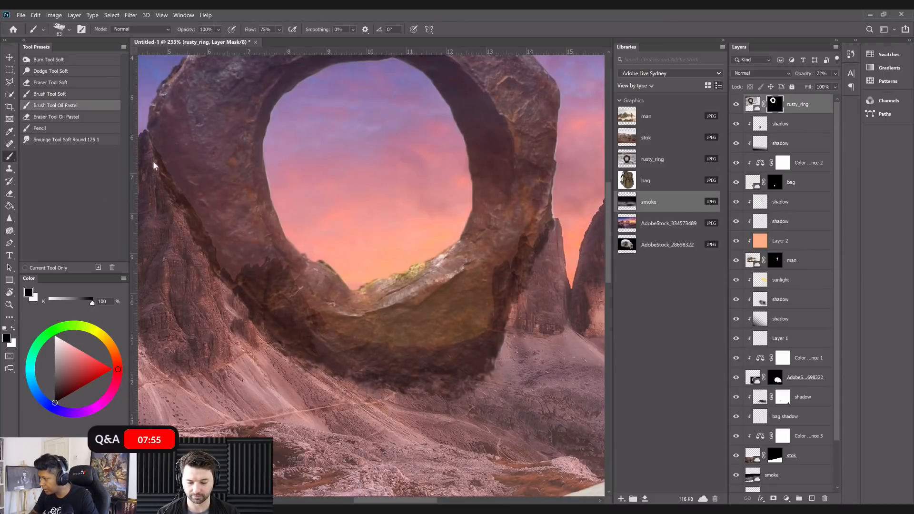
pyautogui.click(57, 94)
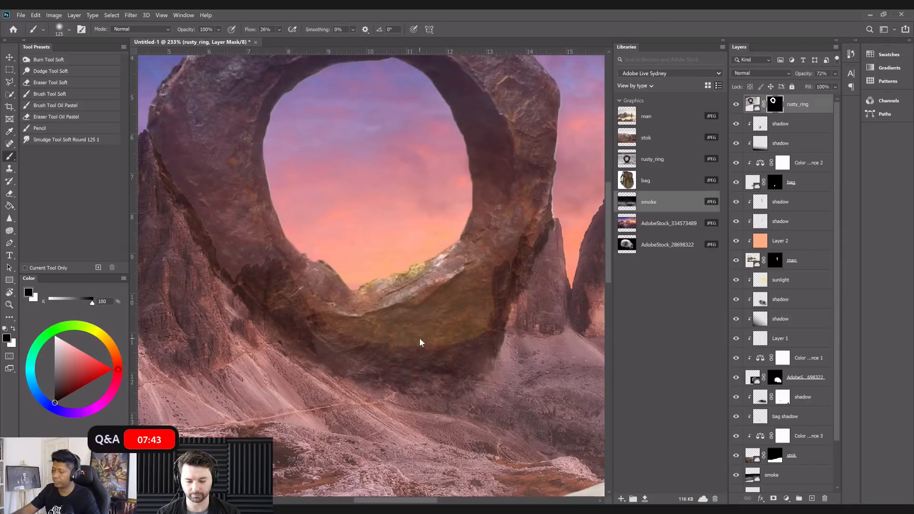
pyautogui.scroll(-2, 419, 341)
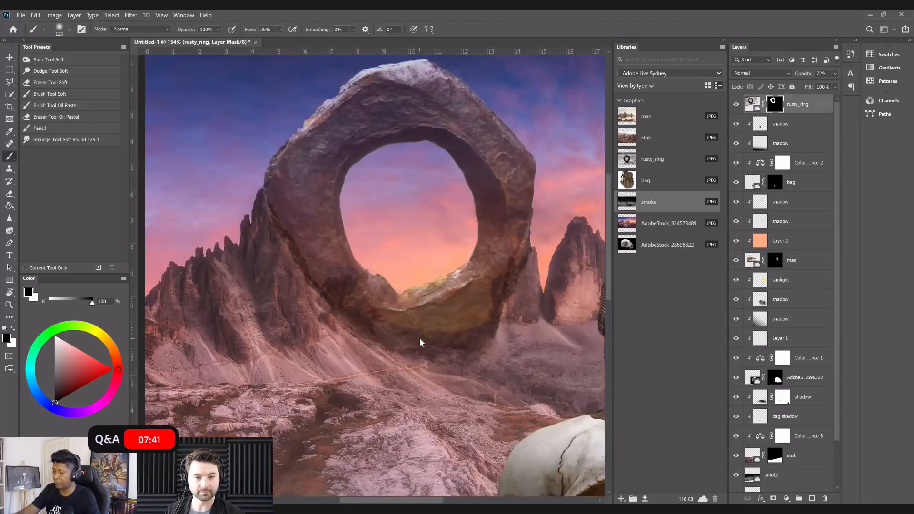
pyautogui.scroll(-2, 419, 338)
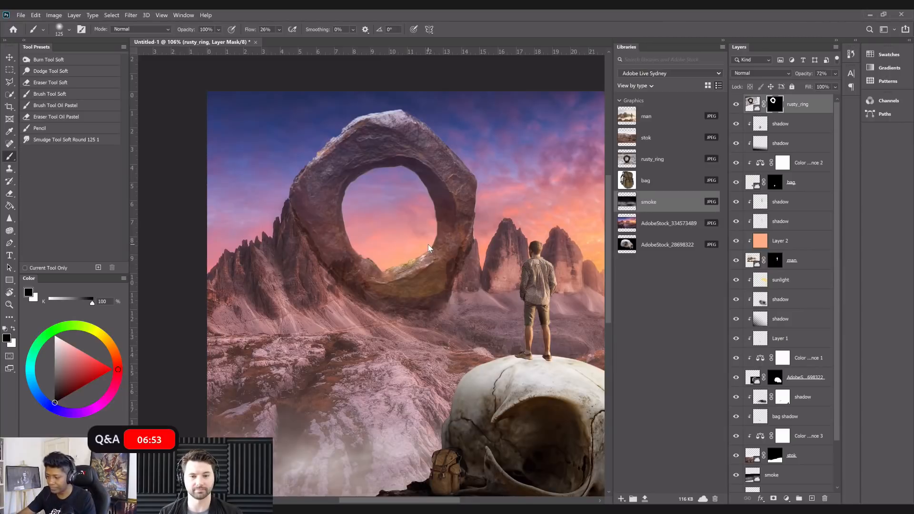
# Soften the ring's lower right corner against the slope on the rusty_ring mask, using the soft brush at sizes up to 100.
pyautogui.scroll(2, 427, 244)
pyautogui.scroll(1, 429, 248)
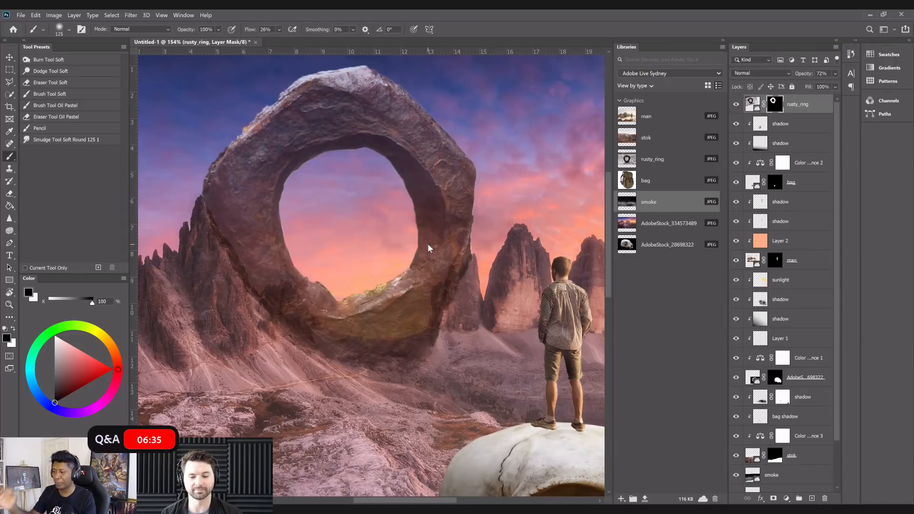
pyautogui.scroll(-3, 427, 244)
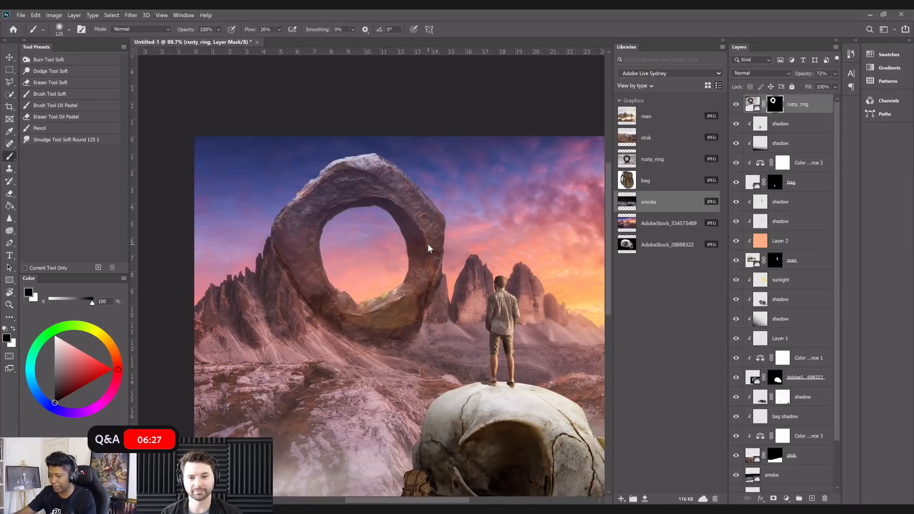
pyautogui.scroll(2, 427, 244)
pyautogui.scroll(2, 276, 293)
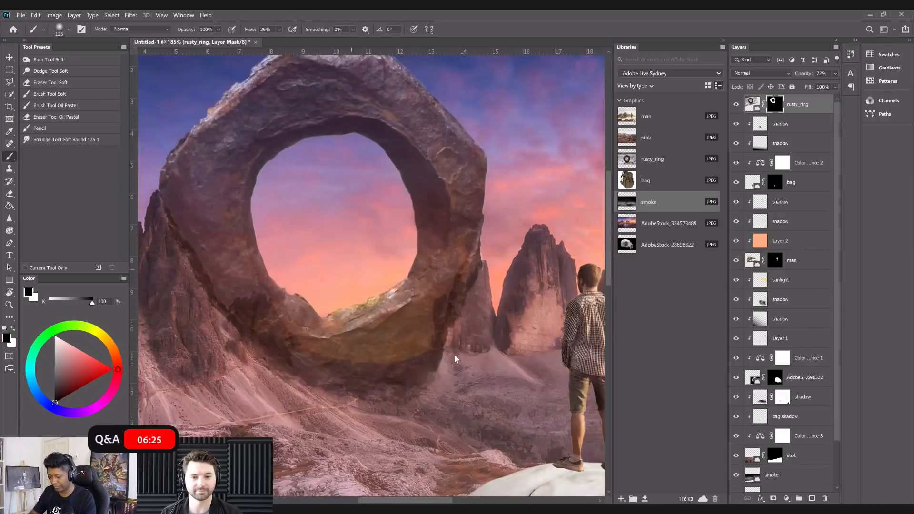
pyautogui.press('[')
pyautogui.press('[')
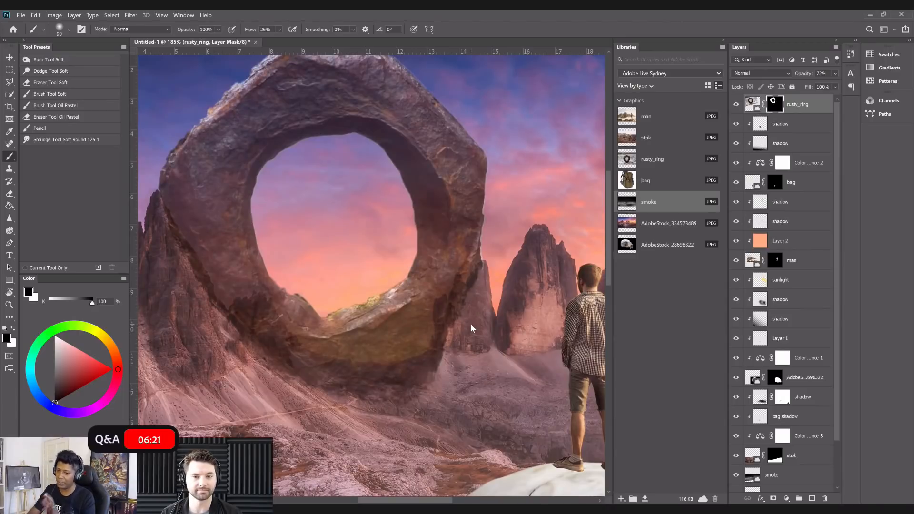
pyautogui.press(']')
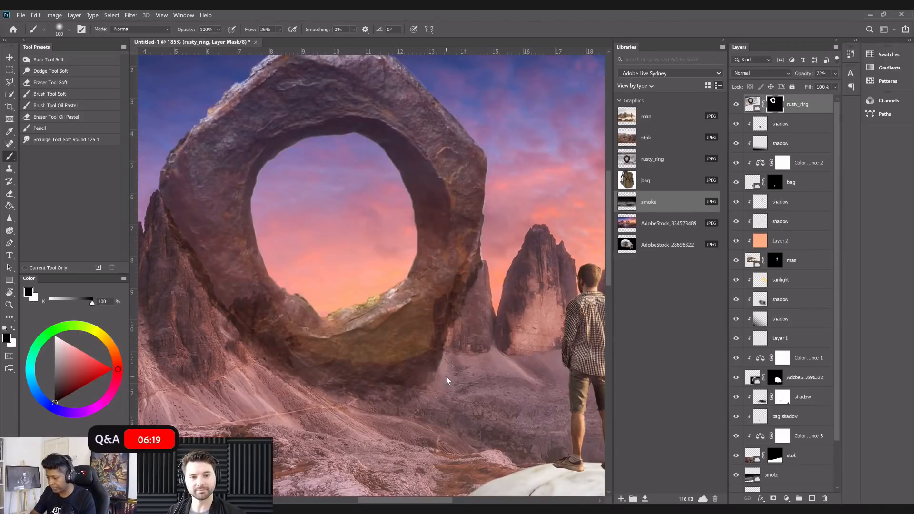
pyautogui.press('[')
pyautogui.press('[')
pyautogui.press('[')
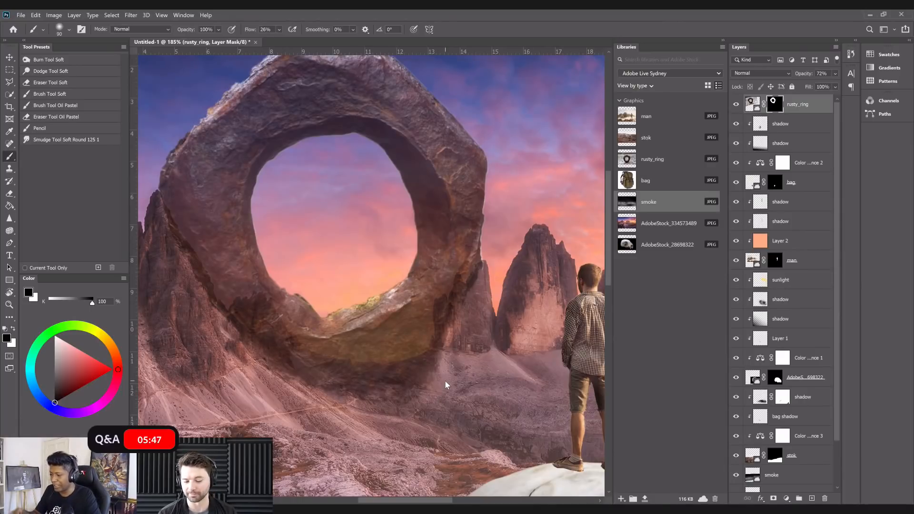
pyautogui.press(']')
pyautogui.press(']')
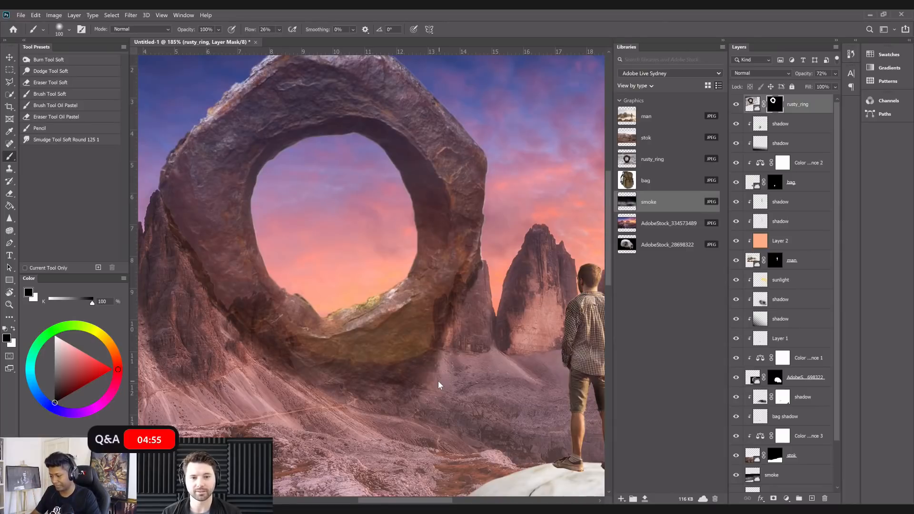
# Blend the ring's lower left edge and base into the rocky slope on its mask, using soft brush sizes from 45 to 125.
pyautogui.press('[')
pyautogui.press('[')
pyautogui.press('[')
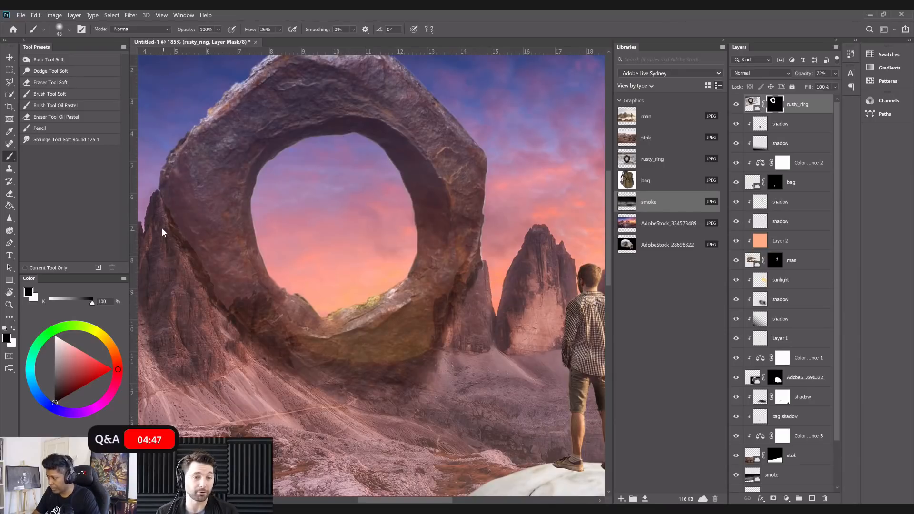
pyautogui.moveTo(161, 228); pyautogui.dragTo(233, 232)
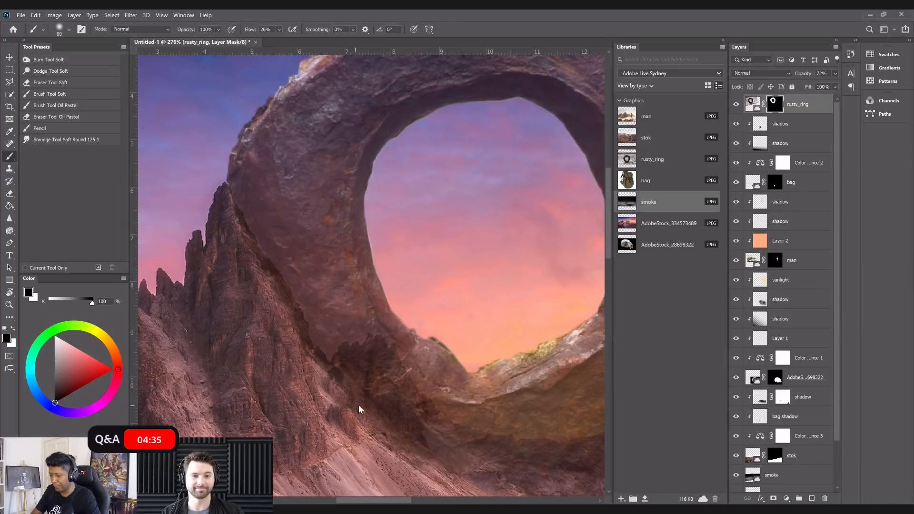
pyautogui.press(']')
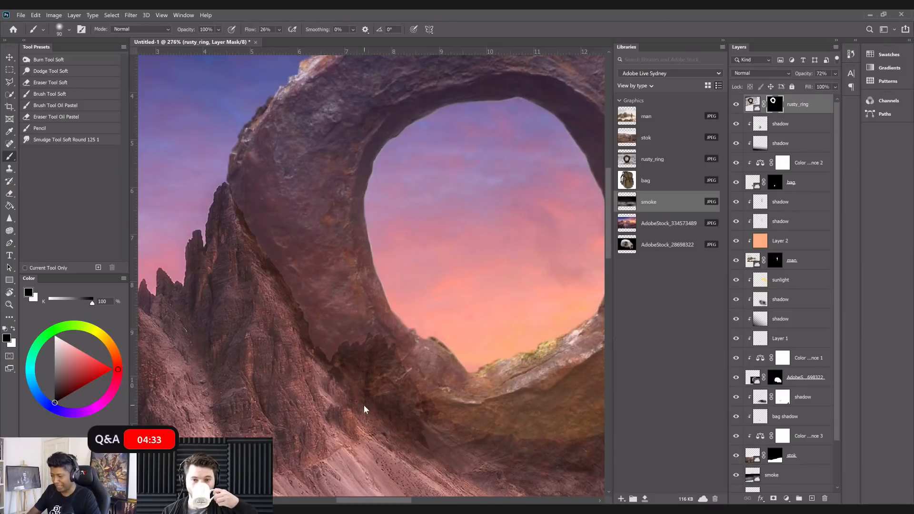
pyautogui.moveTo(364, 405); pyautogui.dragTo(322, 343)
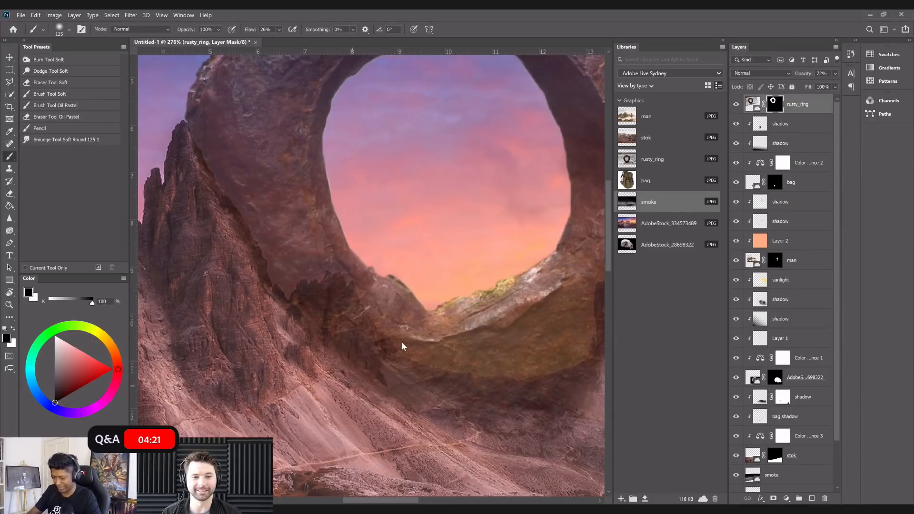
pyautogui.moveTo(481, 375); pyautogui.dragTo(401, 342)
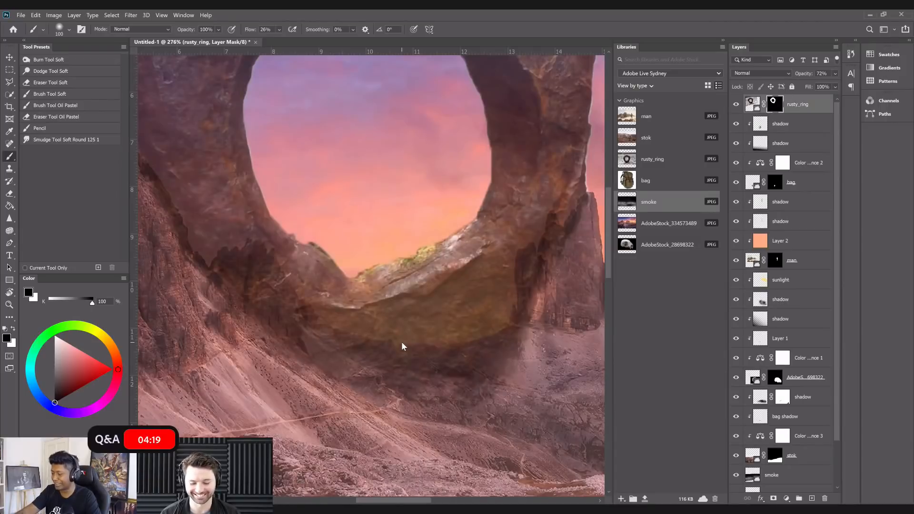
# Refine the ring's outer right edge against the sky on its mask using the Brush Tool Oil Pastel preset at size 20 and 75% flow.
pyautogui.keyDown('alt'); pyautogui.scroll(-3, 401, 342); pyautogui.keyUp('alt')
pyautogui.scroll(4, 198, 136)
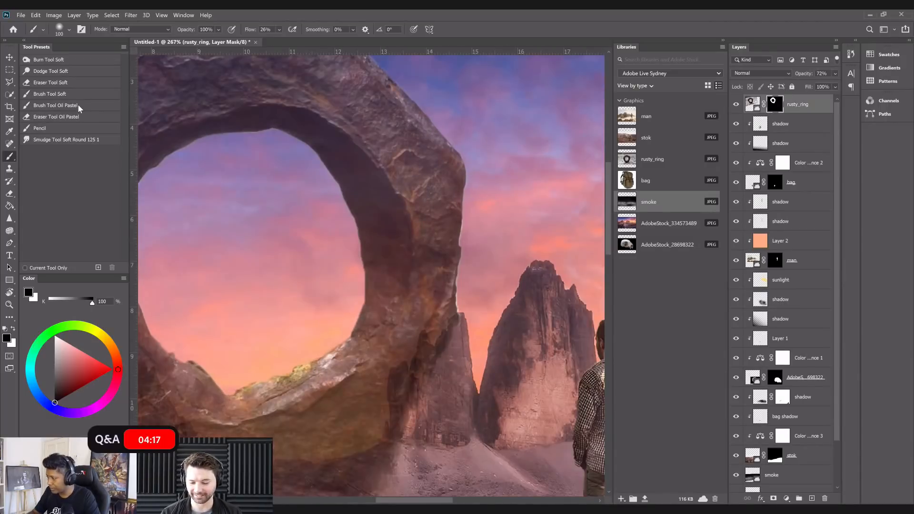
pyautogui.click(78, 107)
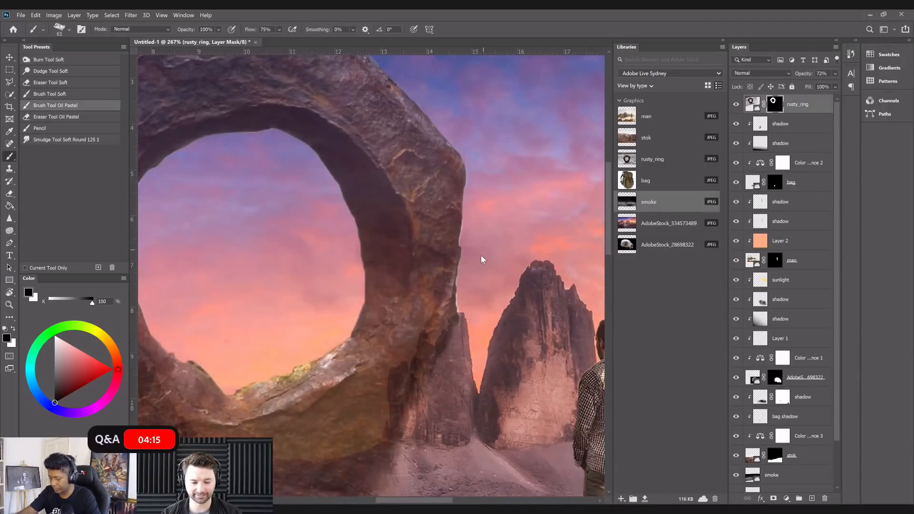
pyautogui.scroll(2, 478, 256)
pyautogui.press('[')
pyautogui.press('[')
pyautogui.press('[')
pyautogui.press('[')
pyautogui.press('[')
pyautogui.press('[')
pyautogui.press('[')
pyautogui.press('[')
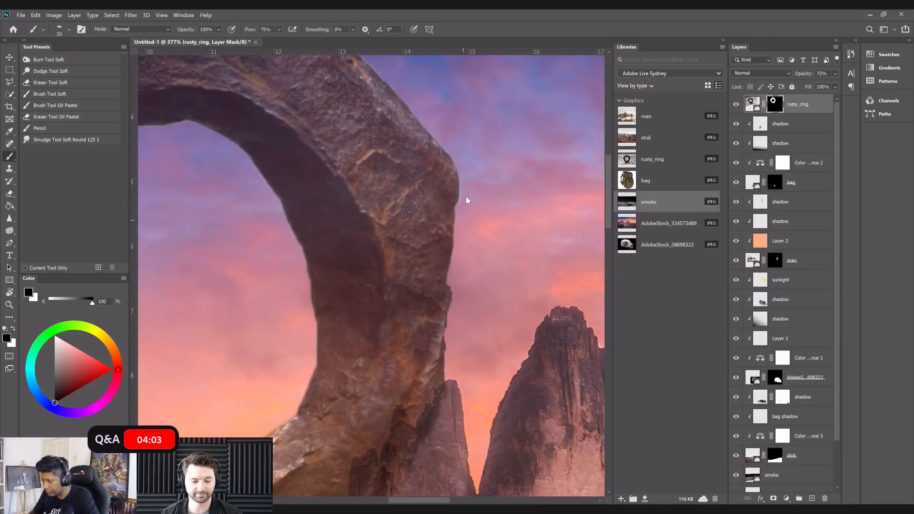
# Continue masking the rough outer contour from the ring's upper right shoulder across its pale top with the size 20 brush.
pyautogui.moveTo(470, 167); pyautogui.dragTo(516, 348)
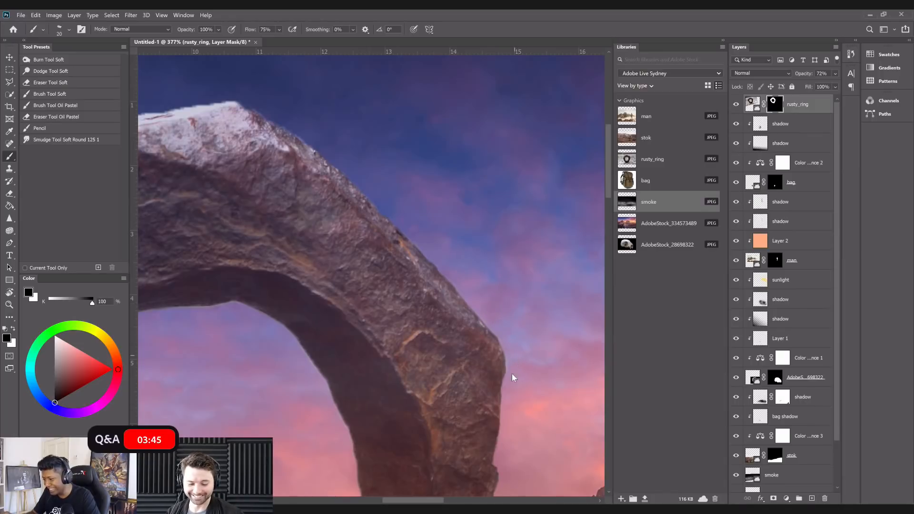
pyautogui.moveTo(253, 110); pyautogui.dragTo(395, 175)
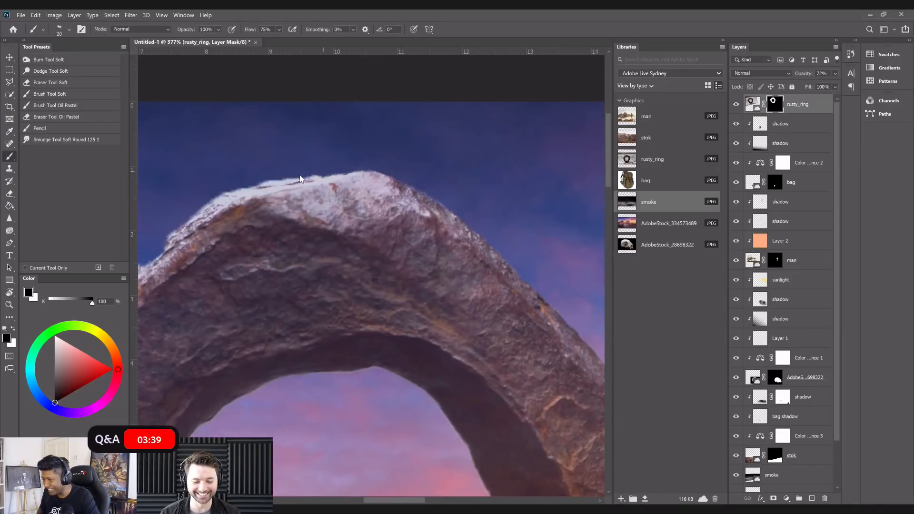
pyautogui.moveTo(353, 149); pyautogui.dragTo(420, 163)
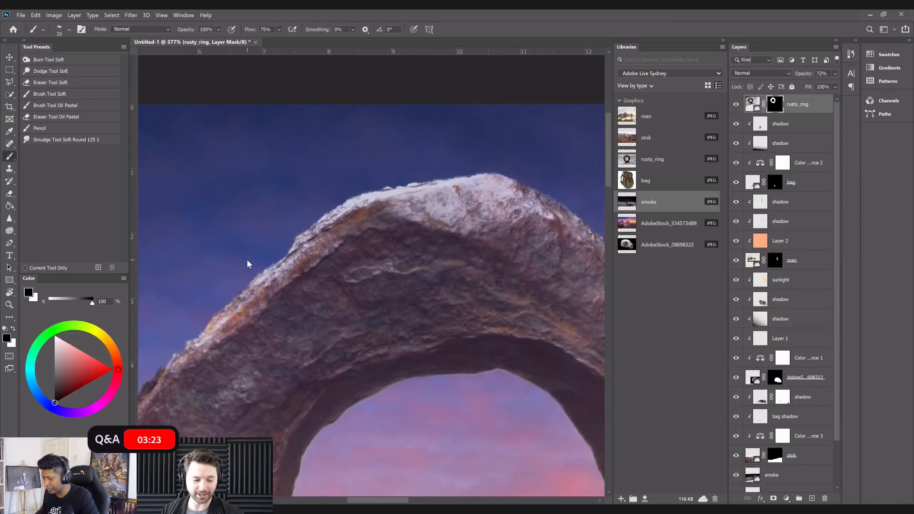
# Refine the ring's upper left outer edge against the sky down to the mountain peak on the rusty_ring mask, with brush sizes 20, 30 and 15.
pyautogui.moveTo(246, 259); pyautogui.dragTo(360, 185)
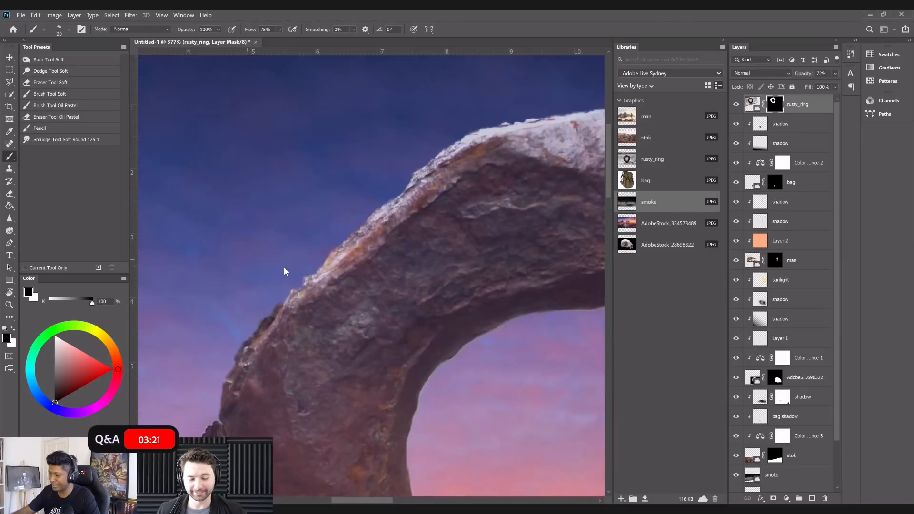
pyautogui.moveTo(284, 267); pyautogui.dragTo(327, 244)
pyautogui.press(']')
pyautogui.press(']')
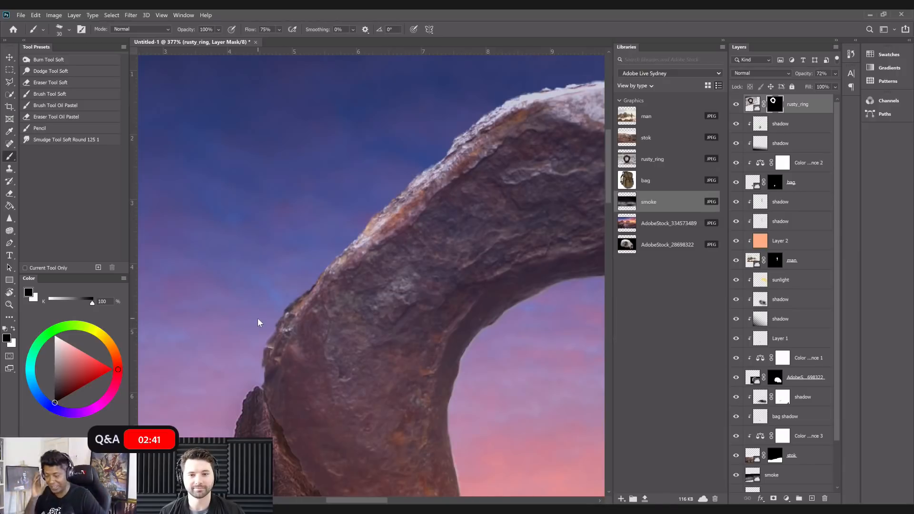
pyautogui.scroll(-2, 258, 318)
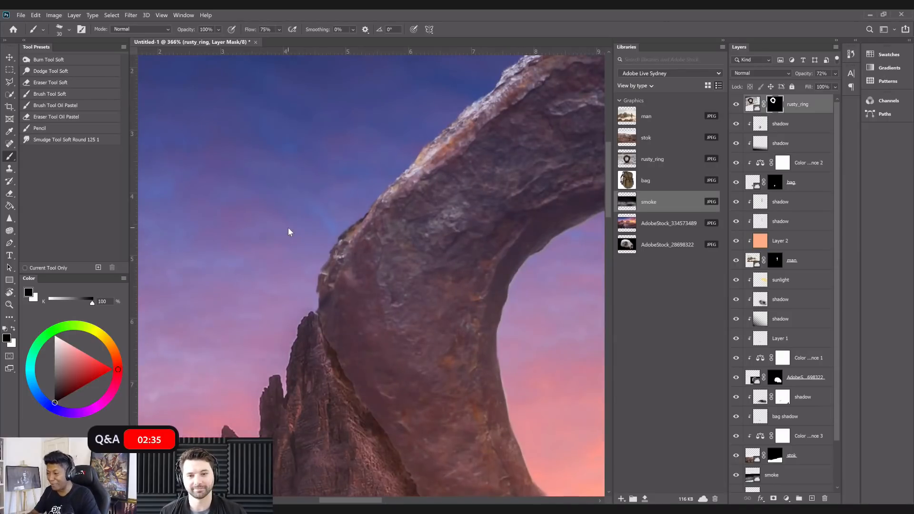
pyautogui.press('[')
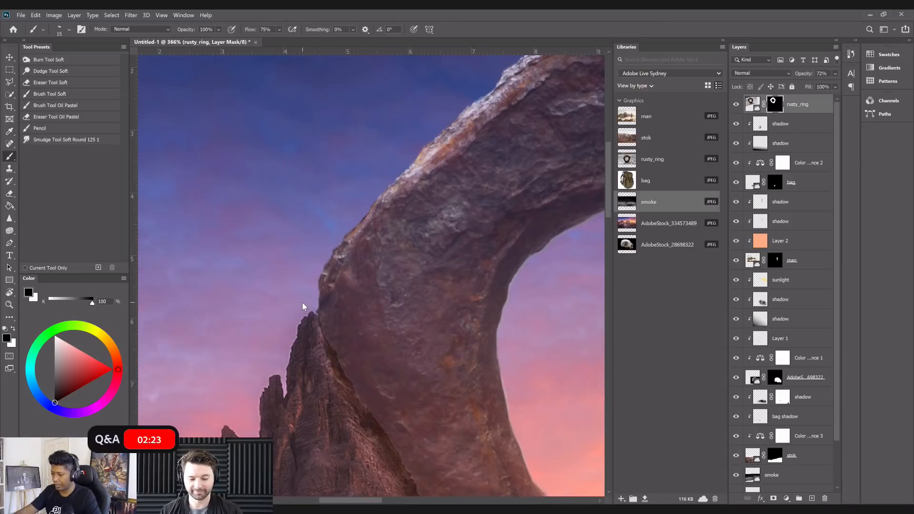
# Restore the rusty_ring layer's opacity to 100%.
pyautogui.scroll(-5, 301, 303)
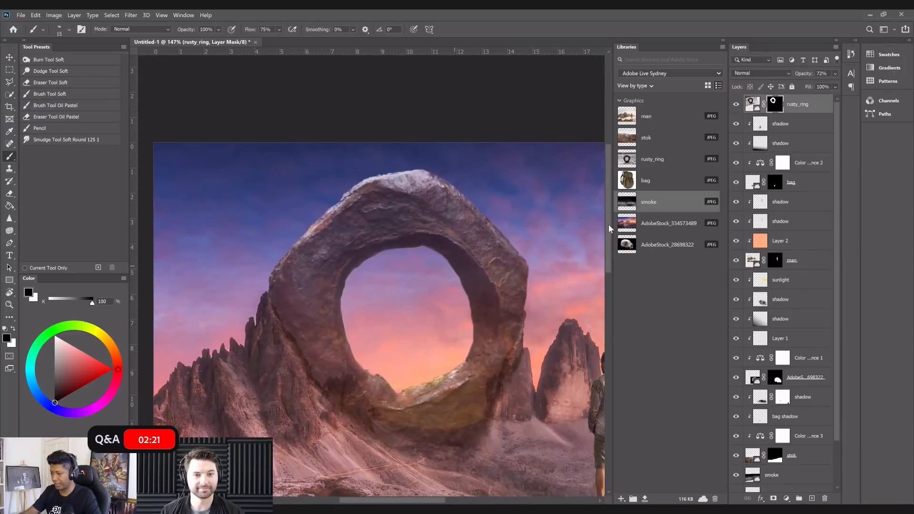
pyautogui.click(834, 73)
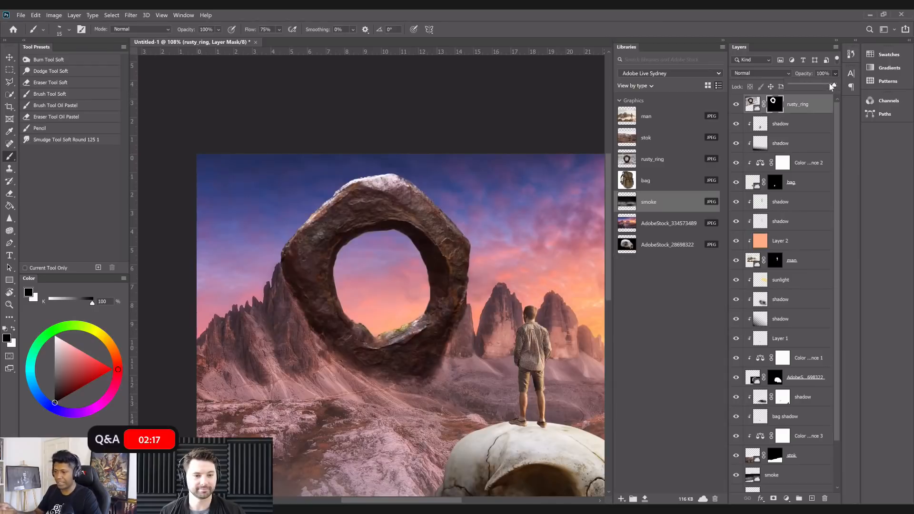
pyautogui.rightClick(771, 102)
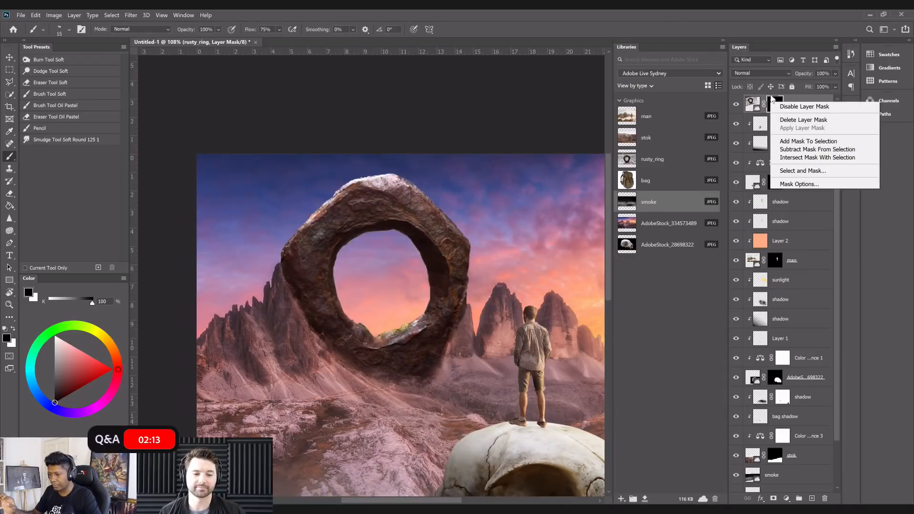
pyautogui.click(514, 195)
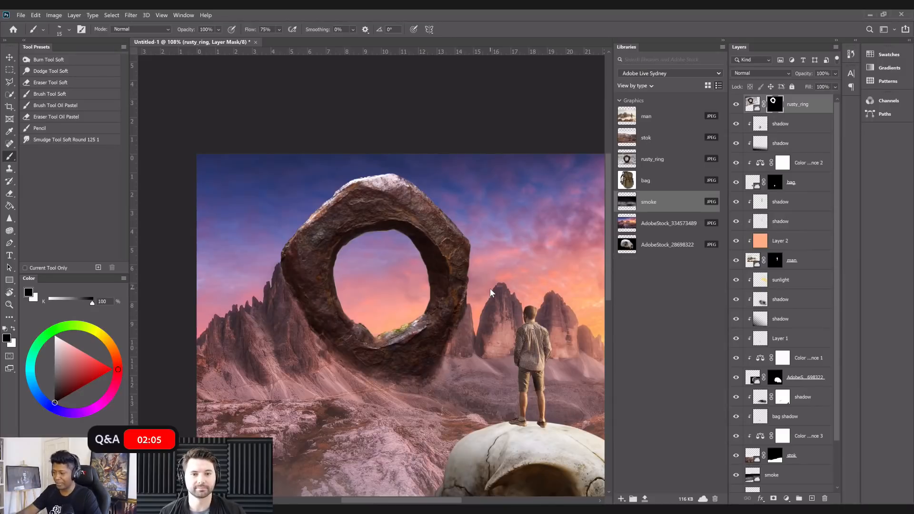
# Add a new layer above rusty_ring and clip it to the ring.
pyautogui.hotkey('ctrl', '0')
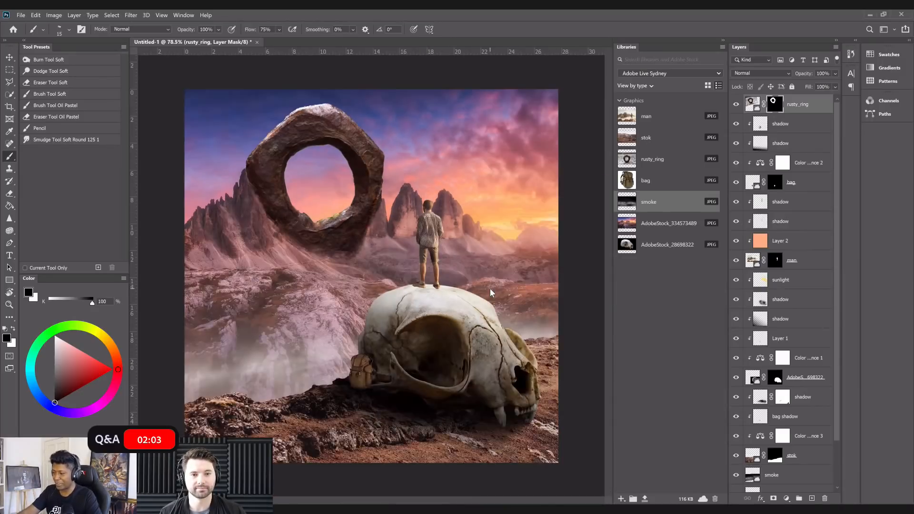
pyautogui.scroll(3, 490, 289)
pyautogui.moveTo(490, 288); pyautogui.dragTo(513, 318)
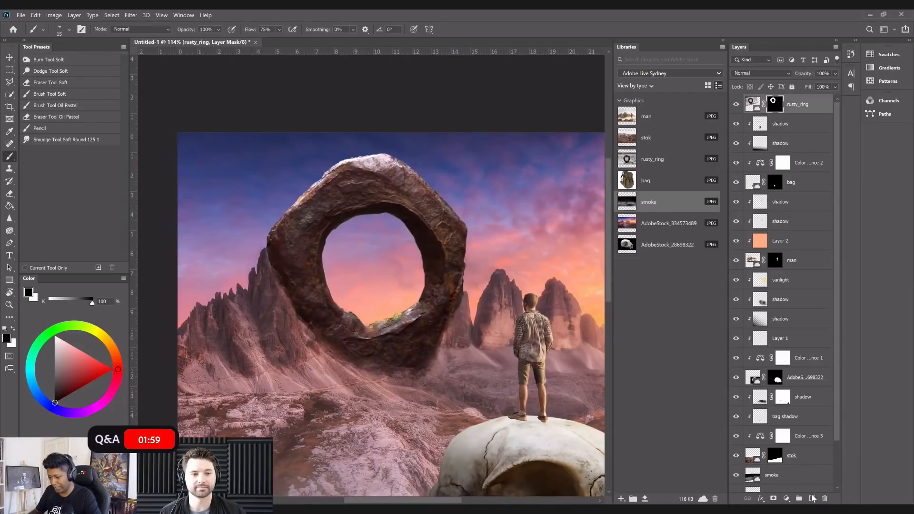
pyautogui.click(812, 499)
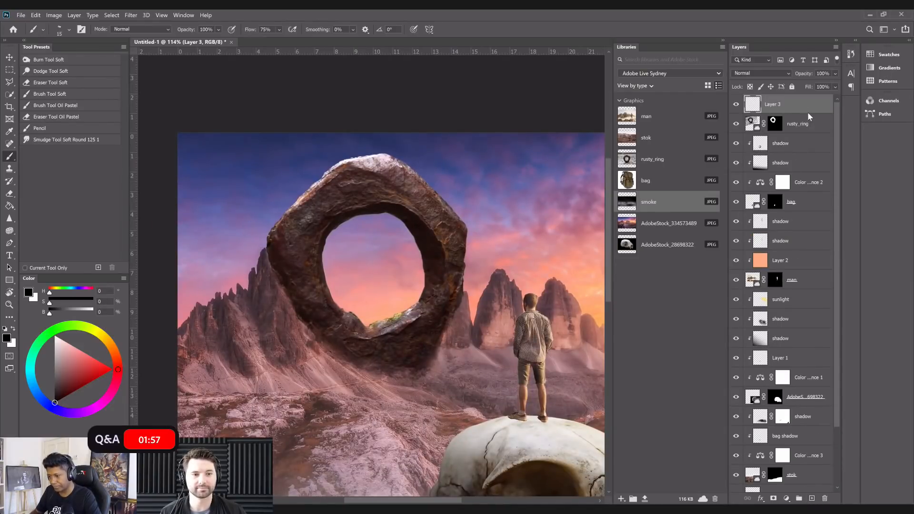
pyautogui.hotkey('ctrl', 'alt', 'g')
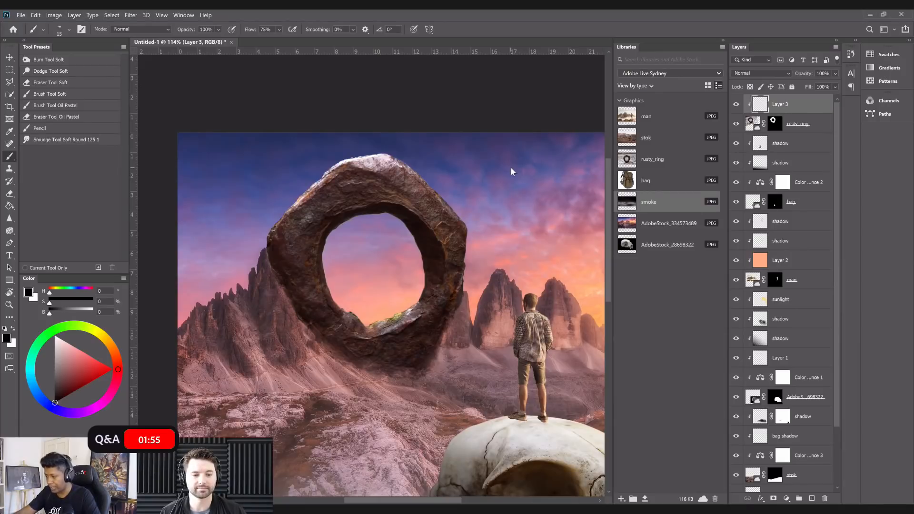
# Sample a muted red from the mountain slope beside the ring and fill the clipped layer with it using the Paint Bucket.
pyautogui.scroll(1, 346, 218)
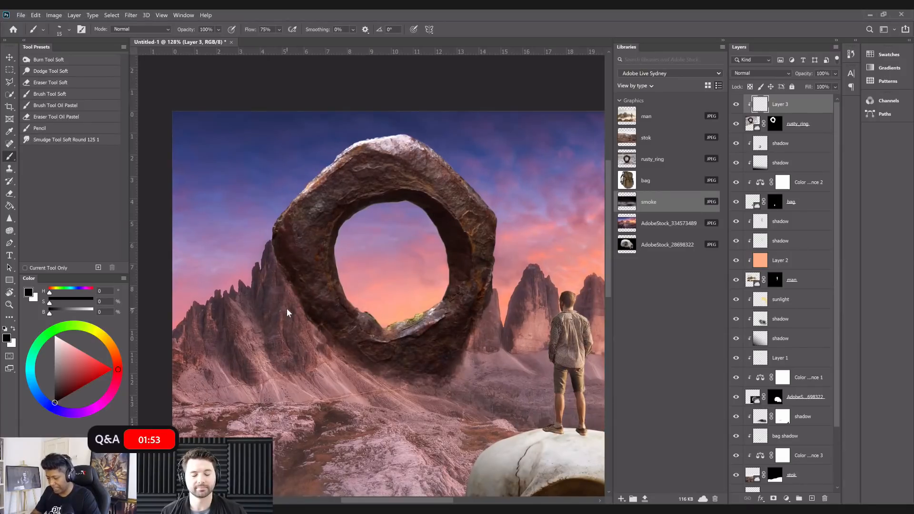
pyautogui.press('i')
pyautogui.moveTo(287, 310)
pyautogui.mouseDown()
pyautogui.moveTo(264, 288)
pyautogui.moveTo(281, 280)
pyautogui.moveTo(319, 354)
pyautogui.mouseUp()
pyautogui.press('g')
pyautogui.hotkey('shift', 'g')
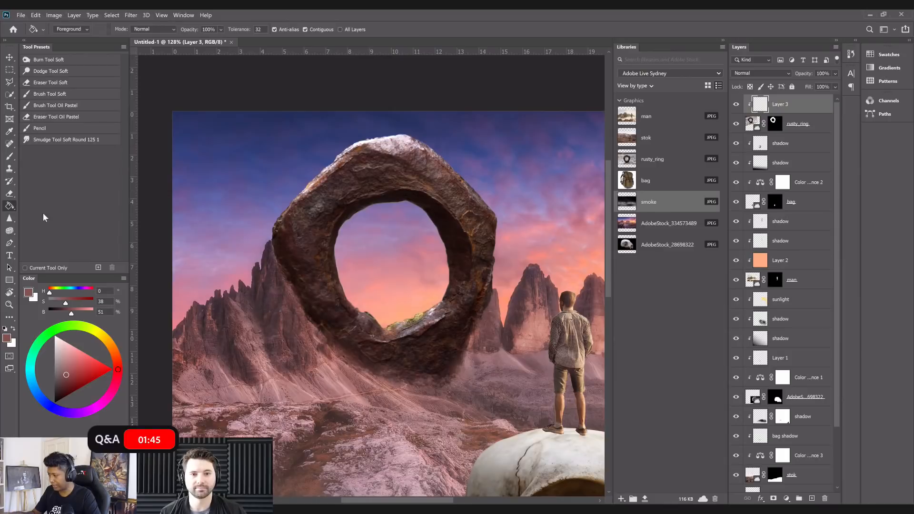
pyautogui.click(412, 180)
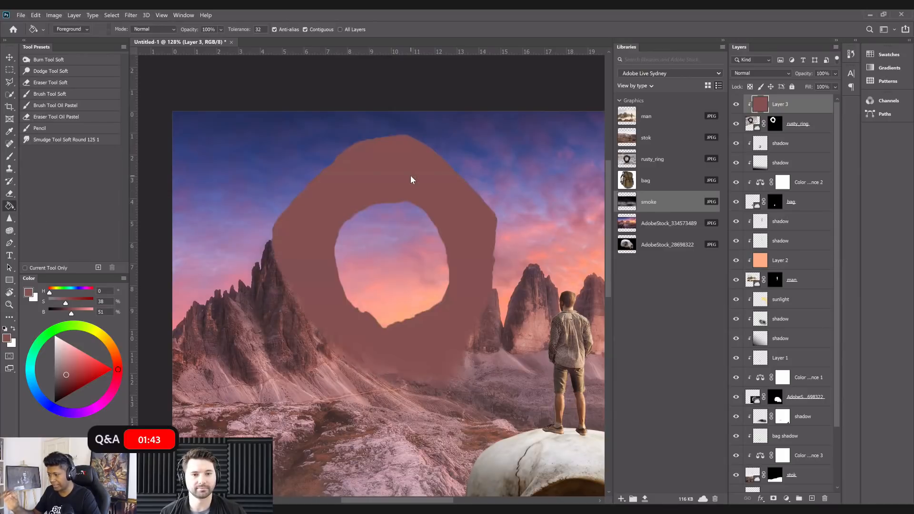
# Lower the red fill layer's opacity to 33%.
pyautogui.click(835, 74)
pyautogui.moveTo(834, 84); pyautogui.dragTo(792, 86)
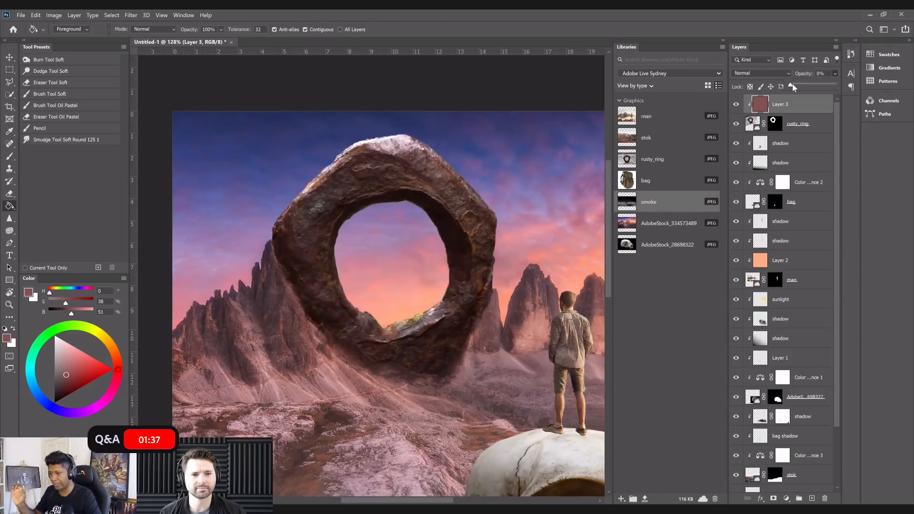
pyautogui.moveTo(793, 89); pyautogui.dragTo(796, 88)
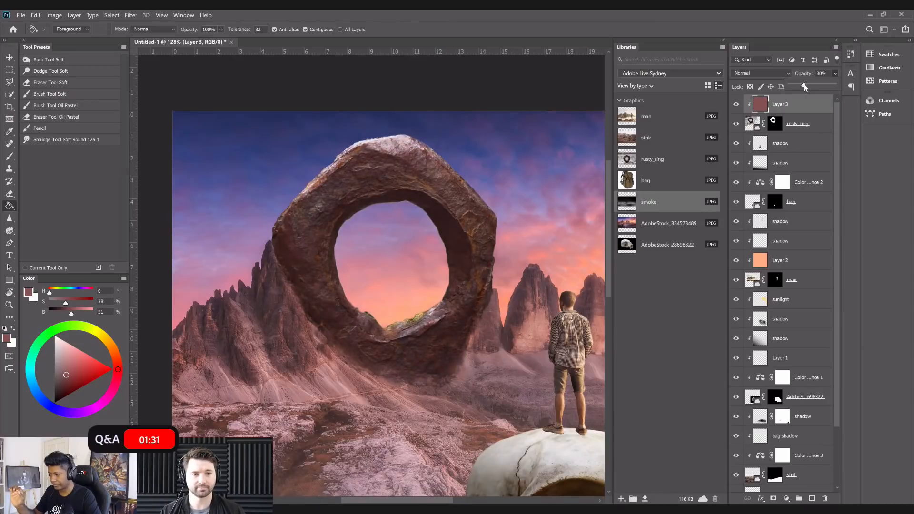
pyautogui.moveTo(803, 84); pyautogui.dragTo(805, 84)
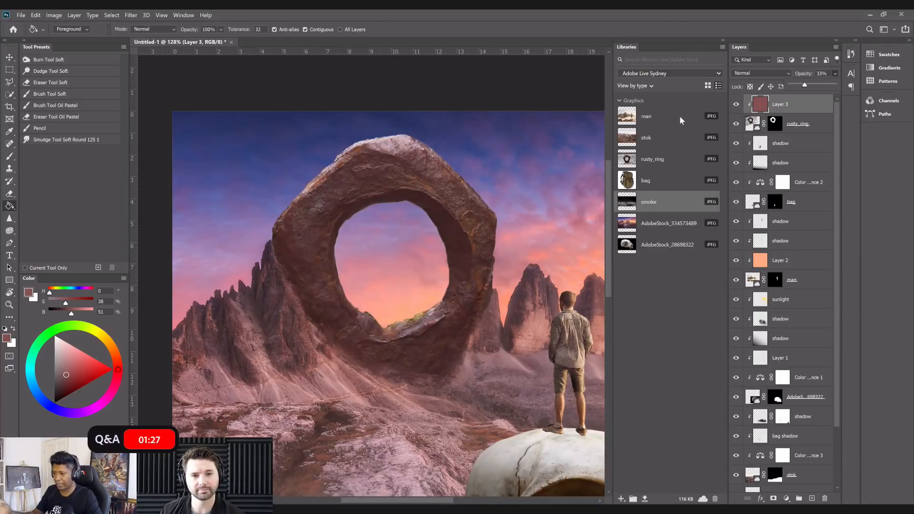
# Compare the ring with and without the red fill layer, both in the whole composition and up close.
pyautogui.hotkey('ctrl', '0')
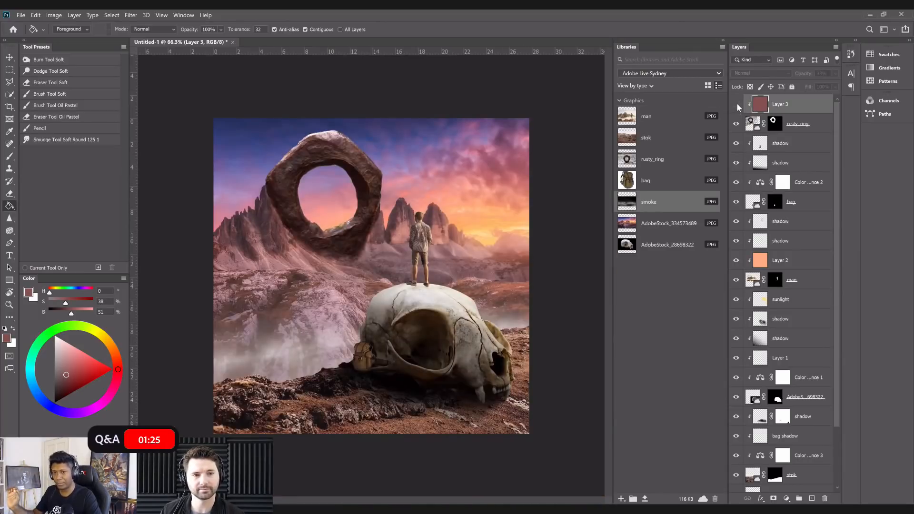
pyautogui.click(737, 103)
pyautogui.click(737, 104)
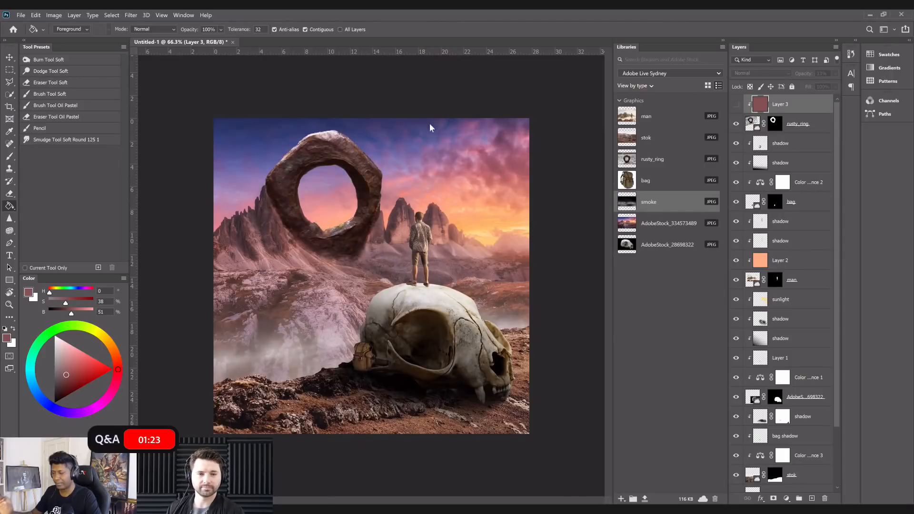
pyautogui.scroll(5, 399, 141)
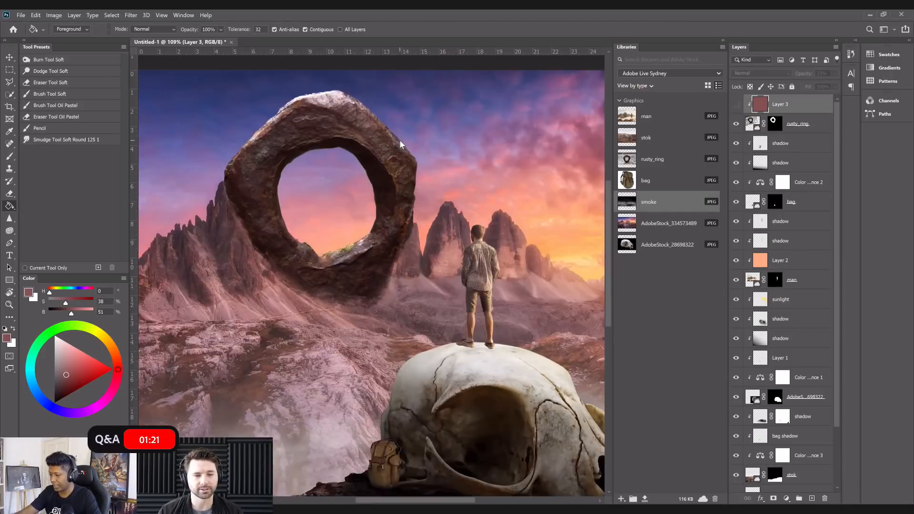
pyautogui.scroll(4, 400, 141)
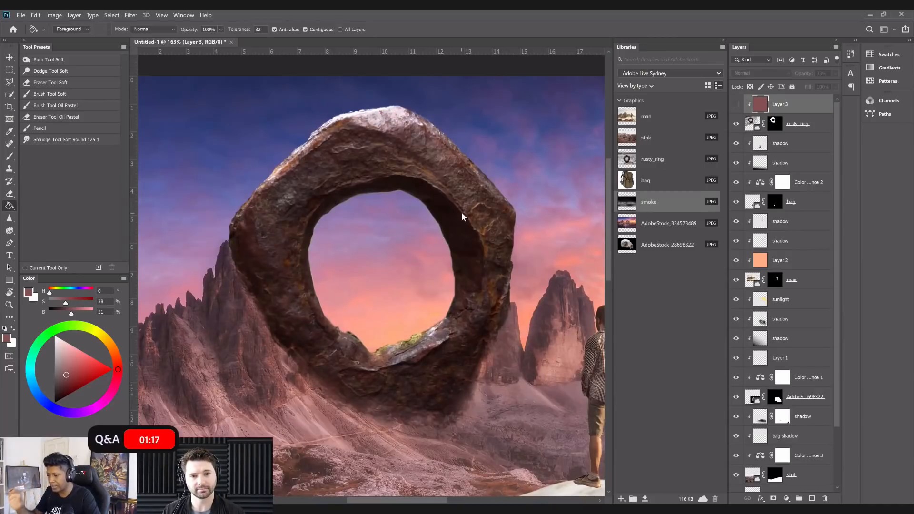
pyautogui.click(735, 104)
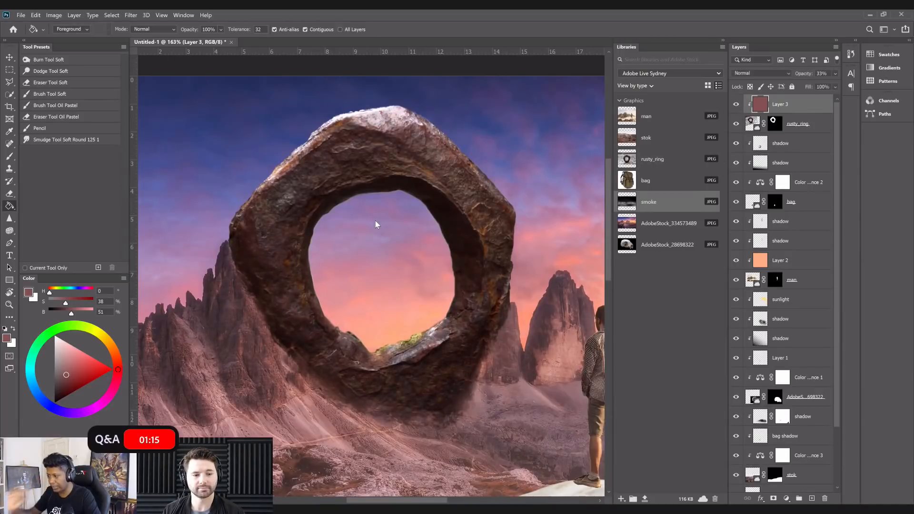
pyautogui.scroll(-1, 387, 221)
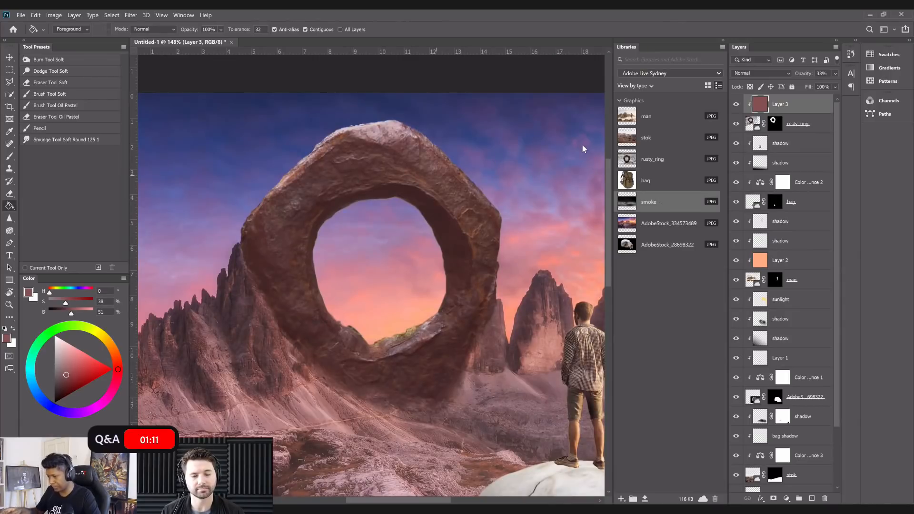
# Rename the red fill layer as contrast.
pyautogui.doubleClick(779, 104)
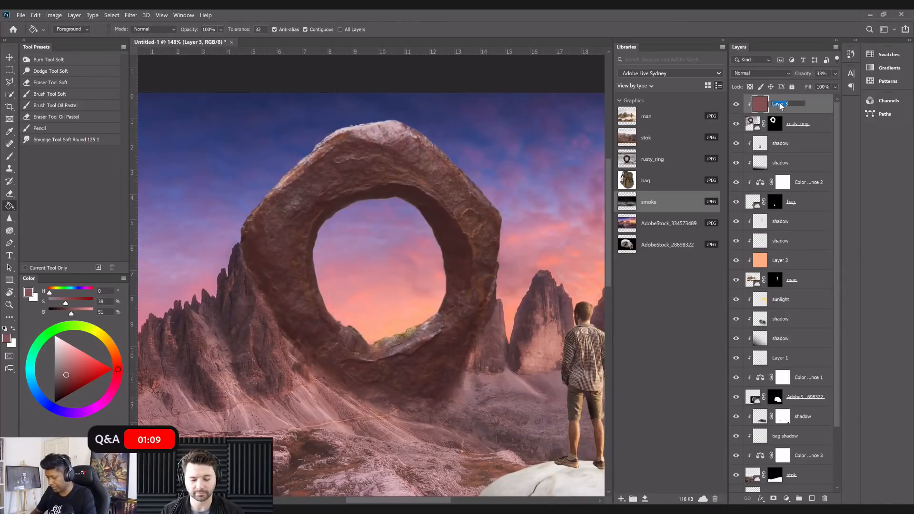
pyautogui.write('ligh')
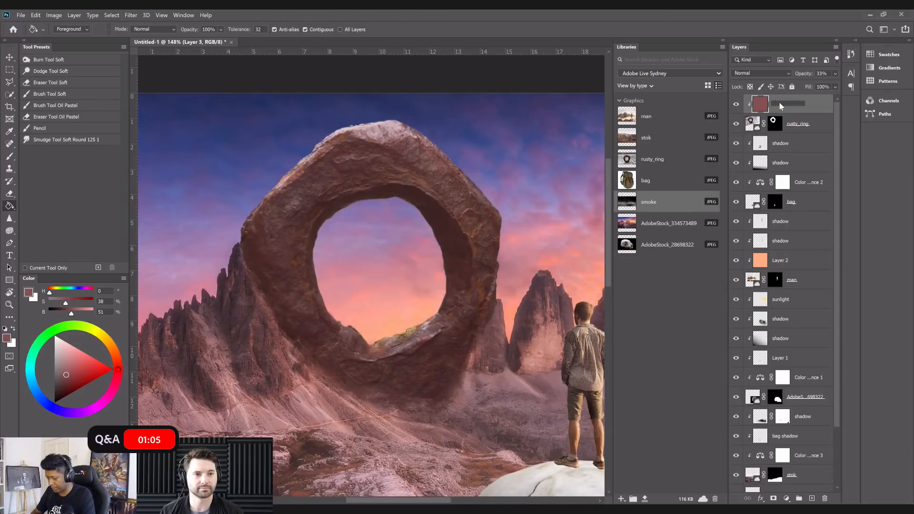
pyautogui.write('sha')
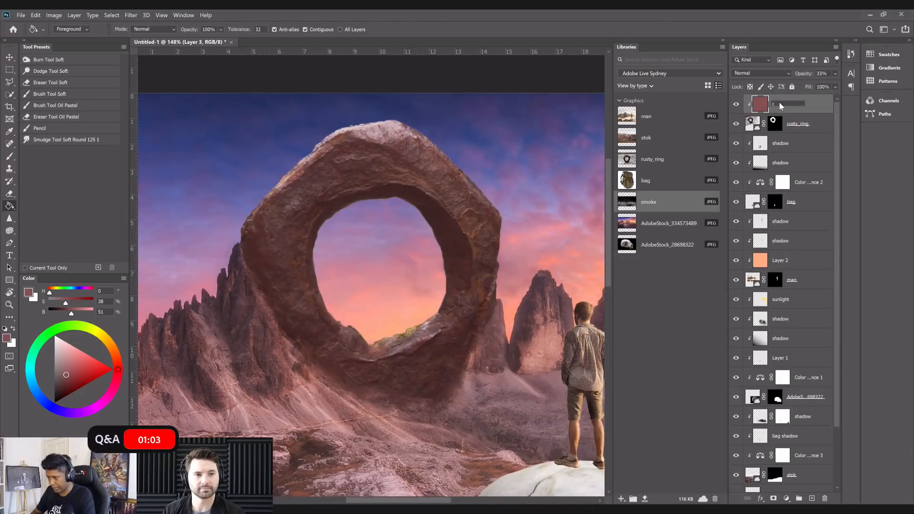
pyautogui.write('contrast')
pyautogui.press('Return')
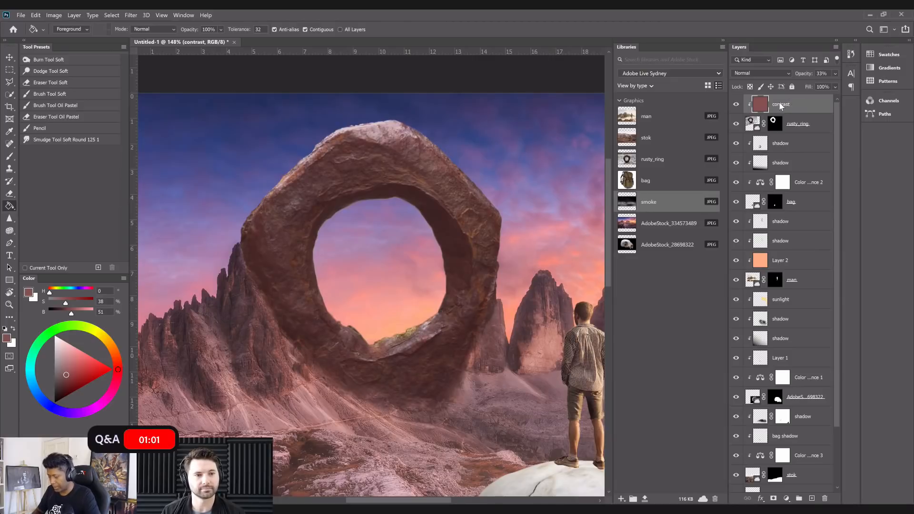
# Apply Color Balance to the contrast layer, setting the midtones' cyan-red level to -52.
pyautogui.hotkey('ctrl', 'b')
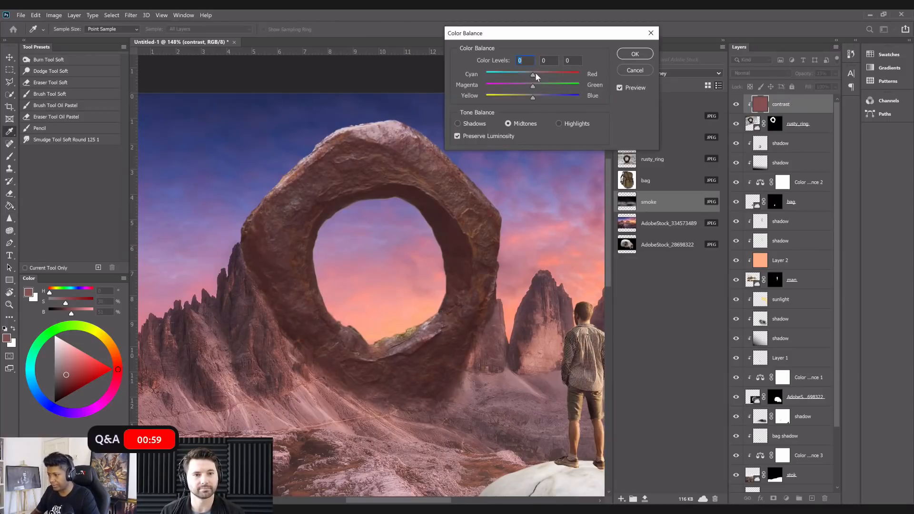
pyautogui.moveTo(549, 71); pyautogui.dragTo(505, 73)
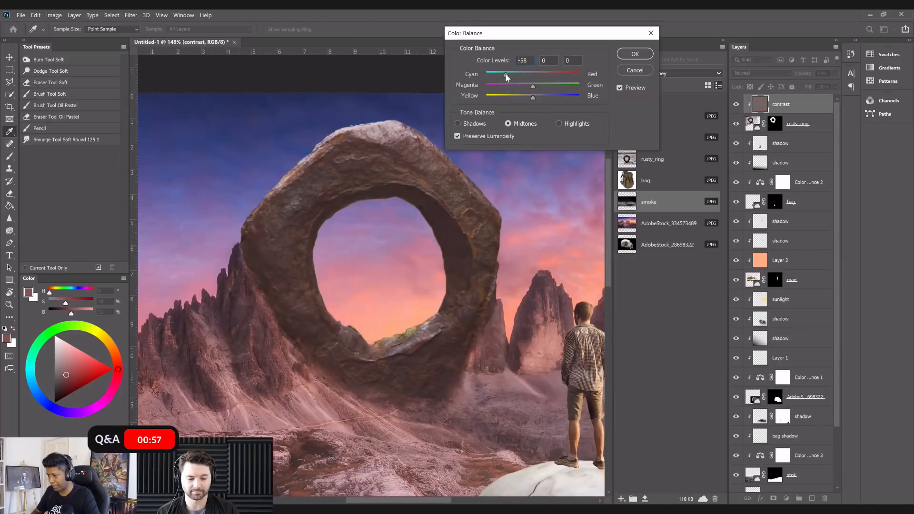
pyautogui.moveTo(546, 74); pyautogui.dragTo(547, 74)
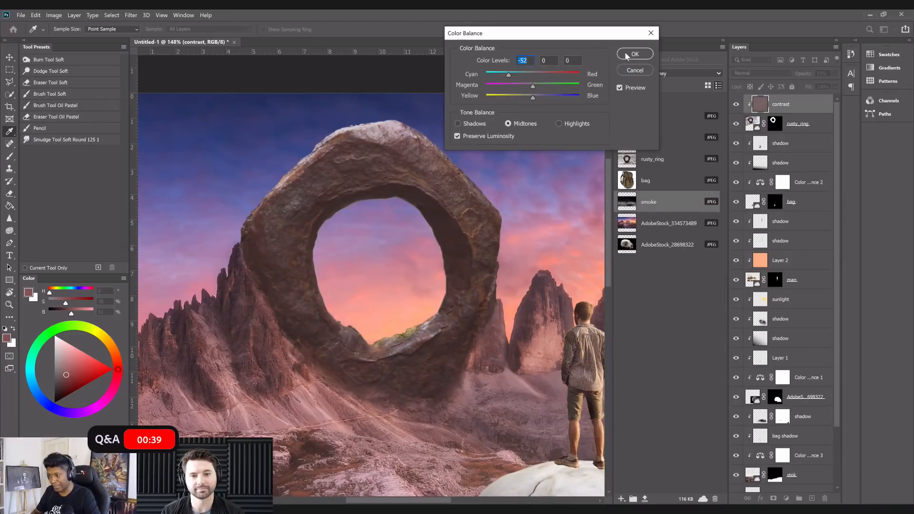
pyautogui.press('Return')
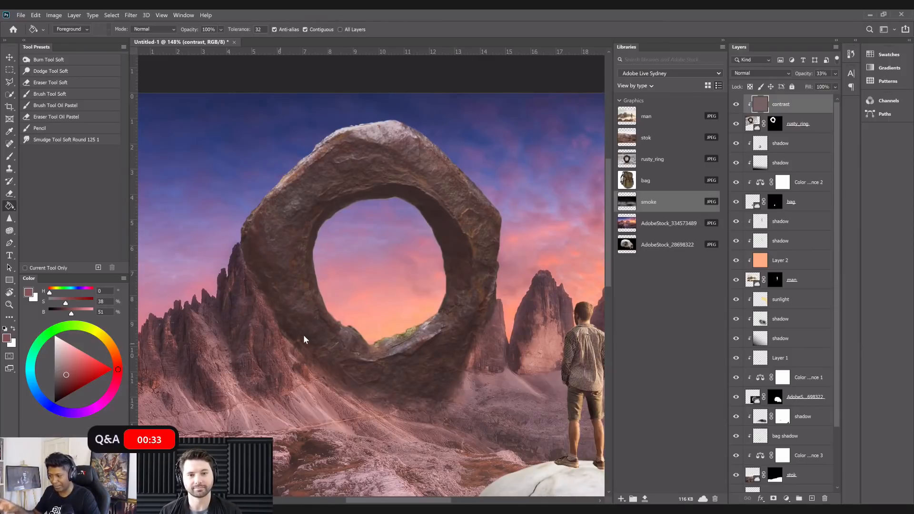
pyautogui.hotkey('ctrl', '0')
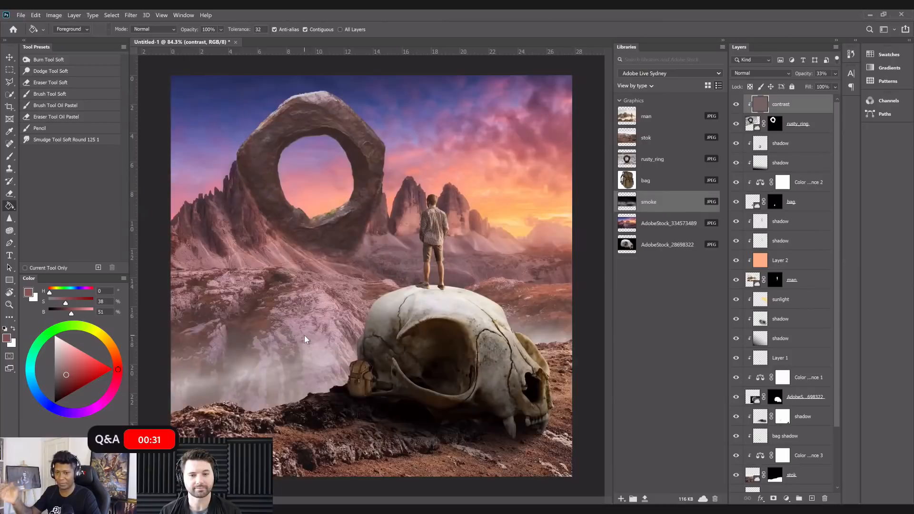
pyautogui.scroll(4, 304, 335)
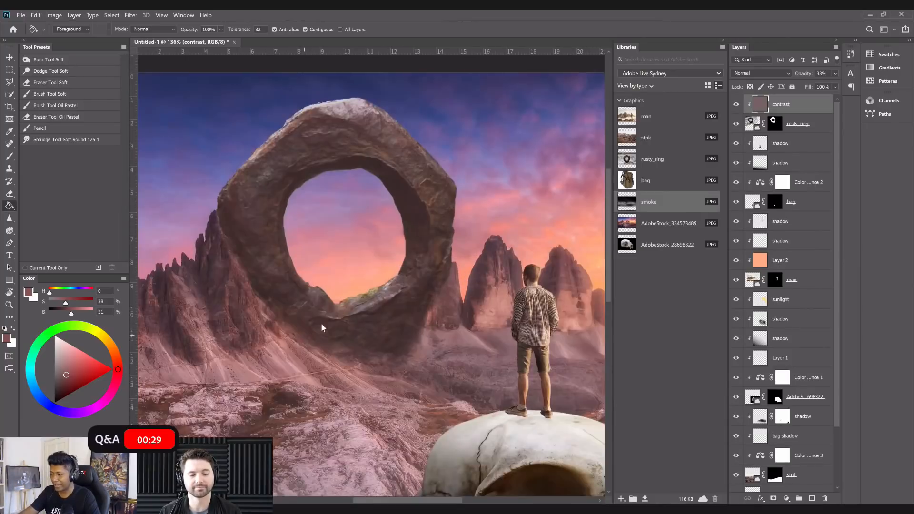
pyautogui.scroll(1, 362, 299)
pyautogui.scroll(-1, 363, 299)
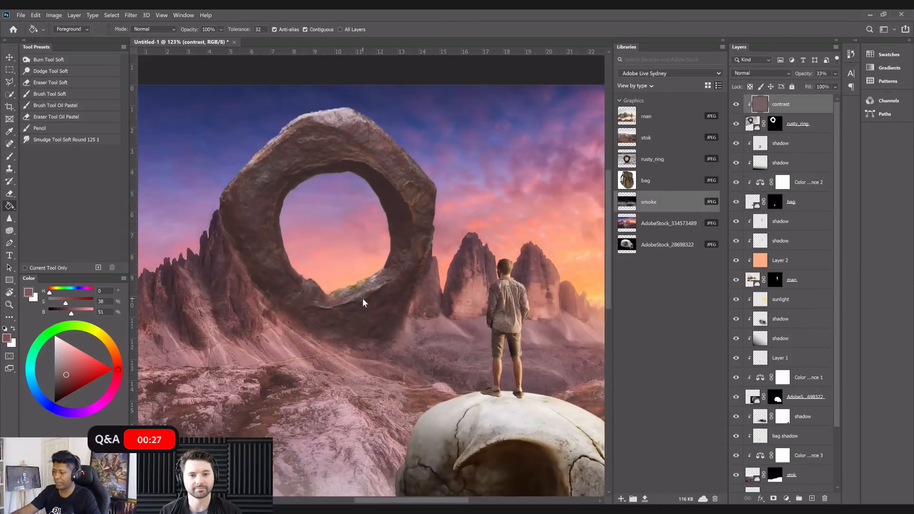
# Add a new clipped layer directly above the rusty_ring layer and name it light.
pyautogui.scroll(-1, 476, 182)
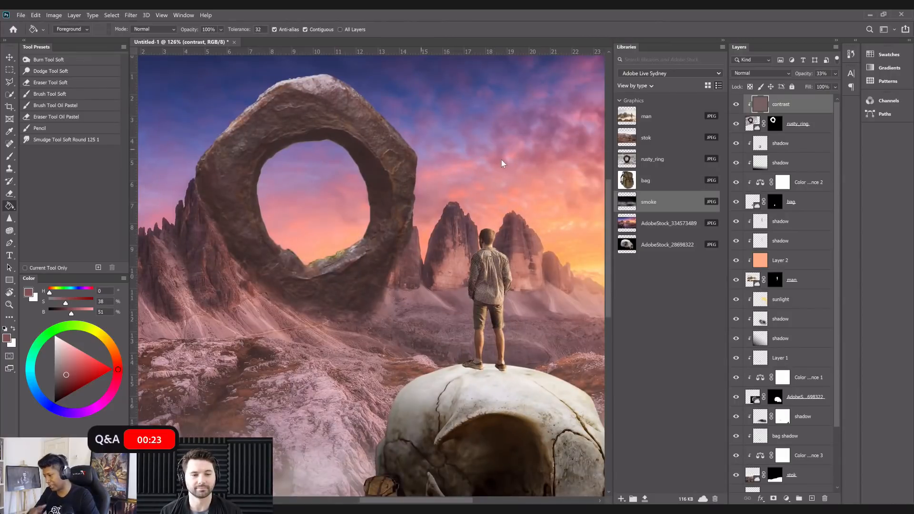
pyautogui.click(800, 131)
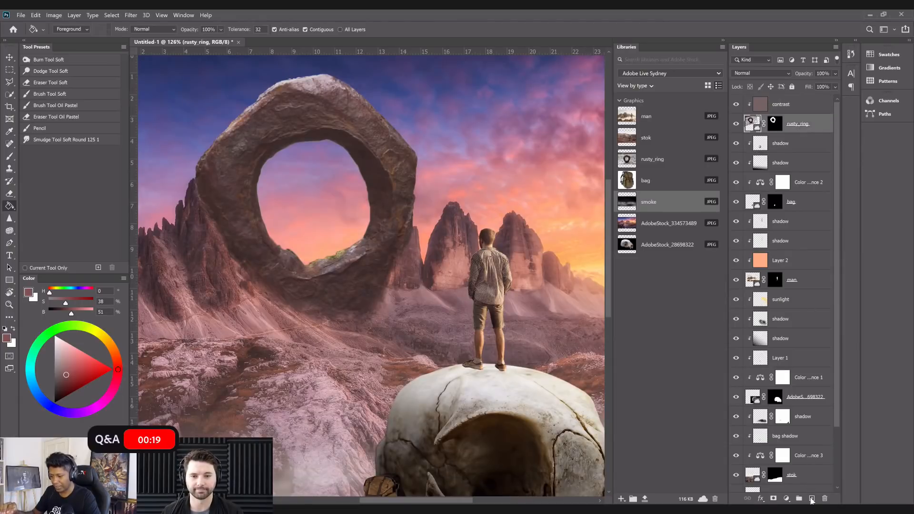
pyautogui.click(812, 498)
pyautogui.doubleClick(781, 123)
pyautogui.write('light')
pyautogui.press('Return')
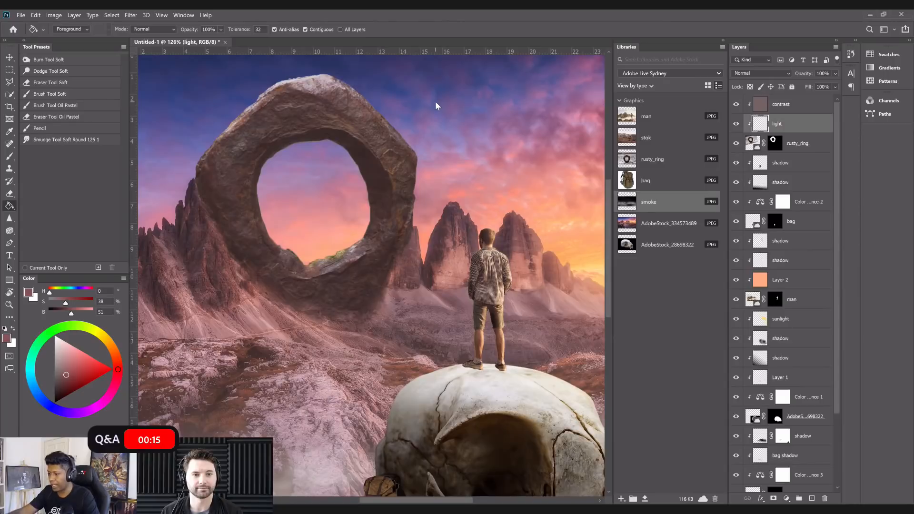
# Add another clipped layer between rusty_ring and light, and activate the Clone Stamp tool for retouching the ring.
pyautogui.moveTo(390, 133); pyautogui.dragTo(428, 221)
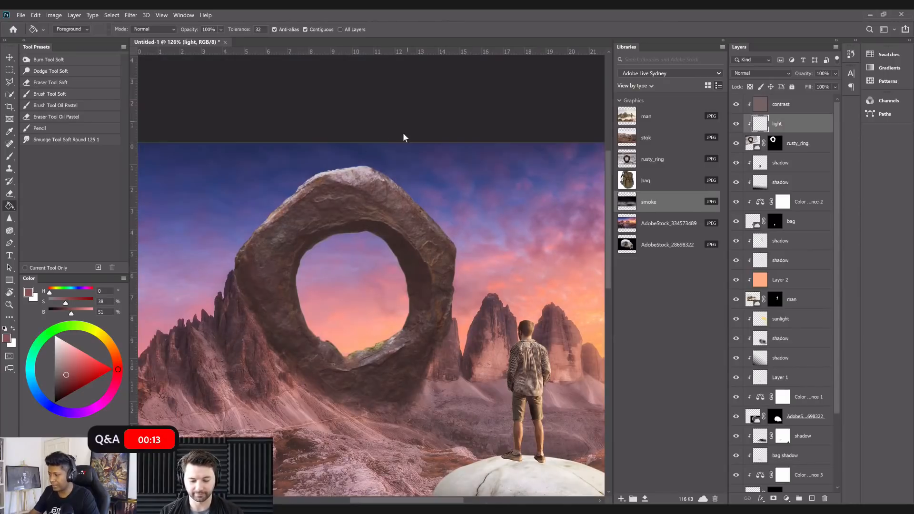
pyautogui.scroll(5, 405, 135)
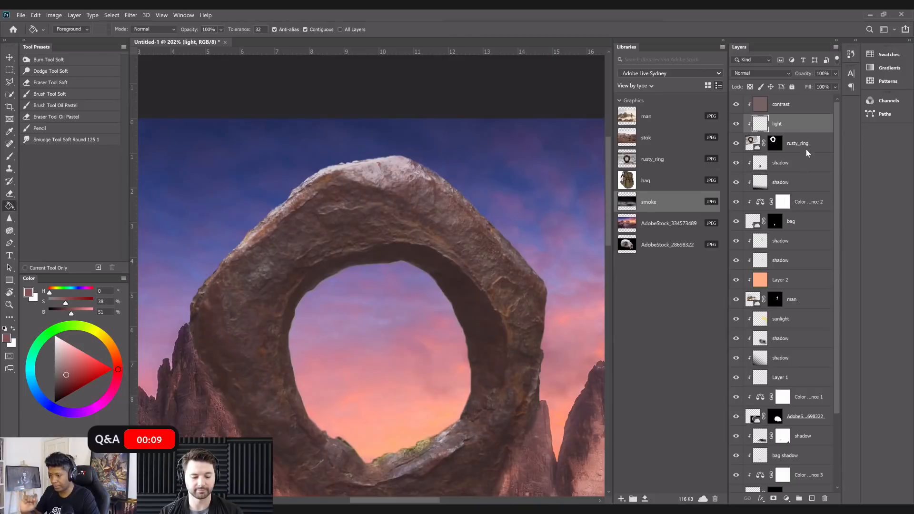
pyautogui.hotkey('ctrl', 'shift', 'alt', 'n')
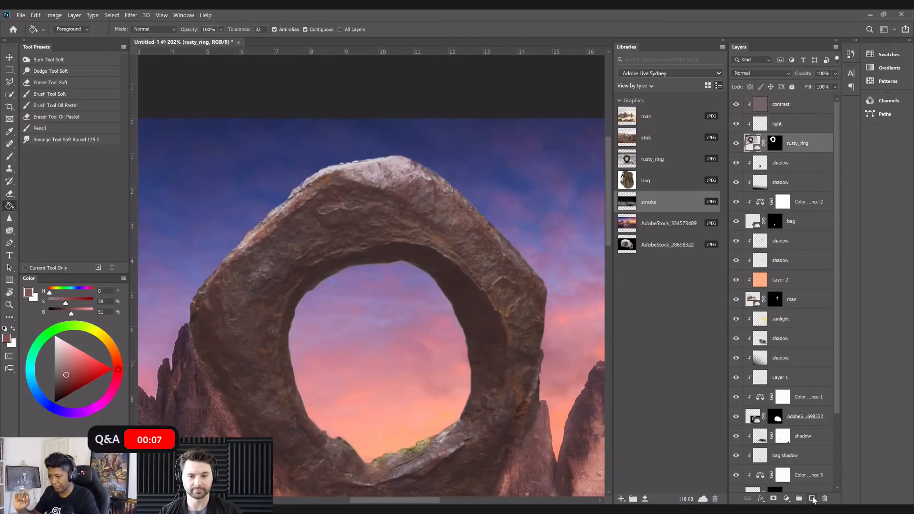
pyautogui.press('s')
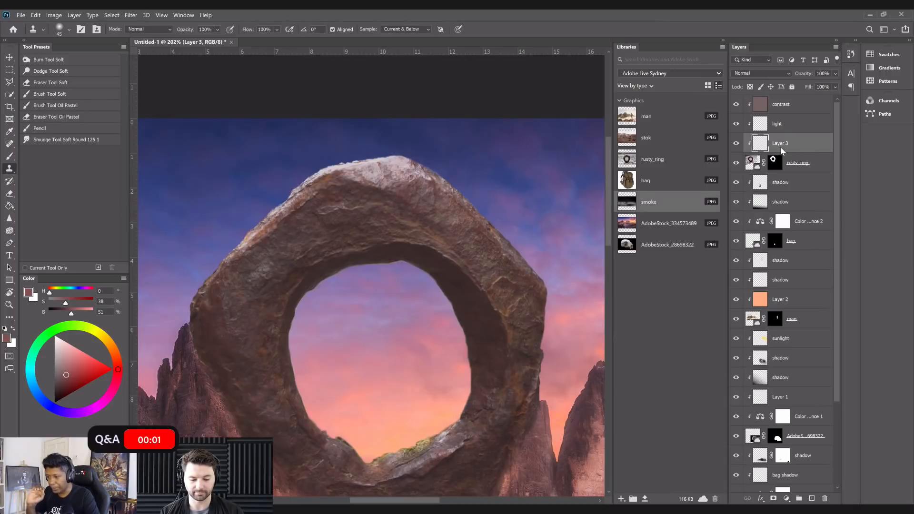
# Try the Clone Stamp's Current Layer sampling on the new clipped layer, and restore sampling to Current & Below.
pyautogui.click(756, 164)
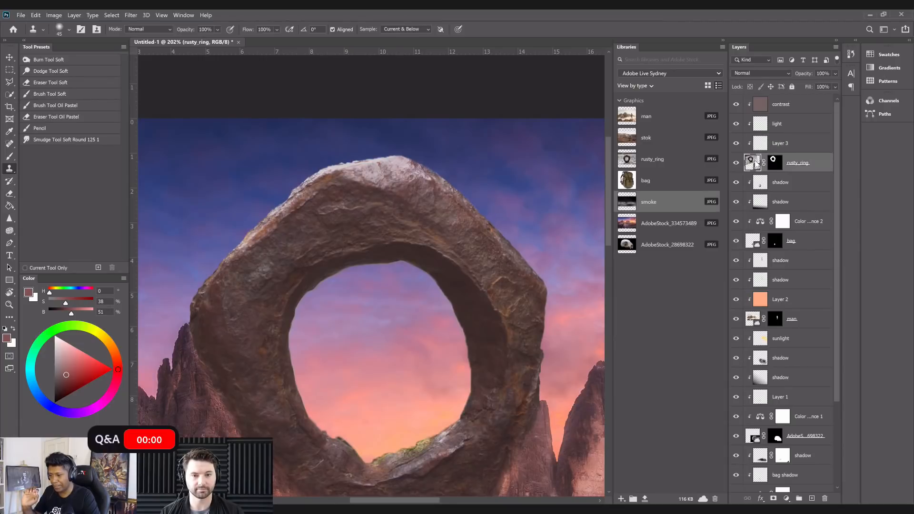
pyautogui.click(773, 149)
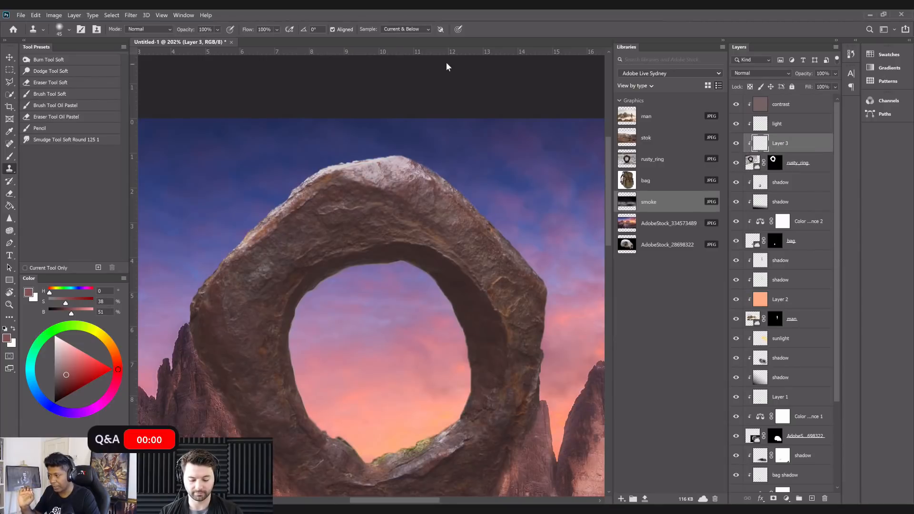
pyautogui.click(408, 29)
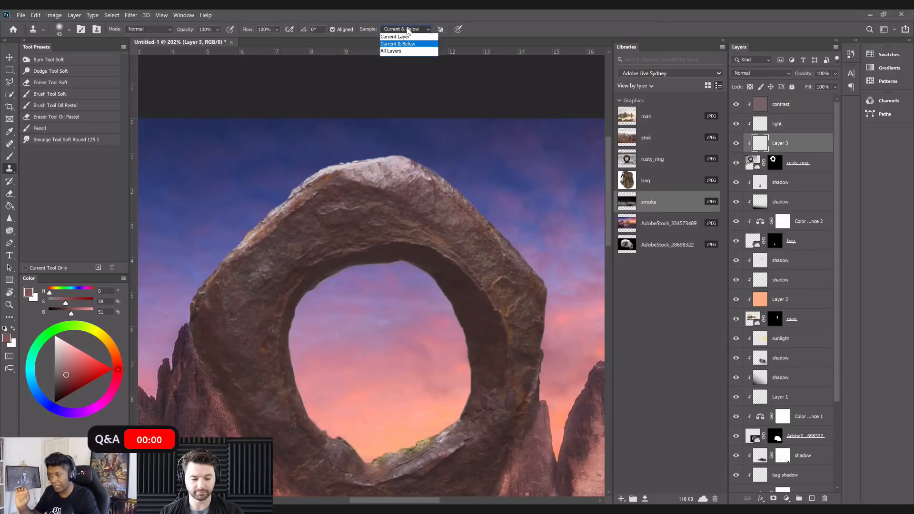
pyautogui.click(406, 37)
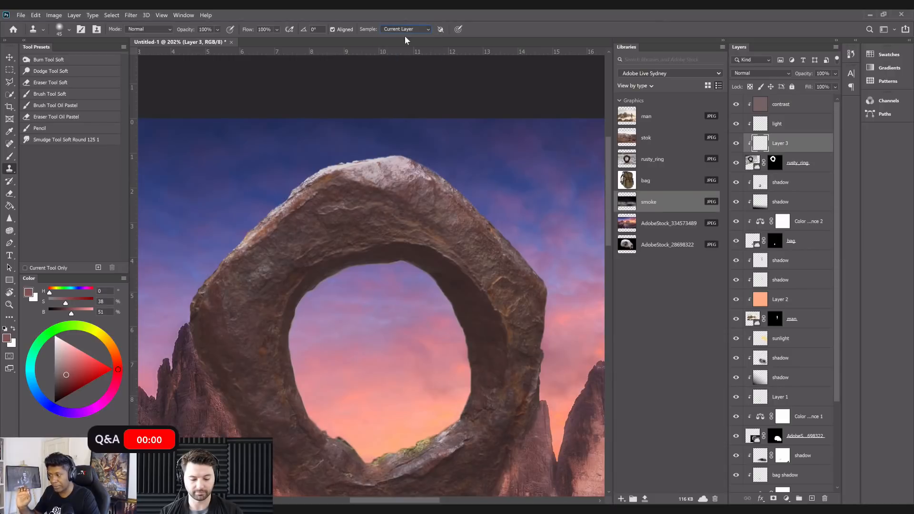
pyautogui.click(405, 30)
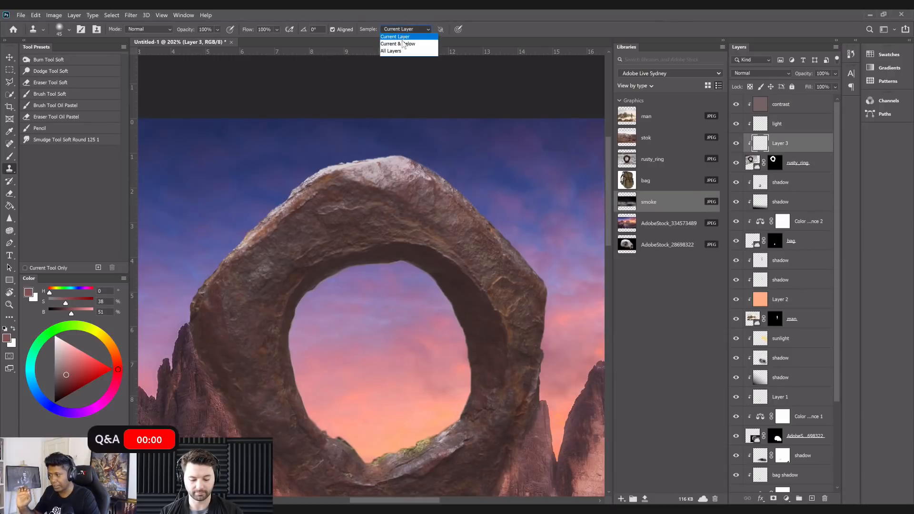
pyautogui.click(402, 44)
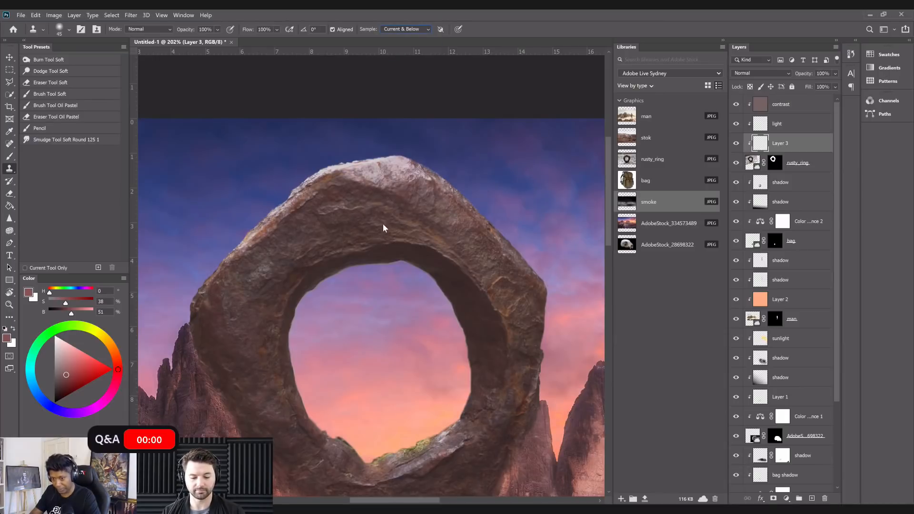
# Clone darker rock texture over the bright edge on the ring's upper-left side, undoing unwanted strokes.
pyautogui.click(294, 247)
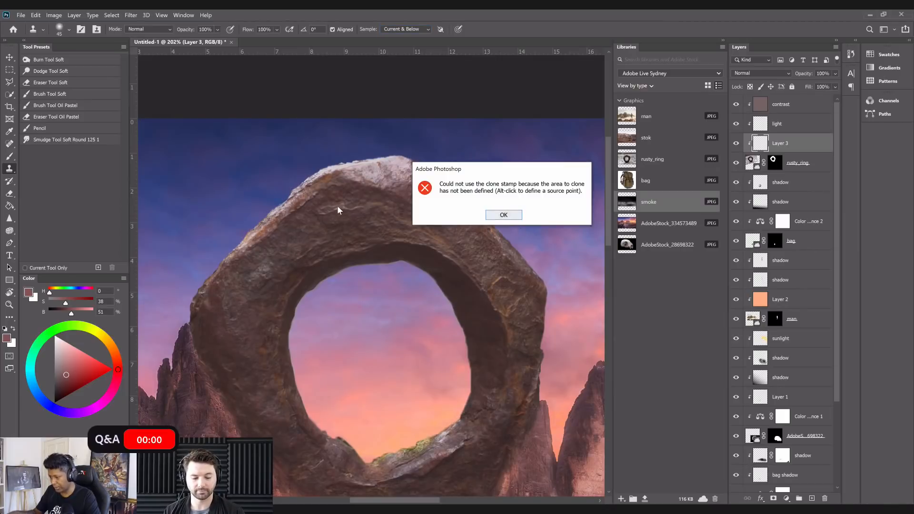
pyautogui.press('Return')
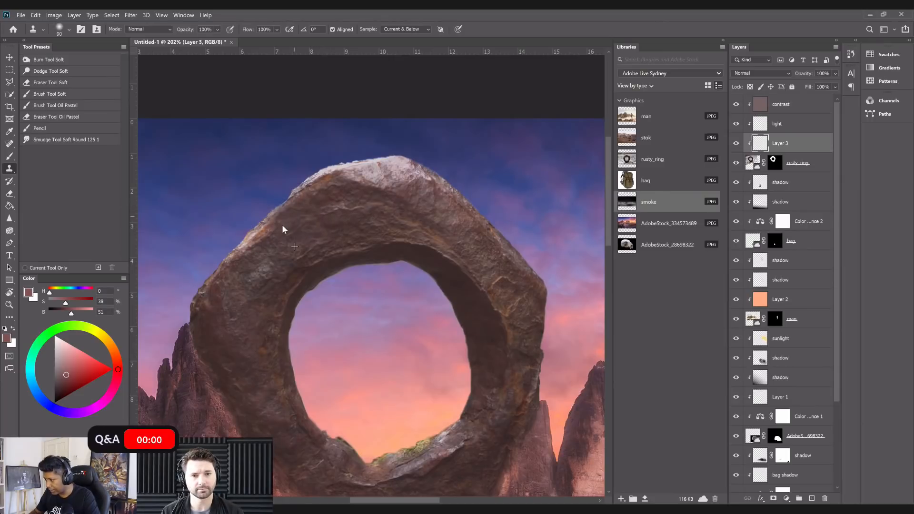
pyautogui.moveTo(255, 255)
pyautogui.mouseDown()
pyautogui.moveTo(302, 230)
pyautogui.moveTo(274, 259)
pyautogui.mouseUp()
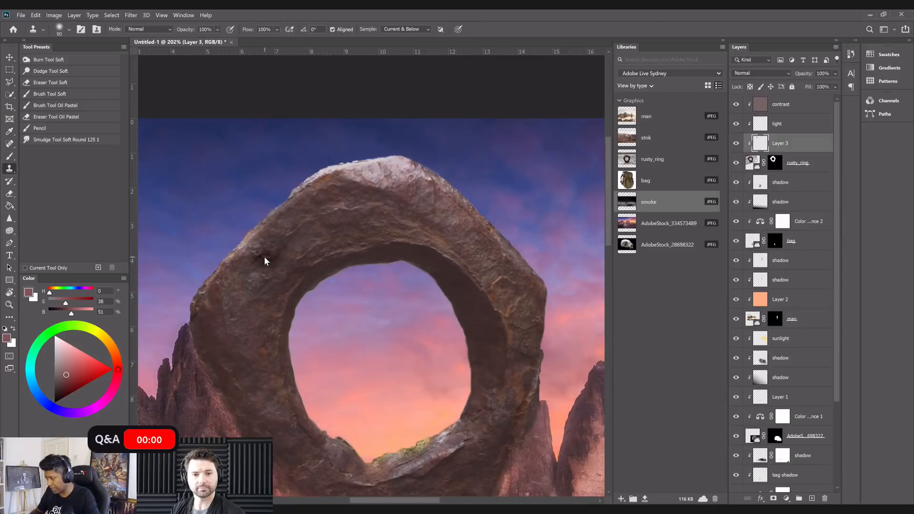
pyautogui.hotkey('ctrl', 'z')
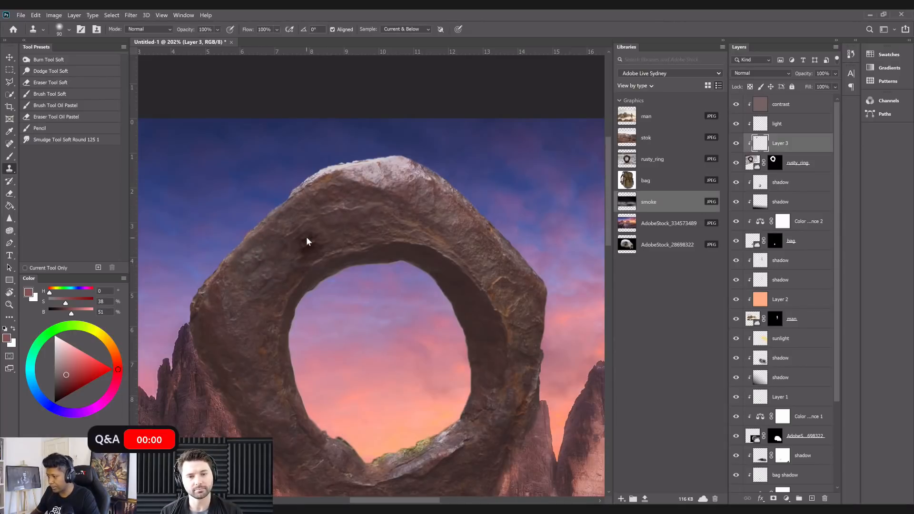
pyautogui.hotkey('ctrl', 'z')
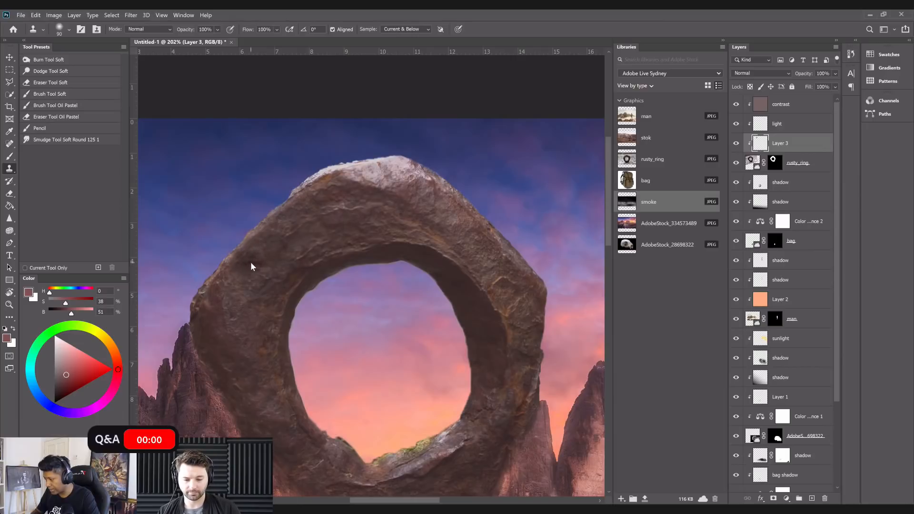
# Resample rock from the ring's upper face and clone it over the highlights near the top and along the upper-left edge.
pyautogui.keyDown('alt'); pyautogui.click(338, 217); pyautogui.keyUp('alt')
pyautogui.moveTo(354, 183); pyautogui.dragTo(378, 187)
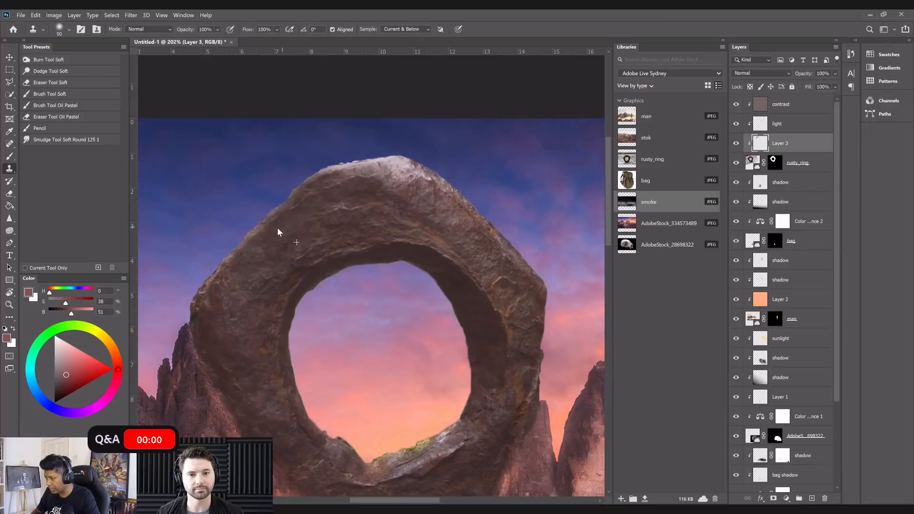
pyautogui.moveTo(263, 243); pyautogui.dragTo(278, 253)
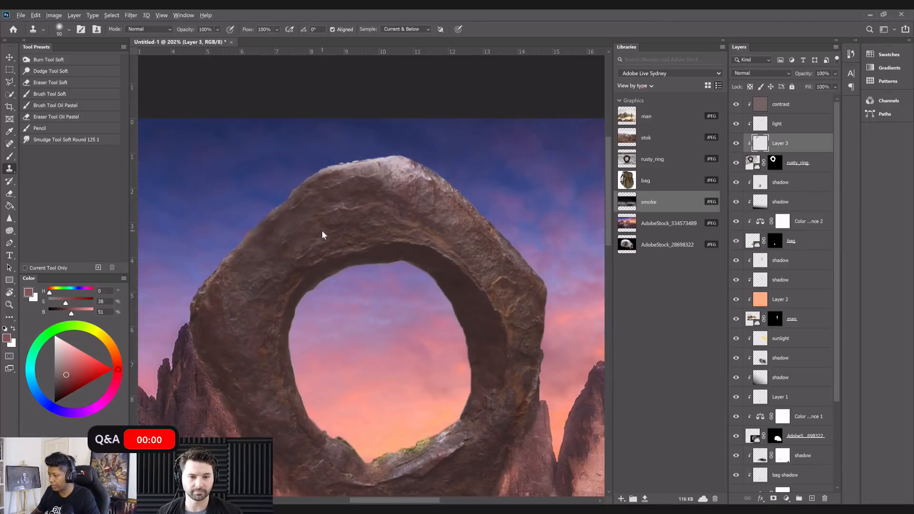
pyautogui.hotkey('ctrl', 'z')
pyautogui.keyDown('alt'); pyautogui.click(359, 219); pyautogui.keyUp('alt')
pyautogui.moveTo(290, 228); pyautogui.dragTo(288, 229)
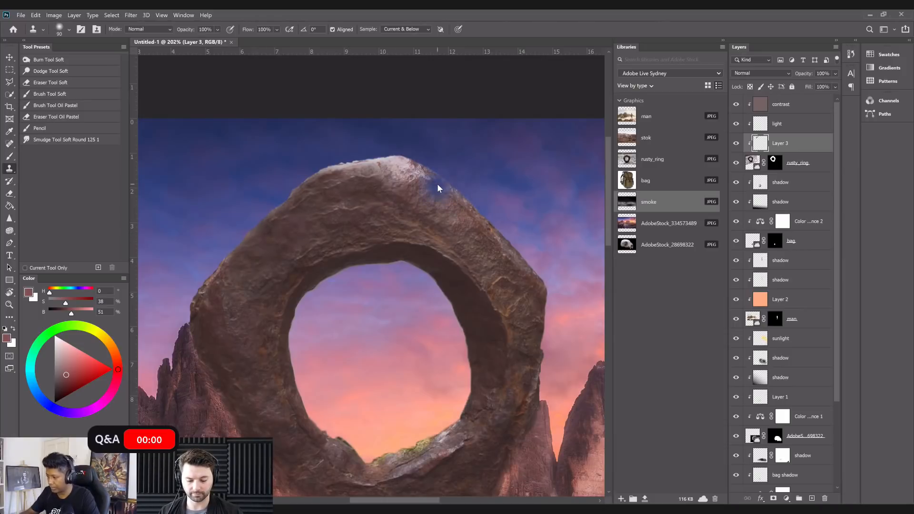
# Set the Clone Stamp brush size to 100 and try cloning over the ring's upper face, undoing the last stroke.
pyautogui.scroll(2, 438, 188)
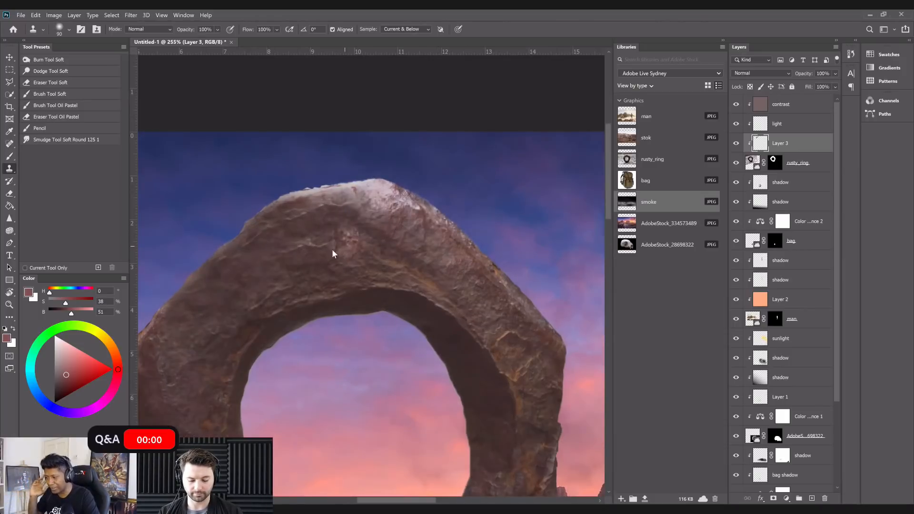
pyautogui.press('[')
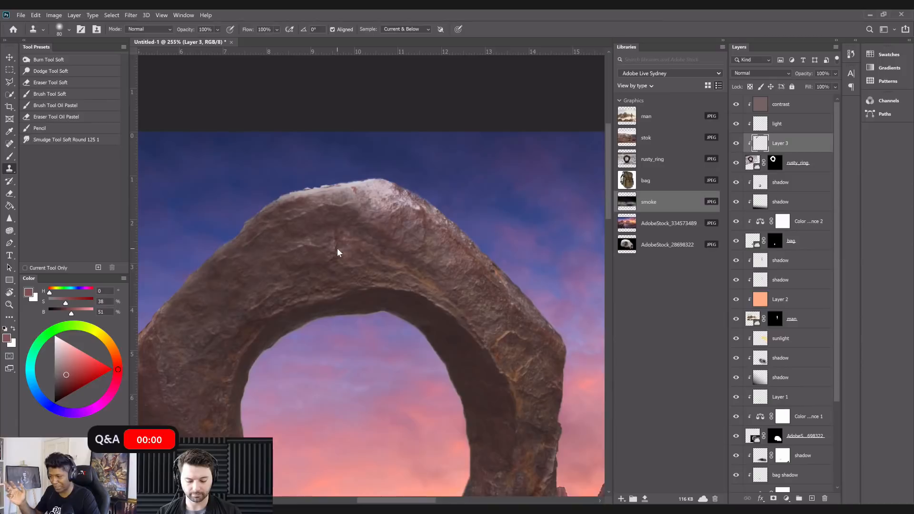
pyautogui.press(']')
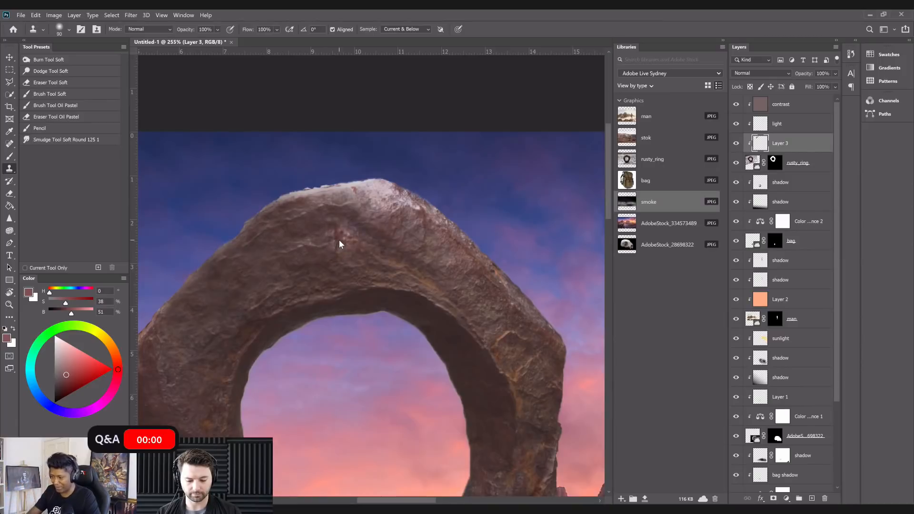
pyautogui.moveTo(335, 239)
pyautogui.mouseDown()
pyautogui.moveTo(361, 220)
pyautogui.moveTo(352, 242)
pyautogui.moveTo(329, 249)
pyautogui.mouseUp()
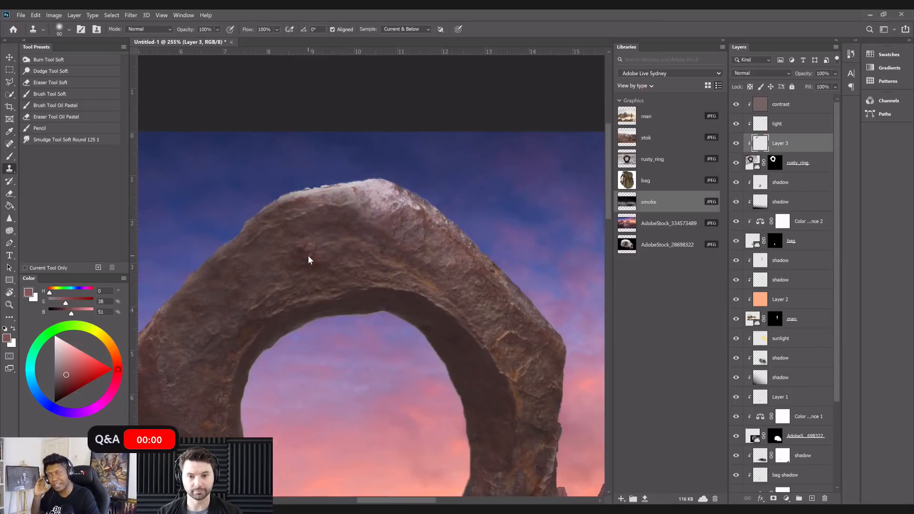
pyautogui.moveTo(307, 255); pyautogui.dragTo(328, 241)
pyautogui.press(']')
pyautogui.moveTo(320, 243); pyautogui.dragTo(318, 246)
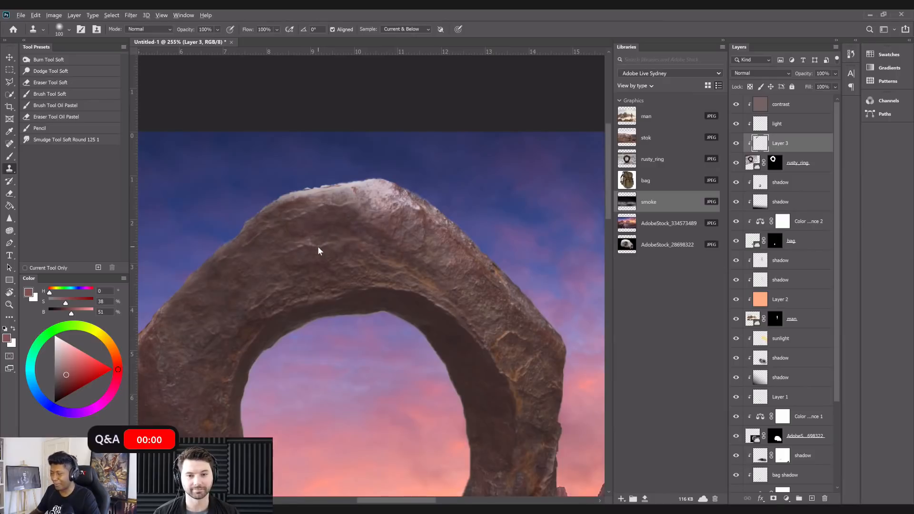
pyautogui.moveTo(436, 158); pyautogui.dragTo(452, 161)
pyautogui.hotkey('ctrl', 'z')
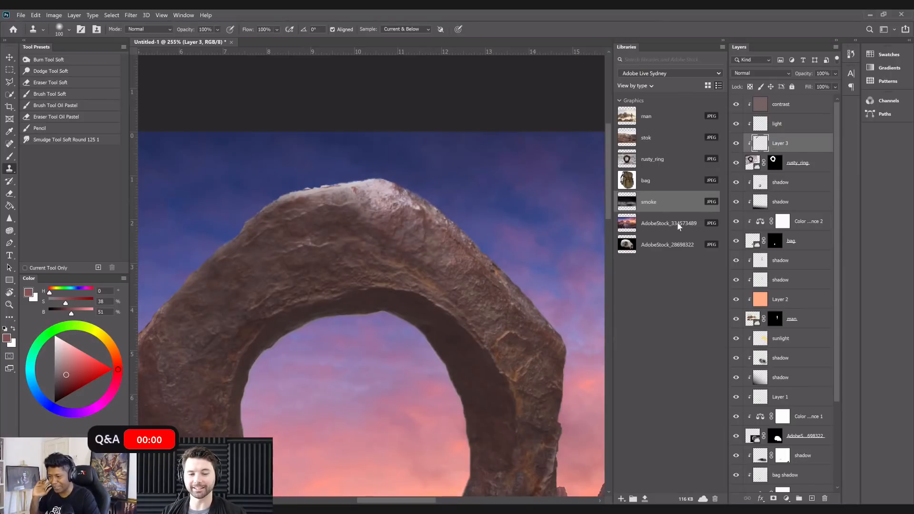
# Examine the contrast layer's properties down to the Quick Actions, and close the properties.
pyautogui.click(781, 101)
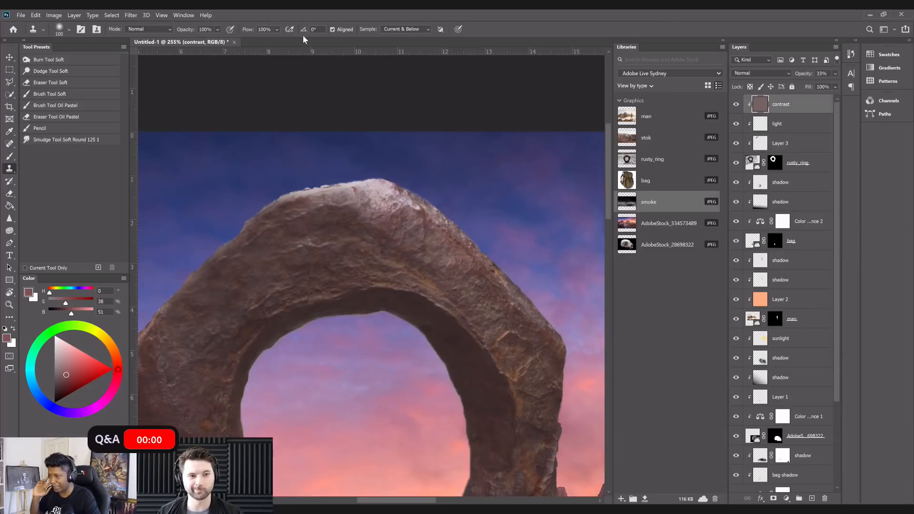
pyautogui.click(184, 15)
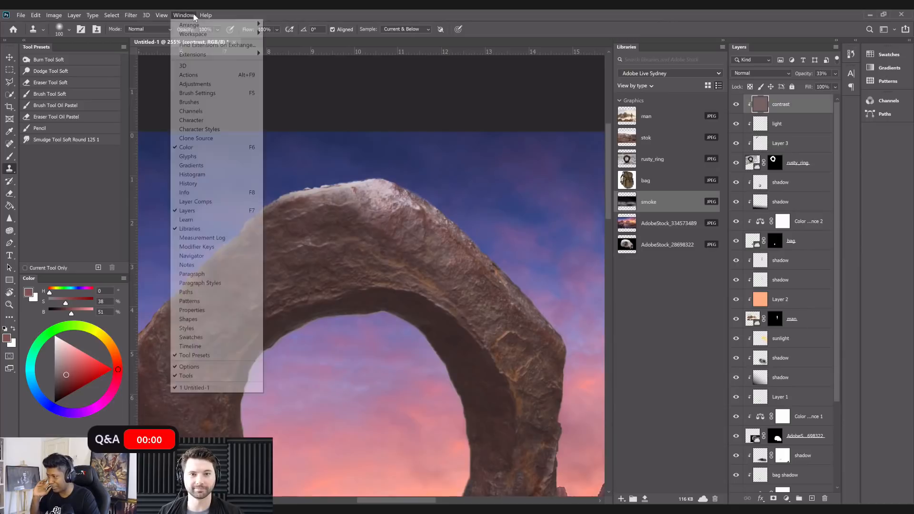
pyautogui.click(212, 311)
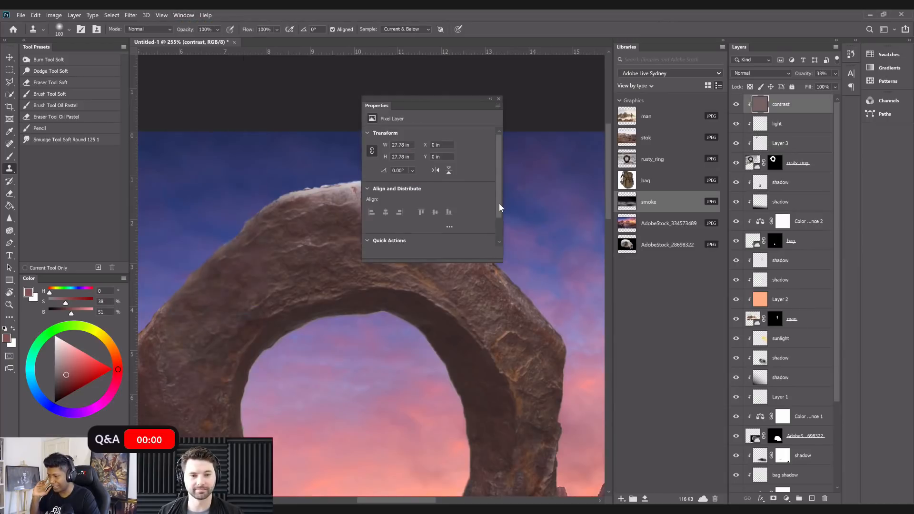
pyautogui.moveTo(499, 204); pyautogui.dragTo(497, 236)
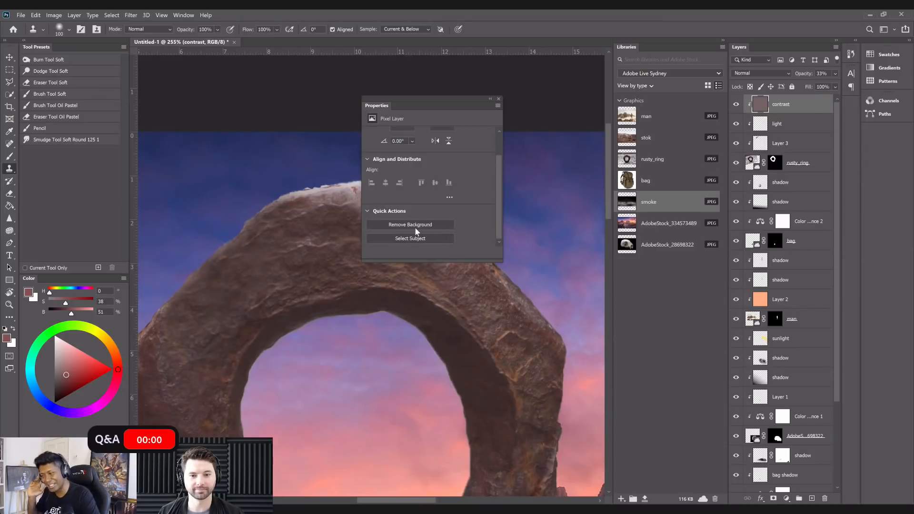
pyautogui.click(499, 100)
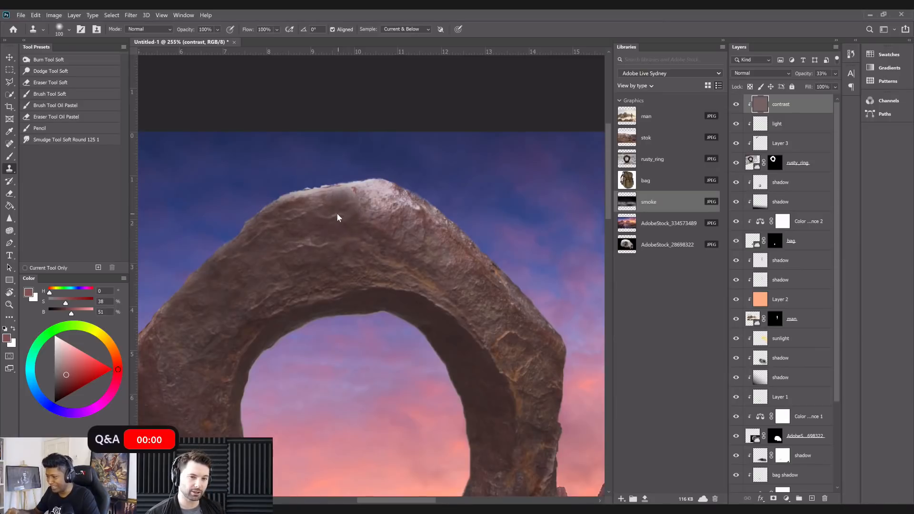
# Make Layer 3 the active layer instead of the contrast layer and review the whole composite.
pyautogui.moveTo(319, 210); pyautogui.dragTo(361, 224)
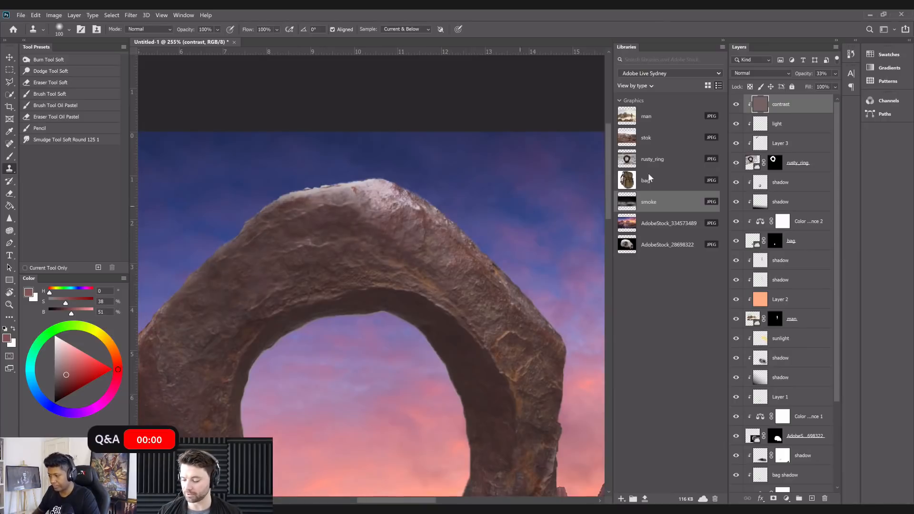
pyautogui.click(782, 146)
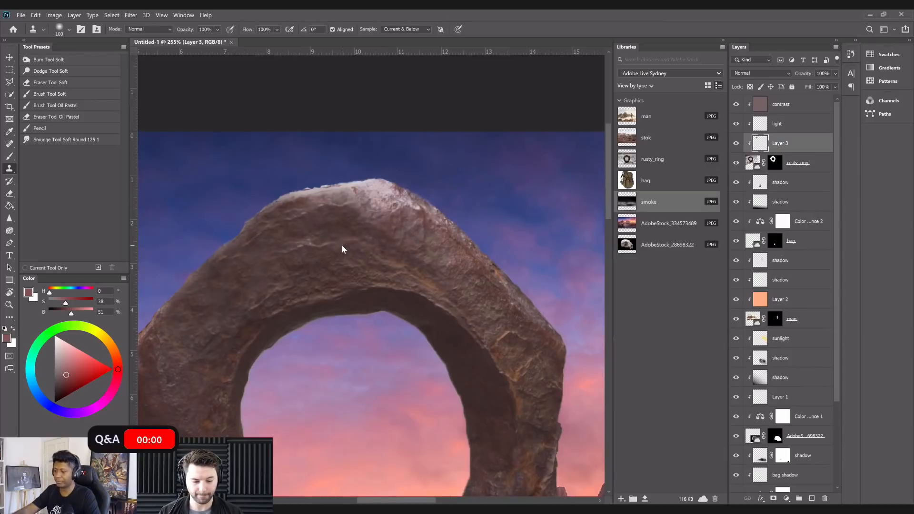
pyautogui.hotkey('ctrl', 's')
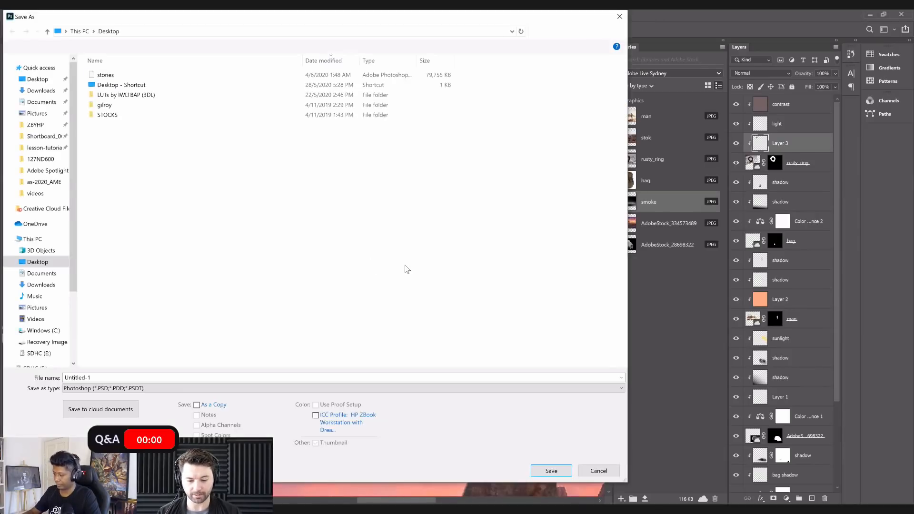
pyautogui.press('Escape')
pyautogui.scroll(-3, 404, 265)
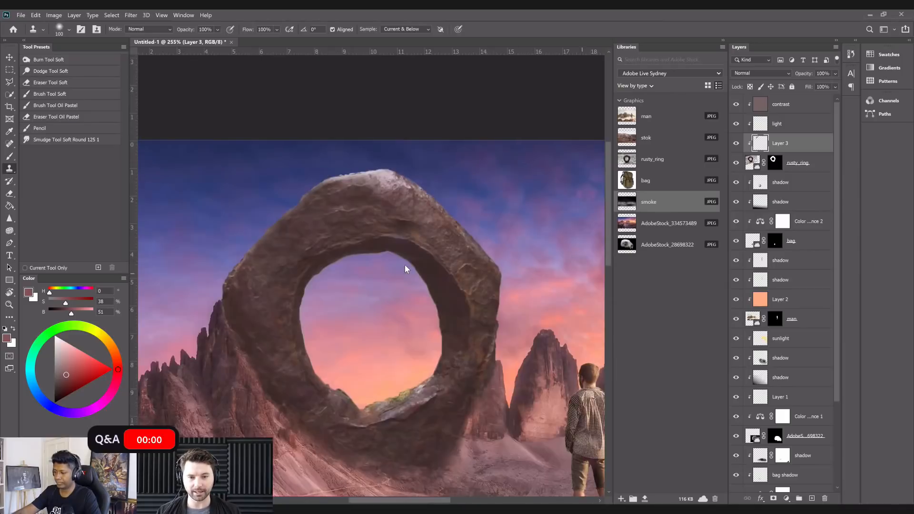
pyautogui.scroll(-2, 299, 222)
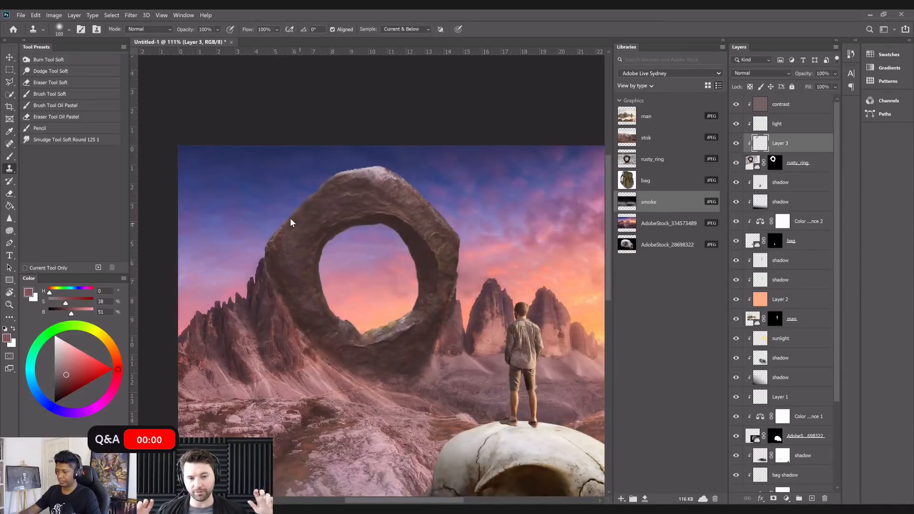
pyautogui.scroll(-2, 290, 219)
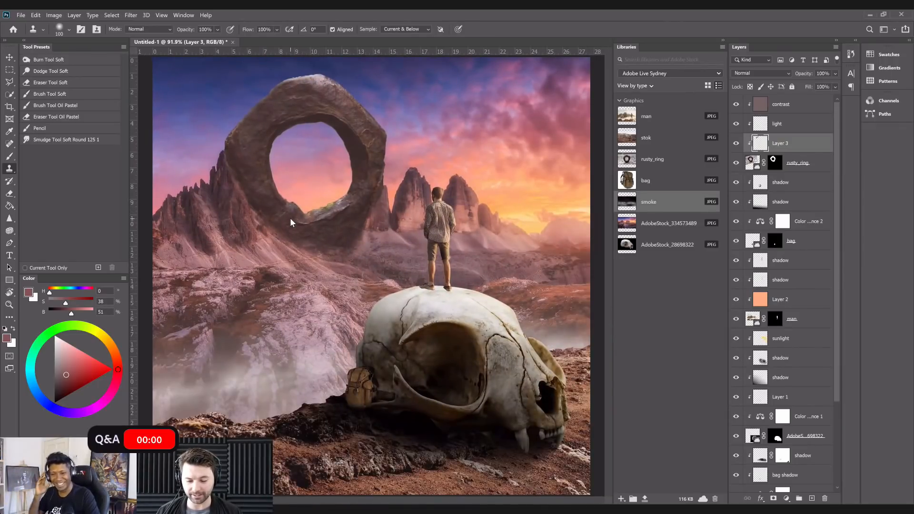
pyautogui.scroll(-1, 507, 235)
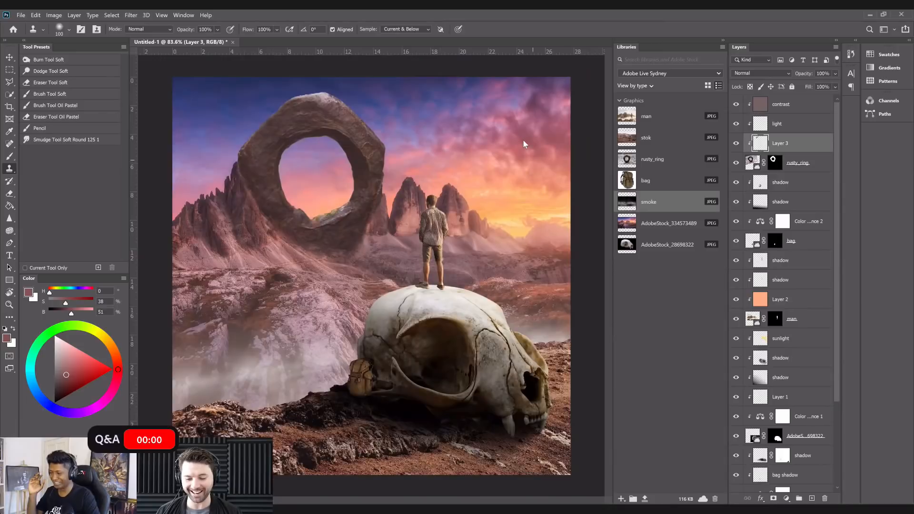
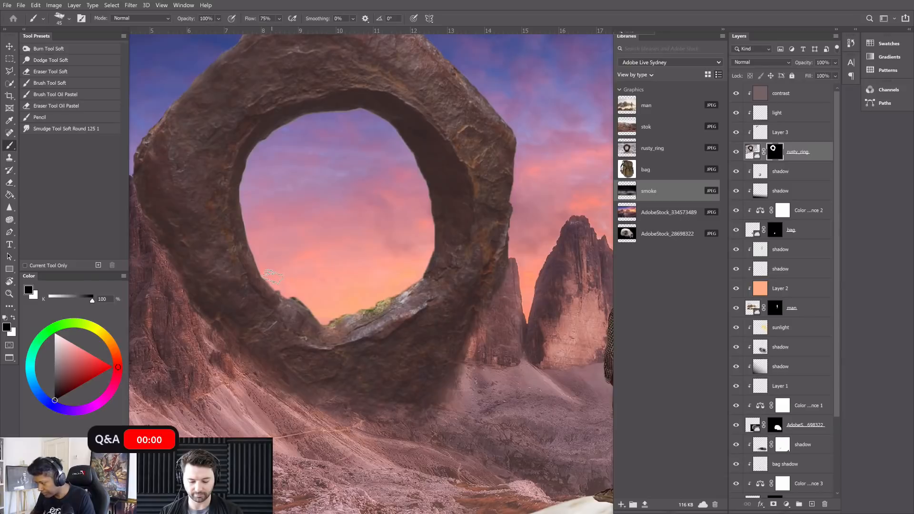
# Mask out the green moss along the lower inner edge of the rusty_ring layer, using brush sizes between 15 and 35.
pyautogui.press('[')
pyautogui.press('[')
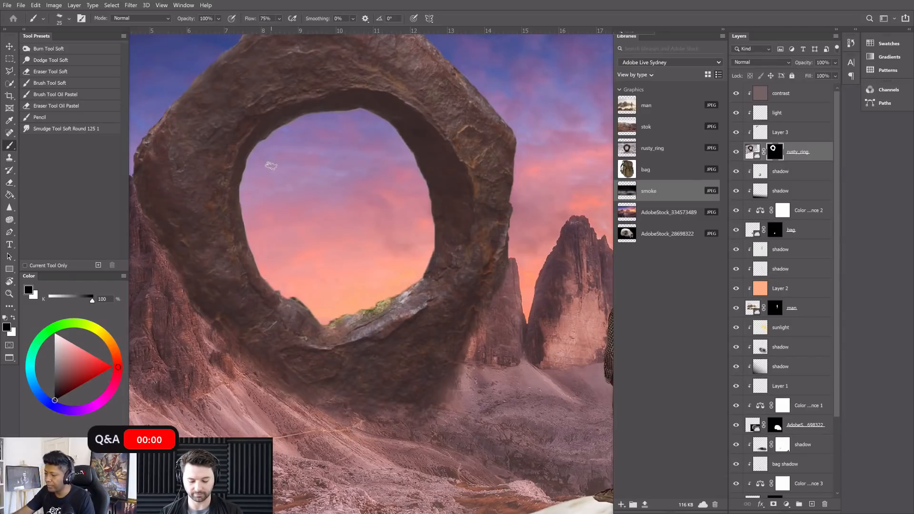
pyautogui.hotkey('ctrl', '-')
pyautogui.hotkey('ctrl', '-')
pyautogui.hotkey('ctrl', '-')
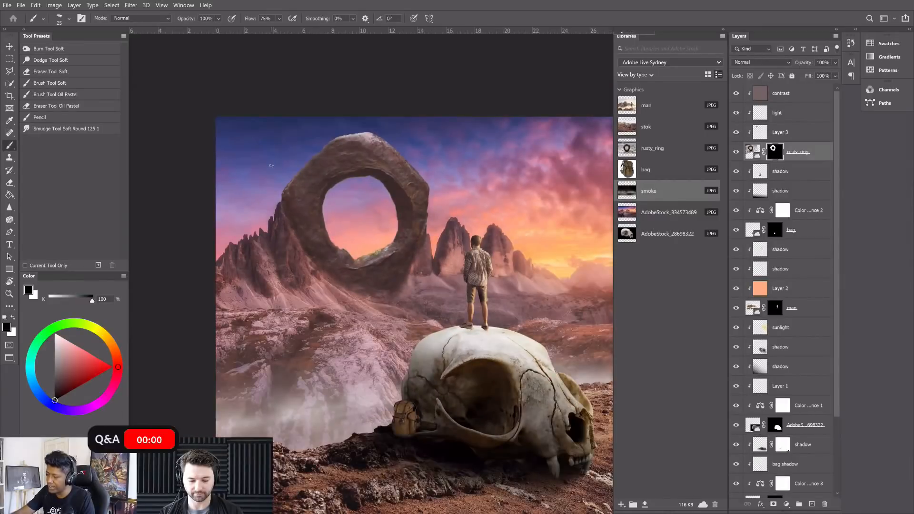
pyautogui.hotkey('ctrl', '+')
pyautogui.hotkey('ctrl', '+')
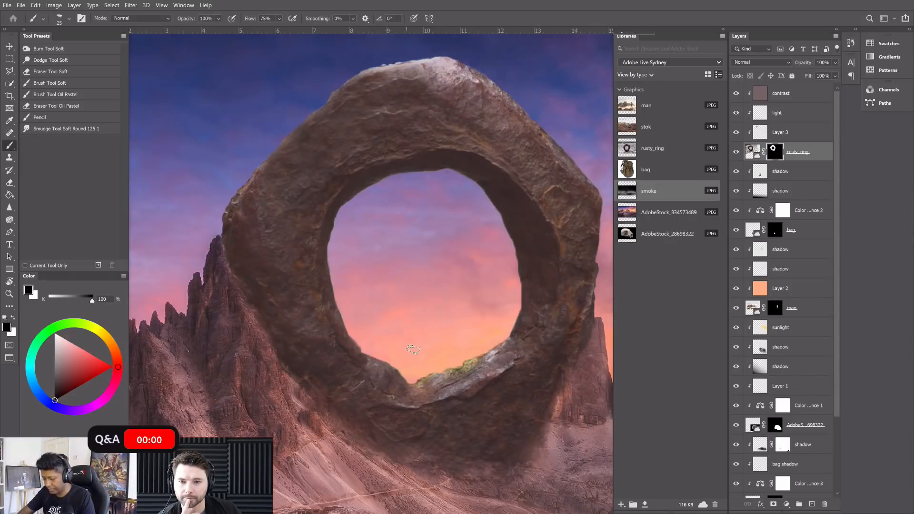
pyautogui.scroll(2, 412, 350)
pyautogui.press('[')
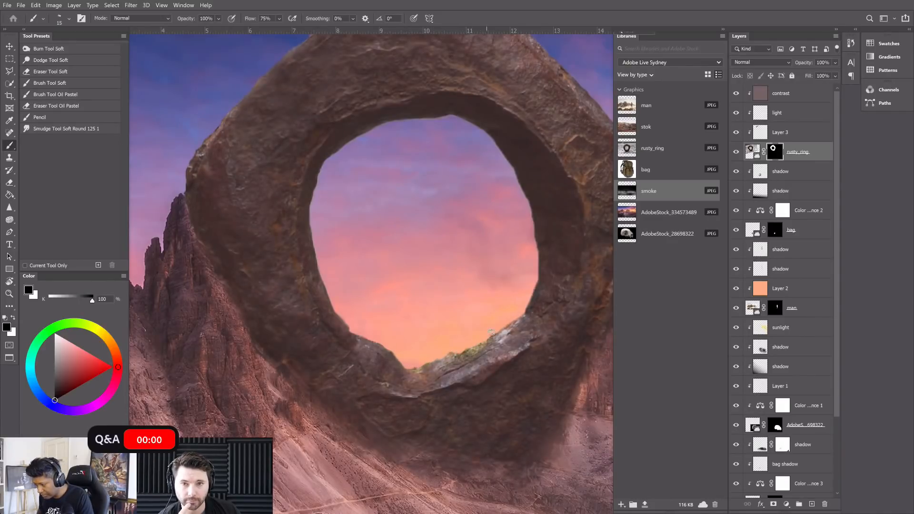
pyautogui.press(']')
pyautogui.press(']')
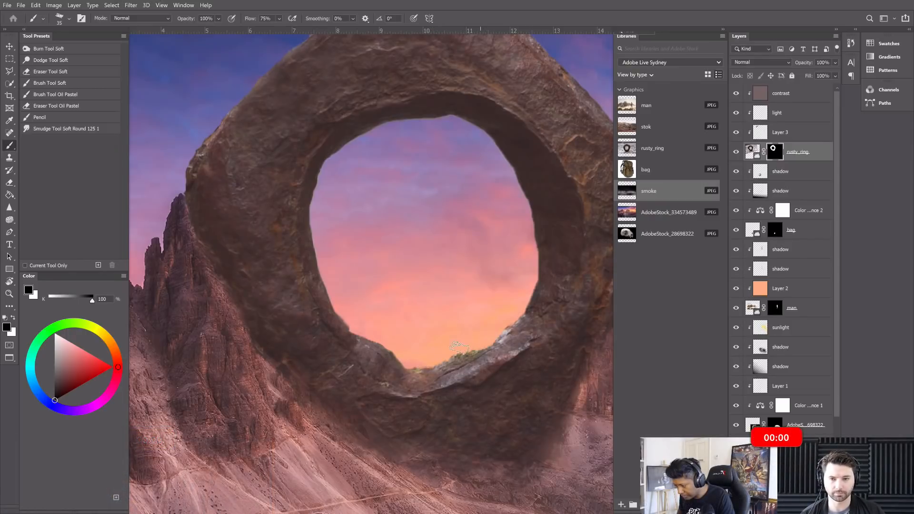
pyautogui.press('[')
pyautogui.press('[')
pyautogui.press('[')
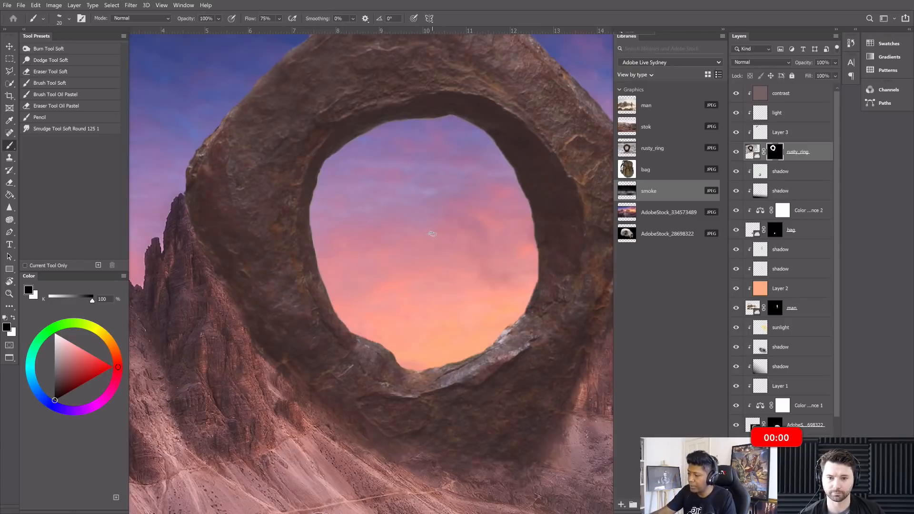
# Examine the ring's masked inner edge and its base against the mountains, up close and within the composite.
pyautogui.scroll(-3, 432, 234)
pyautogui.scroll(3, 386, 167)
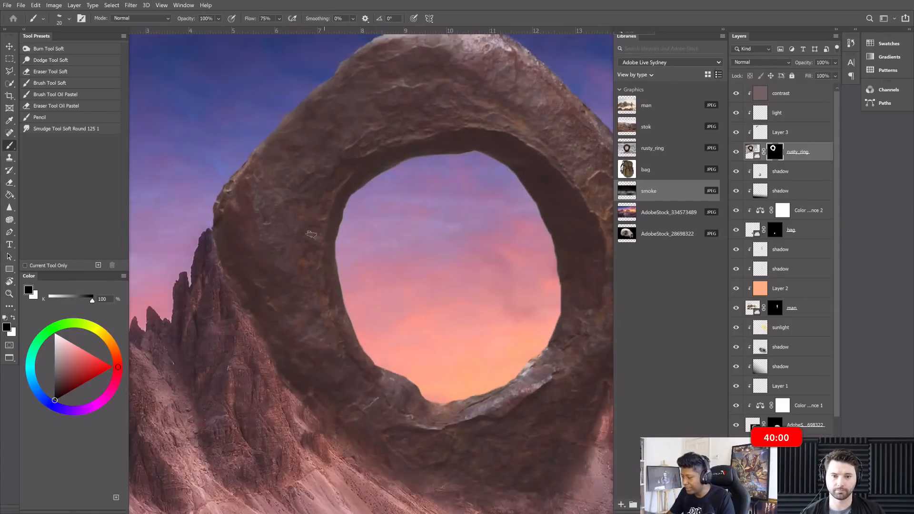
pyautogui.press(']')
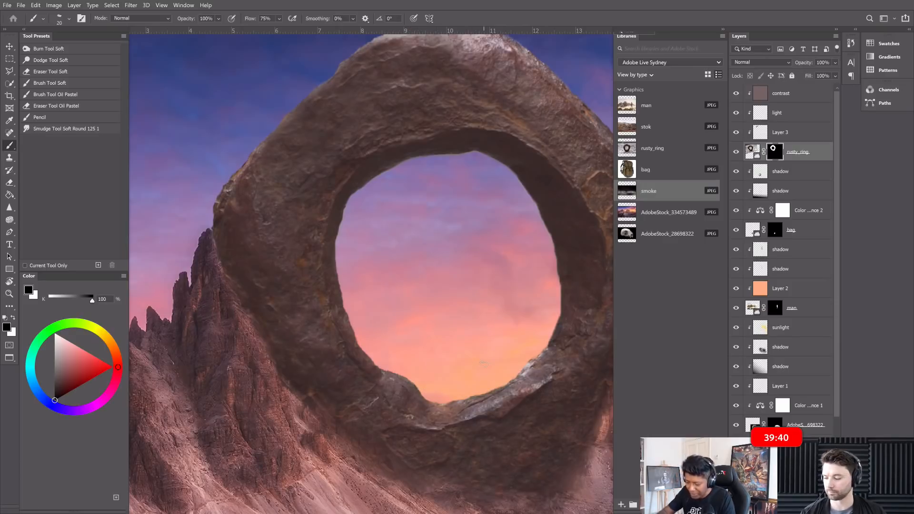
pyautogui.moveTo(483, 365); pyautogui.dragTo(425, 350)
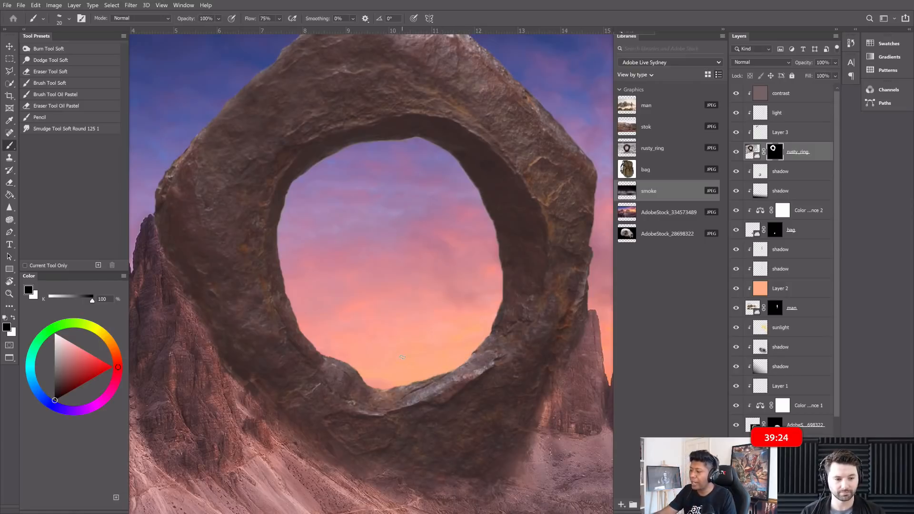
pyautogui.hotkey('ctrl', '-')
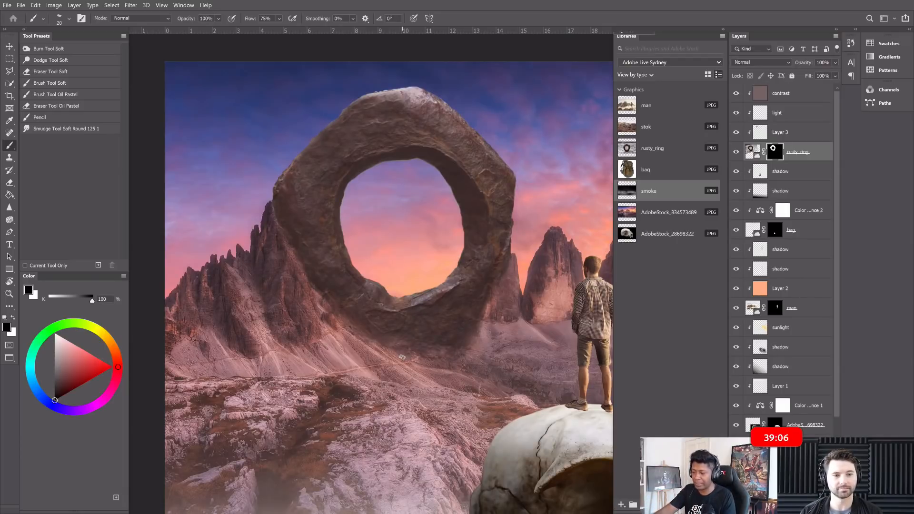
pyautogui.scroll(2, 402, 356)
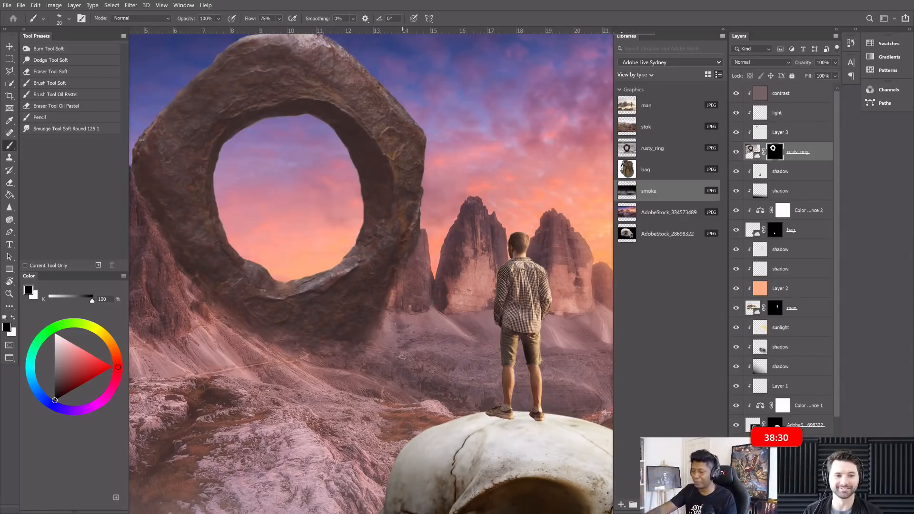
pyautogui.moveTo(402, 356)
pyautogui.mouseDown()
pyautogui.moveTo(293, 303)
pyautogui.moveTo(403, 357)
pyautogui.mouseUp()
pyautogui.scroll(2, 403, 357)
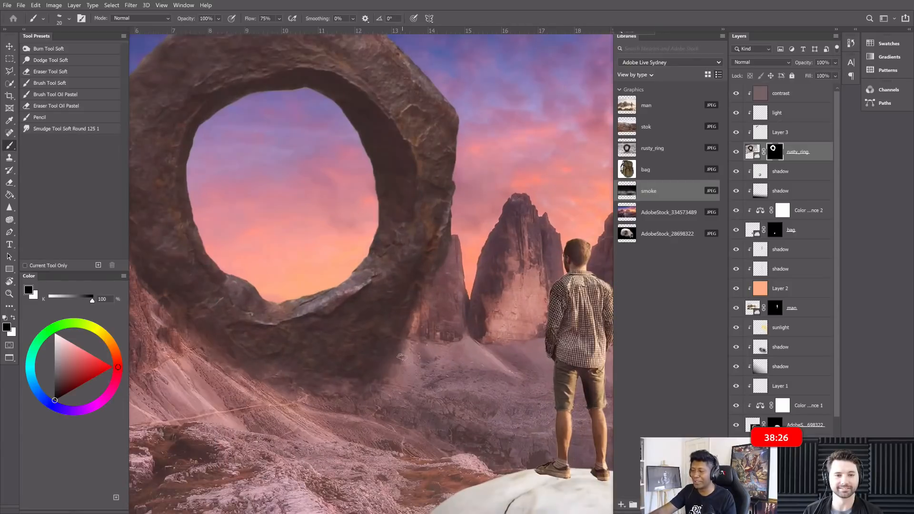
pyautogui.scroll(1, 402, 357)
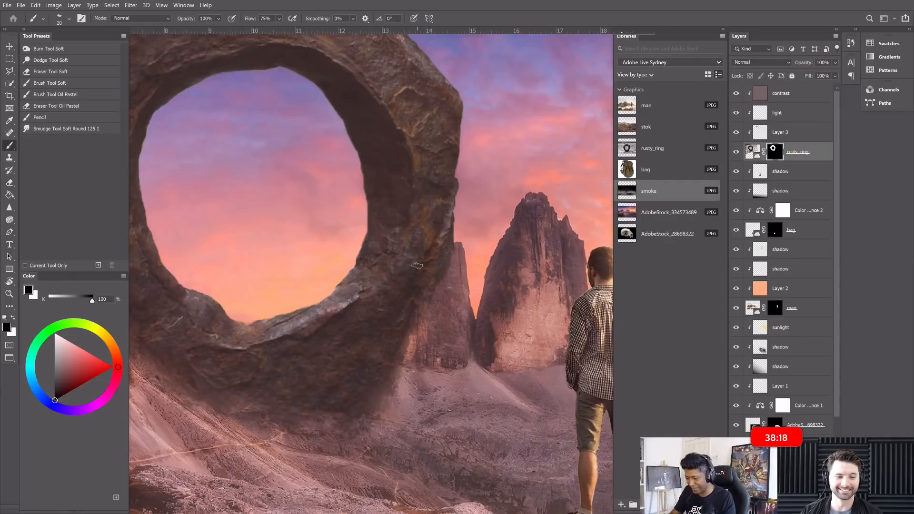
# Soften the ring's lower-right edge on the rusty_ring mask with the Brush Tool Soft preset at size 60.
pyautogui.press(']')
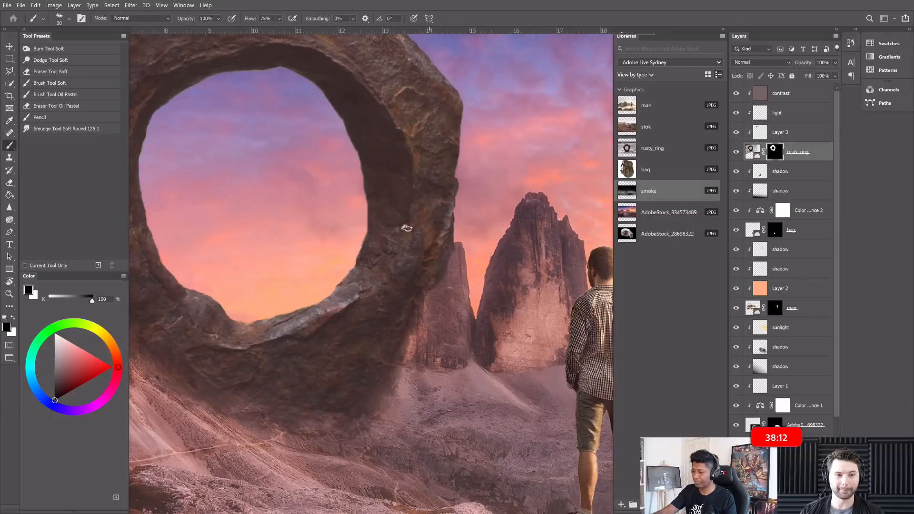
pyautogui.moveTo(497, 252); pyautogui.dragTo(470, 252)
pyautogui.click(71, 83)
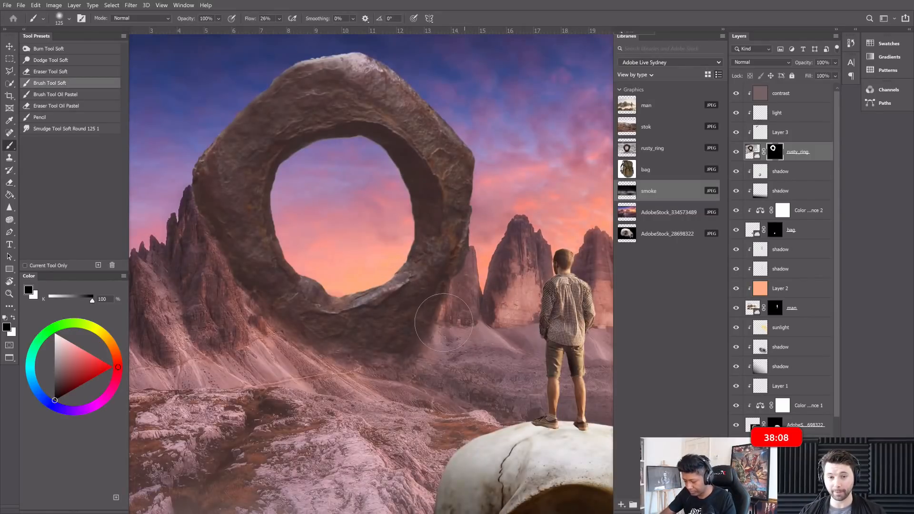
pyautogui.moveTo(506, 168); pyautogui.dragTo(529, 168)
pyautogui.press('[')
pyautogui.press('[')
pyautogui.press('[')
pyautogui.press('[')
pyautogui.press('[')
pyautogui.moveTo(443, 316); pyautogui.dragTo(436, 349)
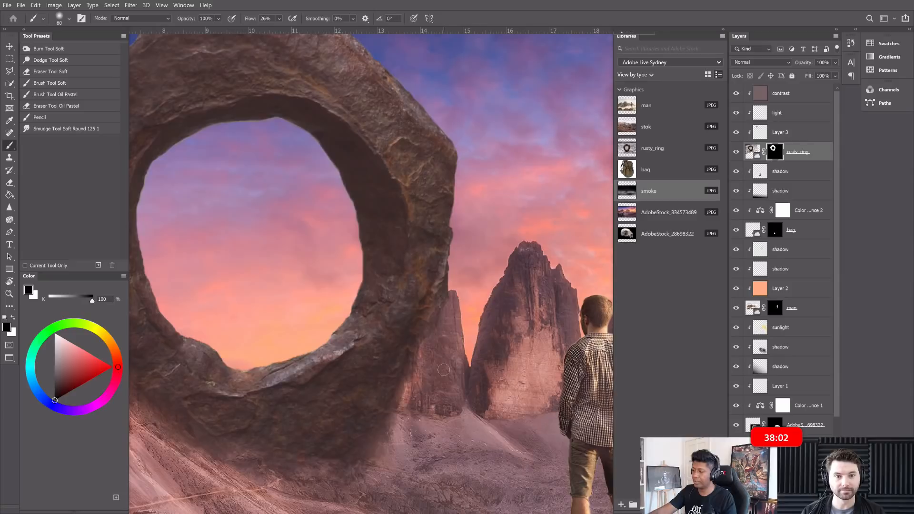
pyautogui.hotkey('ctrl', '-')
pyautogui.hotkey('ctrl', '-')
pyautogui.hotkey('ctrl', '-')
pyautogui.moveTo(404, 241); pyautogui.dragTo(415, 242)
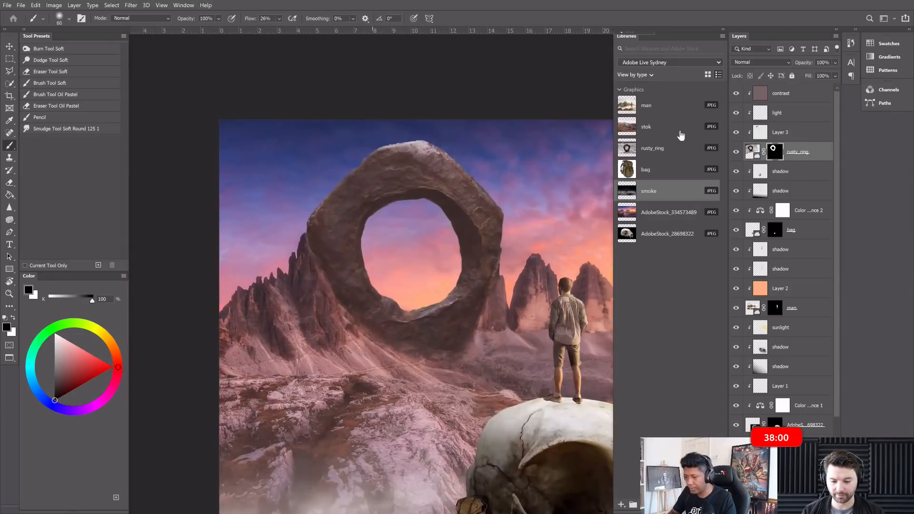
# Apply a Brightness/Contrast adjustment to the rusty_ring image itself, with brightness 61 and contrast 20.
pyautogui.click(748, 152)
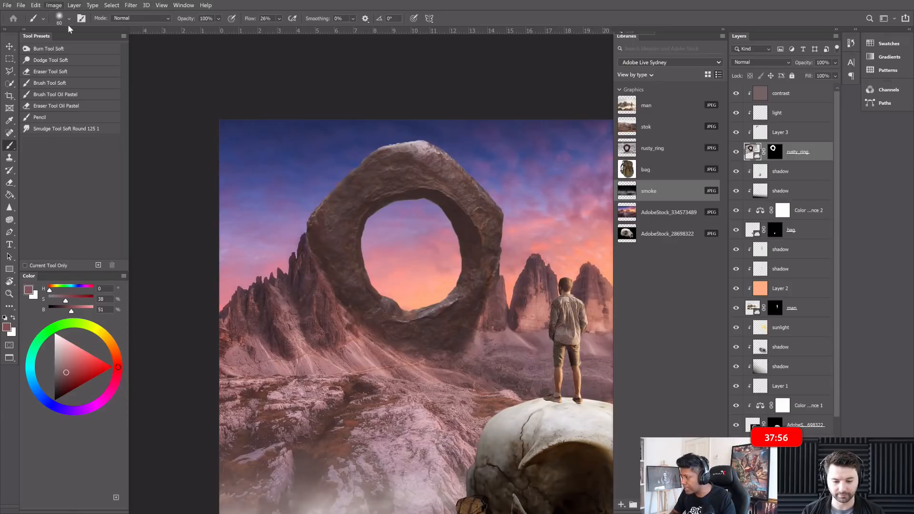
pyautogui.click(56, 6)
pyautogui.moveTo(95, 26)
pyautogui.click(157, 27)
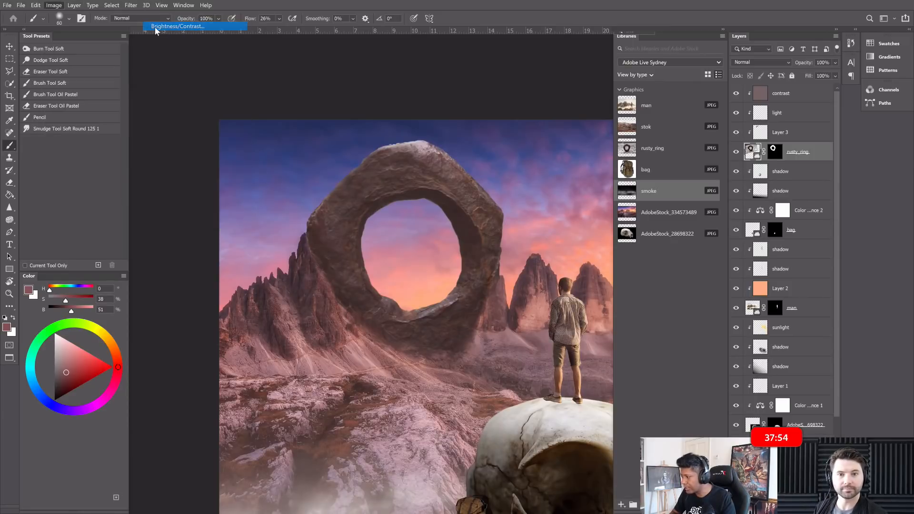
pyautogui.moveTo(460, 127); pyautogui.dragTo(737, 322)
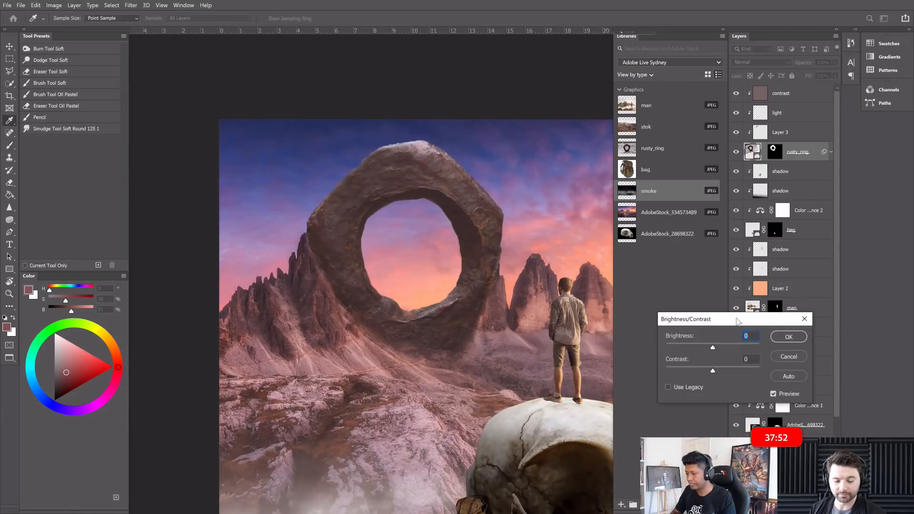
pyautogui.click(714, 347)
pyautogui.moveTo(718, 349); pyautogui.dragTo(722, 366)
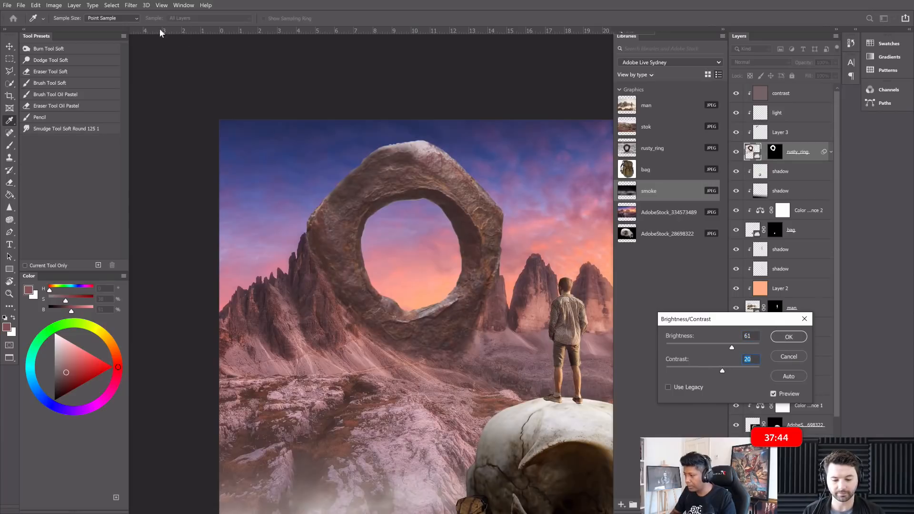
pyautogui.press('Return')
# Bring up the available image adjustments for the rusty_ring layer.
pyautogui.click(54, 5)
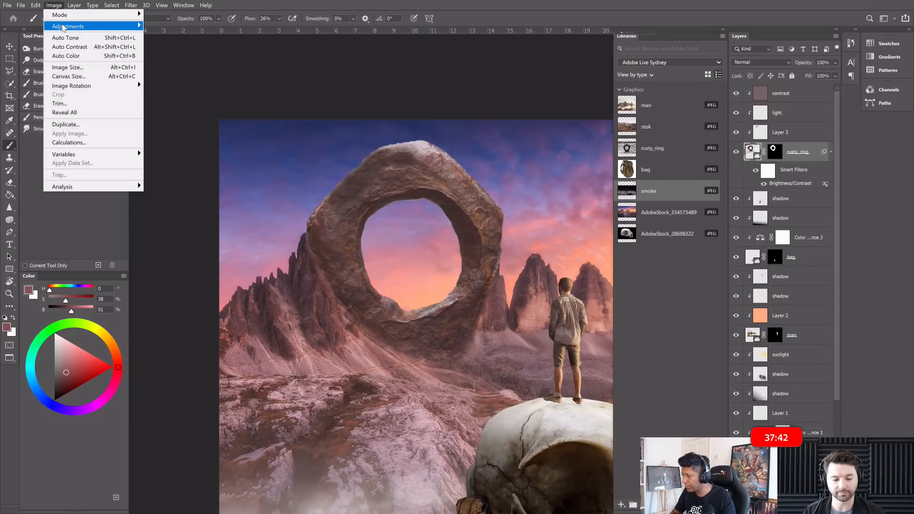
pyautogui.moveTo(63, 27)
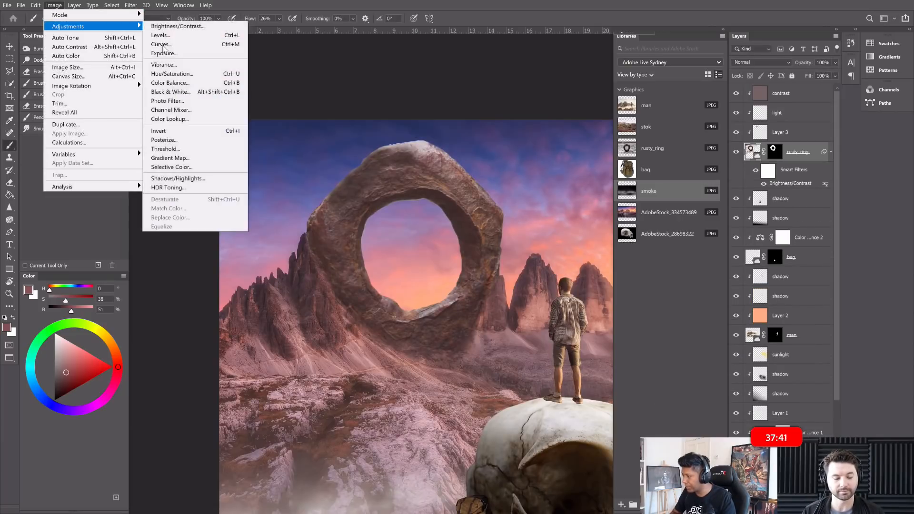
# Apply a Hue/Saturation adjustment to the rusty_ring layer with Lightness set to +2.
pyautogui.click(186, 74)
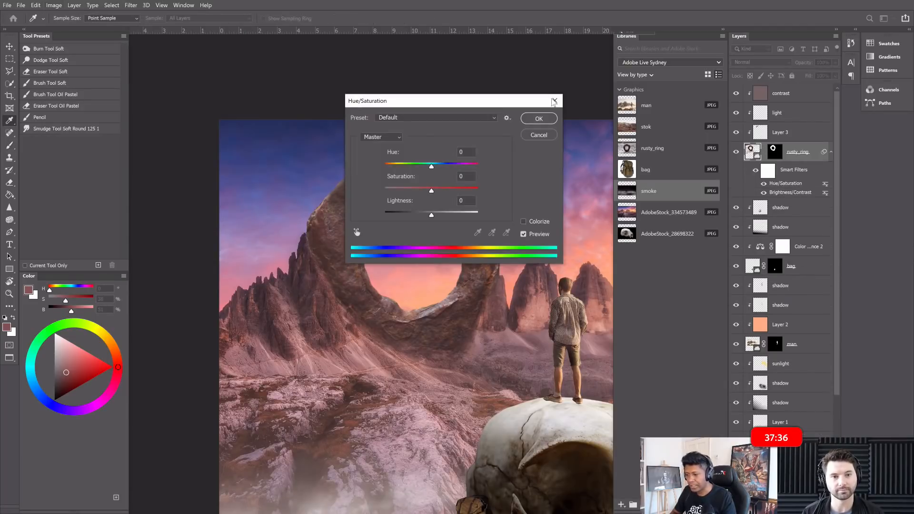
pyautogui.moveTo(543, 101); pyautogui.dragTo(752, 182)
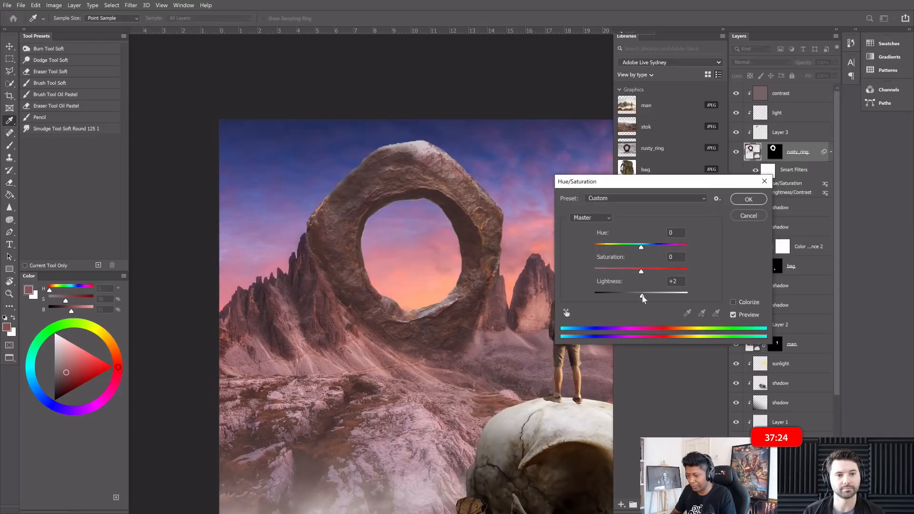
pyautogui.moveTo(647, 297); pyautogui.dragTo(639, 298)
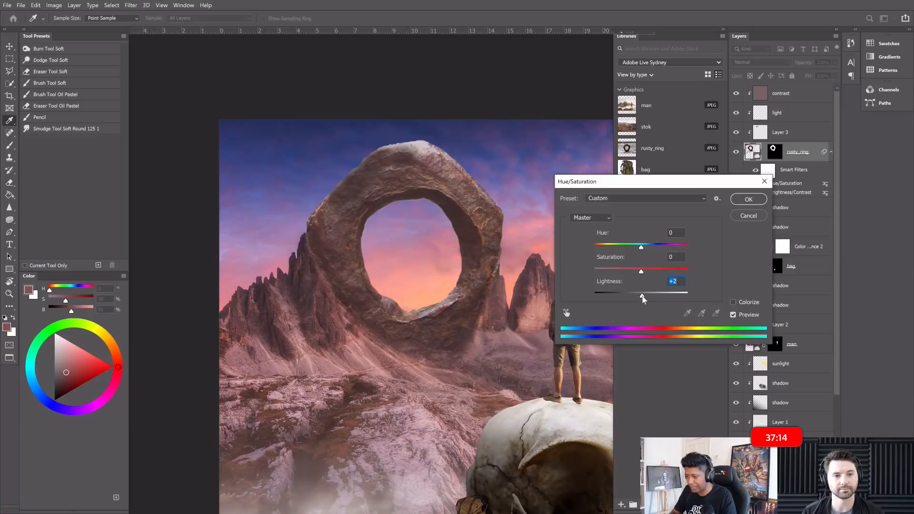
pyautogui.click(742, 203)
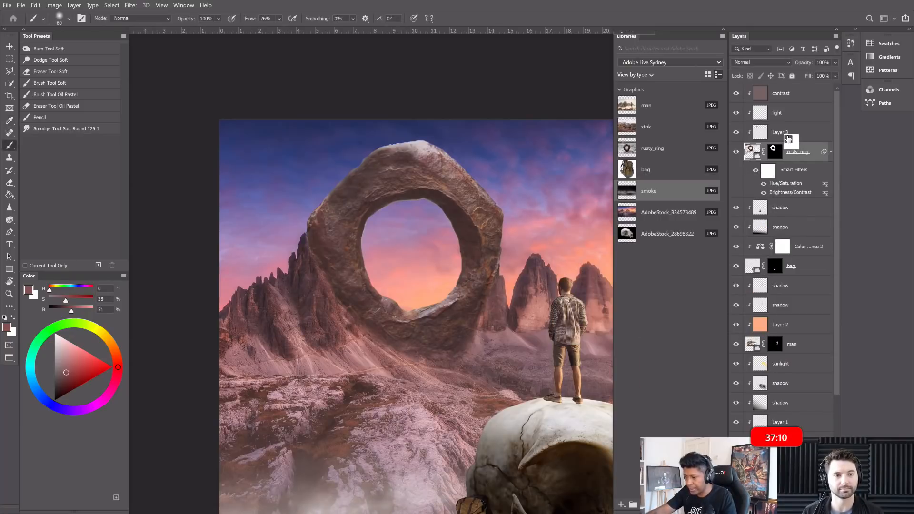
# Clone nearby rock texture over the dark patch at the top of the stone ring on Layer 3.
pyautogui.click(788, 139)
pyautogui.moveTo(394, 86); pyautogui.dragTo(482, 59)
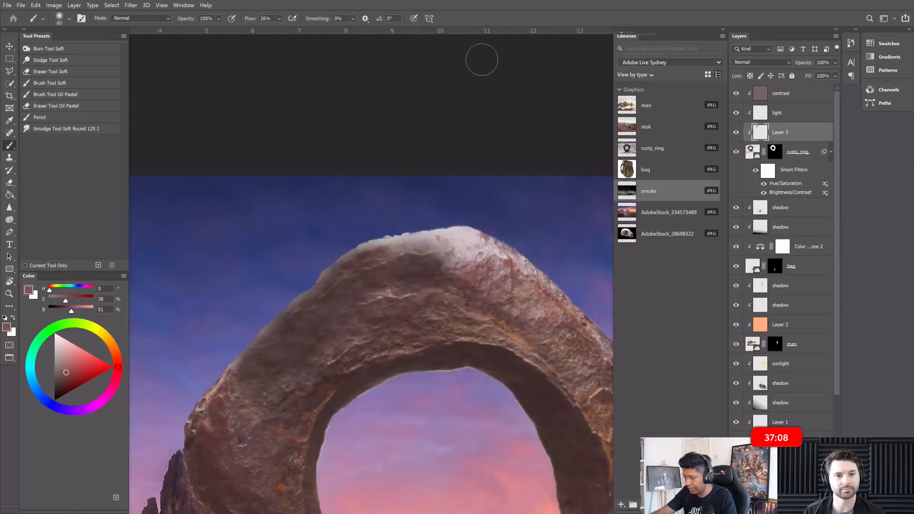
pyautogui.moveTo(449, 291); pyautogui.dragTo(414, 270)
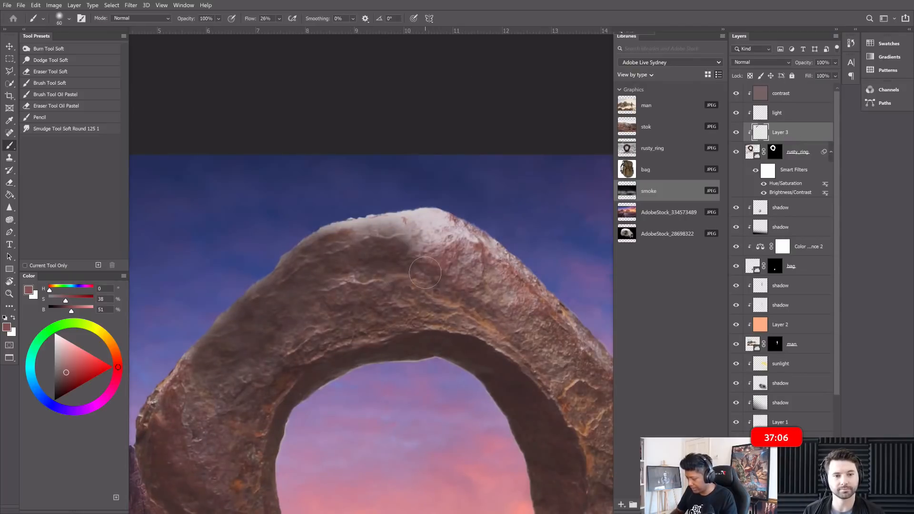
pyautogui.press('s')
pyautogui.press('[')
pyautogui.press('[')
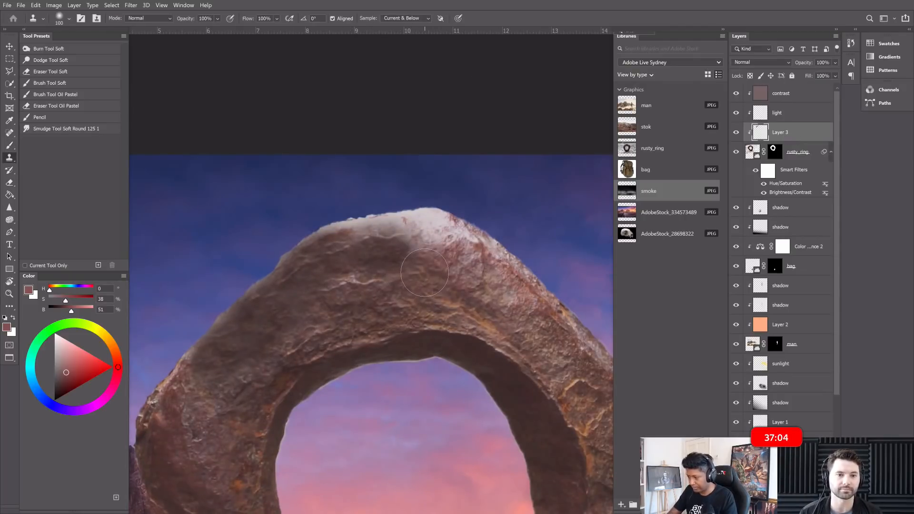
pyautogui.keyDown('alt'); pyautogui.click(406, 284); pyautogui.keyUp('alt')
pyautogui.moveTo(419, 244)
pyautogui.mouseDown()
pyautogui.moveTo(431, 262)
pyautogui.moveTo(384, 261)
pyautogui.mouseUp()
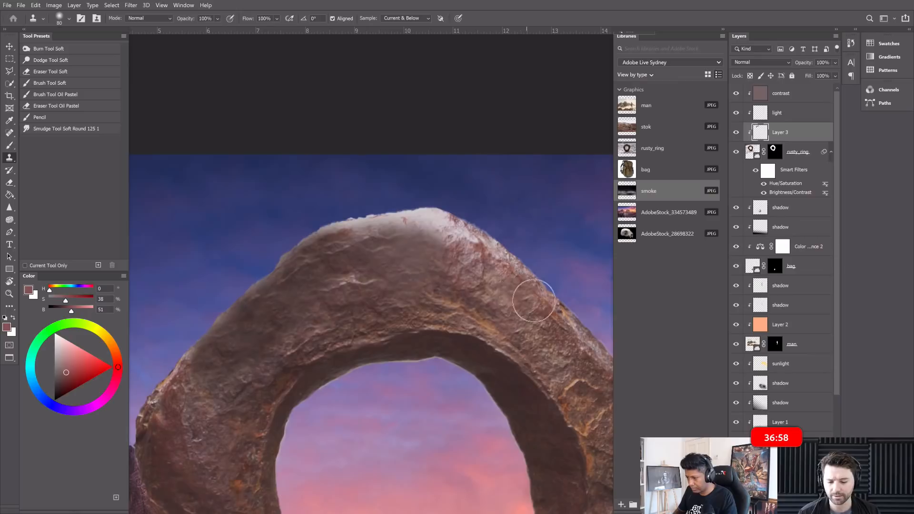
# Extend the cloned rock texture across the ring's crest to blend the pale highlight into the darker stone.
pyautogui.keyDown('alt'); pyautogui.click(491, 289); pyautogui.keyUp('alt')
pyautogui.moveTo(474, 272)
pyautogui.mouseDown()
pyautogui.moveTo(448, 249)
pyautogui.moveTo(437, 263)
pyautogui.mouseUp()
pyautogui.press('[')
pyautogui.press('[')
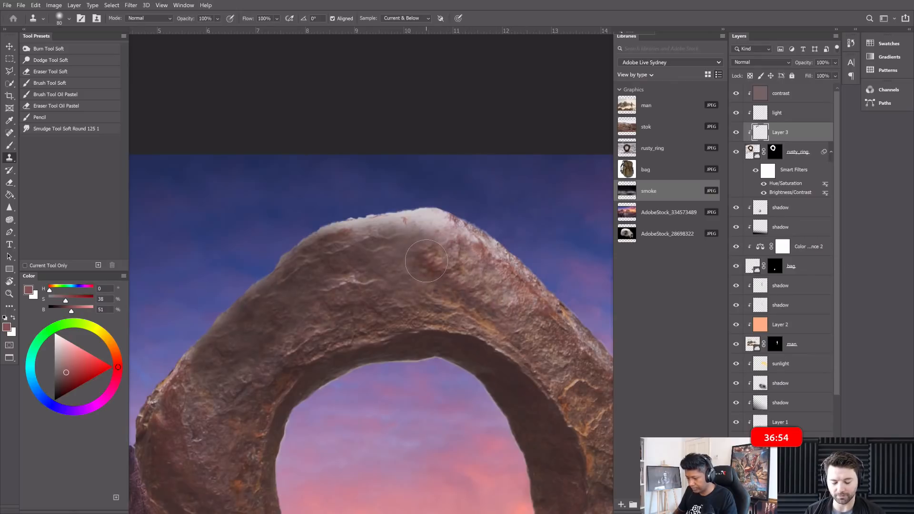
pyautogui.press('p')
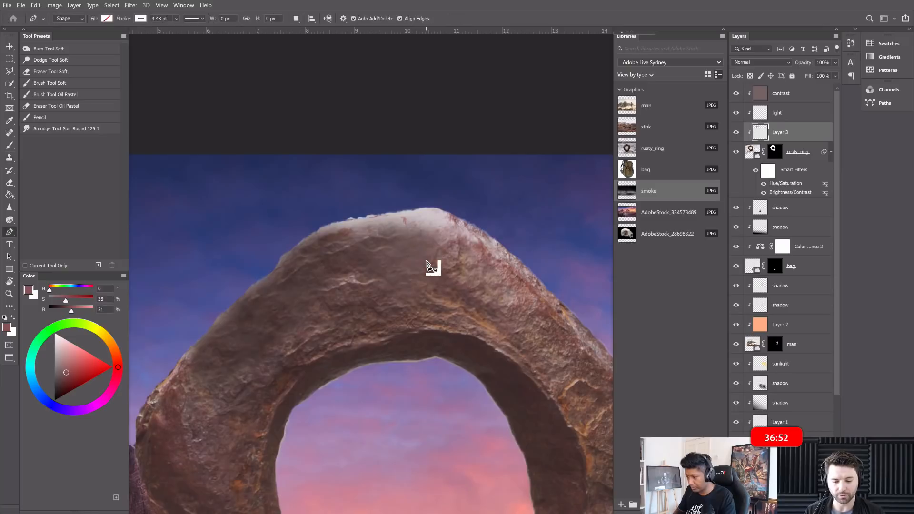
pyautogui.press('b')
pyautogui.press('s')
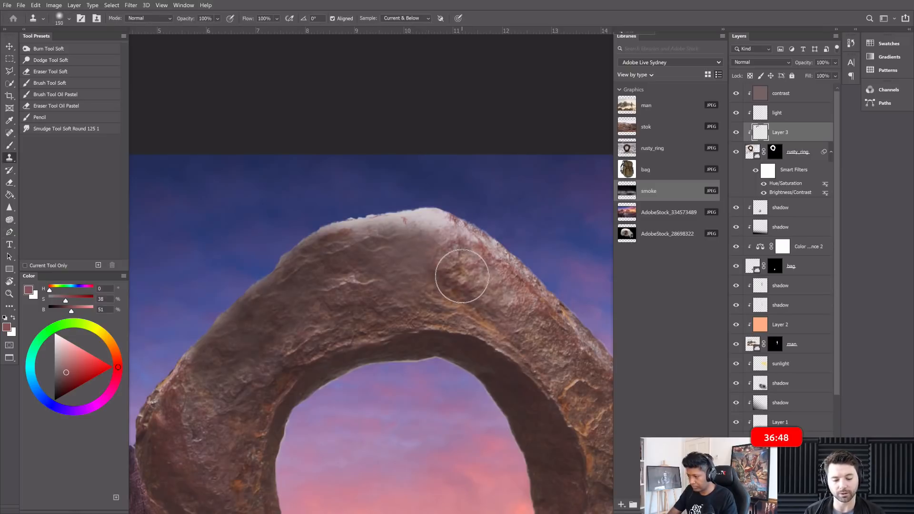
pyautogui.keyDown('alt'); pyautogui.click(460, 276); pyautogui.keyUp('alt')
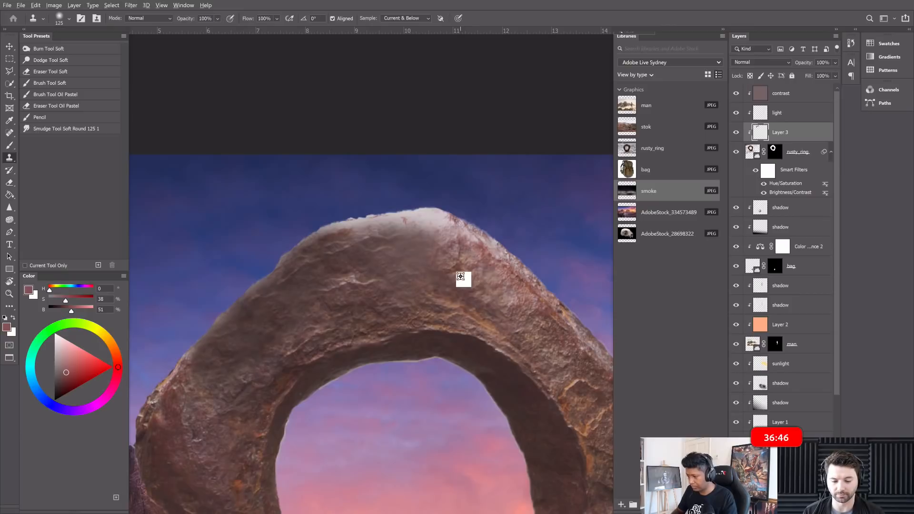
pyautogui.moveTo(404, 270); pyautogui.dragTo(430, 267)
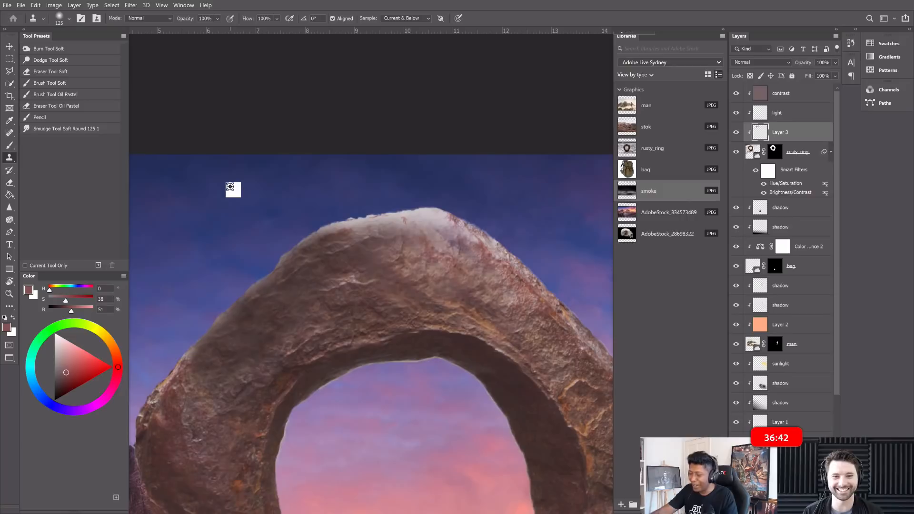
pyautogui.scroll(-2, 230, 186)
pyautogui.scroll(-2, 265, 153)
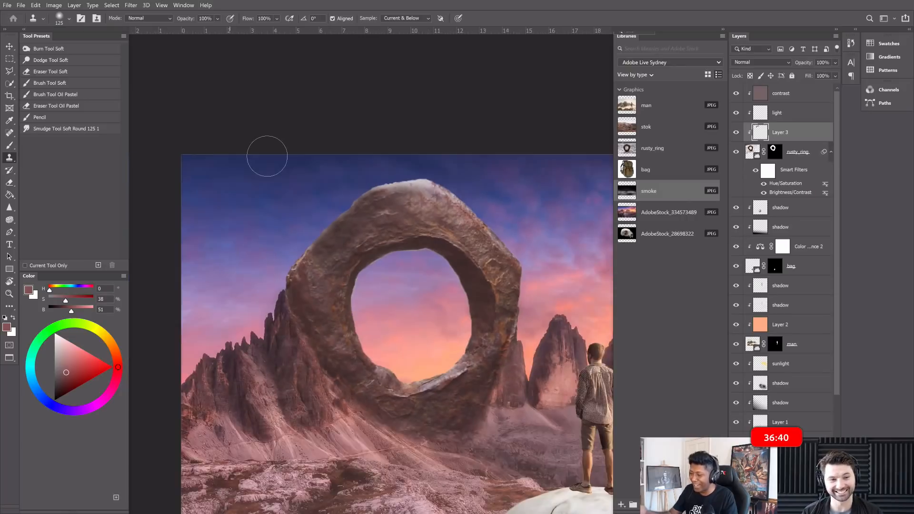
pyautogui.scroll(2, 265, 155)
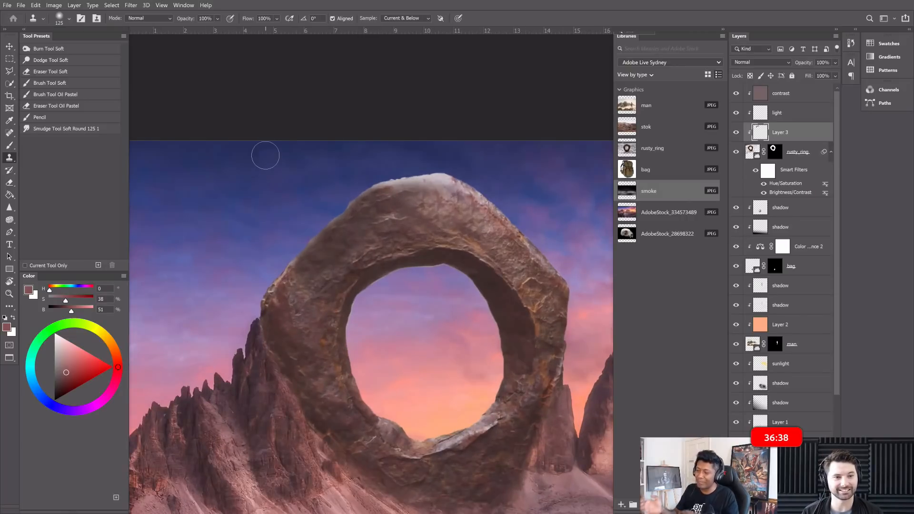
pyautogui.scroll(-2, 265, 156)
pyautogui.scroll(1, 265, 155)
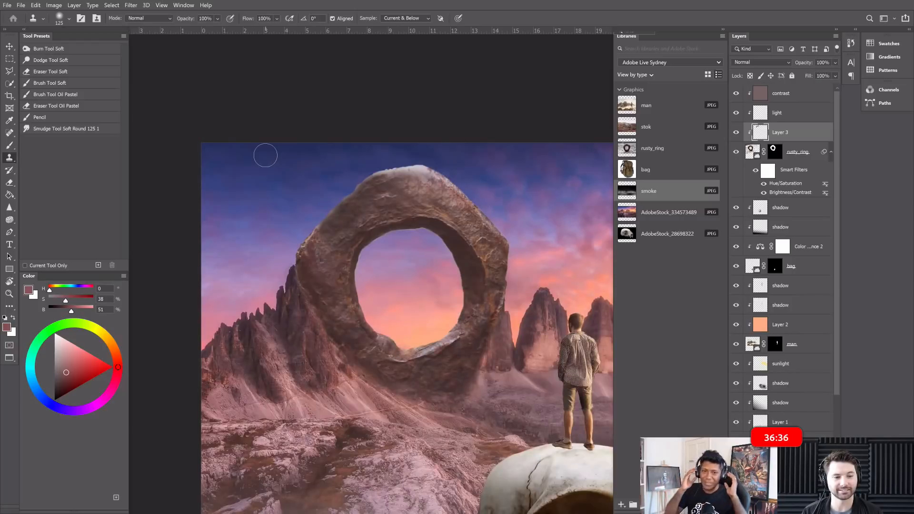
pyautogui.scroll(-1, 265, 155)
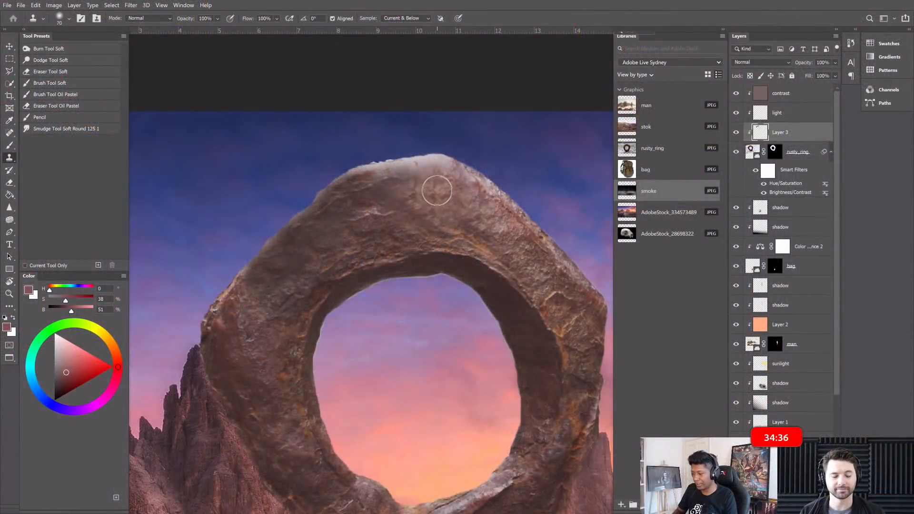
# Clone lighter rock texture from the ring's crest over the stone on its upper left shoulder.
pyautogui.keyDown('alt'); pyautogui.click(437, 190); pyautogui.keyUp('alt')
pyautogui.moveTo(423, 177)
pyautogui.mouseDown()
pyautogui.moveTo(371, 193)
pyautogui.moveTo(374, 204)
pyautogui.moveTo(386, 183)
pyautogui.moveTo(378, 182)
pyautogui.moveTo(360, 217)
pyautogui.mouseUp()
pyautogui.keyDown('alt'); pyautogui.click(409, 204); pyautogui.keyUp('alt')
pyautogui.press(']')
pyautogui.press(']')
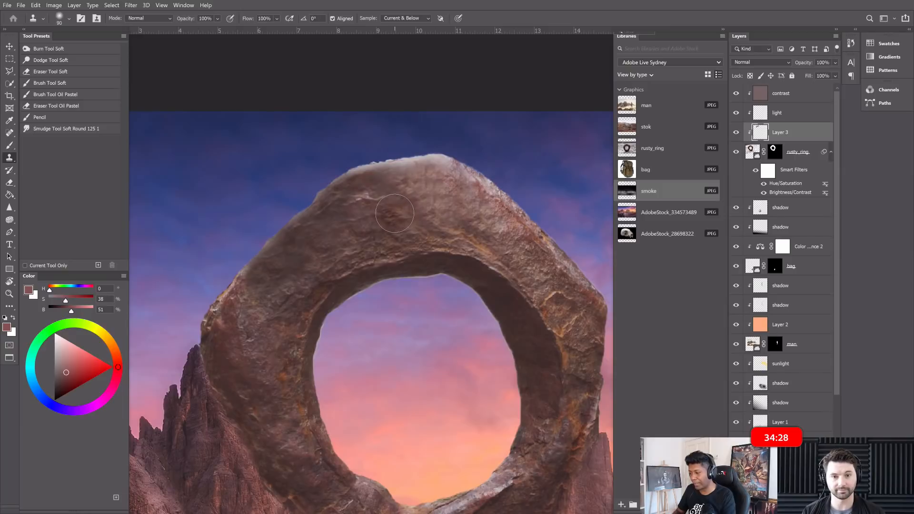
# Clone rock texture from the ring's lower left side onto the smooth area of its left arm.
pyautogui.keyDown('alt'); pyautogui.click(263, 383); pyautogui.keyUp('alt')
pyautogui.moveTo(271, 306)
pyautogui.mouseDown()
pyautogui.moveTo(300, 258)
pyautogui.moveTo(293, 264)
pyautogui.moveTo(301, 262)
pyautogui.moveTo(301, 280)
pyautogui.moveTo(288, 291)
pyautogui.mouseUp()
pyautogui.keyDown('alt'); pyautogui.click(262, 312); pyautogui.keyUp('alt')
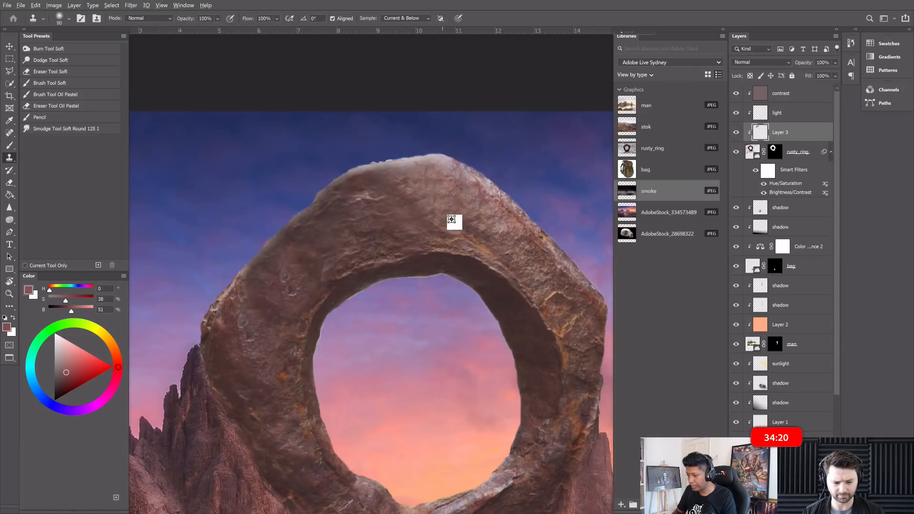
# Clone lighter stone across the ring's upper face with the Clone Stamp brush enlarged to 150.
pyautogui.moveTo(416, 224)
pyautogui.mouseDown()
pyautogui.moveTo(388, 197)
pyautogui.moveTo(349, 227)
pyautogui.moveTo(385, 218)
pyautogui.moveTo(367, 223)
pyautogui.mouseUp()
pyautogui.keyDown('alt'); pyautogui.click(348, 228); pyautogui.keyUp('alt')
pyautogui.press(']')
pyautogui.press(']')
pyautogui.press(']')
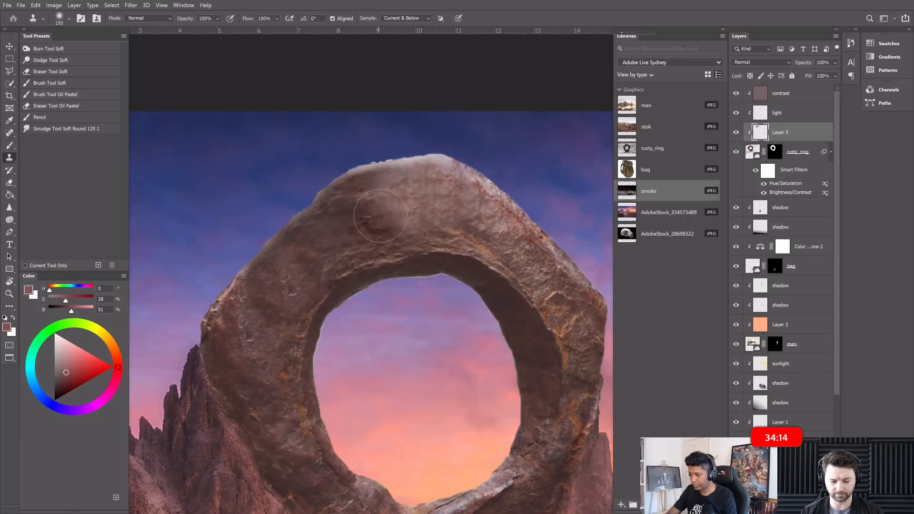
# Paint soft black shading over the ring's upper face above the opening on Layer 3.
pyautogui.moveTo(745, 130); pyautogui.dragTo(730, 132)
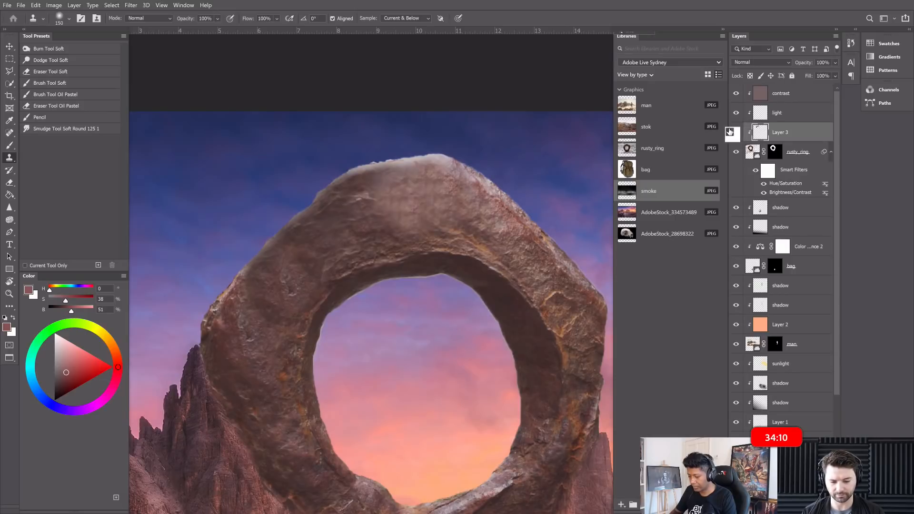
pyautogui.moveTo(729, 131); pyautogui.dragTo(729, 132)
pyautogui.press('e')
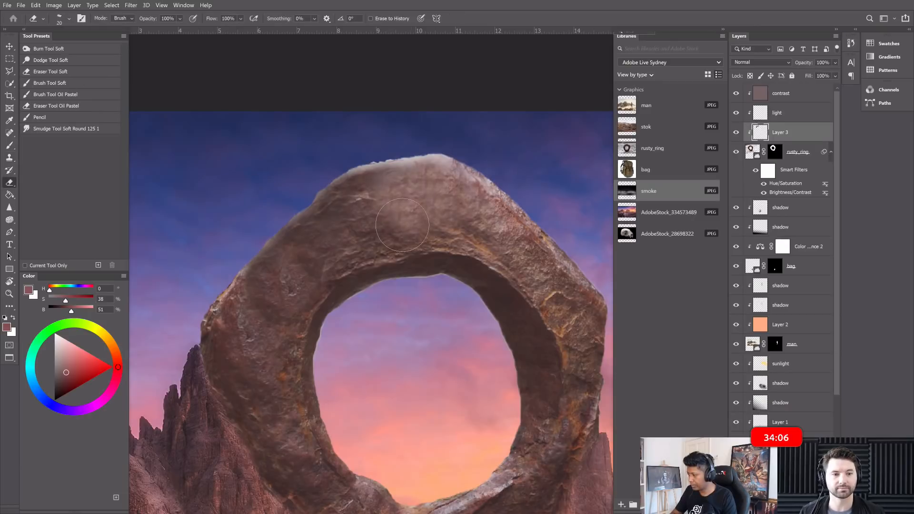
pyautogui.press('b')
pyautogui.press('d')
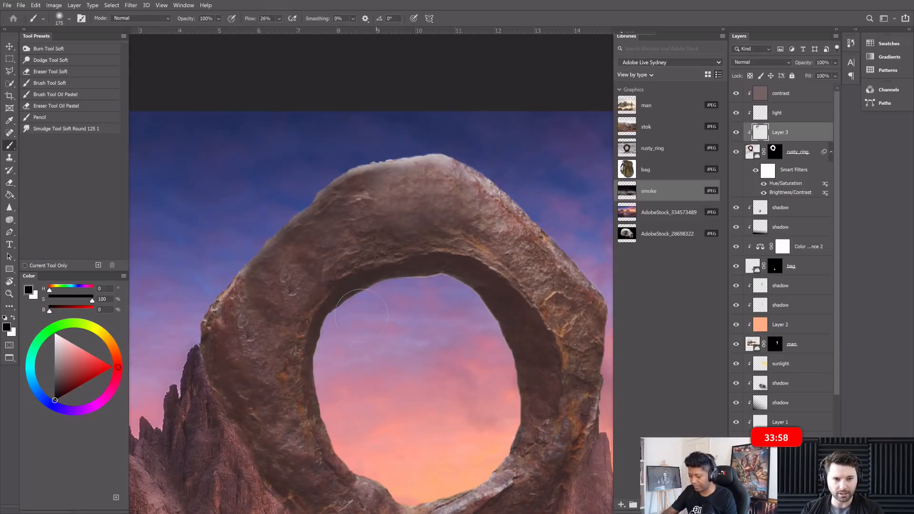
pyautogui.scroll(-2, 371, 274)
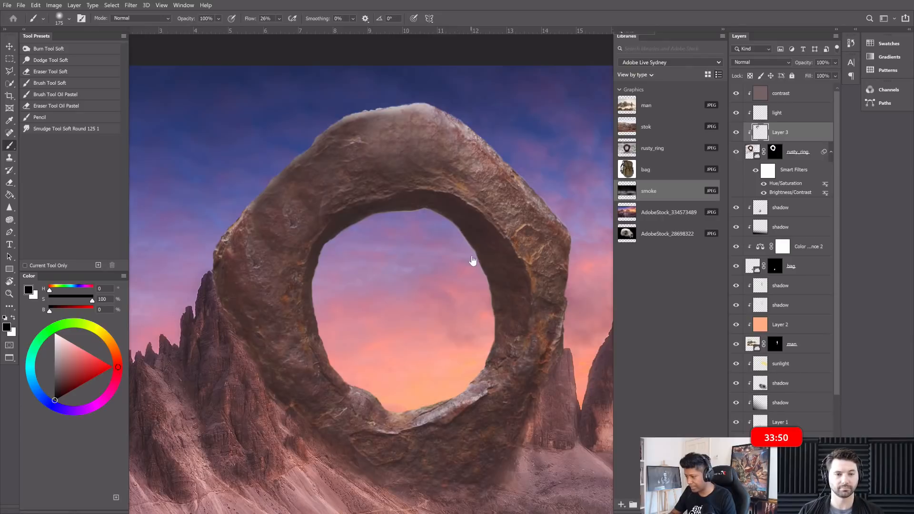
pyautogui.press('[')
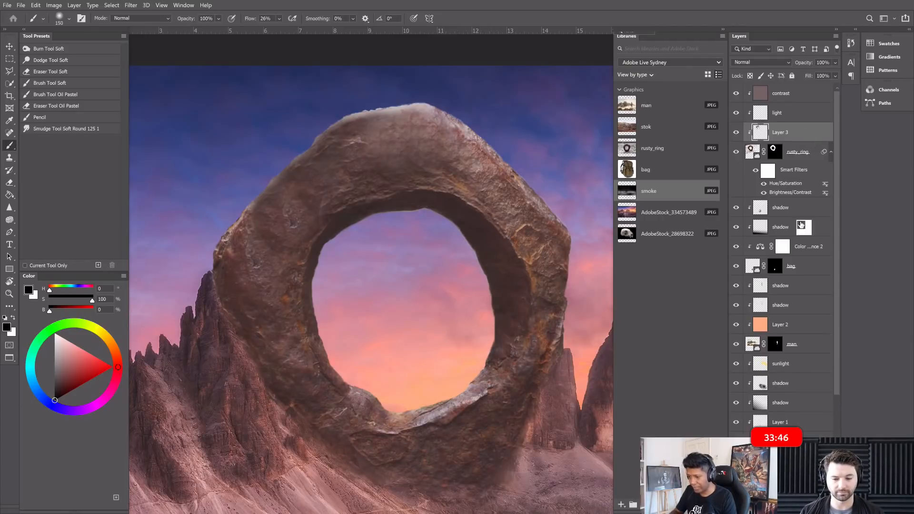
# Rename Layer 3 as shadows.
pyautogui.moveTo(776, 133); pyautogui.dragTo(780, 137)
pyautogui.doubleClick(779, 133)
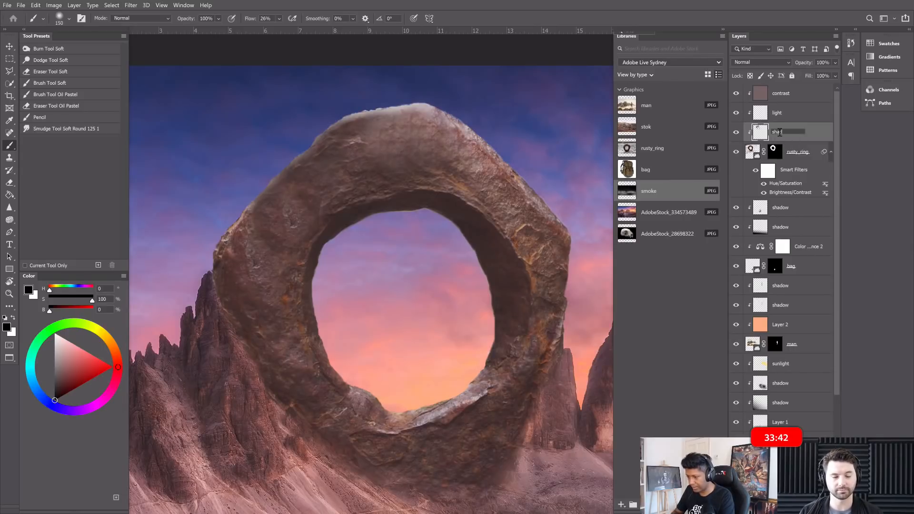
pyautogui.press('Return')
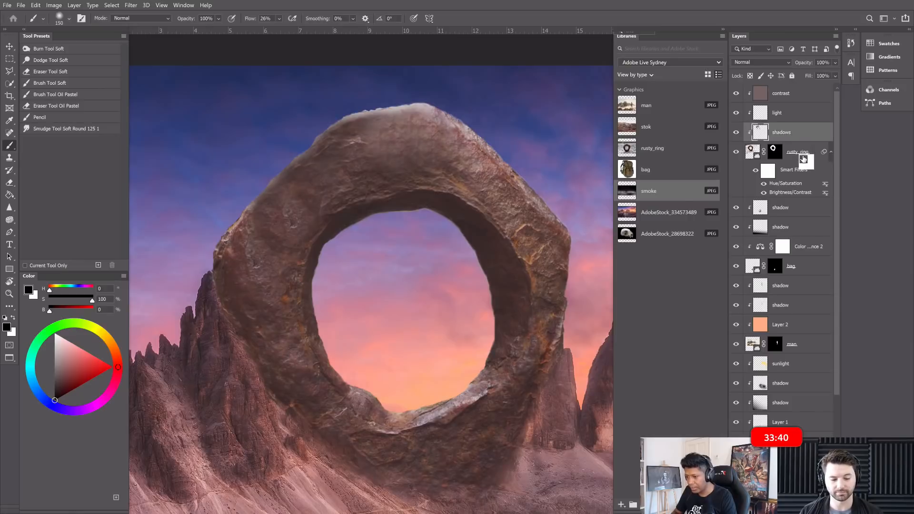
# Select the light layer and sample a peach-orange brush color from the sunset sky inside the ring.
pyautogui.click(802, 157)
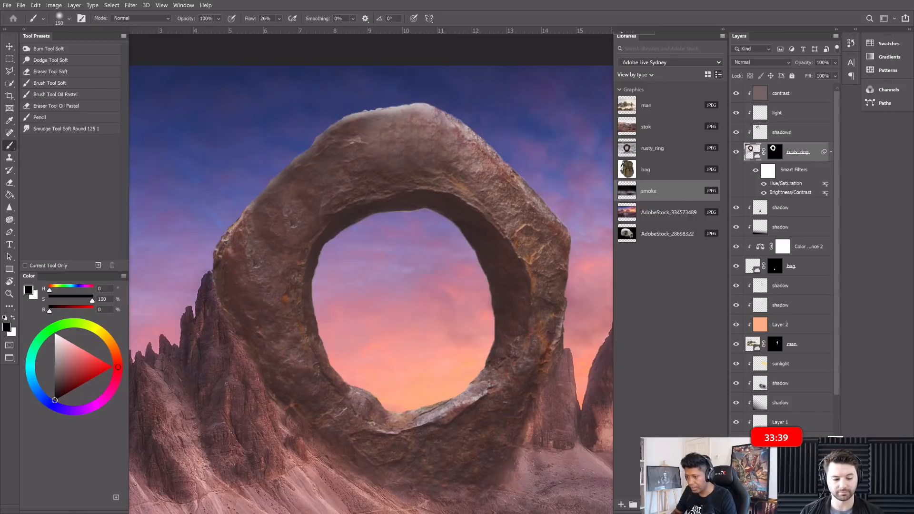
pyautogui.click(784, 118)
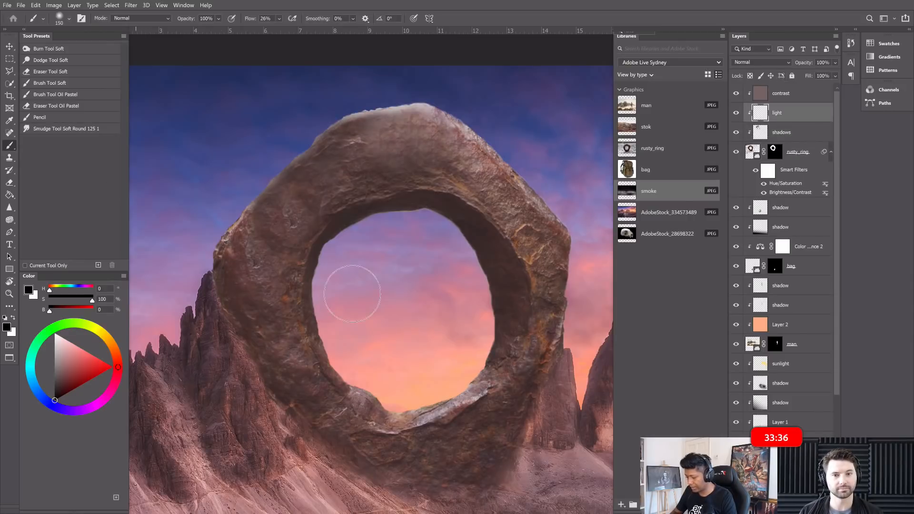
pyautogui.press('i')
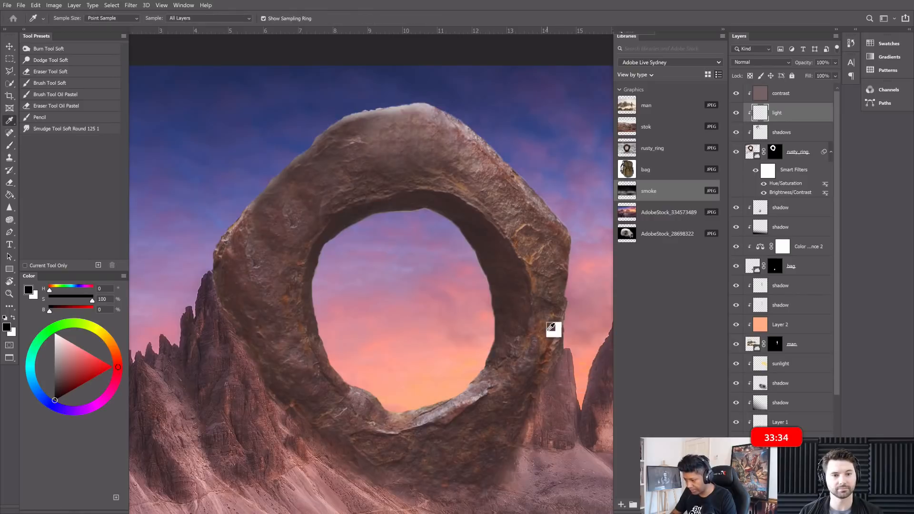
pyautogui.moveTo(560, 376); pyautogui.dragTo(449, 388)
pyautogui.press('b')
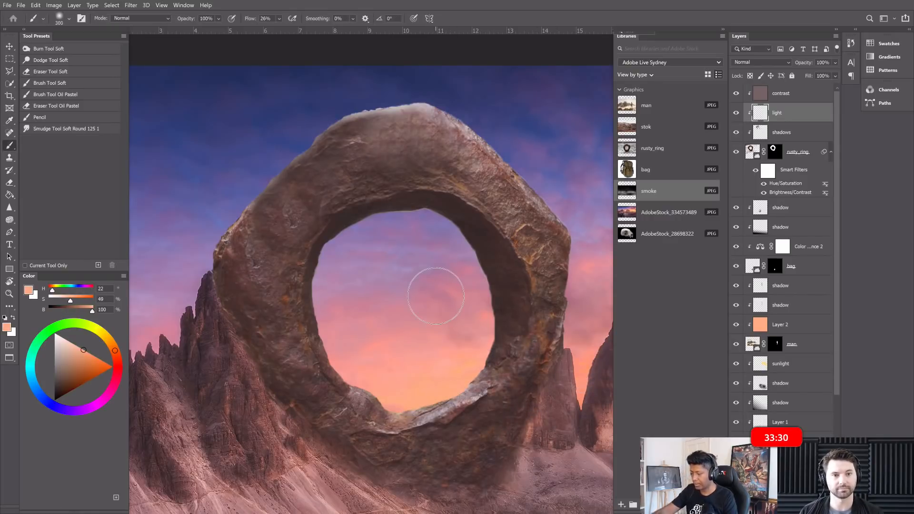
# Set the light layer's blend mode to Soft Light.
pyautogui.hotkey('ctrl', '-')
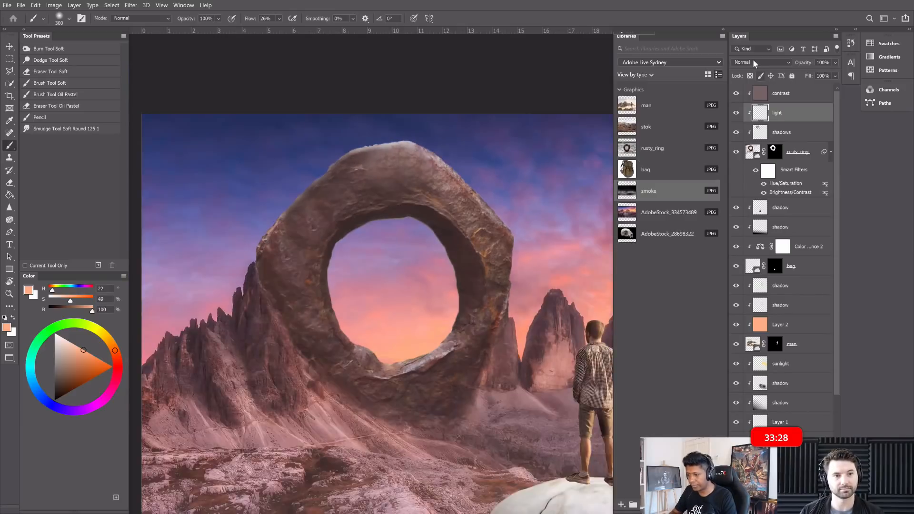
pyautogui.click(757, 63)
pyautogui.click(756, 184)
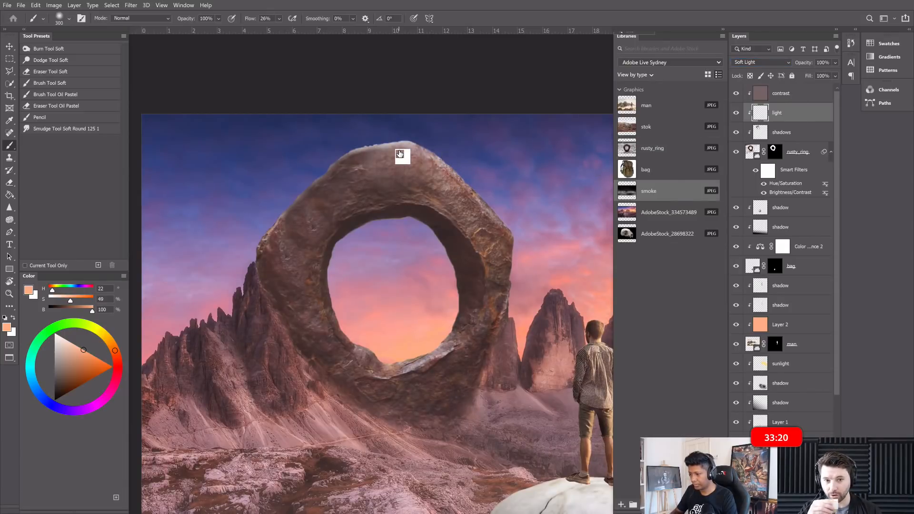
# Add a layer mask to the shadows layer and mask back the ring's top shading with a 300 px soft black brush.
pyautogui.hotkey('alt', '[')
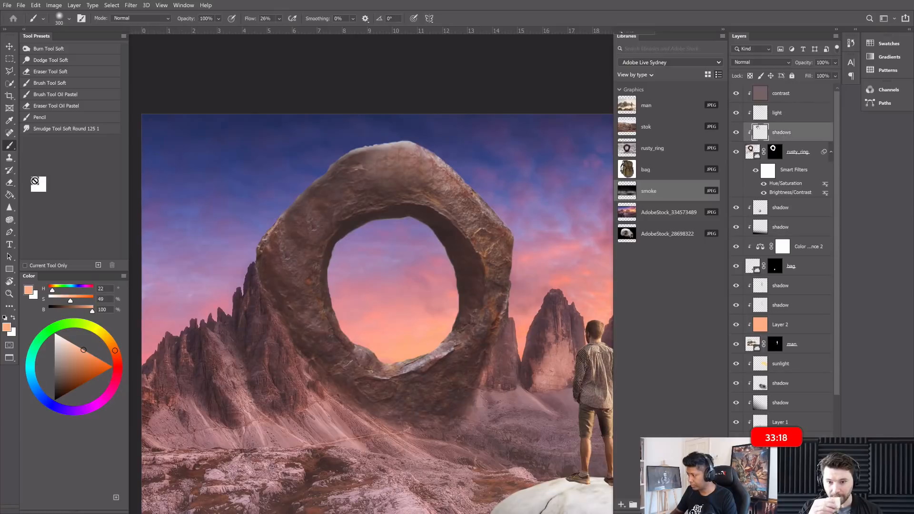
pyautogui.click(3, 183)
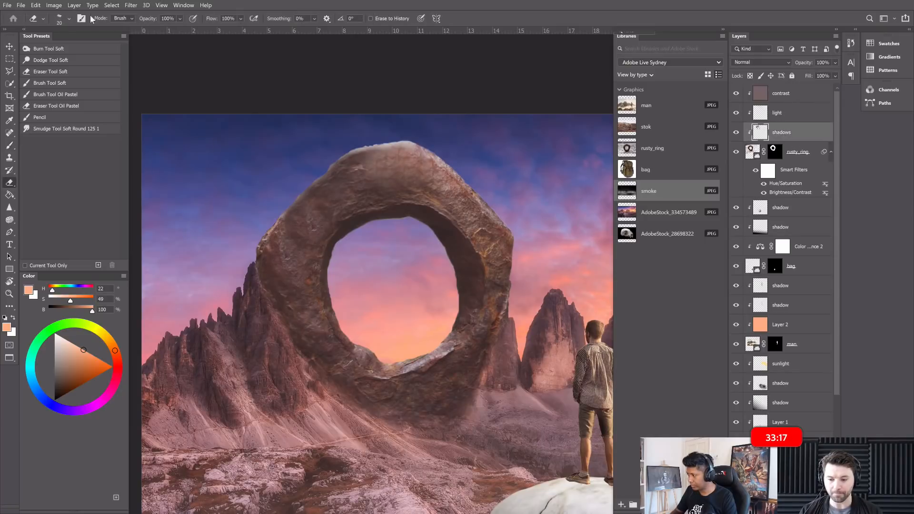
pyautogui.click(60, 86)
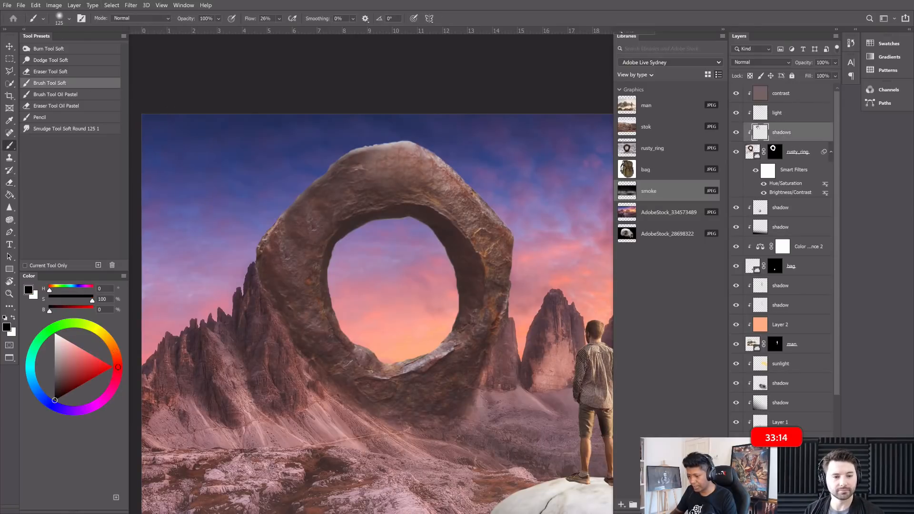
pyautogui.click(771, 506)
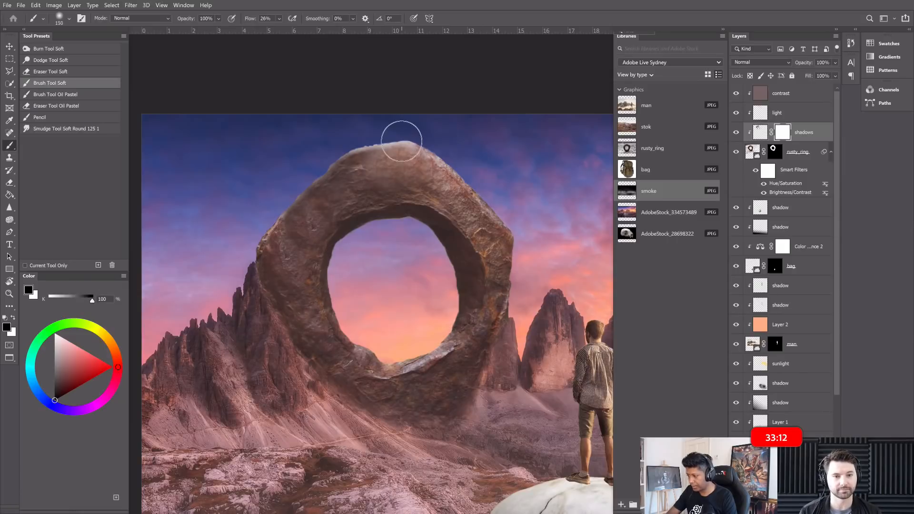
pyautogui.press(']')
pyautogui.press(']')
pyautogui.press(']')
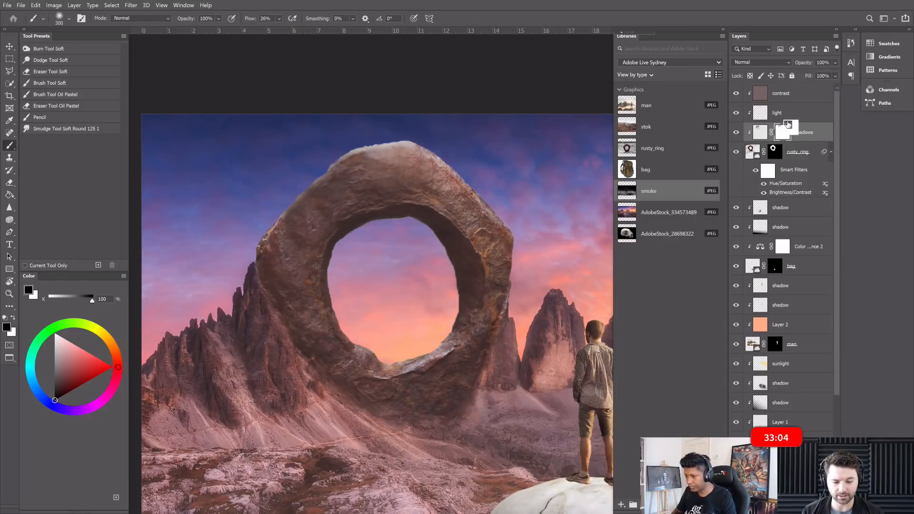
# Paint soft pale-yellow light (H 48, S 34, B 95) along the ring's upper and right-hand rim on the light layer.
pyautogui.hotkey('alt', ']')
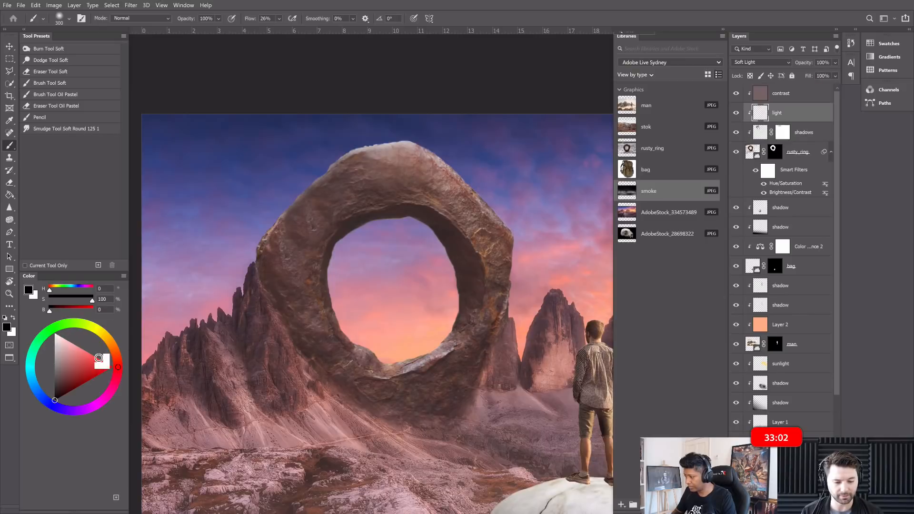
pyautogui.click(104, 335)
pyautogui.moveTo(79, 367); pyautogui.dragTo(73, 347)
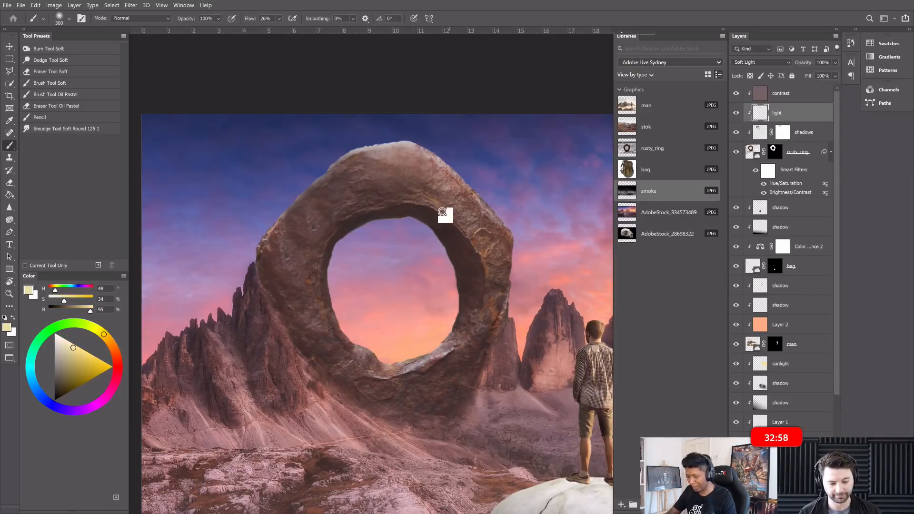
pyautogui.press('[')
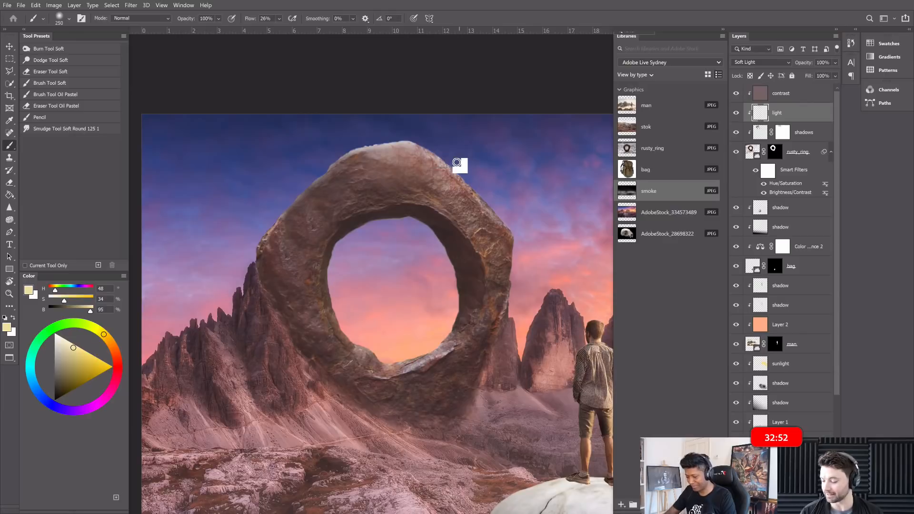
pyautogui.press(']')
pyautogui.press(']')
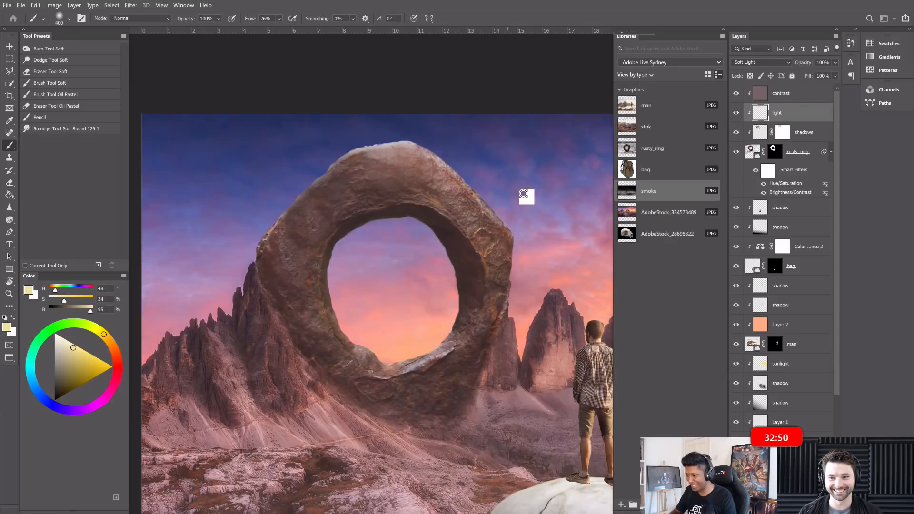
pyautogui.press('[')
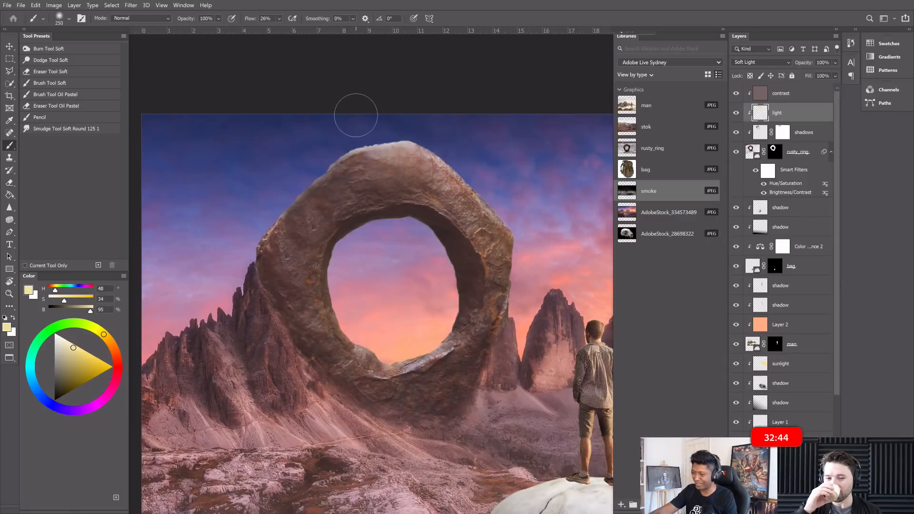
# Set the contrast of the rusty_ring layer's Brightness/Contrast smart filter to 15.
pyautogui.hotkey('ctrl', '-')
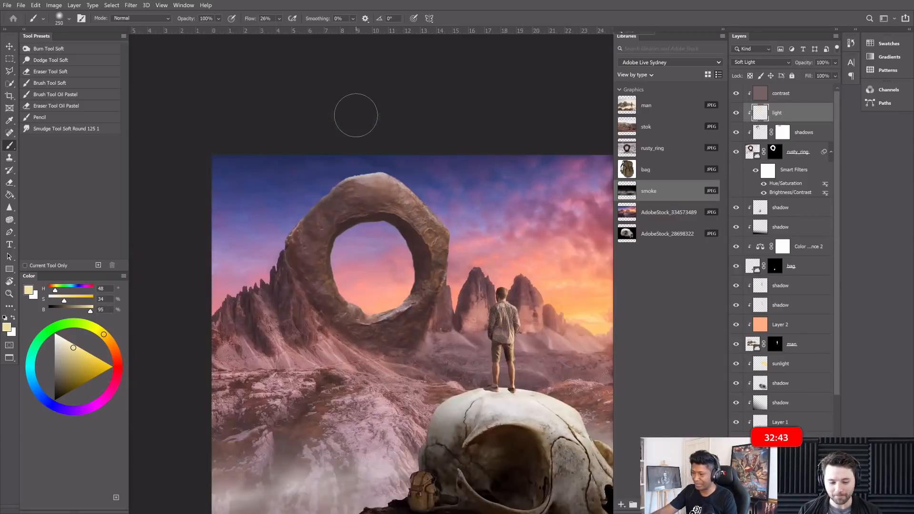
pyautogui.click(761, 136)
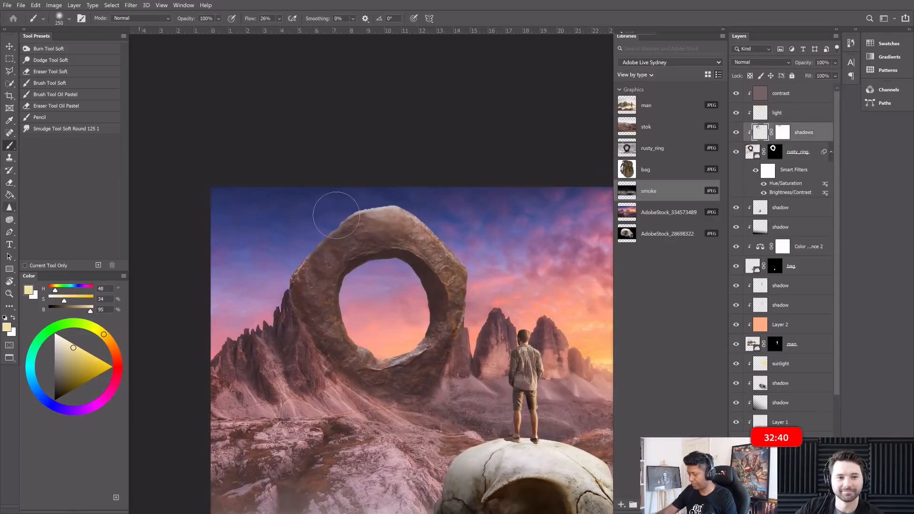
pyautogui.hotkey('ctrl', '-')
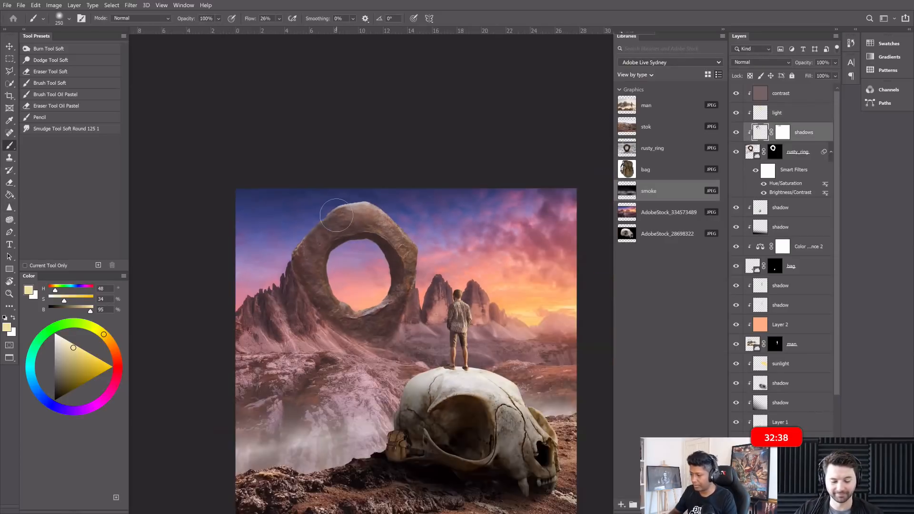
pyautogui.hotkey('ctrl', '+')
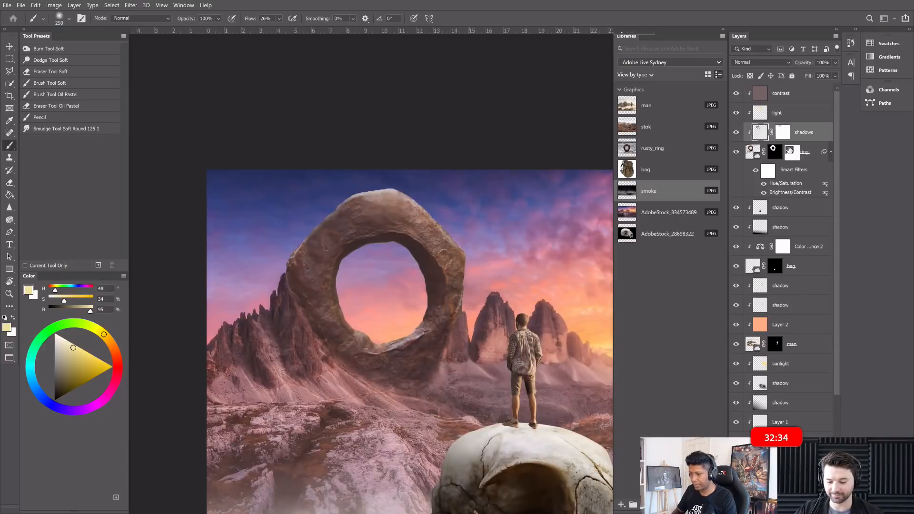
pyautogui.hotkey('ctrl', '+')
pyautogui.moveTo(766, 167); pyautogui.dragTo(783, 196)
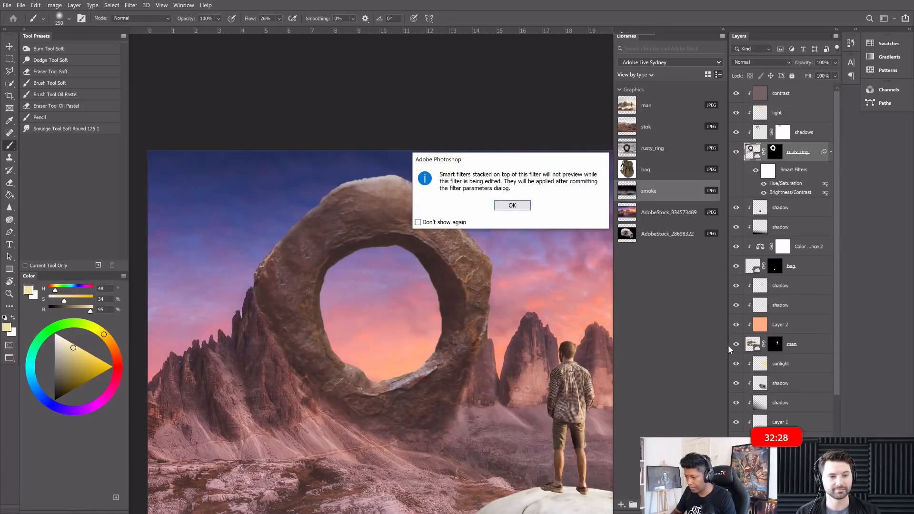
pyautogui.press('Return')
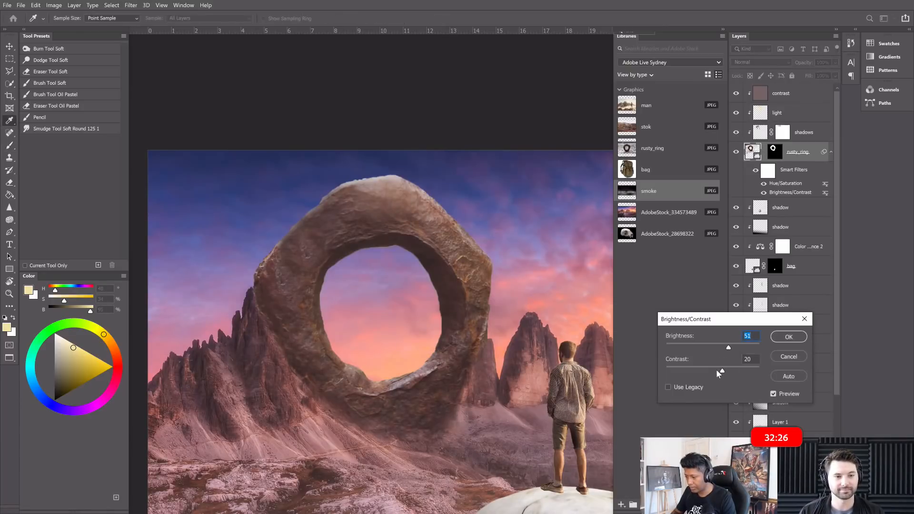
pyautogui.moveTo(718, 370); pyautogui.dragTo(720, 371)
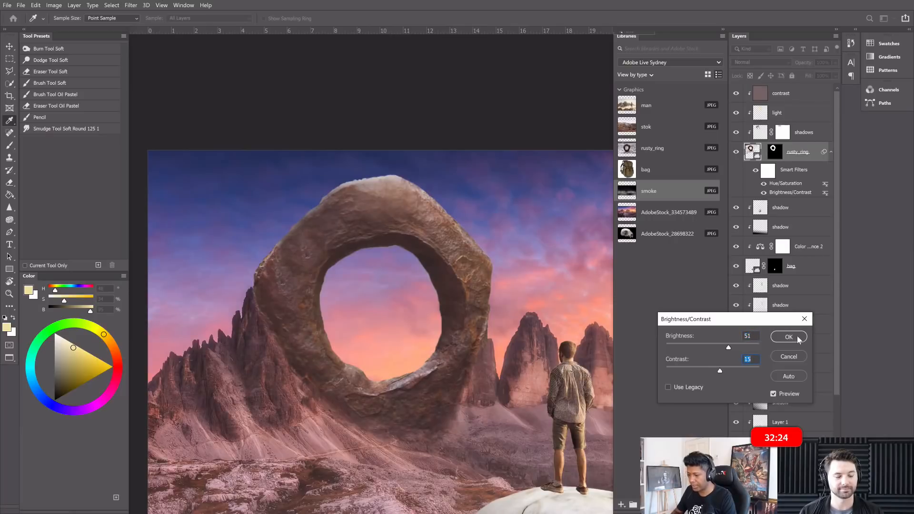
pyautogui.press('Return')
pyautogui.press('b')
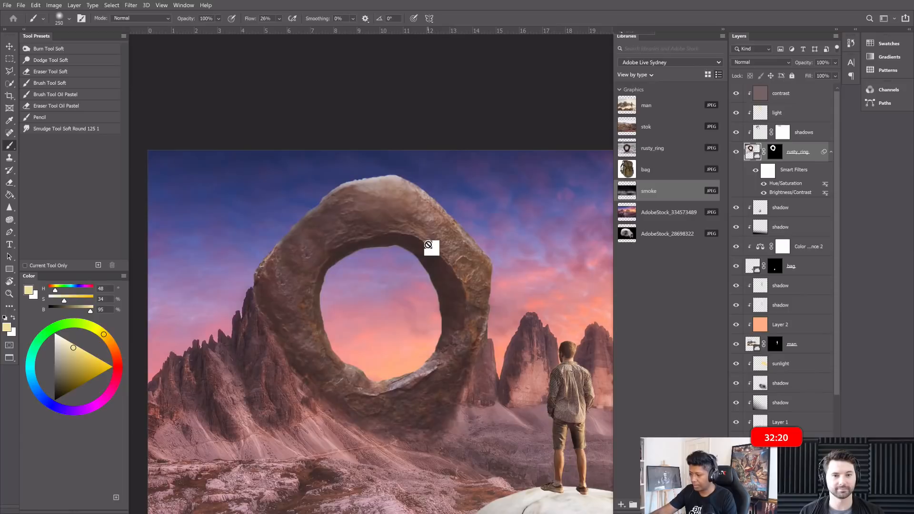
pyautogui.hotkey('ctrl', '-')
pyautogui.hotkey('ctrl', '-')
pyautogui.hotkey('ctrl', '+')
pyautogui.hotkey('ctrl', '+')
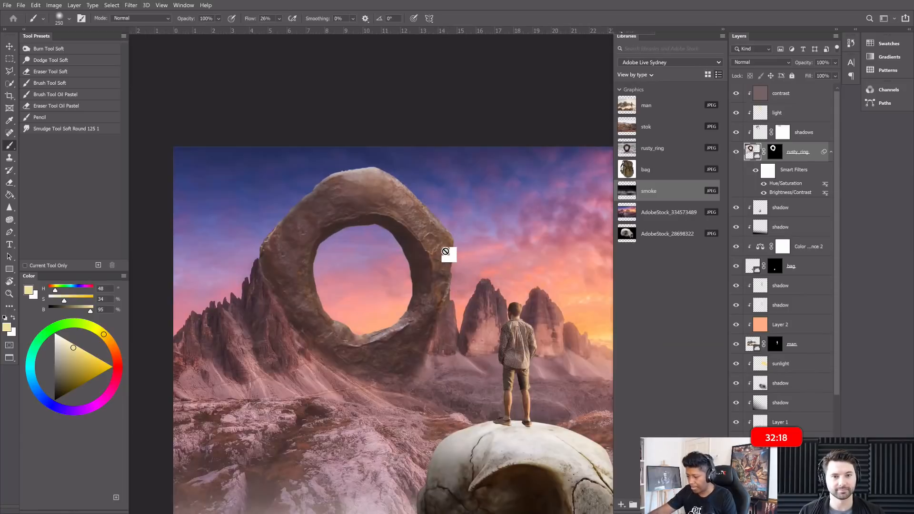
pyautogui.hotkey('ctrl', '-')
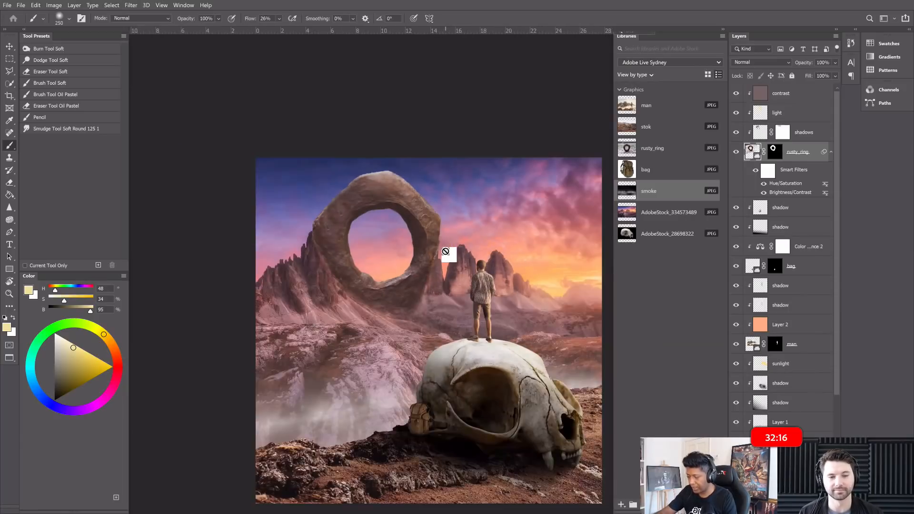
# Create a new layer directly above the skull's sunlight layer and clip it to the skull.
pyautogui.click(10, 49)
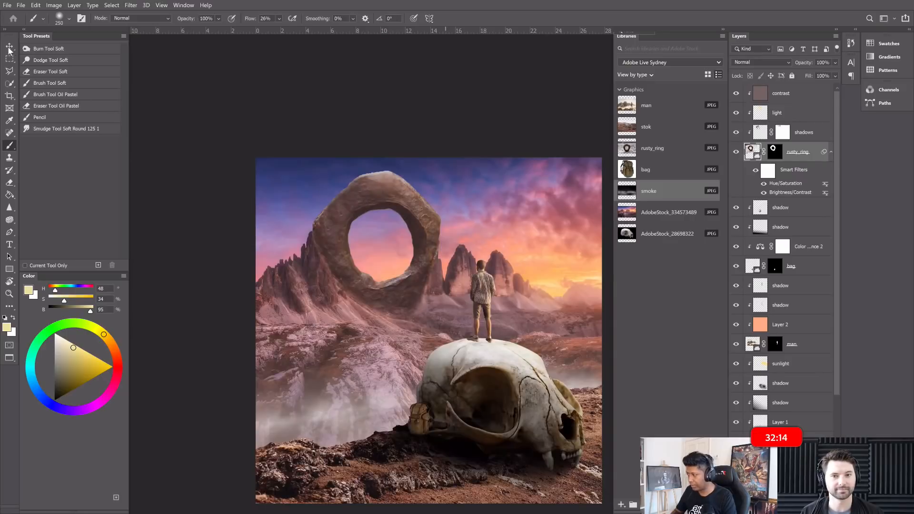
pyautogui.hotkey('ctrl', '+')
pyautogui.click(804, 383)
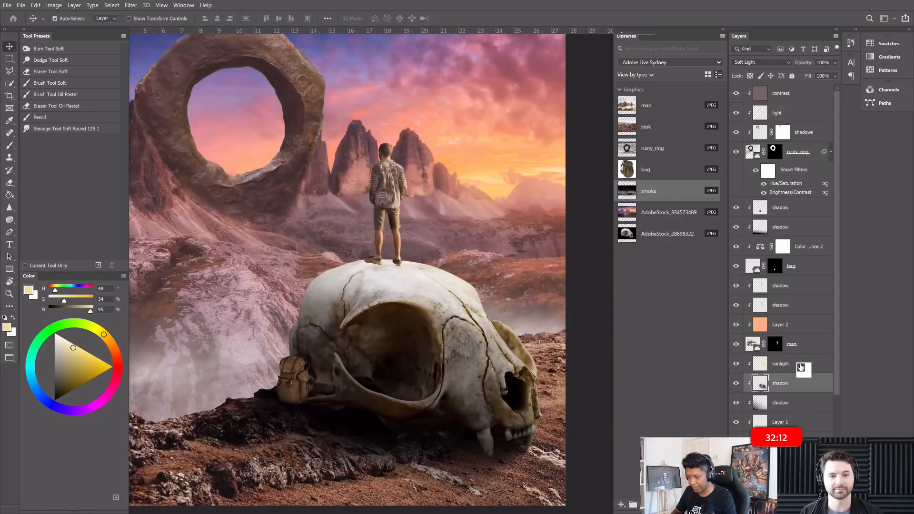
pyautogui.click(801, 367)
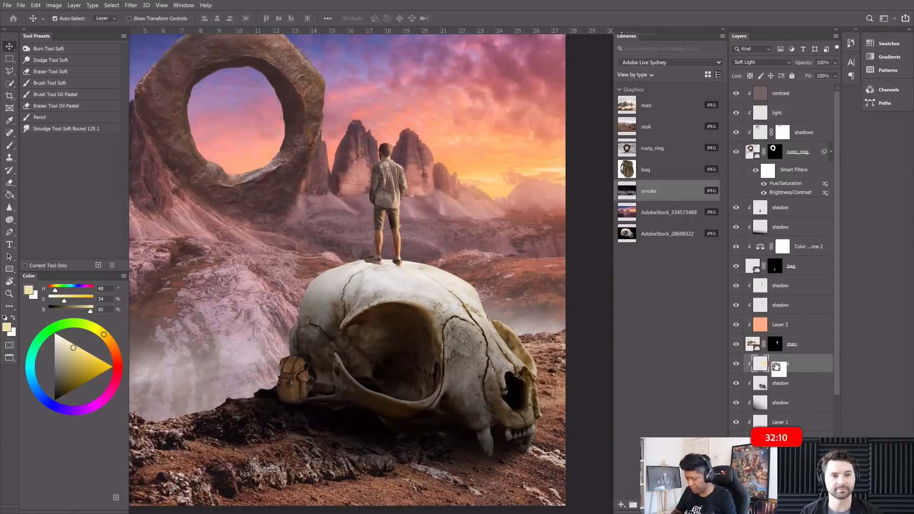
pyautogui.hotkey('ctrl', 'alt', 'shift', 'n')
pyautogui.keyDown('alt'); pyautogui.click(780, 369); pyautogui.keyUp('alt')
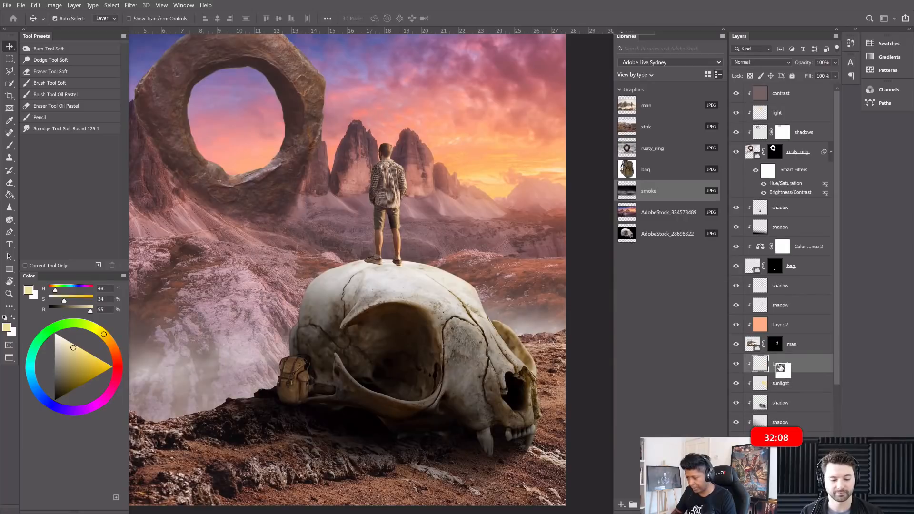
# Set the new clipped layer's blend mode to Color Dodge.
pyautogui.doubleClick(780, 364)
pyautogui.write('d')
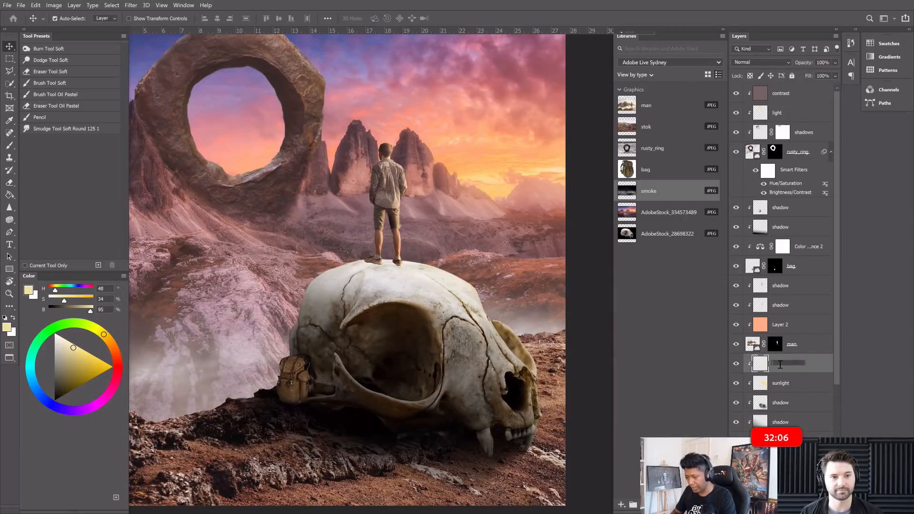
pyautogui.click(771, 62)
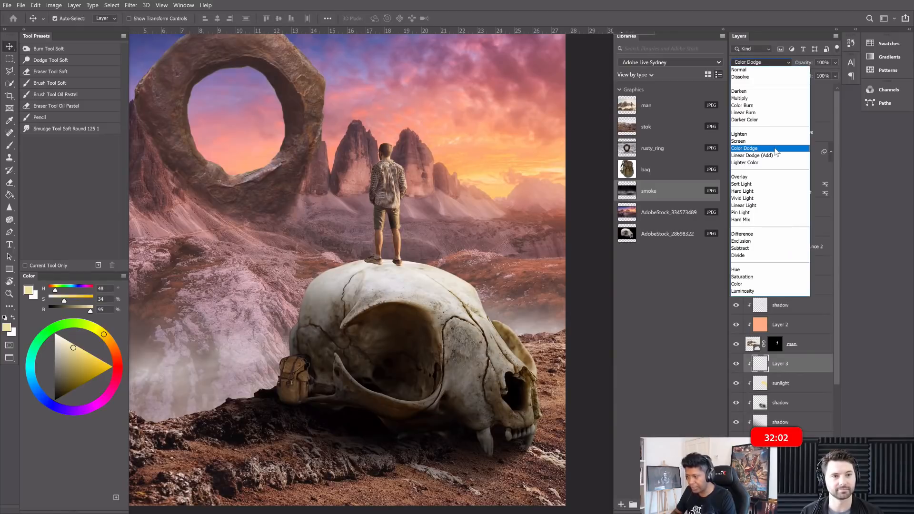
pyautogui.click(776, 152)
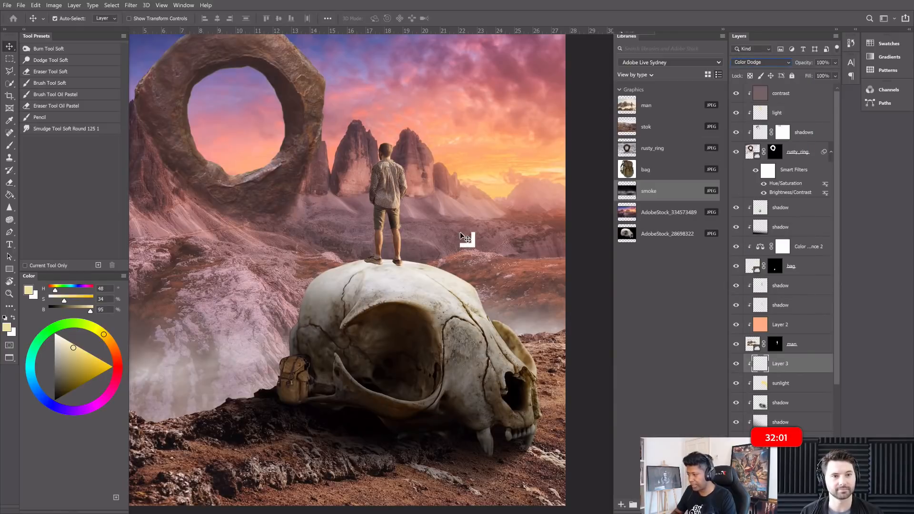
# Brush soft pale-yellow highlights along the skull's sunlit right side on Layer 3, reducing the brush to 45 px for finer areas.
pyautogui.click(9, 146)
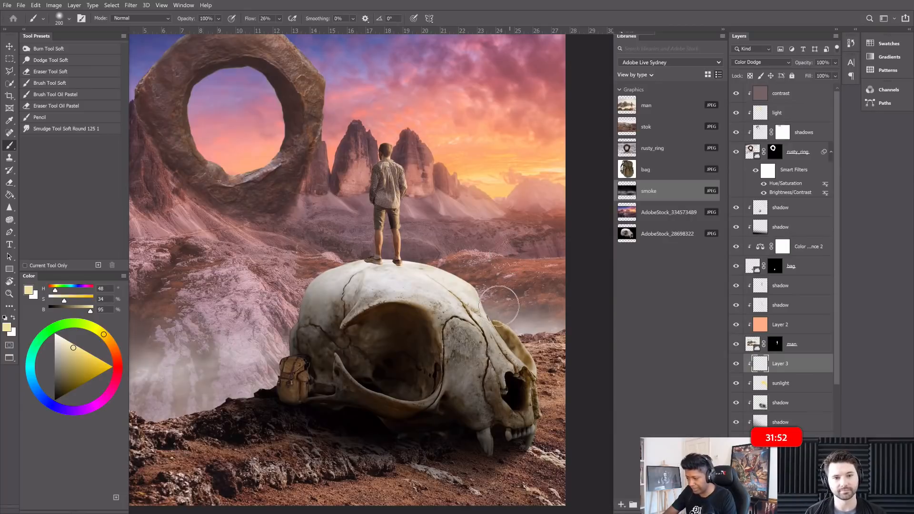
pyautogui.scroll(2, 499, 304)
pyautogui.press('[')
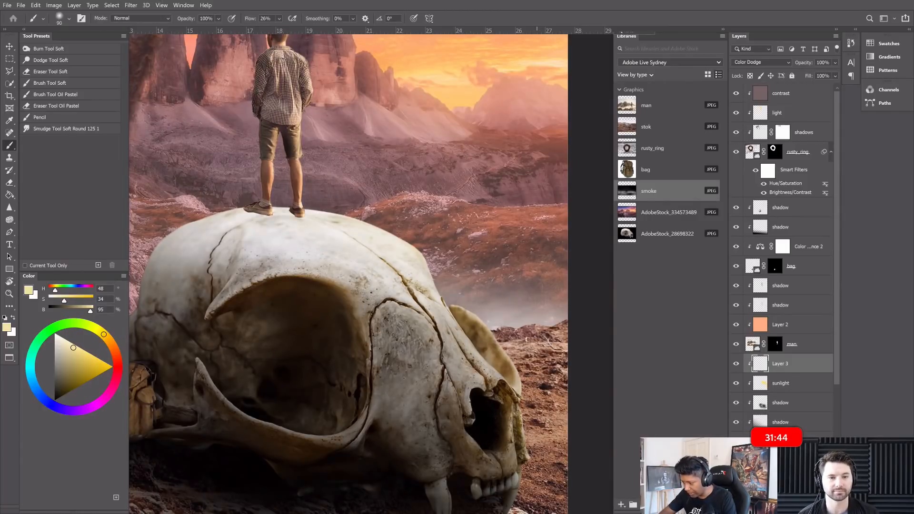
pyautogui.scroll(3, 481, 400)
pyautogui.press('[')
pyautogui.press('[')
pyautogui.press('[')
pyautogui.press('[')
pyautogui.press('[')
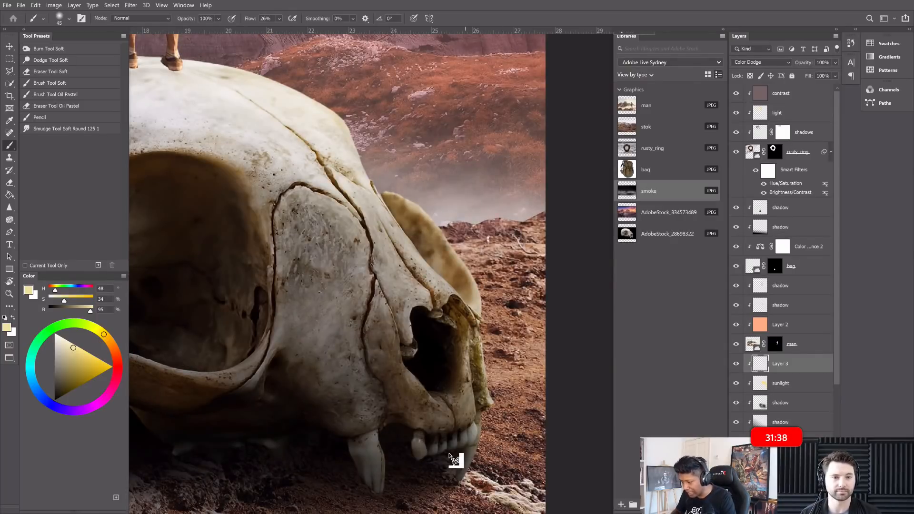
# Outline the skull's snout with a polygonal selection, brush pale-yellow light inside its front edge at 80 px, and deselect.
pyautogui.click(473, 423)
pyautogui.click(476, 411)
pyautogui.click(464, 277)
pyautogui.click(404, 208)
pyautogui.doubleClick(268, 400)
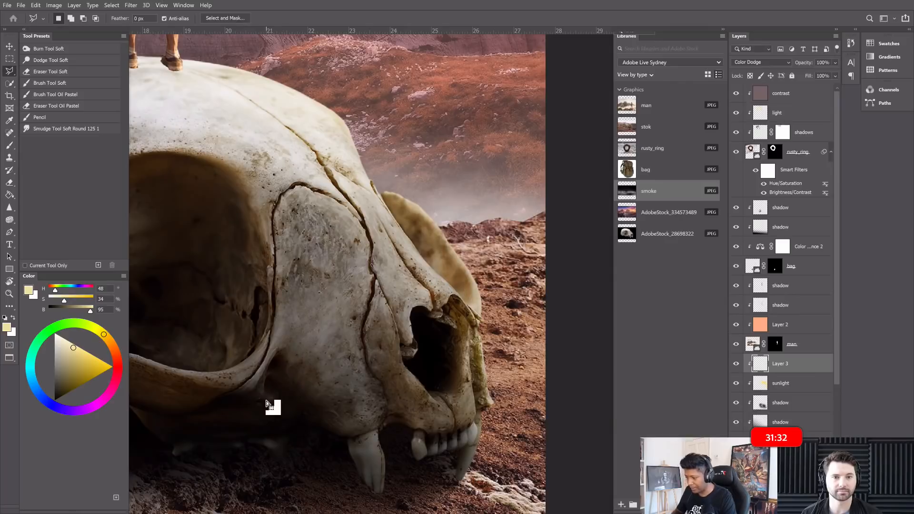
pyautogui.press('b')
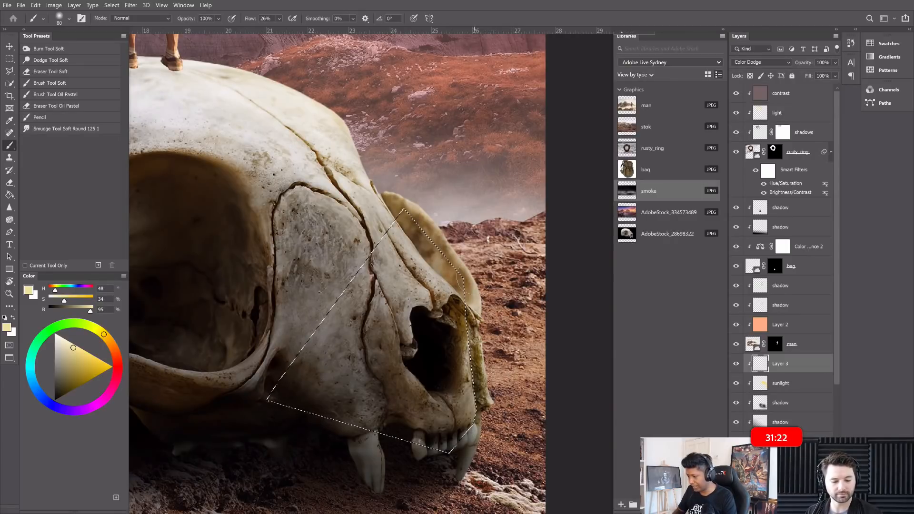
pyautogui.hotkey('ctrl', 'd')
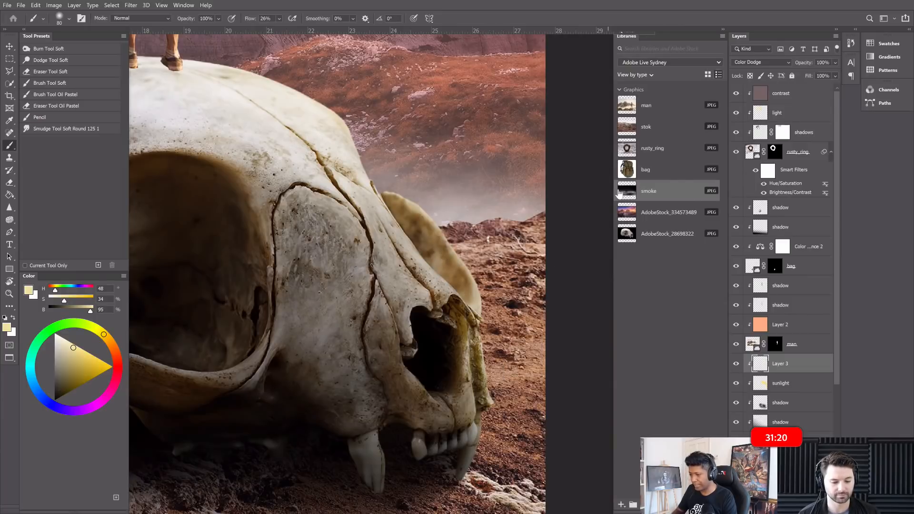
# Toggle Layer 3's visibility to compare the skull with and without the painted highlights.
pyautogui.click(734, 365)
pyautogui.click(735, 365)
pyautogui.click(734, 365)
pyautogui.click(735, 365)
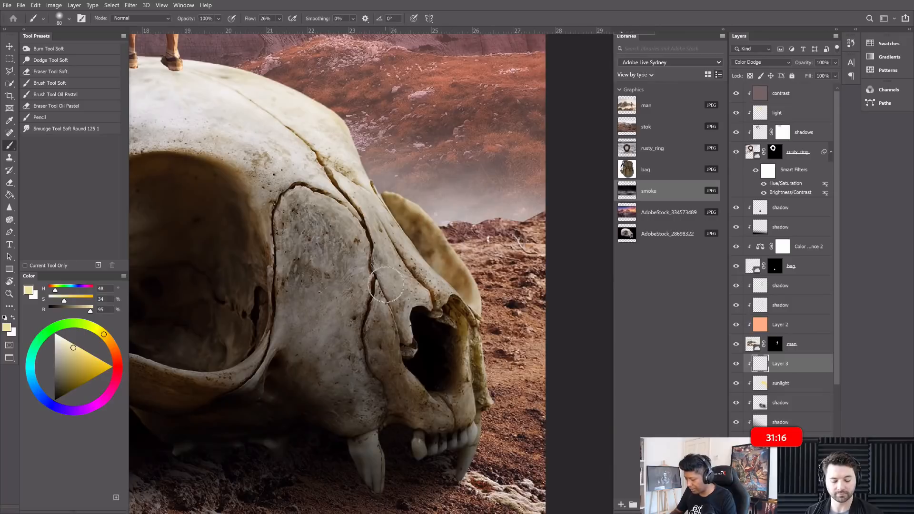
# Soften the highlights around the skull's snout on Layer 3 with the Eraser Tool Soft preset enlarged to 80 px.
pyautogui.press('e')
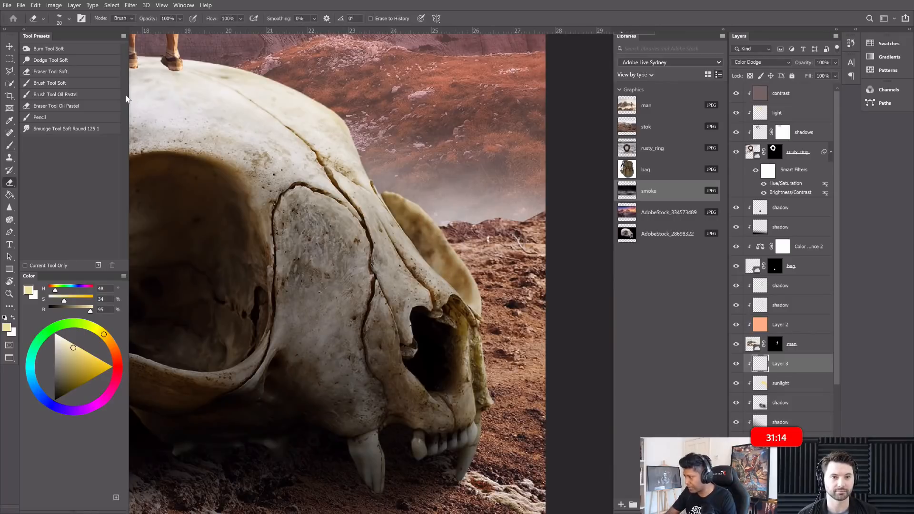
pyautogui.click(64, 84)
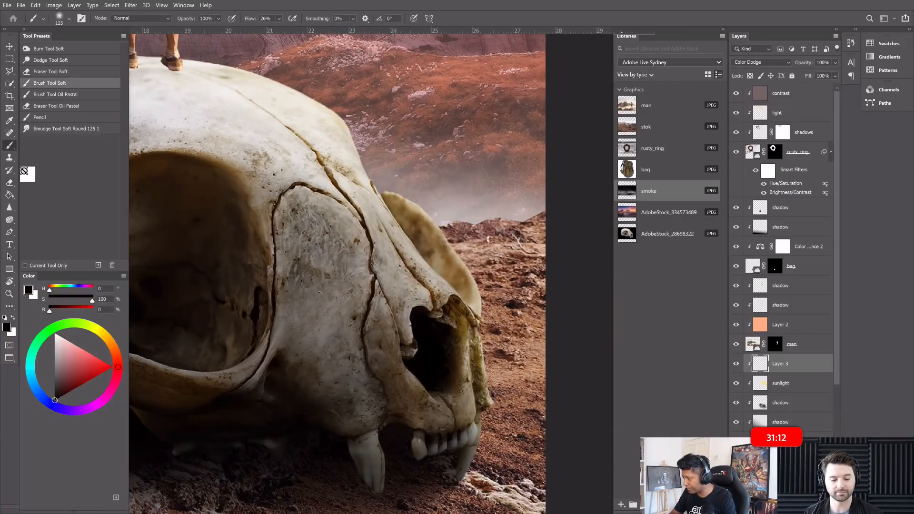
pyautogui.press('e')
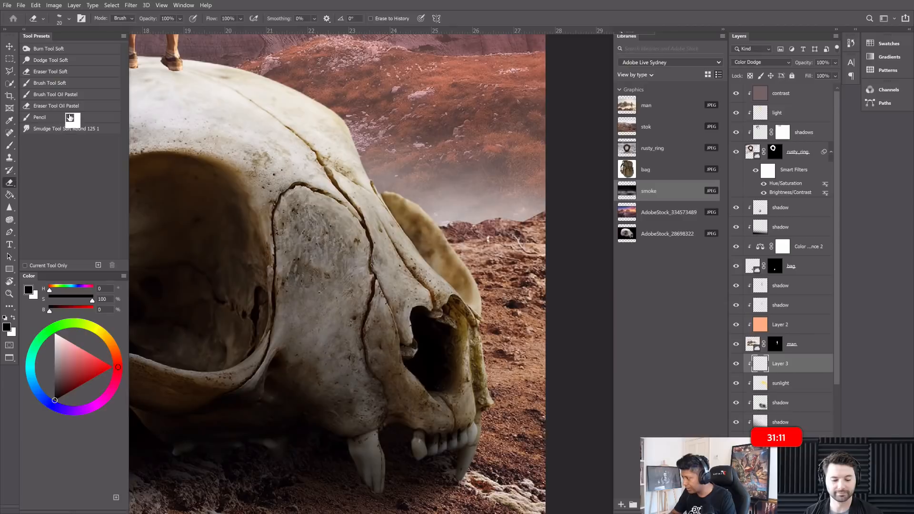
pyautogui.click(56, 71)
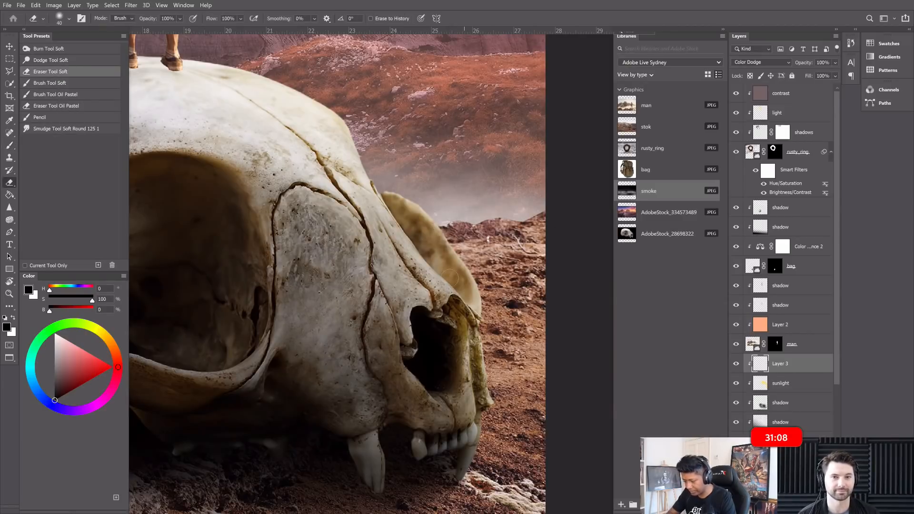
pyautogui.press(']')
pyautogui.press(']')
pyautogui.press(']')
pyautogui.press(']')
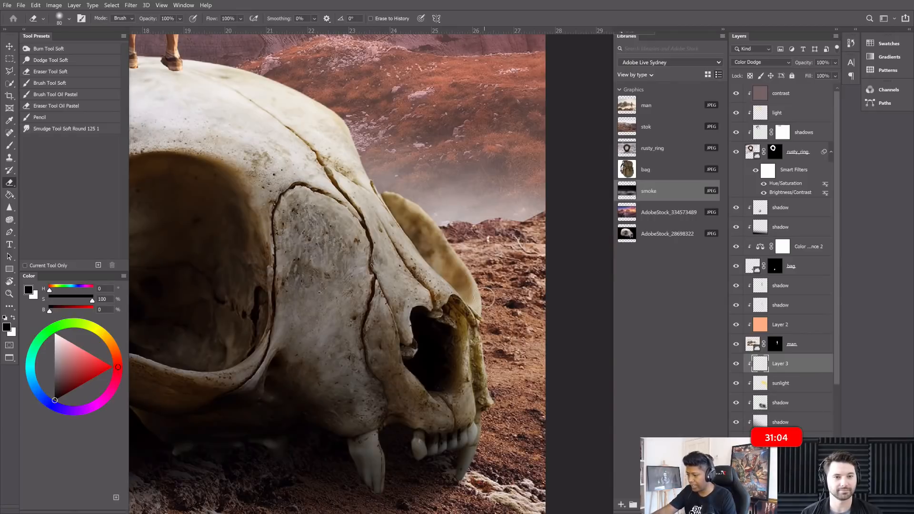
# Add a new layer above the man's shadow layers, rename it color-dodge, and clip it to the man.
pyautogui.scroll(-3, 484, 298)
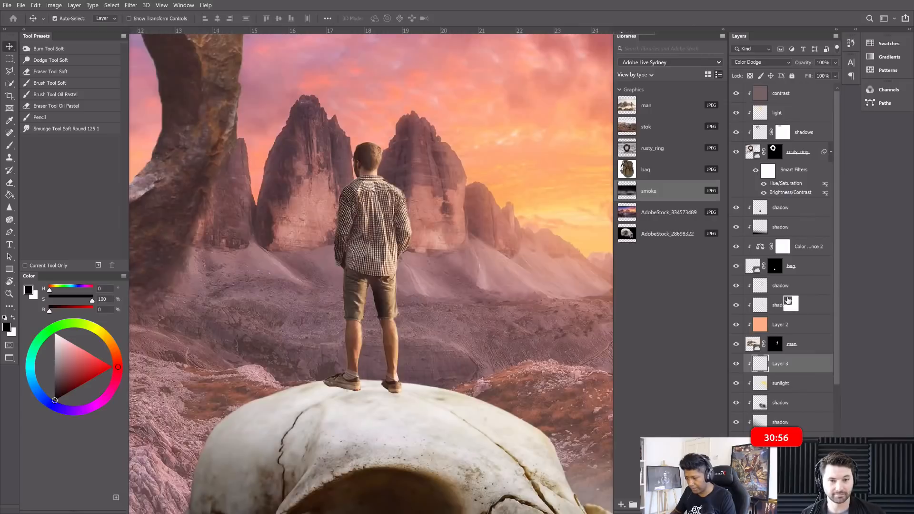
pyautogui.moveTo(791, 303); pyautogui.dragTo(774, 287)
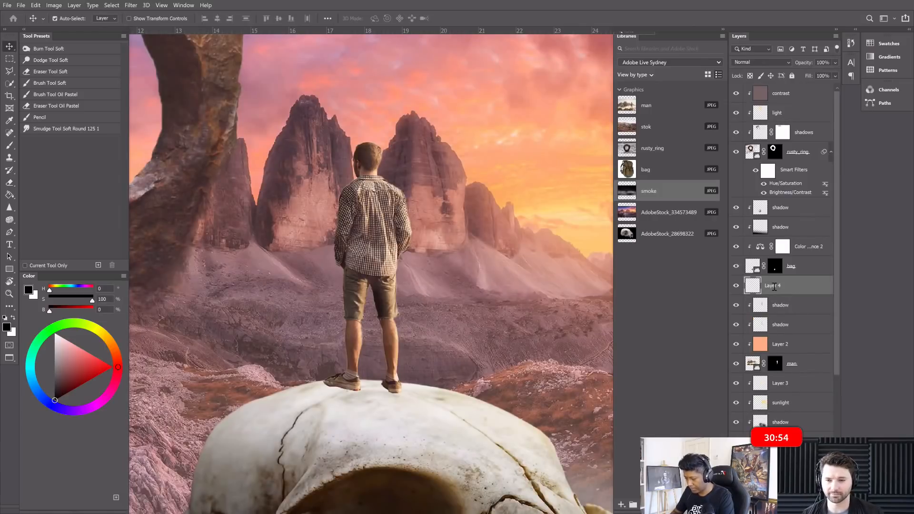
pyautogui.doubleClick(774, 286)
pyautogui.write('col')
pyautogui.write('or-dodge')
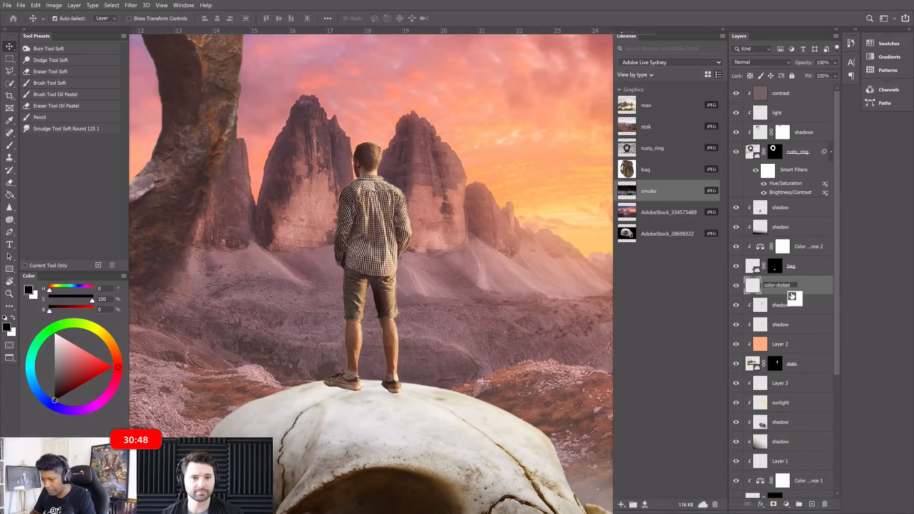
pyautogui.press('Return')
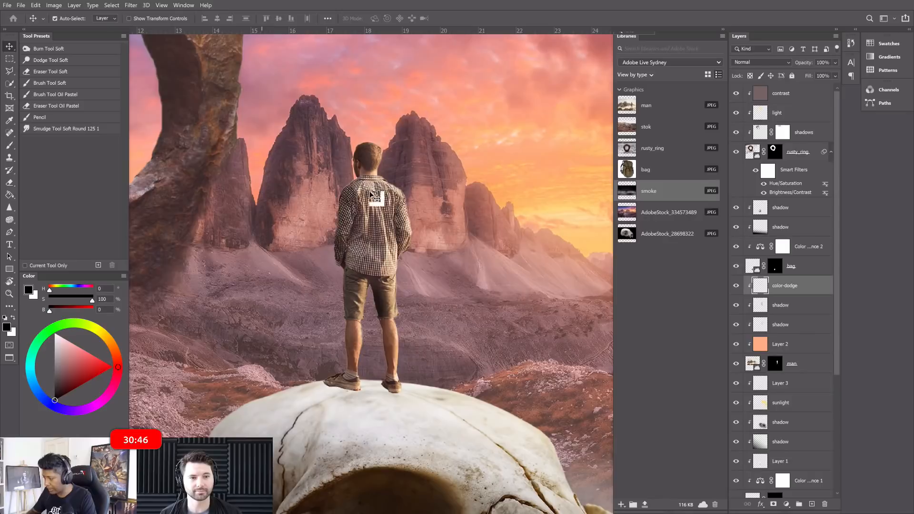
# Choose a very pale yellow brush colour with hue 64, saturation 9 and brightness 100.
pyautogui.press('b')
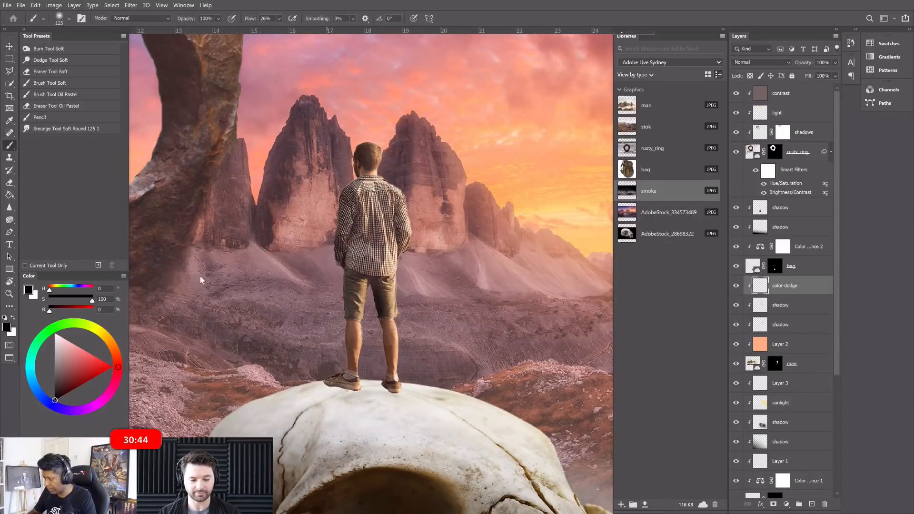
pyautogui.click(94, 327)
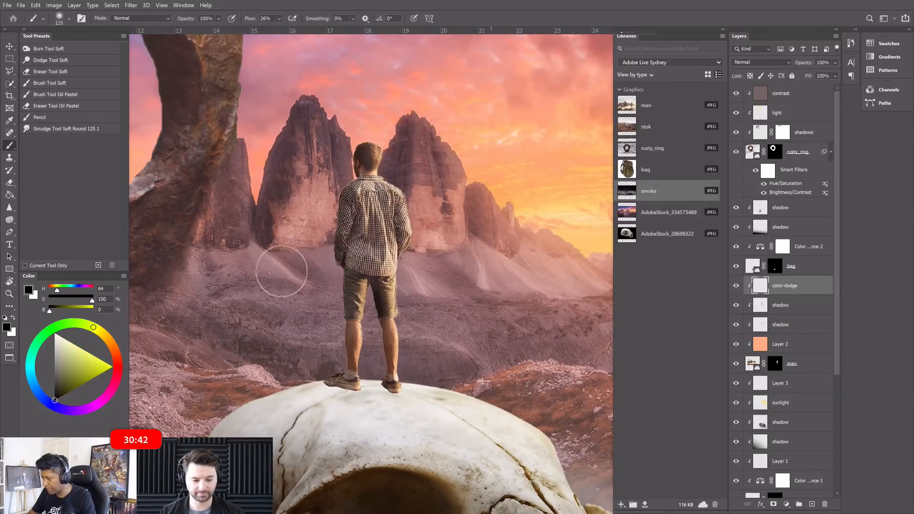
pyautogui.click(63, 339)
pyautogui.moveTo(63, 339); pyautogui.dragTo(60, 334)
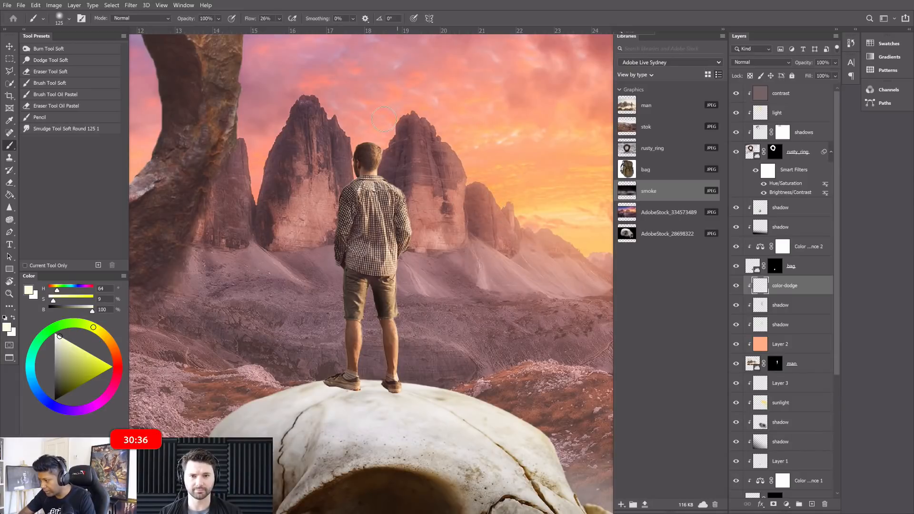
# Brush pale-yellow light along the man's sunlit right side on the color-dodge layer, reducing the brush from 45 to 15 px.
pyautogui.scroll(3, 408, 141)
pyautogui.press('[')
pyautogui.press('[')
pyautogui.press('[')
pyautogui.press('[')
pyautogui.press('[')
pyautogui.press('[')
pyautogui.press('[')
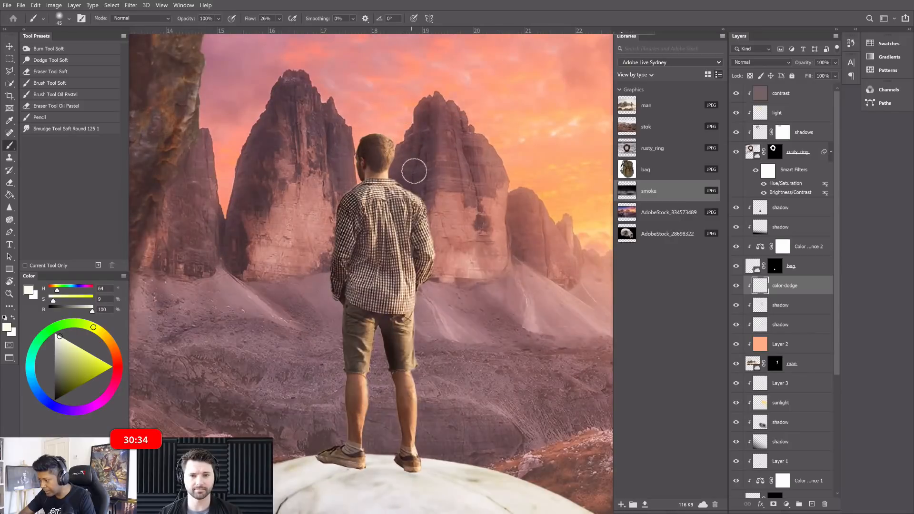
pyautogui.press('[')
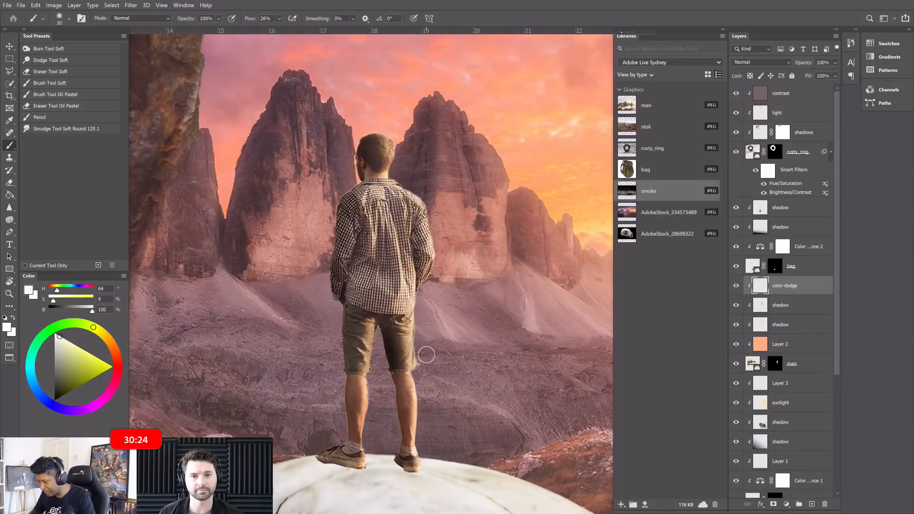
pyautogui.press('[')
pyautogui.press('[')
pyautogui.press('[')
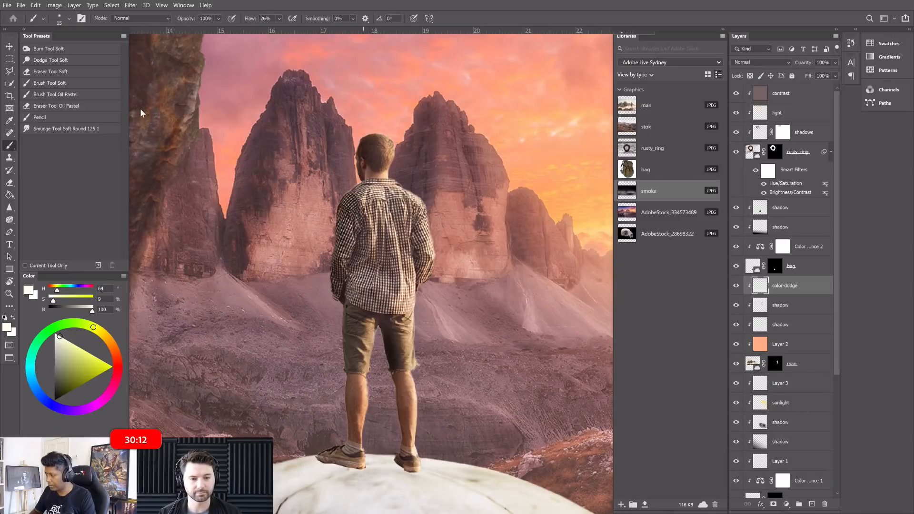
# Set the upper shadow layer clipped to the bag to Soft Light and enlarge the soft brush to 60 px.
pyautogui.hotkey('ctrl', '-')
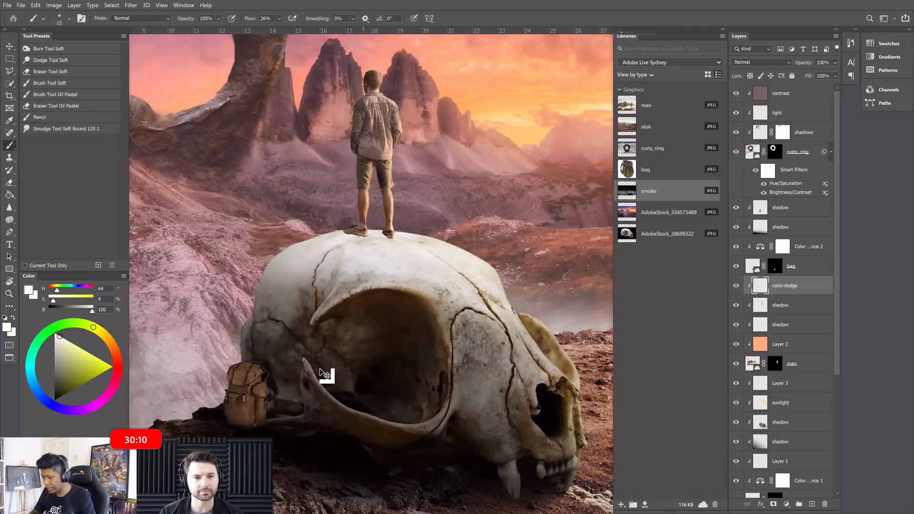
pyautogui.hotkey('ctrl', '+')
pyautogui.press('v')
pyautogui.click(779, 222)
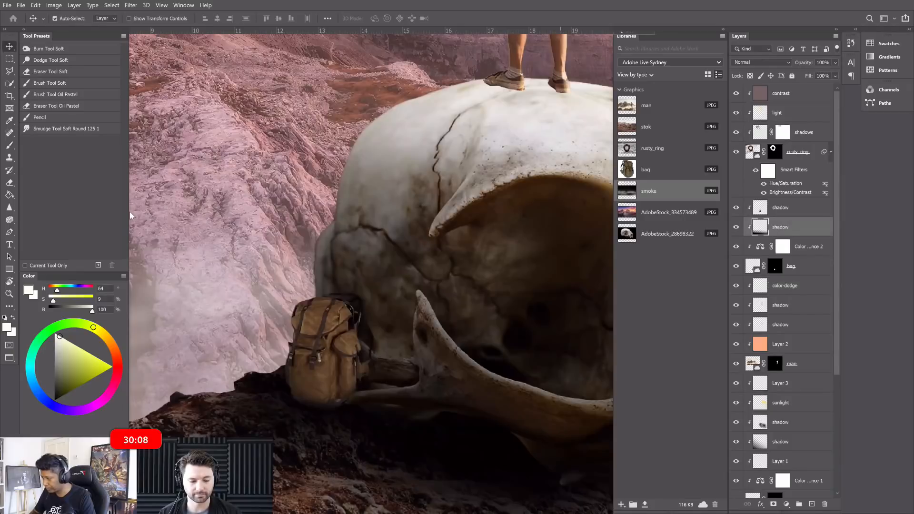
pyautogui.hotkey('alt', ']')
pyautogui.press('b')
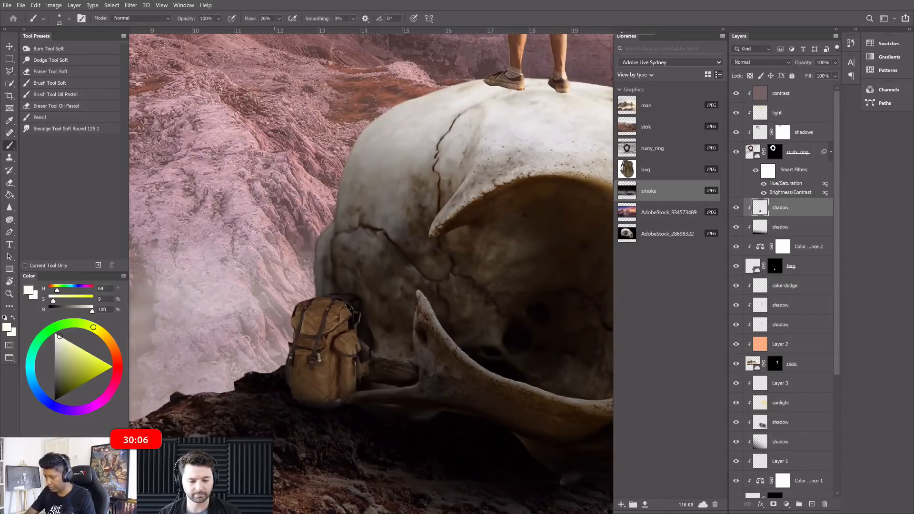
pyautogui.press(']')
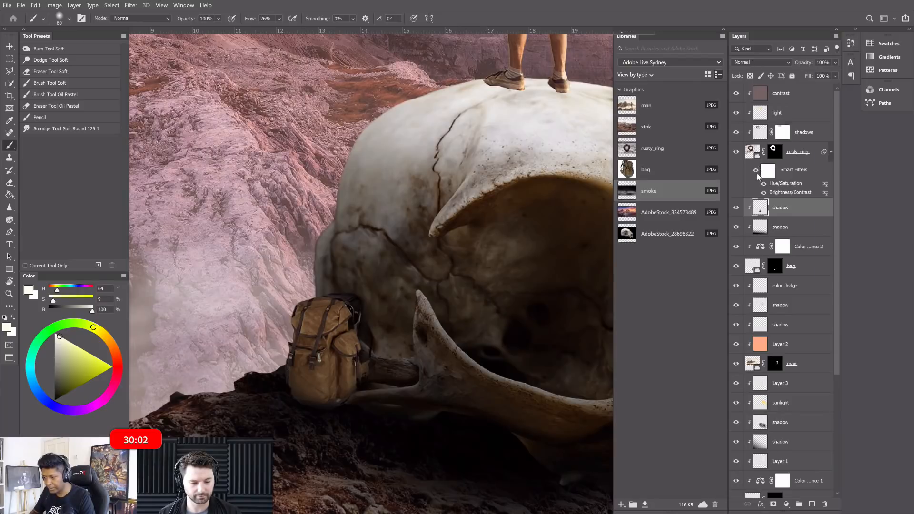
pyautogui.click(762, 62)
pyautogui.click(761, 182)
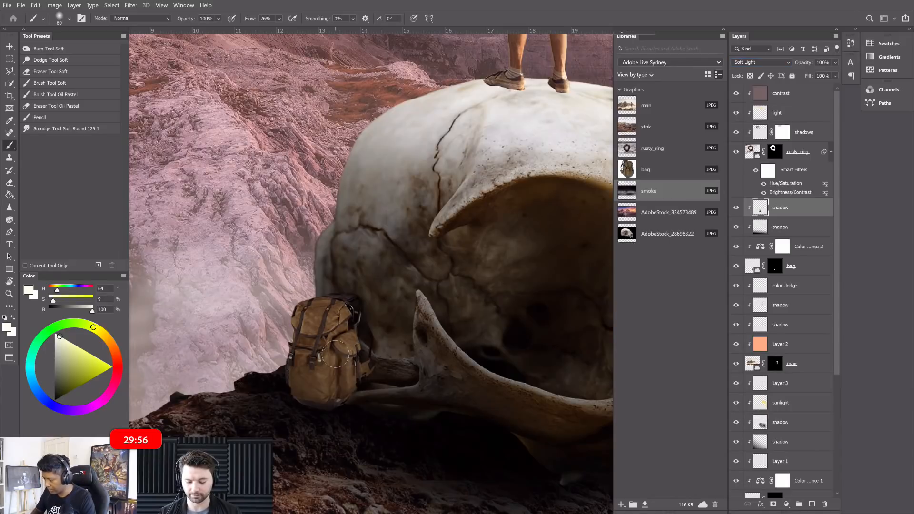
# Reset the colours to the default black and brush soft shadow over the backpack's lower right side at 70 px.
pyautogui.press('d')
pyautogui.press('[')
pyautogui.press('[')
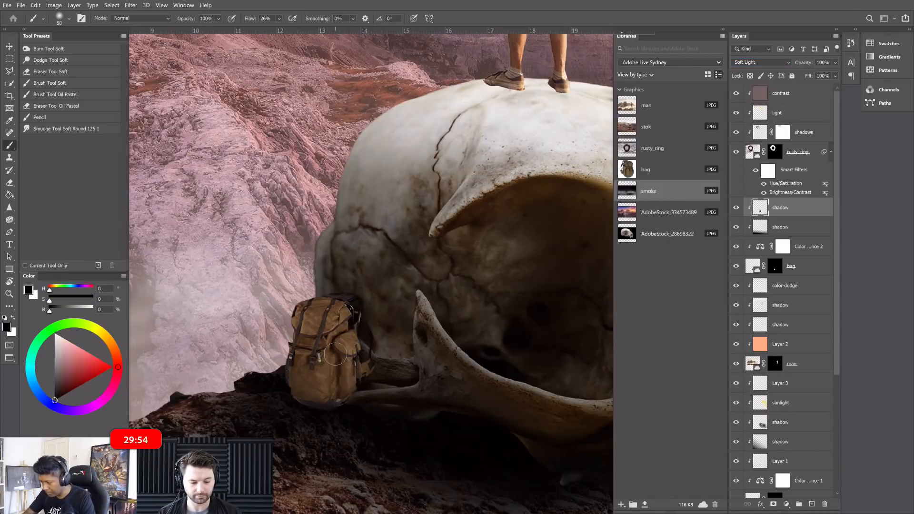
pyautogui.press(']')
pyautogui.press(']')
pyautogui.press(']')
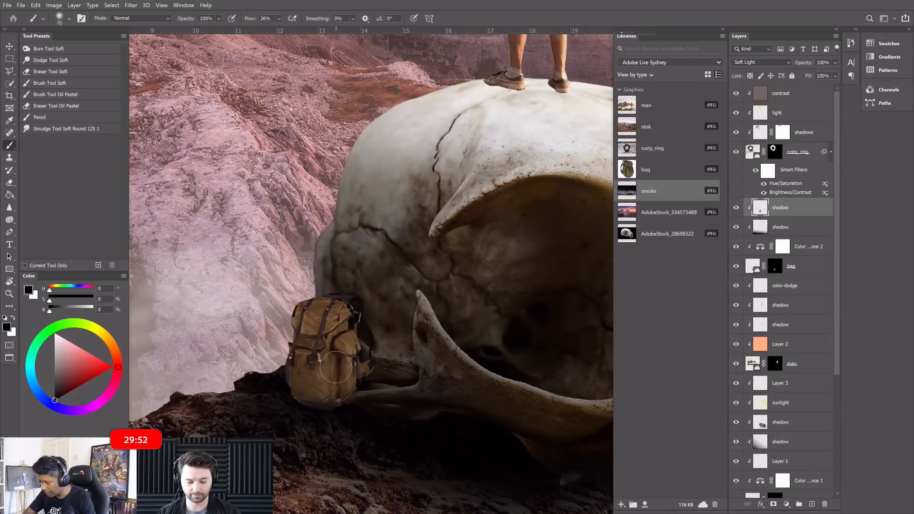
pyautogui.moveTo(337, 389); pyautogui.dragTo(337, 407)
pyautogui.press(']')
pyautogui.press(']')
pyautogui.press(']')
pyautogui.press(']')
pyautogui.press('[')
pyautogui.press('[')
pyautogui.press('[')
pyautogui.press('[')
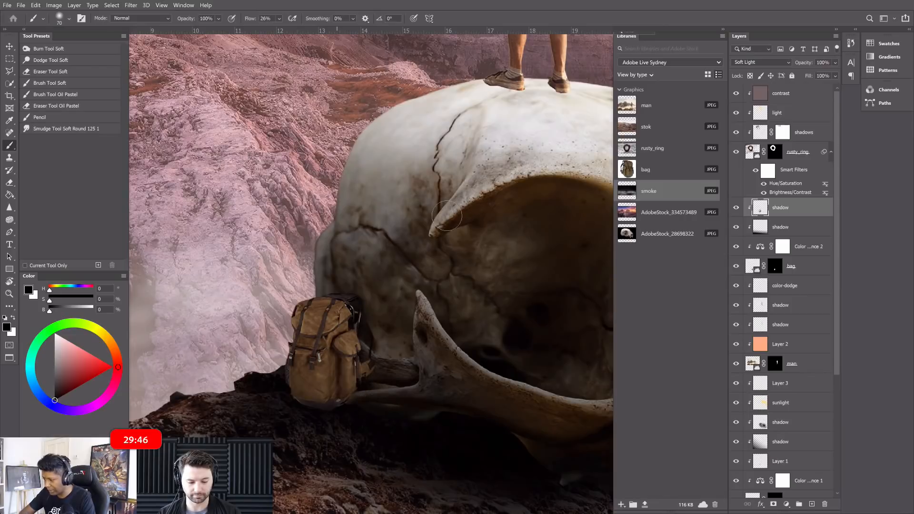
# Brush fine black shadows around the backpack's straps and side pocket, reducing the brush to 9 px.
pyautogui.press('[')
pyautogui.press('[')
pyautogui.press('[')
pyautogui.press('[')
pyautogui.press('[')
pyautogui.scroll(3, 360, 367)
pyautogui.press('[')
pyautogui.press('[')
pyautogui.press('[')
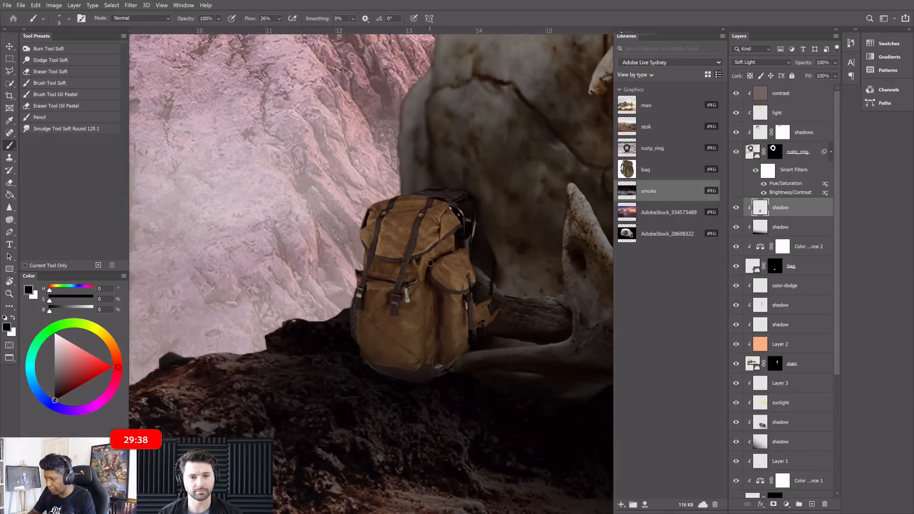
# Deepen the shading along the backpack's edges and base, enlarging the brush from 20 to 35 px.
pyautogui.press(']')
pyautogui.press(']')
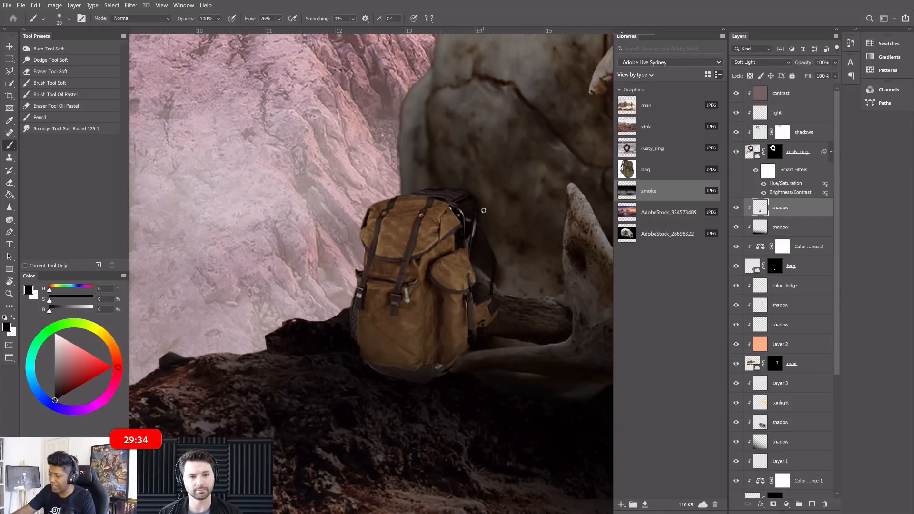
pyautogui.press(']')
pyautogui.press(']')
pyautogui.press(']')
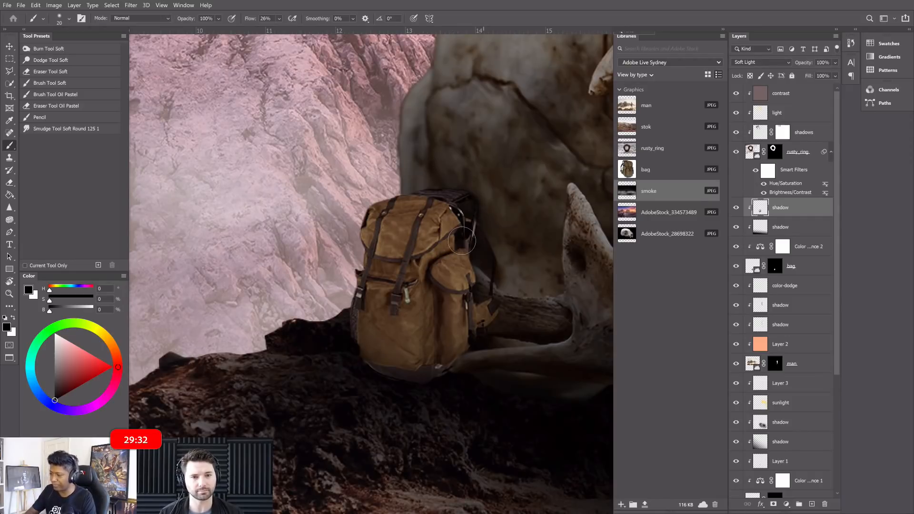
pyautogui.scroll(1, 462, 241)
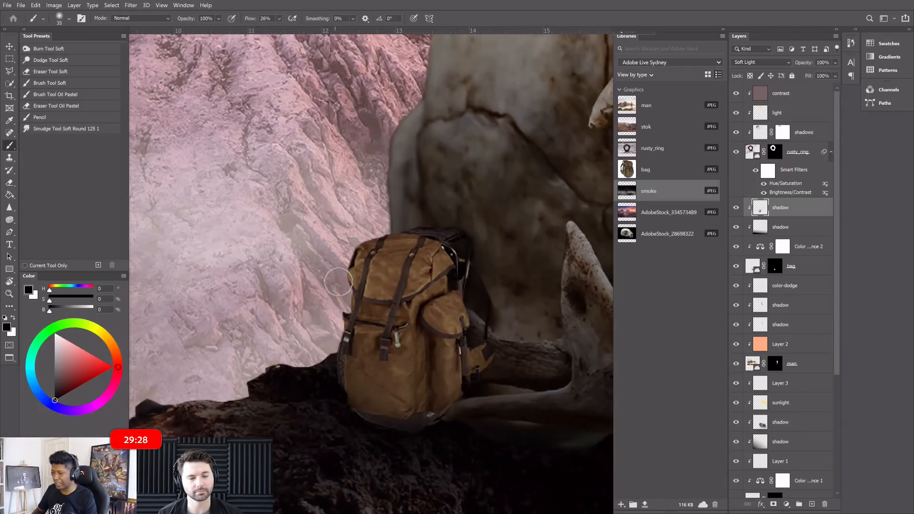
pyautogui.moveTo(357, 434); pyautogui.dragTo(356, 434)
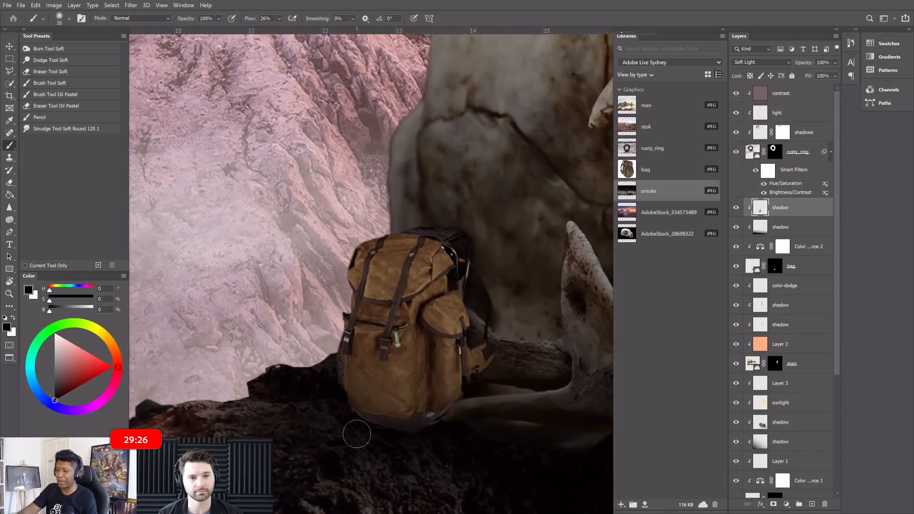
pyautogui.press('[')
pyautogui.press('[')
pyautogui.press('[')
pyautogui.press('[')
pyautogui.press('[')
pyautogui.press('[')
pyautogui.press('[')
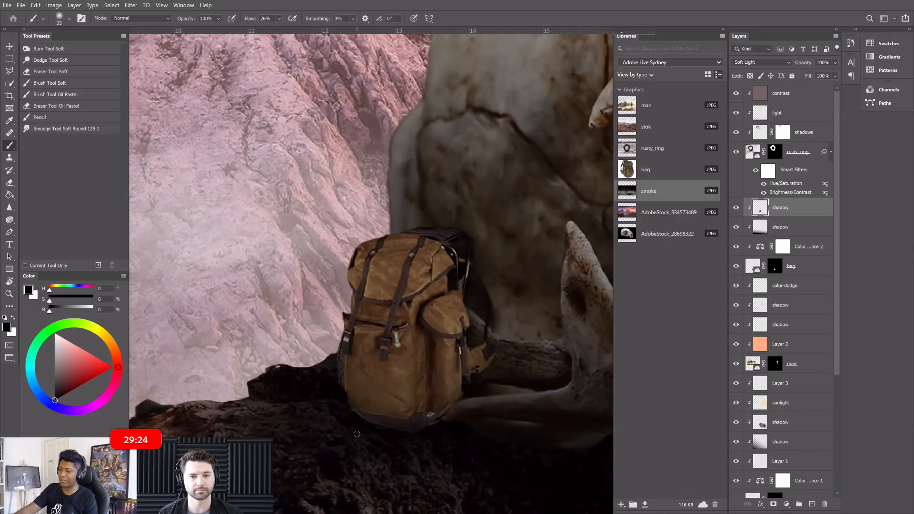
# Select the smoke layer in the image with the Move tool and duplicate it.
pyautogui.hotkey('ctrl', '0')
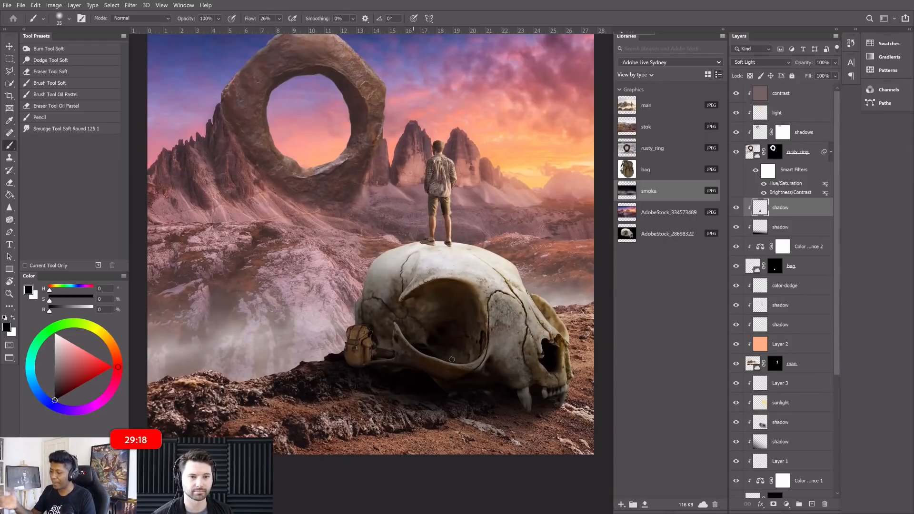
pyautogui.scroll(-2, 452, 359)
pyautogui.scroll(1, 329, 199)
pyautogui.click(9, 47)
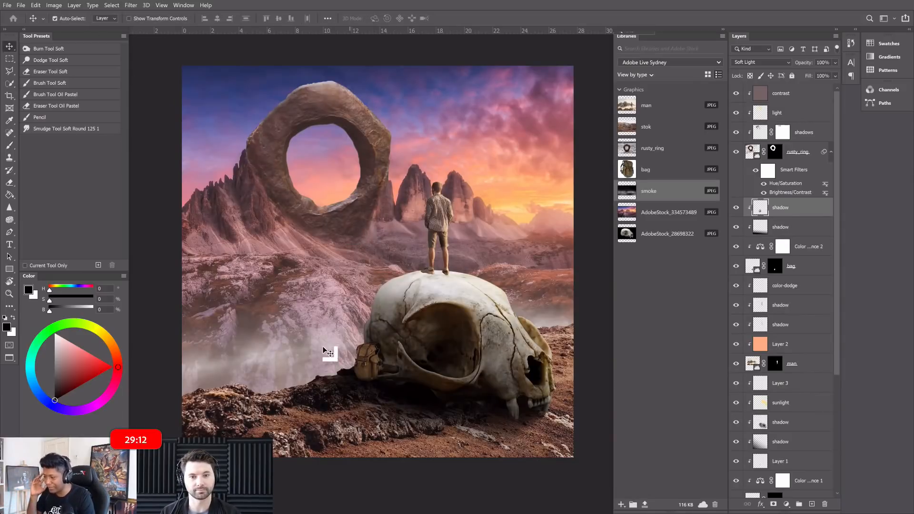
pyautogui.moveTo(409, 307); pyautogui.dragTo(432, 294)
pyautogui.click(353, 281)
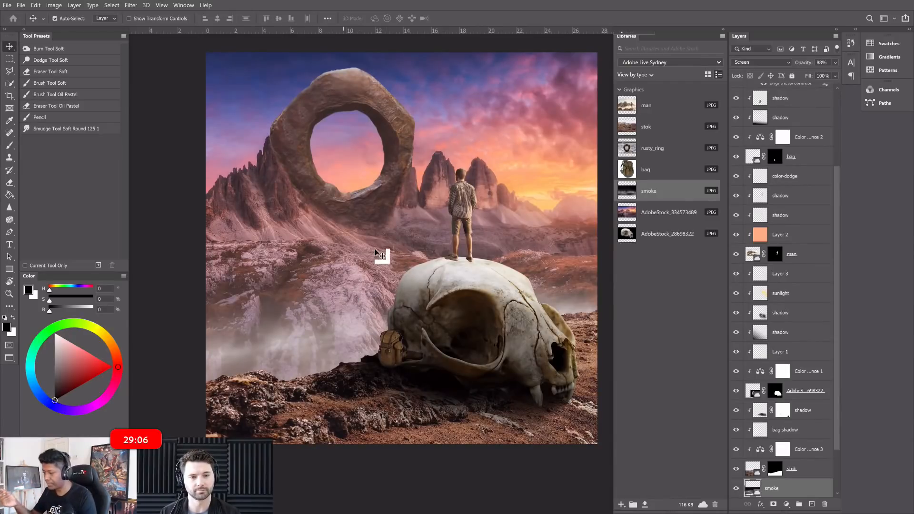
pyautogui.moveTo(587, 360); pyautogui.dragTo(241, 279)
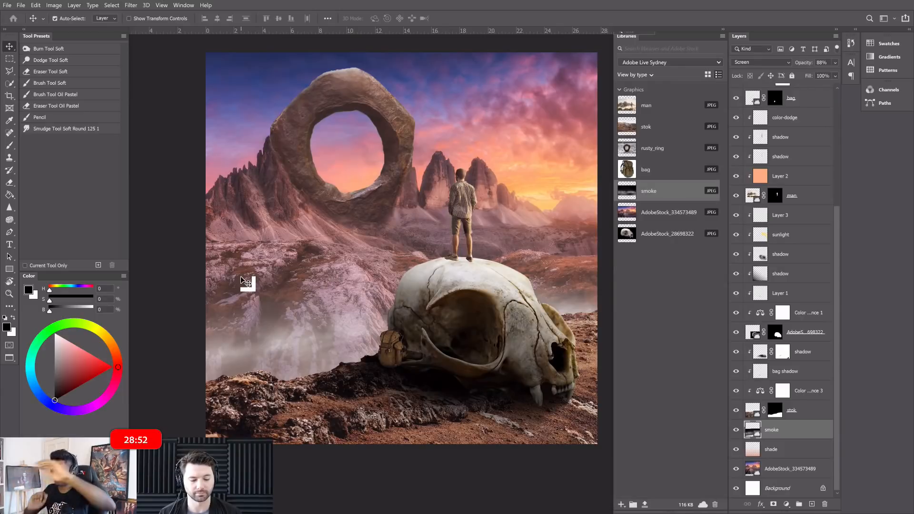
pyautogui.moveTo(240, 279); pyautogui.dragTo(814, 433)
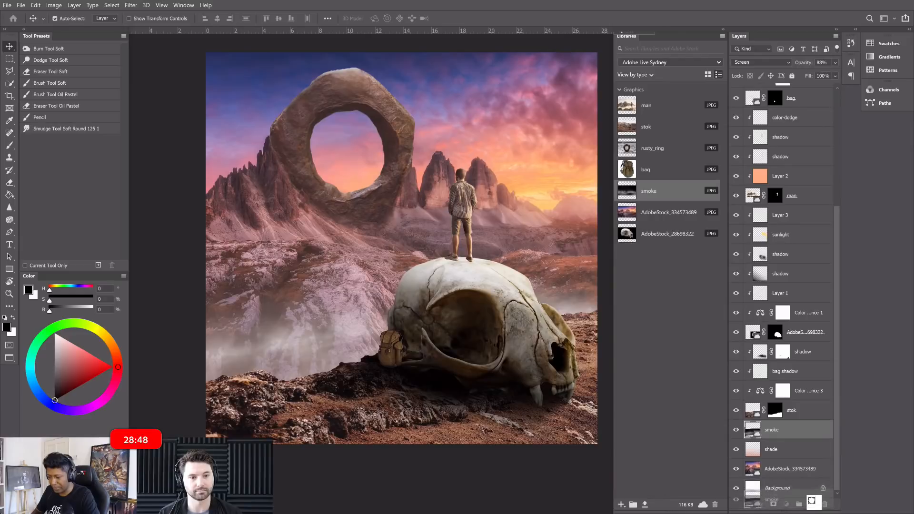
# Flip the smoke copy horizontally with Free Transform and move it up behind the man and the base of the ring.
pyautogui.hotkey('ctrl', 't')
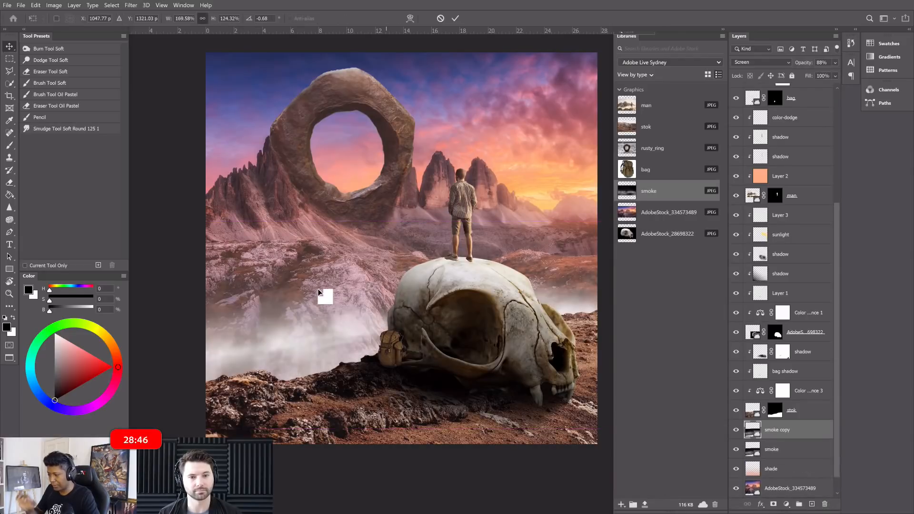
pyautogui.rightClick(318, 289)
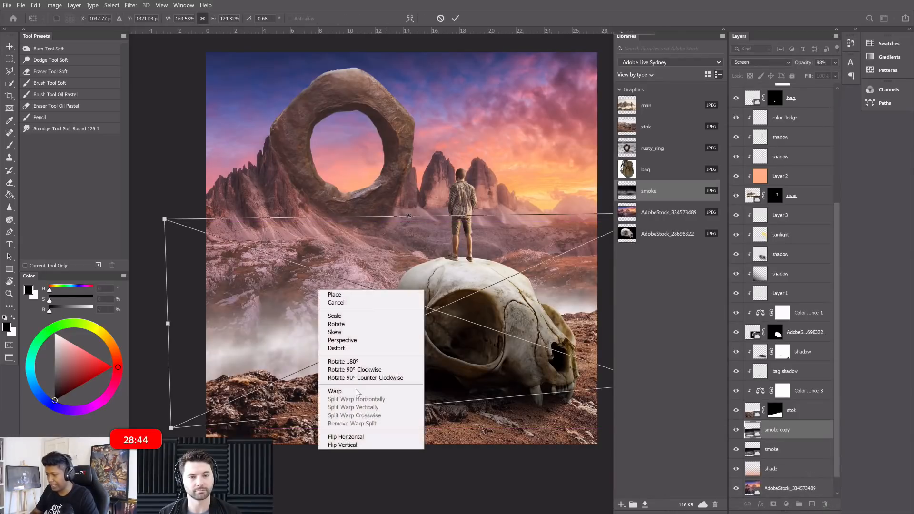
pyautogui.click(362, 438)
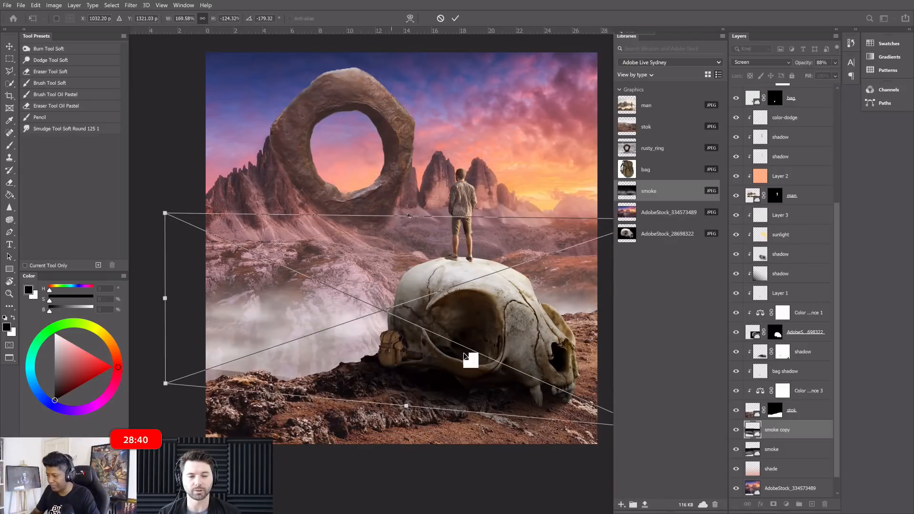
pyautogui.moveTo(461, 309); pyautogui.dragTo(436, 269)
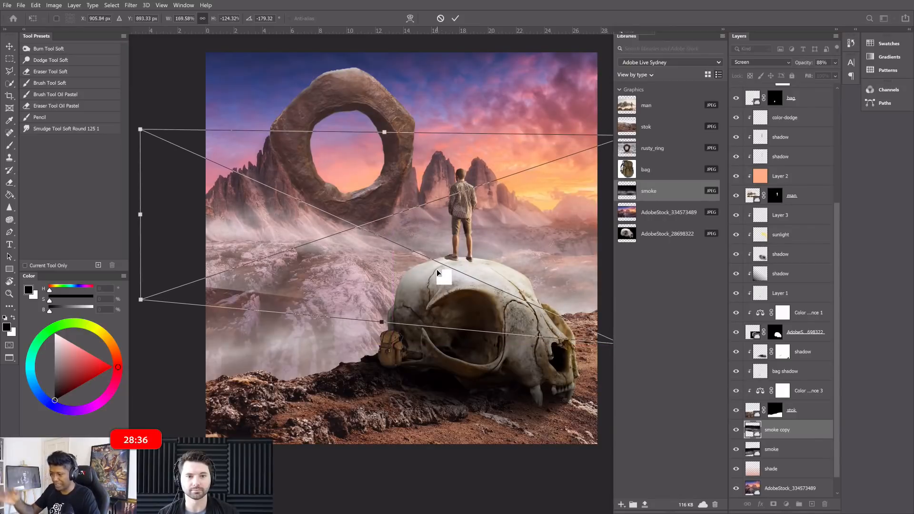
# Distort the smoke copy by raising its right side and apply the transform.
pyautogui.scroll(-3, 435, 269)
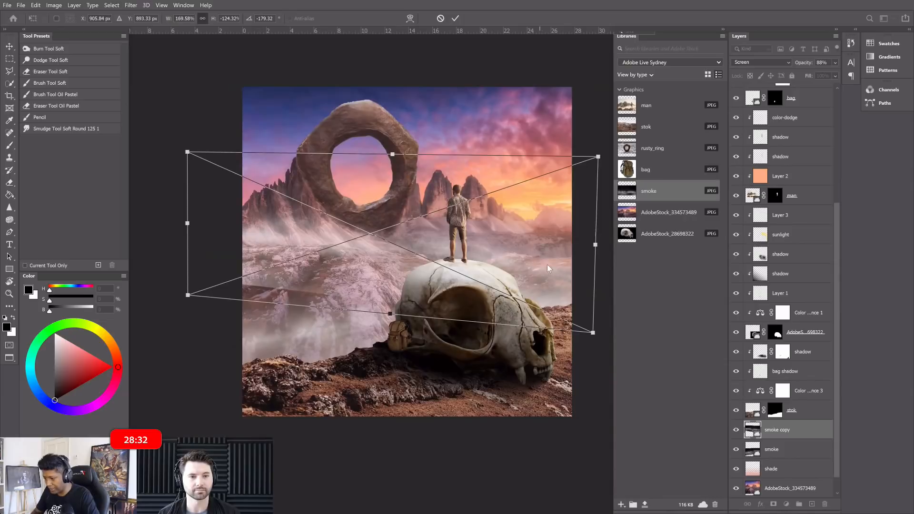
pyautogui.rightClick(540, 254)
pyautogui.click(561, 314)
pyautogui.moveTo(591, 250); pyautogui.dragTo(586, 206)
pyautogui.press('Return')
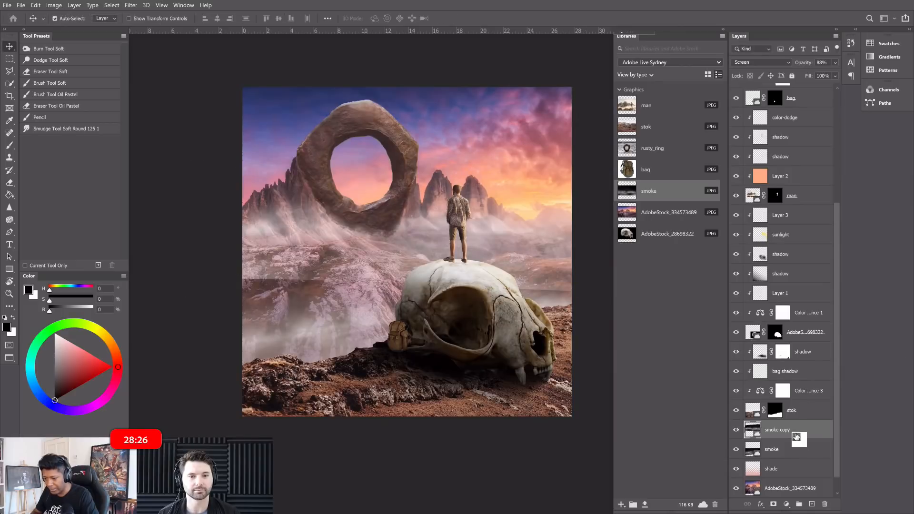
# Move the smoke copy to the top of the layer stack above the contrast layer and release its clipping mask.
pyautogui.moveTo(803, 196); pyautogui.dragTo(798, 342)
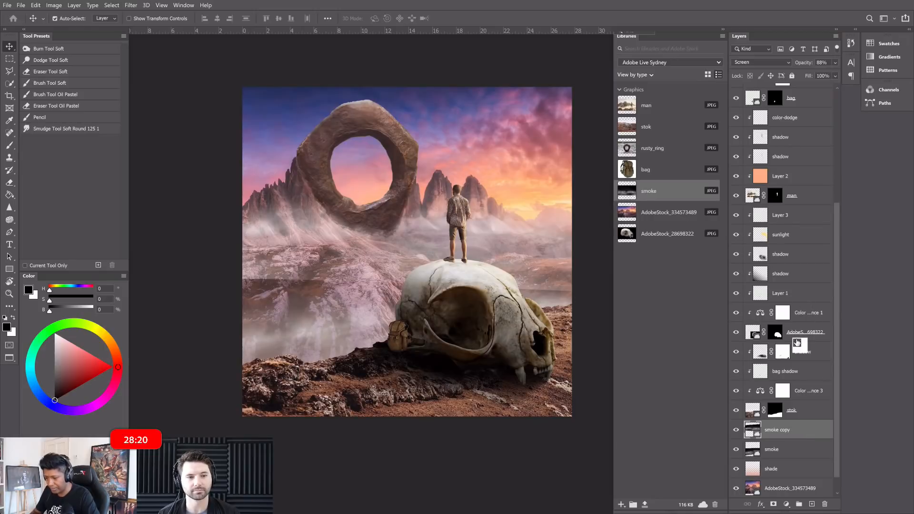
pyautogui.click(787, 454)
pyautogui.moveTo(806, 436); pyautogui.dragTo(783, 122)
pyautogui.scroll(8, 786, 137)
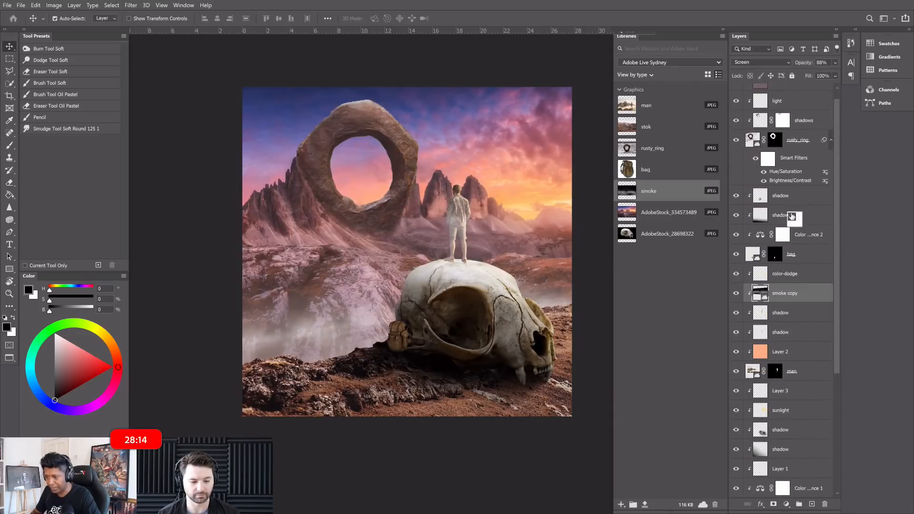
pyautogui.scroll(1, 793, 273)
pyautogui.moveTo(803, 117); pyautogui.dragTo(787, 101)
pyautogui.rightClick(786, 96)
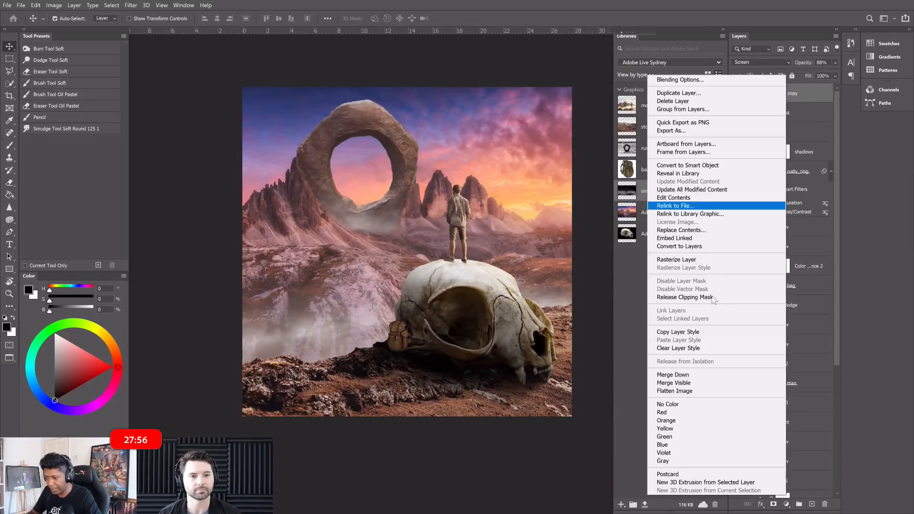
pyautogui.click(714, 297)
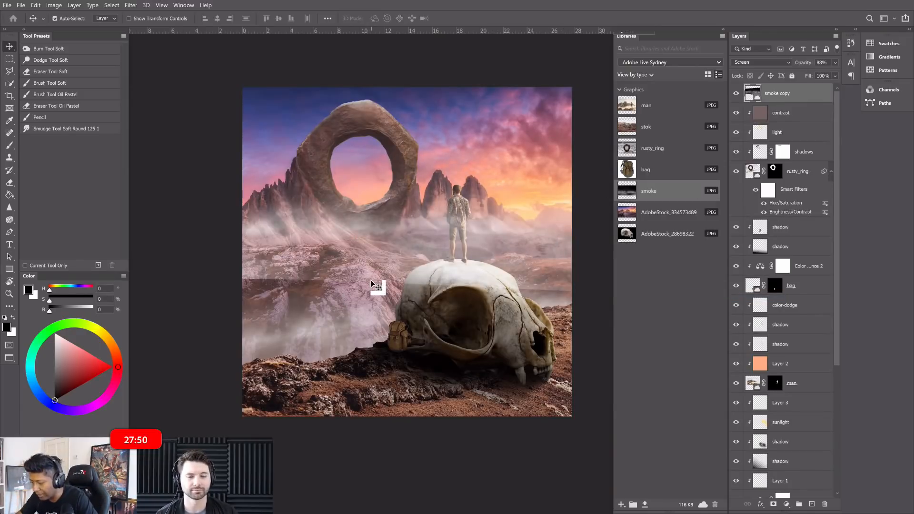
# Try the Normal blend mode on the smoke copy and set it back to Screen.
pyautogui.scroll(1, 372, 282)
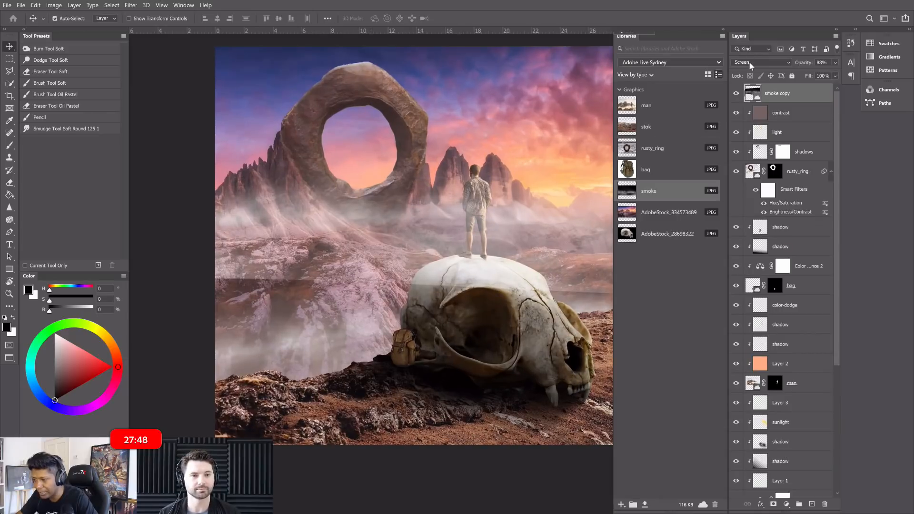
pyautogui.click(748, 69)
pyautogui.click(748, 68)
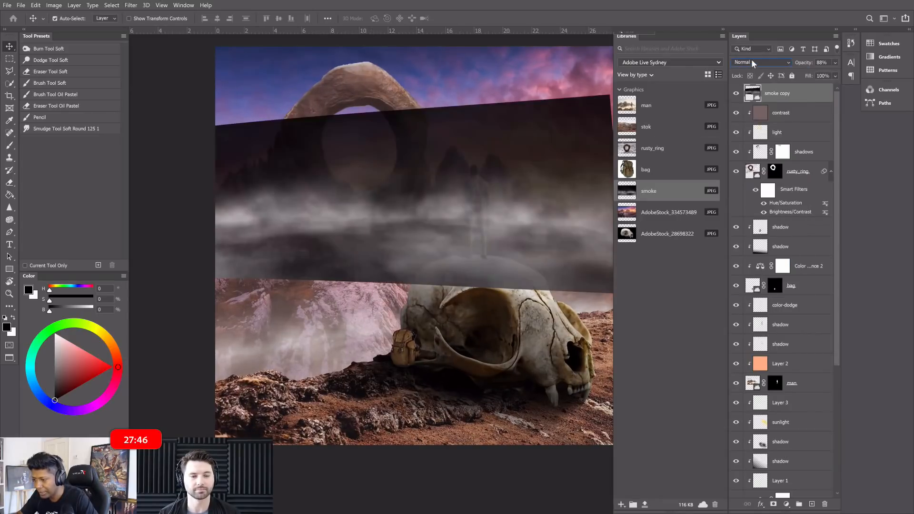
pyautogui.click(751, 61)
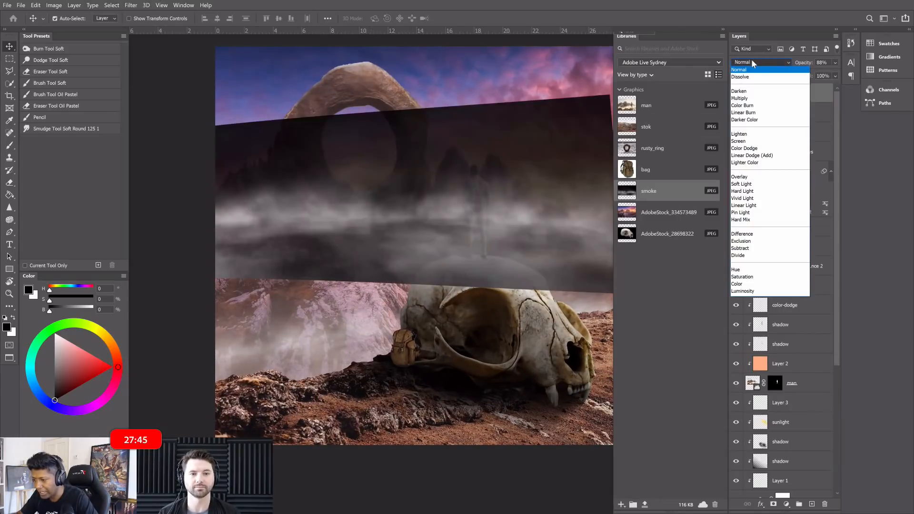
pyautogui.click(742, 141)
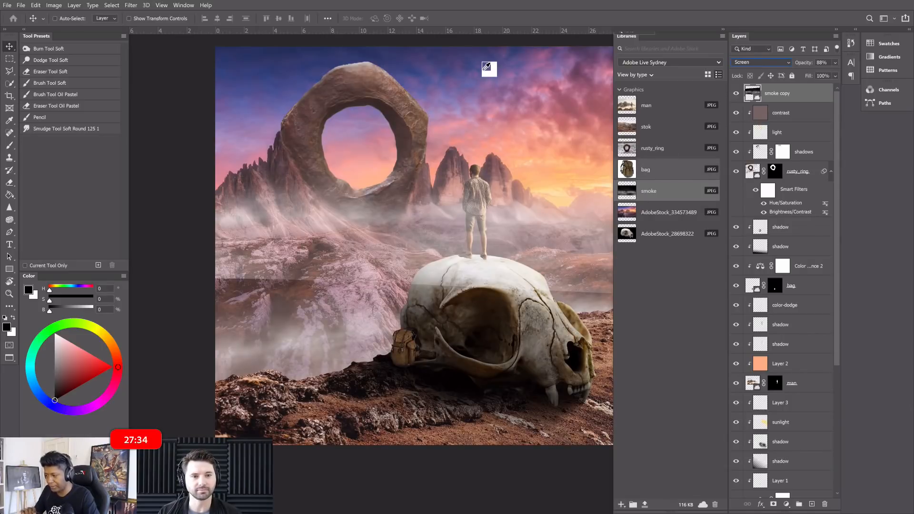
# Apply Levels to the smoke copy with the black input level raised to 67.
pyautogui.hotkey('ctrl', 'l')
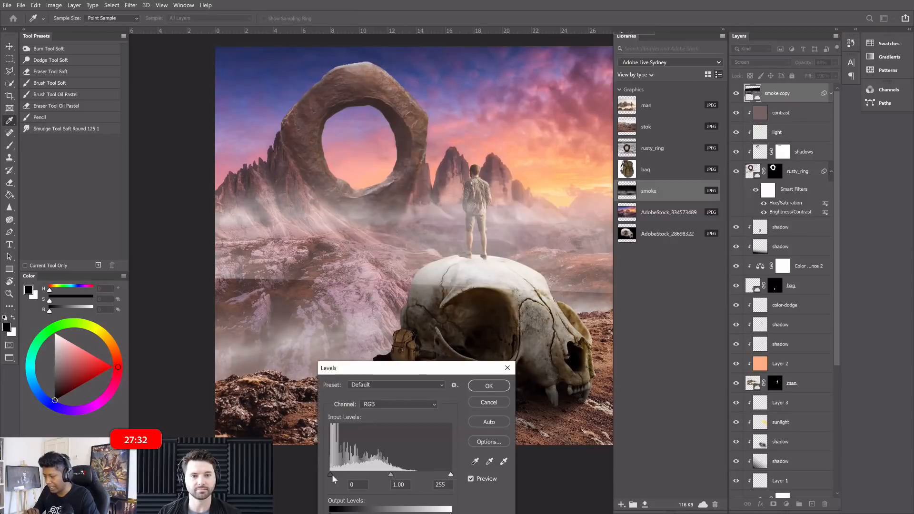
pyautogui.moveTo(336, 475); pyautogui.dragTo(362, 475)
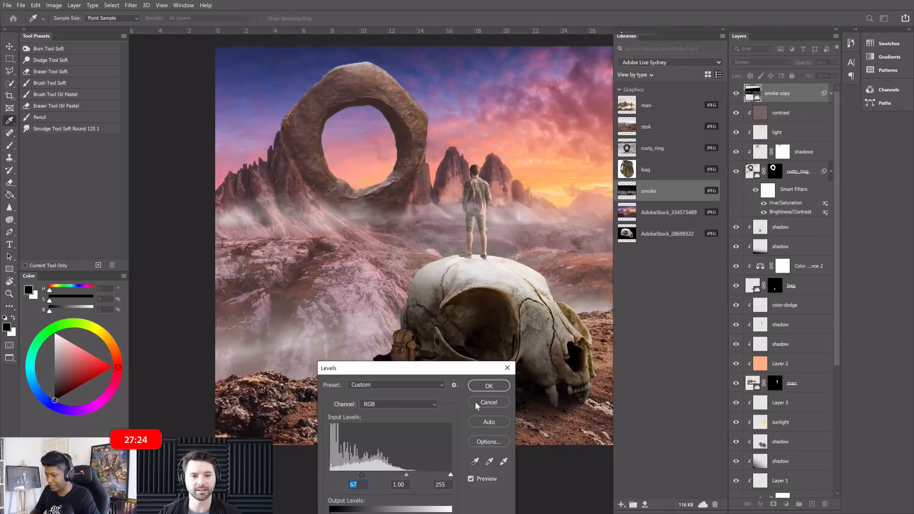
pyautogui.click(484, 384)
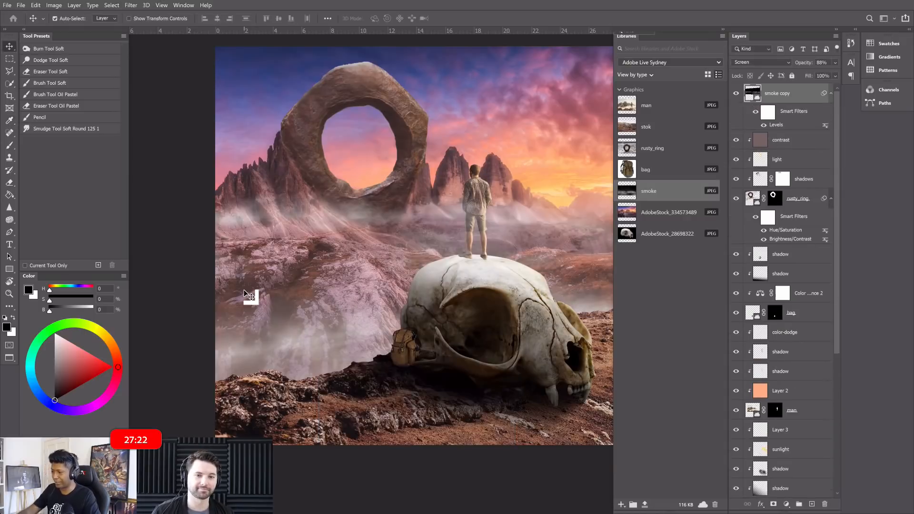
# Add a white layer mask to the smoke copy and activate the Brush tool.
pyautogui.hotkey('ctrl', '-')
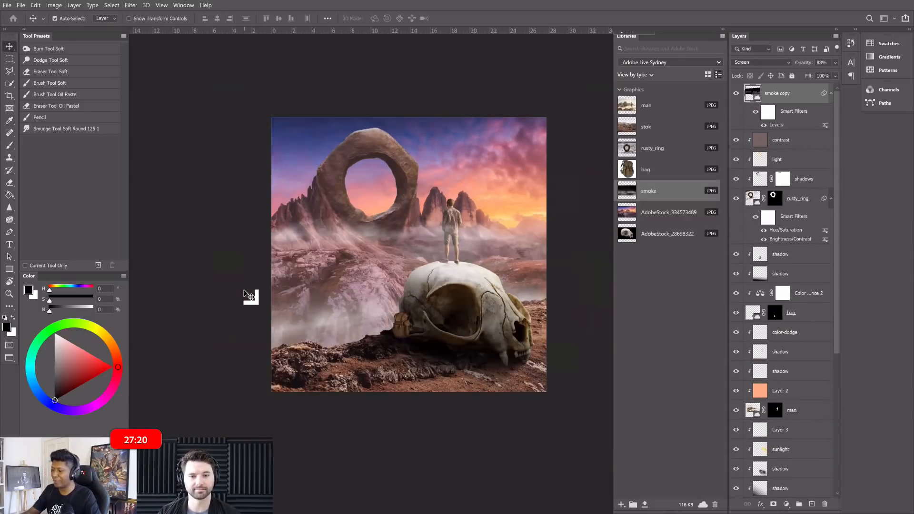
pyautogui.hotkey('ctrl', '+')
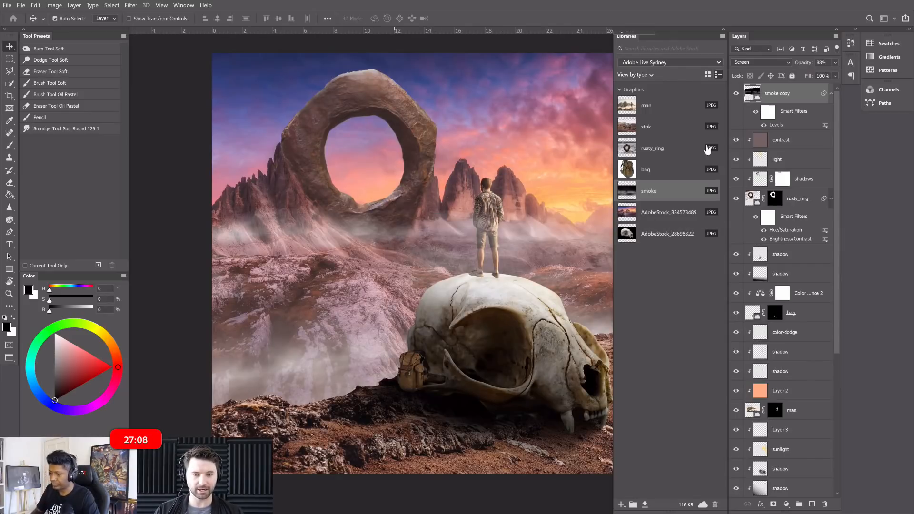
pyautogui.click(773, 504)
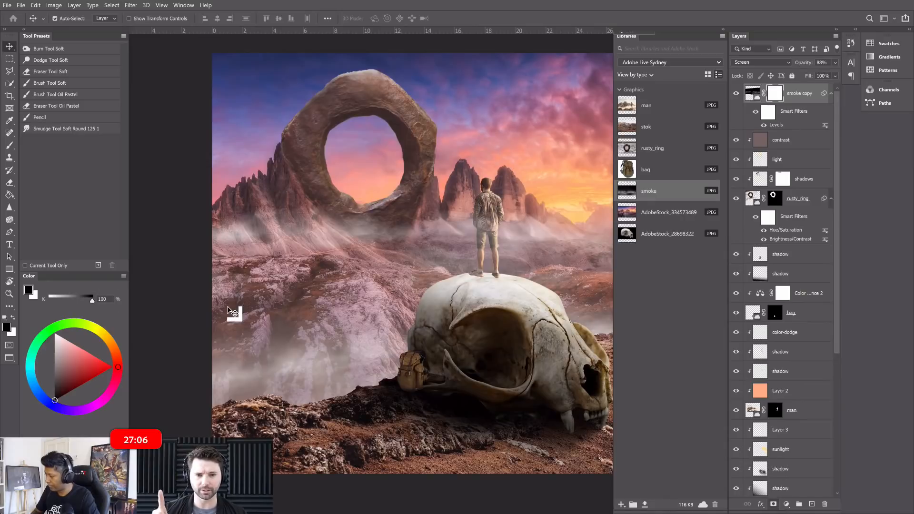
pyautogui.click(10, 145)
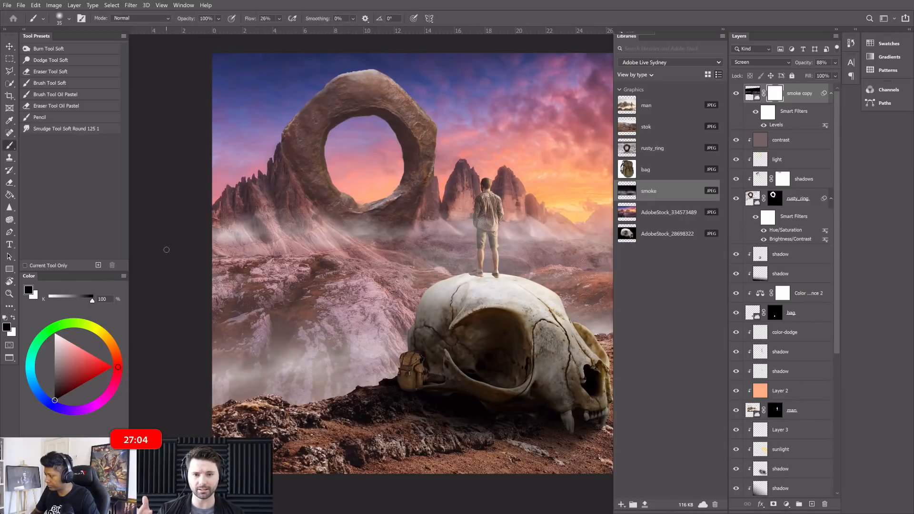
# Switch the colour picker display to RGB Spectrum and return it to the Color Wheel.
pyautogui.click(123, 277)
pyautogui.click(123, 278)
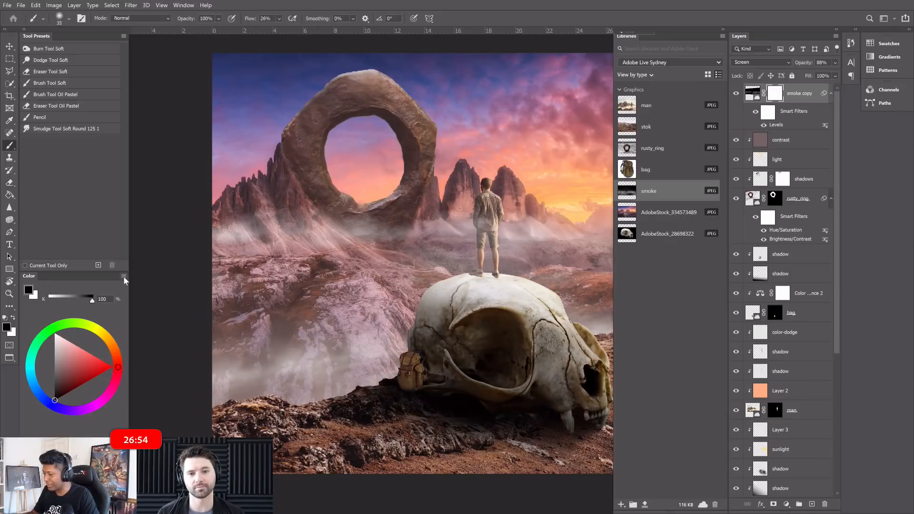
pyautogui.click(184, 5)
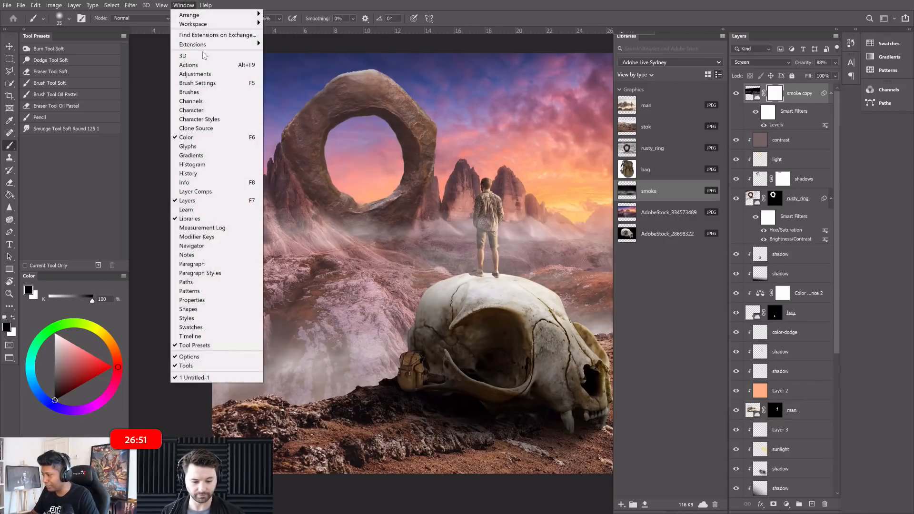
pyautogui.click(99, 293)
pyautogui.click(126, 277)
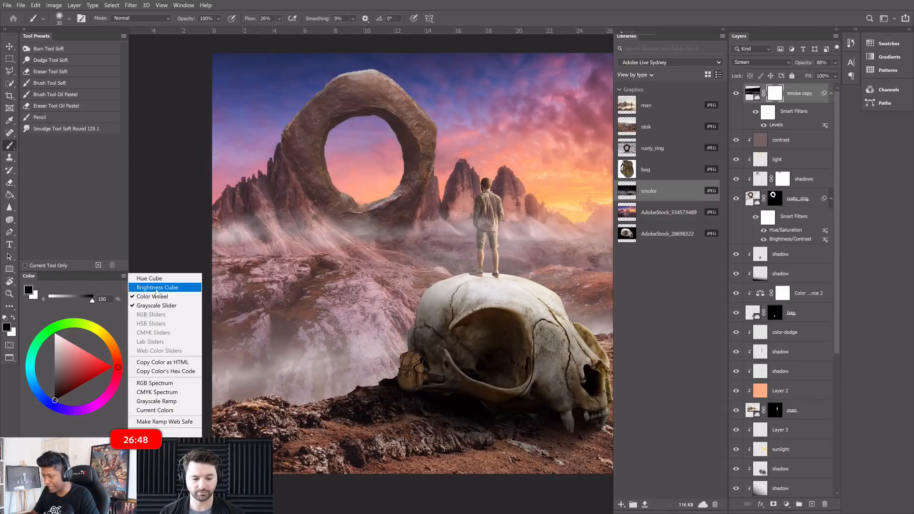
pyautogui.click(137, 280)
pyautogui.click(124, 275)
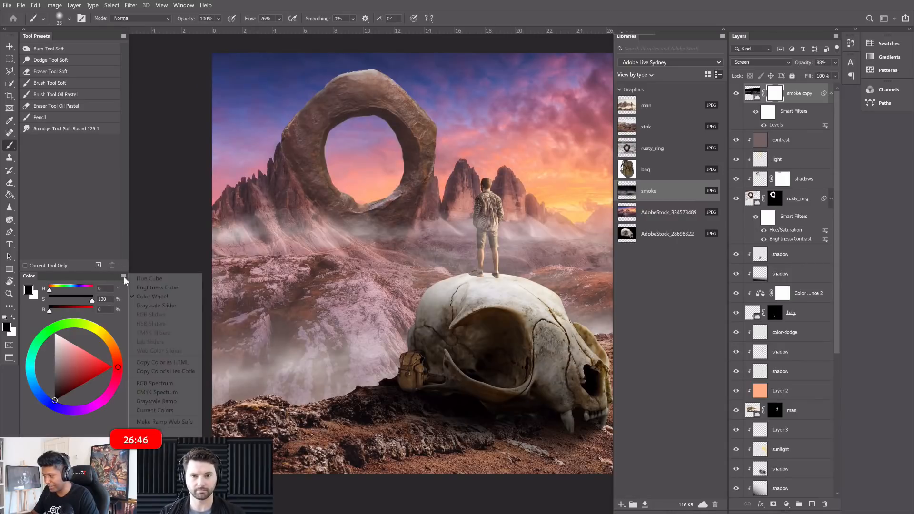
pyautogui.click(170, 390)
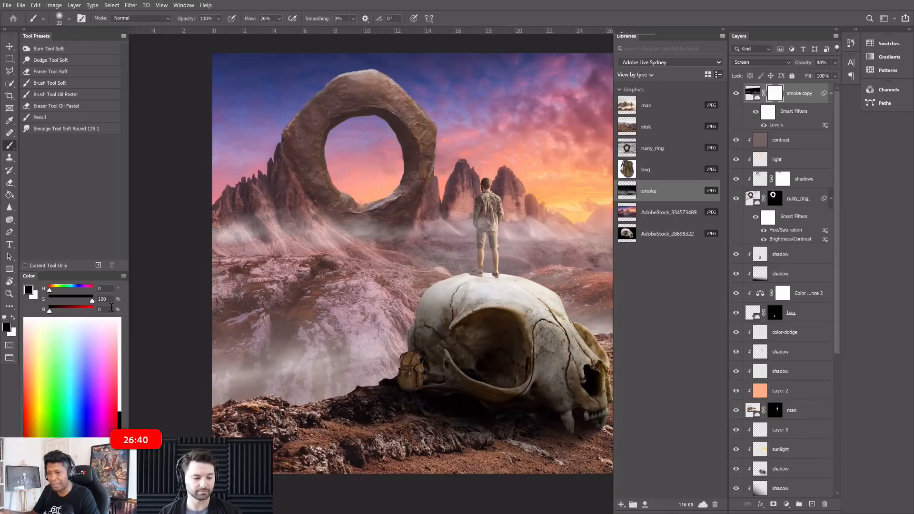
pyautogui.click(123, 276)
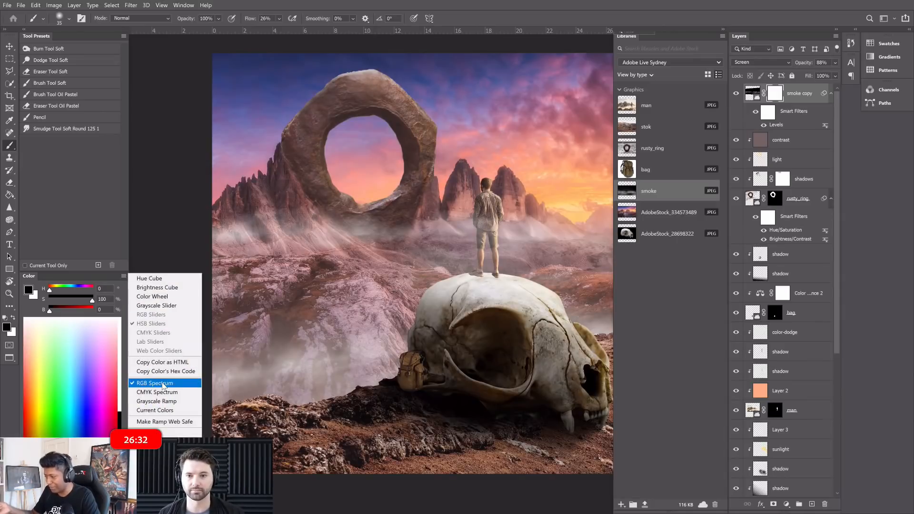
pyautogui.click(145, 297)
# Pick a purple on the colour wheel with hue 263, saturation 95% and brightness 80%, and reactivate the Brush tool.
pyautogui.moveTo(79, 371); pyautogui.dragTo(98, 372)
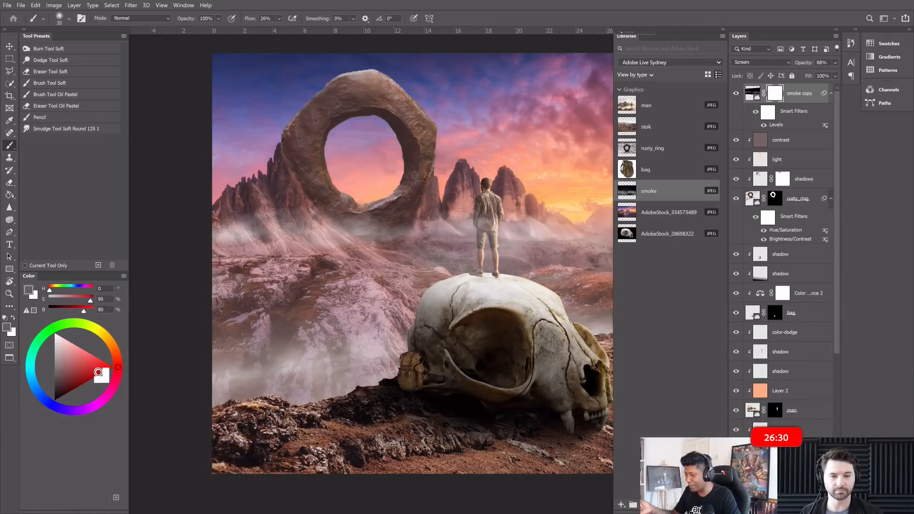
pyautogui.moveTo(90, 326)
pyautogui.mouseDown()
pyautogui.moveTo(47, 333)
pyautogui.moveTo(32, 376)
pyautogui.moveTo(48, 402)
pyautogui.moveTo(68, 411)
pyautogui.mouseUp()
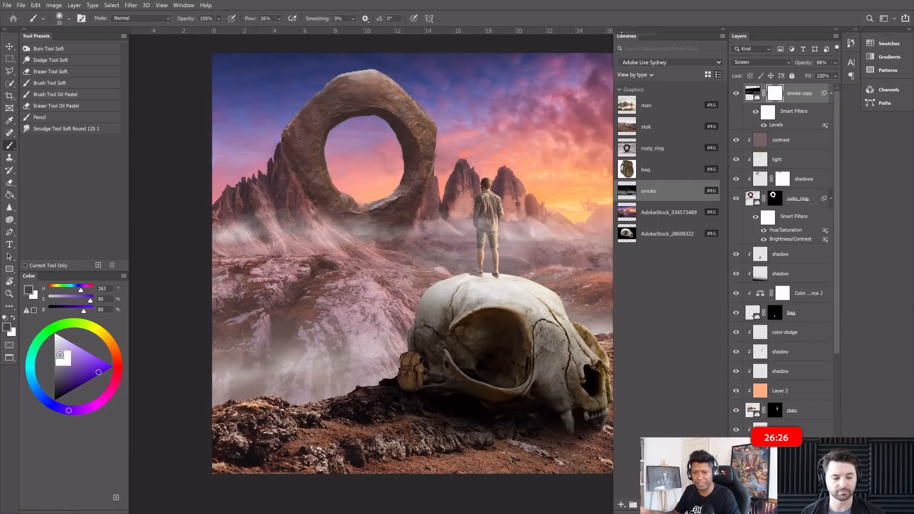
pyautogui.click(10, 47)
pyautogui.click(10, 146)
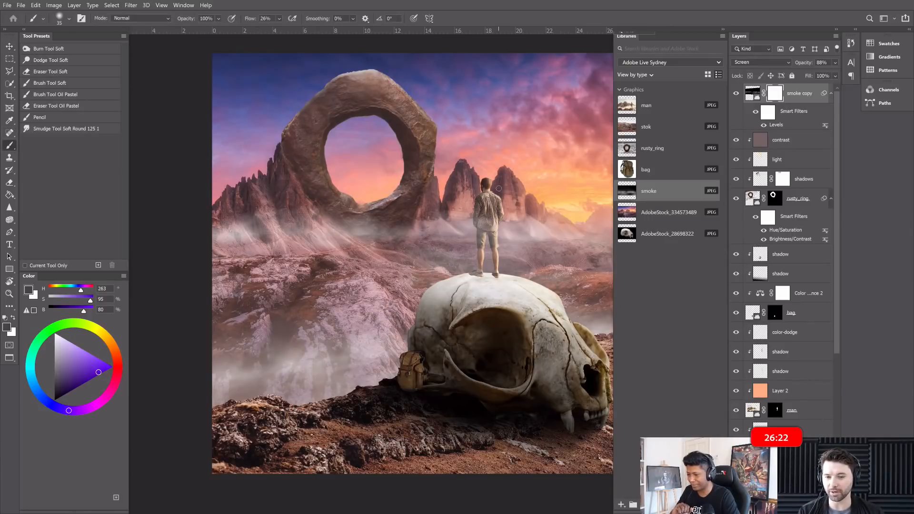
# Paint black over the man on the smoke copy's layer mask with a soft brush sized 150 to hide the smoke there.
pyautogui.click(773, 97)
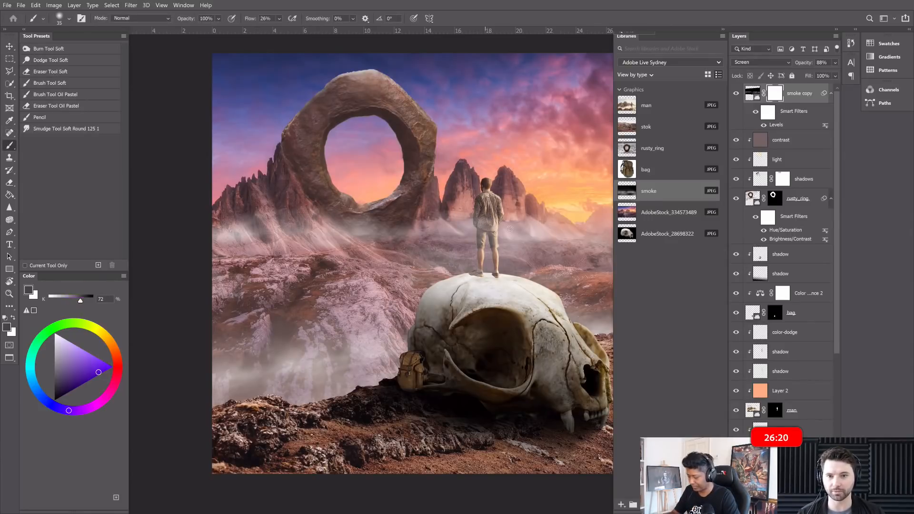
pyautogui.press('d')
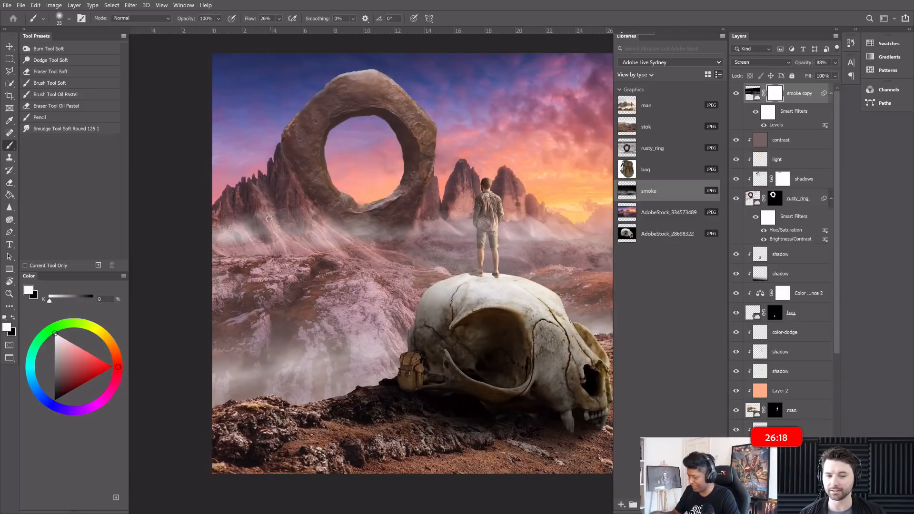
pyautogui.press('x')
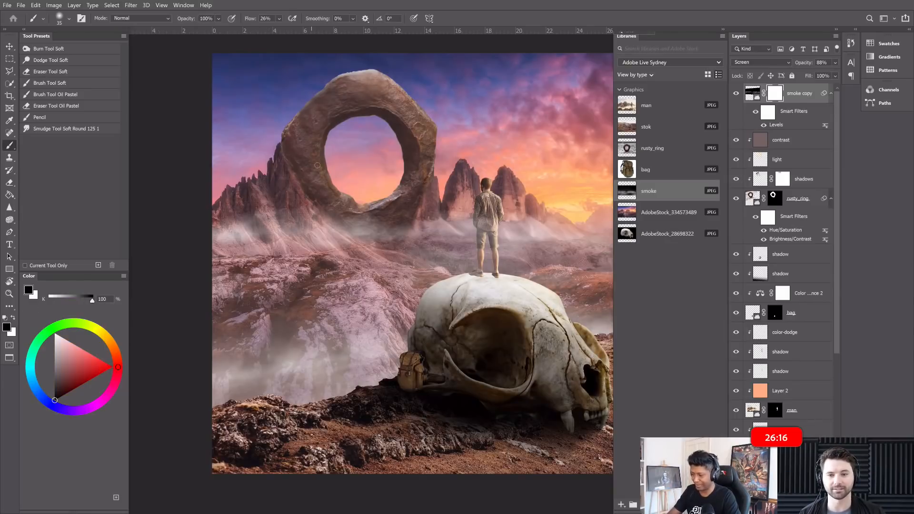
pyautogui.press(']')
pyautogui.press(']')
pyautogui.press(']')
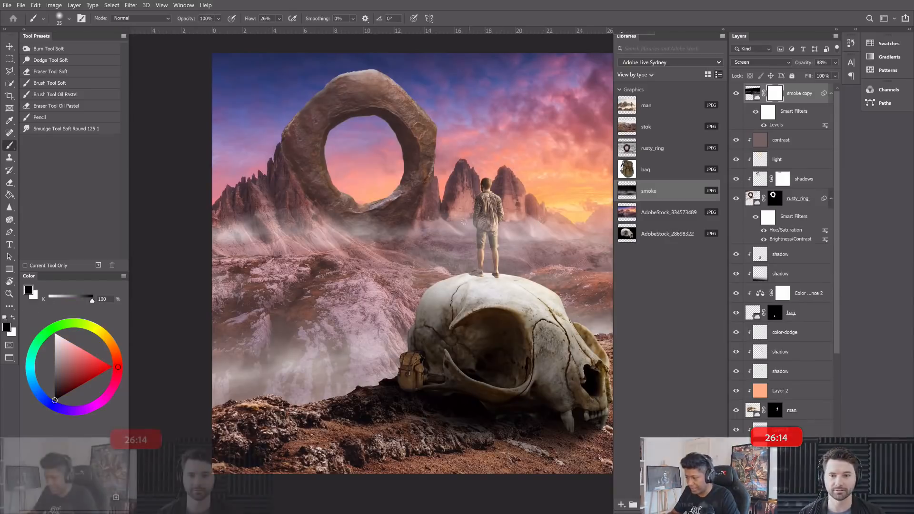
pyautogui.press(']')
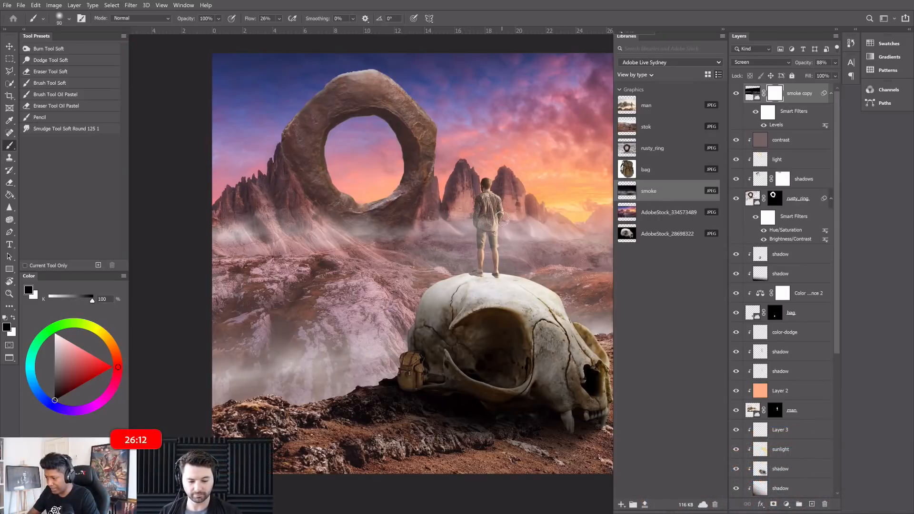
pyautogui.press(']')
pyautogui.press(']')
pyautogui.press(']')
pyautogui.press(']')
pyautogui.moveTo(484, 221)
pyautogui.mouseDown()
pyautogui.moveTo(486, 284)
pyautogui.moveTo(483, 226)
pyautogui.mouseUp()
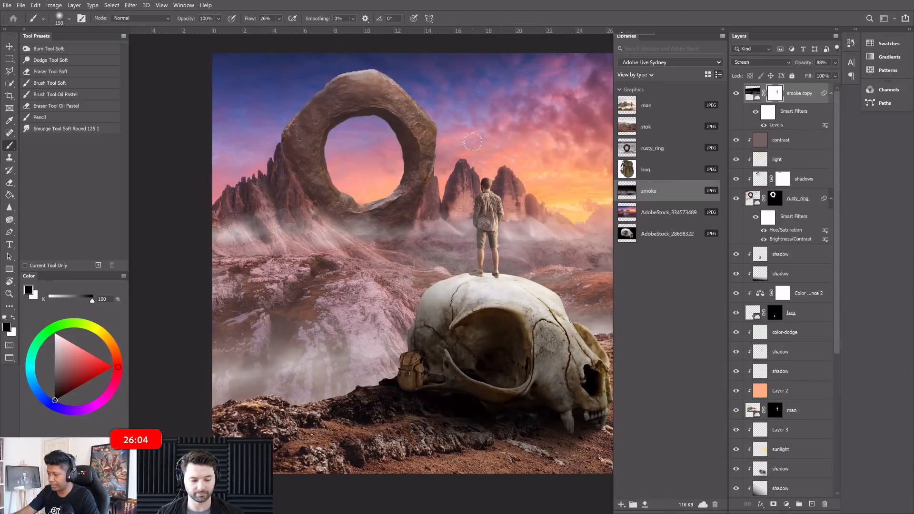
# Create a new layer above the smoke copy and name it overall-light.
pyautogui.hotkey('ctrl', '0')
pyautogui.hotkey('ctrl', '-')
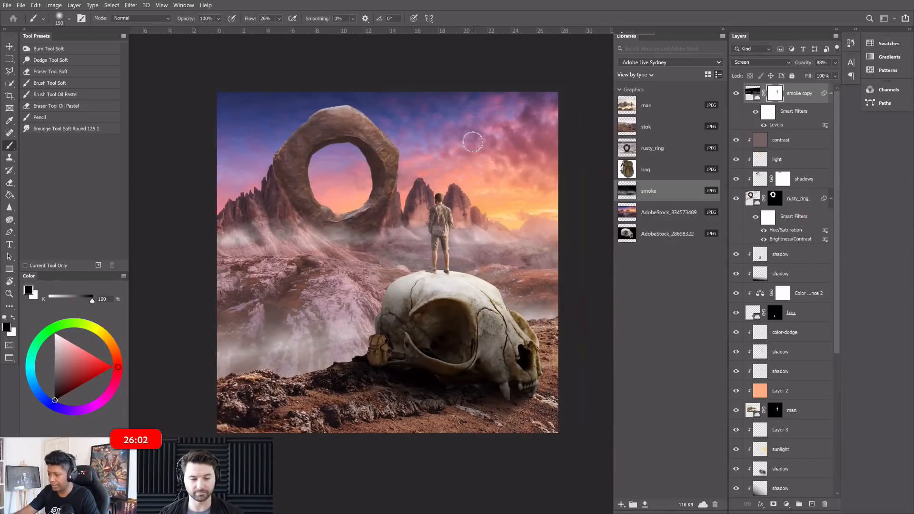
pyautogui.hotkey('ctrl', '0')
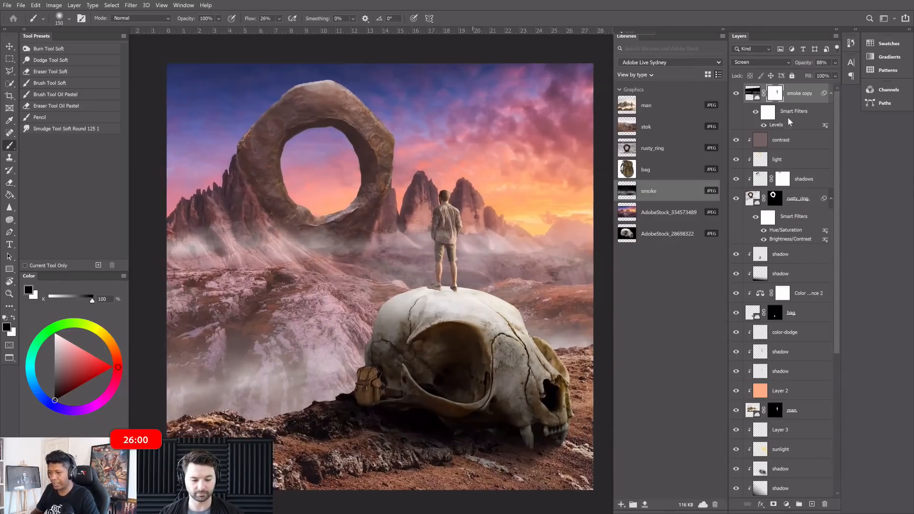
pyautogui.hotkey('ctrl', '-')
pyautogui.moveTo(786, 133); pyautogui.dragTo(813, 508)
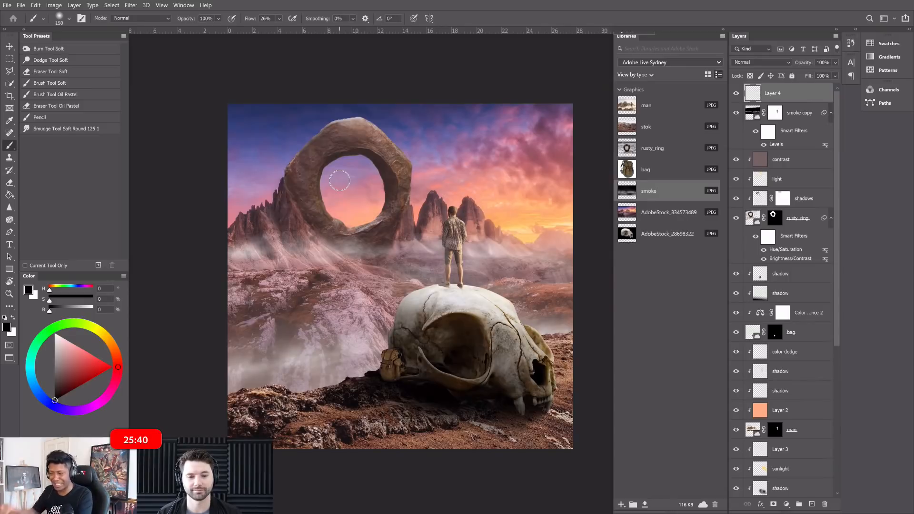
pyautogui.doubleClick(774, 94)
pyautogui.write('overall-light')
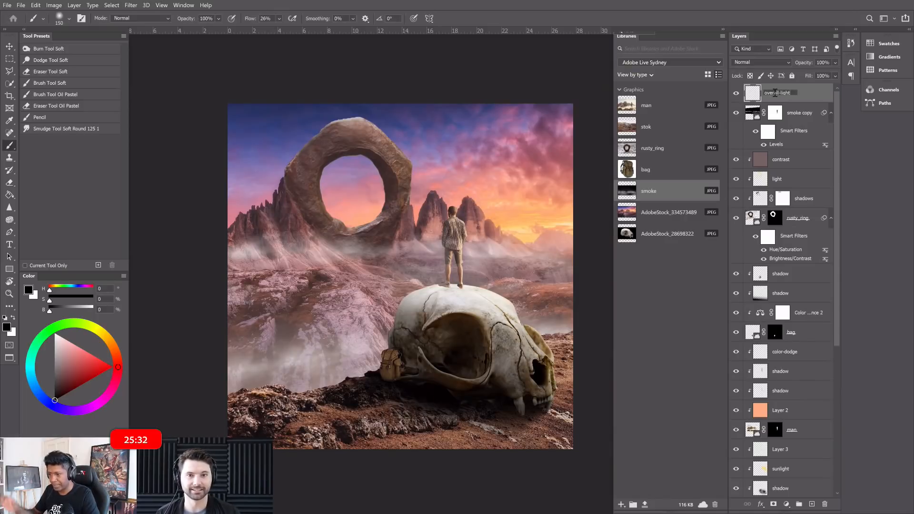
pyautogui.press('Return')
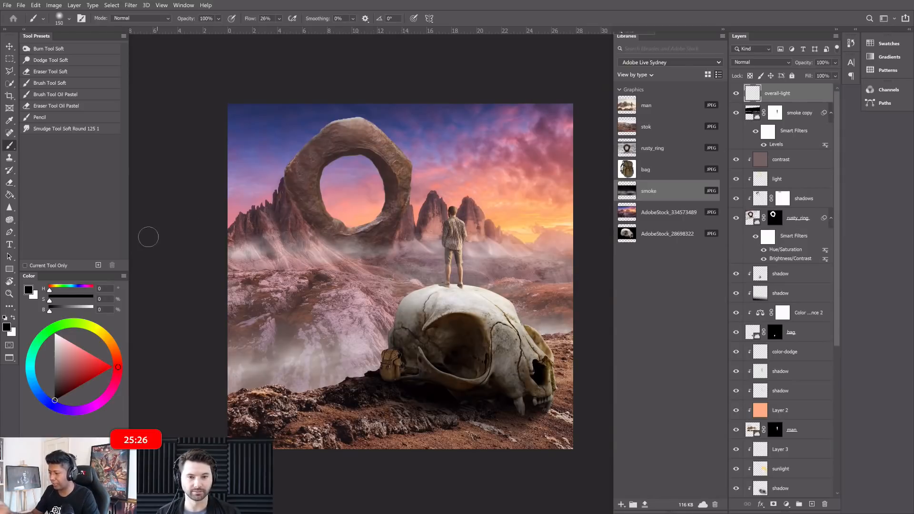
# Fill the overall-light layer with pale yellow (hue 52, saturation 29%, brightness 100%) using the Paint Bucket tool.
pyautogui.moveTo(12, 196); pyautogui.dragTo(54, 207)
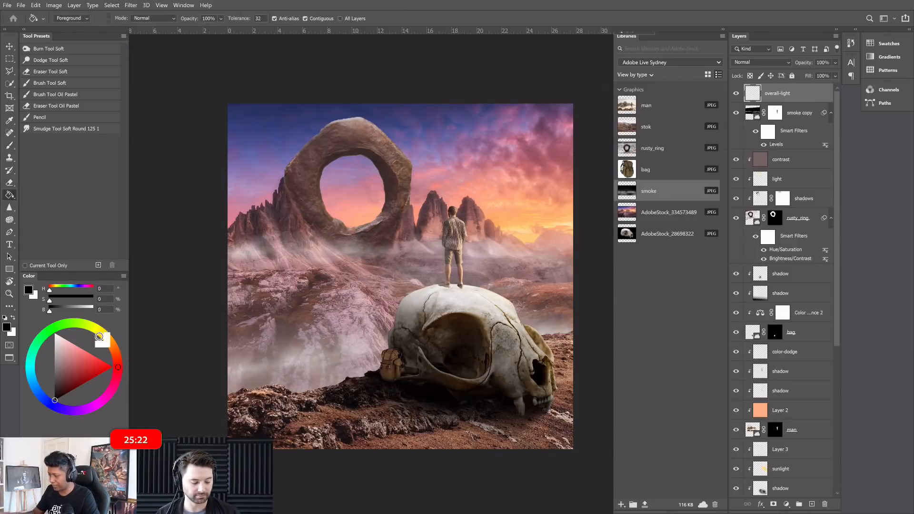
pyautogui.click(99, 331)
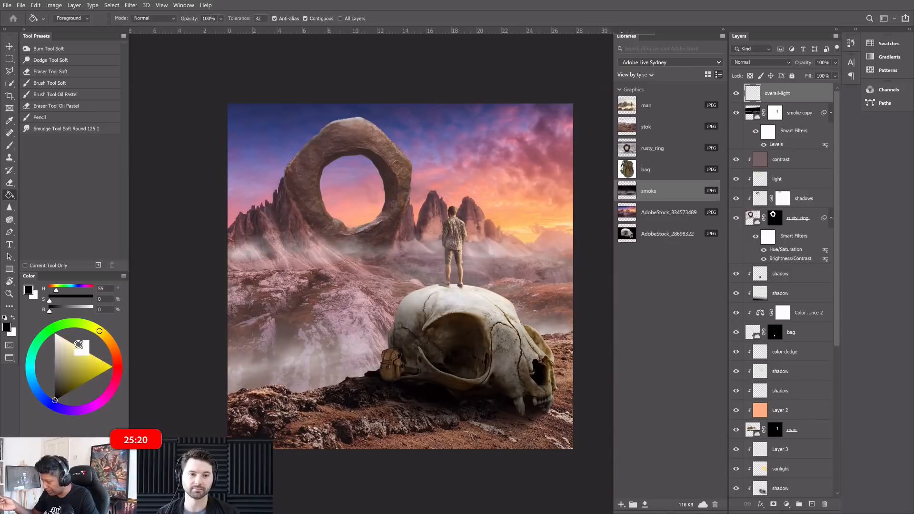
pyautogui.click(71, 343)
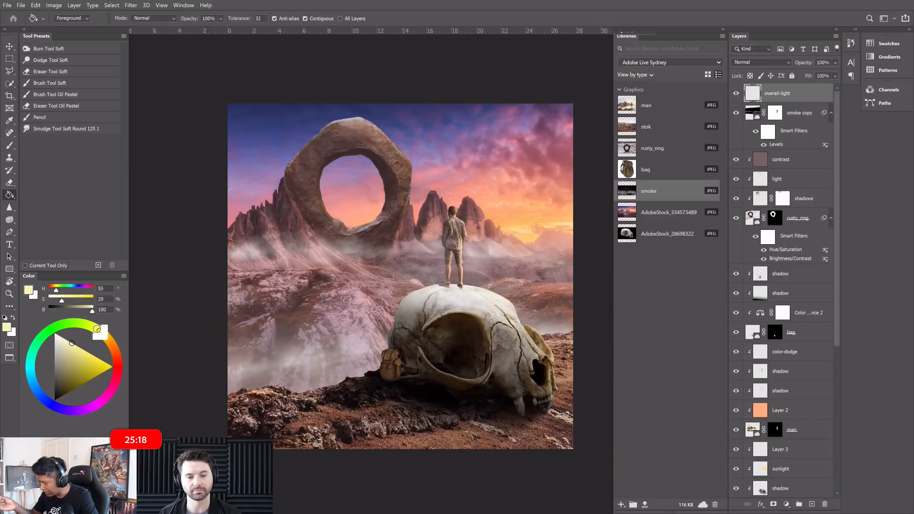
pyautogui.click(101, 332)
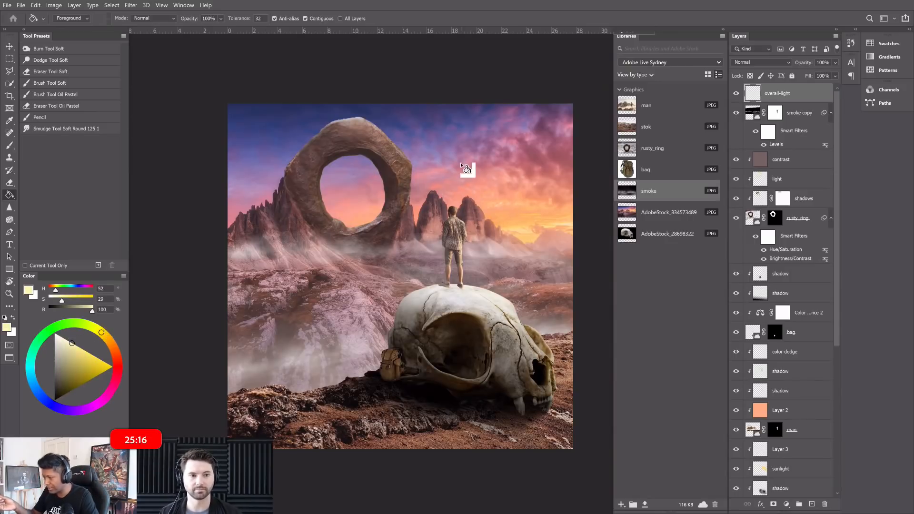
pyautogui.click(498, 153)
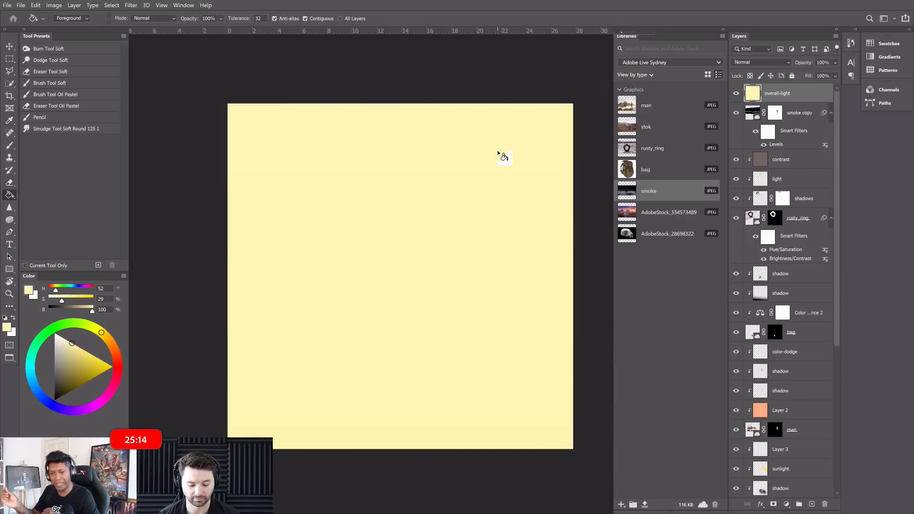
# Set the overall-light layer's blend mode to Soft Light and compare the image with the layer hidden and shown.
pyautogui.click(780, 62)
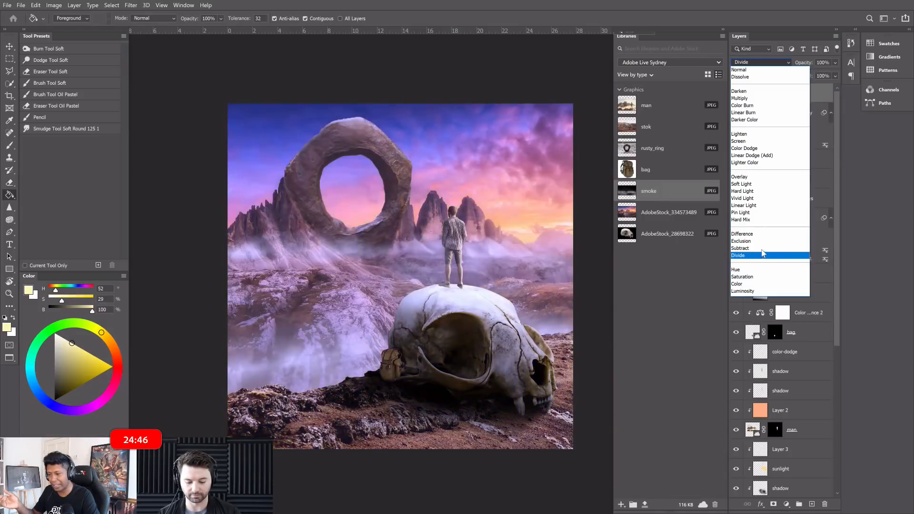
pyautogui.click(741, 184)
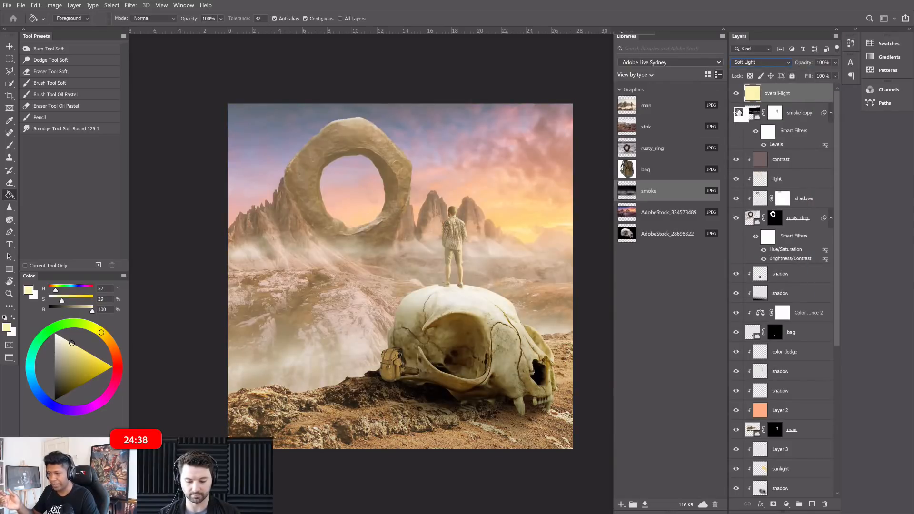
pyautogui.click(735, 93)
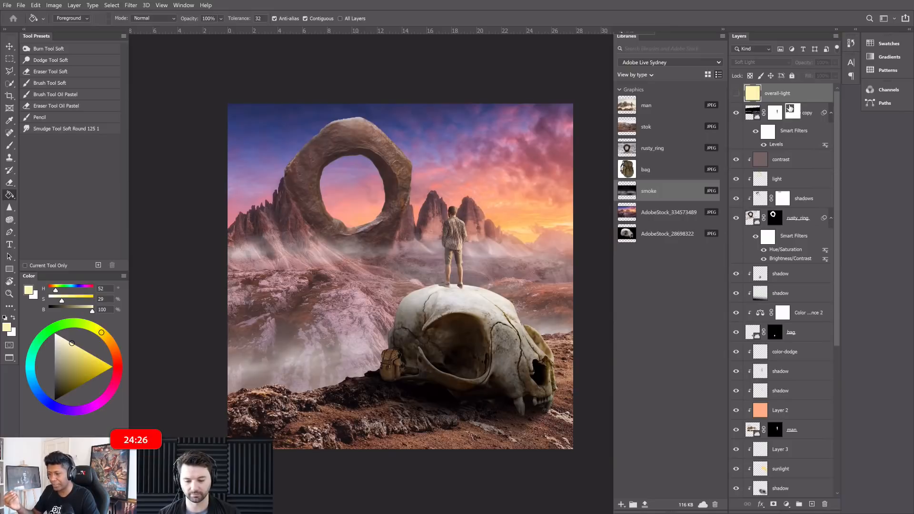
pyautogui.click(736, 94)
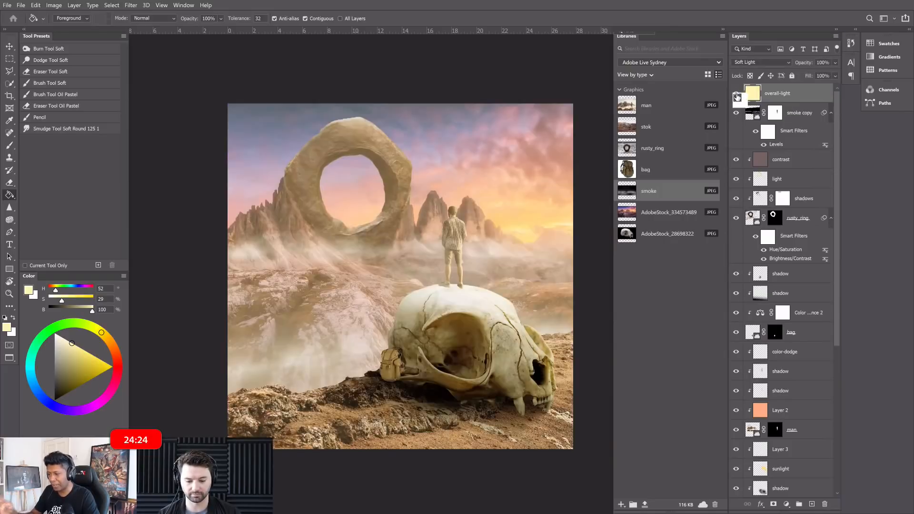
# Lower the overall-light layer's opacity to 16%.
pyautogui.click(835, 62)
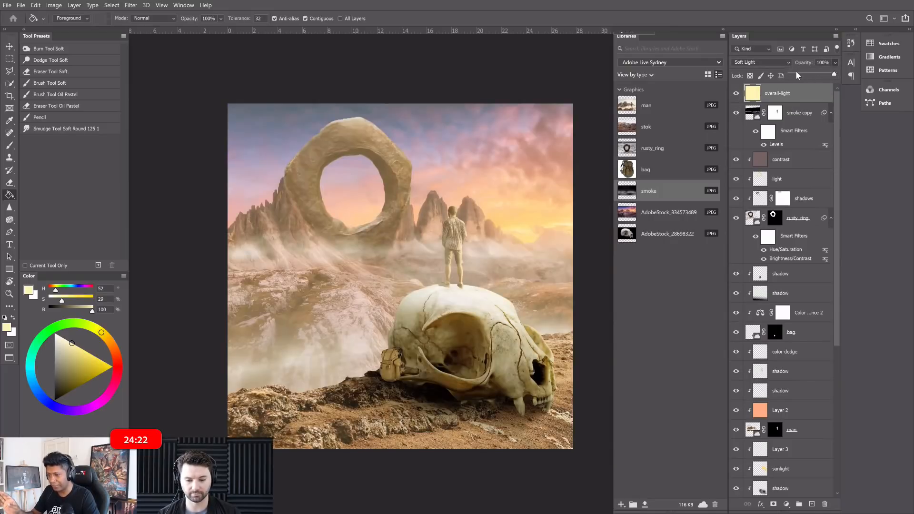
pyautogui.click(795, 74)
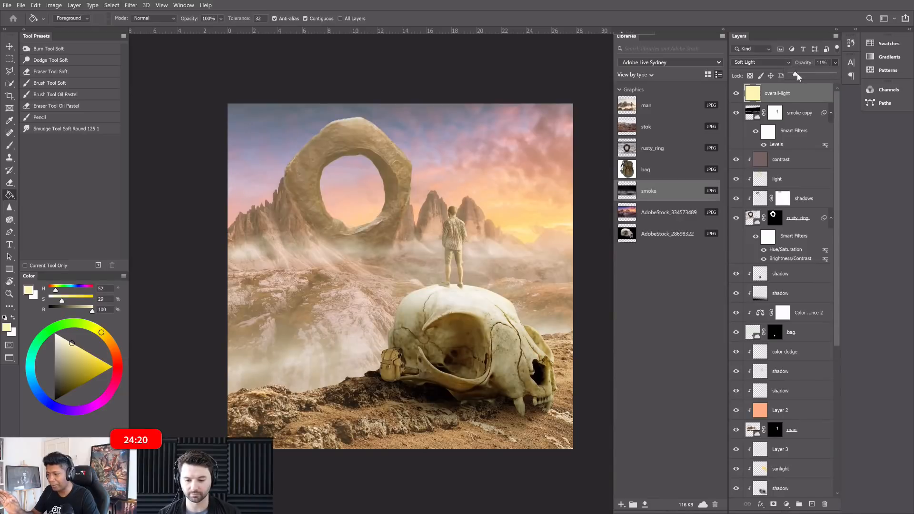
pyautogui.moveTo(798, 76); pyautogui.dragTo(799, 75)
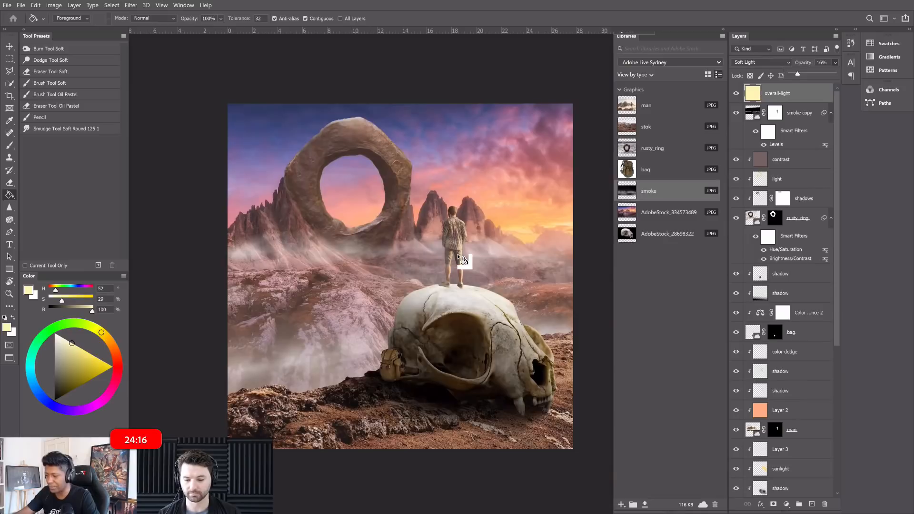
# Reset the canvas rotation with the Rotate View tool, and turn the view to about -1°.
pyautogui.scroll(1, 458, 259)
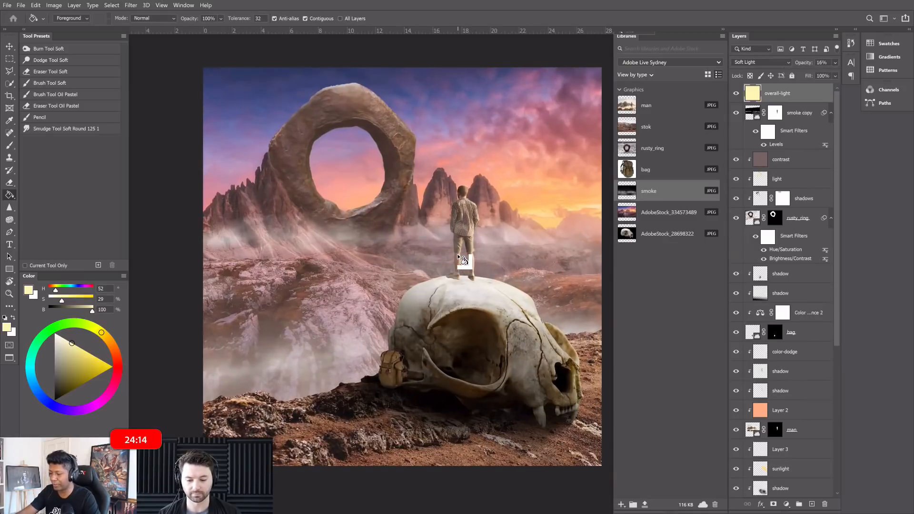
pyautogui.scroll(1, 458, 258)
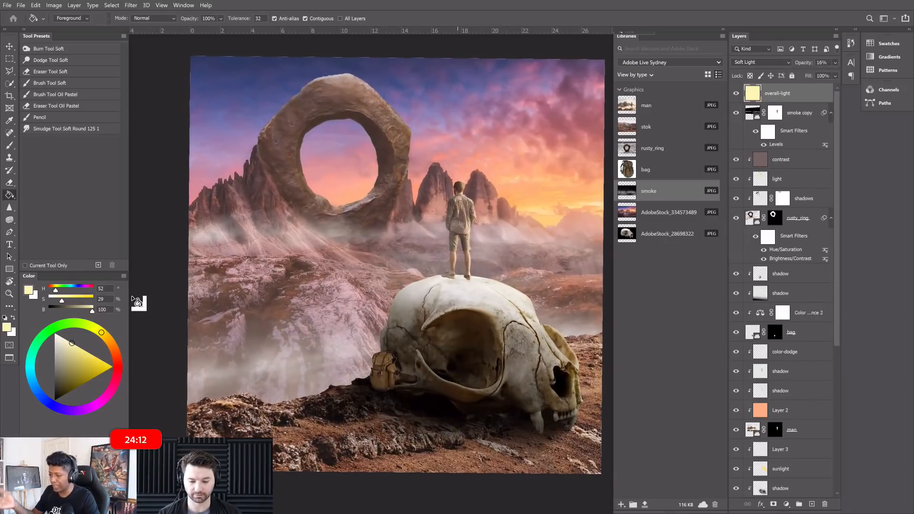
pyautogui.click(9, 281)
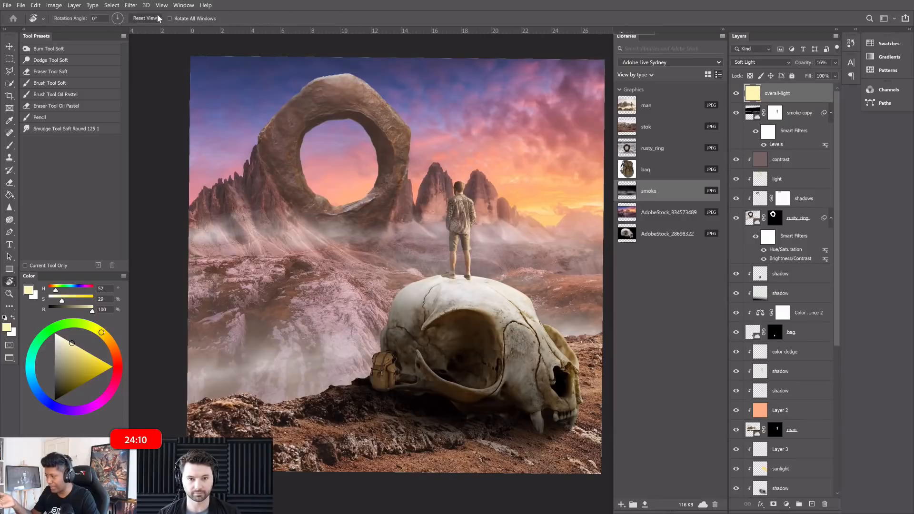
pyautogui.click(145, 19)
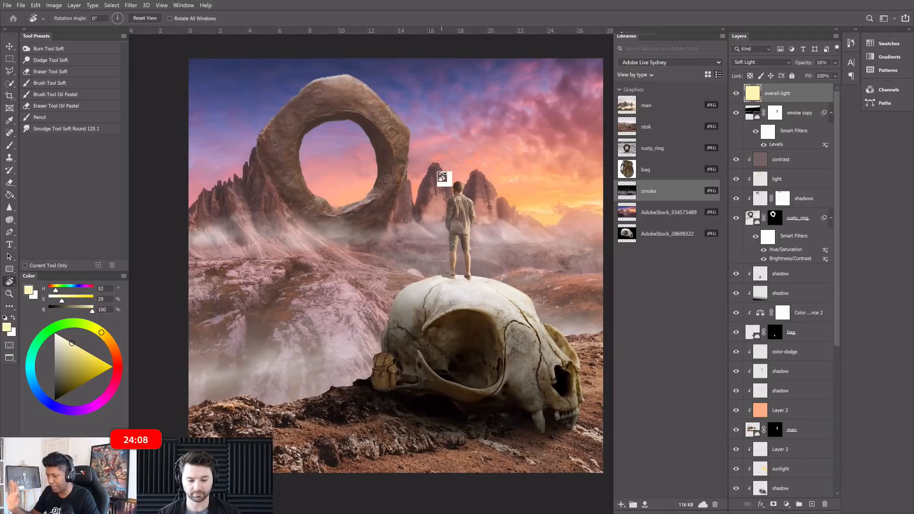
pyautogui.moveTo(578, 208); pyautogui.dragTo(564, 213)
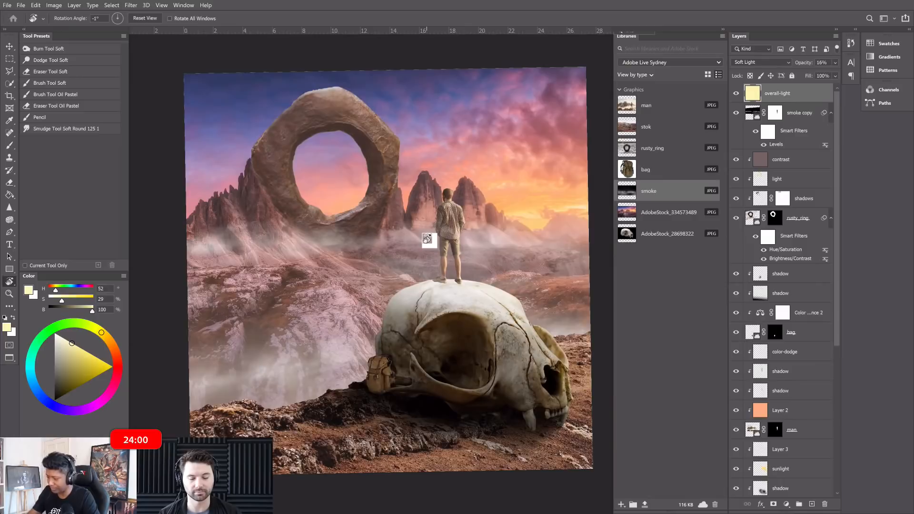
# Warp the skull's upper clipped Soft Light shadow layer outward at its lower-left corner and compare the image with it hidden and shown.
pyautogui.click(9, 46)
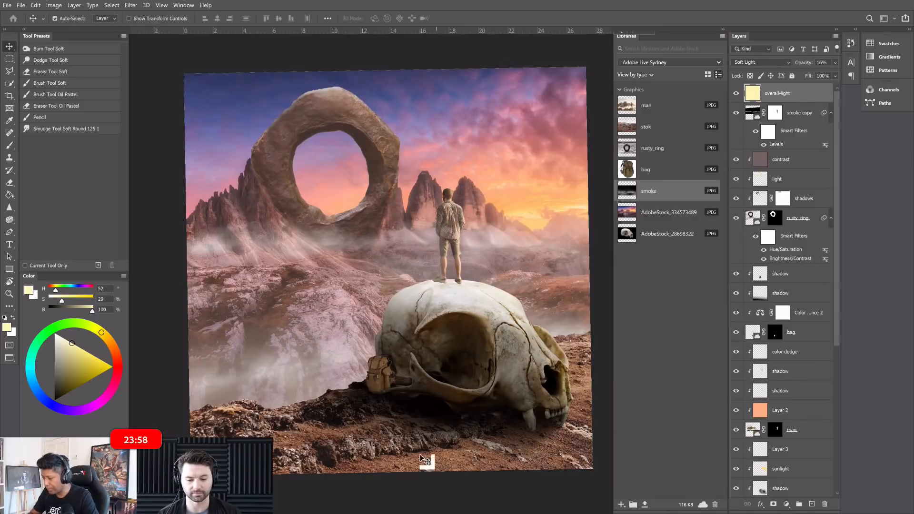
pyautogui.scroll(-1, 803, 412)
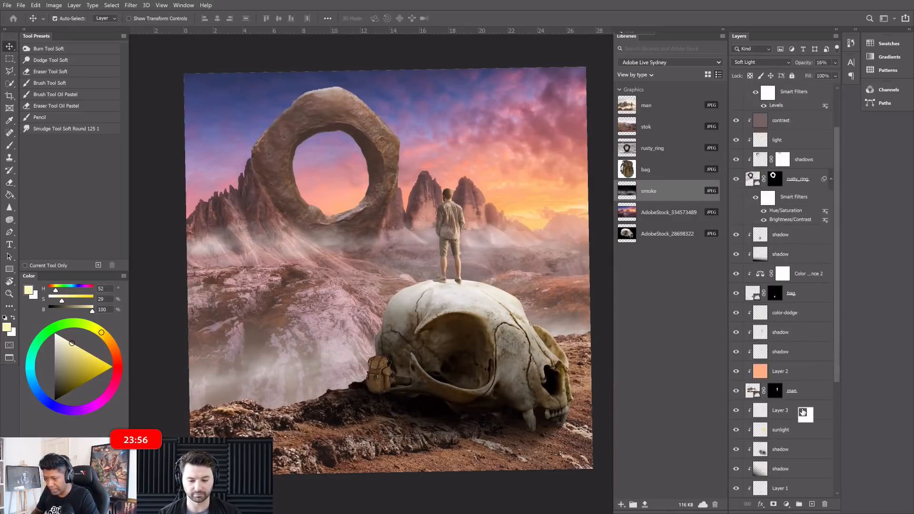
pyautogui.scroll(-1, 802, 412)
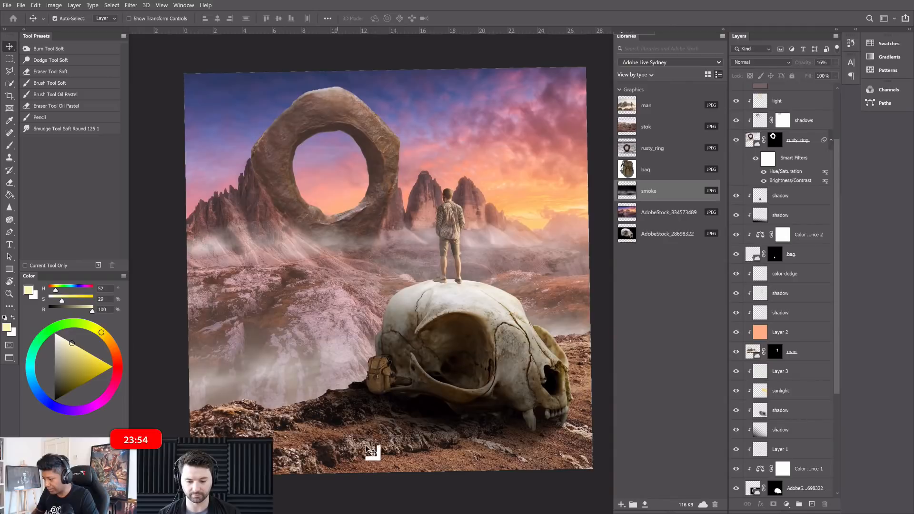
pyautogui.scroll(1, 808, 338)
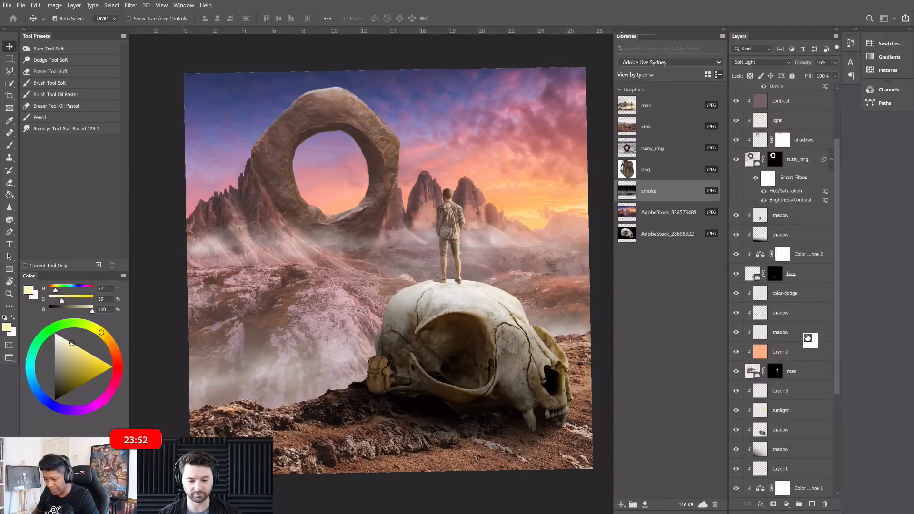
pyautogui.scroll(-4, 808, 338)
pyautogui.click(785, 254)
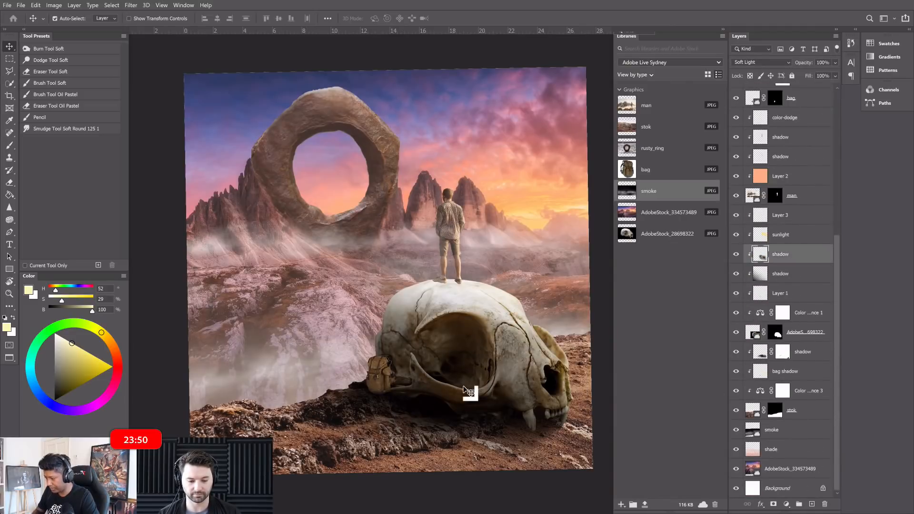
pyautogui.hotkey('ctrl', 't')
pyautogui.rightClick(416, 387)
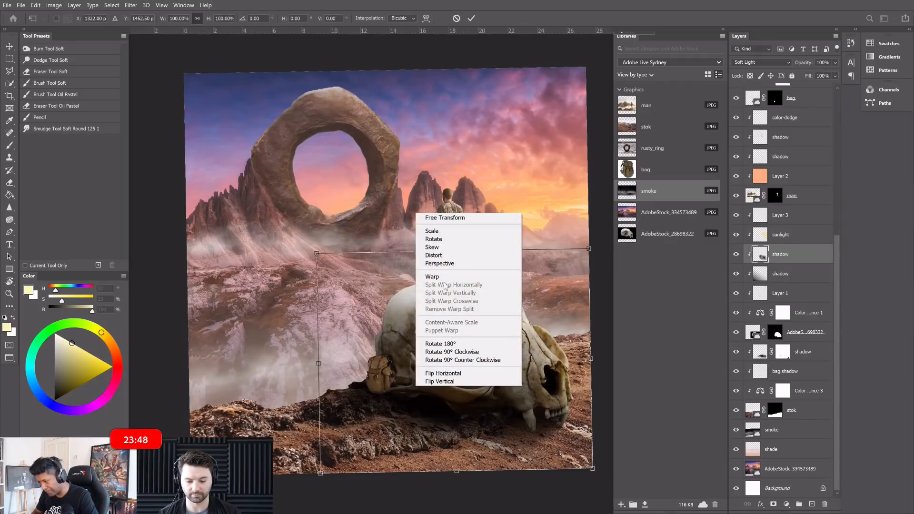
pyautogui.click(445, 277)
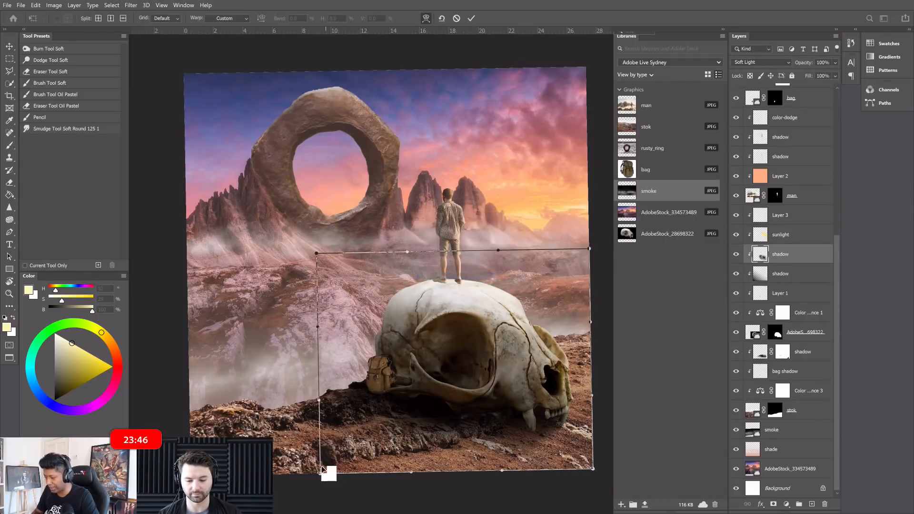
pyautogui.moveTo(326, 476); pyautogui.dragTo(241, 490)
pyautogui.moveTo(327, 399); pyautogui.dragTo(296, 409)
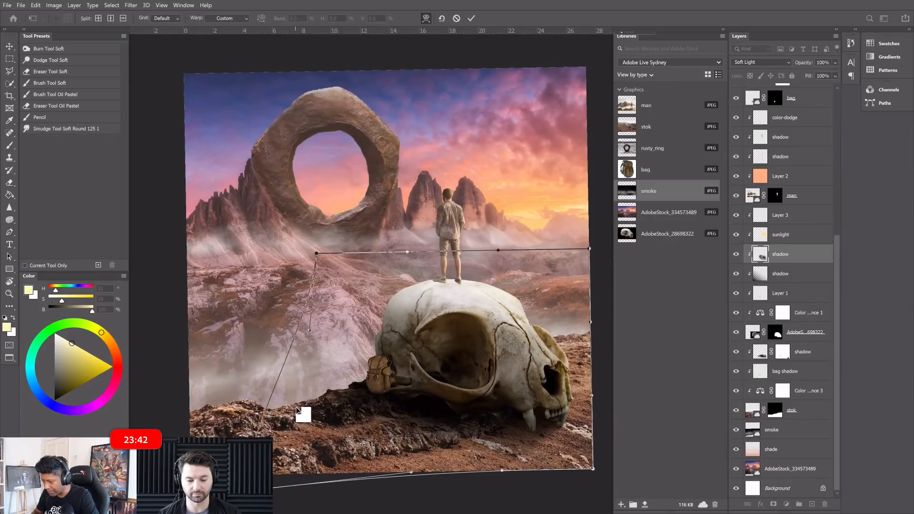
pyautogui.press('Return')
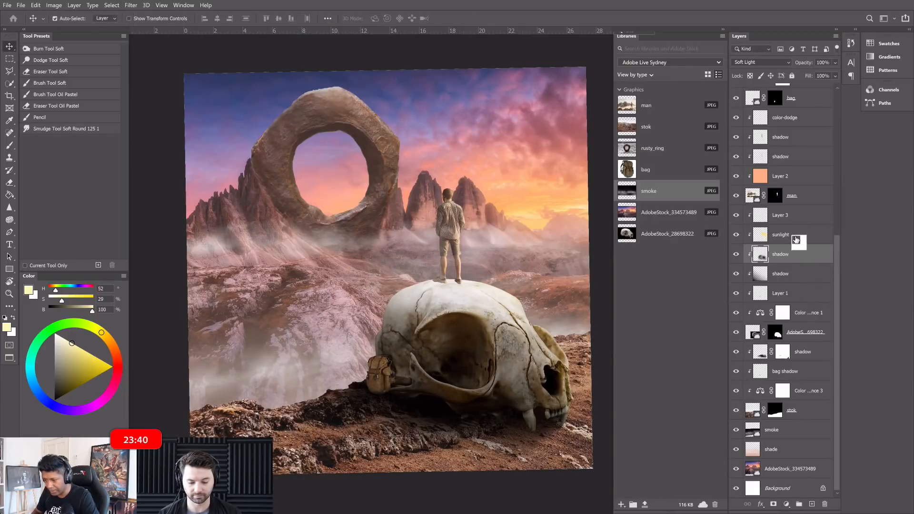
pyautogui.click(737, 257)
pyautogui.click(738, 257)
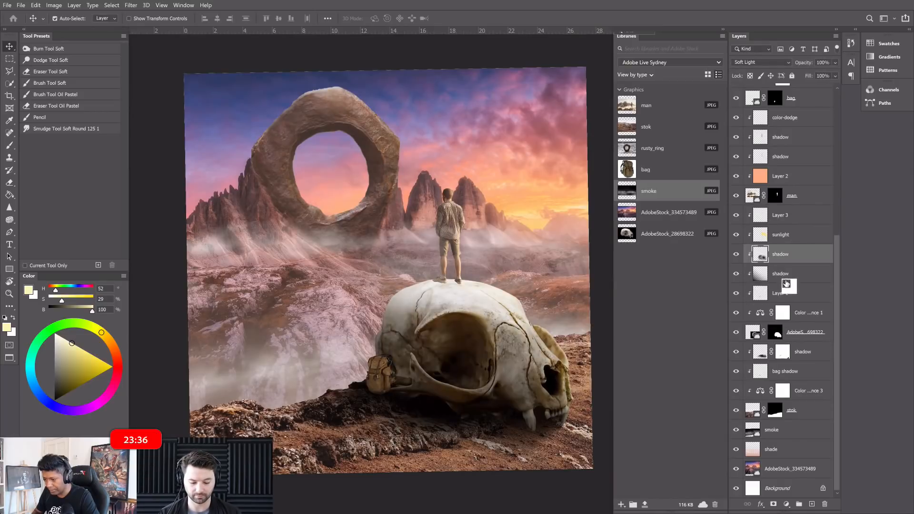
# Warp the masked shadow layer on the ground beneath the skull slightly and apply the transform.
pyautogui.click(783, 291)
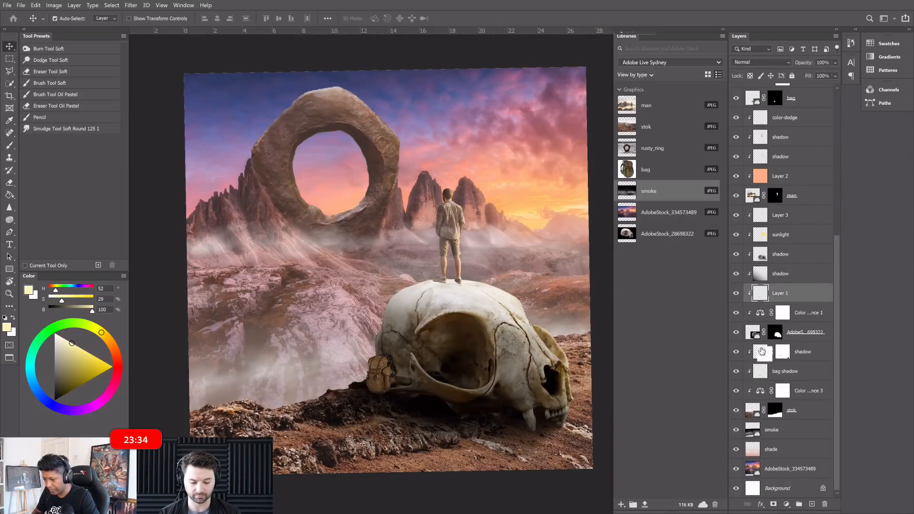
pyautogui.click(762, 351)
pyautogui.hotkey('ctrl', 't')
pyautogui.rightClick(422, 408)
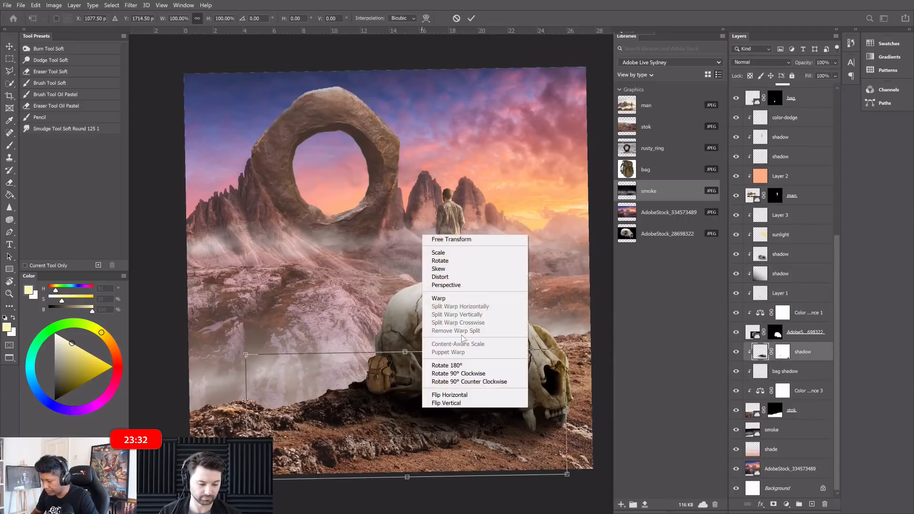
pyautogui.click(469, 299)
pyautogui.moveTo(548, 448); pyautogui.dragTo(550, 450)
pyautogui.press('Return')
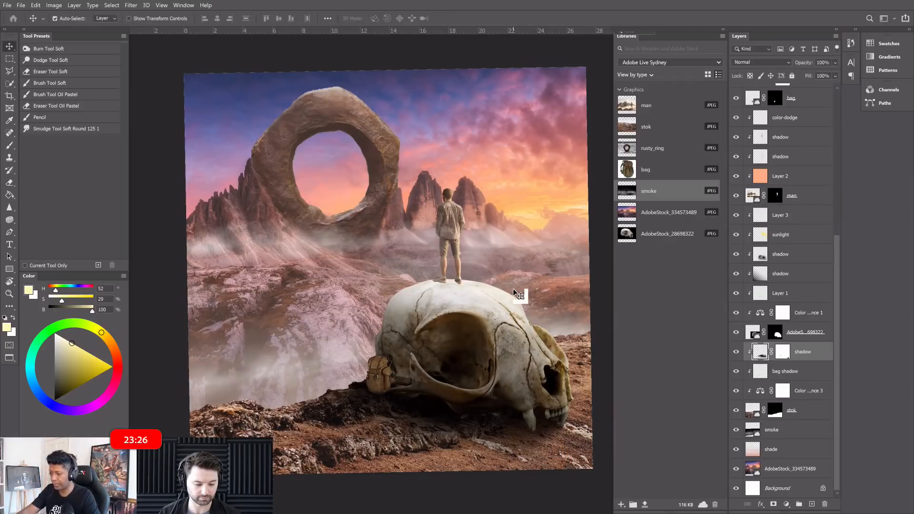
# Lock the overall-light layer.
pyautogui.hotkey('ctrl', '-')
pyautogui.hotkey('ctrl', '+')
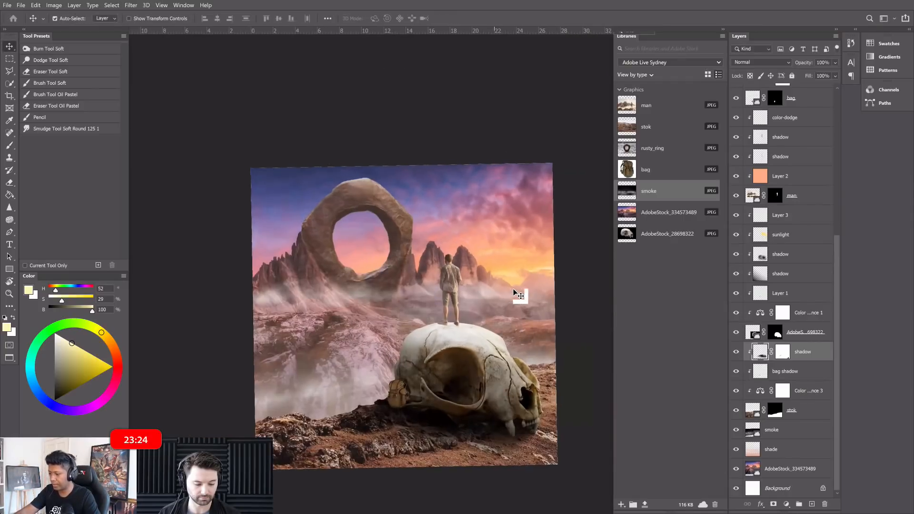
pyautogui.scroll(5, 513, 288)
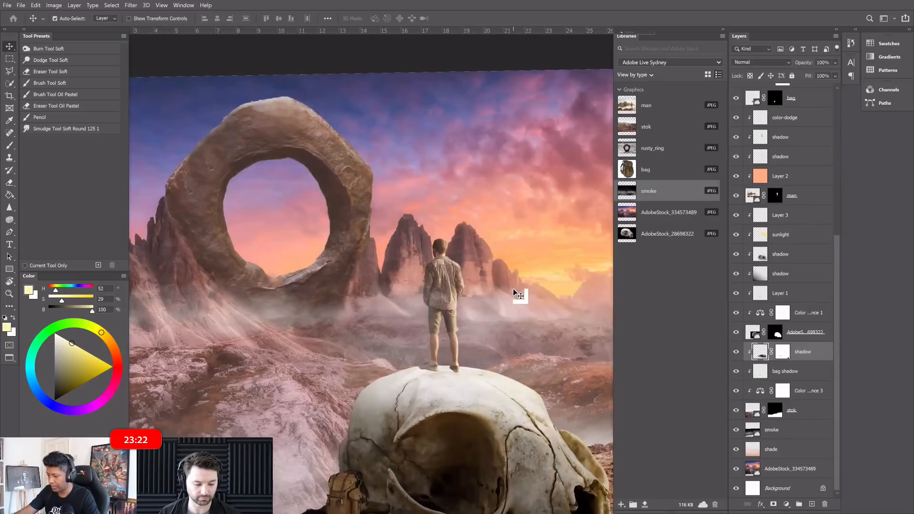
pyautogui.scroll(-2, 198, 163)
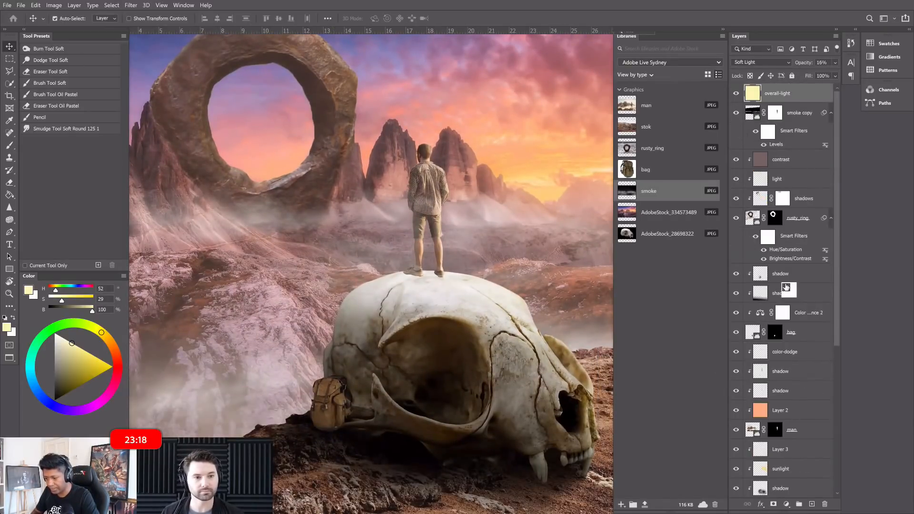
pyautogui.click(792, 76)
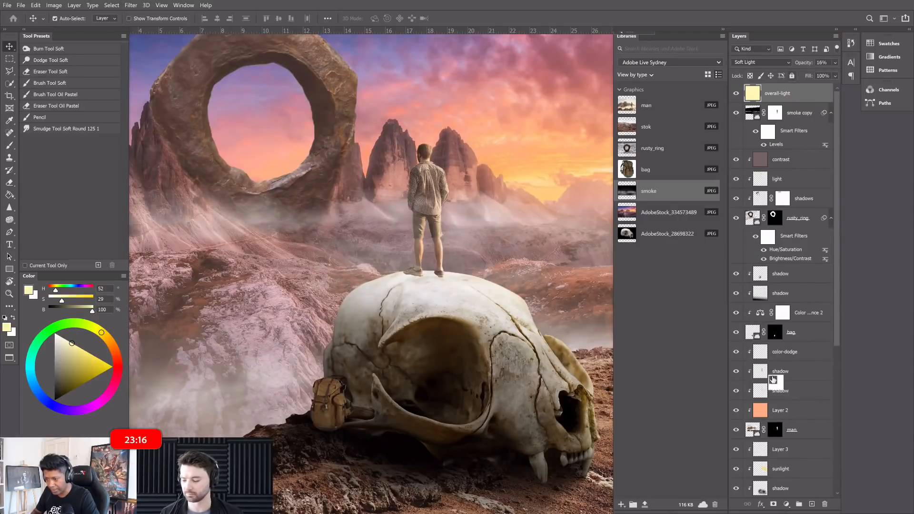
# Paint black shading over the backpack on its topmost clipped shadow layer, using a 100 px soft brush at 26% flow.
pyautogui.moveTo(783, 294); pyautogui.dragTo(786, 301)
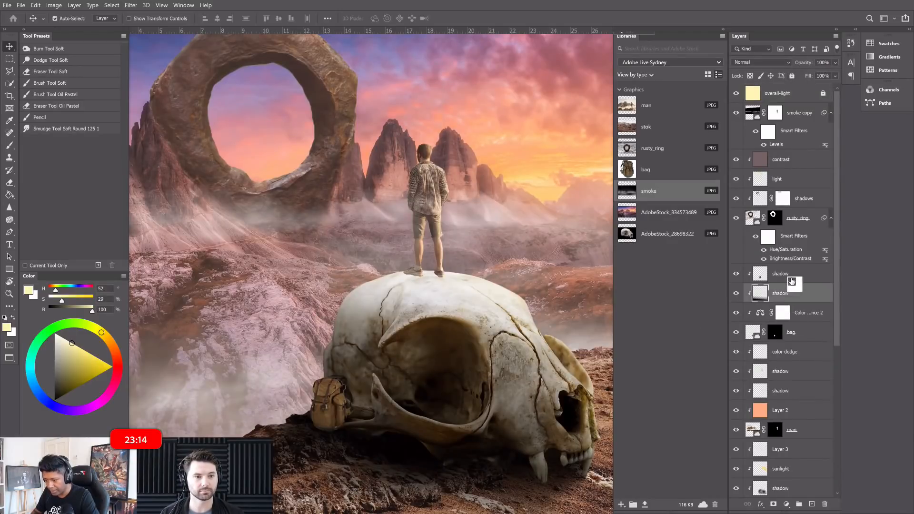
pyautogui.click(791, 278)
pyautogui.click(8, 148)
pyautogui.press('d')
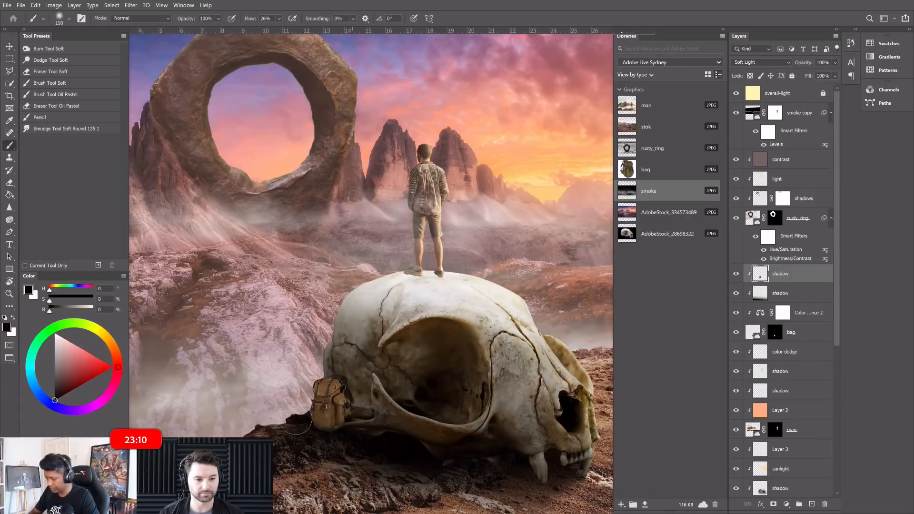
pyautogui.press(']')
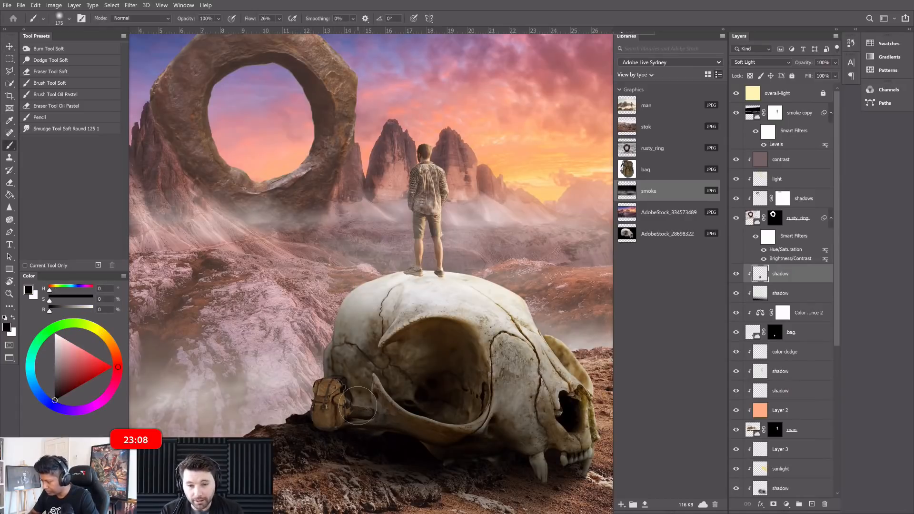
pyautogui.press('[')
pyautogui.press('[')
pyautogui.press('[')
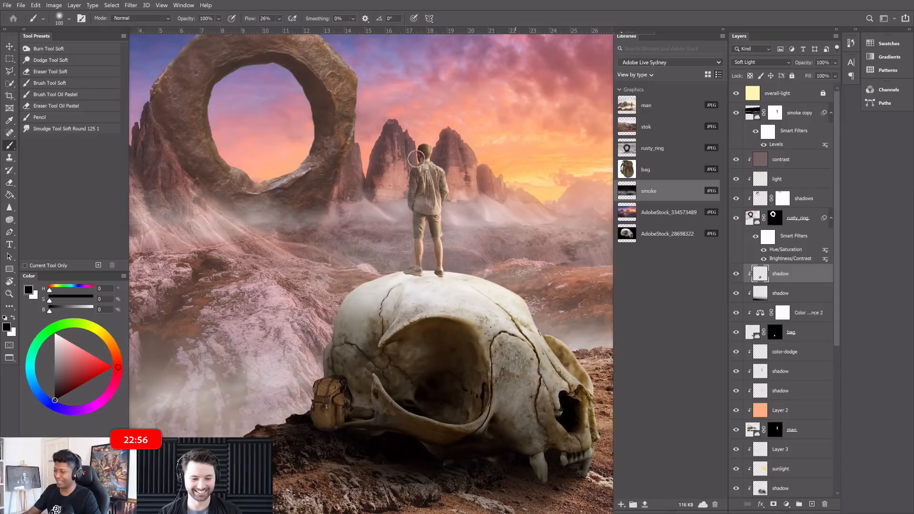
# Add a new clipped layer directly above the skull's Color Balance 1 adjustment layer.
pyautogui.hotkey('ctrl', '-')
pyautogui.click(9, 46)
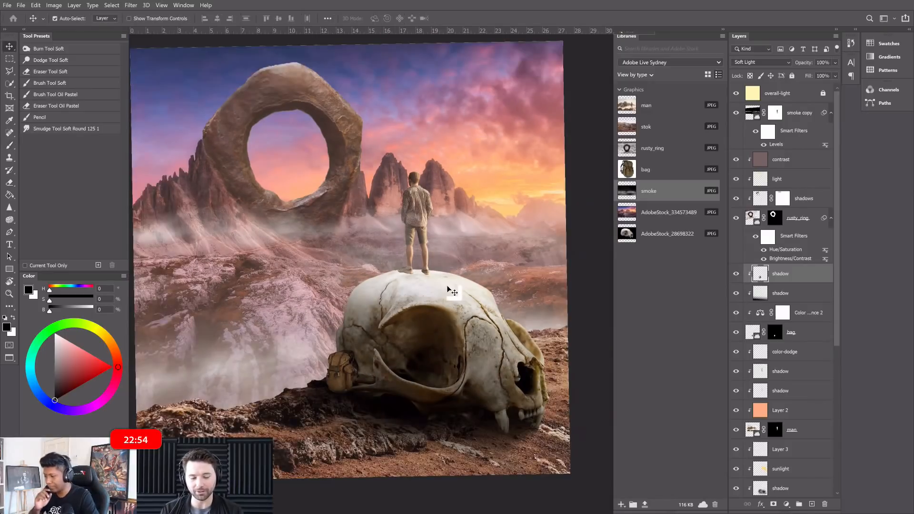
pyautogui.click(442, 275)
pyautogui.moveTo(762, 289); pyautogui.dragTo(811, 358)
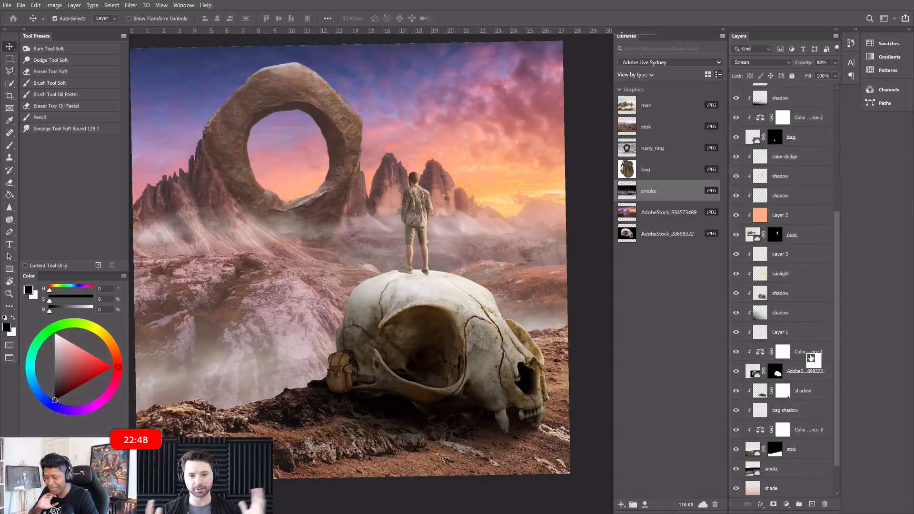
pyautogui.click(811, 356)
pyautogui.click(812, 504)
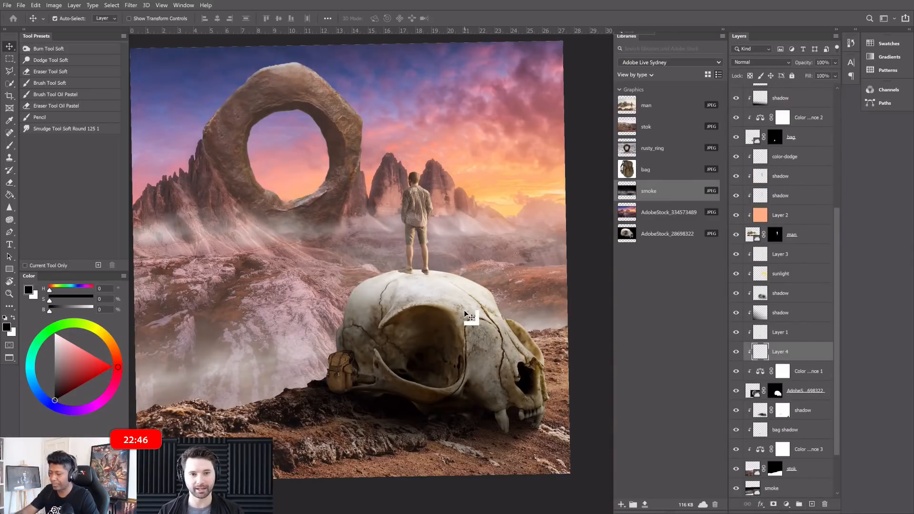
pyautogui.hotkey('ctrl', '+')
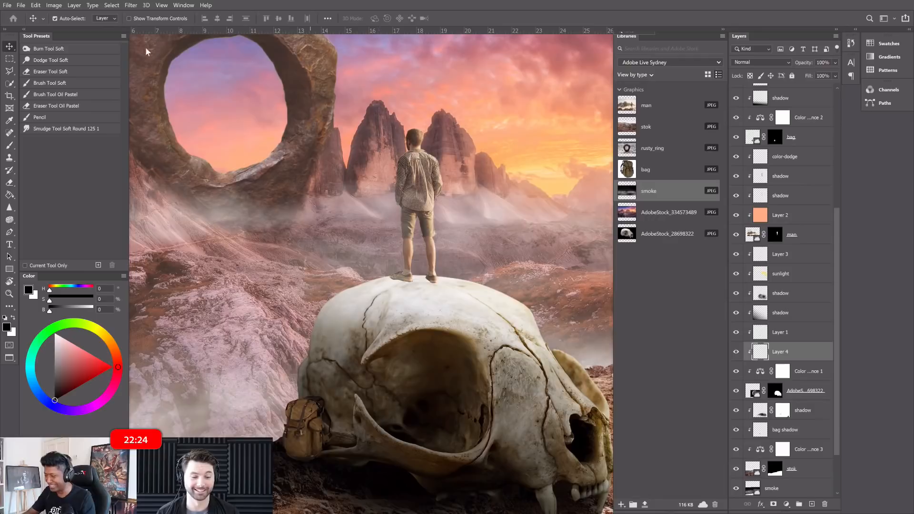
pyautogui.click(9, 71)
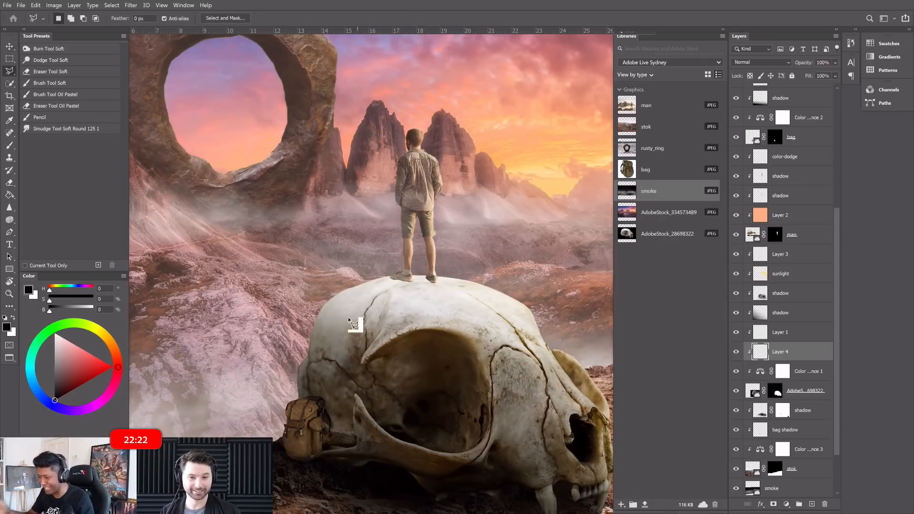
pyautogui.click(309, 312)
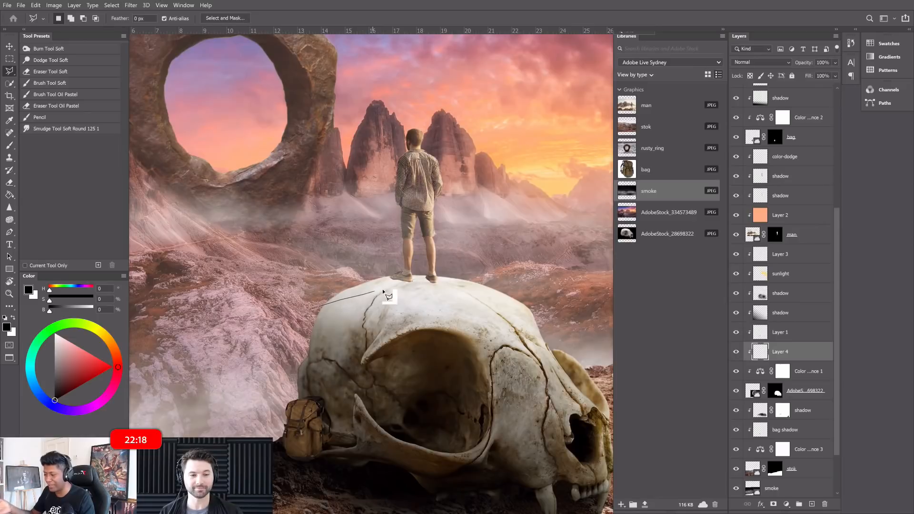
pyautogui.click(412, 282)
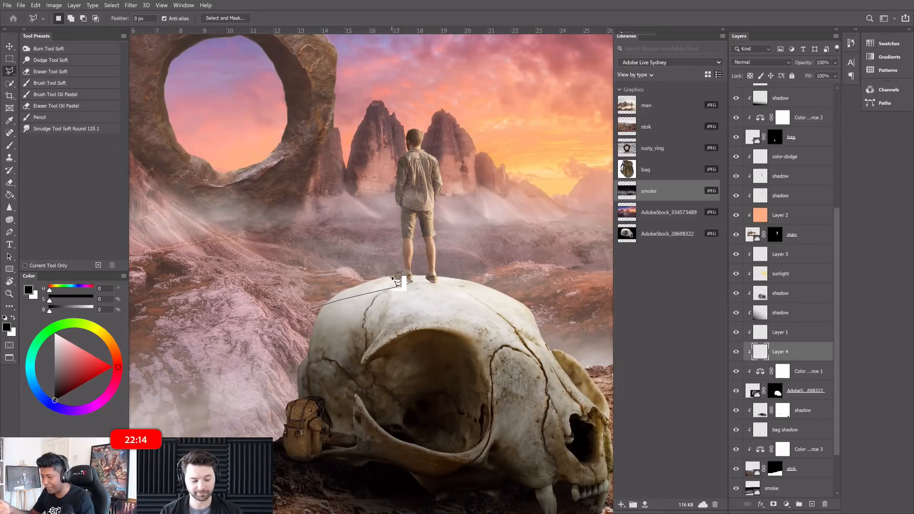
pyautogui.doubleClick(286, 298)
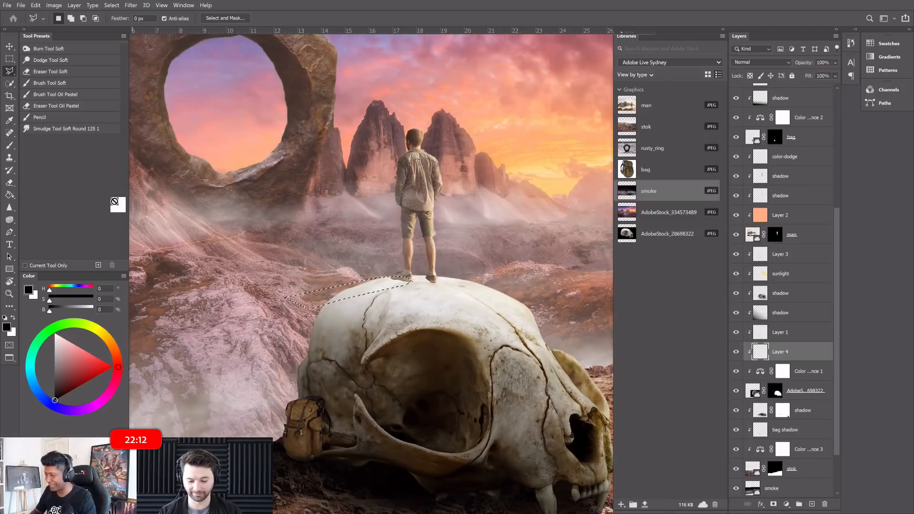
pyautogui.click(11, 194)
pyautogui.hotkey('shift', 'g')
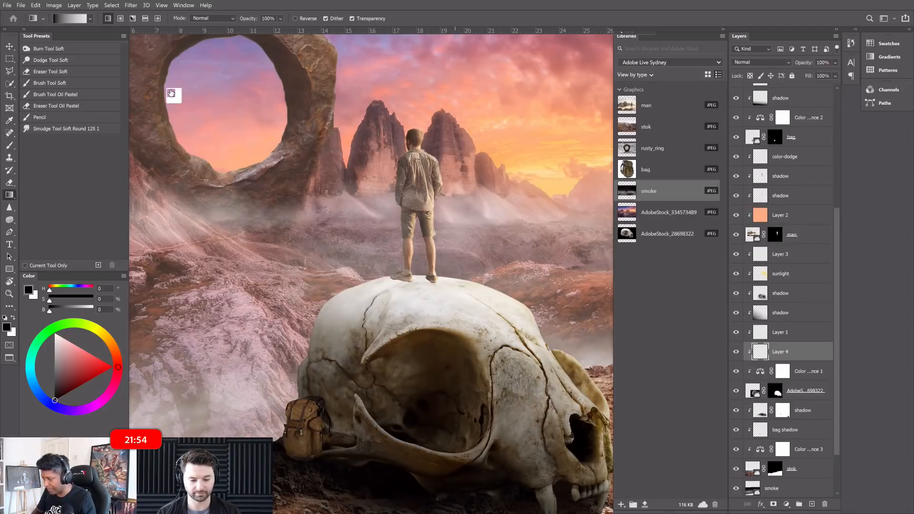
# Outline a long tapered shadow from the man's feet across the skull's upper left edge with the Polygonal Lasso tool.
pyautogui.click(9, 71)
pyautogui.click(413, 277)
pyautogui.click(281, 310)
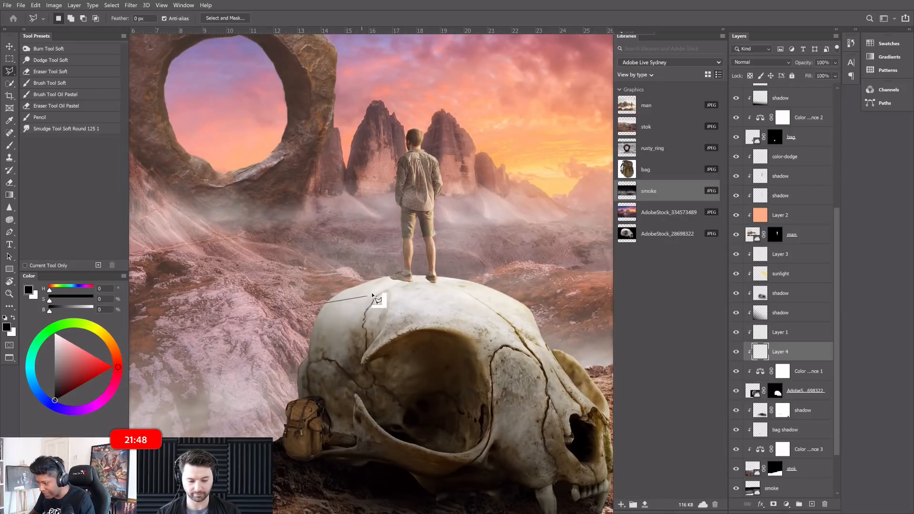
pyautogui.click(413, 282)
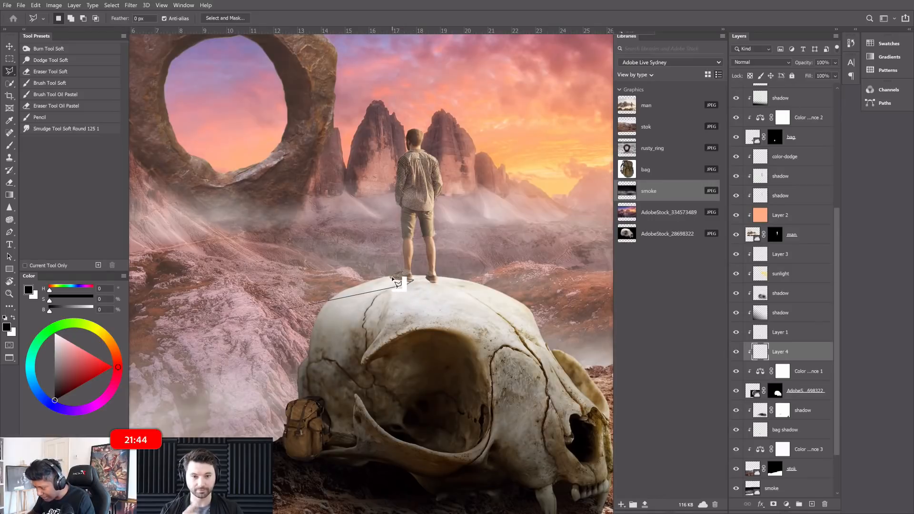
pyautogui.click(390, 277)
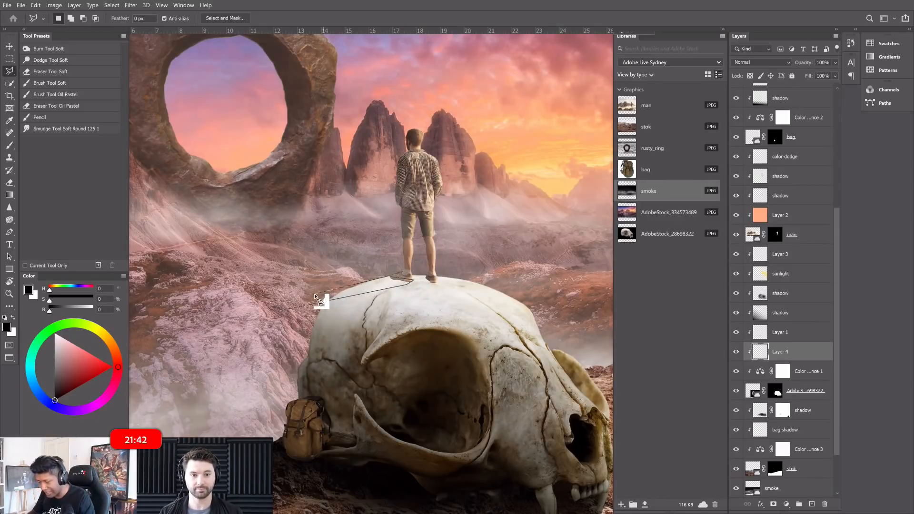
pyautogui.click(284, 309)
# Fill the selection on Layer 4 with a black gradient as the man's cast shadow, and deselect it.
pyautogui.press('g')
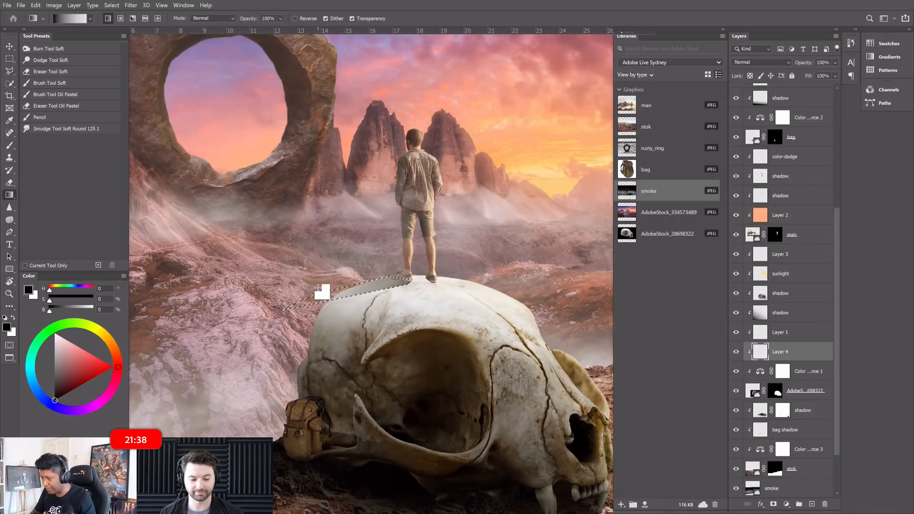
pyautogui.click(14, 58)
pyautogui.click(235, 191)
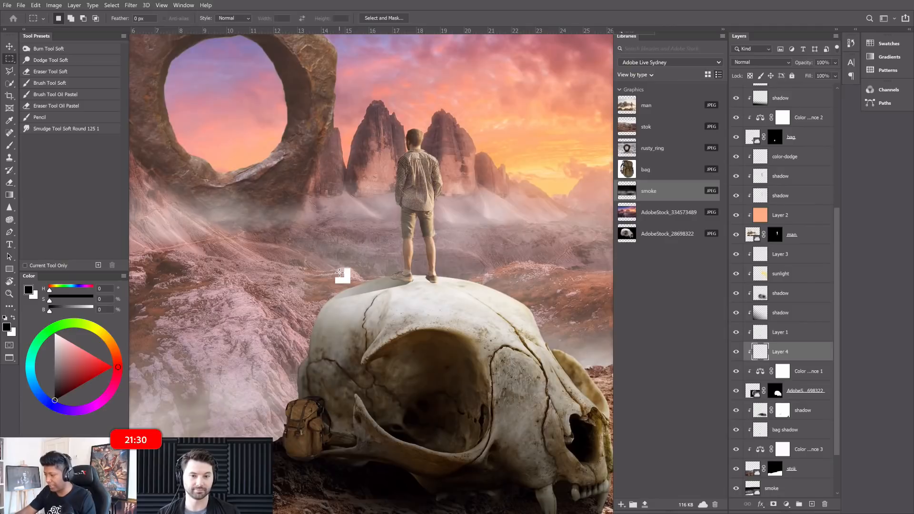
# Soften the lower edge of the man's cast shadow on Layer 4 with a 30 px soft eraser.
pyautogui.hotkey('ctrl', '+')
pyautogui.press('b')
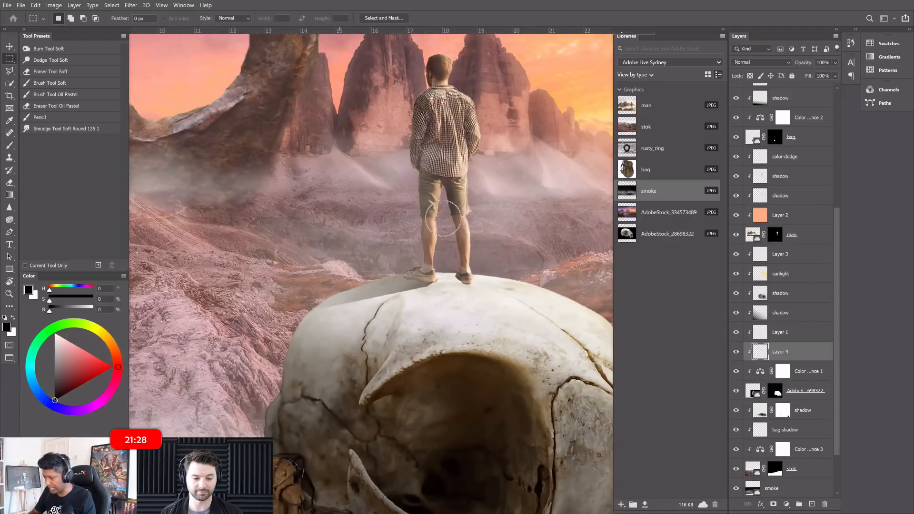
pyautogui.hotkey('ctrl', '+')
pyautogui.press('e')
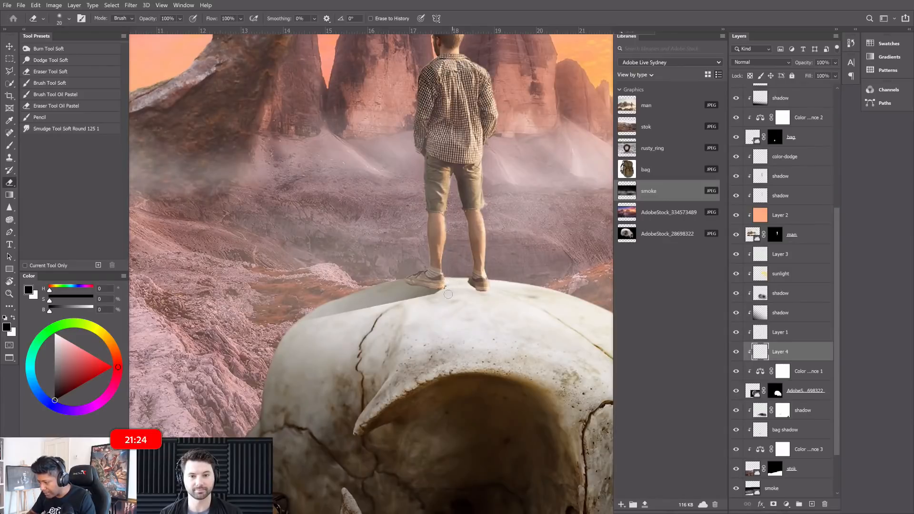
pyautogui.press(']')
pyautogui.press(']')
pyautogui.press(']')
pyautogui.press(']')
pyautogui.press(']')
pyautogui.moveTo(432, 296)
pyautogui.mouseDown()
pyautogui.moveTo(362, 306)
pyautogui.moveTo(395, 329)
pyautogui.mouseUp()
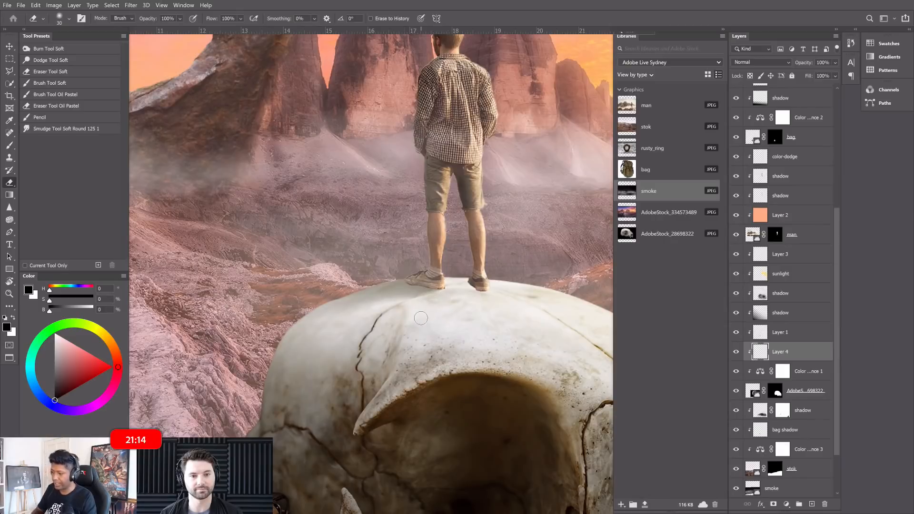
# Warp the cast shadow on Layer 4 so its near end reaches under both of the man's feet.
pyautogui.hotkey('ctrl', 't')
pyautogui.rightClick(394, 291)
pyautogui.click(435, 353)
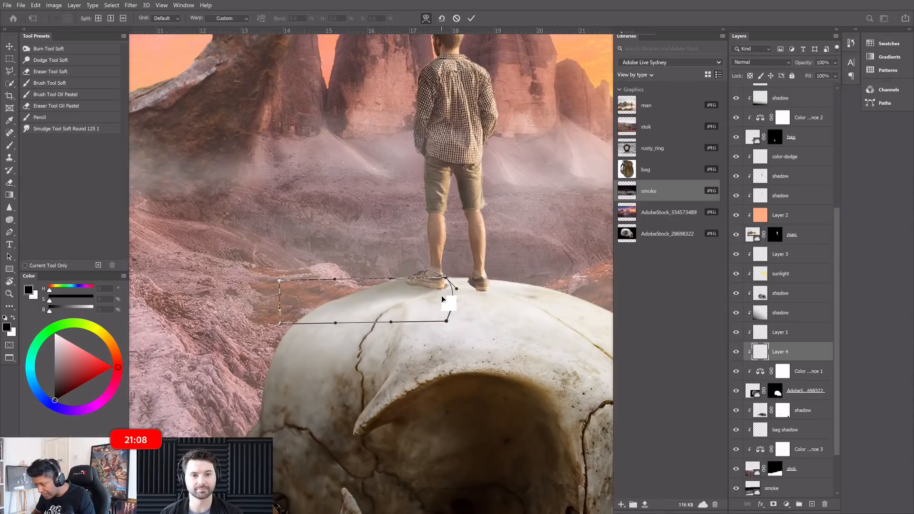
pyautogui.moveTo(447, 295); pyautogui.dragTo(479, 293)
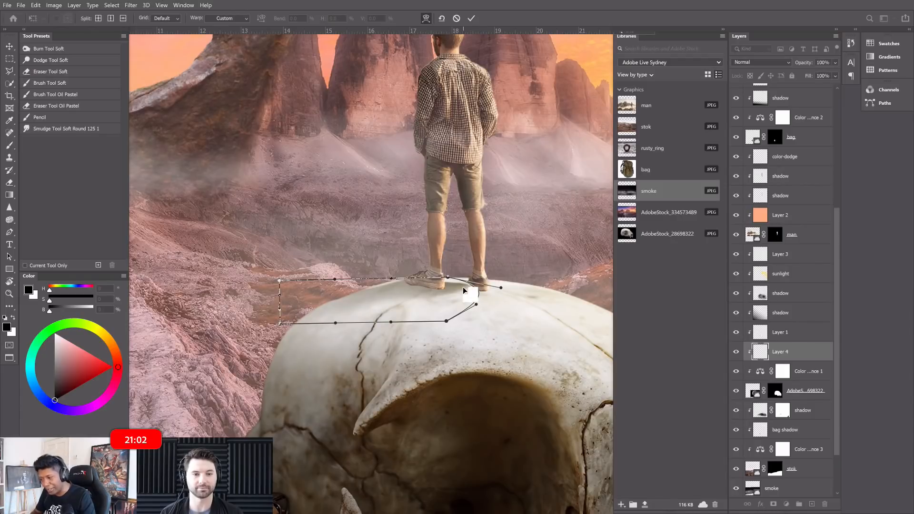
pyautogui.moveTo(463, 286); pyautogui.dragTo(495, 298)
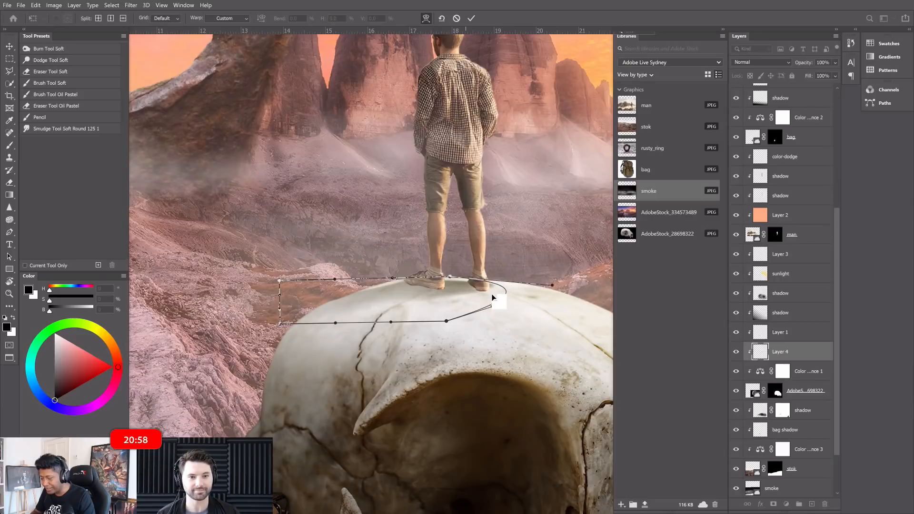
pyautogui.moveTo(439, 289); pyautogui.dragTo(455, 272)
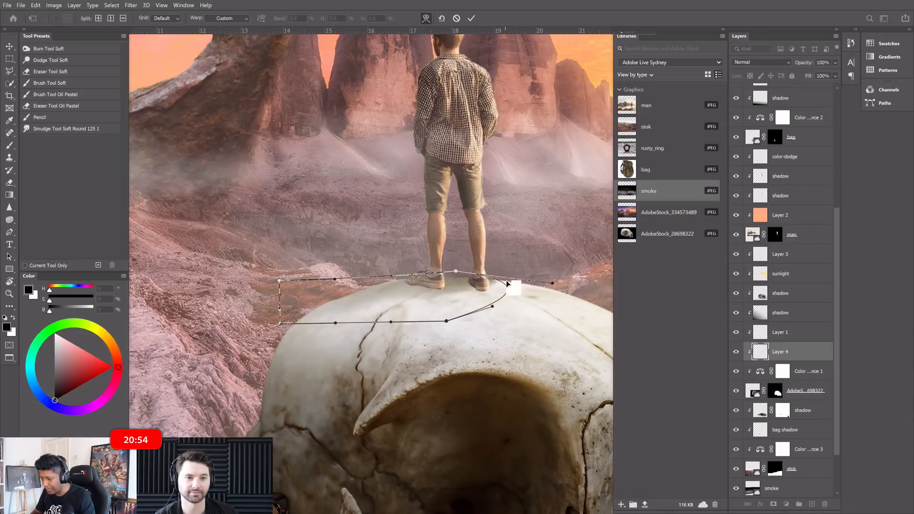
pyautogui.moveTo(500, 292); pyautogui.dragTo(498, 291)
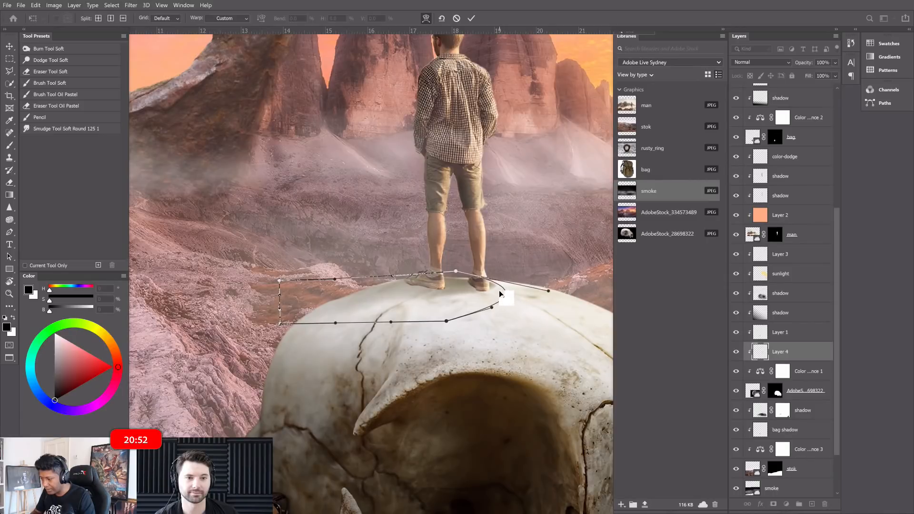
pyautogui.moveTo(455, 268); pyautogui.dragTo(455, 264)
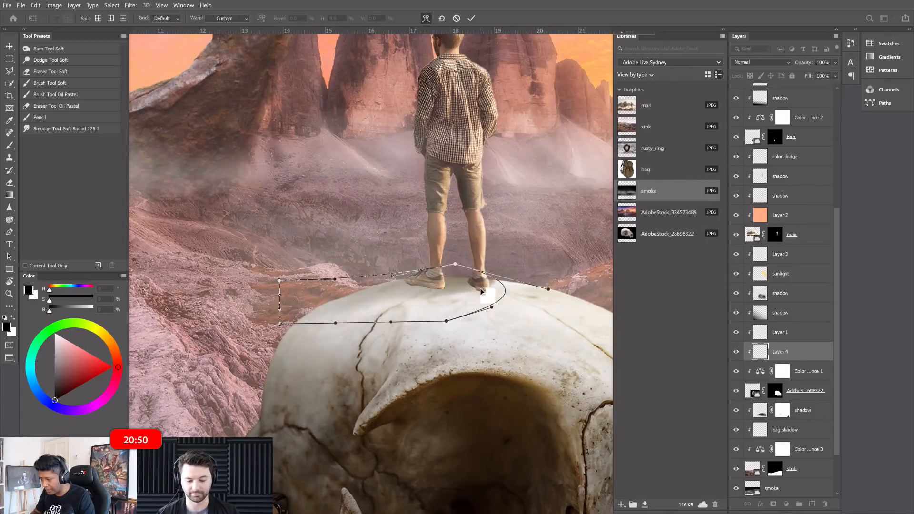
pyautogui.moveTo(482, 295); pyautogui.dragTo(476, 301)
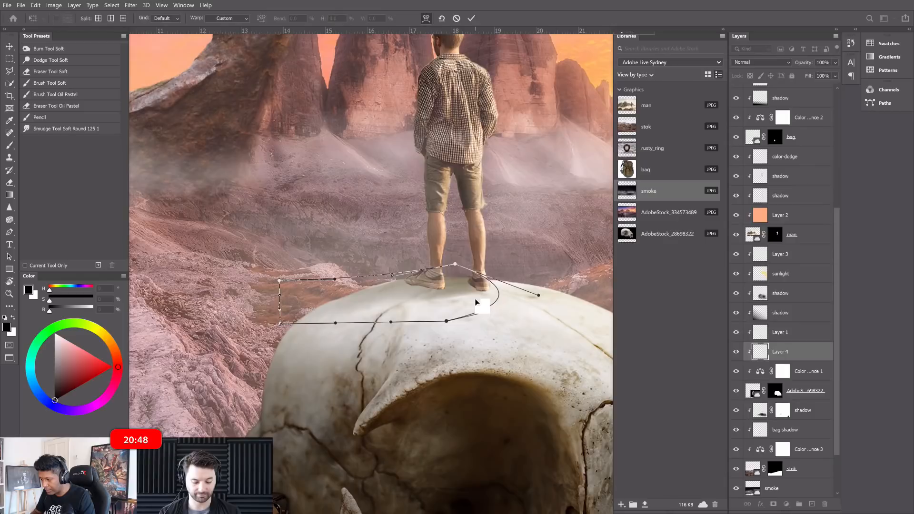
pyautogui.press('e')
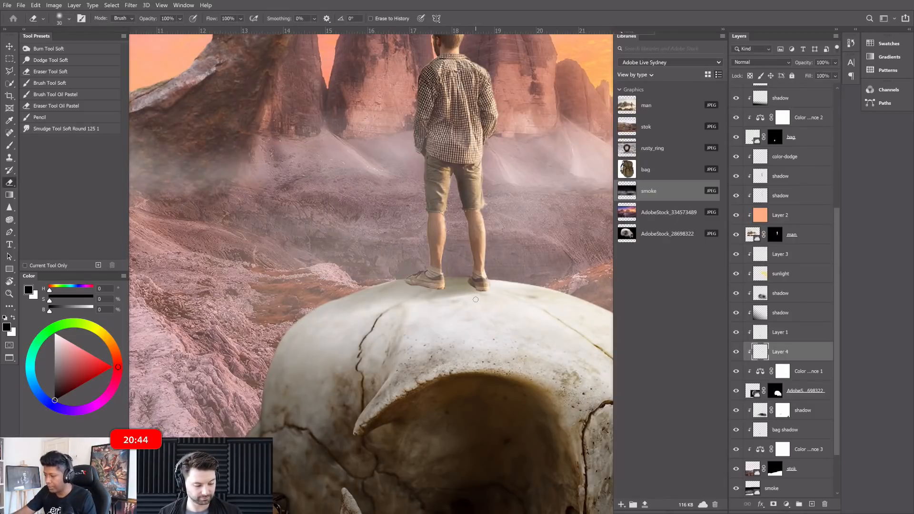
pyautogui.hotkey('ctrl', '0')
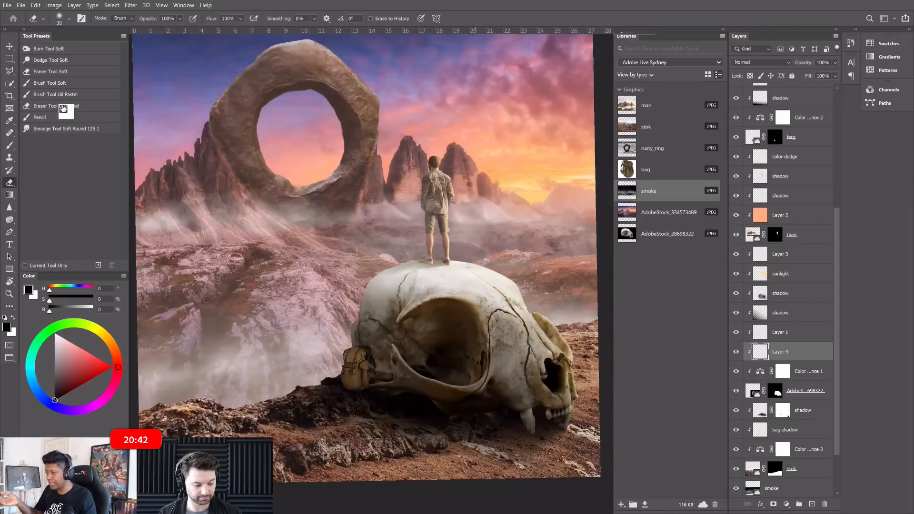
# Duplicate the man's shadow from Layer 4 onto a clipped layer directly above it to deepen the shadow.
pyautogui.click(10, 48)
pyautogui.scroll(5, 429, 254)
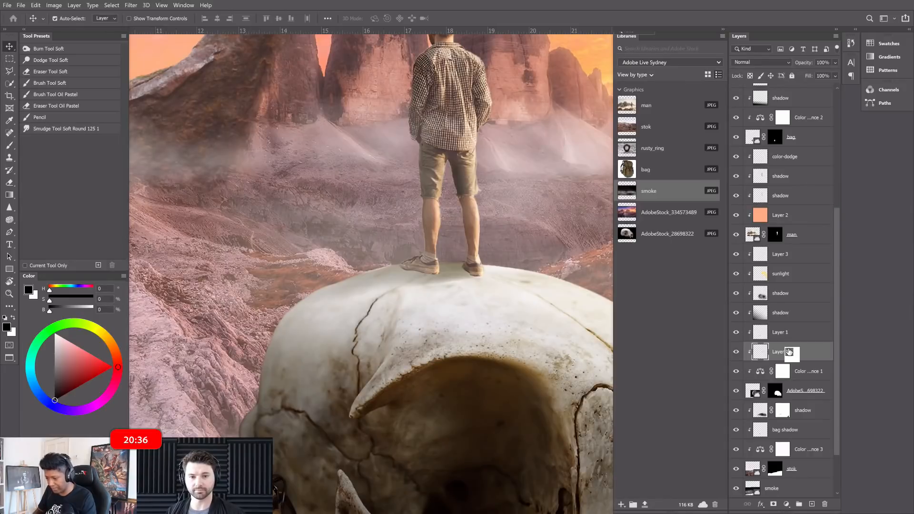
pyautogui.hotkey('ctrl', 'a')
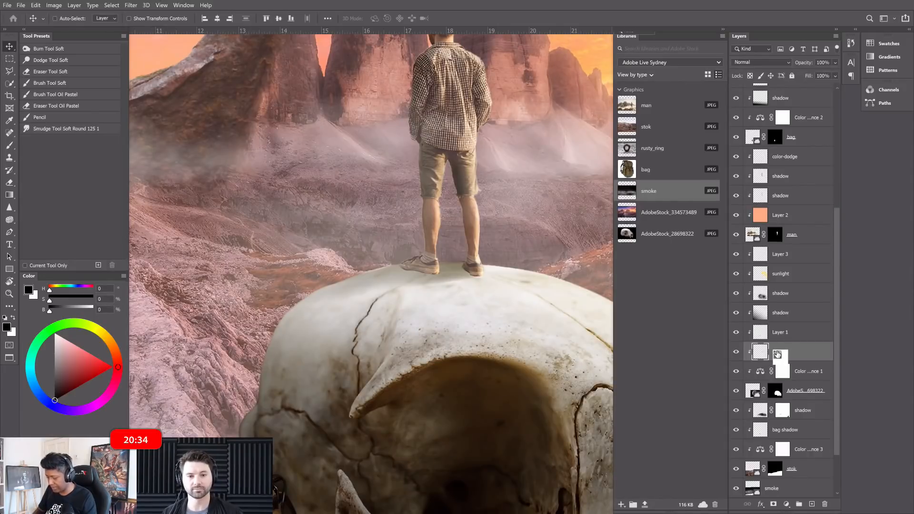
pyautogui.moveTo(777, 354); pyautogui.dragTo(778, 356)
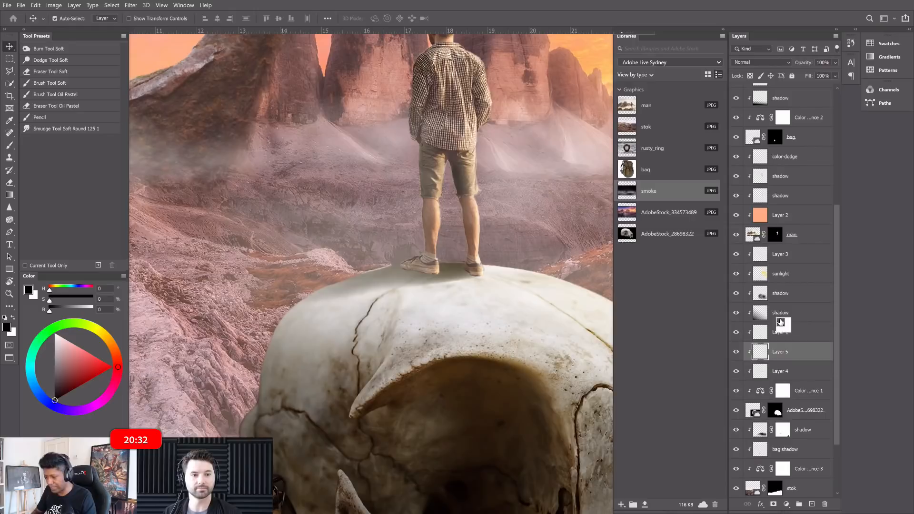
pyautogui.moveTo(449, 192); pyautogui.dragTo(447, 231)
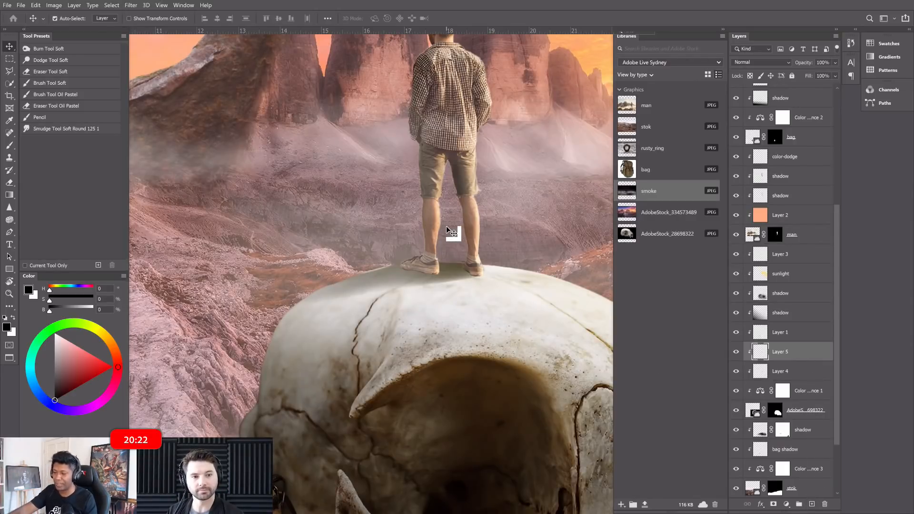
# Examine the man's doubled cast shadow on the skull up close and within the wider composition.
pyautogui.scroll(-3, 448, 231)
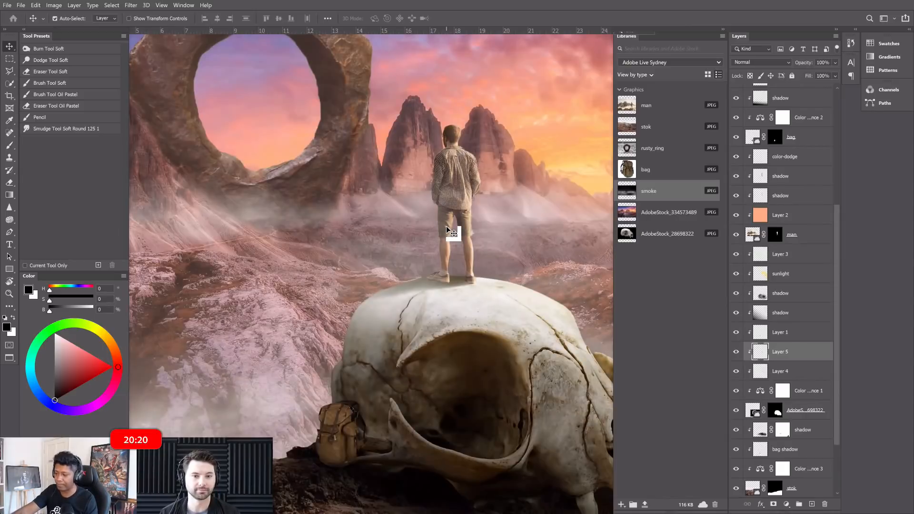
pyautogui.scroll(2, 446, 231)
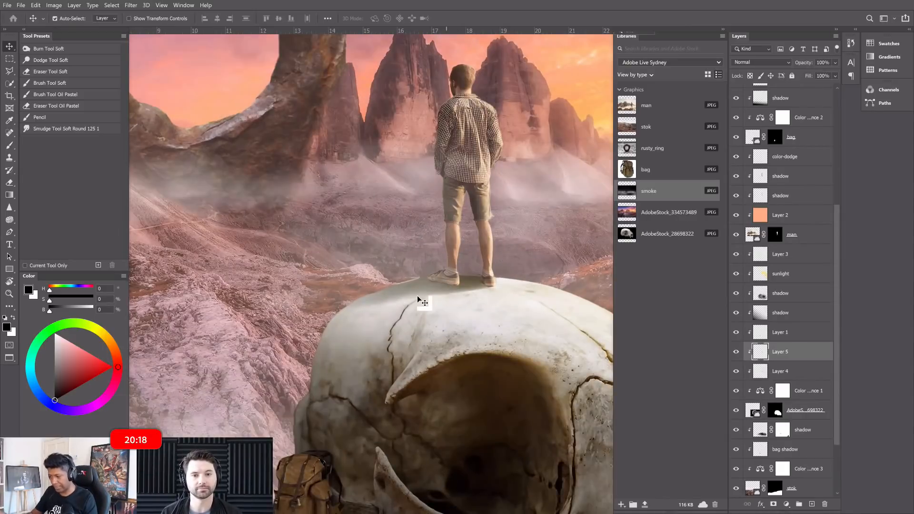
pyautogui.scroll(2, 418, 297)
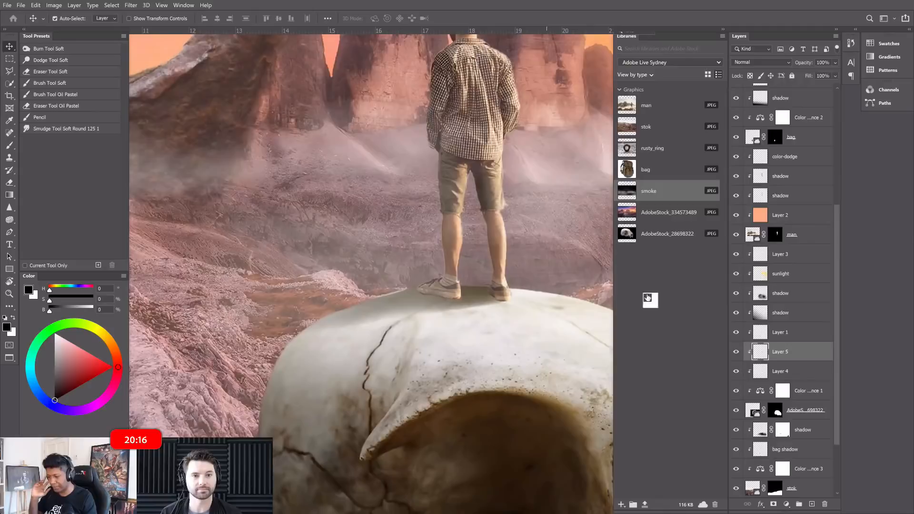
pyautogui.scroll(-1, 363, 249)
pyautogui.click(10, 146)
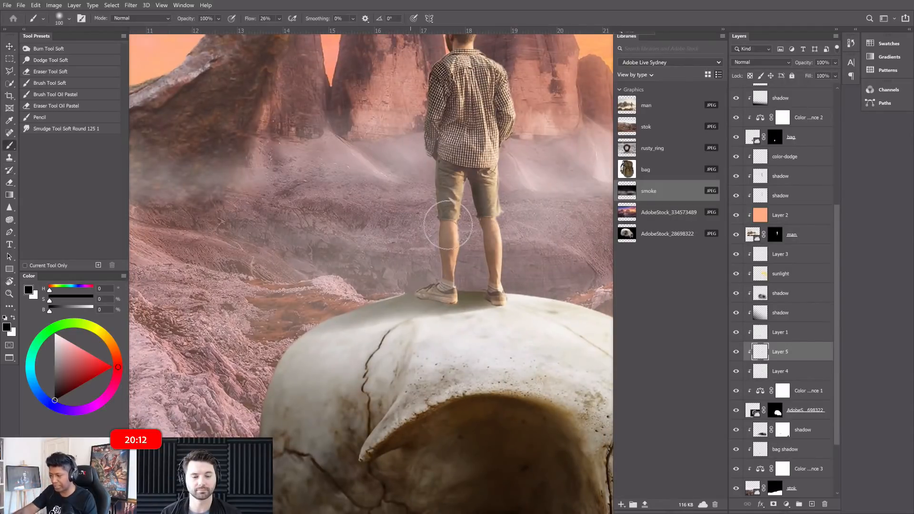
pyautogui.scroll(-3, 436, 295)
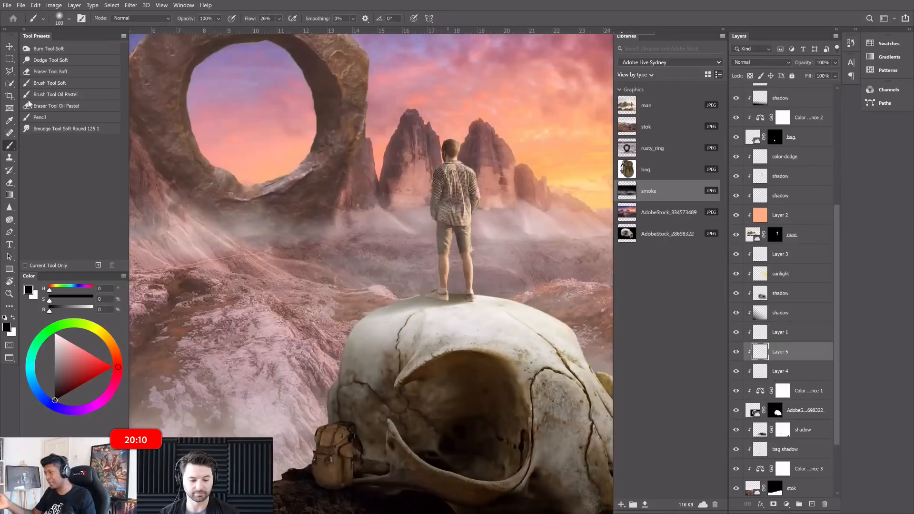
pyautogui.click(10, 58)
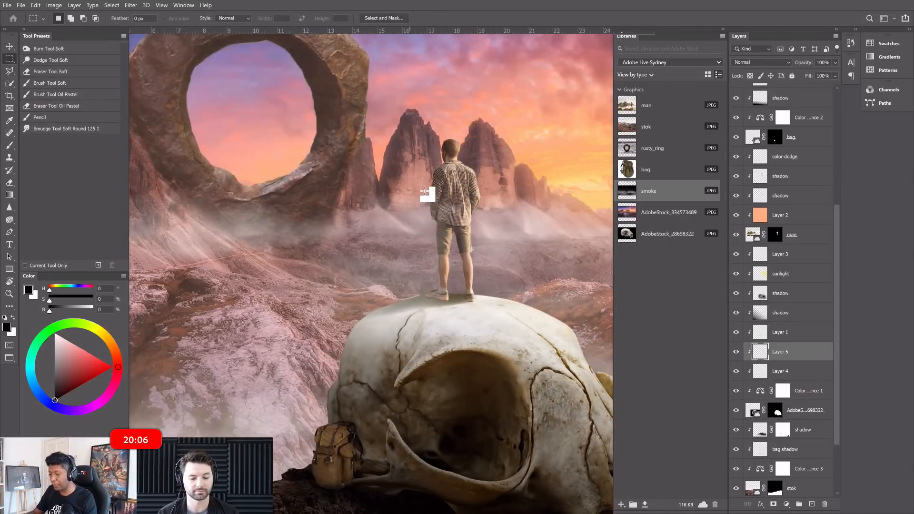
pyautogui.press('w')
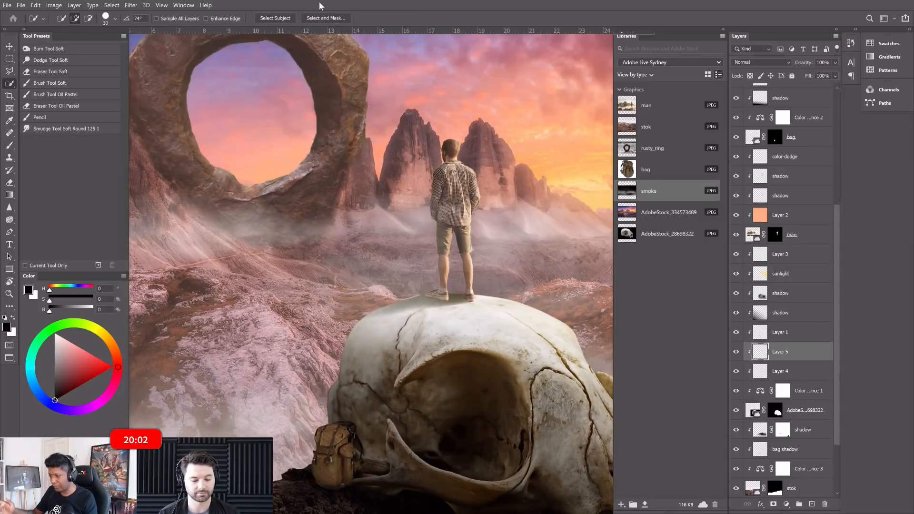
pyautogui.press('l')
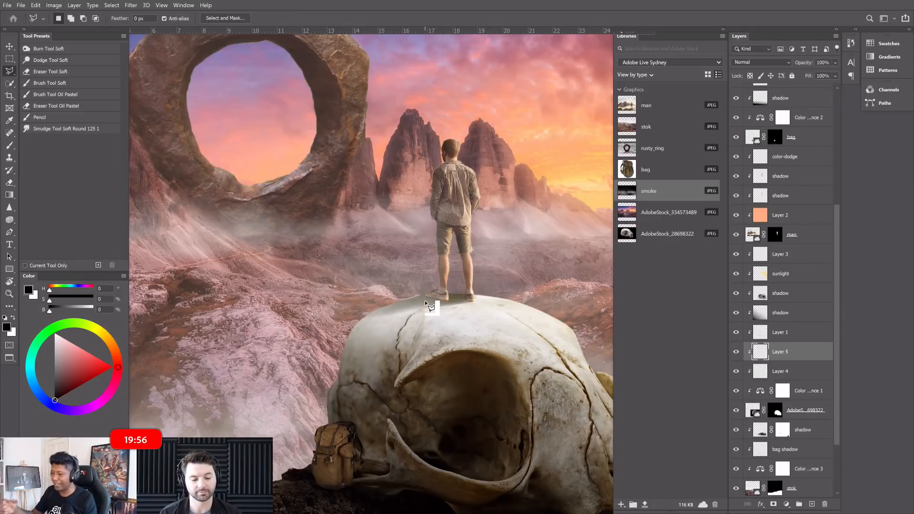
pyautogui.scroll(3, 425, 303)
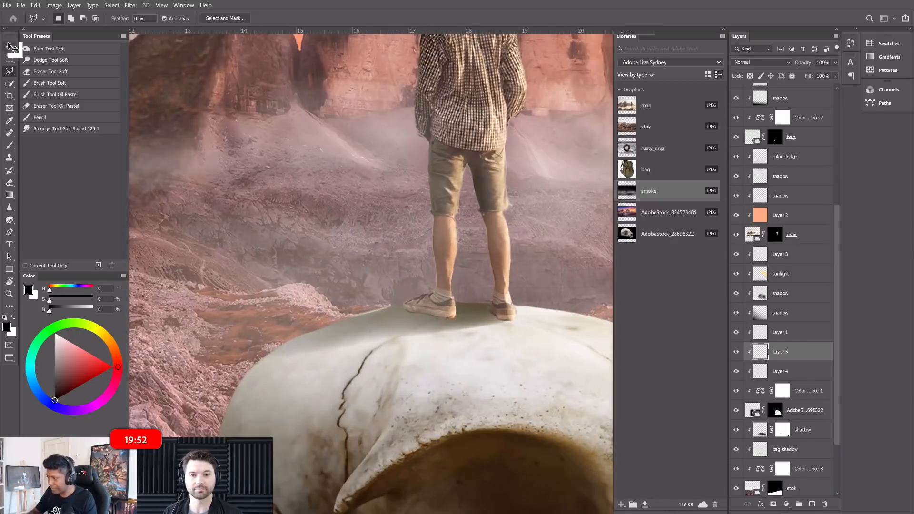
pyautogui.click(10, 46)
pyautogui.click(403, 322)
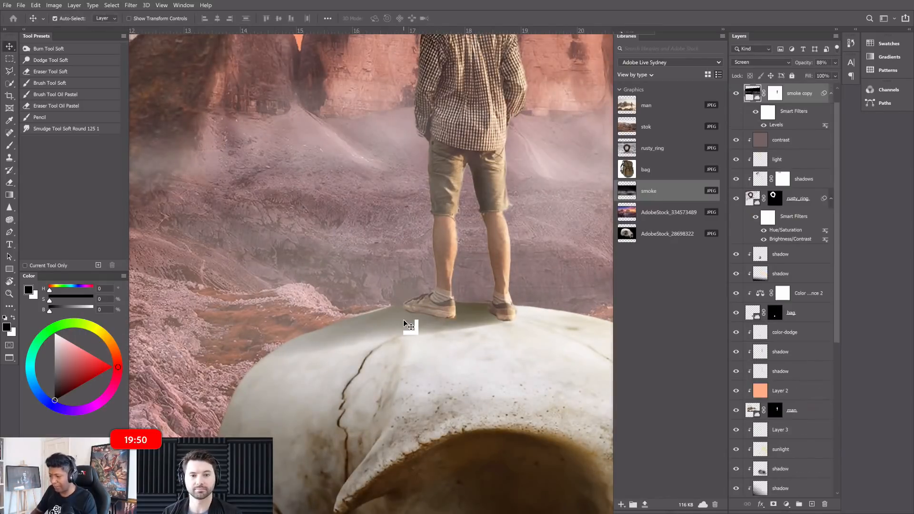
pyautogui.hotkey('ctrl', 't')
pyautogui.click(513, 213)
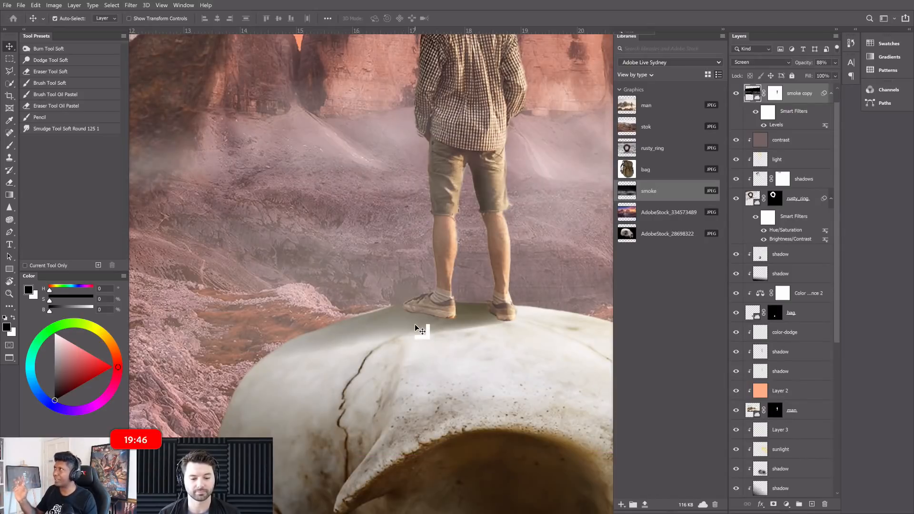
pyautogui.scroll(-1, 415, 323)
pyautogui.scroll(-1, 415, 324)
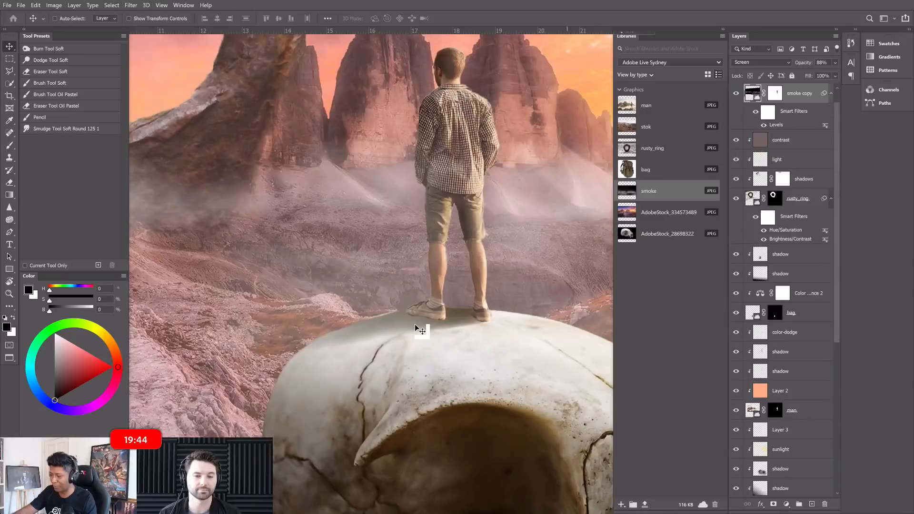
pyautogui.scroll(-1, 415, 325)
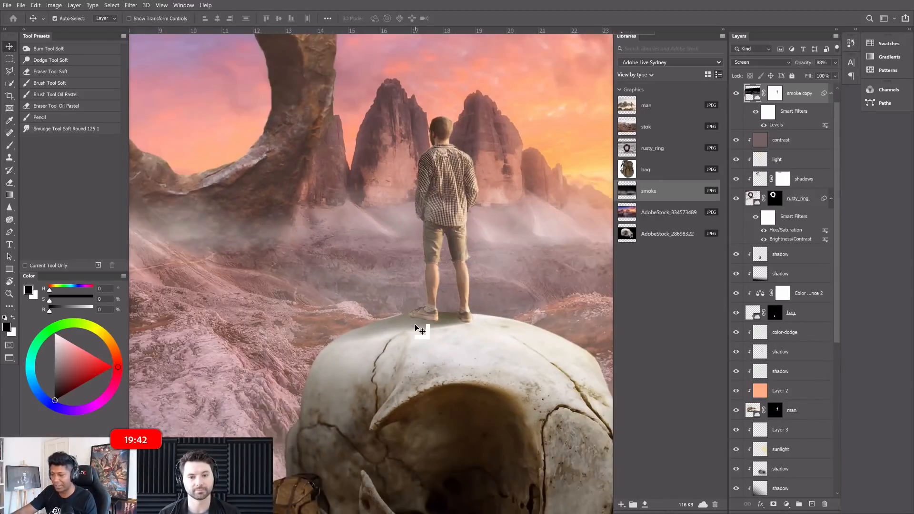
pyautogui.scroll(-1, 415, 328)
pyautogui.scroll(-1, 415, 327)
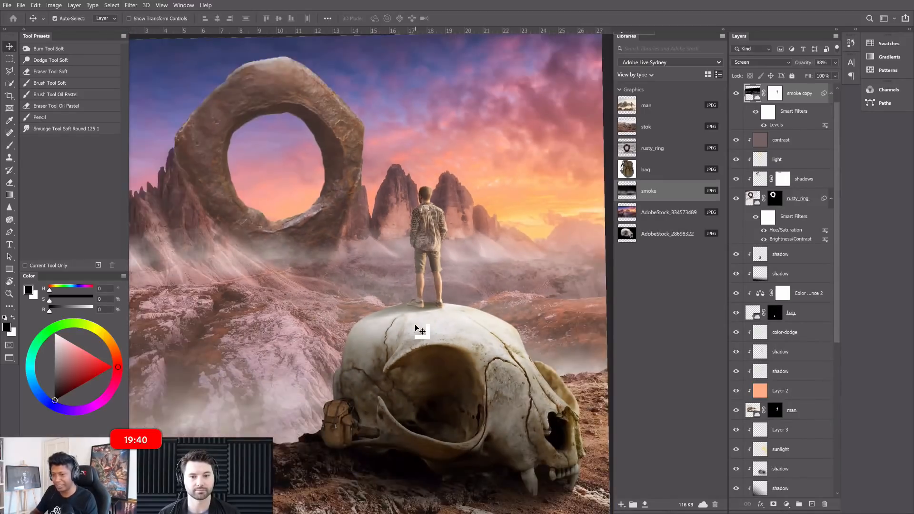
pyautogui.scroll(2, 415, 328)
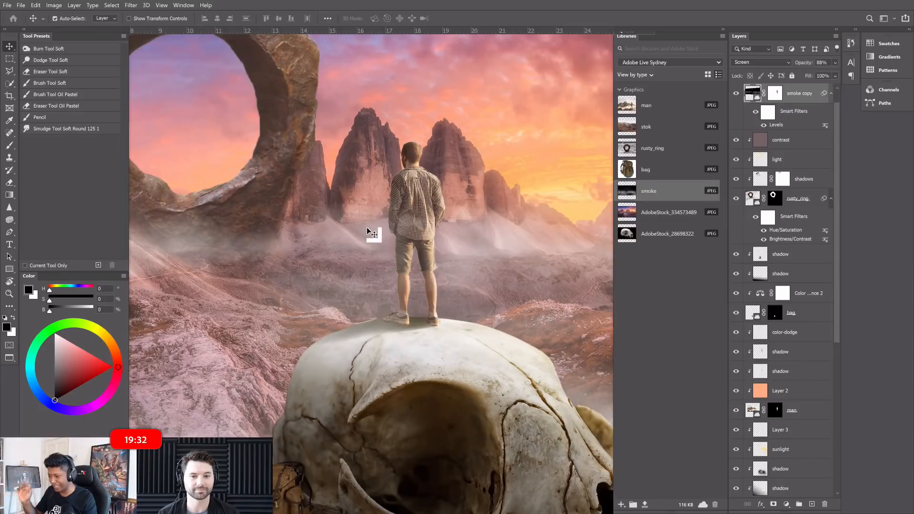
pyautogui.click(791, 76)
pyautogui.click(383, 328)
pyautogui.scroll(-3, 794, 436)
pyautogui.scroll(-2, 794, 437)
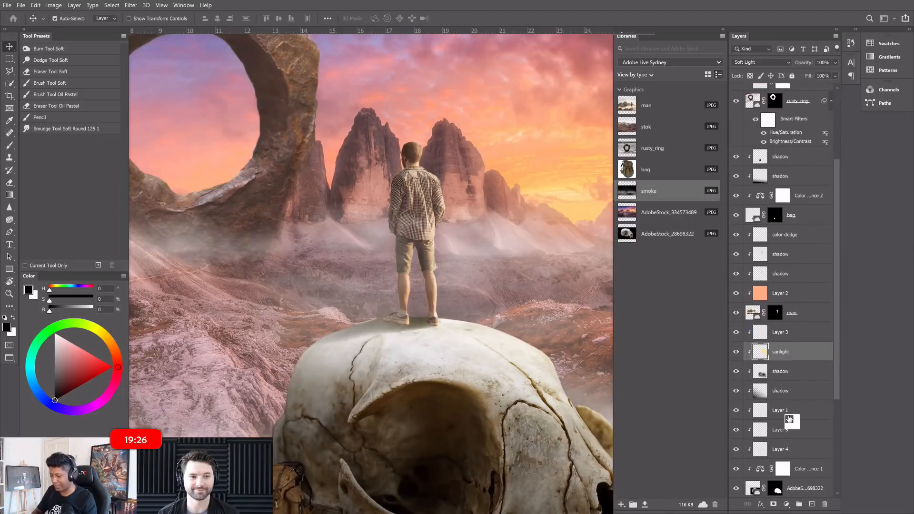
pyautogui.click(791, 412)
pyautogui.hotkey('ctrl', 't')
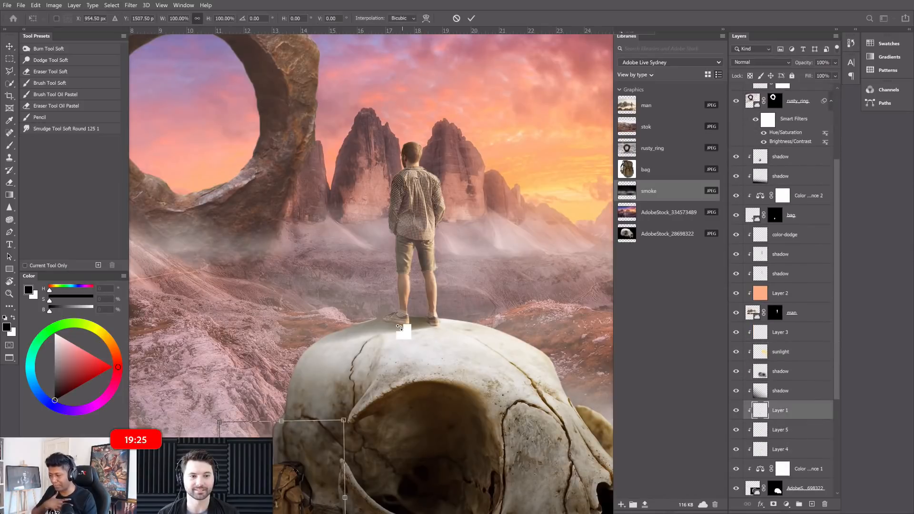
pyautogui.press('Escape')
pyautogui.click(776, 431)
pyautogui.hotkey('ctrl', 't')
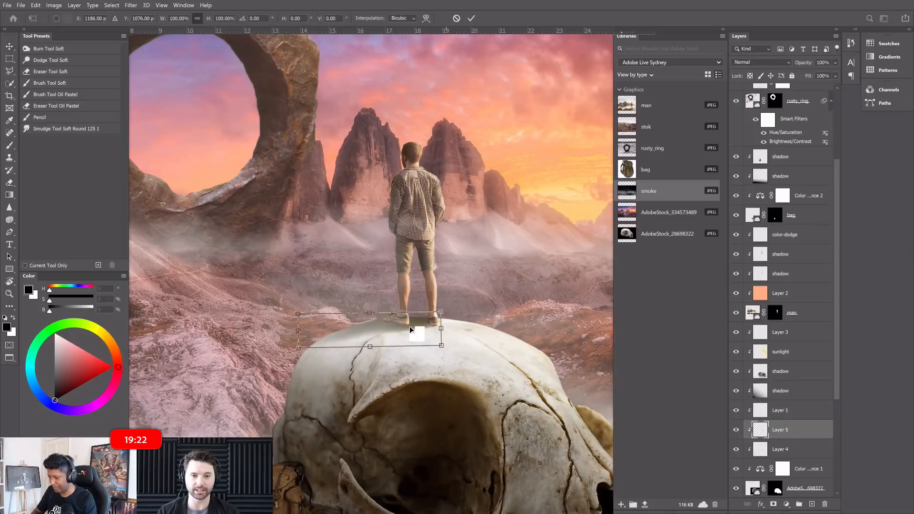
pyautogui.rightClick(407, 324)
pyautogui.click(387, 328)
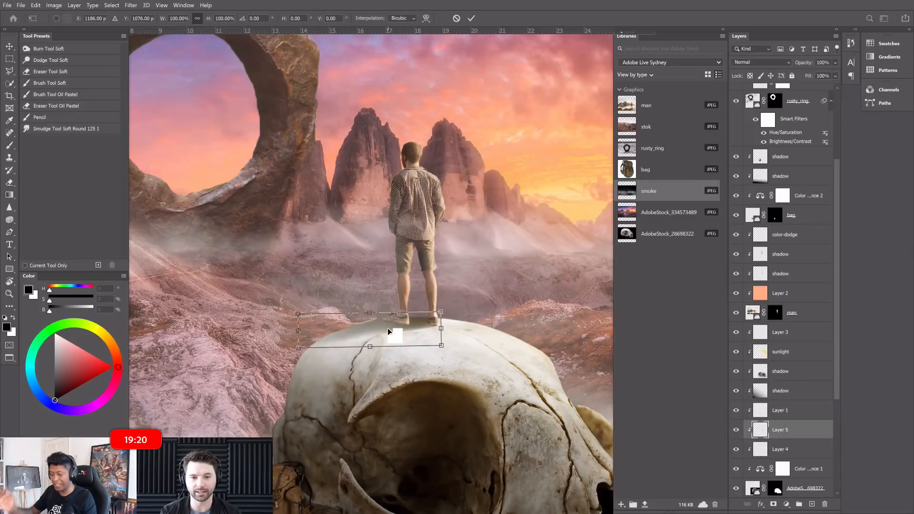
pyautogui.press('Return')
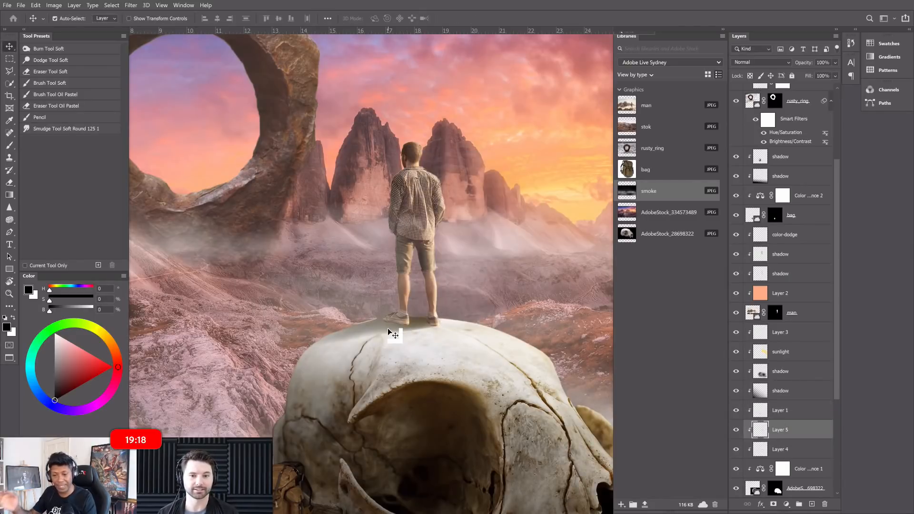
# Add a clipped layer above Layer 5 and paint a small black shadow under the man's left shoe with a 25 px soft brush.
pyautogui.scroll(2, 387, 327)
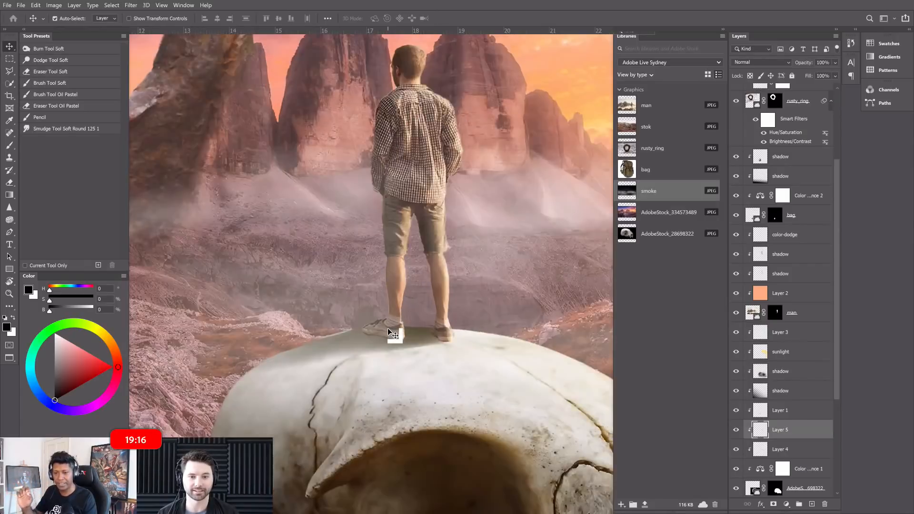
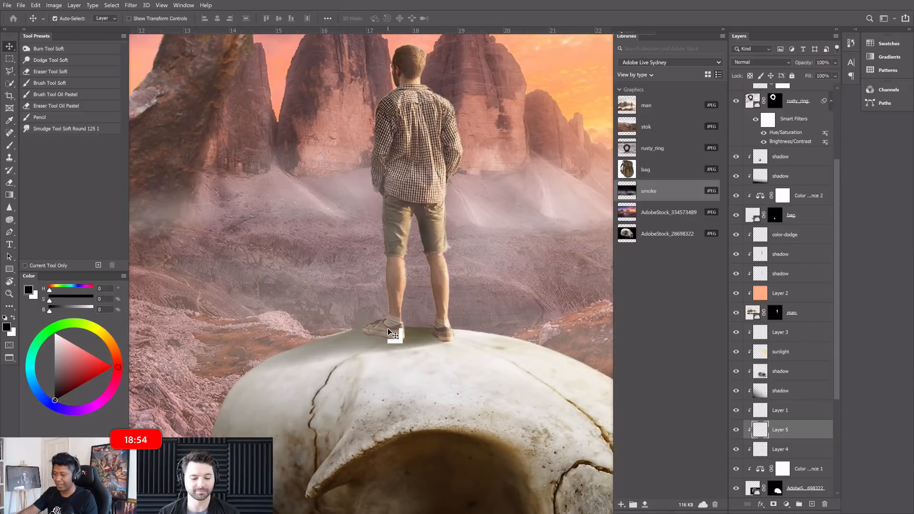
pyautogui.scroll(1, 387, 327)
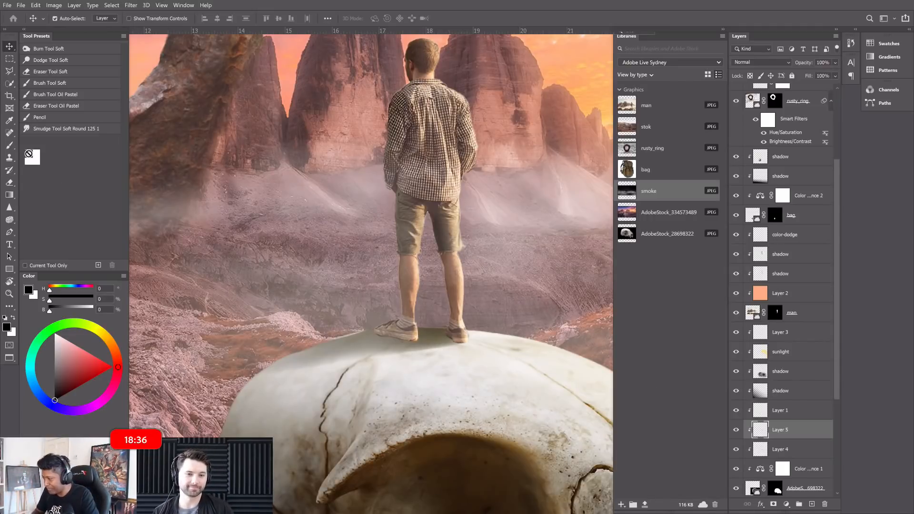
pyautogui.press('b')
pyautogui.press('[')
pyautogui.press('[')
pyautogui.press('[')
pyautogui.press('[')
pyautogui.press('[')
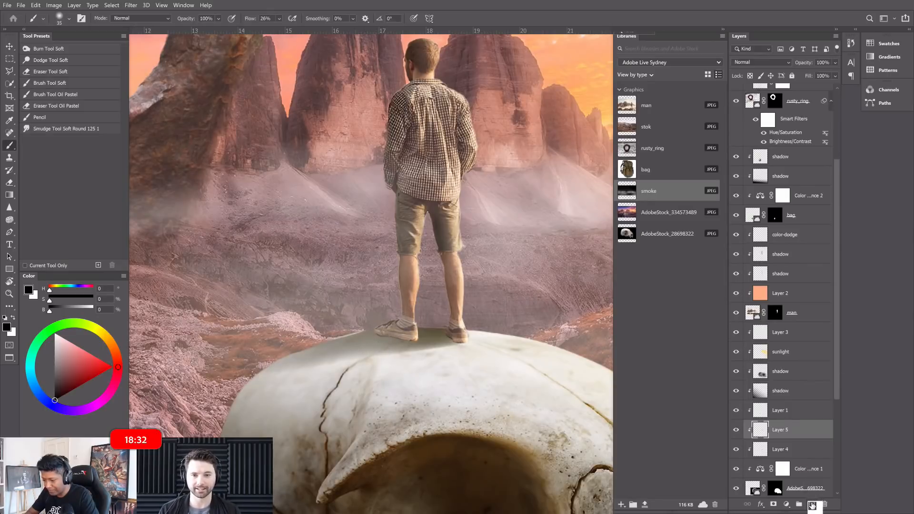
pyautogui.click(812, 505)
pyautogui.press('[')
pyautogui.press('[')
pyautogui.moveTo(386, 334)
pyautogui.mouseDown()
pyautogui.moveTo(406, 336)
pyautogui.moveTo(380, 331)
pyautogui.moveTo(413, 337)
pyautogui.moveTo(379, 332)
pyautogui.mouseUp()
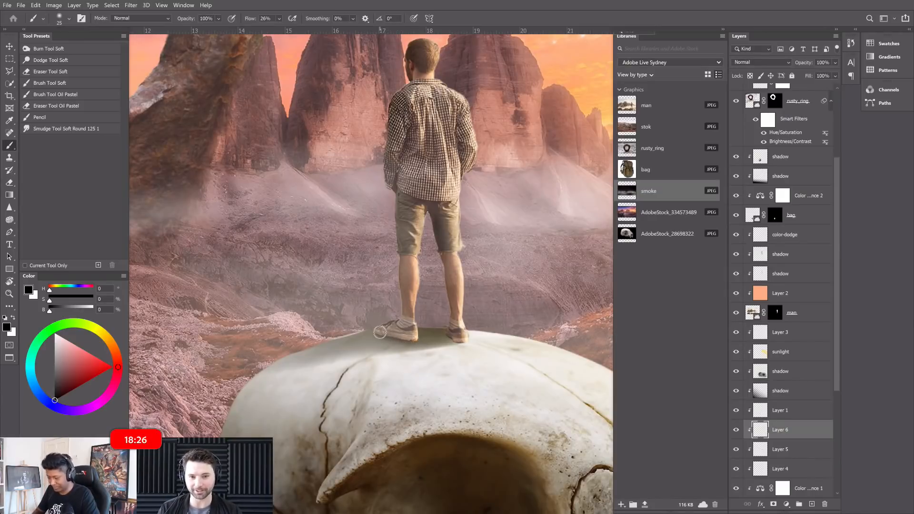
# Warp the new Layer 6 shadow so it stretches from the left shoe far out along the skull's upper-left slope.
pyautogui.hotkey('ctrl', 't')
pyautogui.rightClick(399, 339)
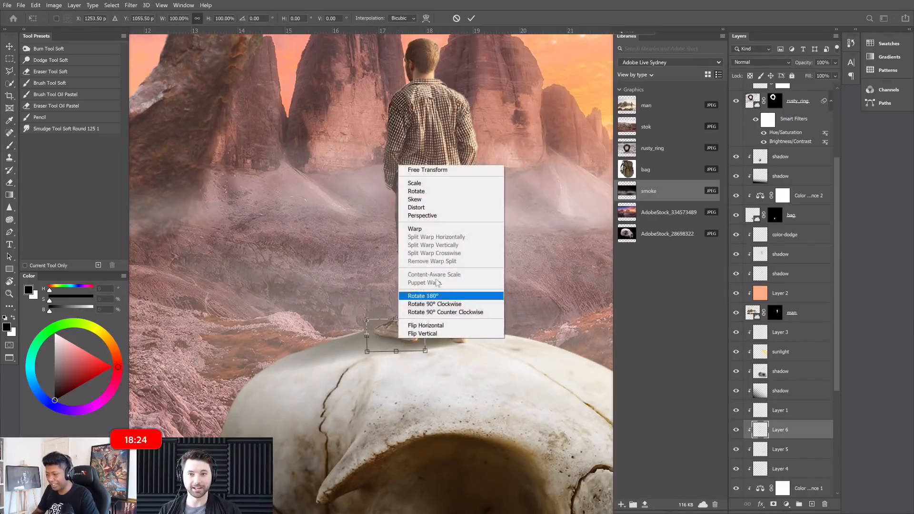
pyautogui.click(429, 229)
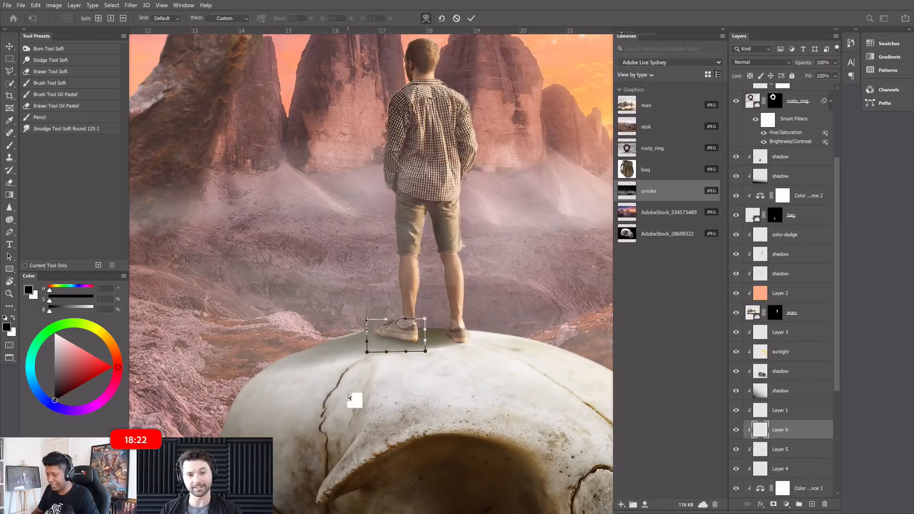
pyautogui.moveTo(368, 341); pyautogui.dragTo(138, 371)
pyautogui.moveTo(352, 327); pyautogui.dragTo(209, 360)
pyautogui.moveTo(419, 338); pyautogui.dragTo(419, 340)
pyautogui.press('Return')
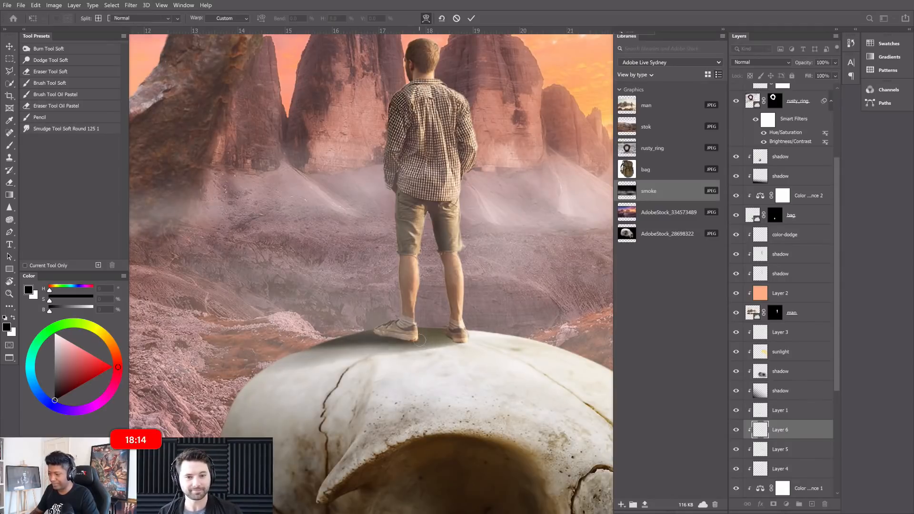
# Reduce Layer 6's opacity to 53% and save the document.
pyautogui.moveTo(835, 63); pyautogui.dragTo(811, 75)
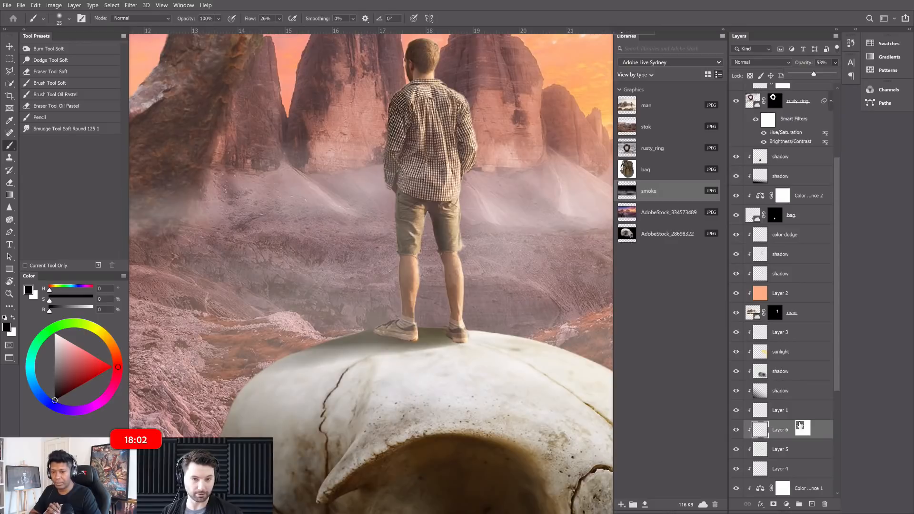
pyautogui.moveTo(799, 425); pyautogui.dragTo(307, 193)
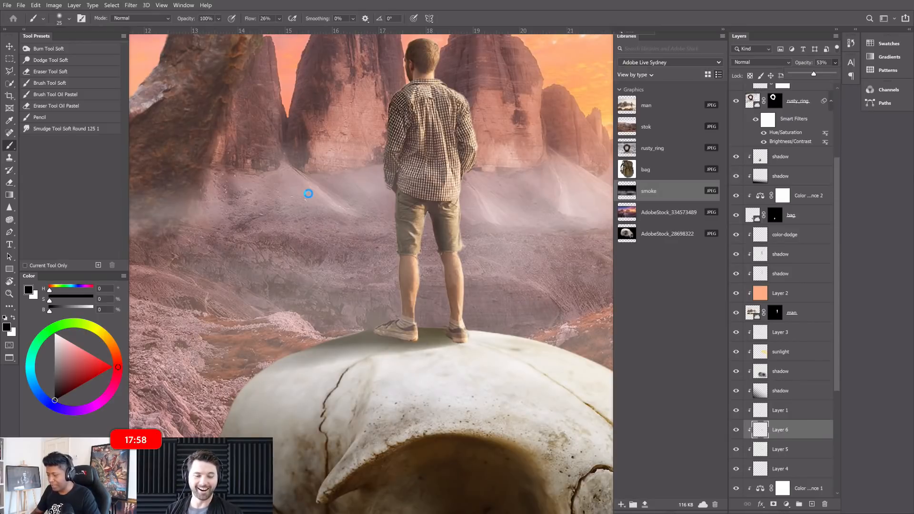
pyautogui.hotkey('ctrl', 's')
pyautogui.press('Escape')
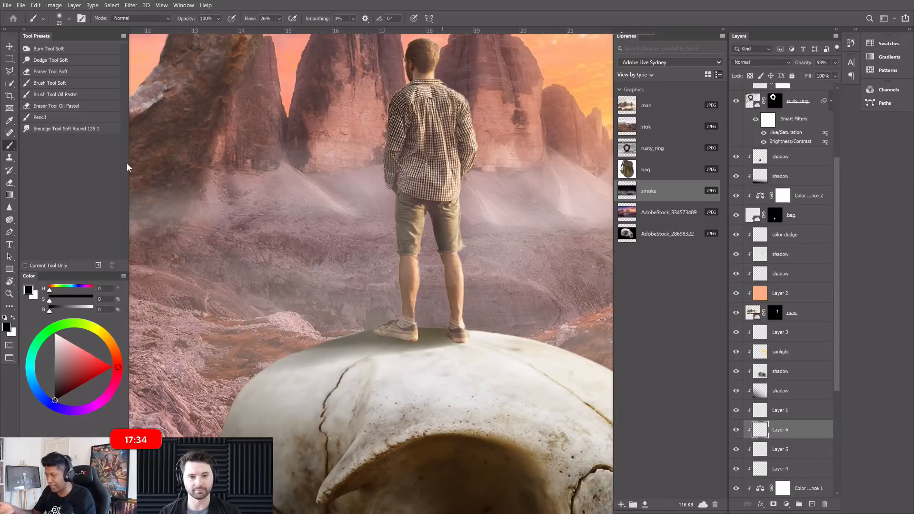
# Compare the cast shadow with Layer 5 hidden and shown, and warp Layer 5's near end slightly downward beneath the man's right shoe.
pyautogui.scroll(3, 427, 326)
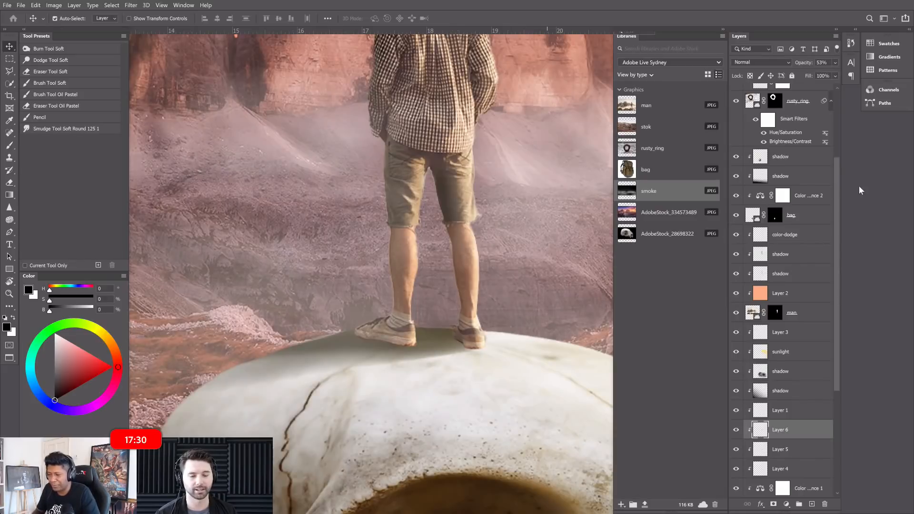
pyautogui.click(736, 450)
pyautogui.click(736, 449)
pyautogui.click(780, 450)
pyautogui.hotkey('ctrl', 't')
pyautogui.rightClick(420, 335)
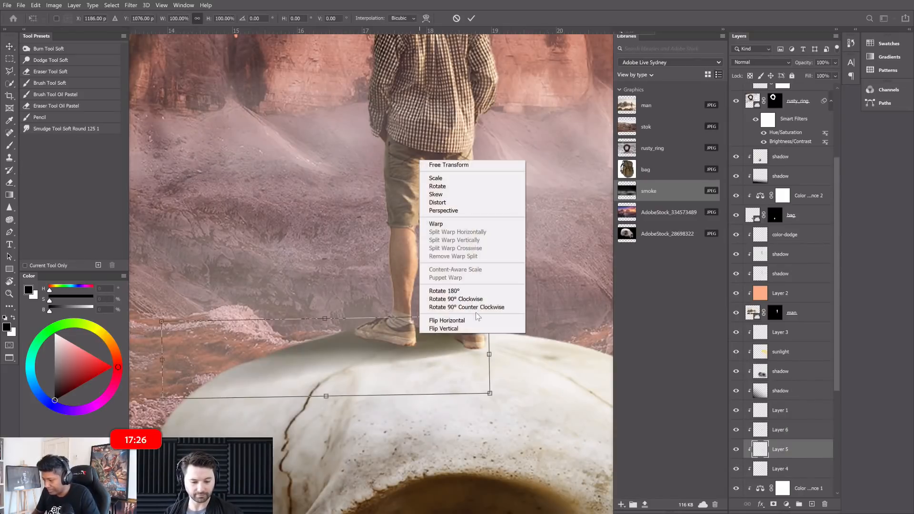
pyautogui.click(471, 226)
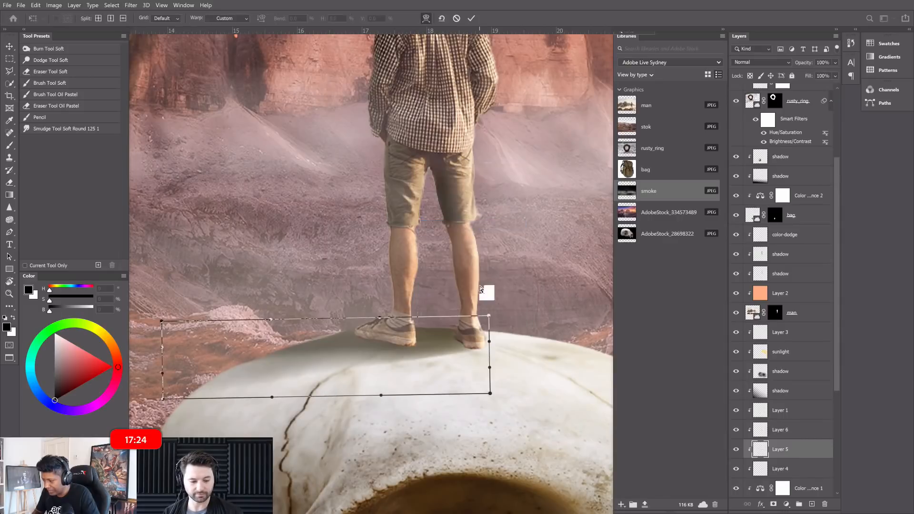
pyautogui.moveTo(478, 344); pyautogui.dragTo(479, 347)
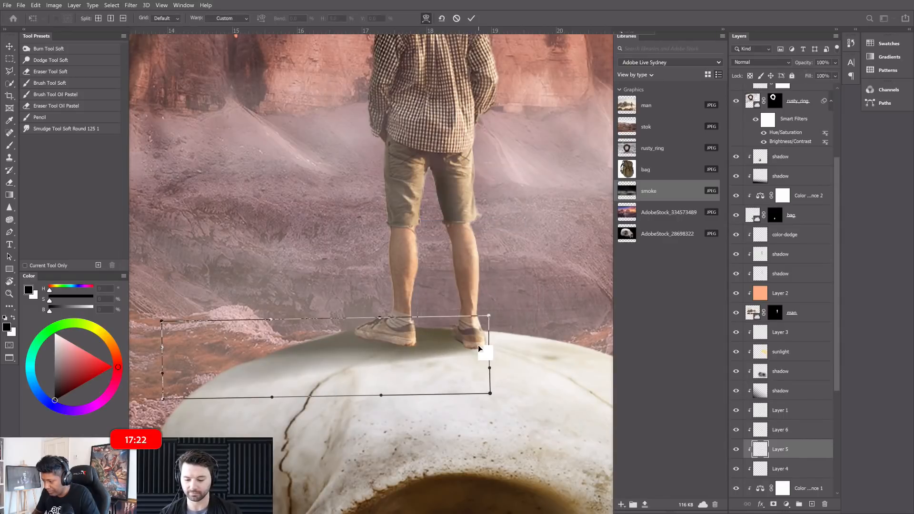
pyautogui.press('Return')
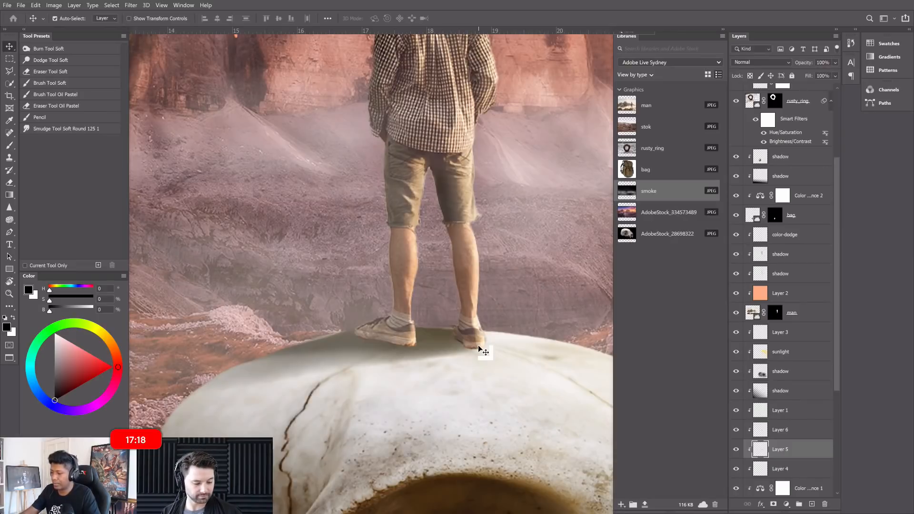
# Darken the man's shoes and lower legs on his upper Soft Light shadow layer with a soft black brush of about 70 px.
pyautogui.hotkey('ctrl', '0')
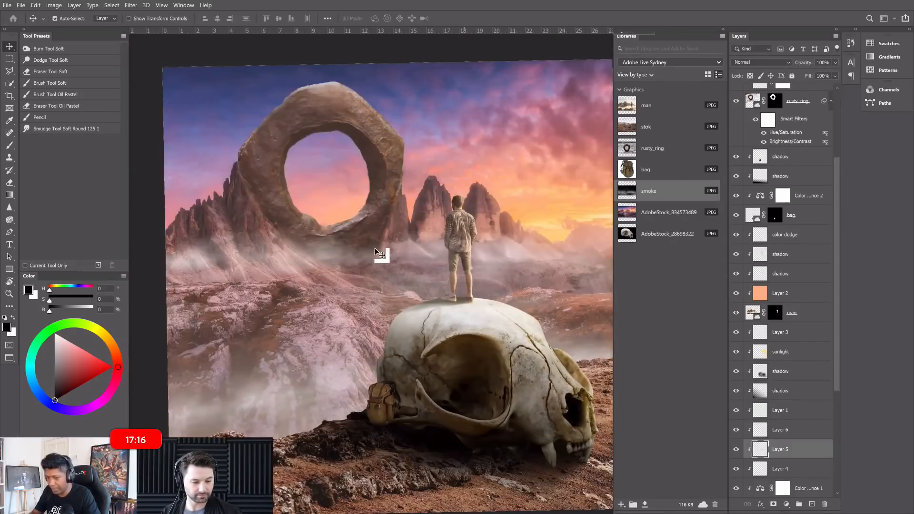
pyautogui.hotkey('ctrl', '+')
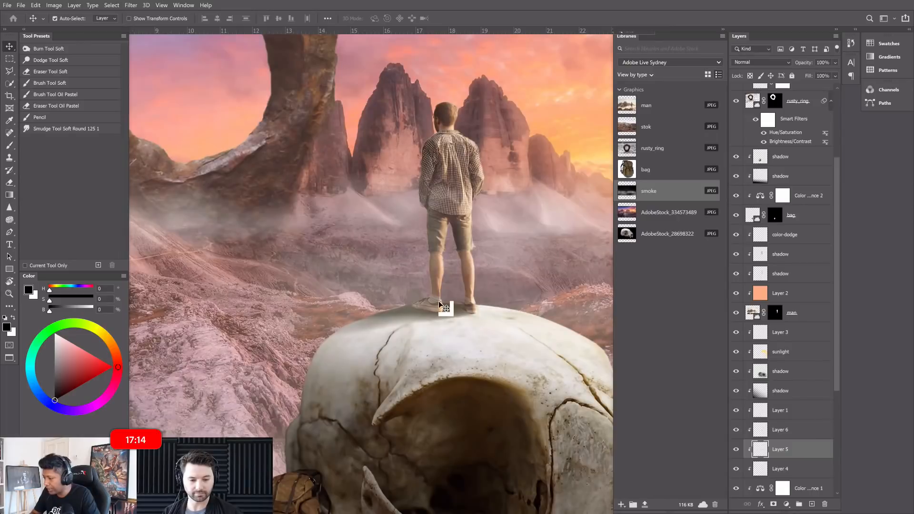
pyautogui.moveTo(785, 254)
pyautogui.mouseDown()
pyautogui.moveTo(802, 274)
pyautogui.moveTo(812, 425)
pyautogui.moveTo(383, 261)
pyautogui.moveTo(179, 204)
pyautogui.mouseUp()
pyautogui.press('b')
pyautogui.hotkey('ctrl', '+')
pyautogui.press(']')
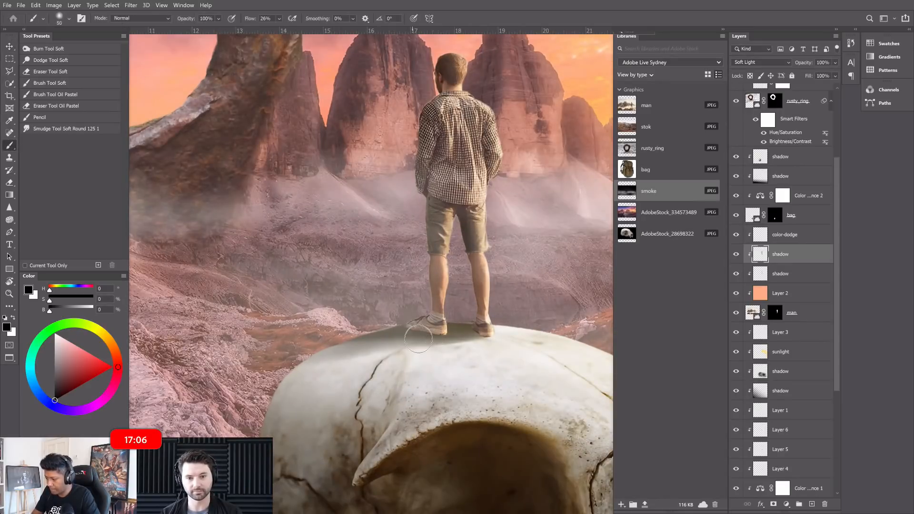
pyautogui.press(']')
pyautogui.press(']')
pyautogui.press(']')
pyautogui.press(']')
pyautogui.moveTo(436, 342); pyautogui.dragTo(407, 332)
pyautogui.press(']')
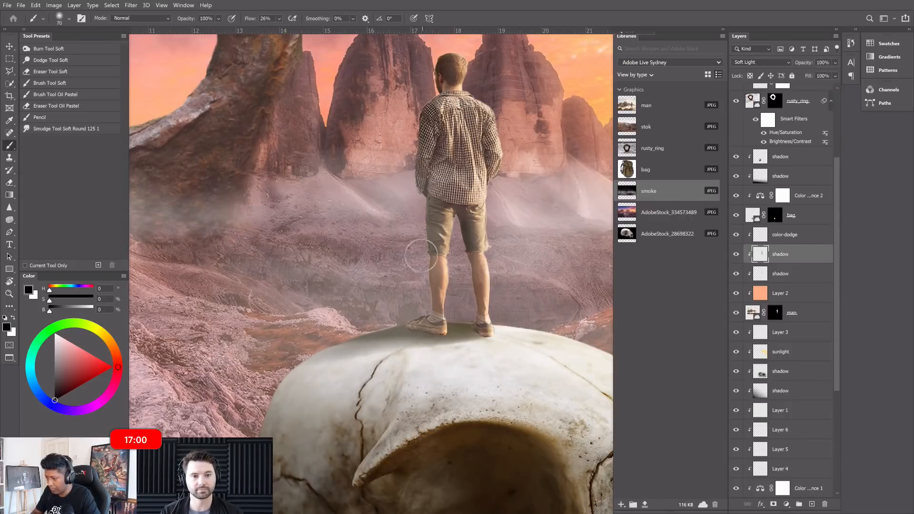
# Shade the left side of the man's head, shirt and shorts on the same shadow layer with a 70 to 150 px soft brush.
pyautogui.press(']')
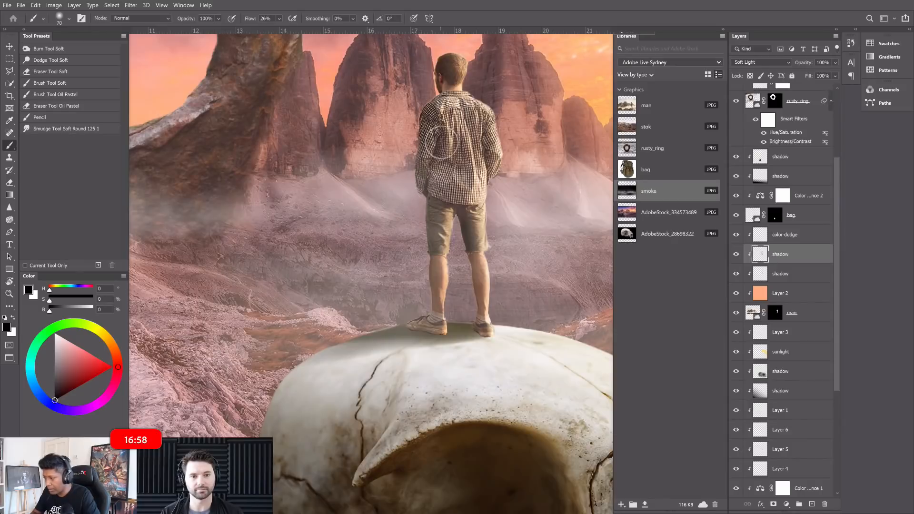
pyautogui.press(']')
pyautogui.press(']')
pyautogui.press(']')
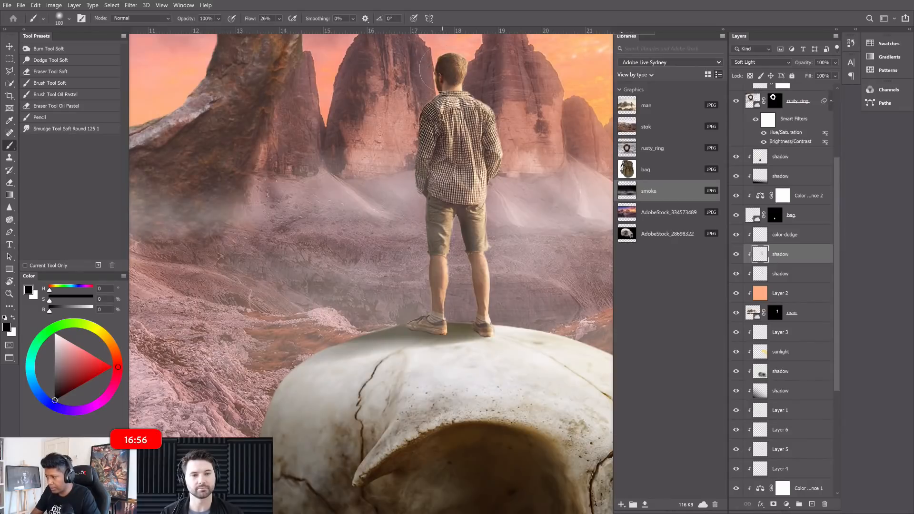
pyautogui.press(']')
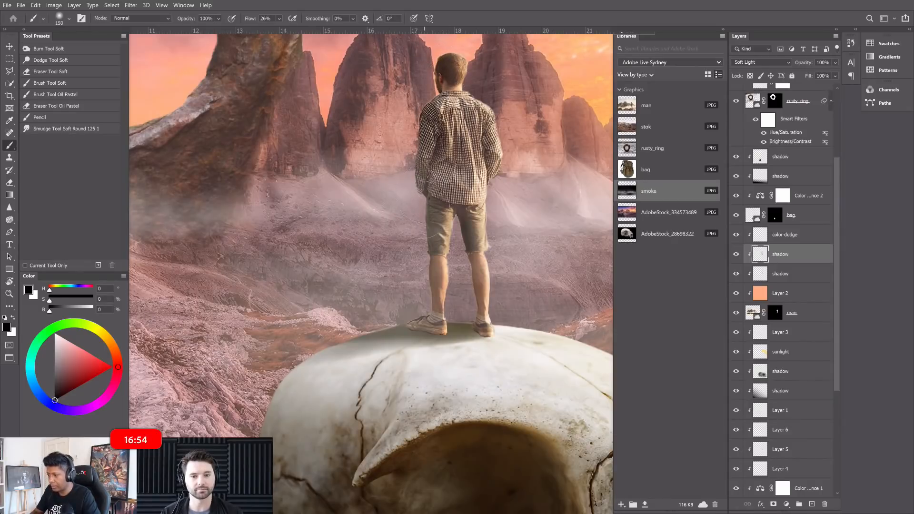
pyautogui.press('[')
pyautogui.press('[')
pyautogui.press('[')
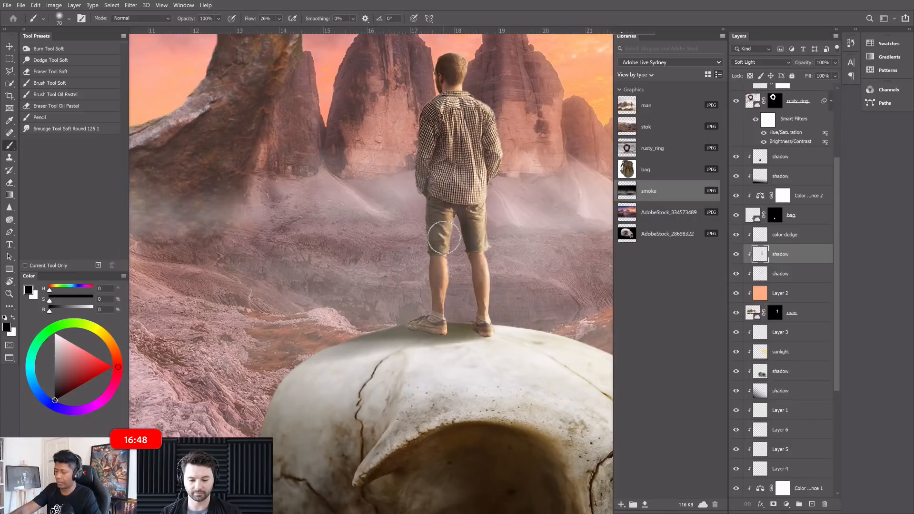
# Paint black on the rusty_ring mask along the ring's upper-left outer edge with Brush Tool Oil Pastel at about 20 px.
pyautogui.hotkey('ctrl', '0')
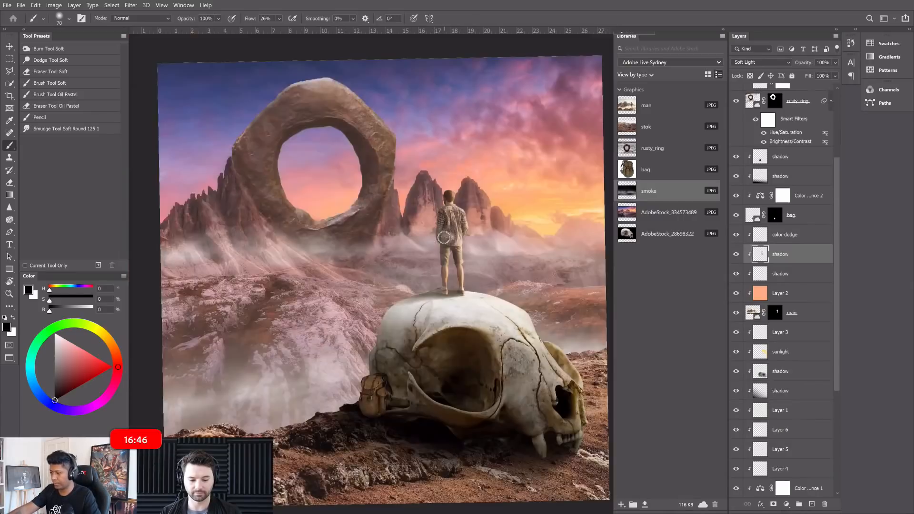
pyautogui.scroll(-2, 444, 237)
pyautogui.scroll(1, 443, 237)
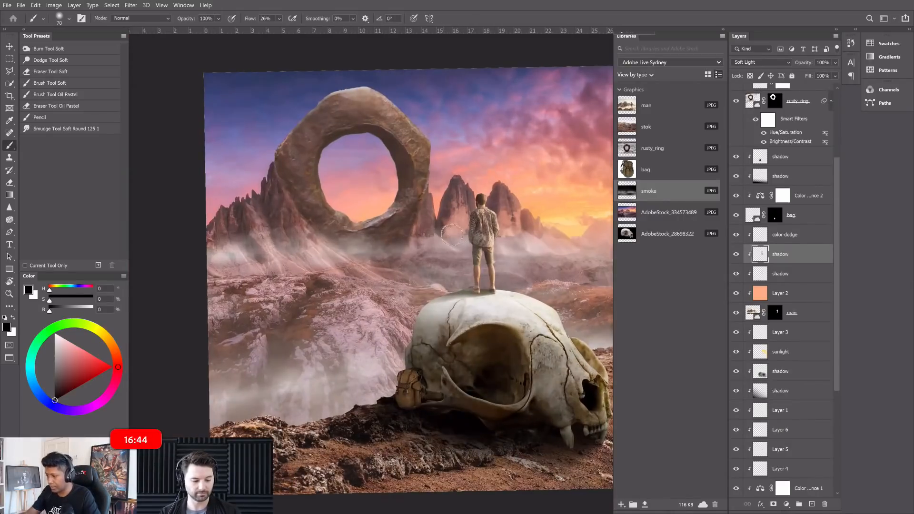
pyautogui.scroll(2, 293, 32)
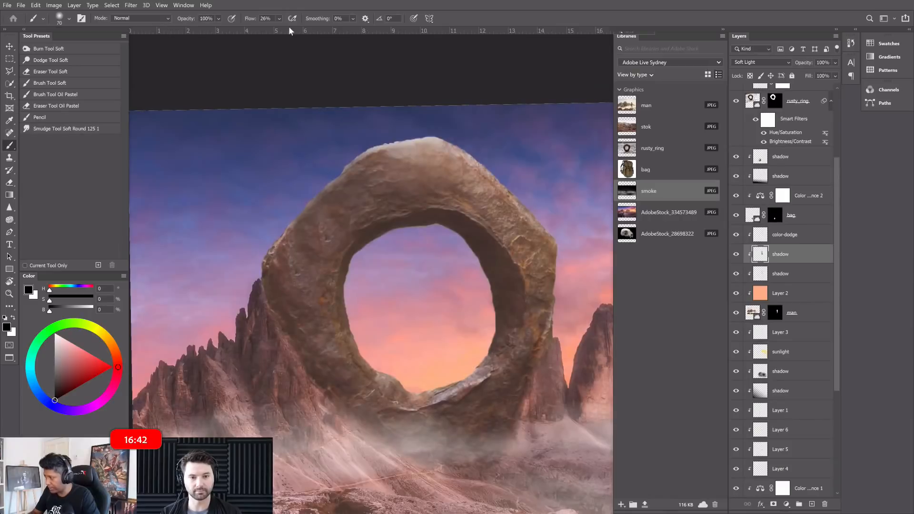
pyautogui.click(774, 101)
pyautogui.click(58, 95)
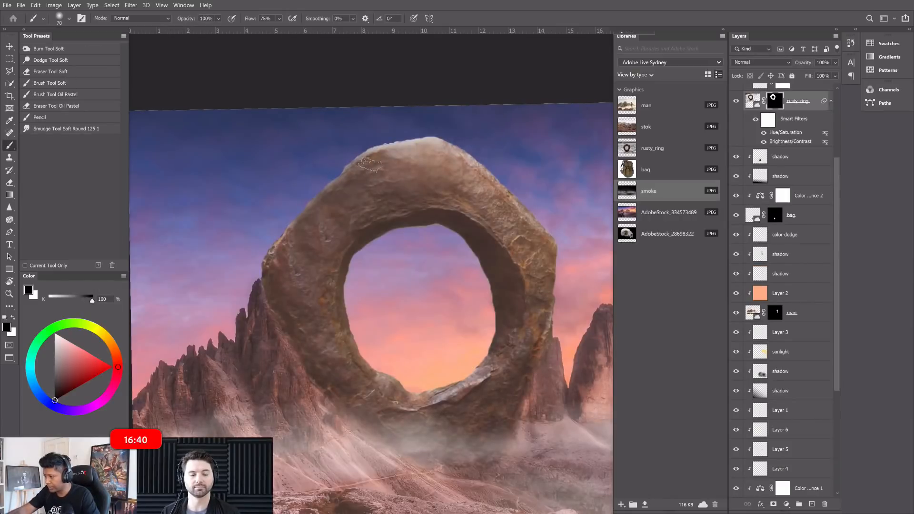
pyautogui.scroll(1, 444, 118)
pyautogui.press('[')
pyautogui.press('[')
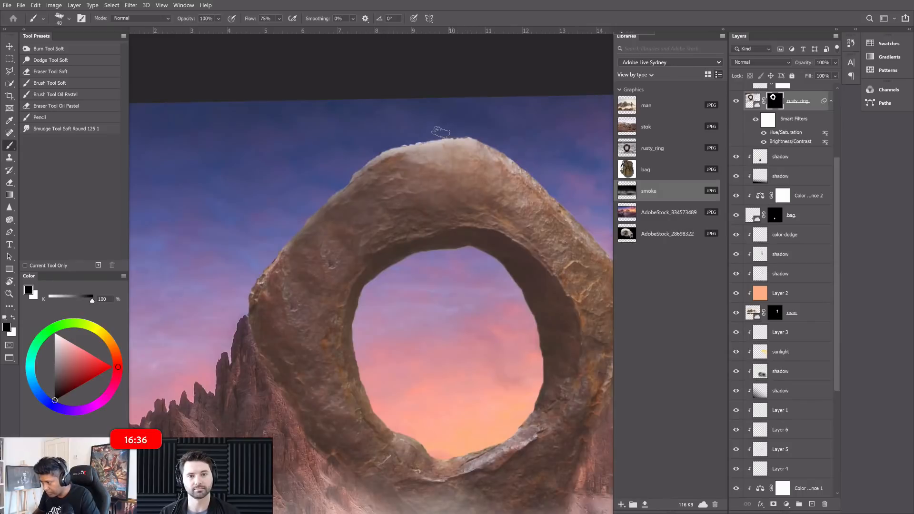
pyautogui.scroll(2, 426, 129)
pyautogui.press('[')
pyautogui.press('[')
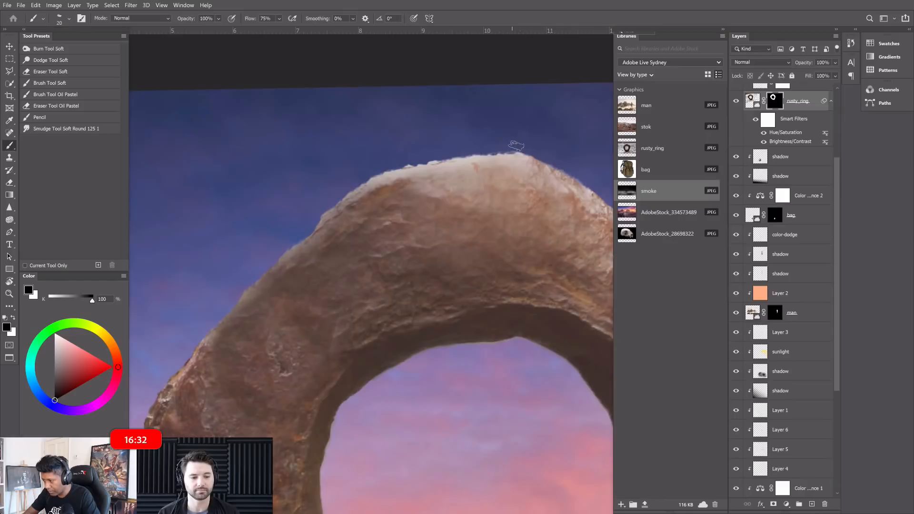
pyautogui.moveTo(514, 147); pyautogui.dragTo(389, 162)
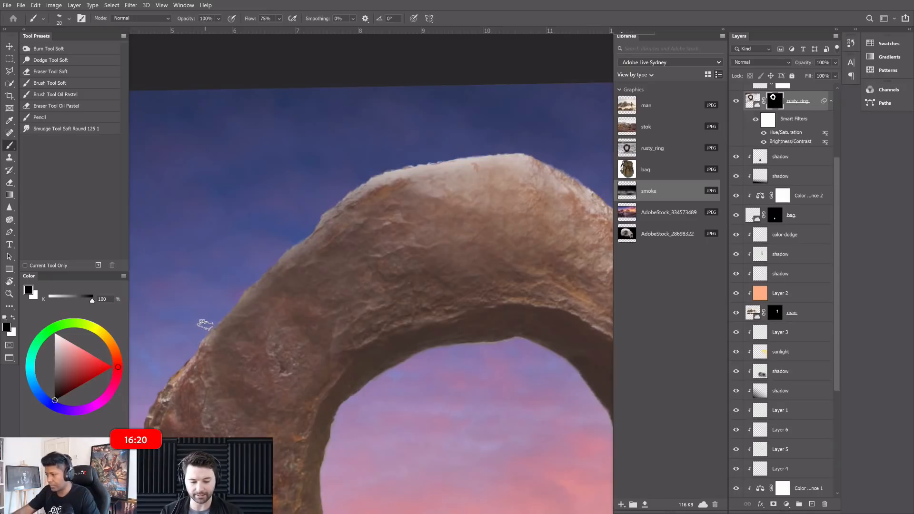
pyautogui.moveTo(188, 349); pyautogui.dragTo(270, 293)
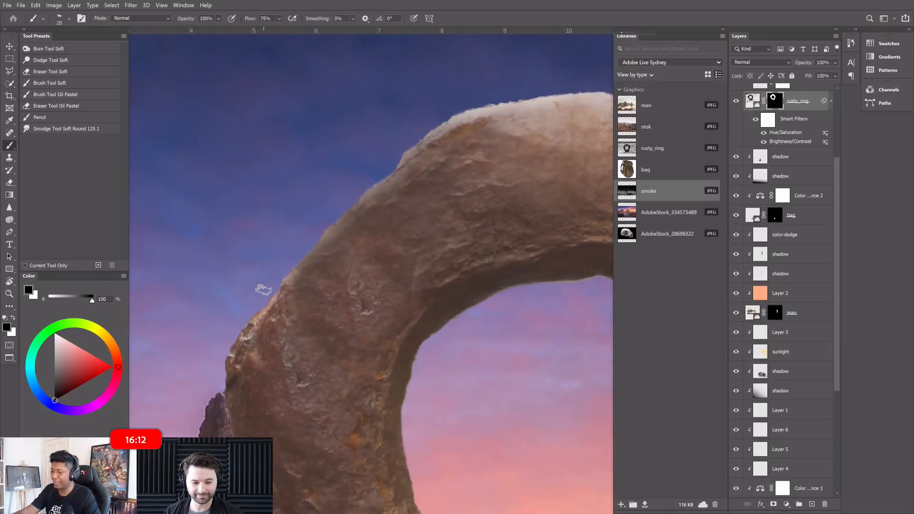
# Reset the canvas rotation to 0° and bring the whole composite into view.
pyautogui.hotkey('ctrl', '-')
pyautogui.hotkey('ctrl', '-')
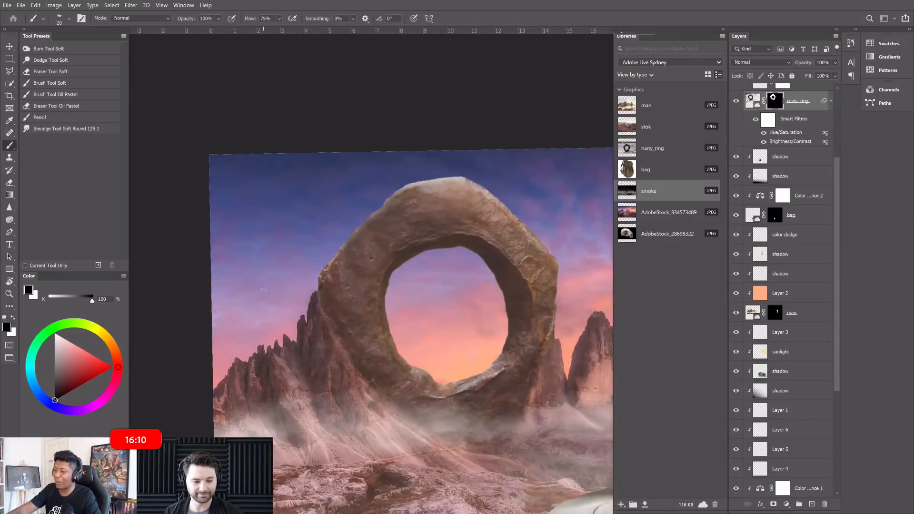
pyautogui.moveTo(330, 360); pyautogui.dragTo(225, 284)
pyautogui.hotkey('ctrl', '-')
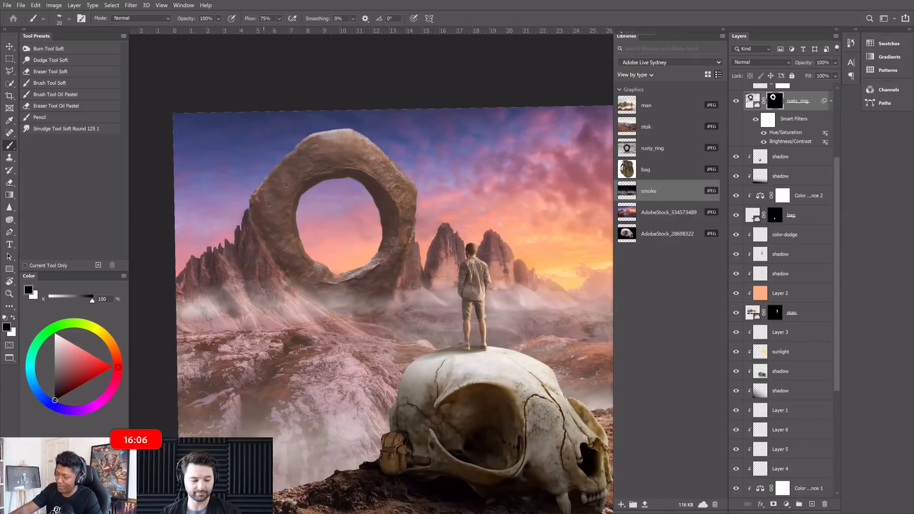
pyautogui.scroll(-2, 263, 290)
pyautogui.scroll(1, 263, 290)
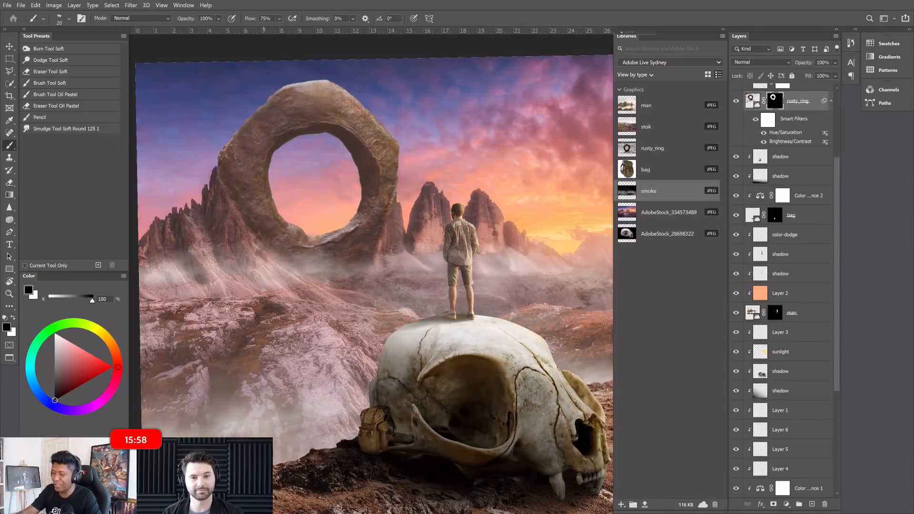
pyautogui.hotkey('ctrl', '0')
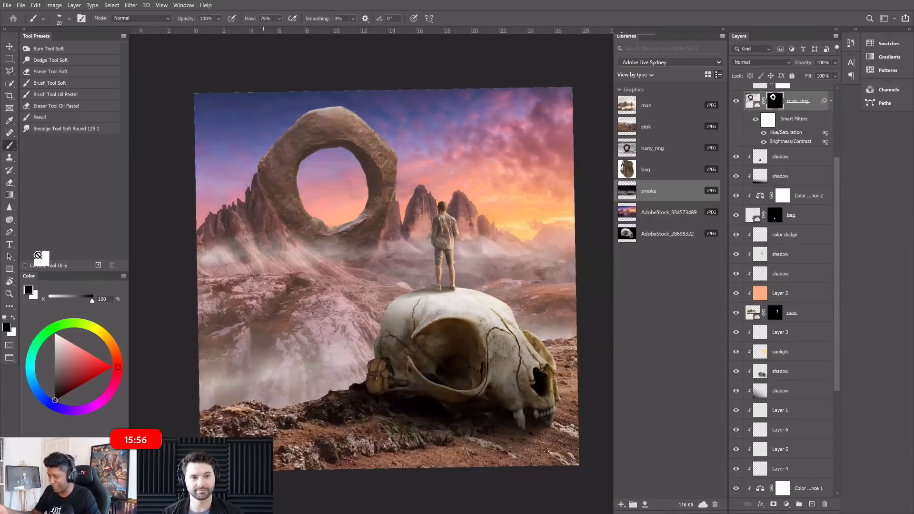
pyautogui.click(12, 282)
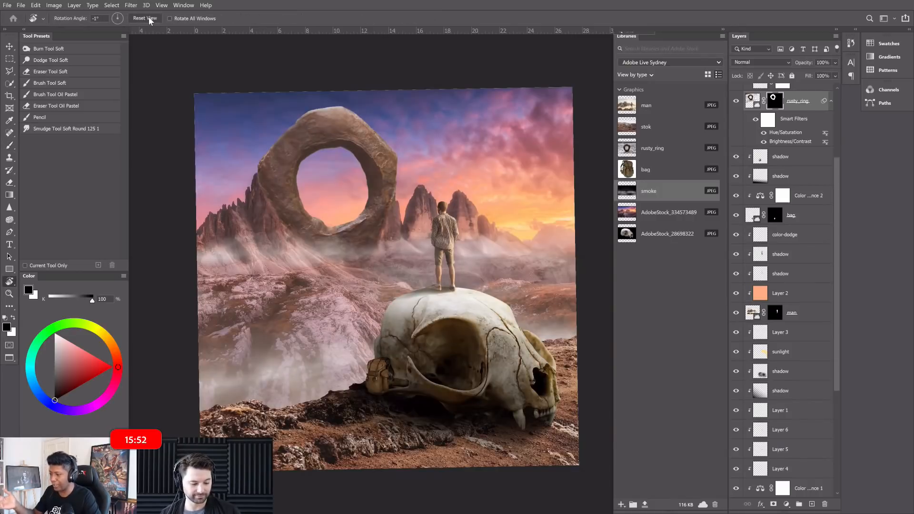
pyautogui.press('h')
pyautogui.doubleClick(9, 282)
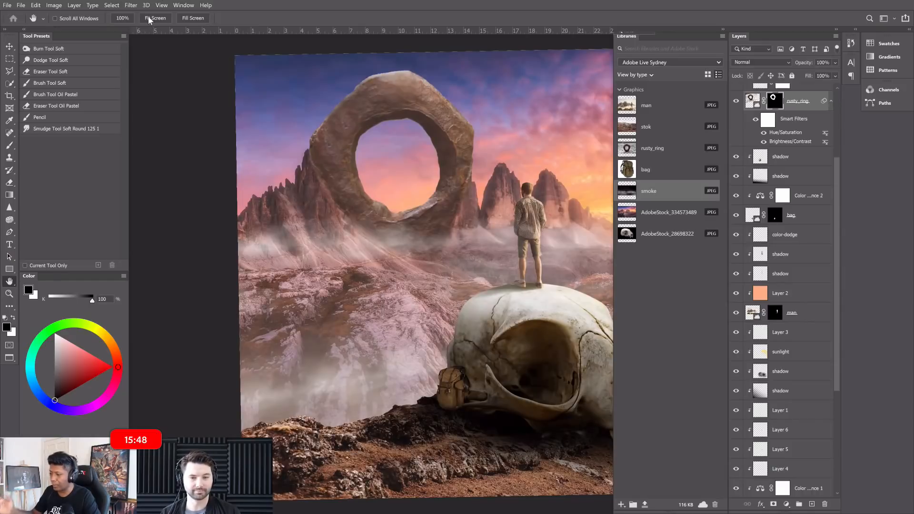
pyautogui.press('r')
pyautogui.press('Escape')
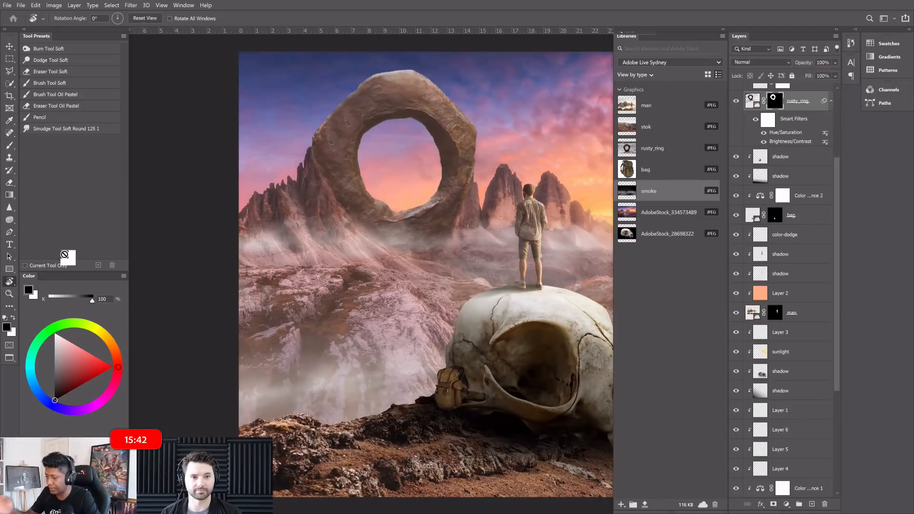
pyautogui.moveTo(467, 289); pyautogui.dragTo(364, 289)
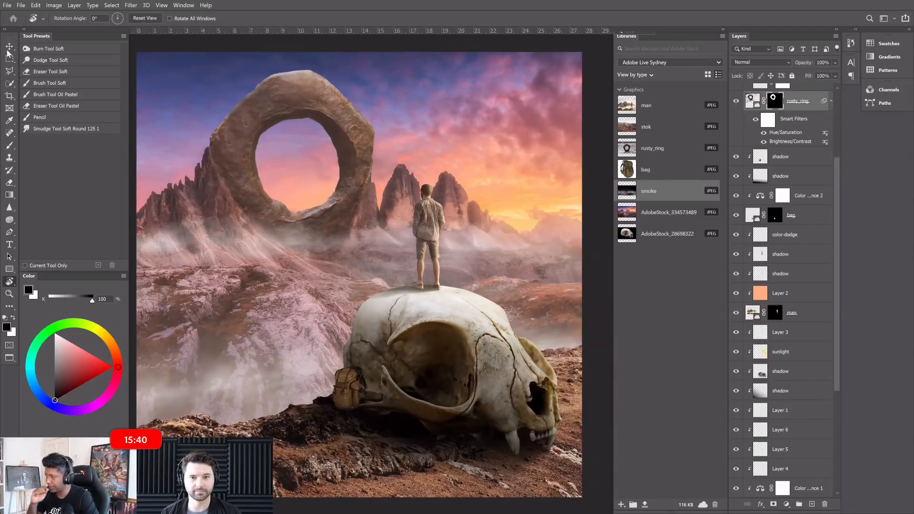
# Copy the bag's upper Soft Light shadow onto a new Normal layer directly above it, clipped to the bag at 24% opacity.
pyautogui.press('v')
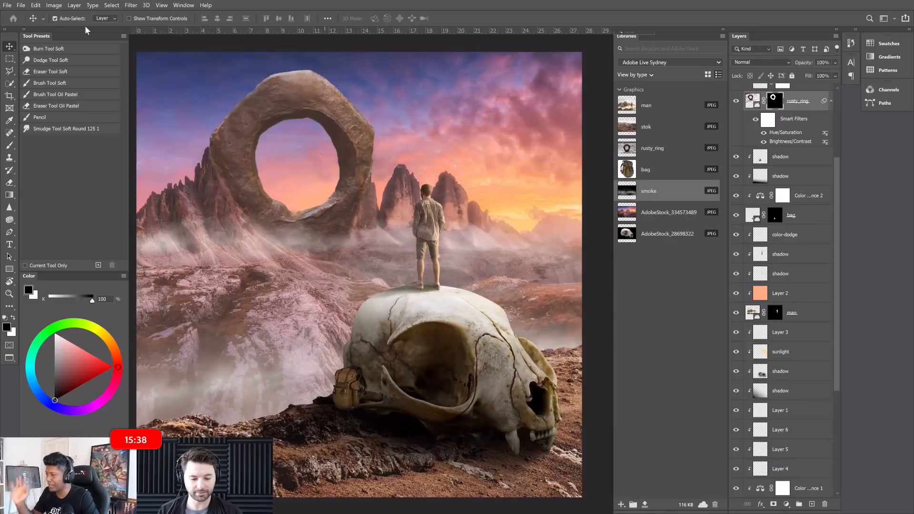
pyautogui.click(346, 398)
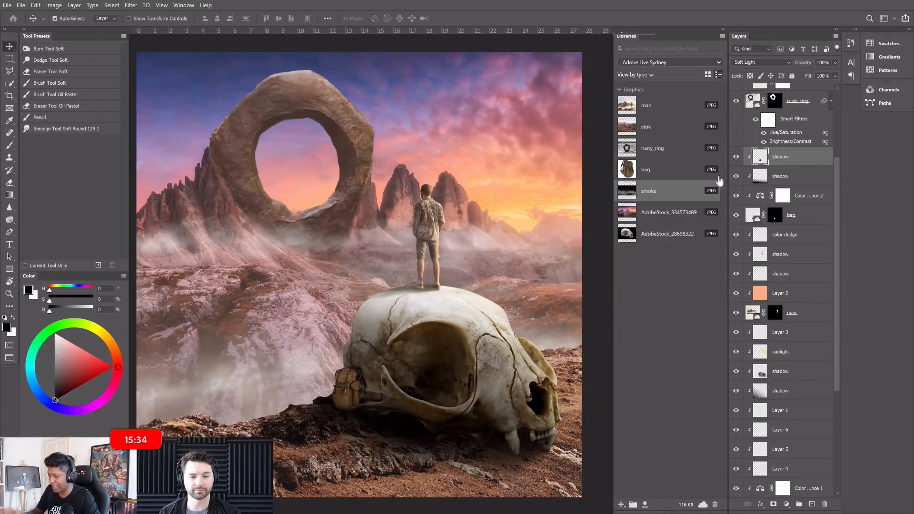
pyautogui.hotkey('ctrl', 'a')
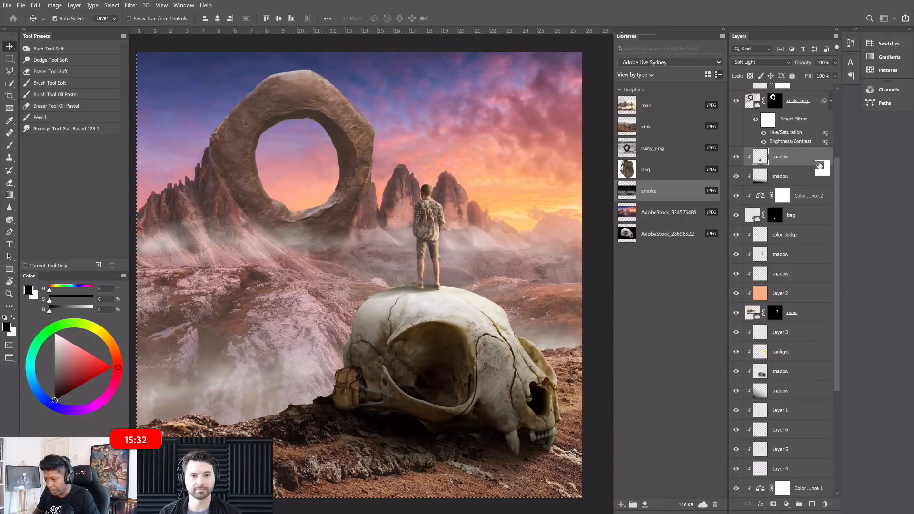
pyautogui.hotkey('ctrl', 'c')
pyautogui.hotkey('ctrl', 'v')
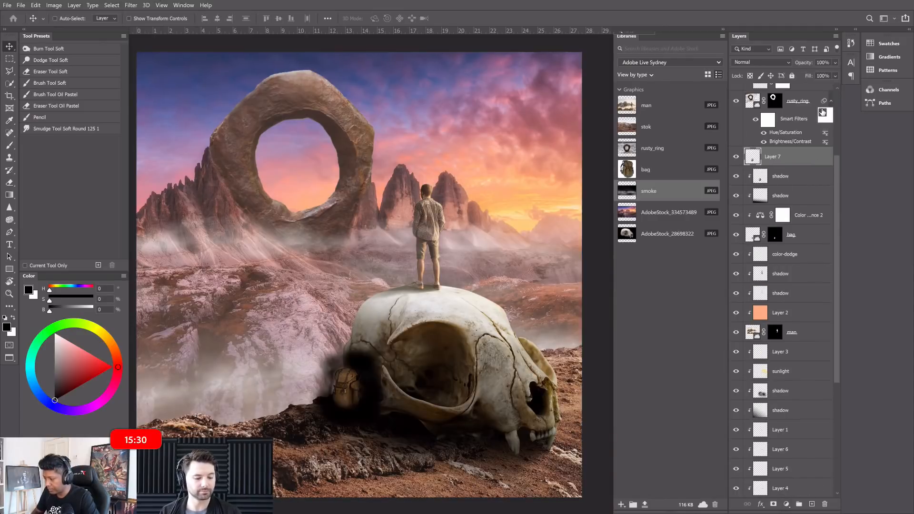
pyautogui.keyDown('alt'); pyautogui.click(793, 166); pyautogui.keyUp('alt')
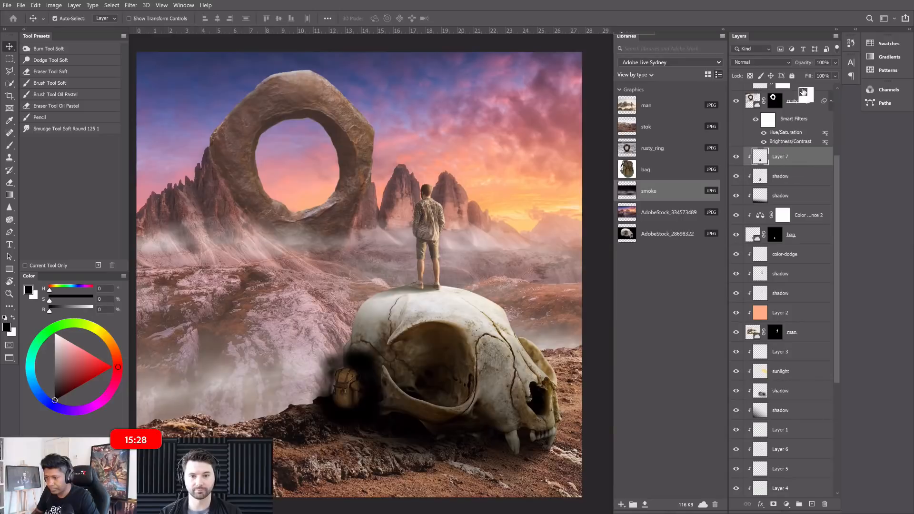
pyautogui.moveTo(835, 62); pyautogui.dragTo(792, 76)
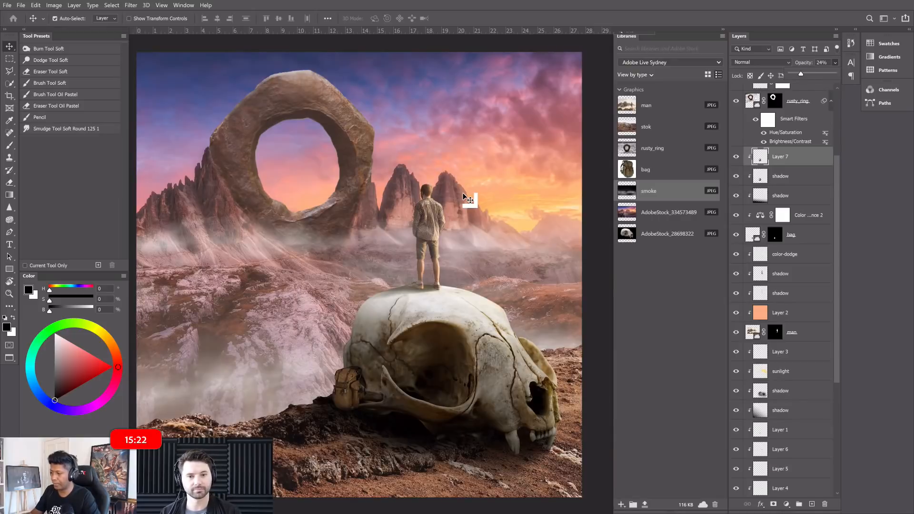
# Compare the whole composite with the overall-light layer hidden and shown.
pyautogui.scroll(-1, 460, 167)
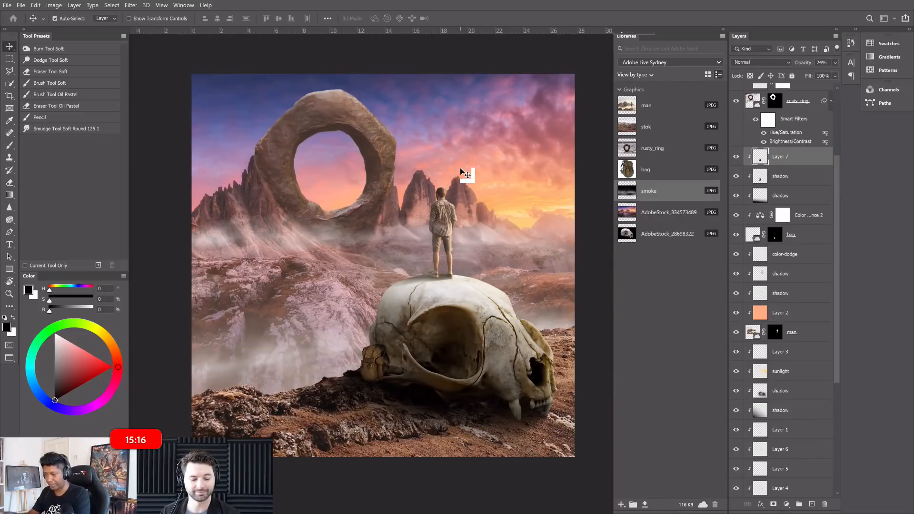
pyautogui.scroll(3, 773, 95)
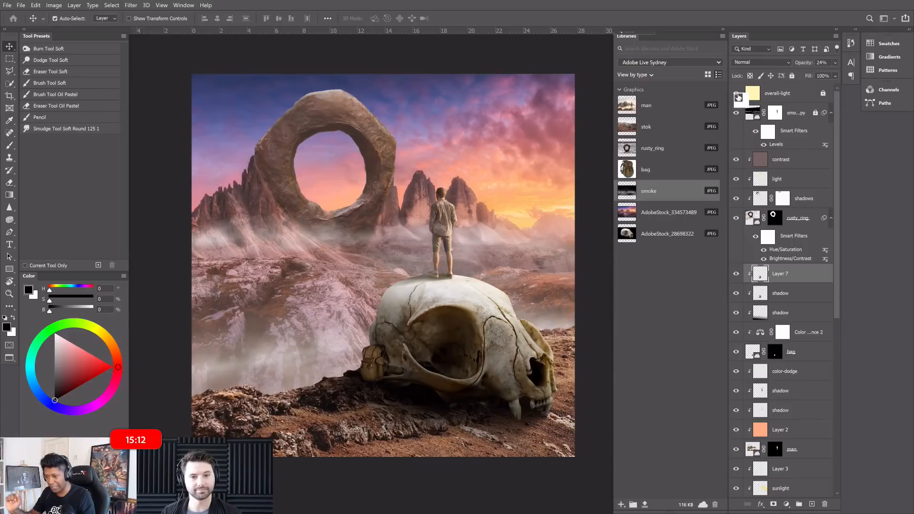
pyautogui.click(736, 94)
pyautogui.click(737, 95)
pyautogui.click(737, 94)
pyautogui.click(737, 94)
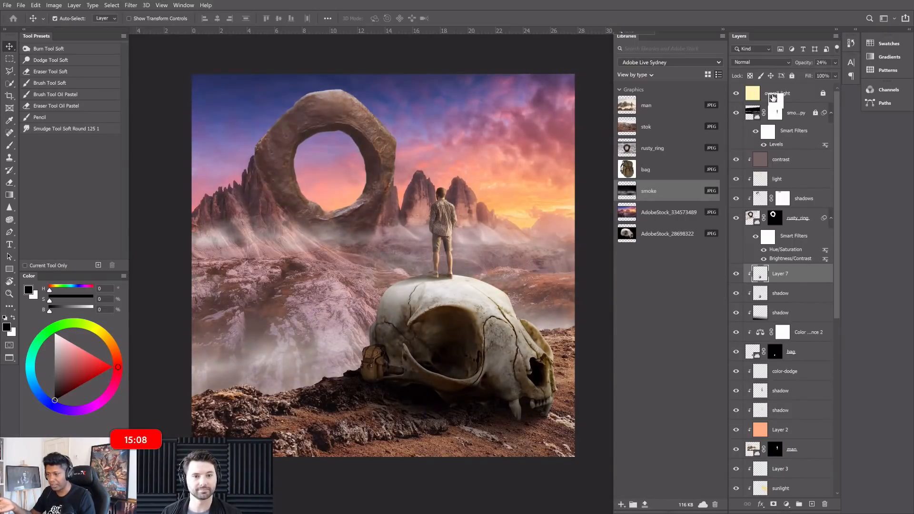
# Add a Color Lookup adjustment layer above overall-light without loading a LUT, and close its properties.
pyautogui.click(773, 95)
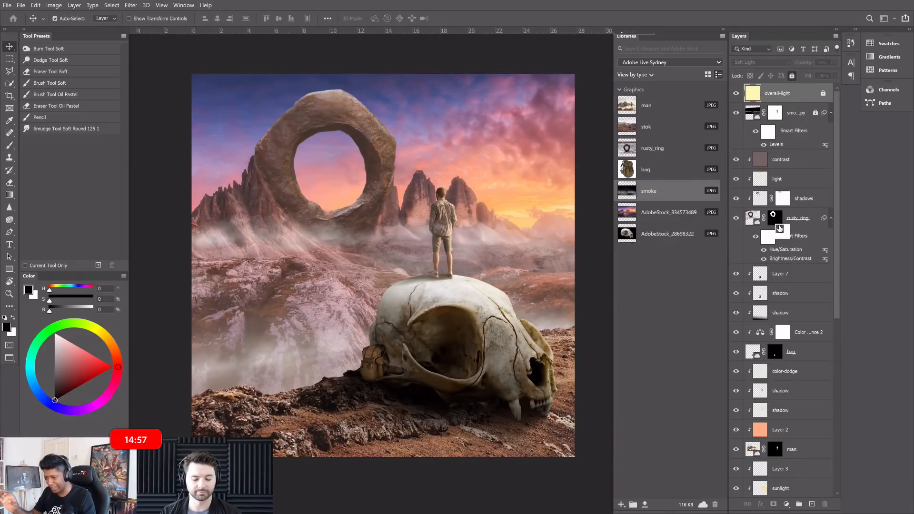
pyautogui.click(786, 504)
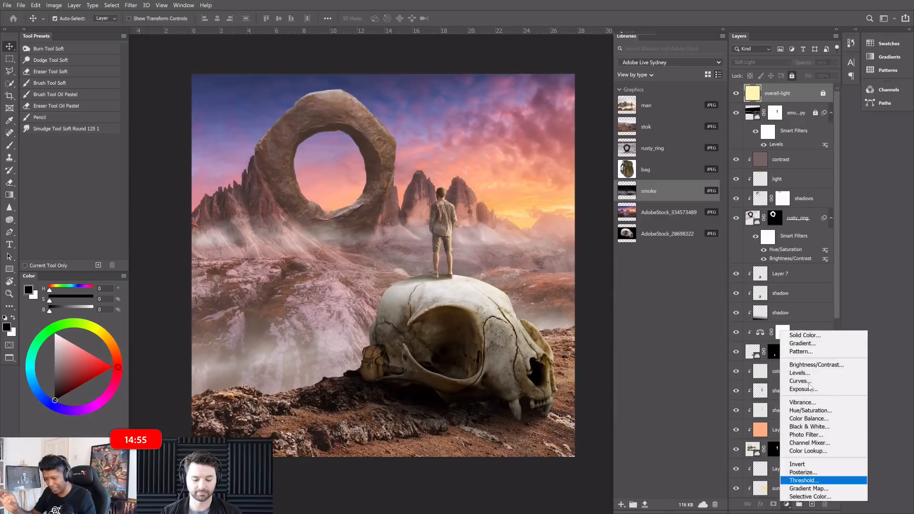
pyautogui.click(808, 452)
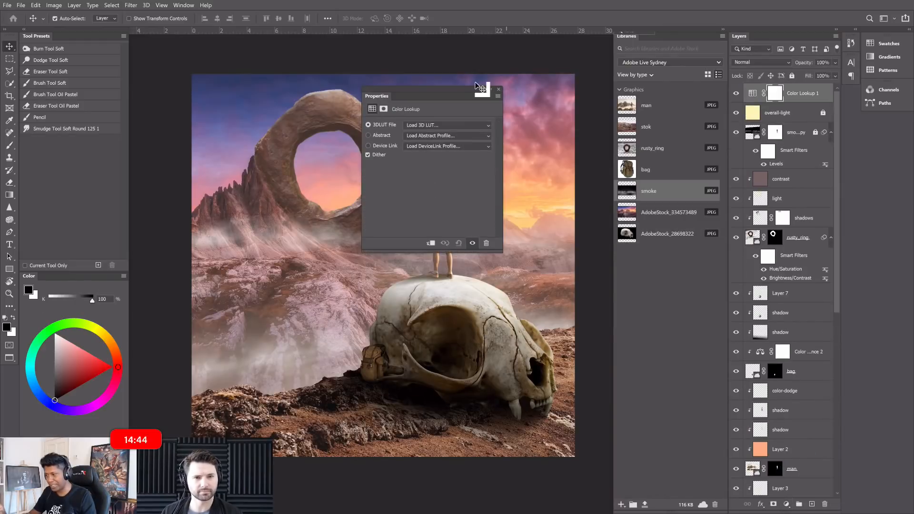
pyautogui.moveTo(467, 89); pyautogui.dragTo(562, 36)
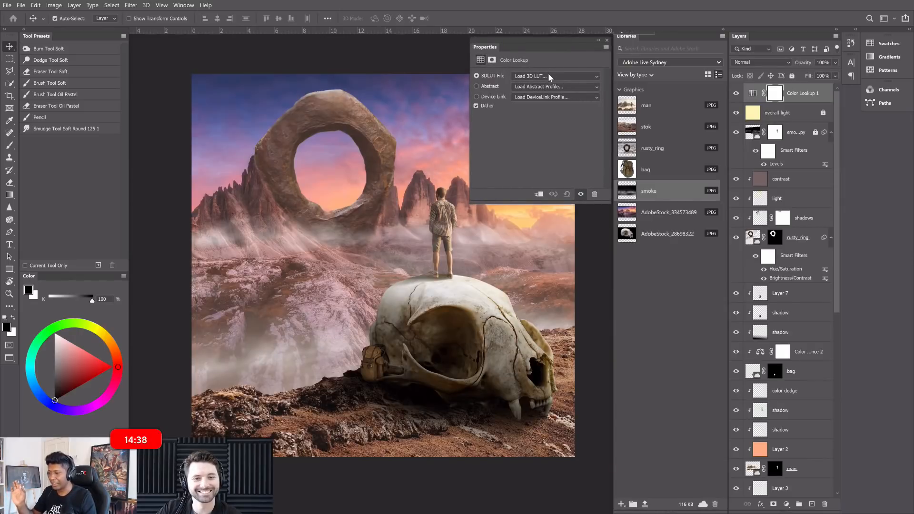
pyautogui.click(606, 41)
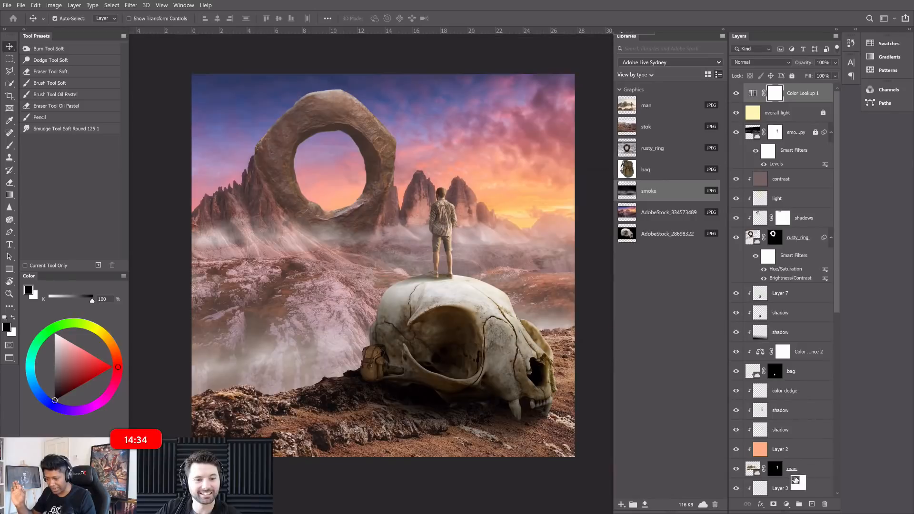
# Add a second Color Lookup adjustment layer at the top of the stack and load the EdgyAmber.3DL LUT.
pyautogui.click(786, 505)
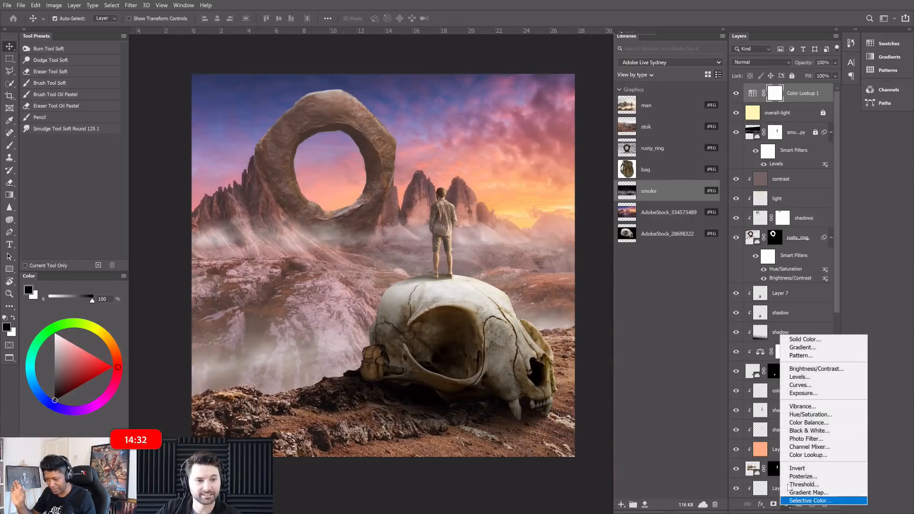
pyautogui.click(793, 455)
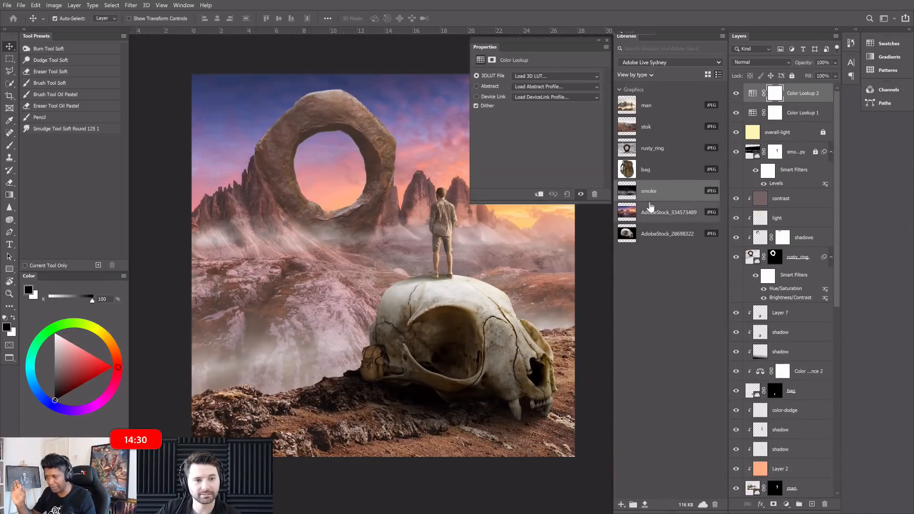
pyautogui.click(562, 75)
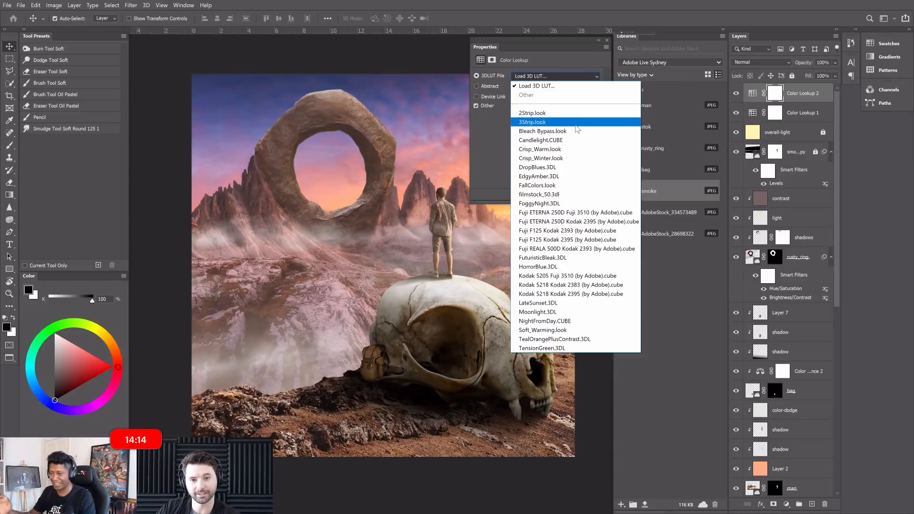
pyautogui.click(571, 178)
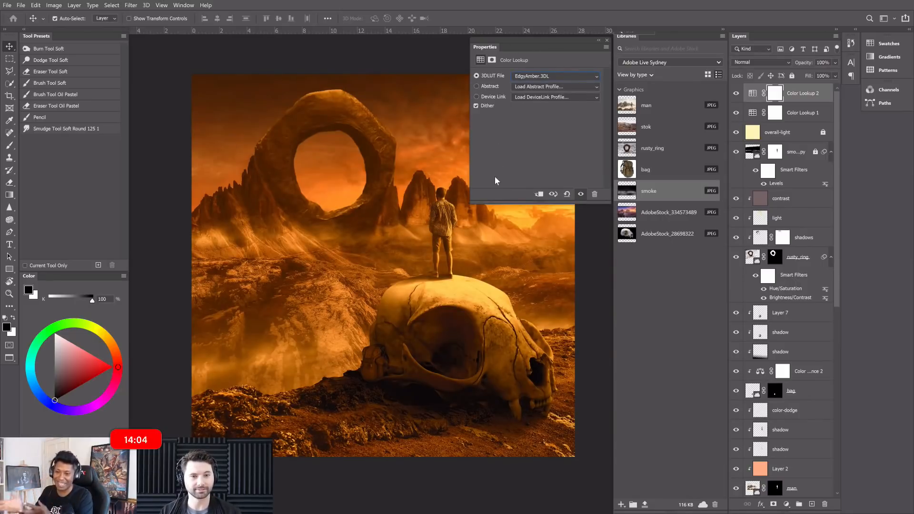
pyautogui.moveTo(547, 40)
pyautogui.mouseDown()
pyautogui.moveTo(559, 243)
pyautogui.moveTo(545, 41)
pyautogui.mouseUp()
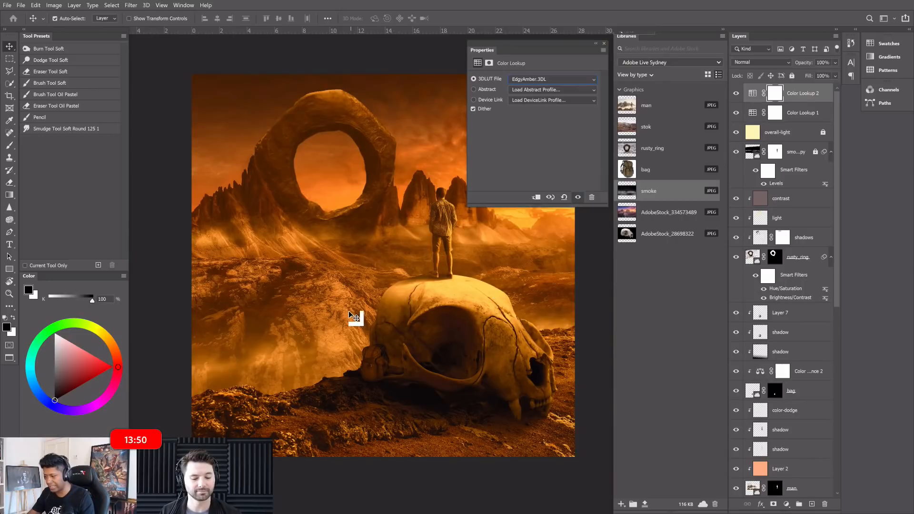
# Try the DropBlues.3DL LUT on the top Color Lookup layer, and switch it back to EdgyAmber.3DL.
pyautogui.scroll(-10, 780, 339)
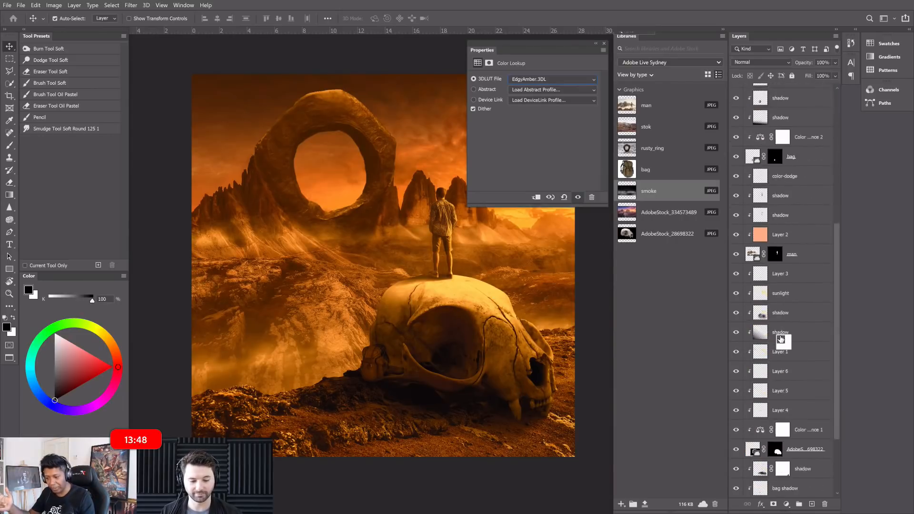
pyautogui.scroll(-3, 780, 339)
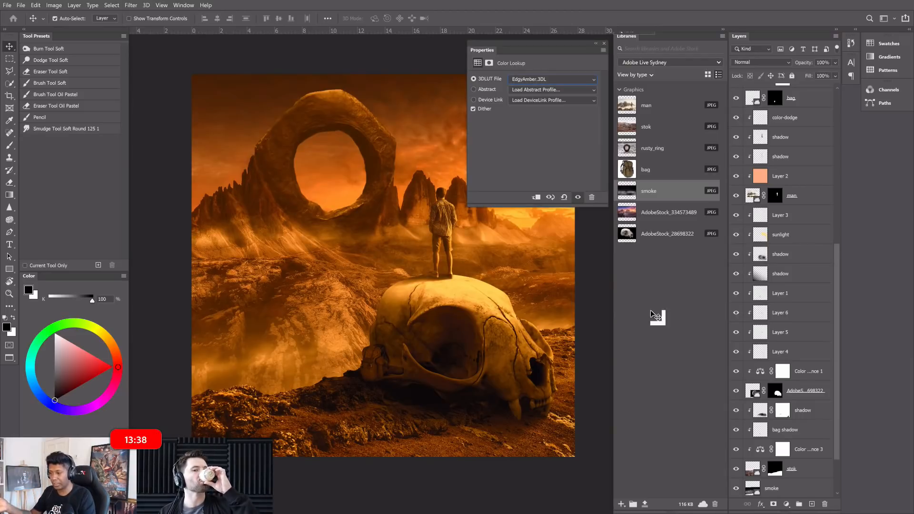
pyautogui.click(553, 78)
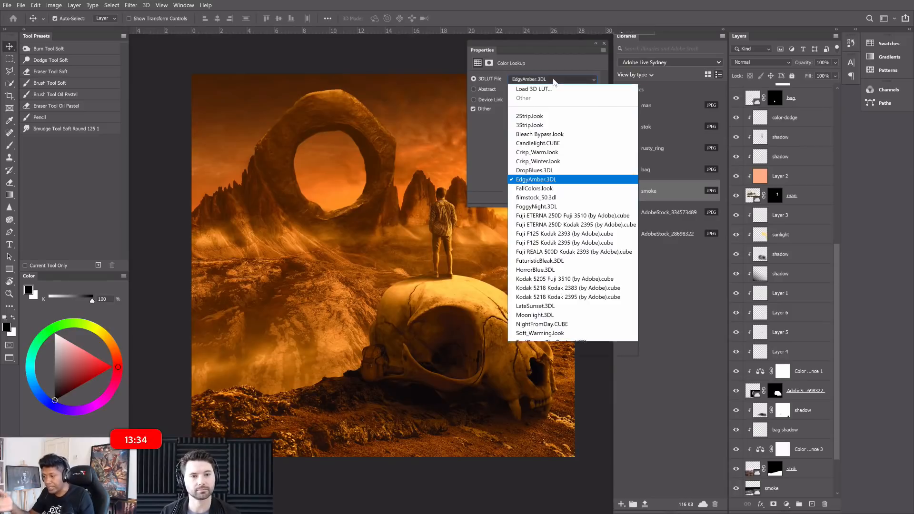
pyautogui.click(559, 171)
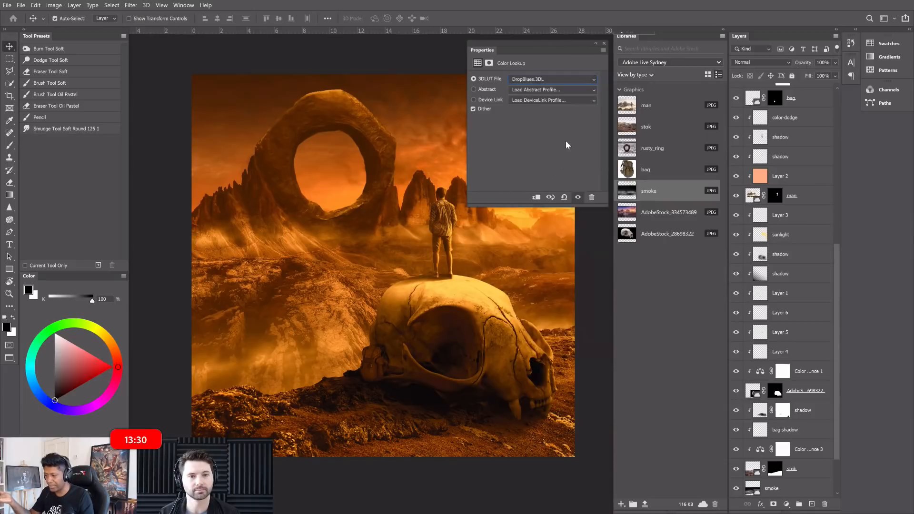
pyautogui.click(546, 79)
pyautogui.click(535, 180)
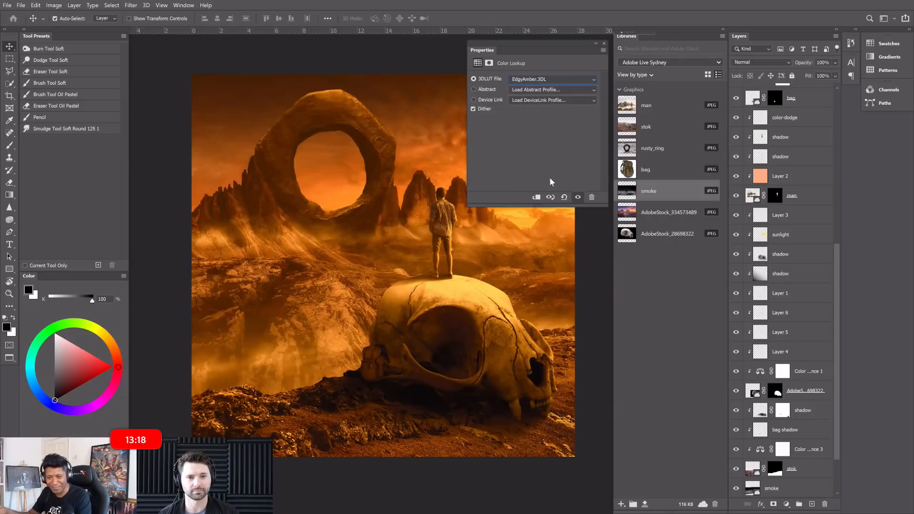
# Preview the FoggyNight.3DL LUT across the unobstructed image, and return the top Color Lookup layer to EdgyAmber.3DL.
pyautogui.click(544, 79)
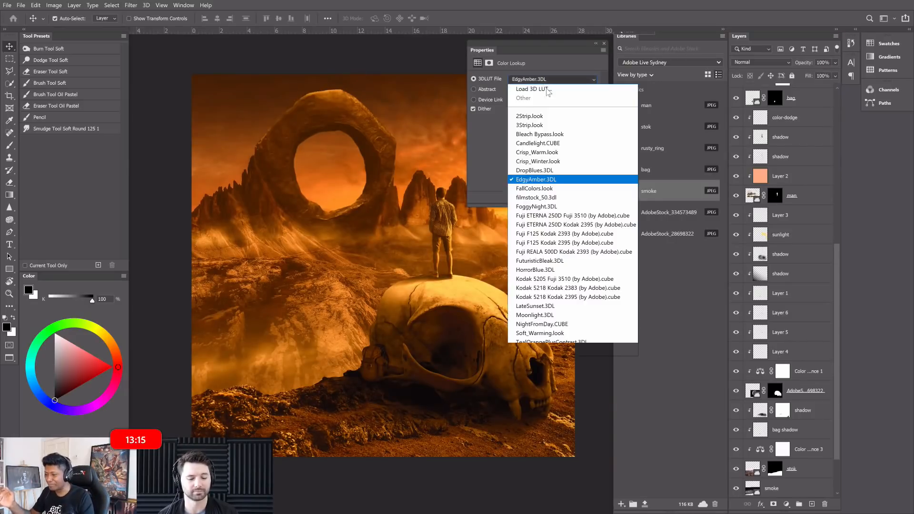
pyautogui.click(545, 208)
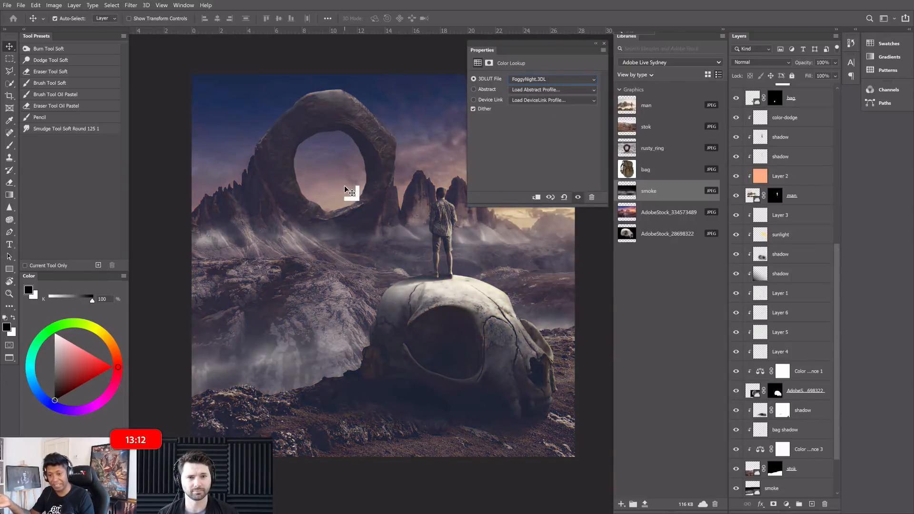
pyautogui.click(595, 43)
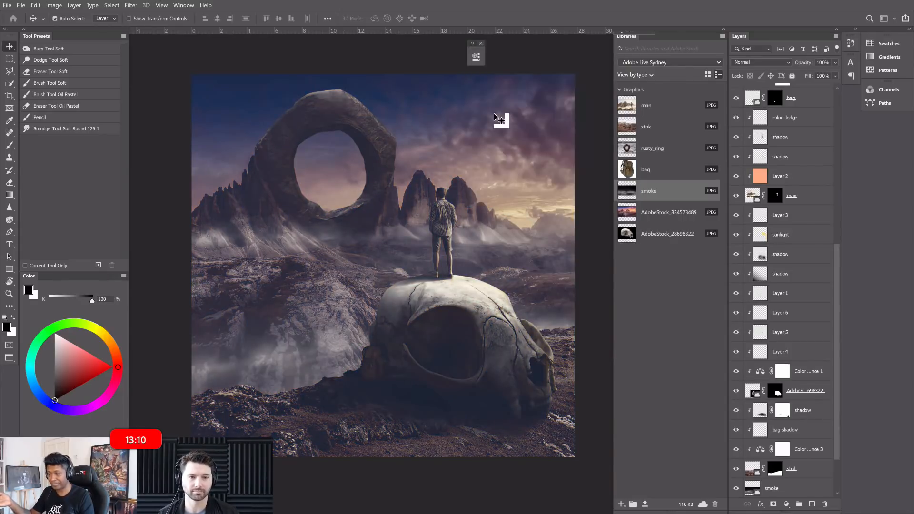
pyautogui.click(476, 56)
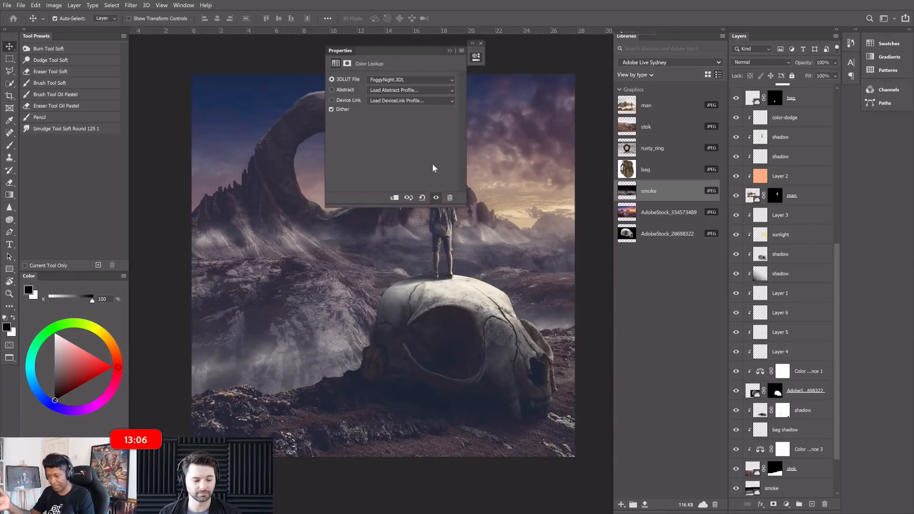
pyautogui.moveTo(338, 50); pyautogui.dragTo(575, 260)
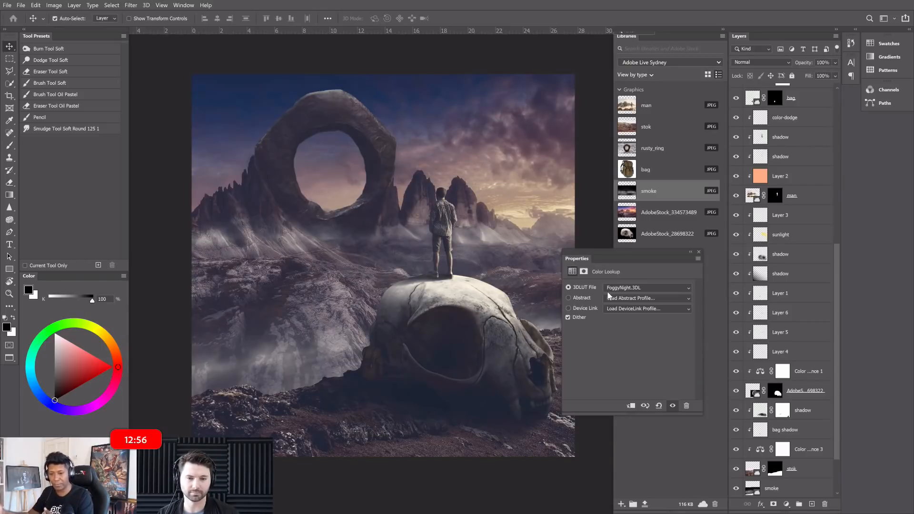
pyautogui.moveTo(606, 251); pyautogui.dragTo(500, 43)
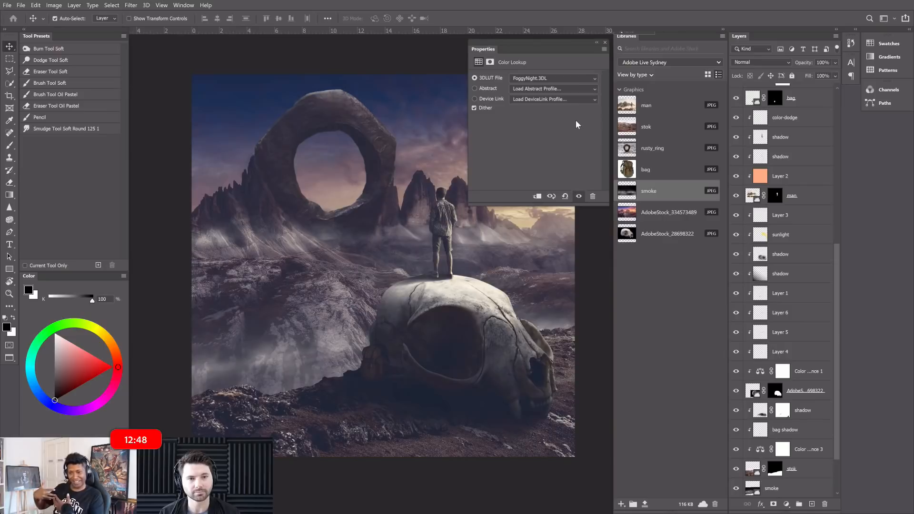
pyautogui.click(554, 78)
pyautogui.click(554, 179)
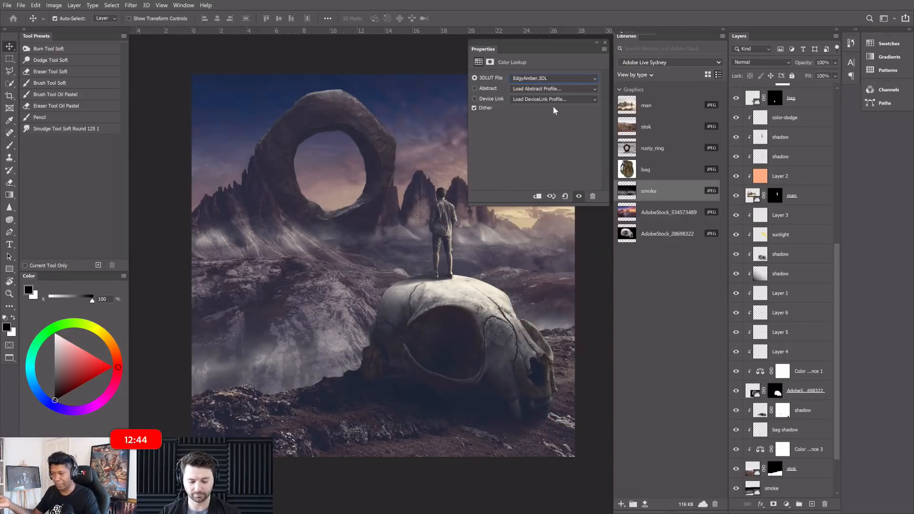
# Try the TensionGreen.3DL, Soft_Warming.look and Moonlight.3DL LUTs in turn on the top Color Lookup layer, and reload EdgyAmber.3DL.
pyautogui.click(556, 78)
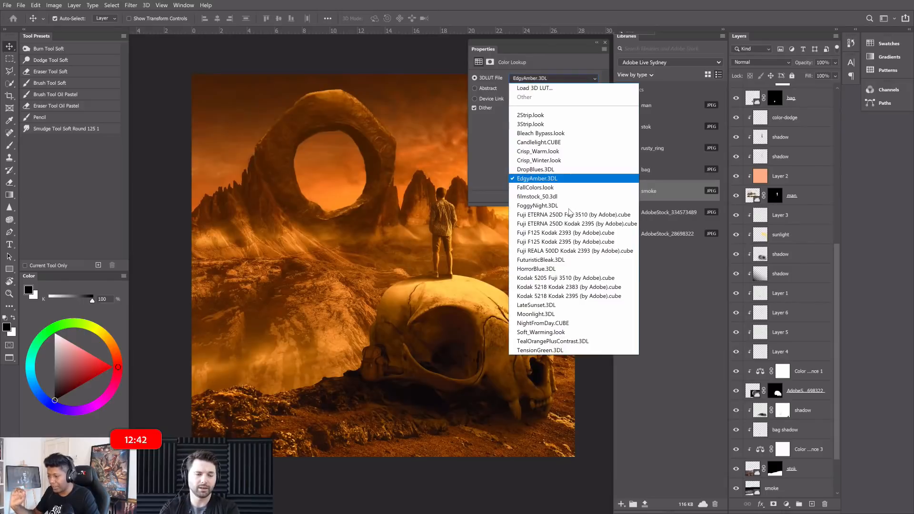
pyautogui.click(547, 350)
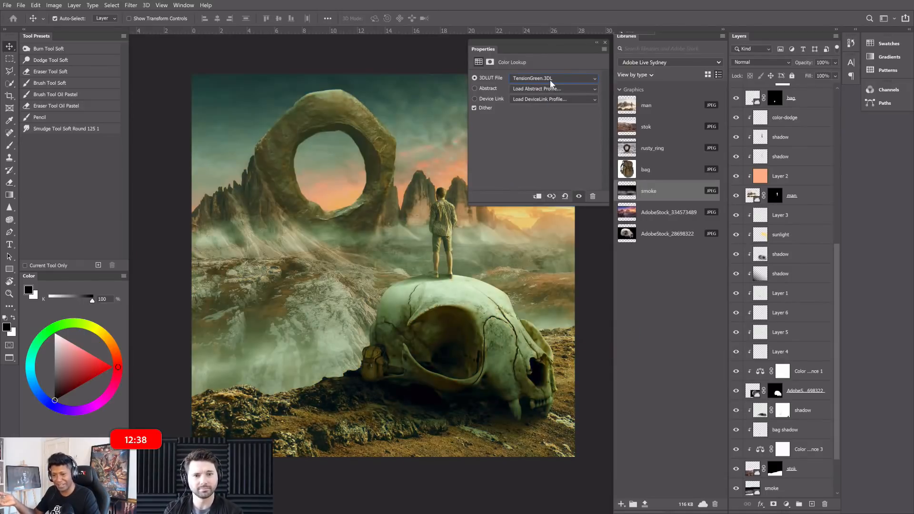
pyautogui.click(550, 80)
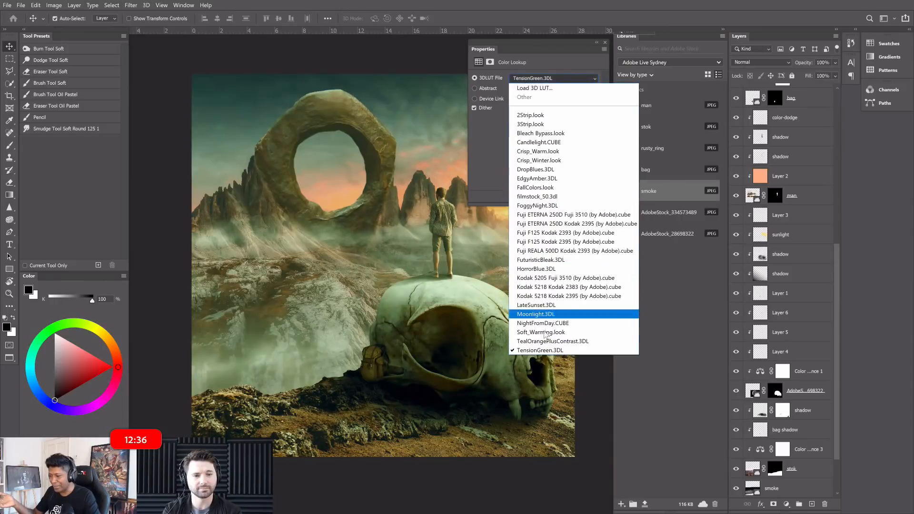
pyautogui.click(544, 333)
pyautogui.click(563, 78)
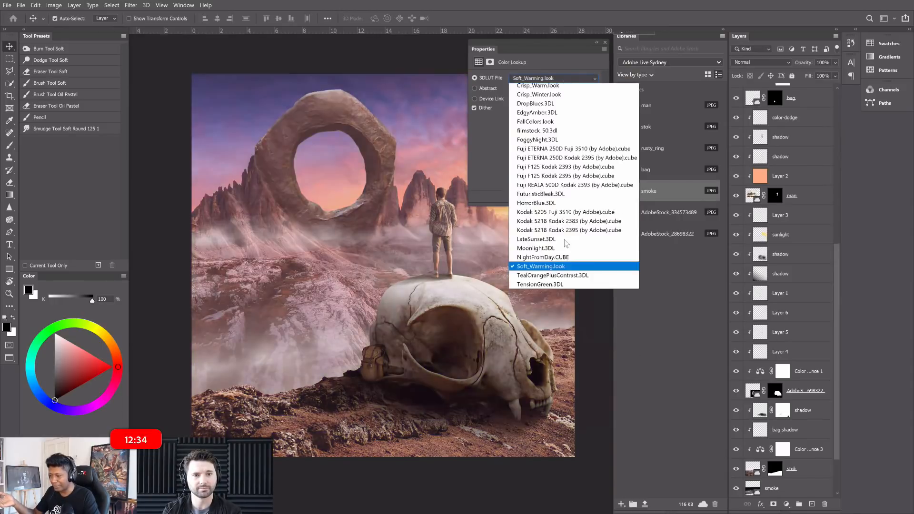
pyautogui.click(543, 310)
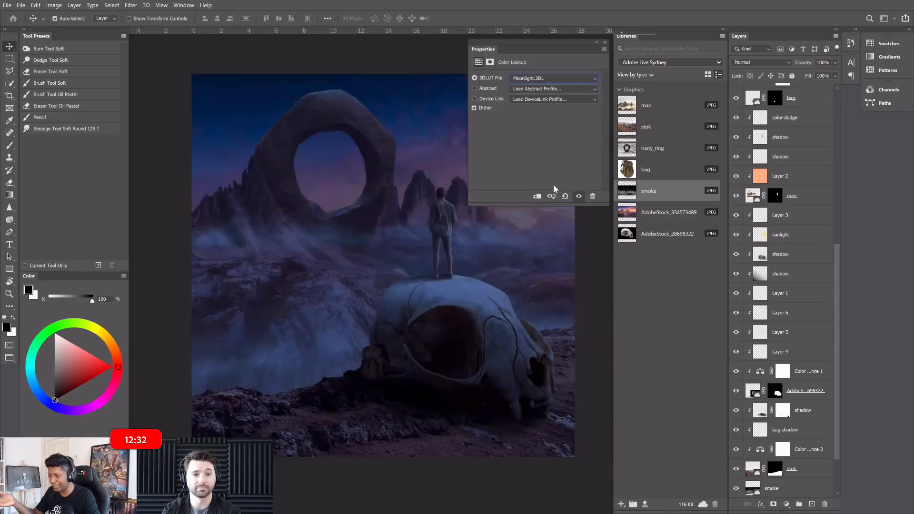
pyautogui.click(564, 79)
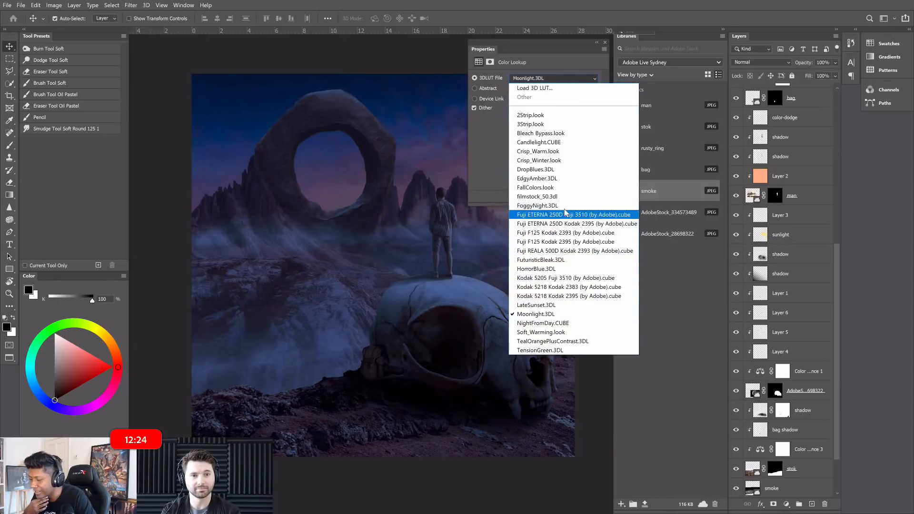
pyautogui.click(566, 179)
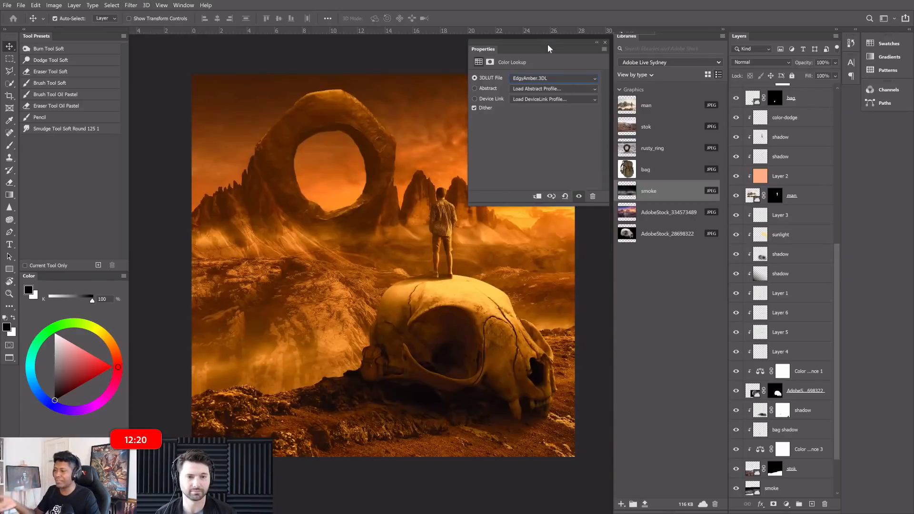
# Dock the floating Color Lookup properties beside the libraries, and collapse the libraries to free up canvas space.
pyautogui.moveTo(557, 41); pyautogui.dragTo(612, 40)
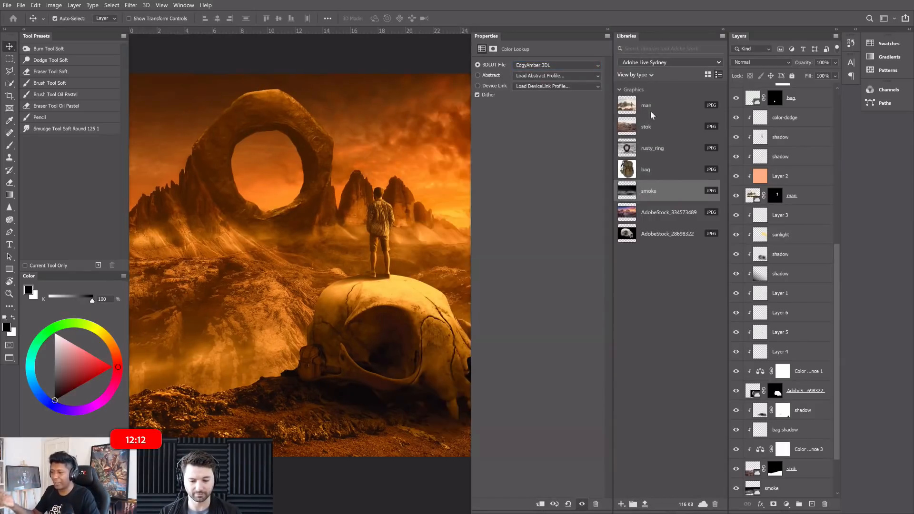
pyautogui.click(722, 30)
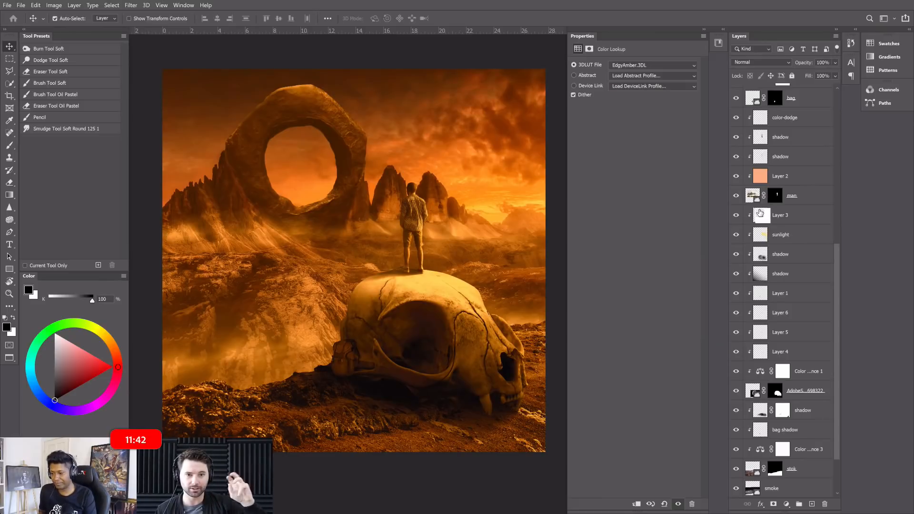
pyautogui.scroll(-3, 760, 213)
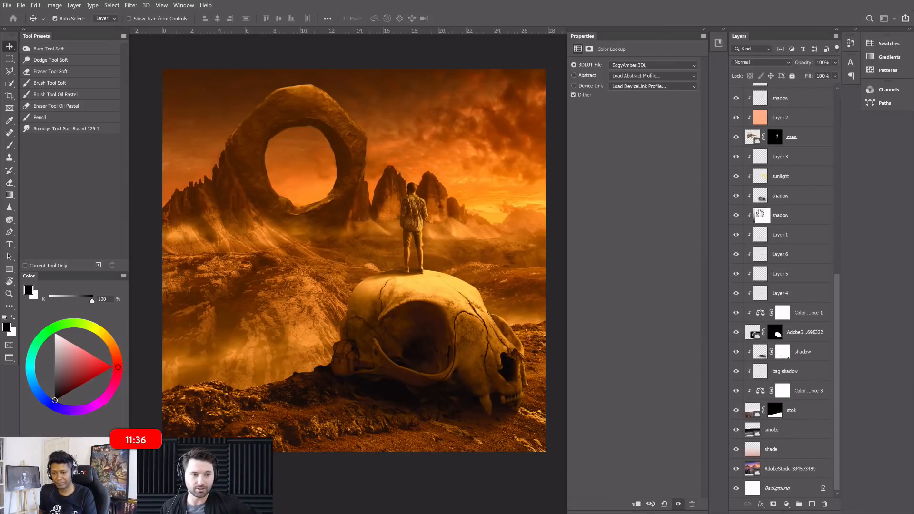
pyautogui.moveTo(760, 213); pyautogui.dragTo(736, 315)
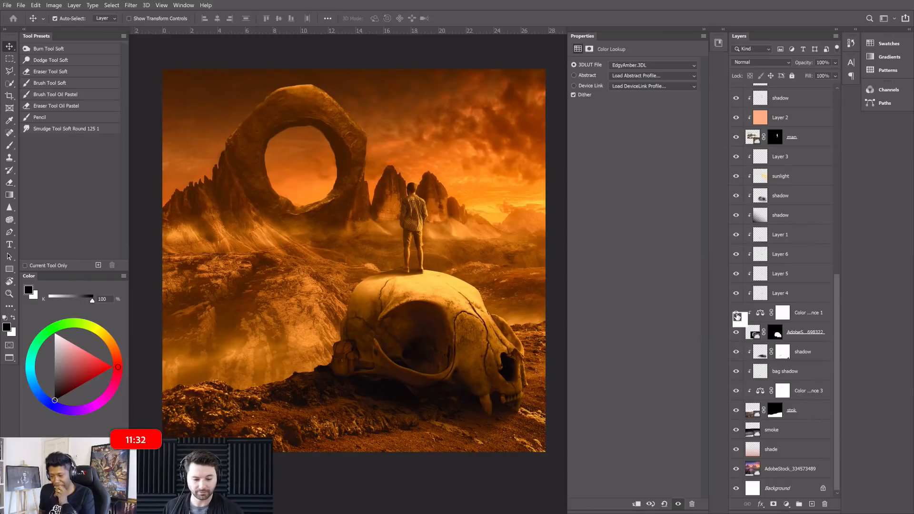
pyautogui.moveTo(736, 315); pyautogui.dragTo(735, 410)
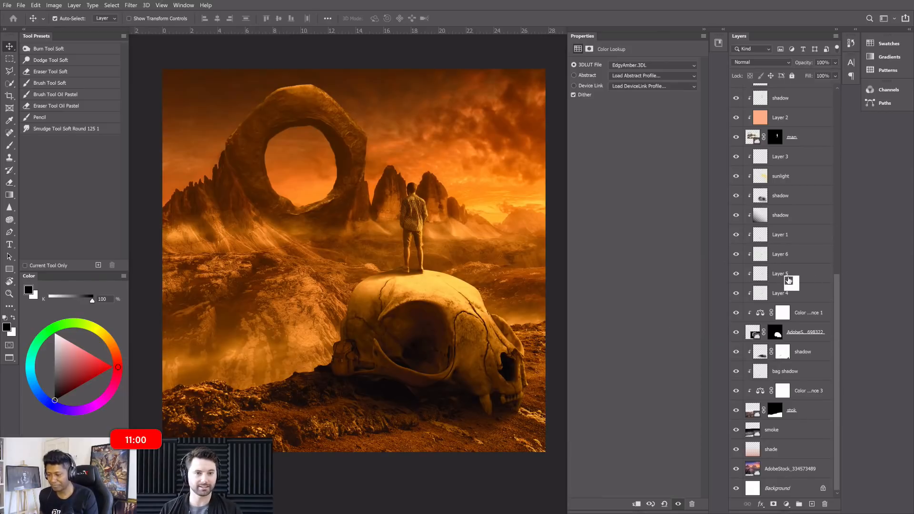
pyautogui.scroll(5, 788, 280)
pyautogui.scroll(3, 788, 280)
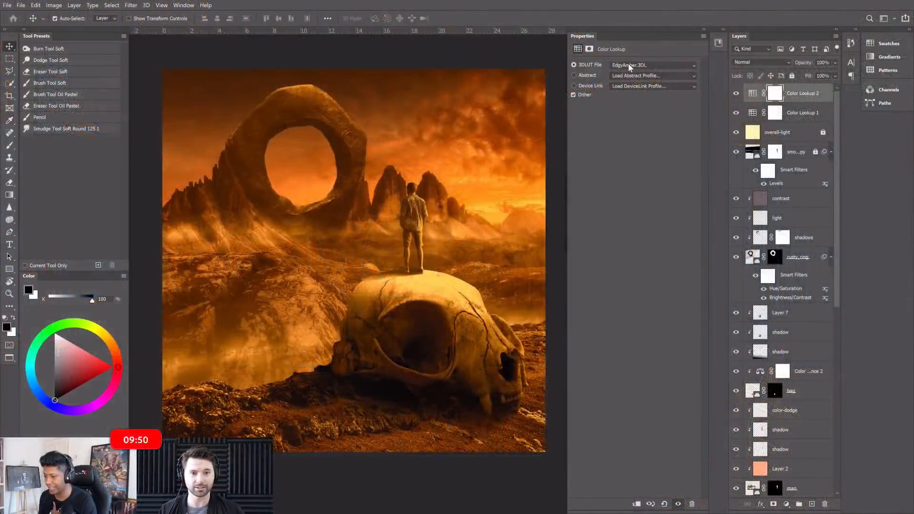
# Try the 2Strip.look and 3Strip.look LUTs on Color Lookup 2, comparing the latter with the layer hidden and shown.
pyautogui.click(652, 65)
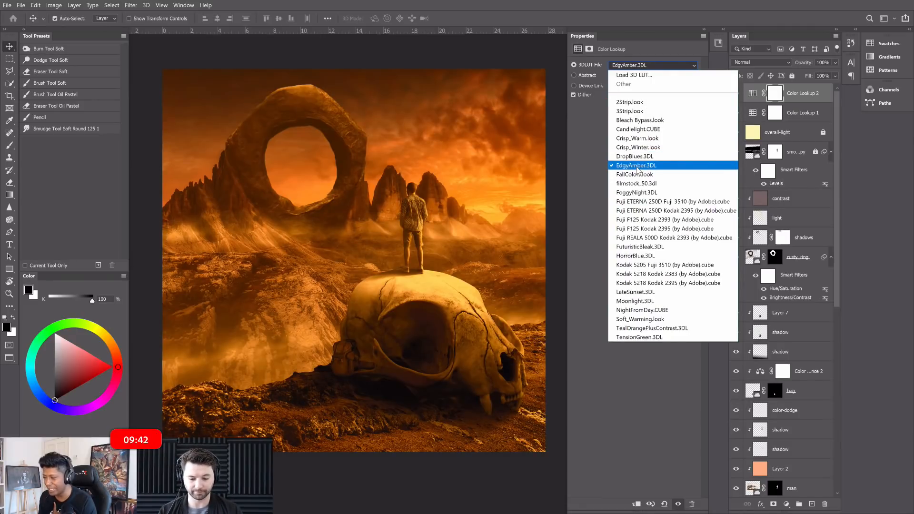
pyautogui.click(629, 102)
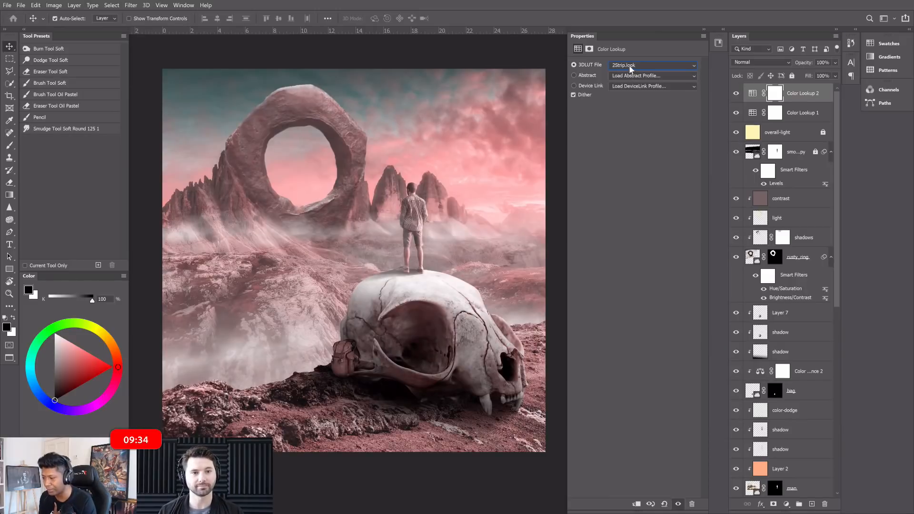
pyautogui.click(630, 68)
pyautogui.click(636, 115)
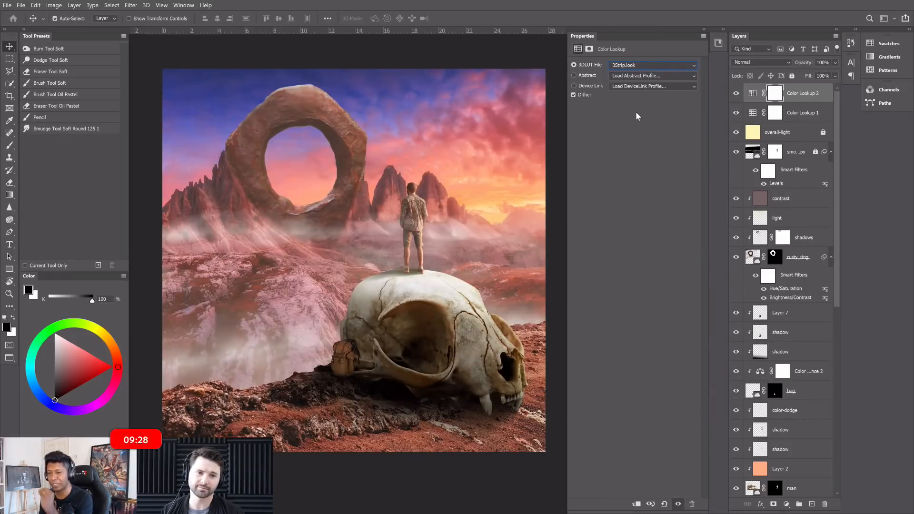
pyautogui.click(737, 94)
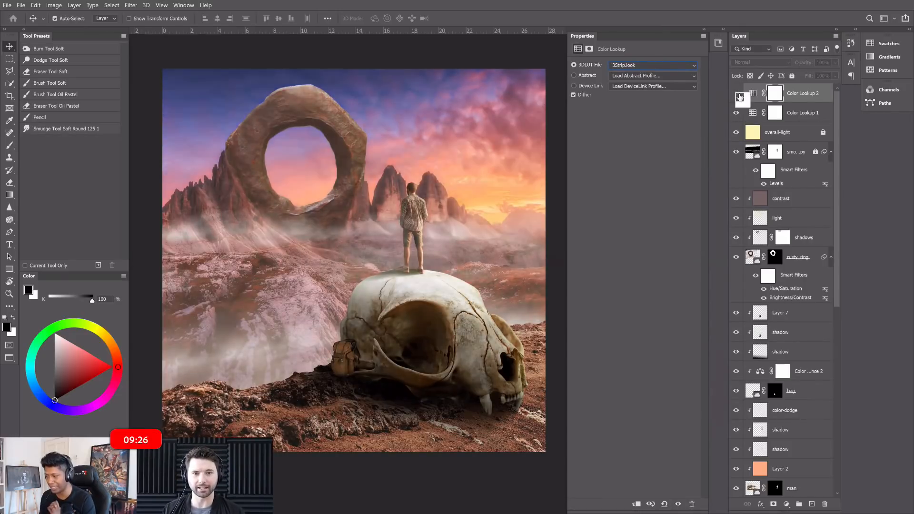
pyautogui.click(738, 94)
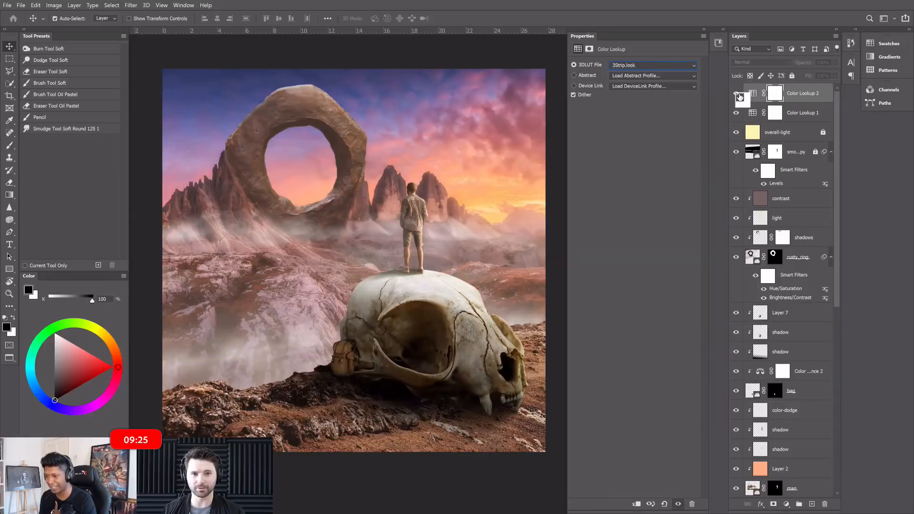
# Try the Bleach Bypass.look LUT at 54% opacity, and restore Color Lookup 2 to 100% opacity with EdgyAmber.3DL.
pyautogui.click(627, 65)
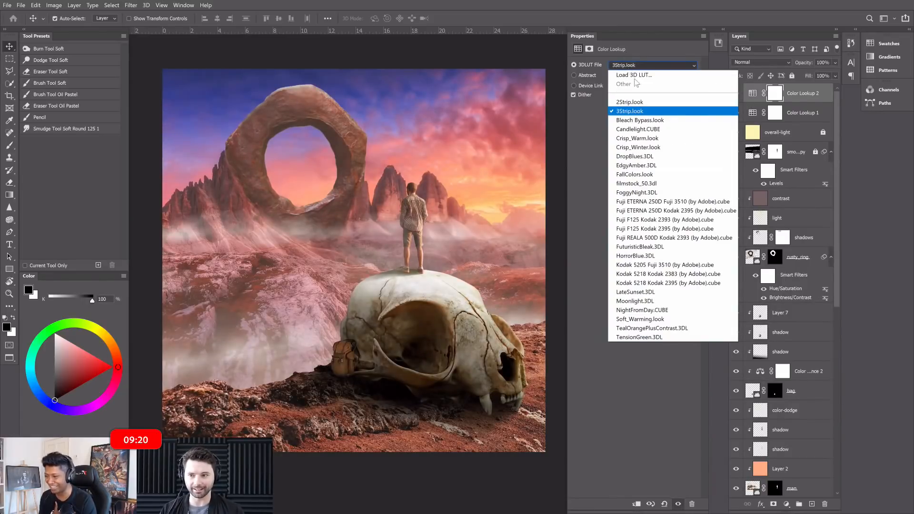
pyautogui.click(640, 120)
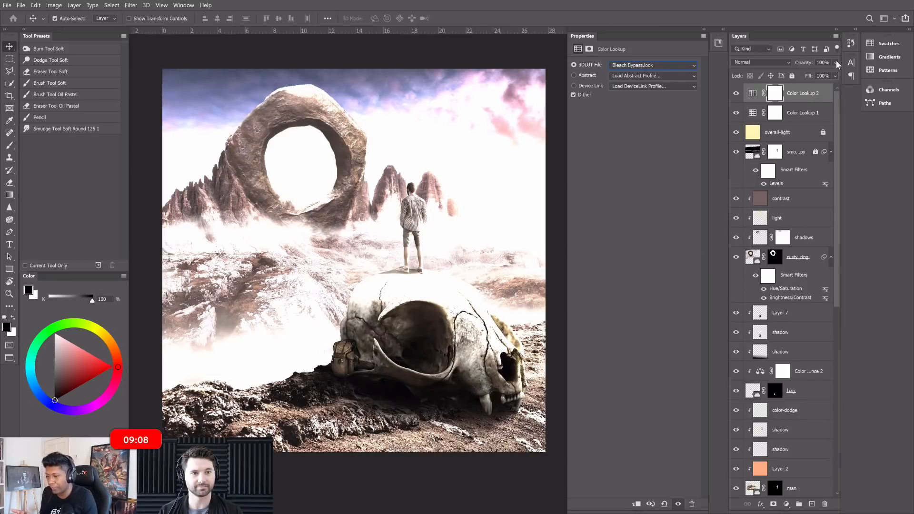
pyautogui.moveTo(834, 62); pyautogui.dragTo(814, 74)
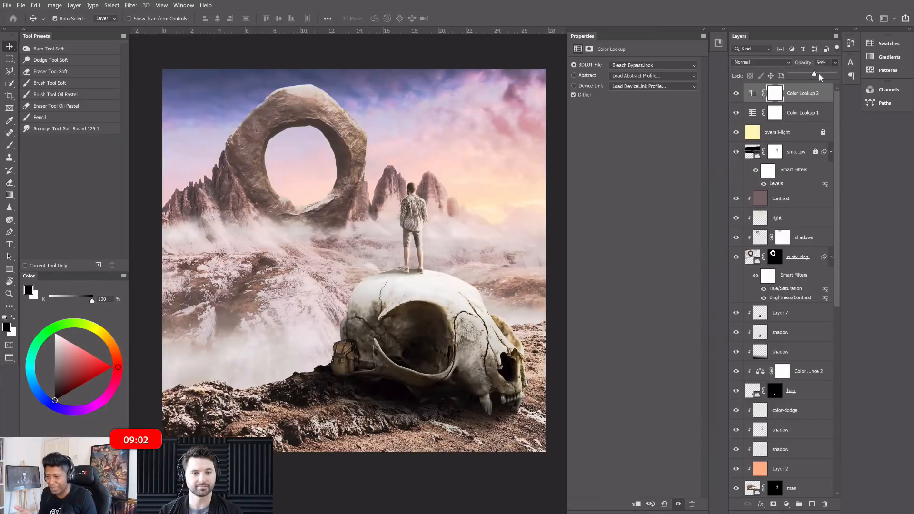
pyautogui.moveTo(829, 73); pyautogui.dragTo(834, 73)
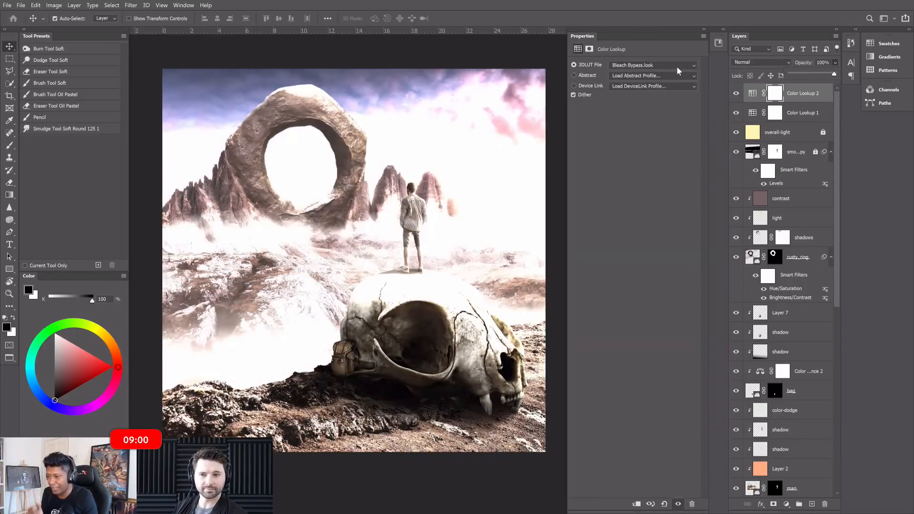
pyautogui.click(661, 164)
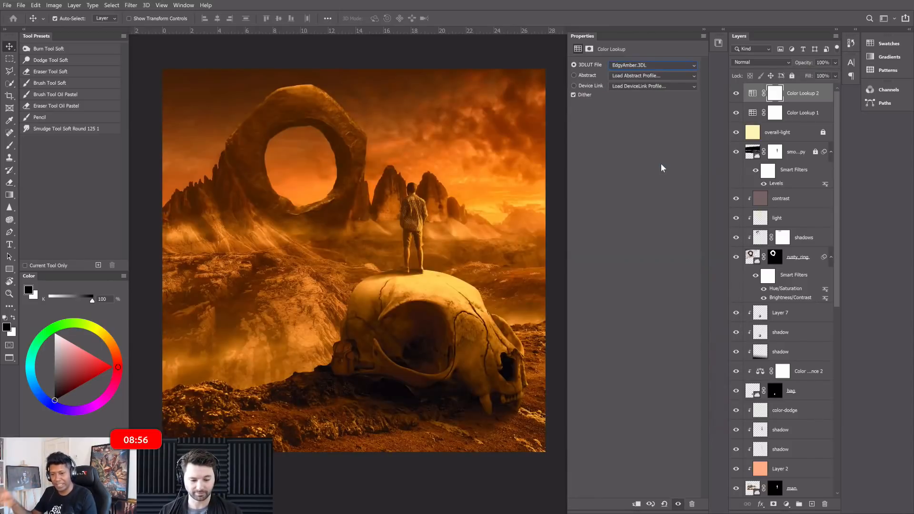
# Try the Darken and Multiply blend modes in turn on the Color Lookup 2 layer.
pyautogui.moveTo(798, 94); pyautogui.dragTo(779, 67)
pyautogui.click(778, 63)
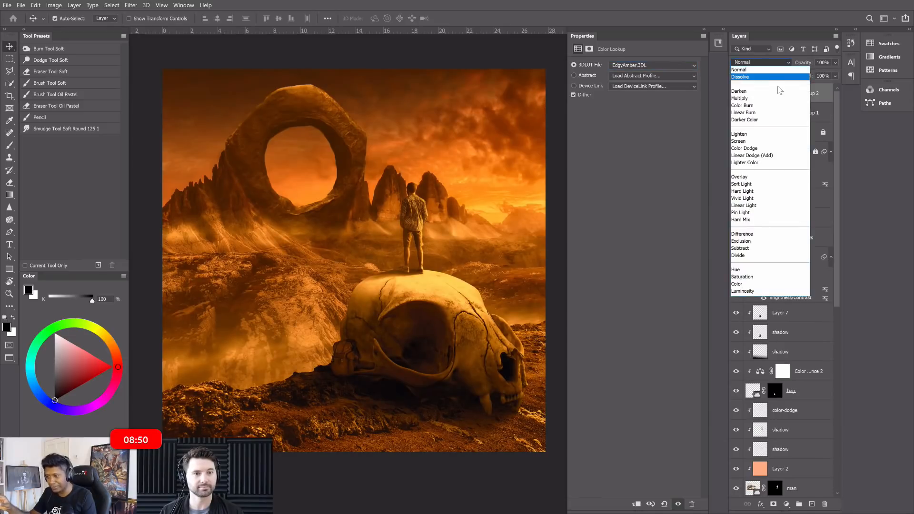
pyautogui.click(776, 92)
pyautogui.click(765, 63)
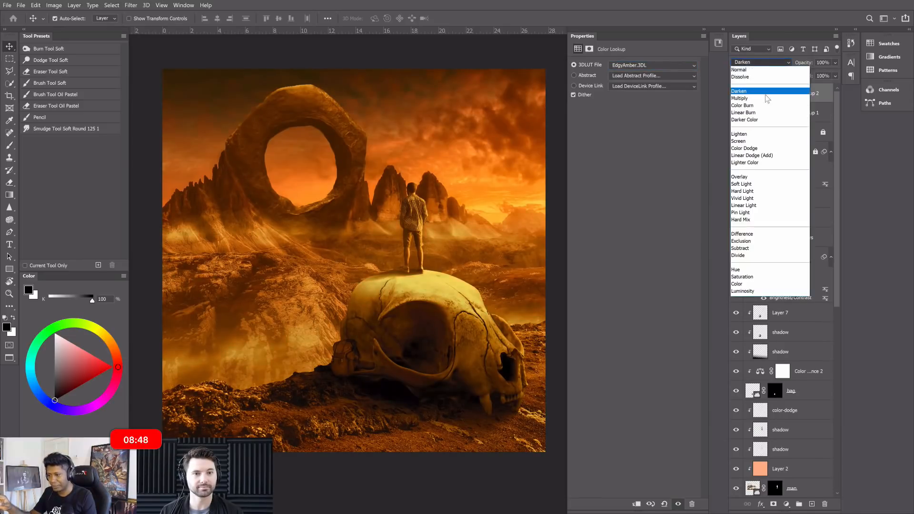
pyautogui.click(766, 98)
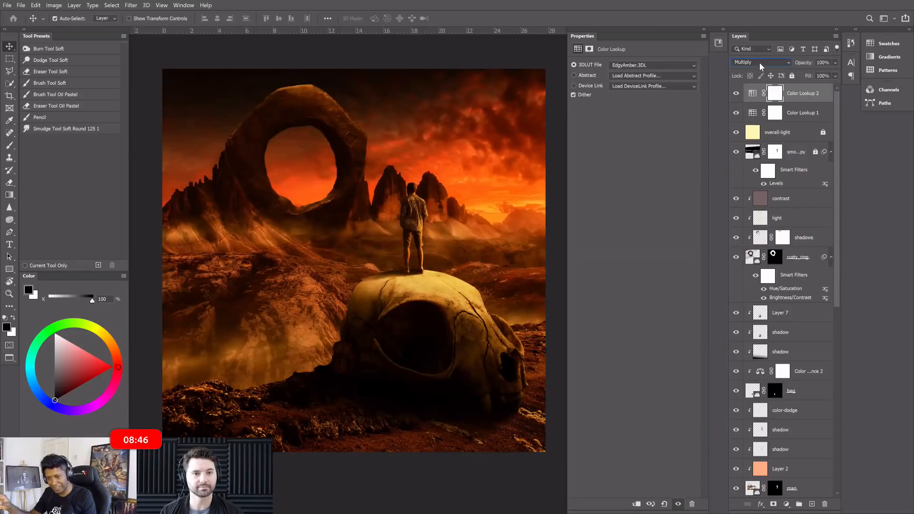
# Preview further blend modes on Color Lookup 2, including Linear Light, Pin Light and Saturation, and apply Hue.
pyautogui.click(759, 63)
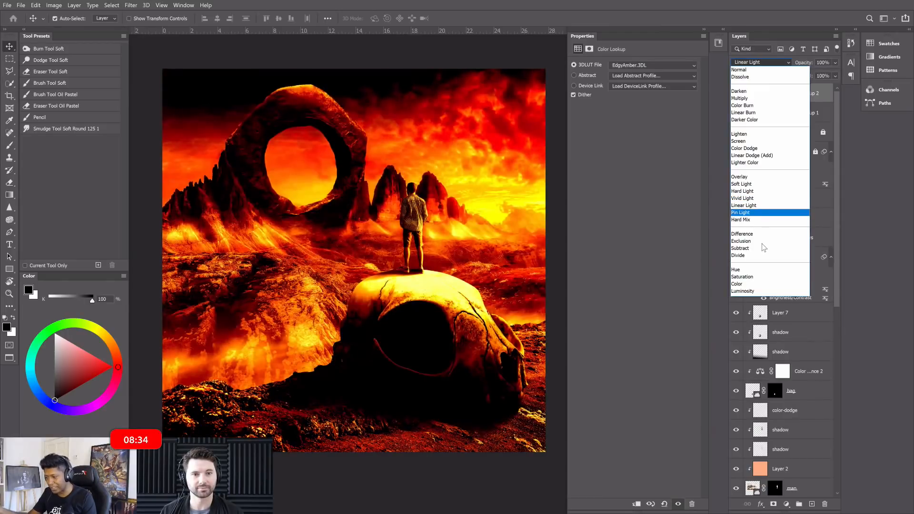
pyautogui.press('Down')
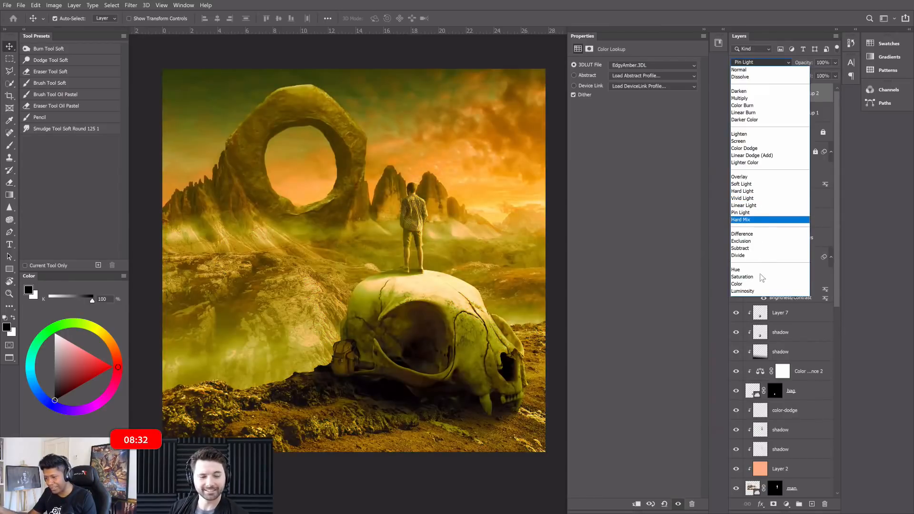
pyautogui.press('Down')
pyautogui.press('Down')
pyautogui.press('Down')
pyautogui.press('Down')
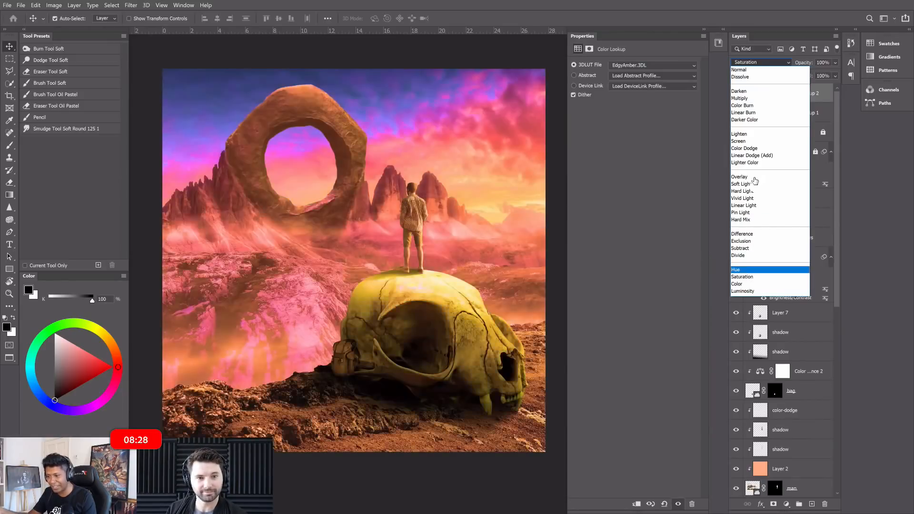
pyautogui.click(758, 271)
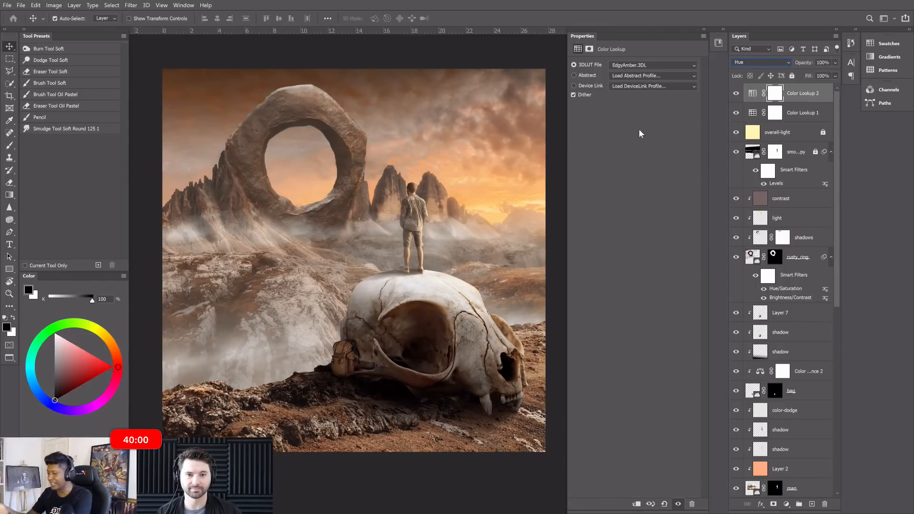
# Restore Color Lookup 2 to the Normal blend mode, keeping the EdgyAmber.3DL LUT.
pyautogui.click(635, 65)
pyautogui.click(731, 55)
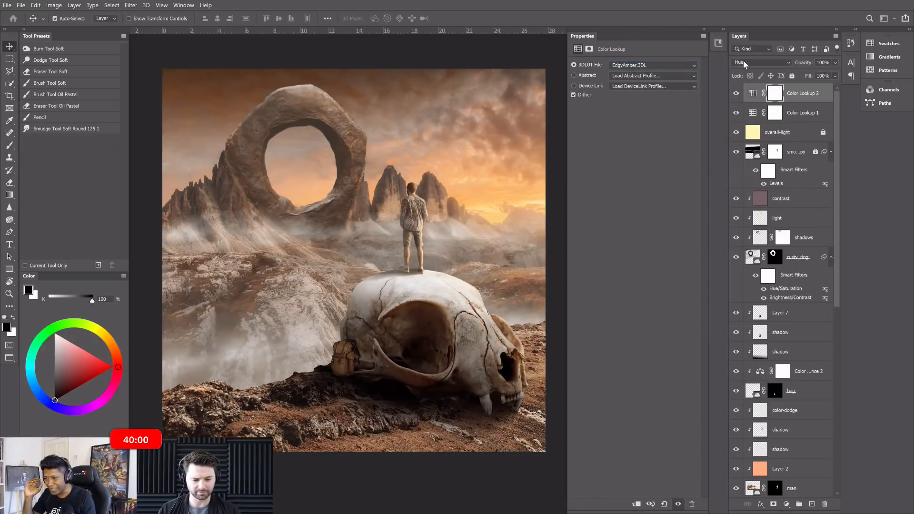
pyautogui.click(744, 61)
pyautogui.press('Return')
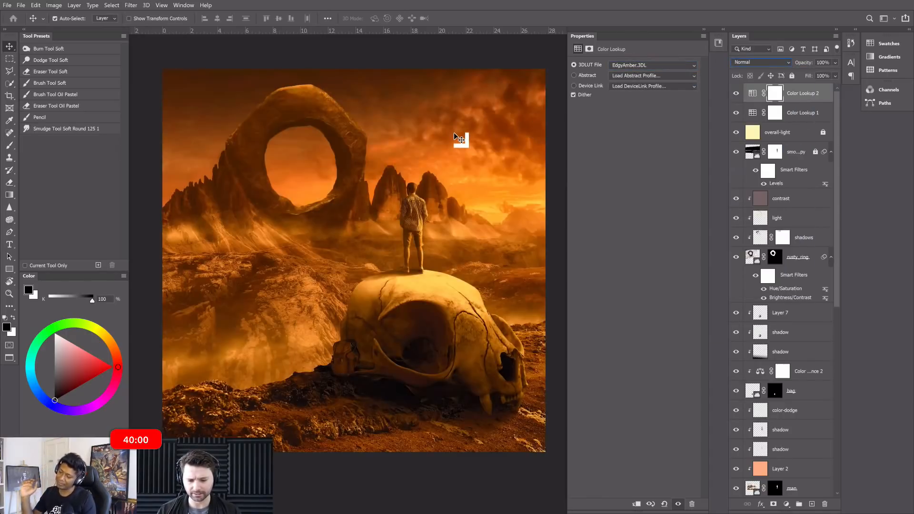